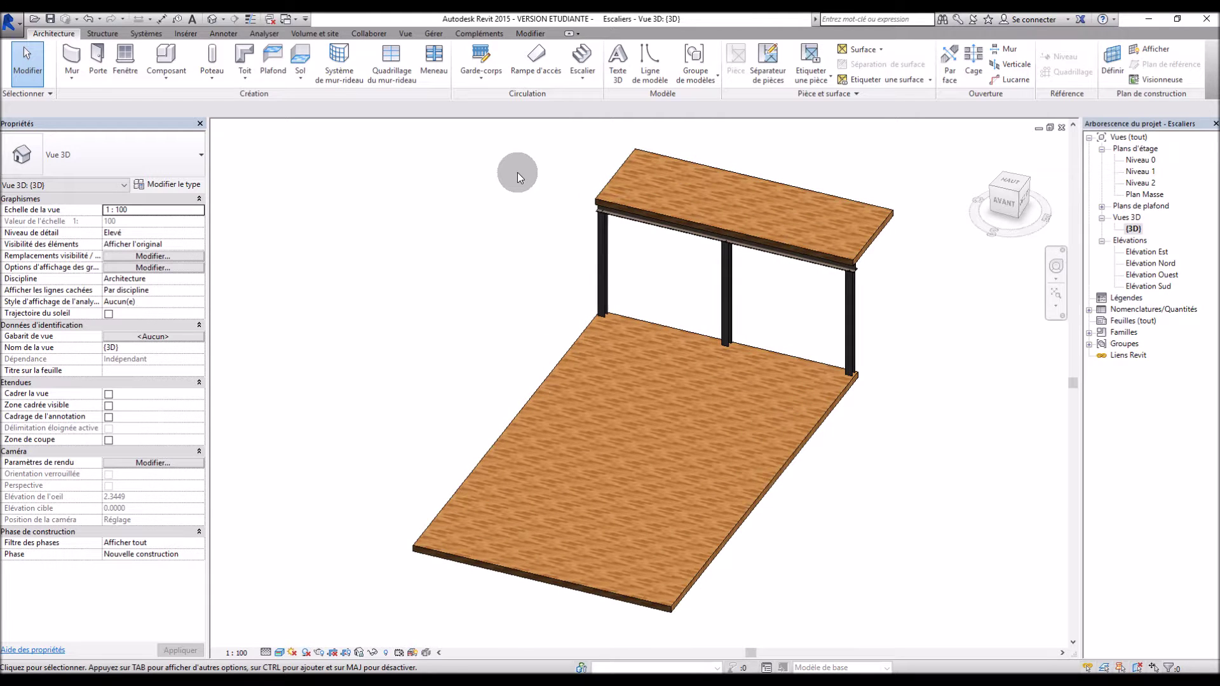
Start a component stair with straight runs in the Niveau 0 plan and set the run offset to -1
left_click(583, 80)
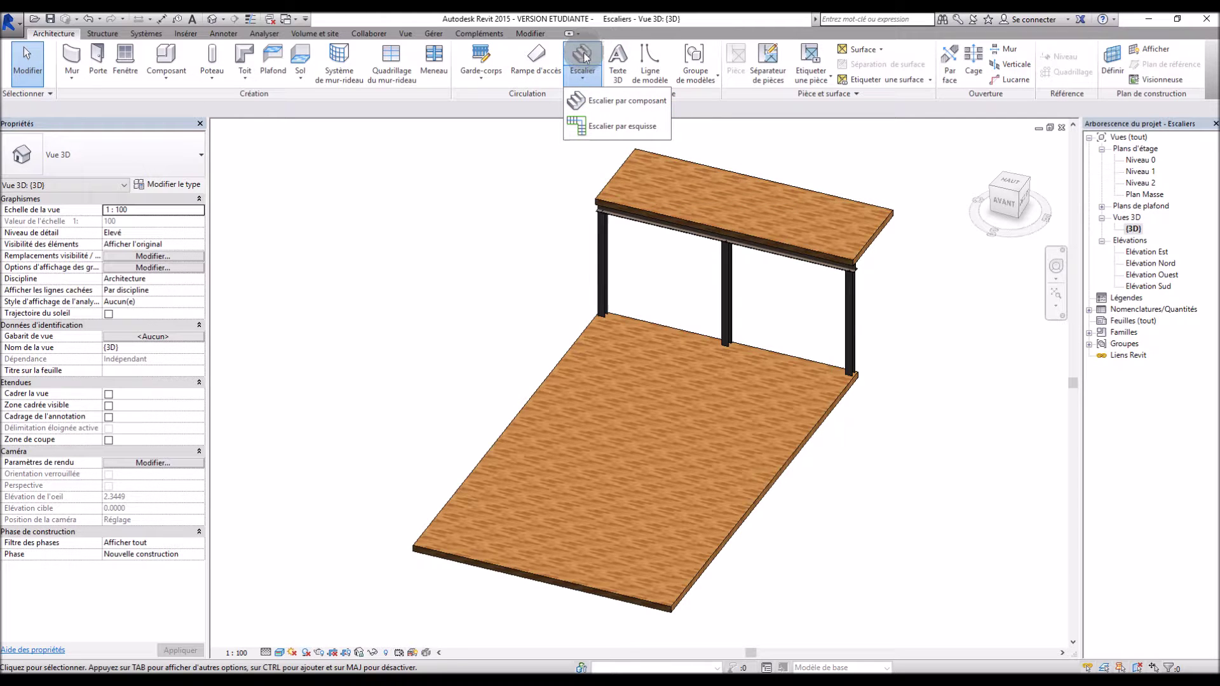
left_click(585, 101)
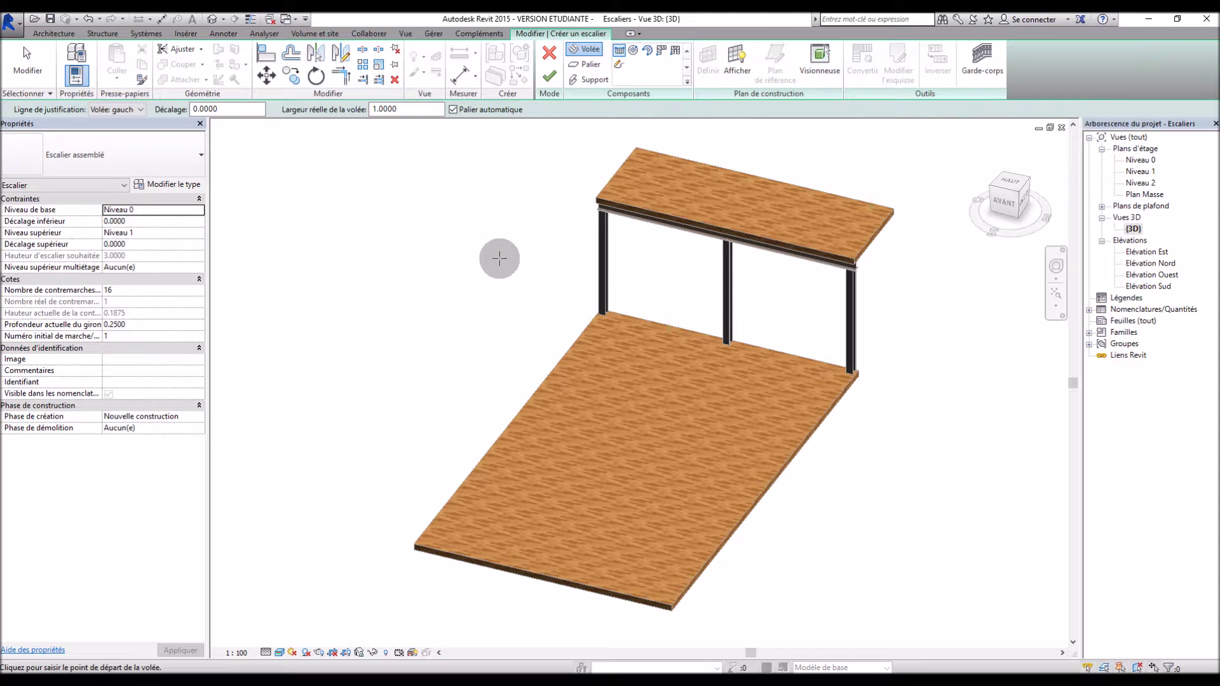
double_click(1133, 161)
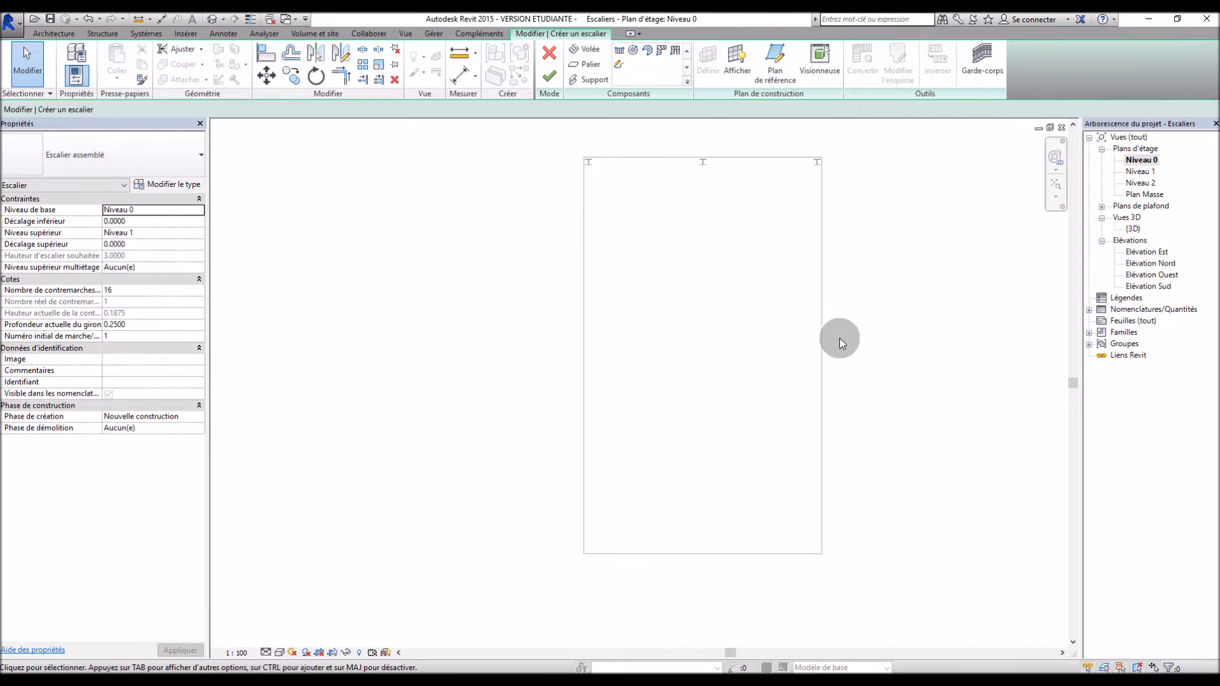
left_click(621, 51)
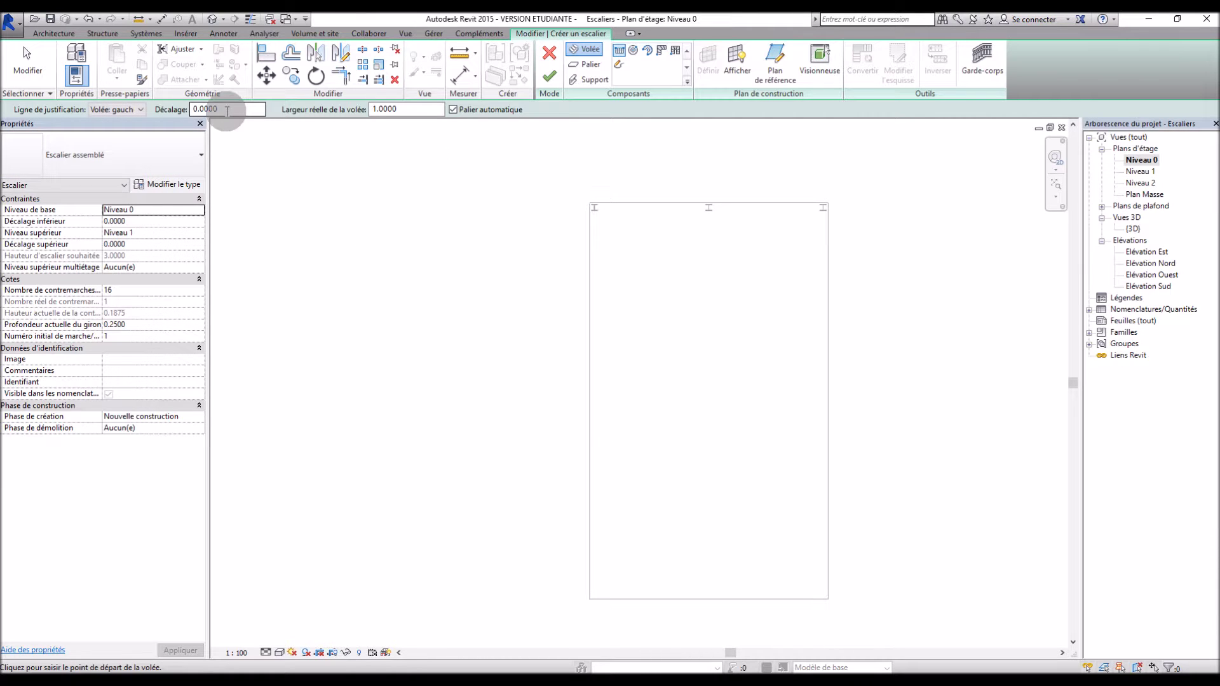
left_click_drag(227, 111, 173, 110)
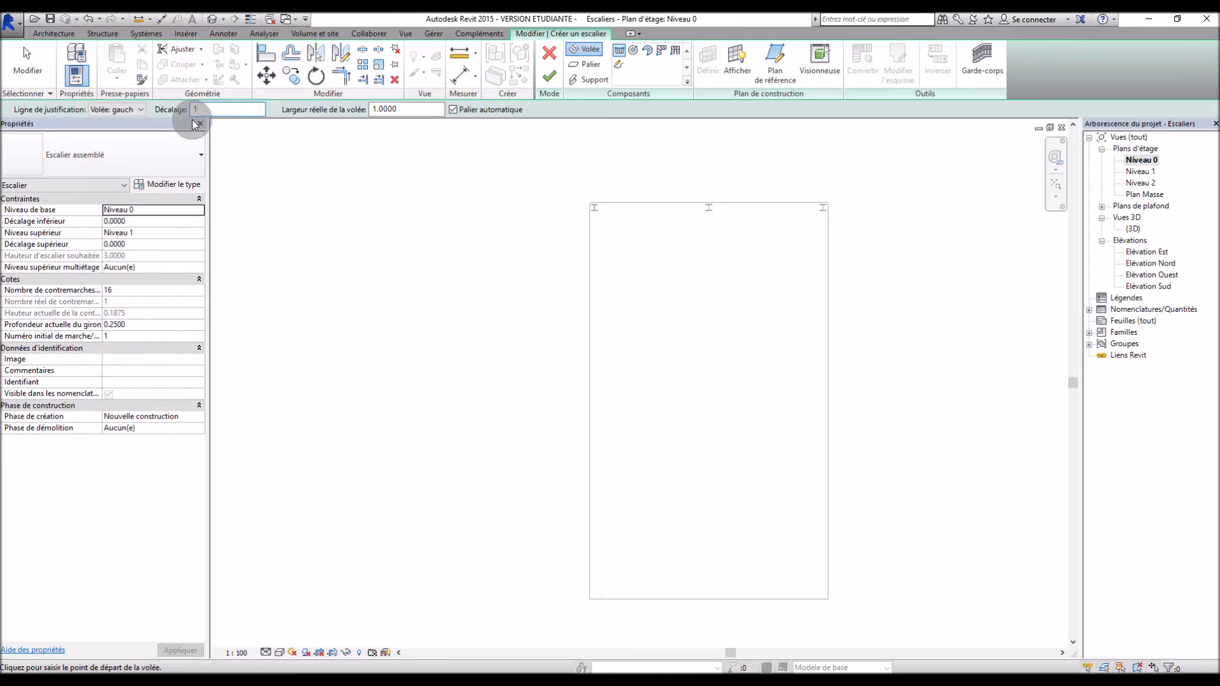
type("-1")
key("Return")
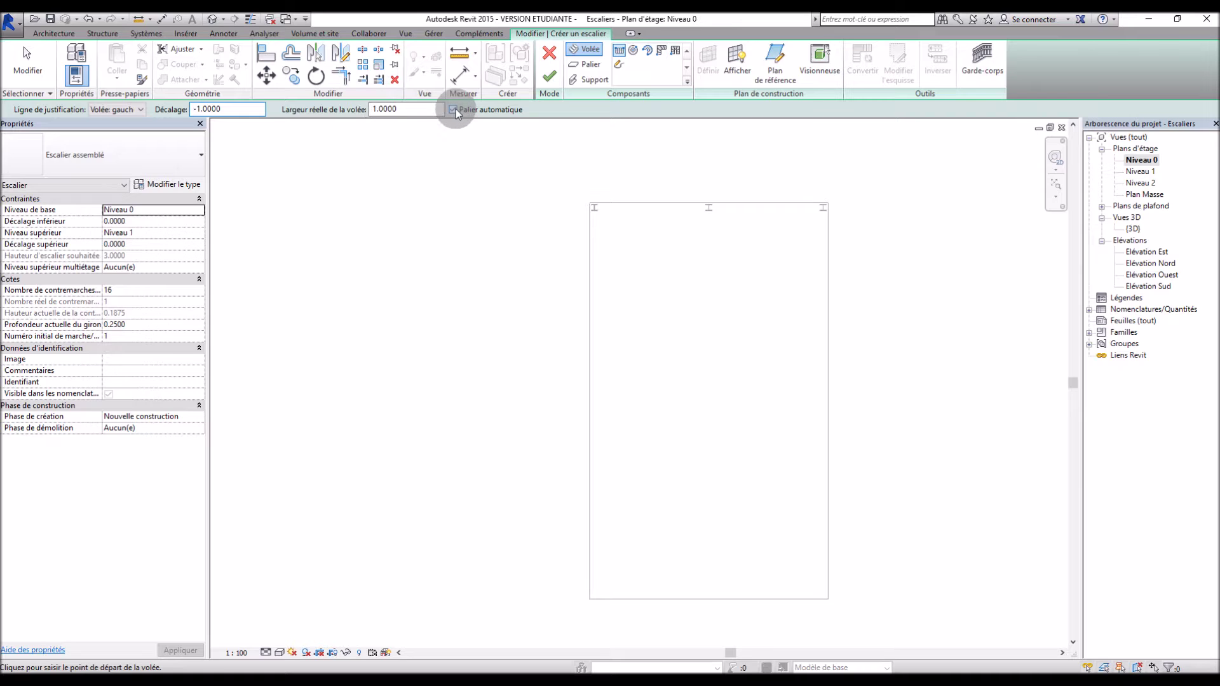
Draw two aligned runs about 1.5 m and 2 m long, separated by a gap, along the floor's left edge and finish the stair
left_click(591, 485)
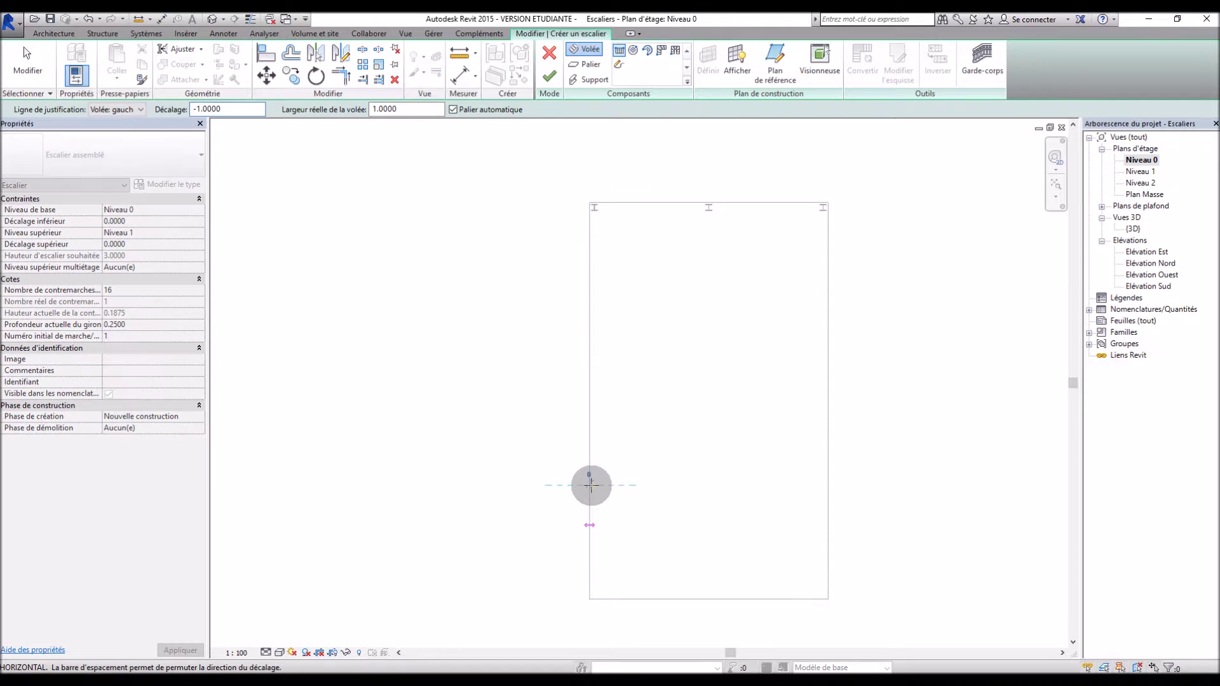
left_click(585, 429)
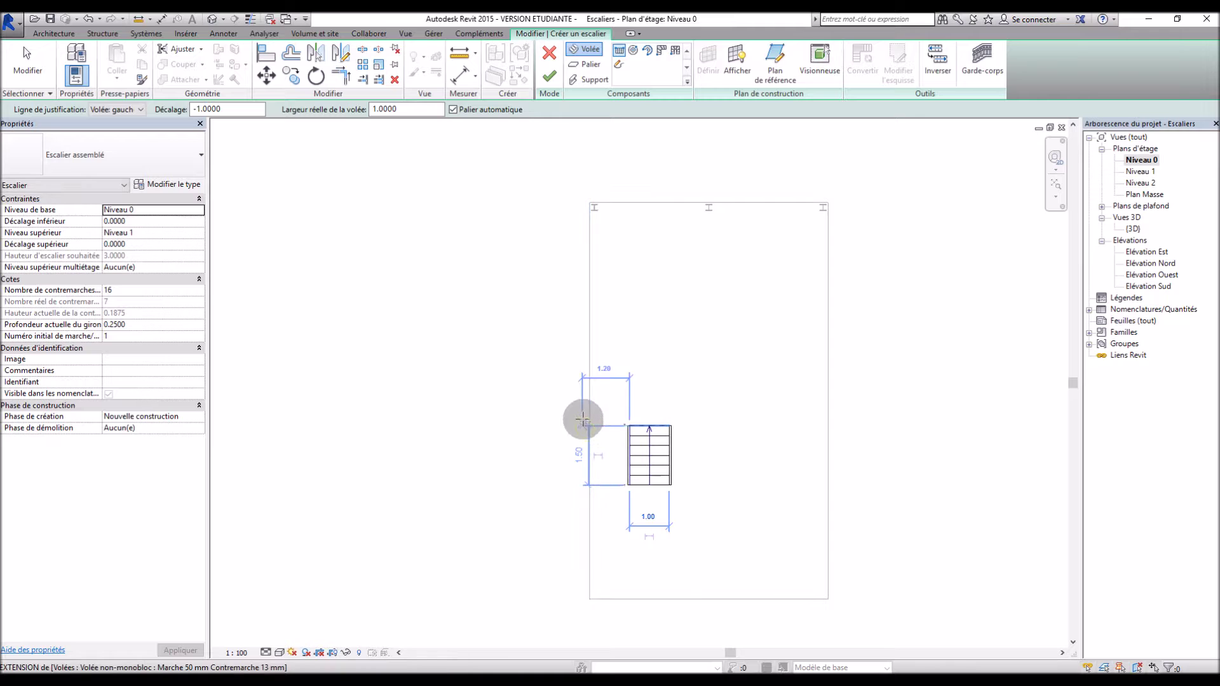
left_click(584, 385)
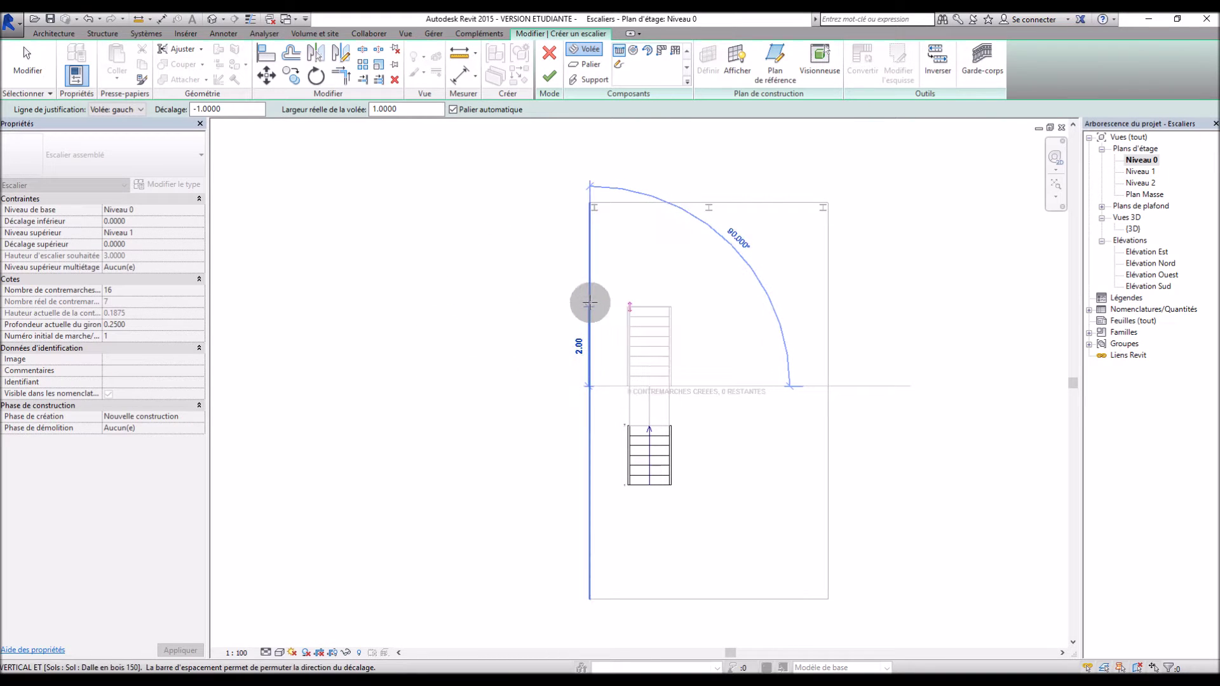
left_click(588, 300)
key("Escape")
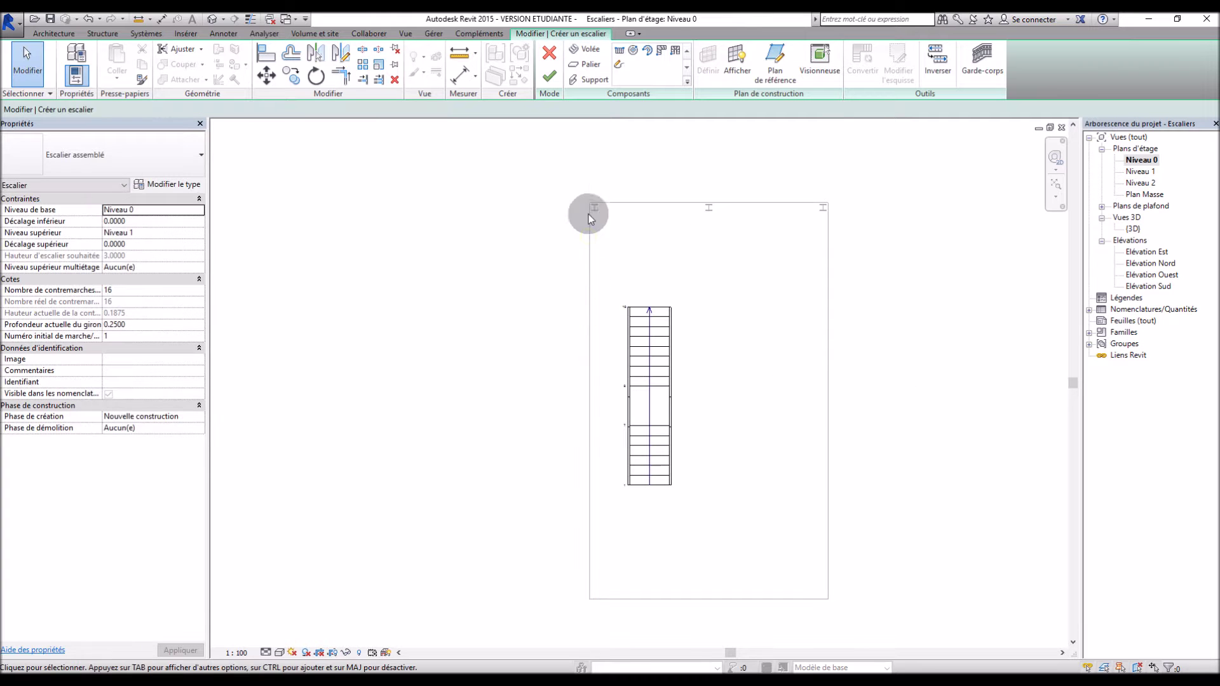
left_click(550, 78)
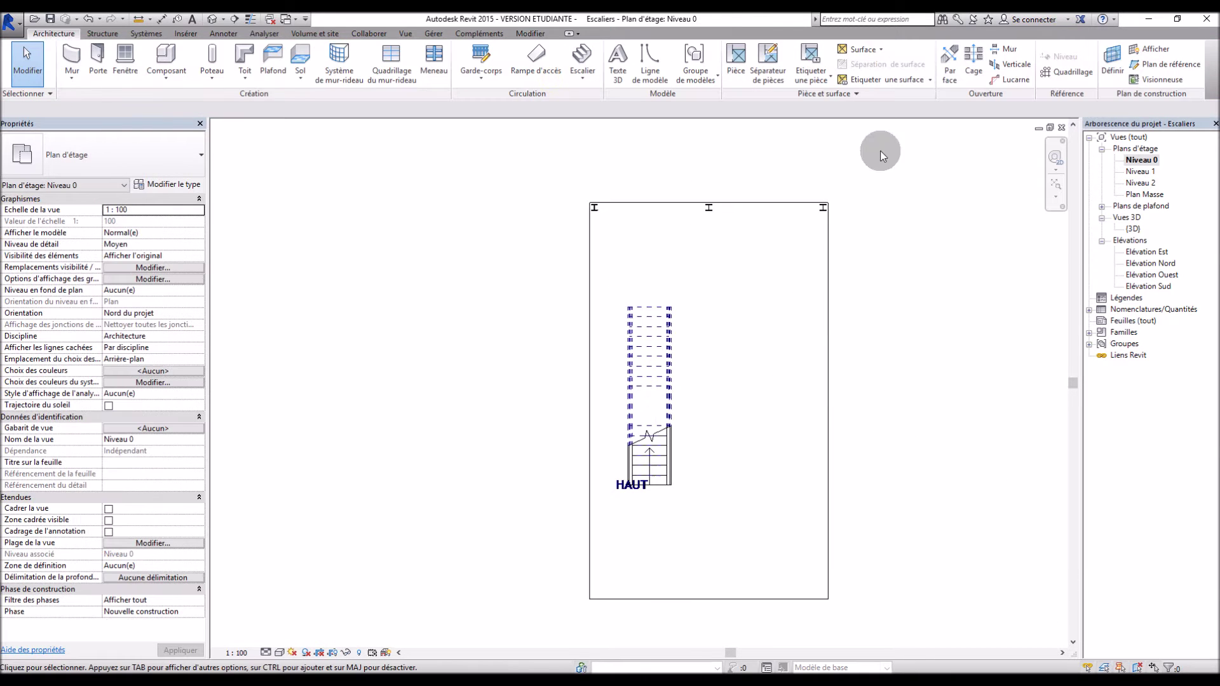
Examine the stair and its intermediate landing in the 3D view
double_click(1133, 229)
middle_click_drag(704, 418, 866, 457, "shift")
scroll(582, 387, "up", 5)
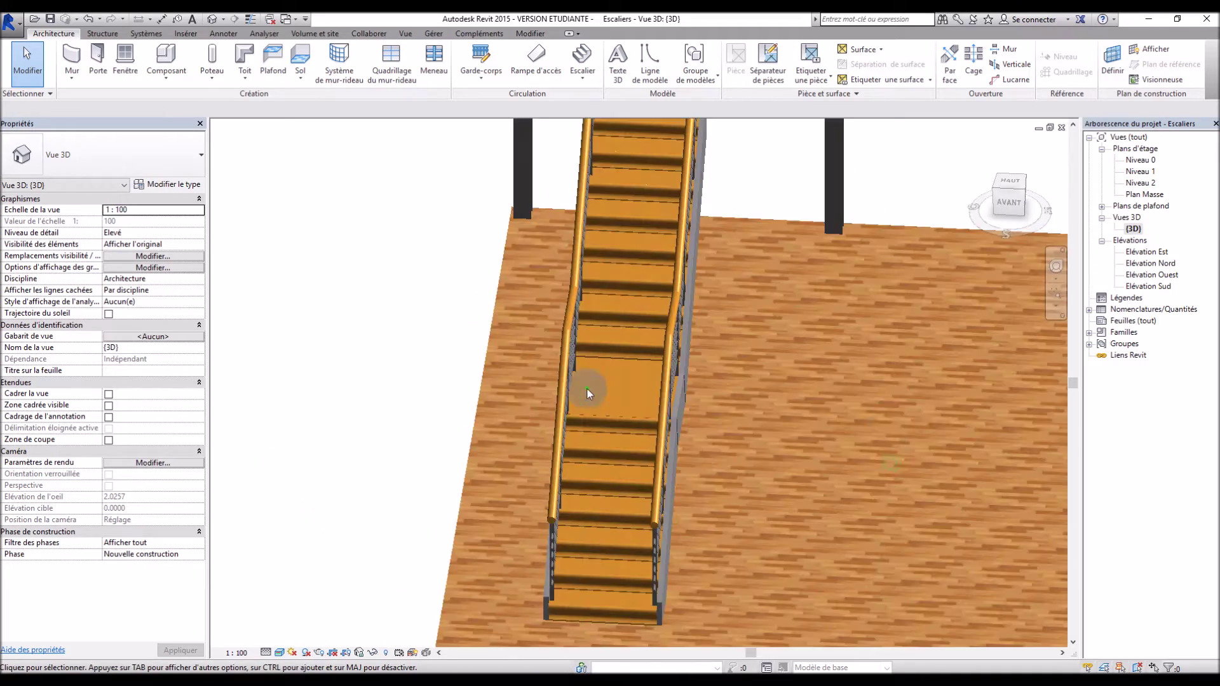
middle_click_drag(583, 387, 812, 507, "shift")
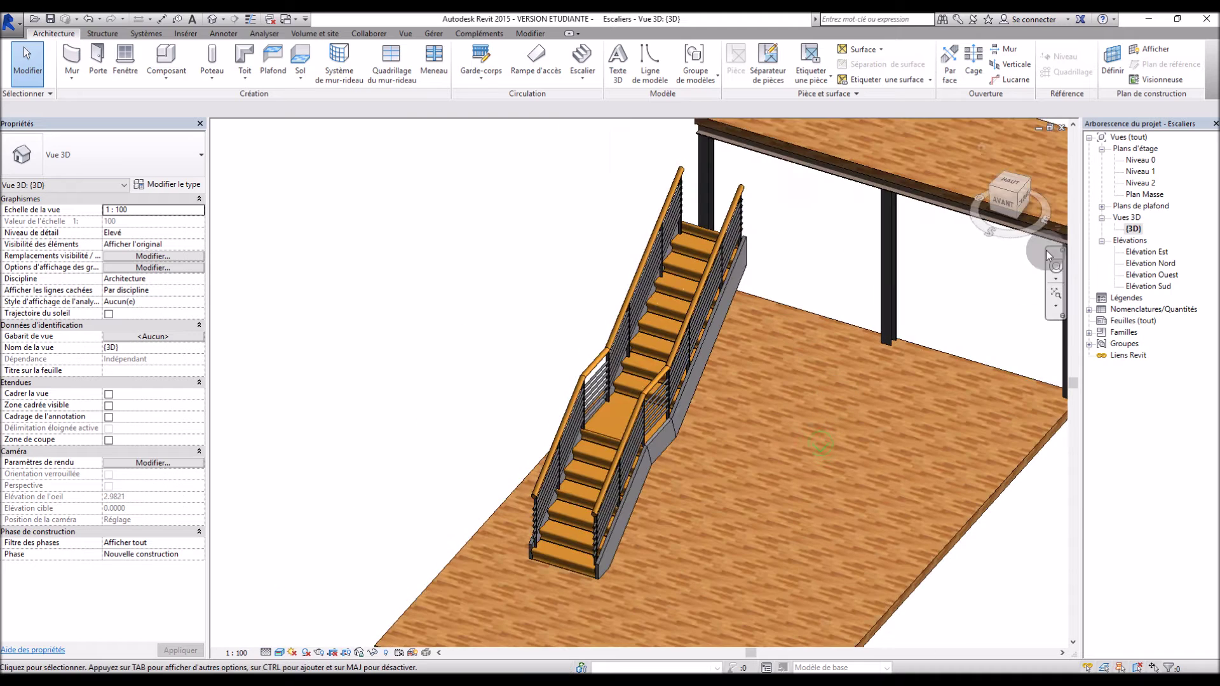
Reopen the stair for editing in the Niveau 0 plan and delete its runs and landing
double_click(1141, 160)
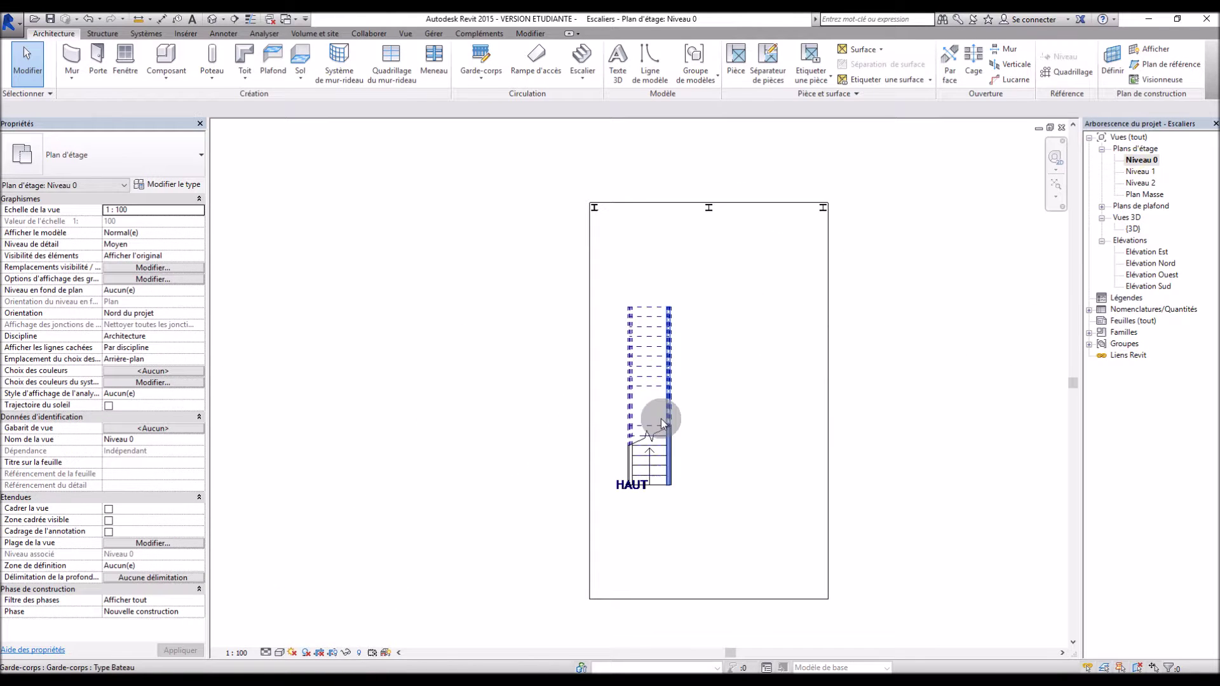
left_click(657, 421)
scroll(691, 460, "up", 3)
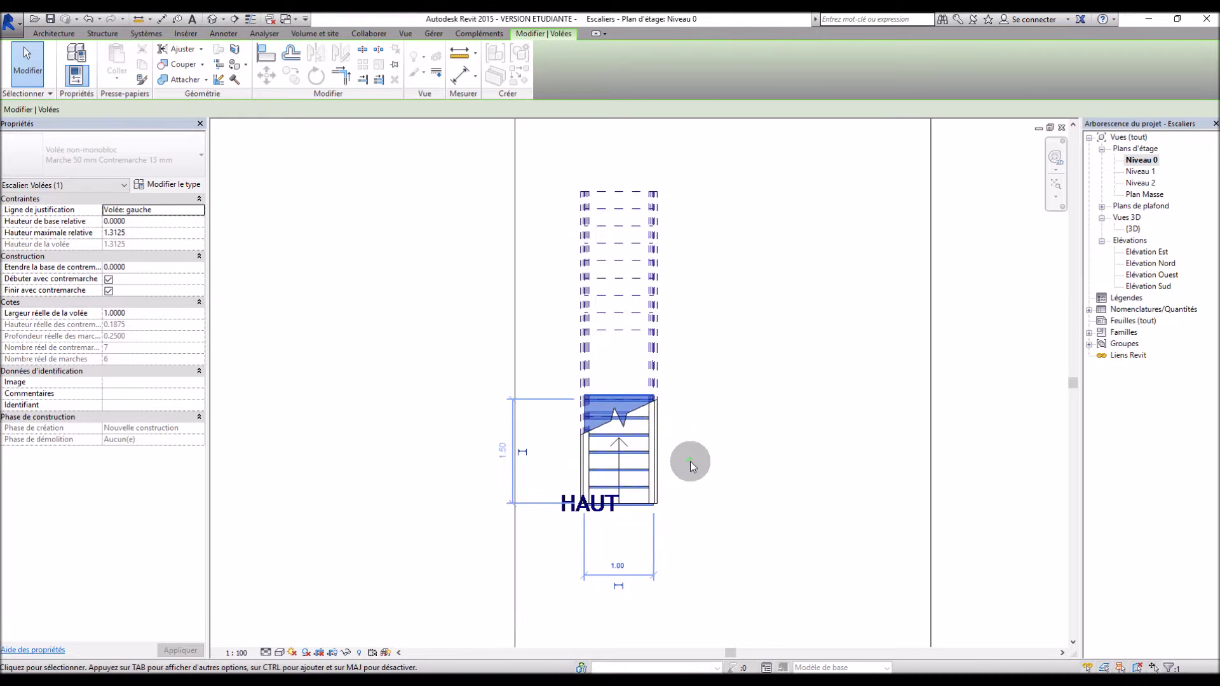
double_click(617, 346)
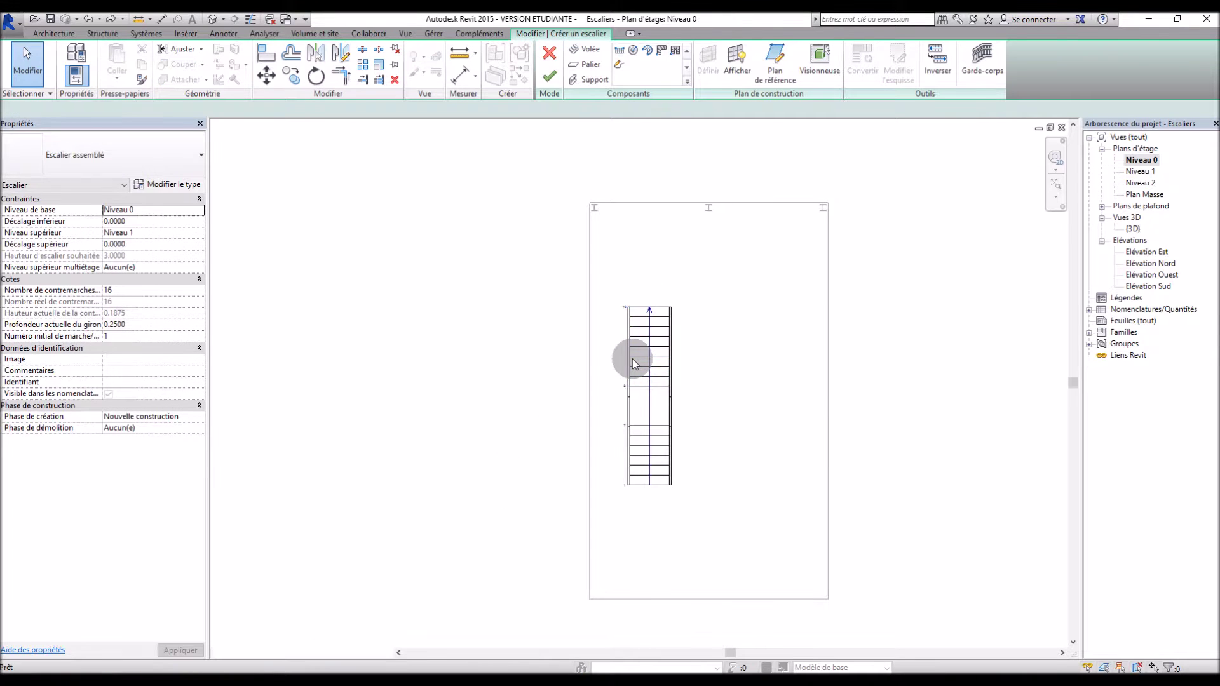
key("Delete")
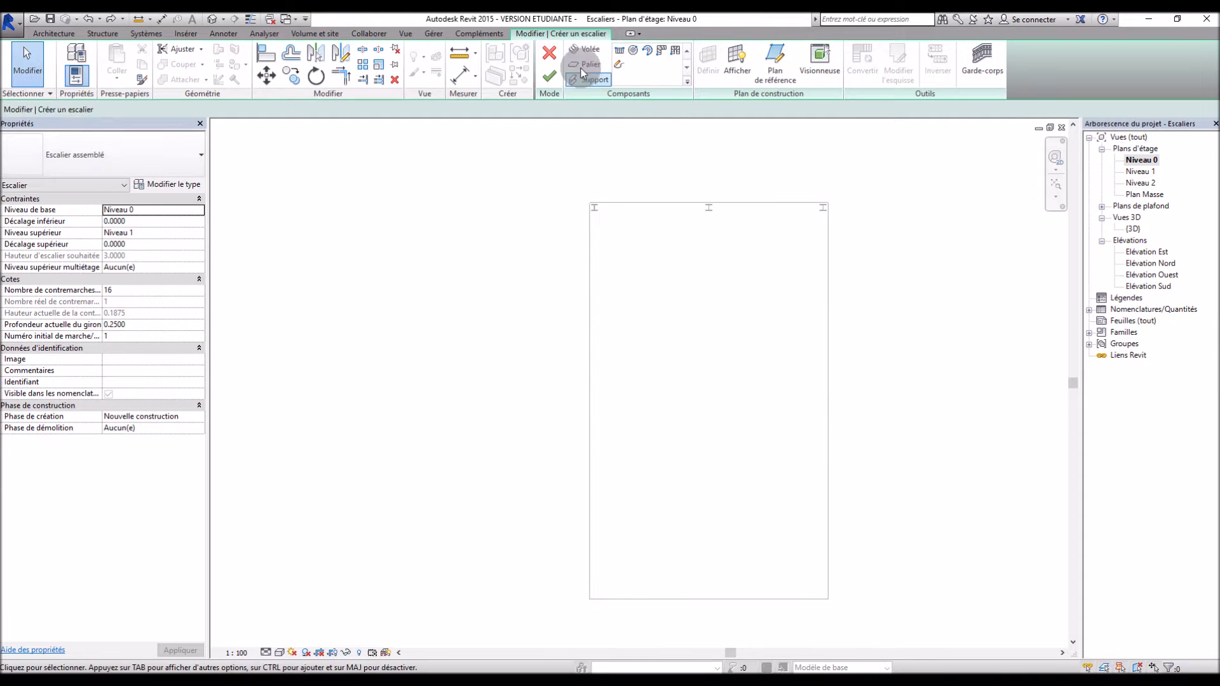
Redraw the two aligned runs, about 1.5 m and 2 m long with a 1 m gap, with automatic landing turned off, and finish the stair
left_click(618, 52)
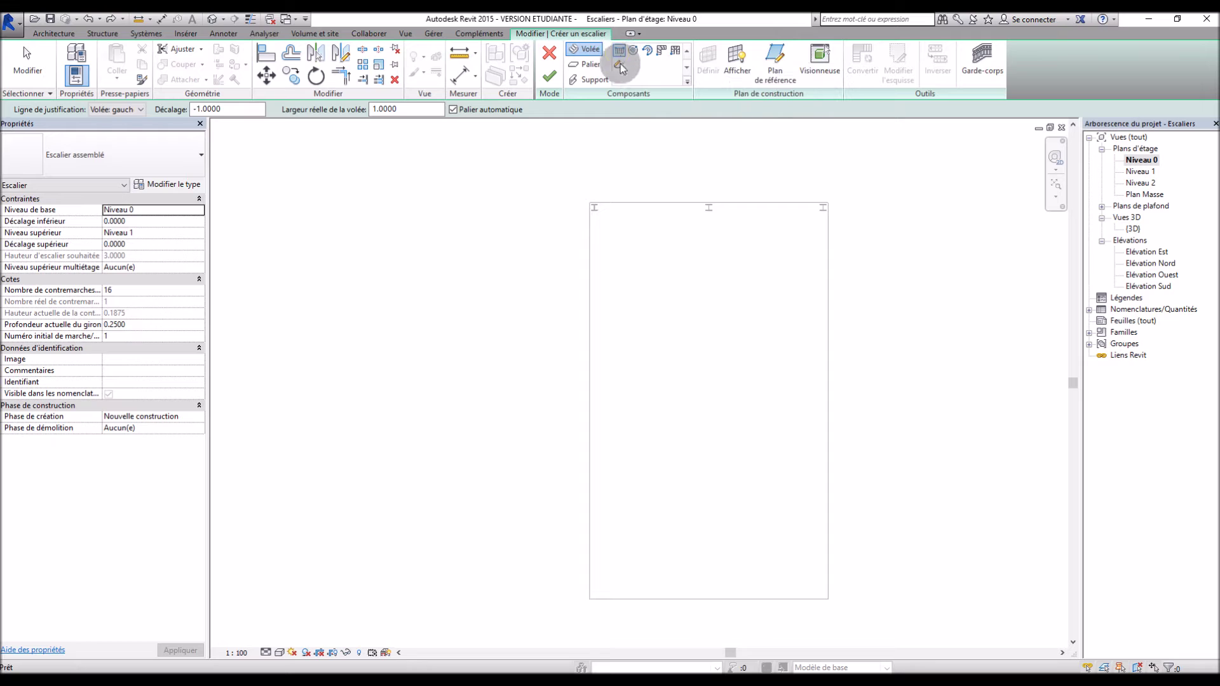
left_click(454, 110)
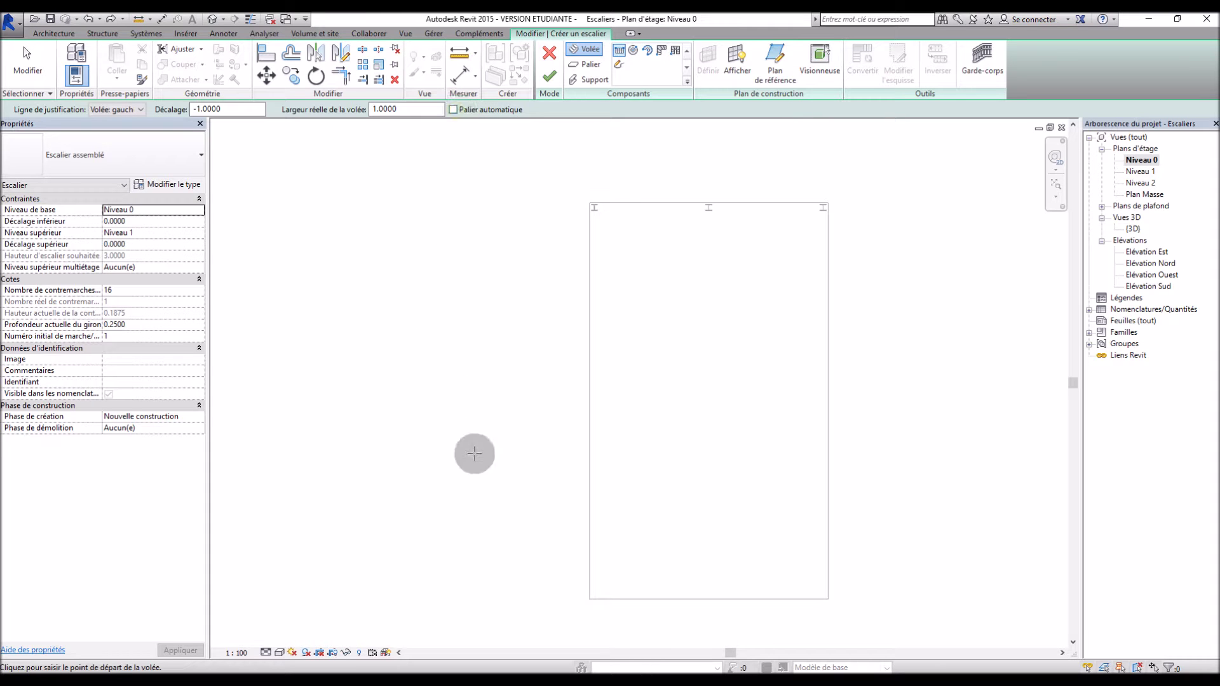
left_click(588, 491)
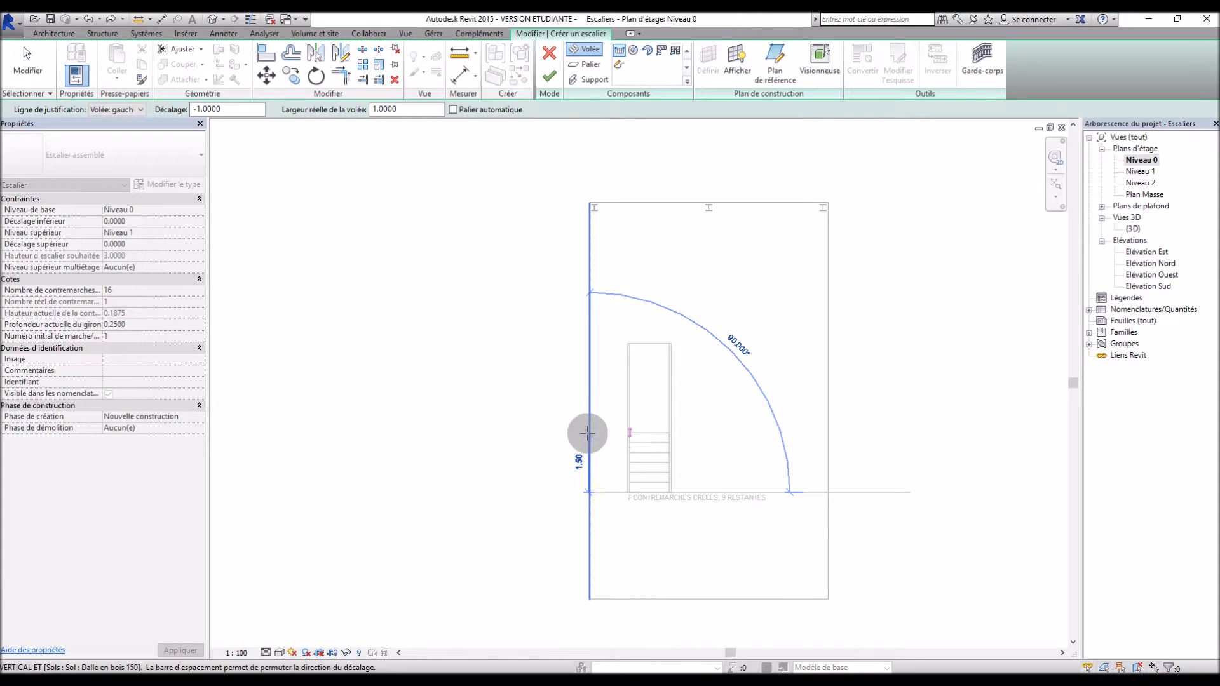
left_click(587, 433)
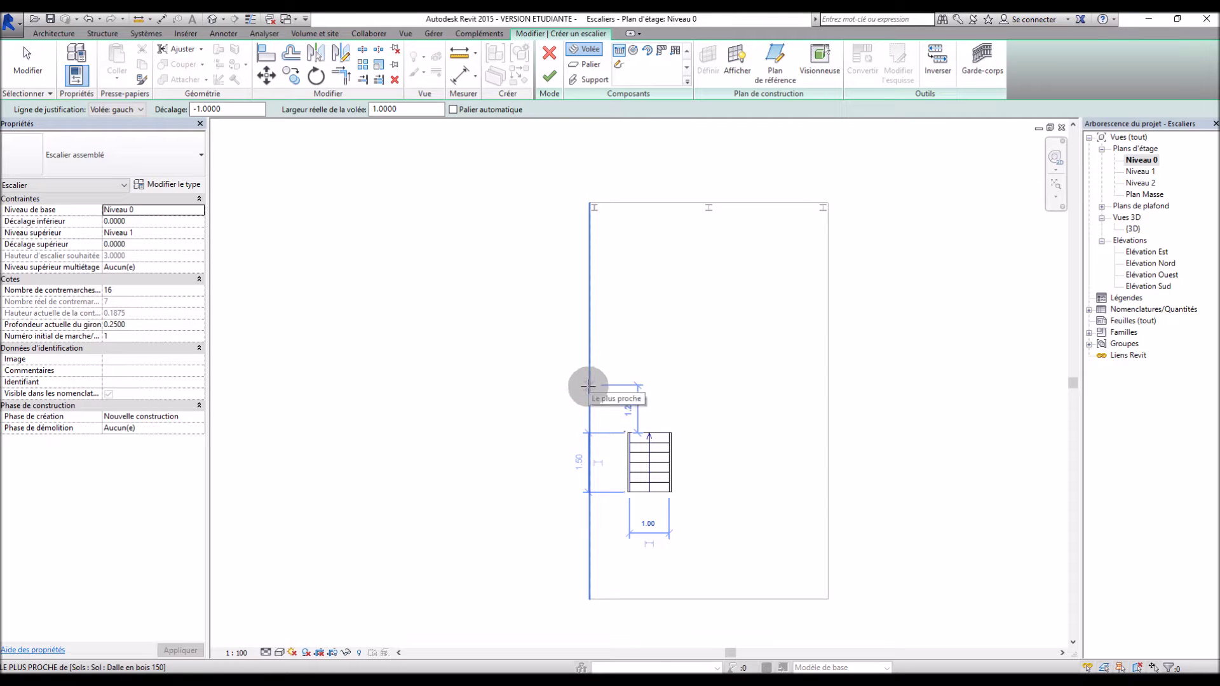
left_click(589, 392)
left_click(588, 291)
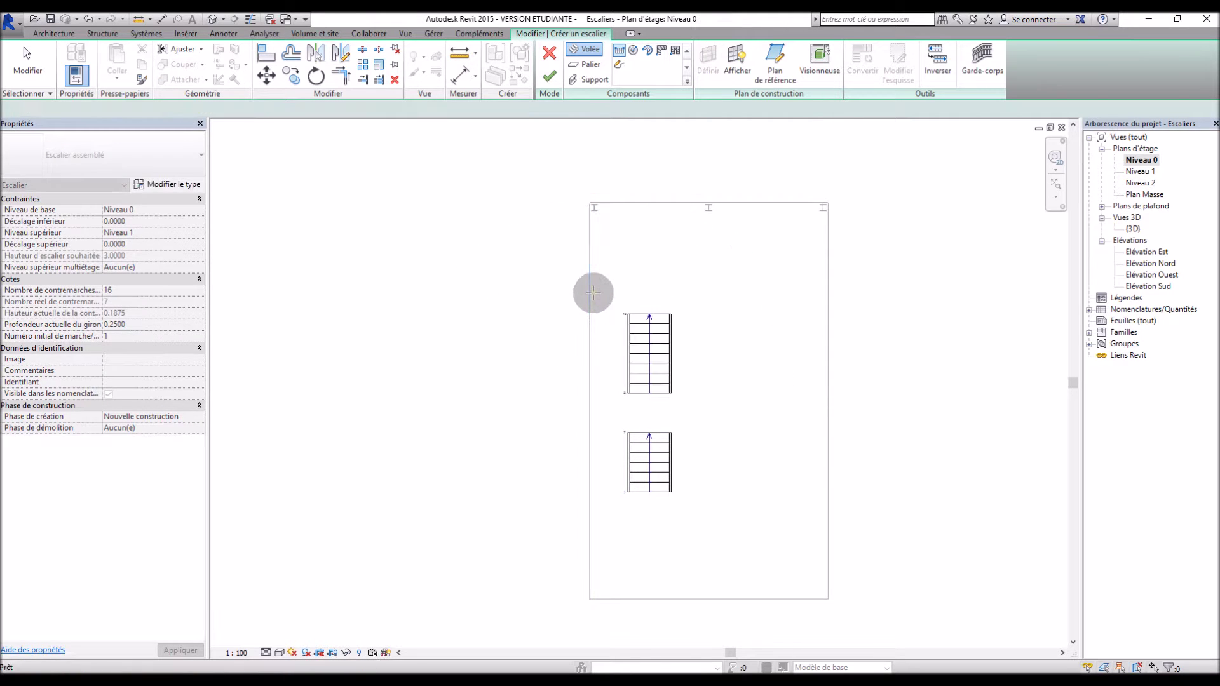
key("Escape")
left_click(551, 75)
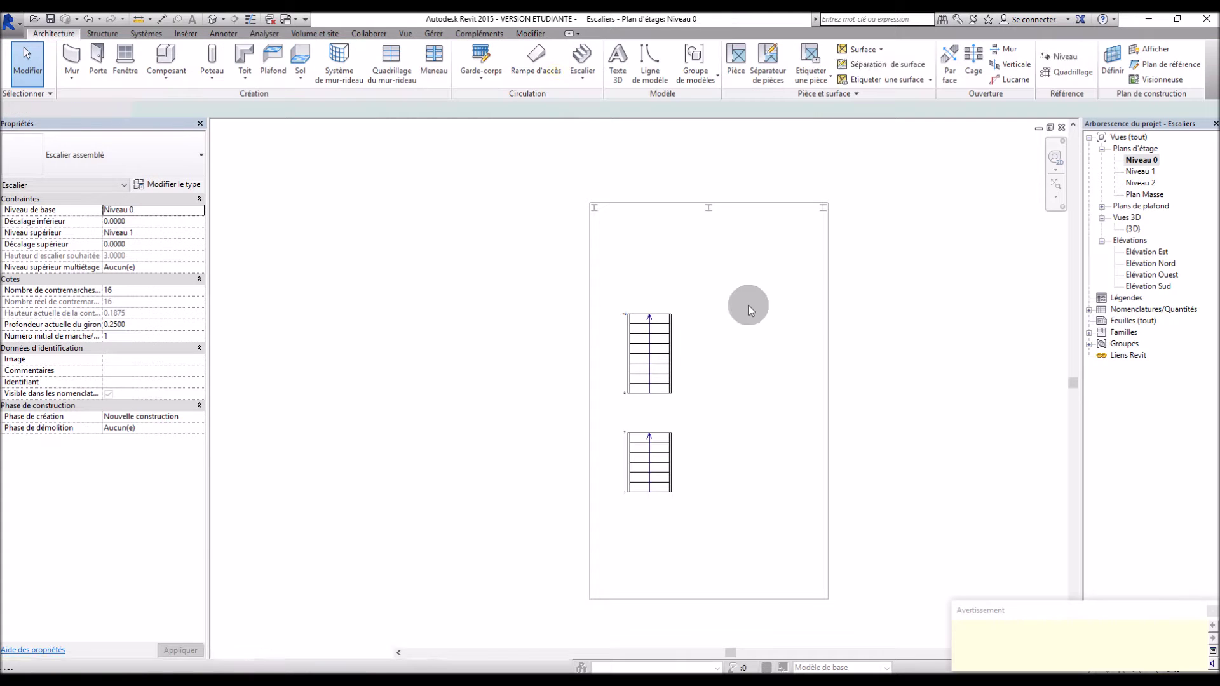
left_click(1211, 613)
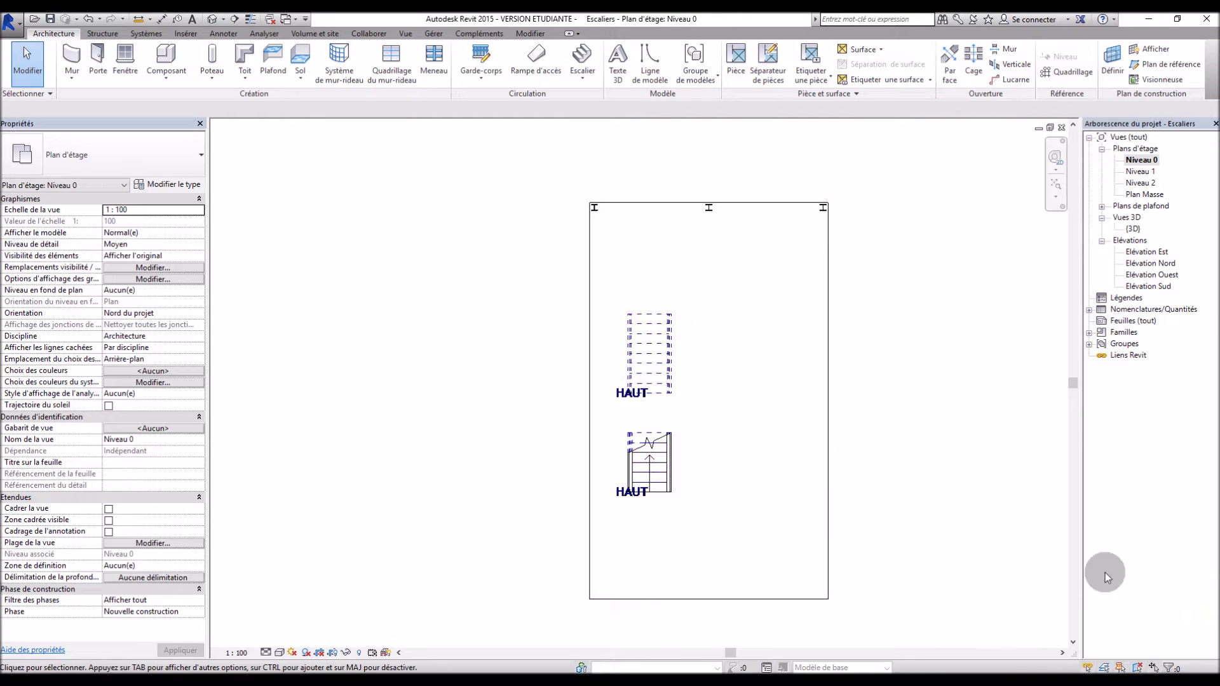
Check the separated runs in 3D and reopen the stair for editing in the Niveau 0 plan
double_click(1132, 229)
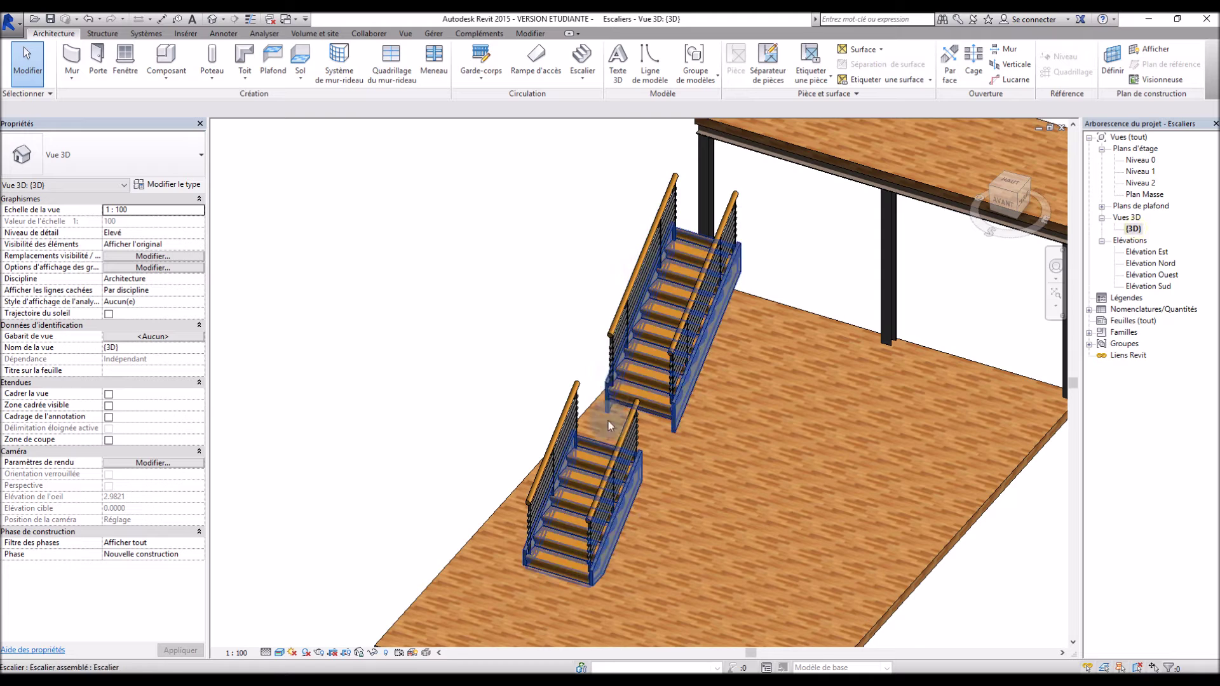
double_click(1139, 161)
left_click(639, 347)
left_click(566, 75)
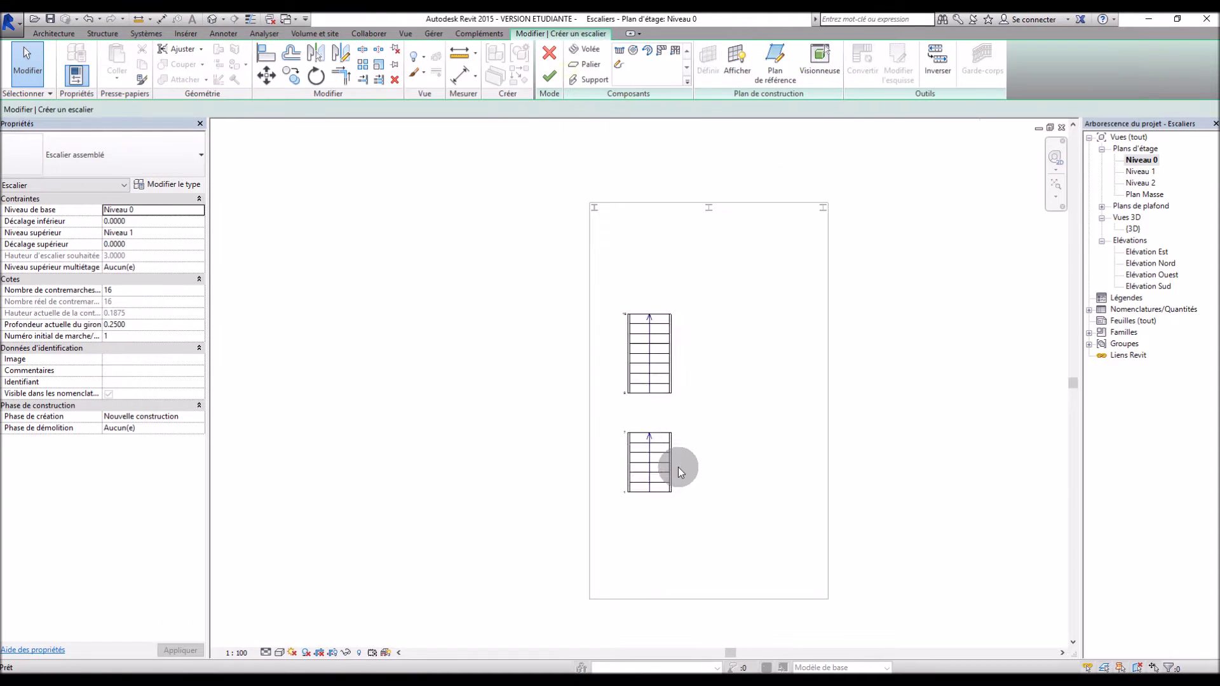
scroll(675, 467, "up", 4)
Try to create a landing between the upper and lower runs by picking both runs
left_click(589, 68)
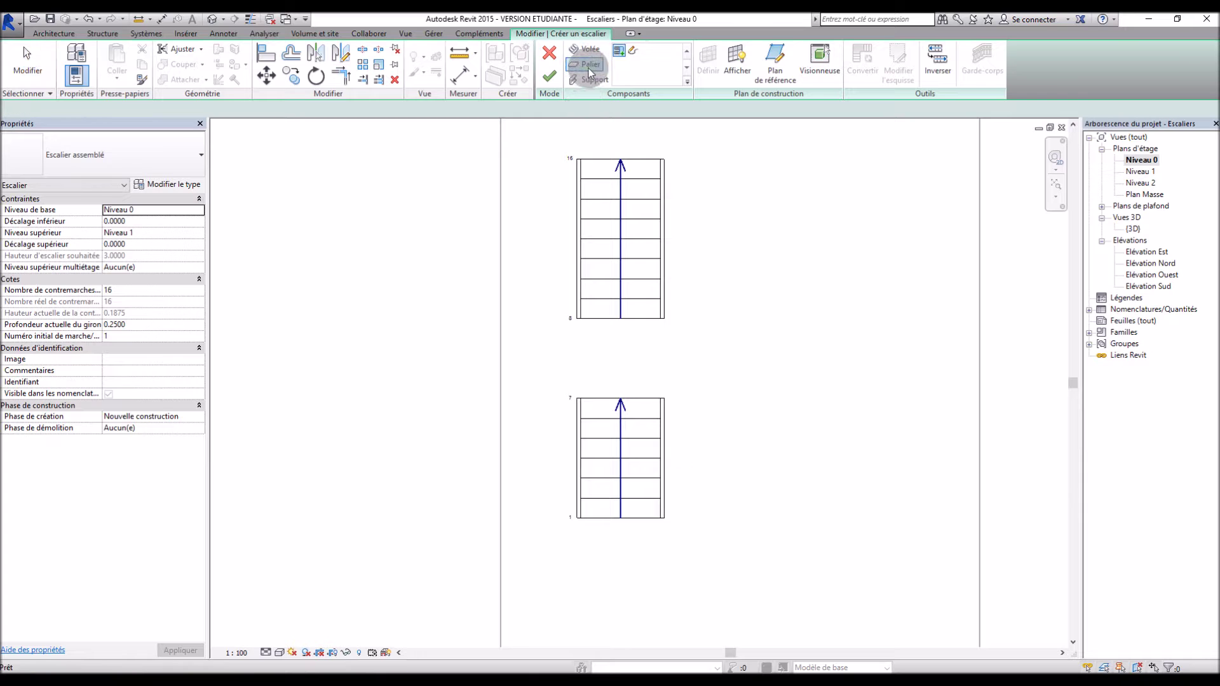
left_click(619, 50)
left_click(641, 255)
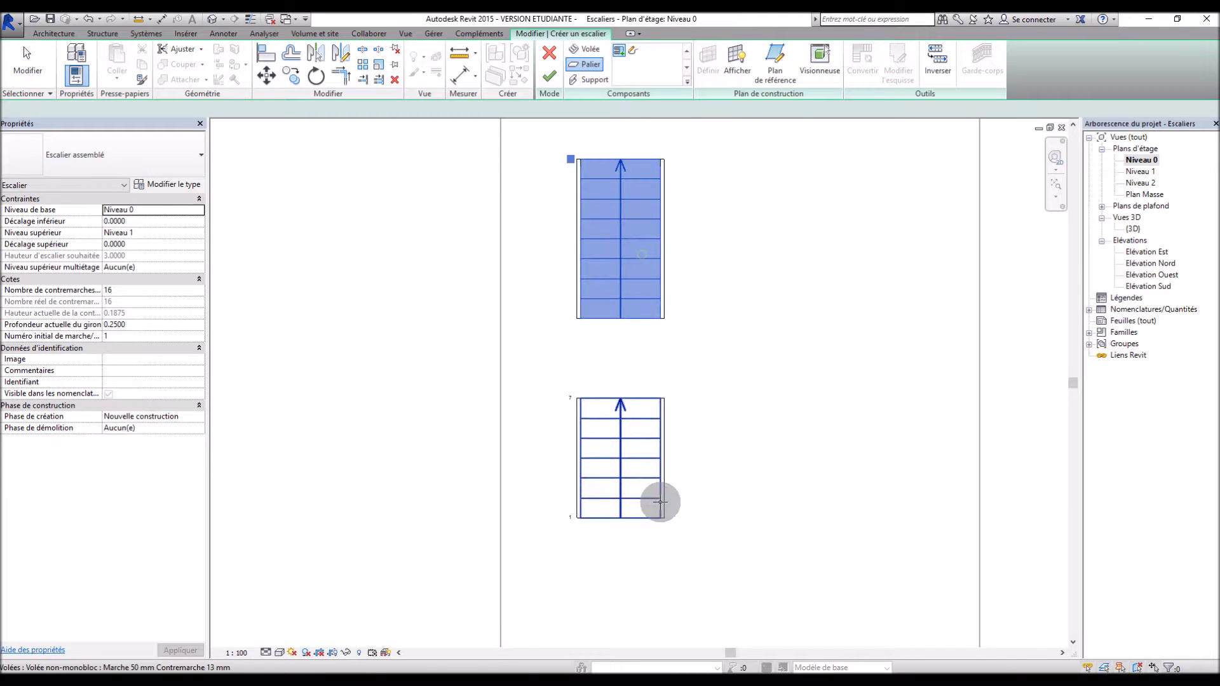
left_click(645, 442)
left_click(646, 285)
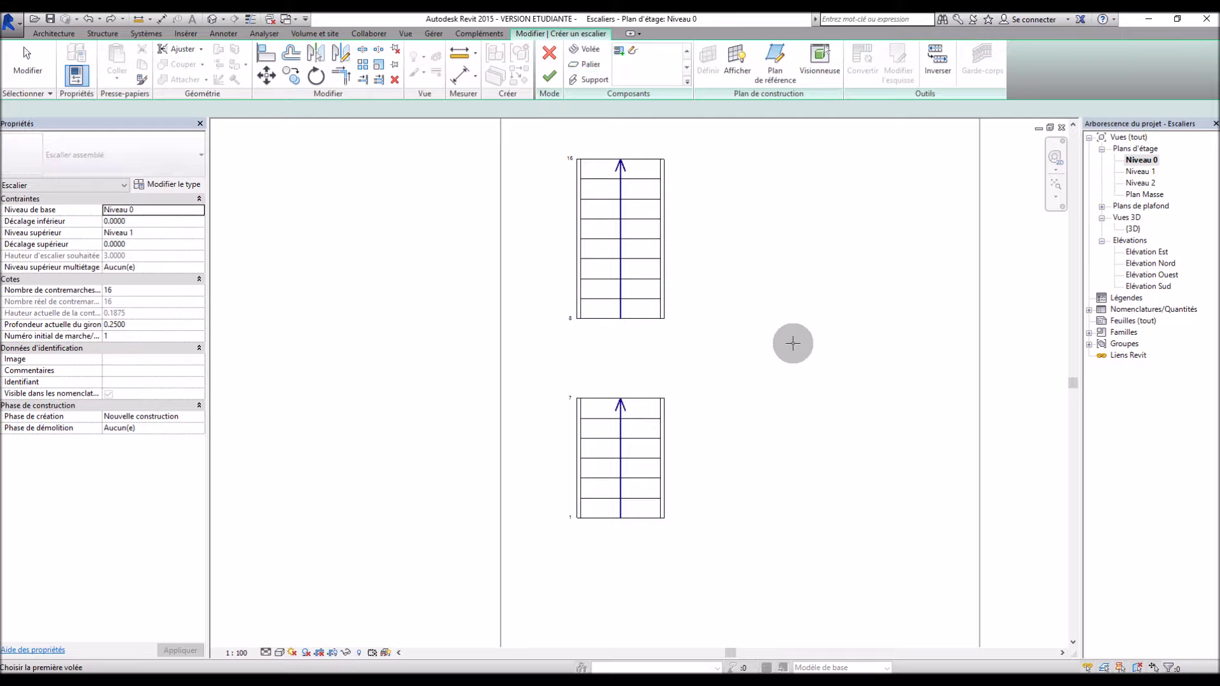
Sketch a rectangular landing about 3.3 m by 1 m between the two runs and finish the stair
left_click(620, 59)
left_click(640, 56)
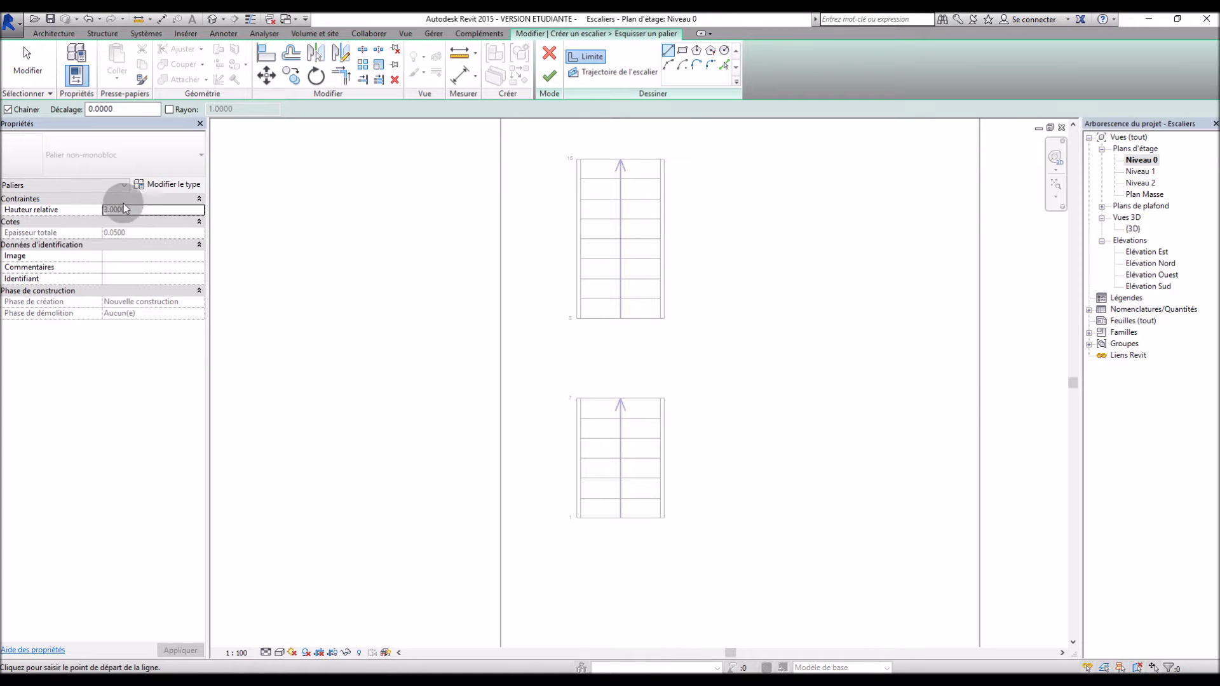
left_click(684, 53)
left_click(576, 318)
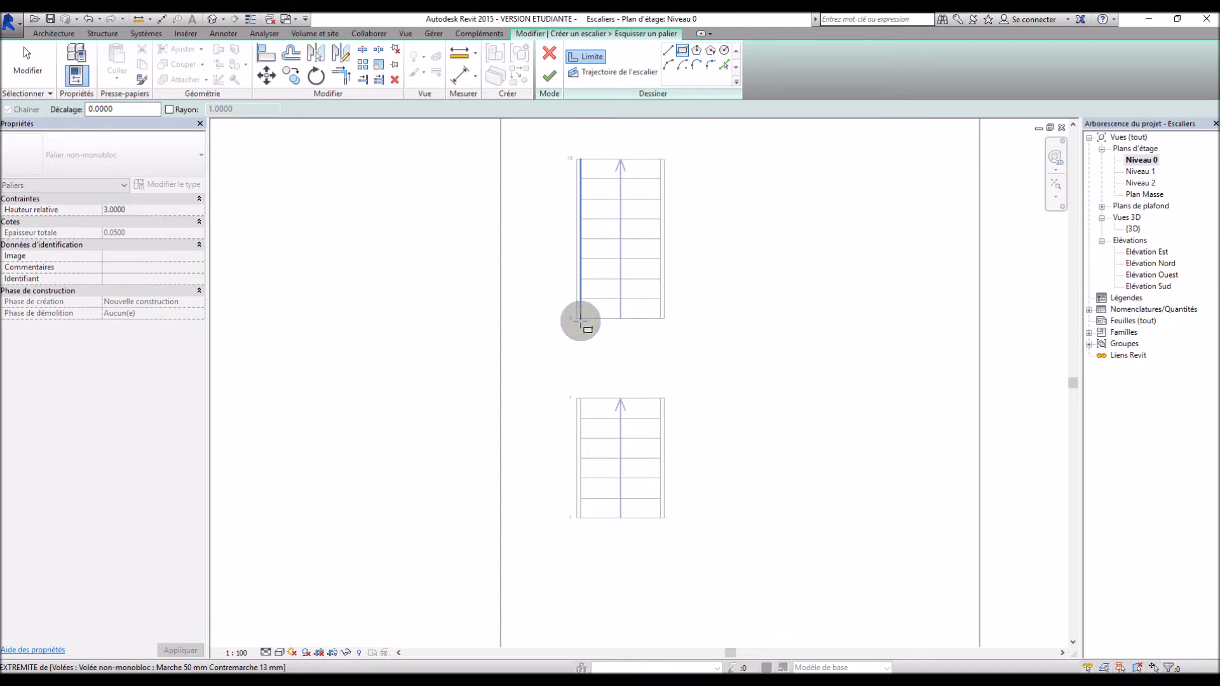
left_click(840, 398)
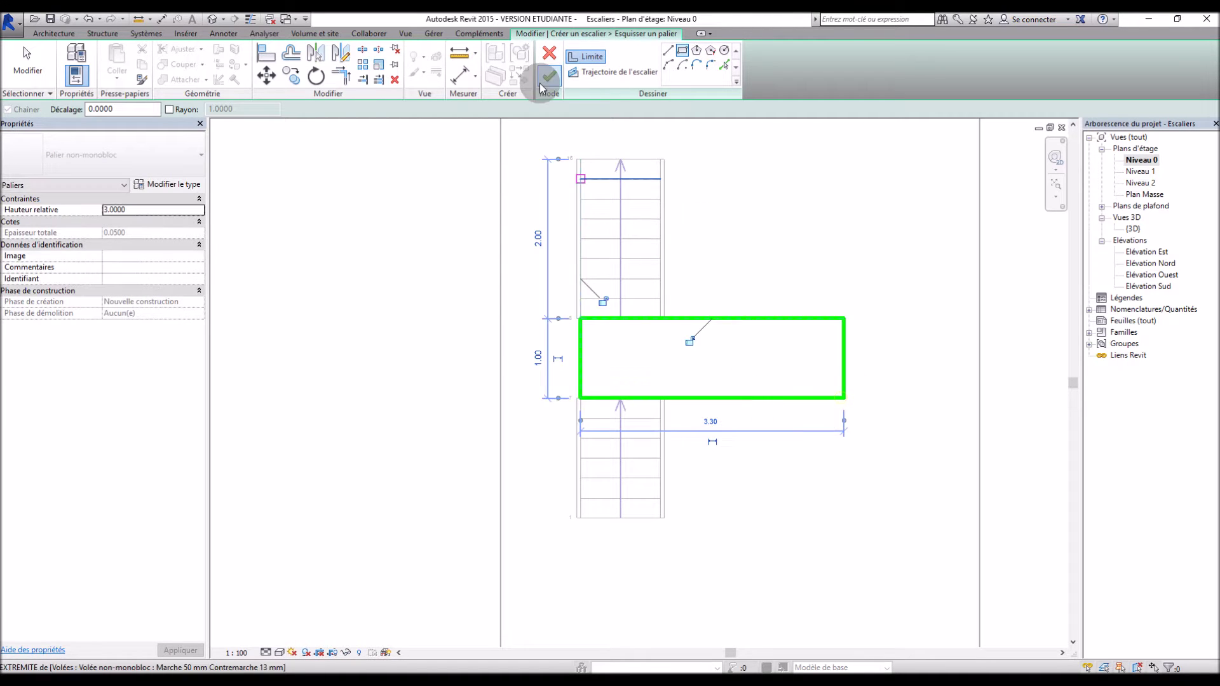
left_click(549, 76)
left_click(550, 75)
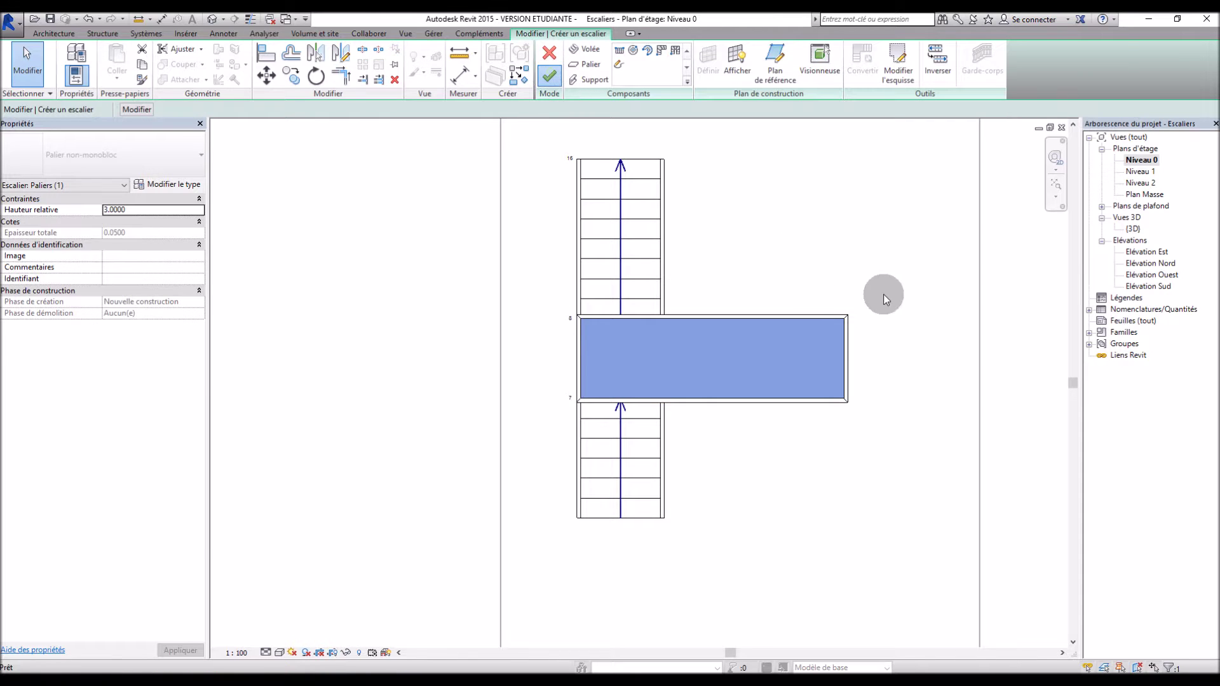
Check the stair with its sketched landing in the 3D view and delete the whole stair
double_click(1133, 229)
middle_click_drag(855, 449, 847, 417, "shift")
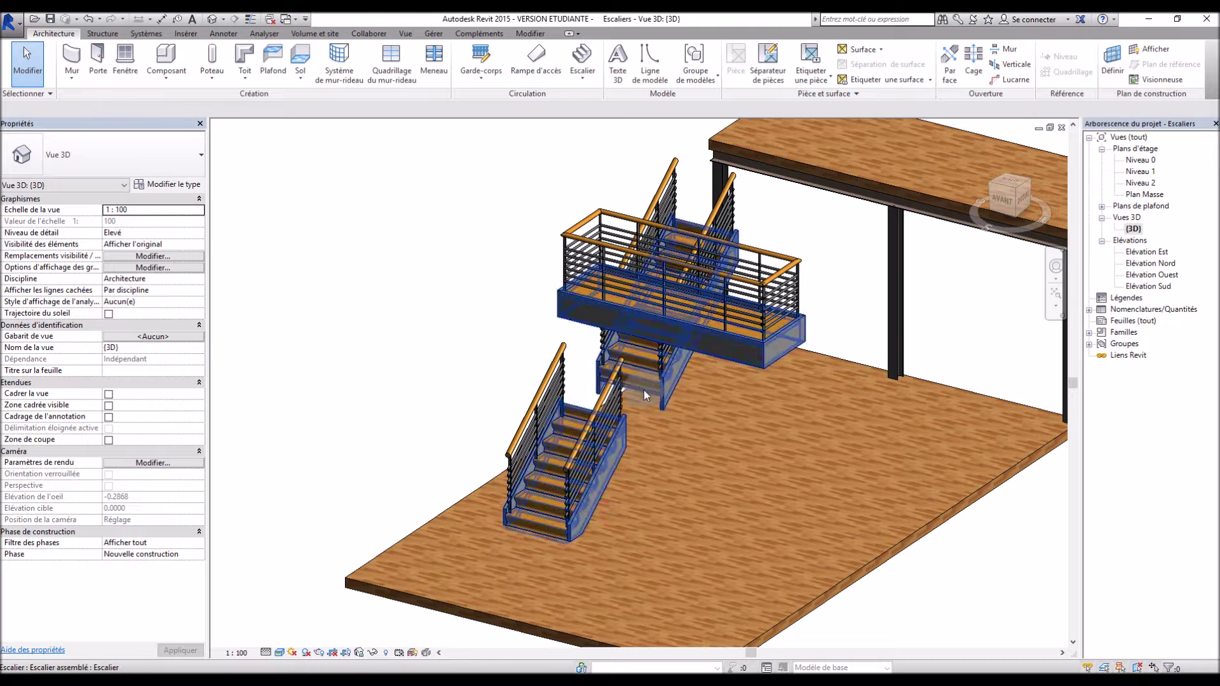
left_click(566, 430)
key("Delete")
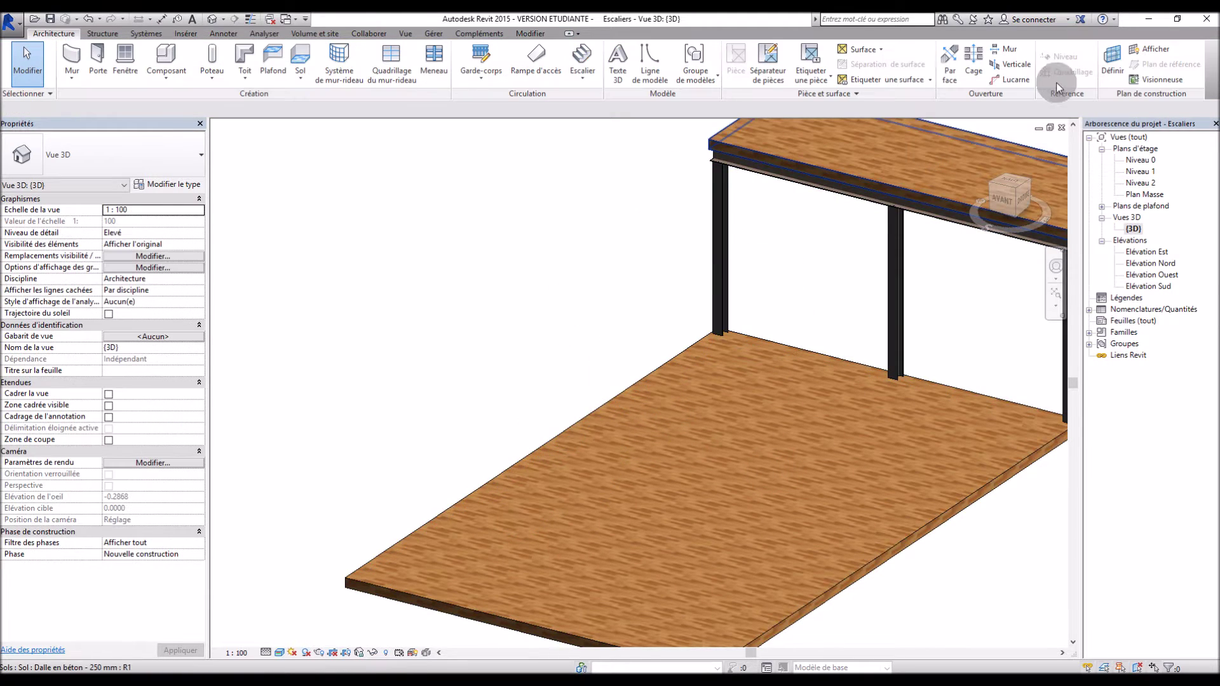
In the Niveau 0 plan, start a component stair and draw a 1.25 m straight run with 6 risers along the slab's left edge
double_click(1137, 160)
left_click(581, 80)
left_click(596, 102)
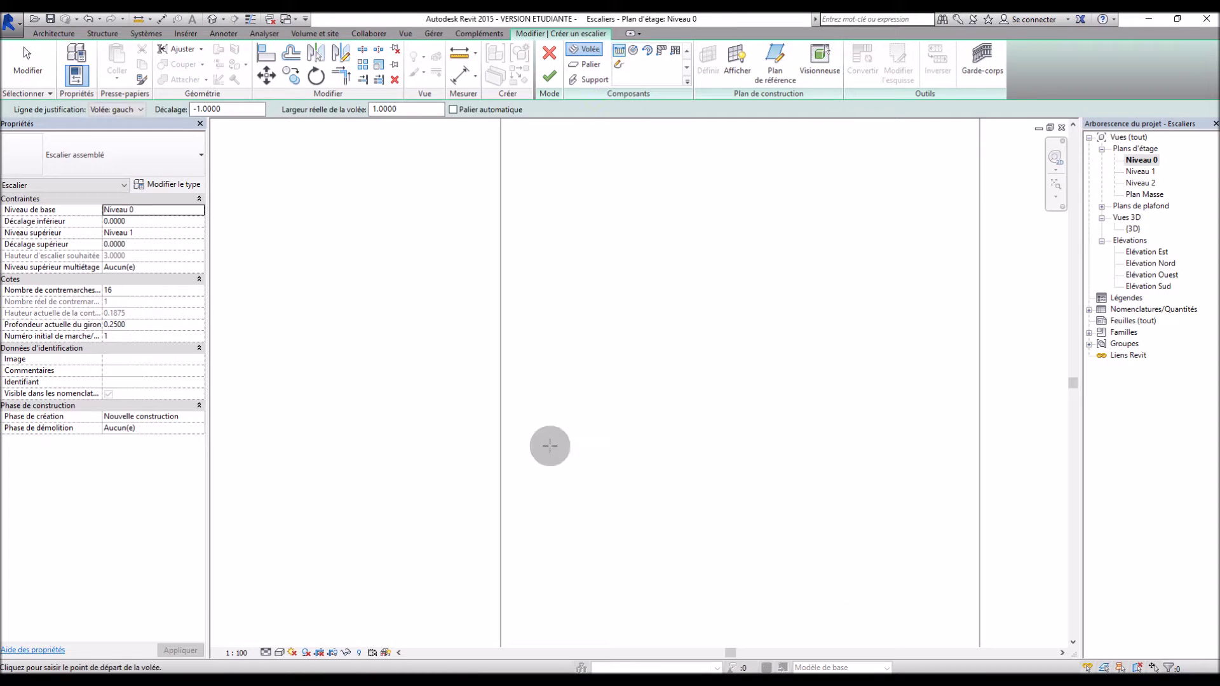
left_click(502, 510)
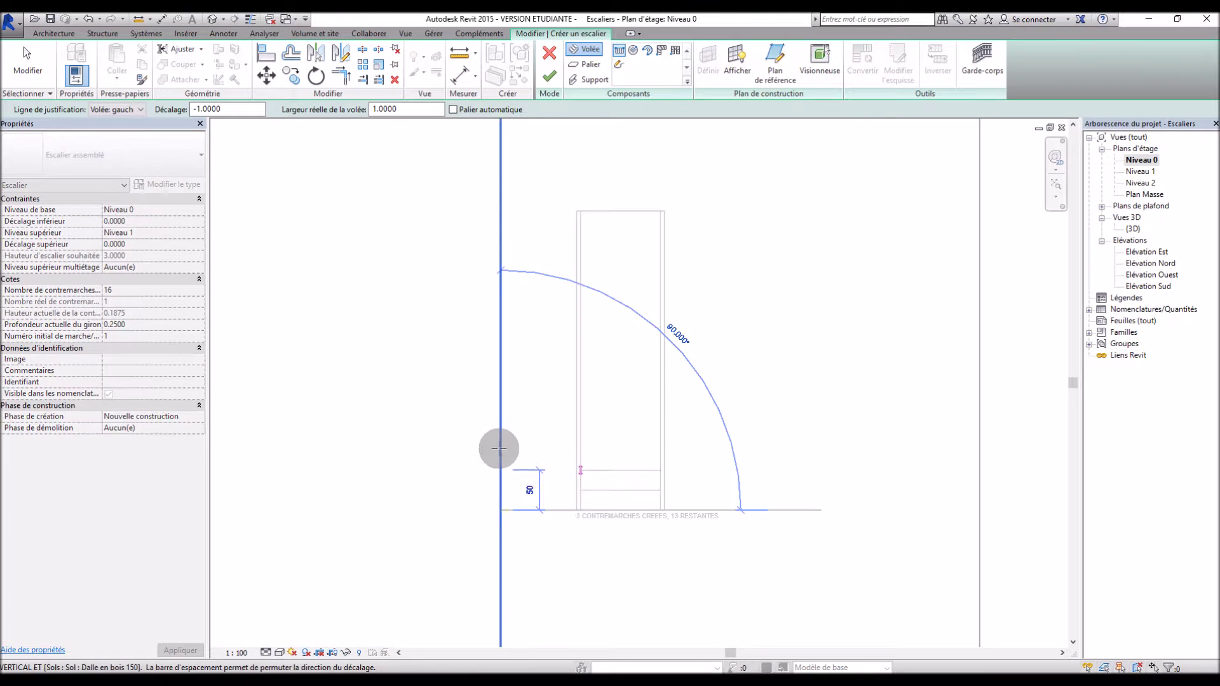
left_click(502, 401)
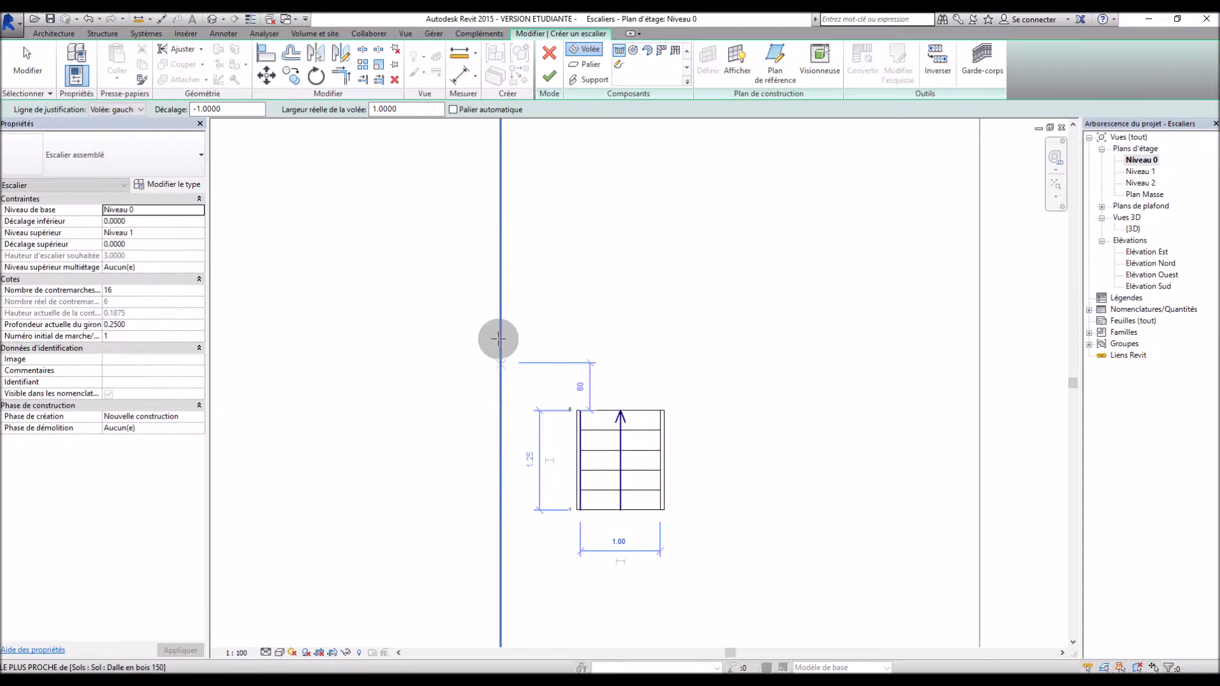
Turn on automatic landings and draw a second straight run with the remaining 10 risers, leaving a landing gap above the first run
left_click(453, 109)
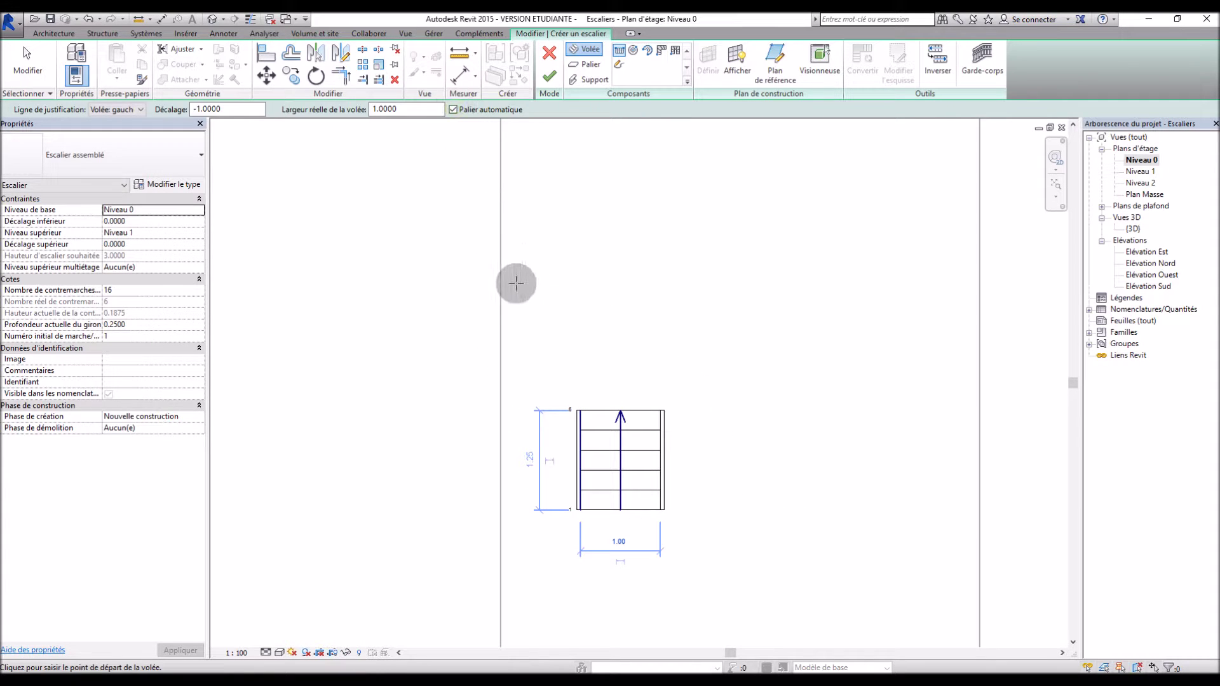
left_click(504, 326)
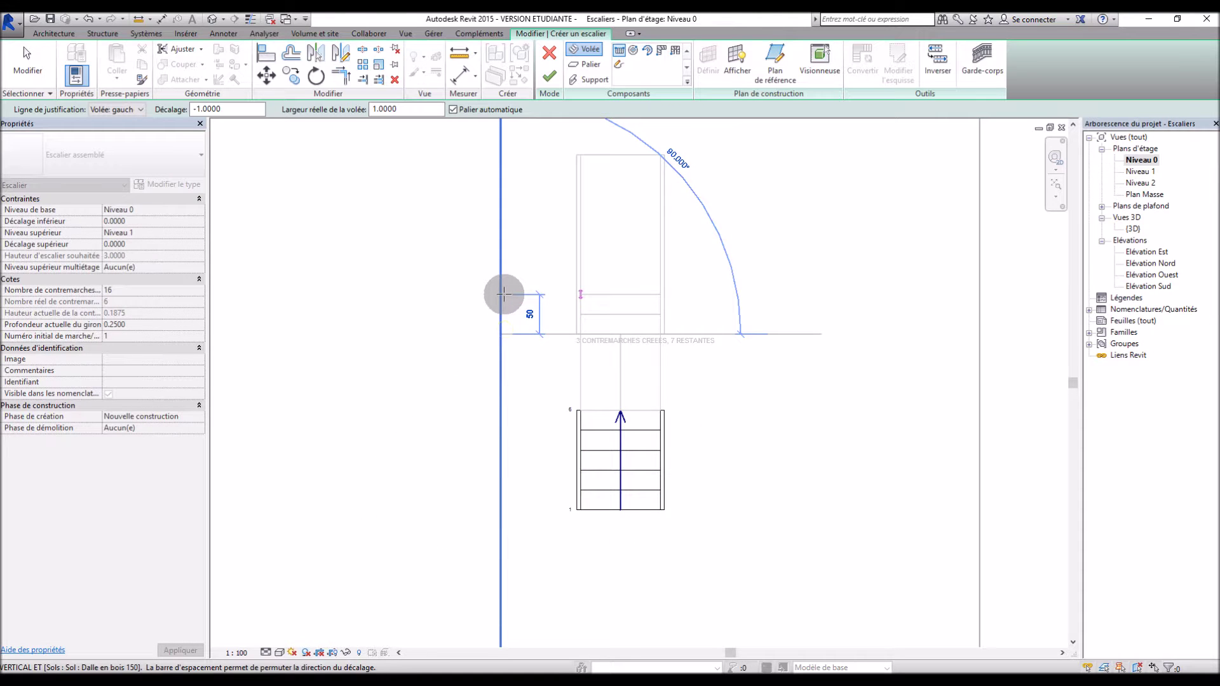
left_click(505, 177)
key("Escape")
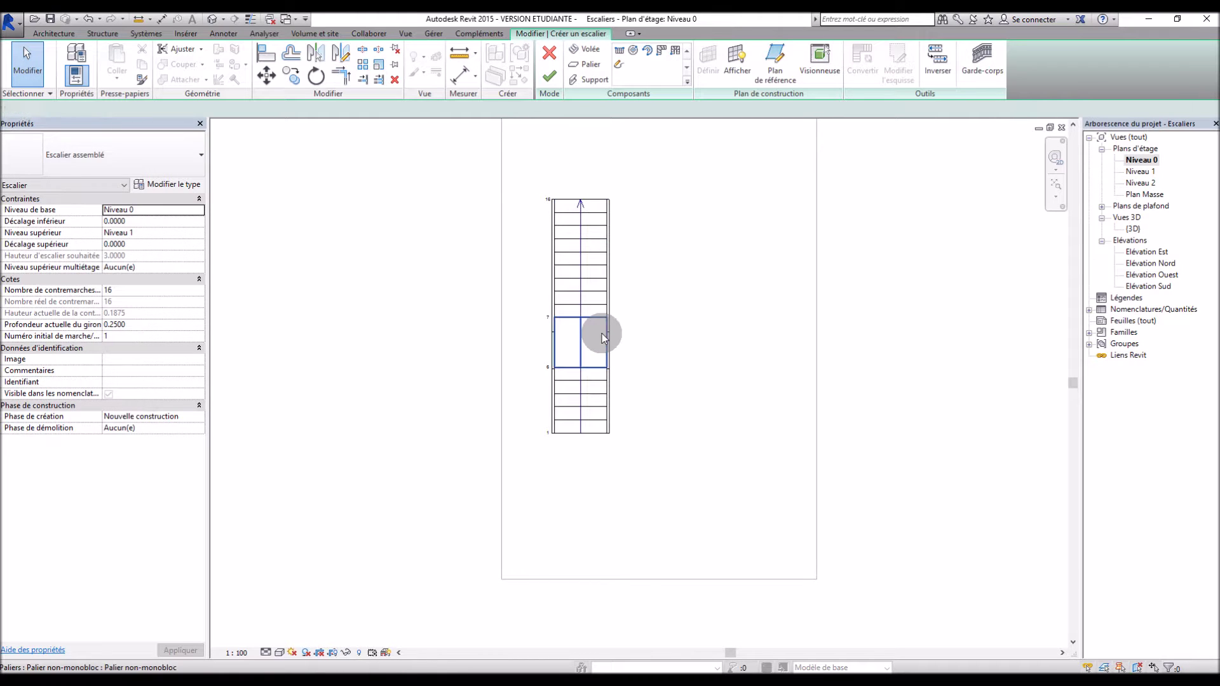
Stretch the automatic landing outward to the right of the runs, finish the stair and dismiss the railing warning
left_click(601, 333)
scroll(601, 331, "up", 2)
left_click_drag(619, 350, 759, 348)
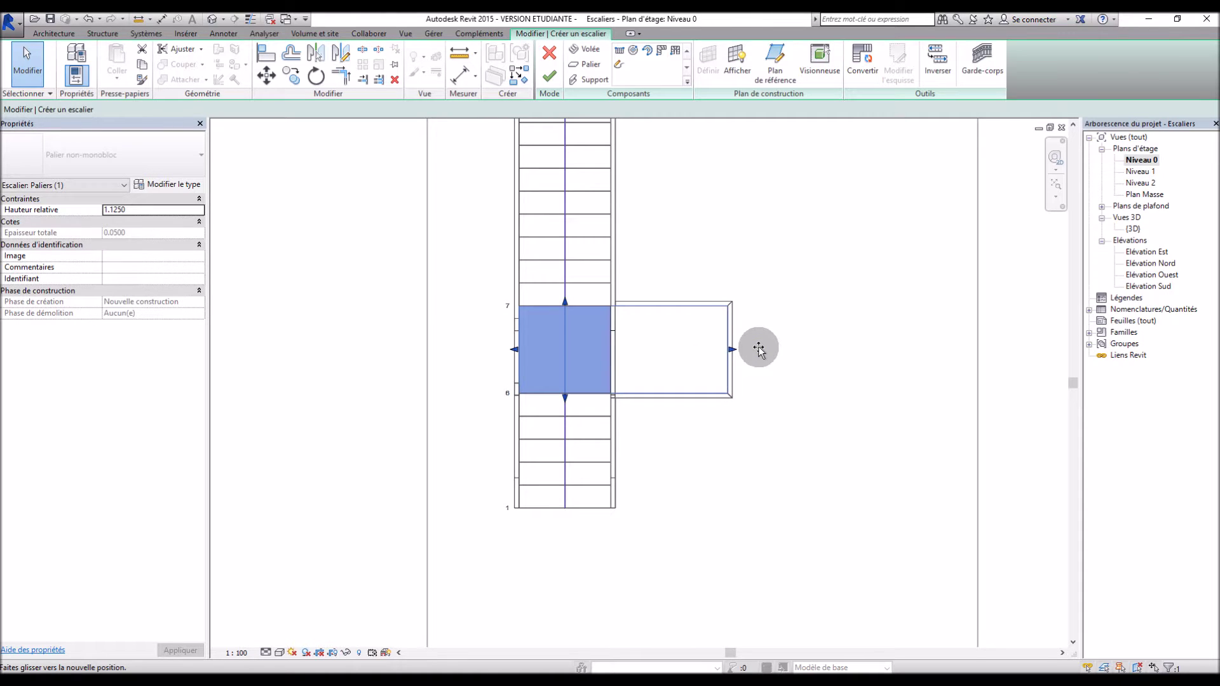
left_click_drag(759, 348, 762, 348)
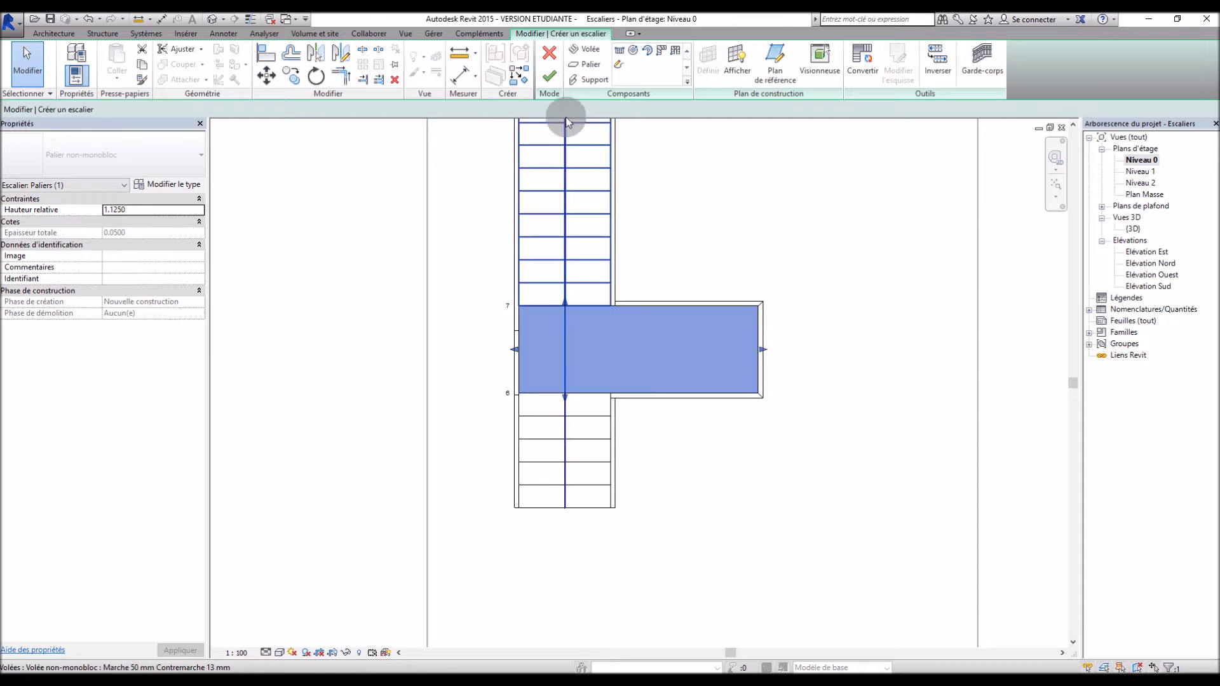
left_click(550, 78)
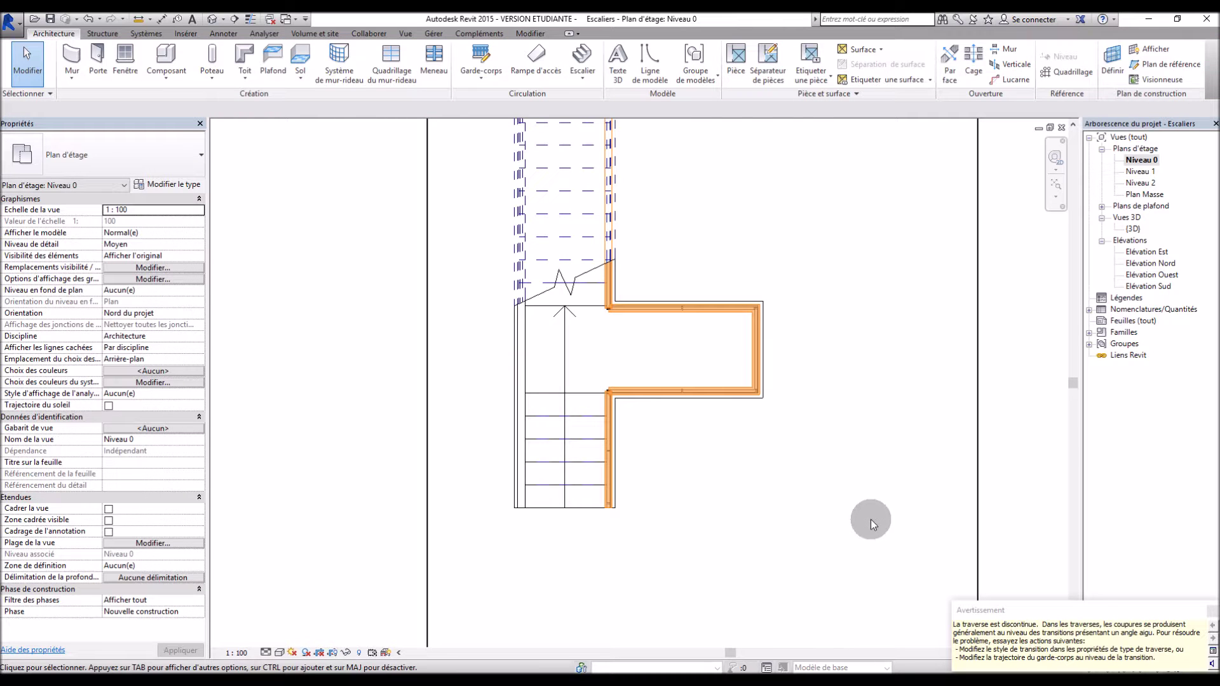
left_click(1212, 613)
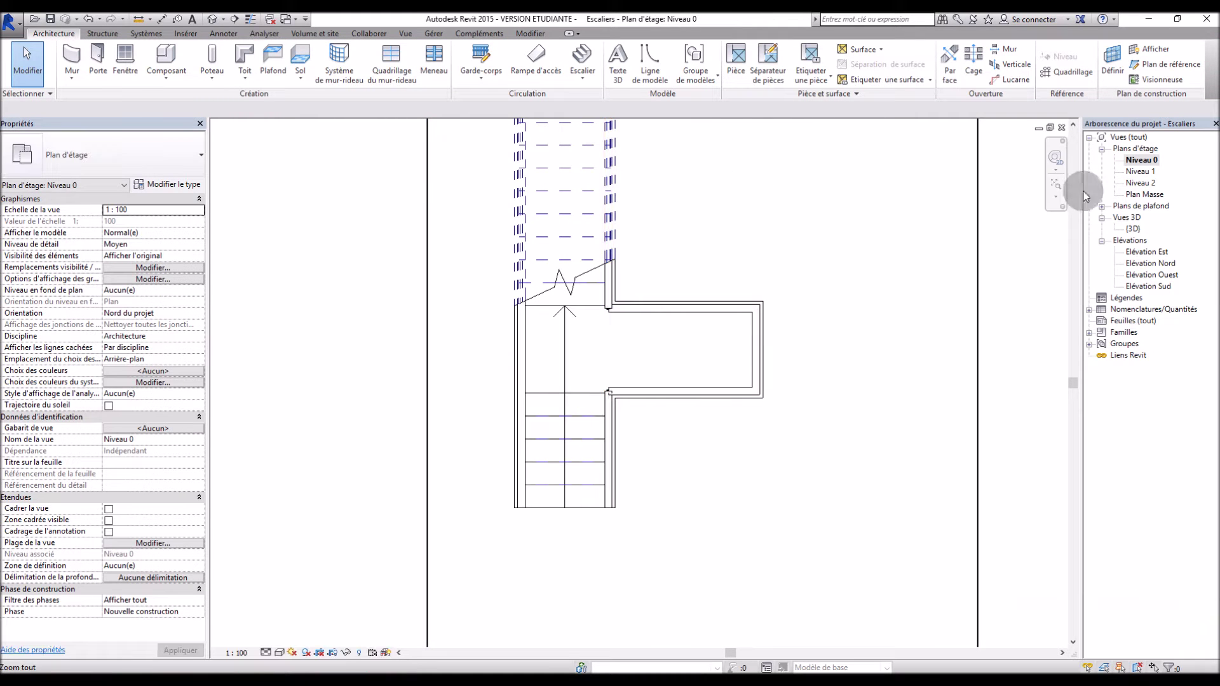
Examine the widened landing and its railing transitions from several angles in the 3D view
double_click(1133, 229)
middle_click_drag(685, 483, 408, 498, "shift")
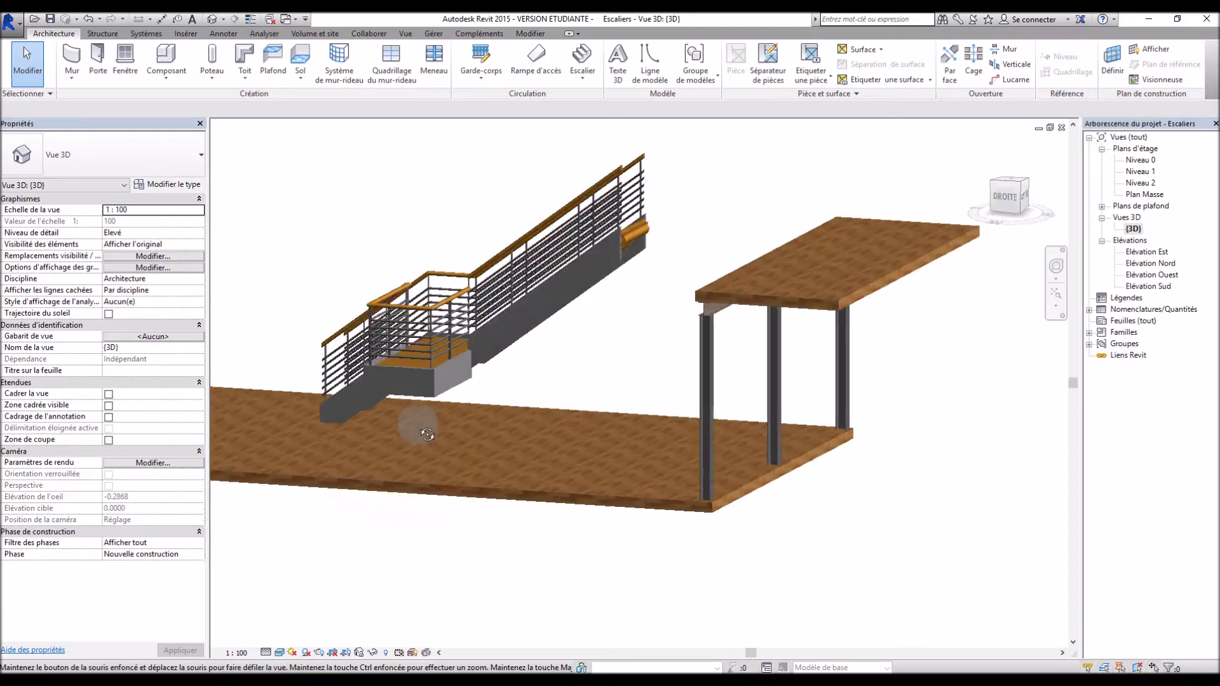
scroll(445, 457, "up", 6)
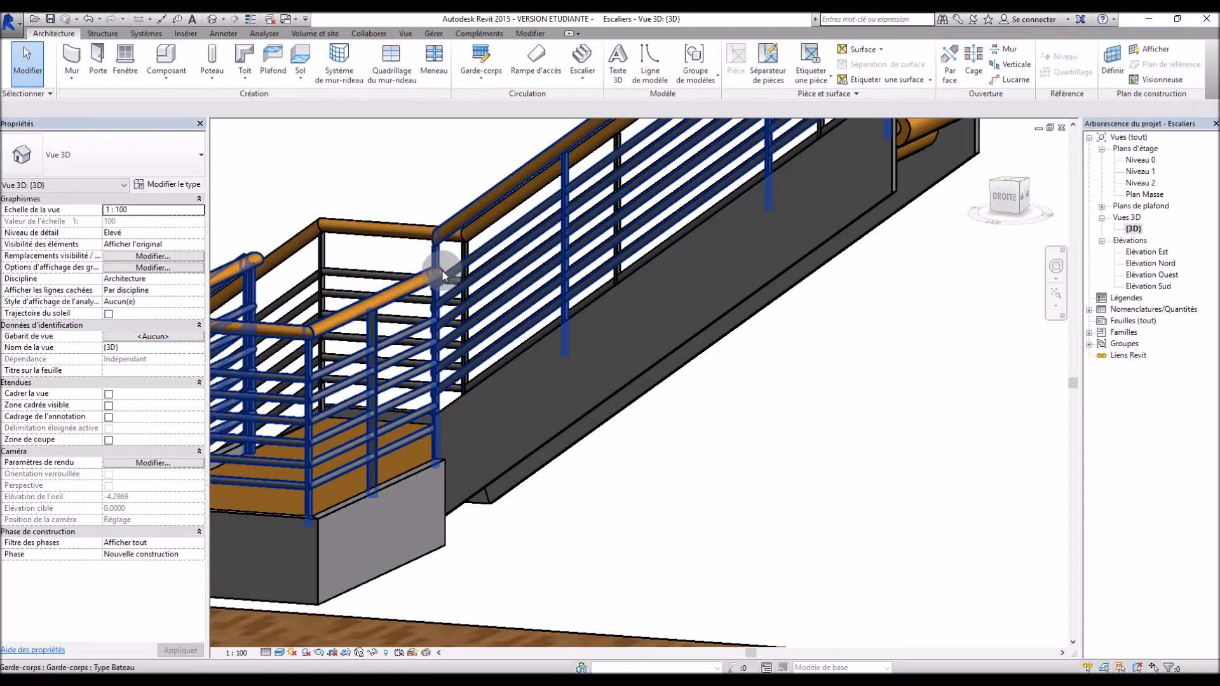
scroll(414, 441, "down", 5)
middle_click_drag(471, 472, 724, 424, "shift")
middle_click_drag(788, 400, 814, 472, "shift")
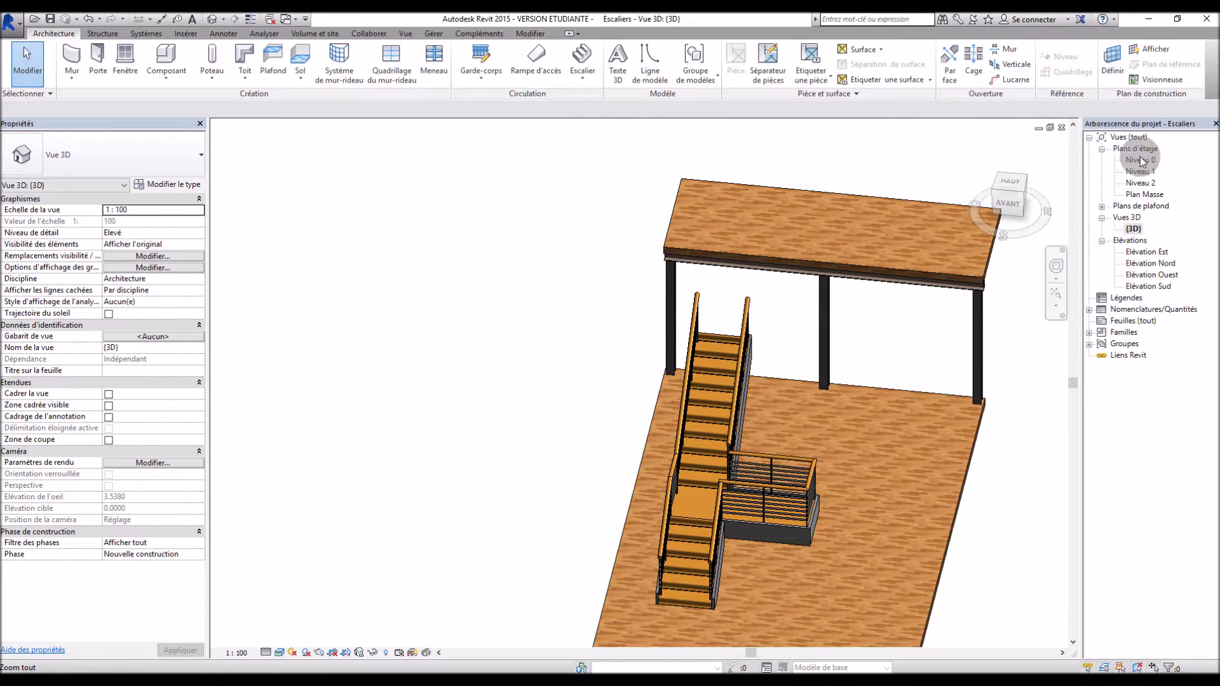
Delete the whole stair and return to the Niveau 0 plan
left_click(721, 430)
key("Delete")
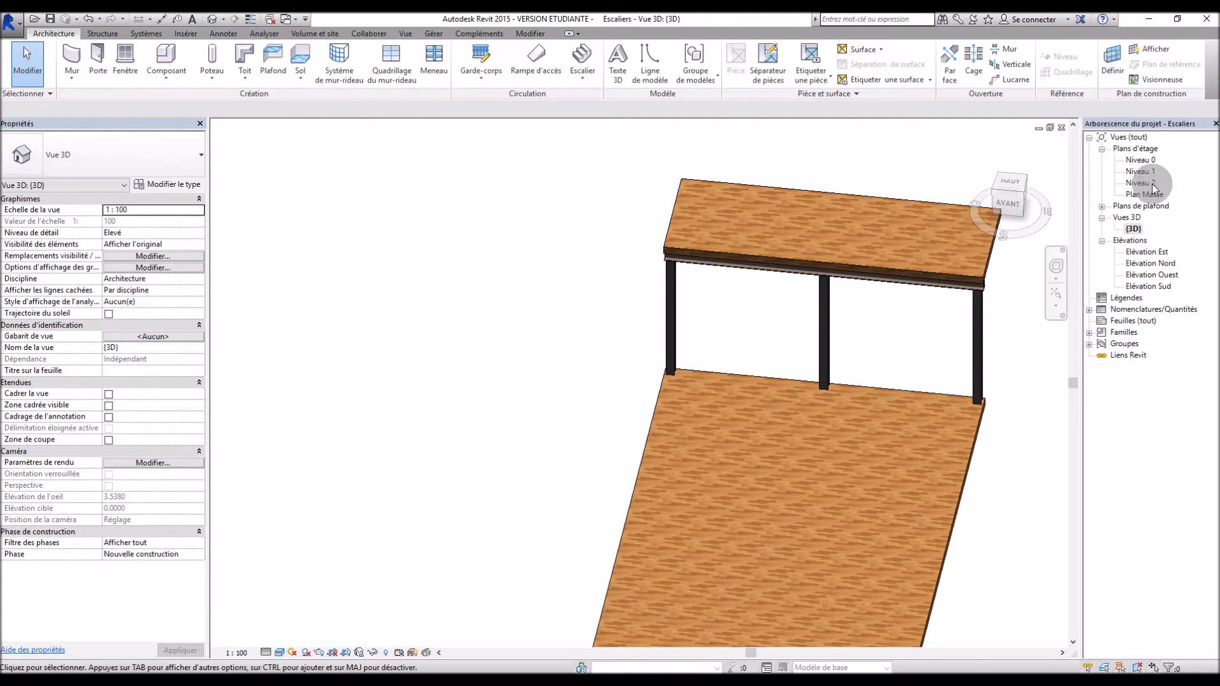
double_click(1141, 160)
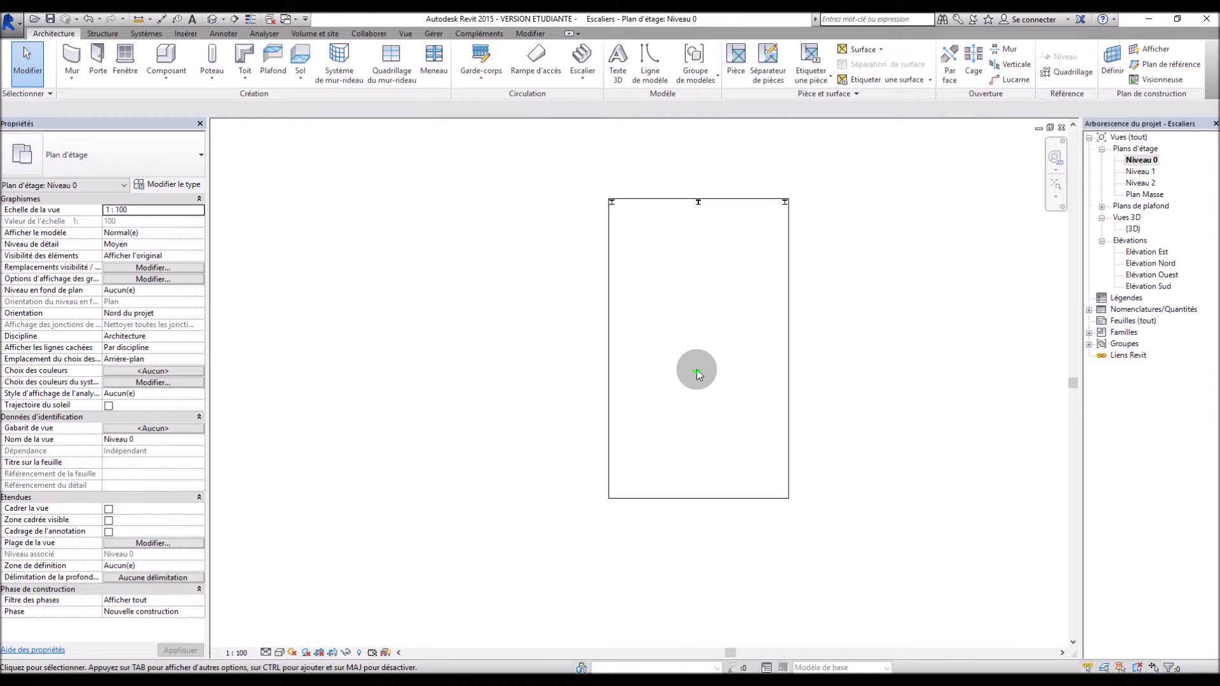
double_click(1141, 172)
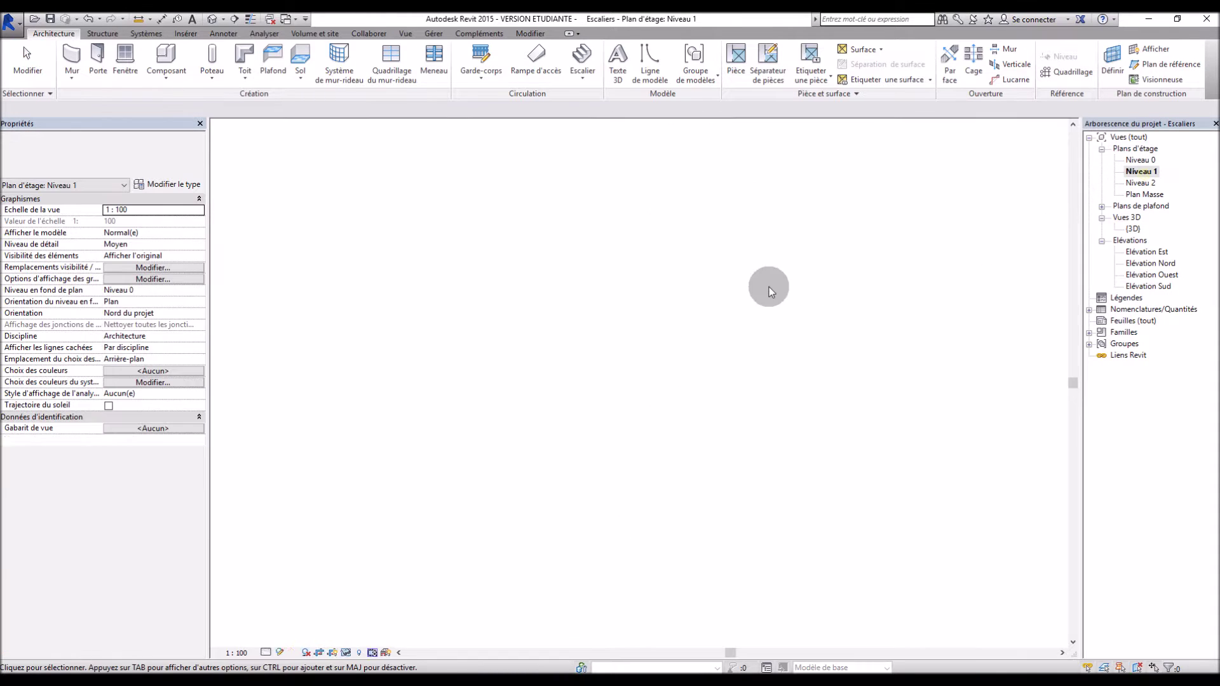
double_click(1141, 160)
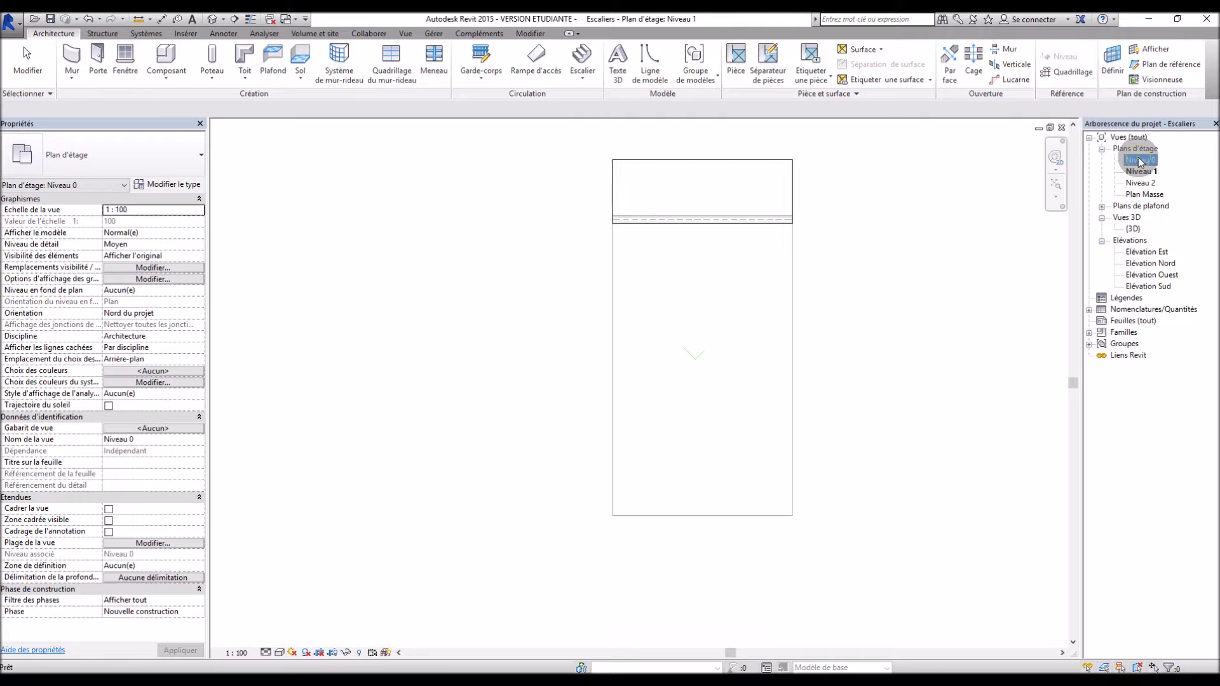
Start a new component stair and draw a 1.50 m lower run with 7 risers along the slab's left edge
left_click(582, 76)
left_click(610, 103)
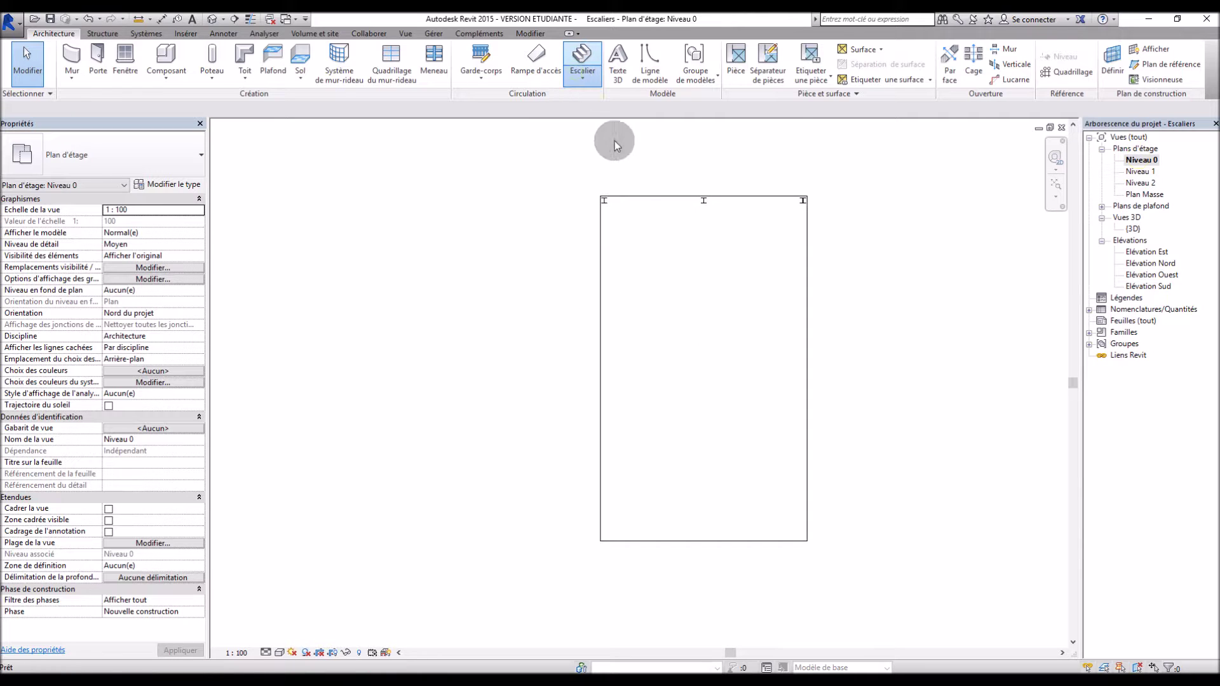
left_click(602, 460)
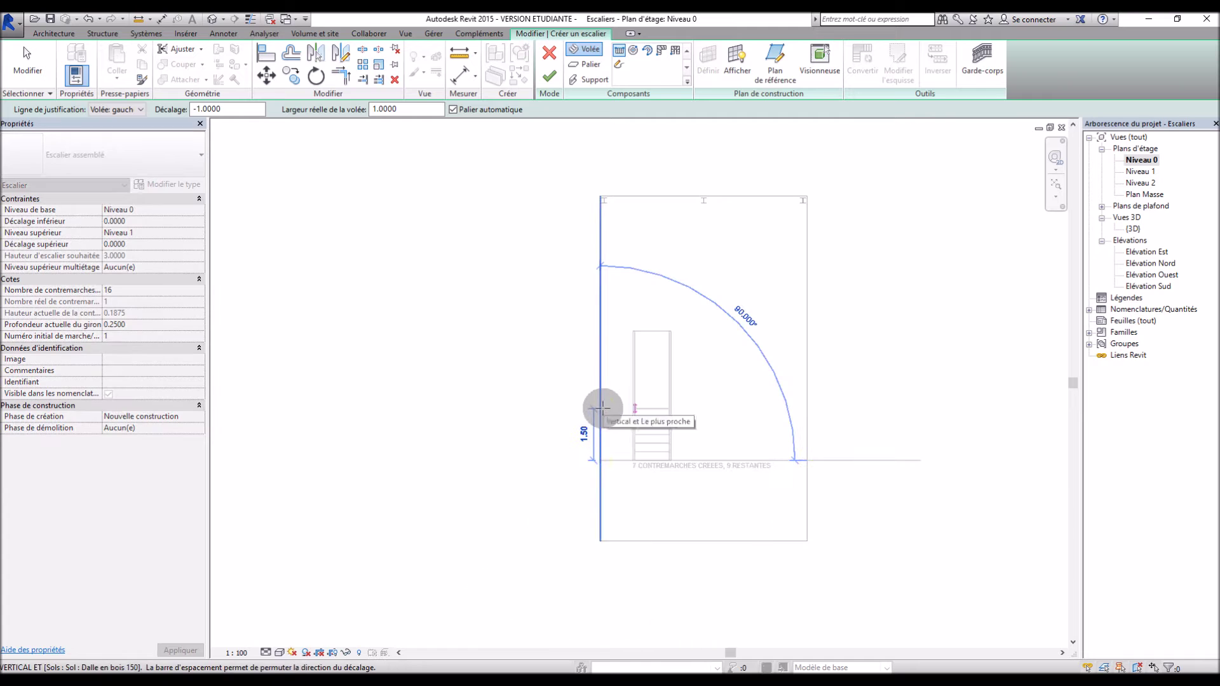
left_click(602, 409)
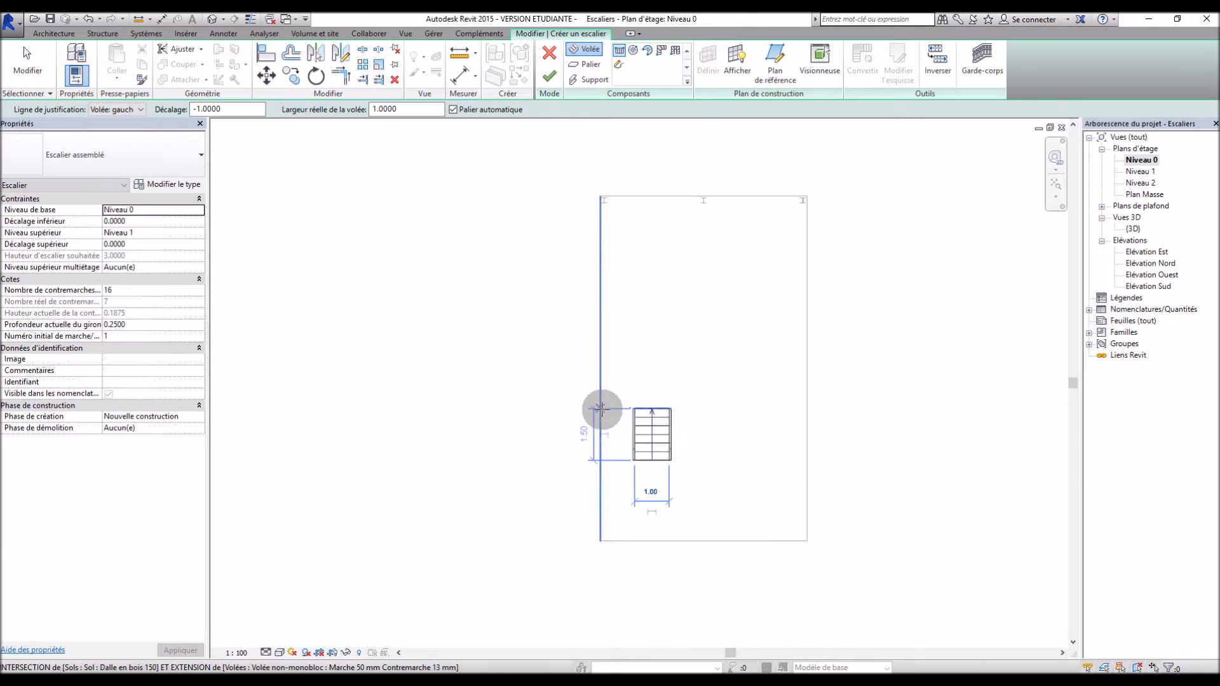
Draw an aligned 2.00 m upper run with 9 risers above a gap for the automatic landing, and finish the stair
left_click(601, 358)
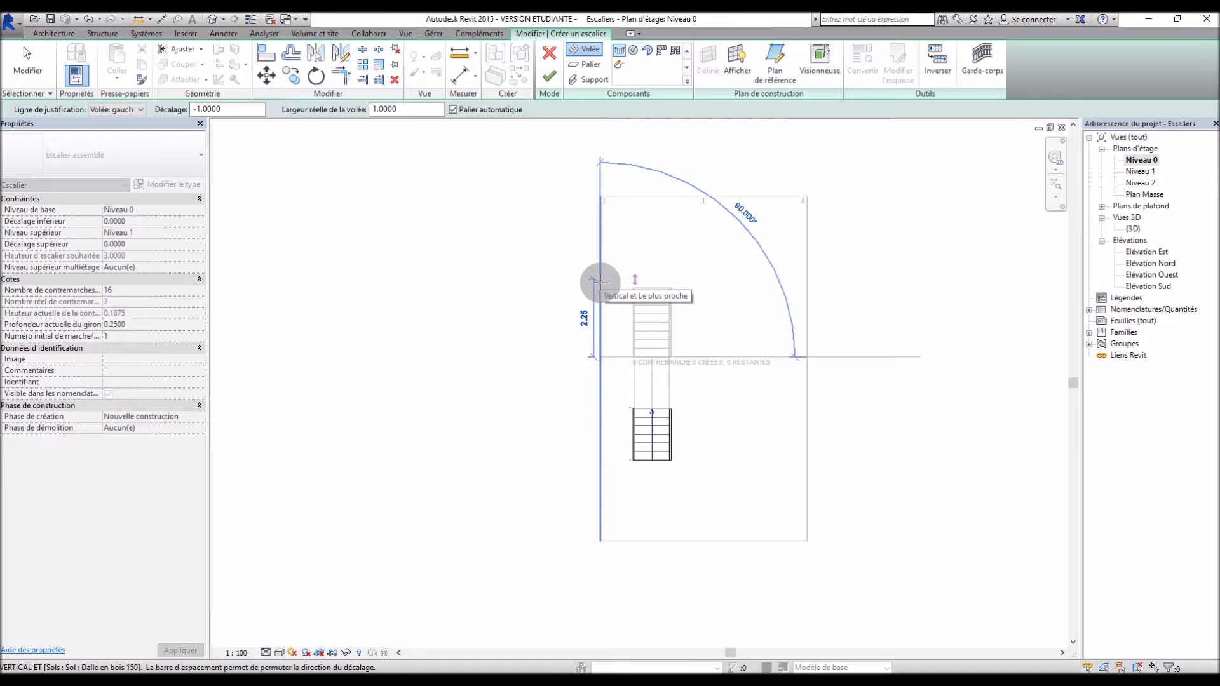
left_click(600, 289)
scroll(620, 231, "up", 2)
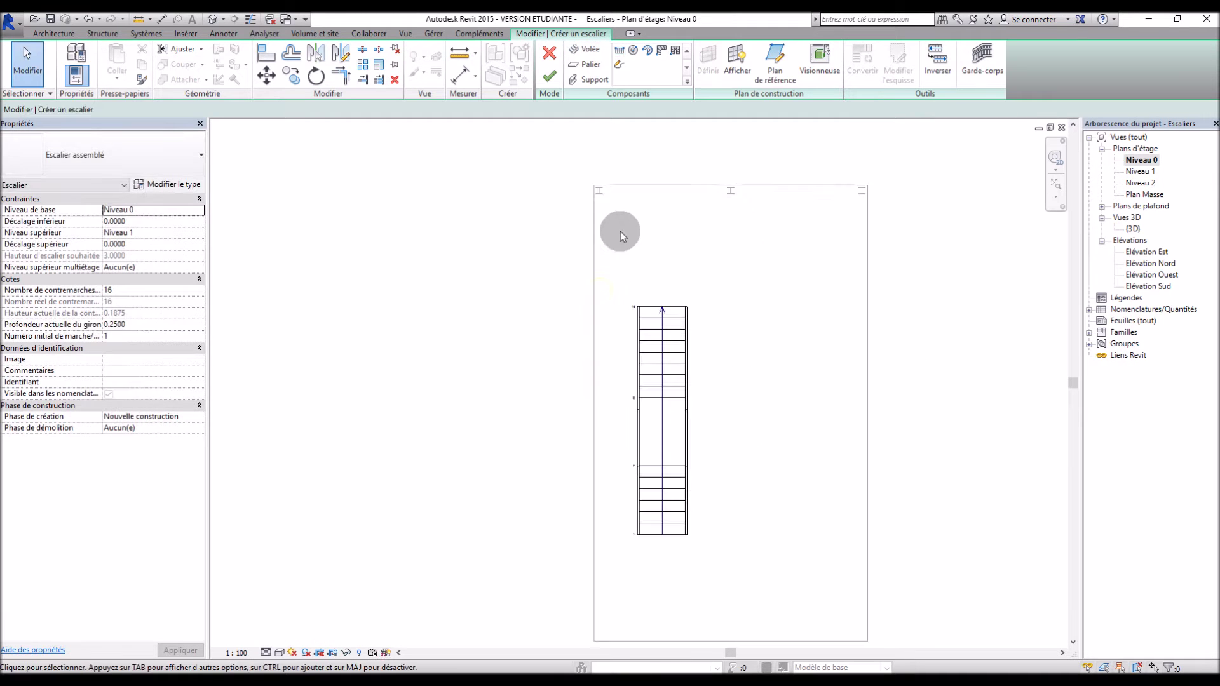
left_click(550, 77)
In the Niveau 1 plan, edit the stair and move the upper run up to the upper slab's front edge, then finish
double_click(1137, 170)
left_click(665, 341)
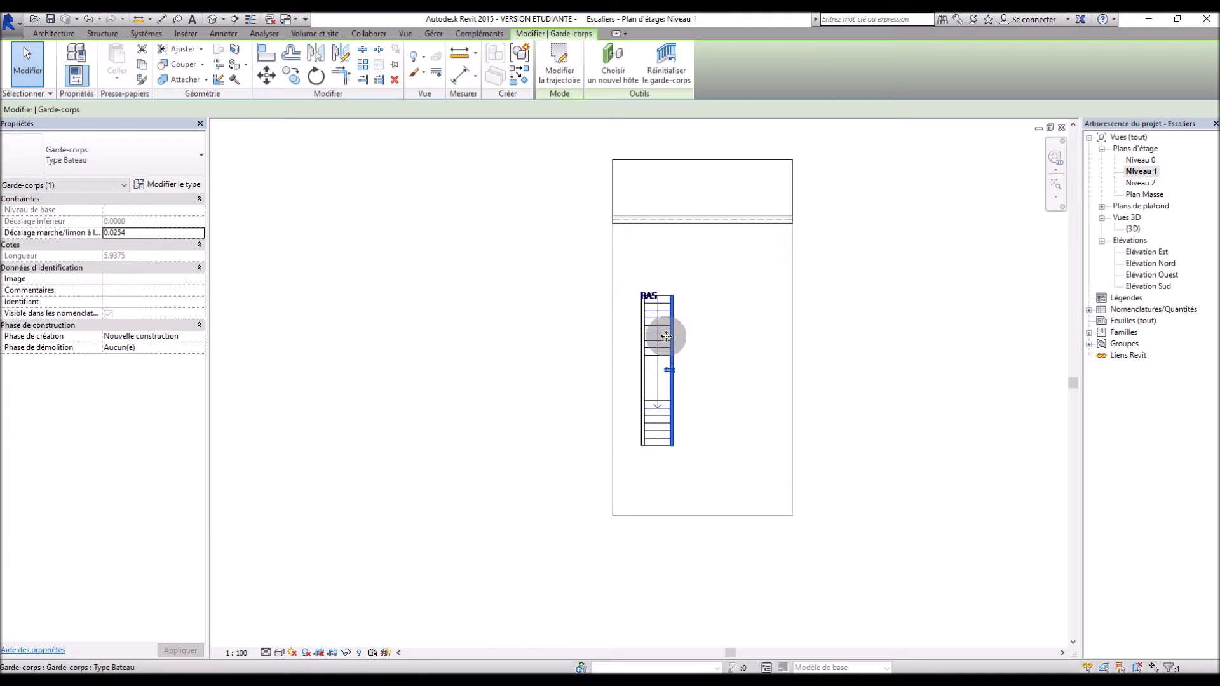
left_click(652, 340)
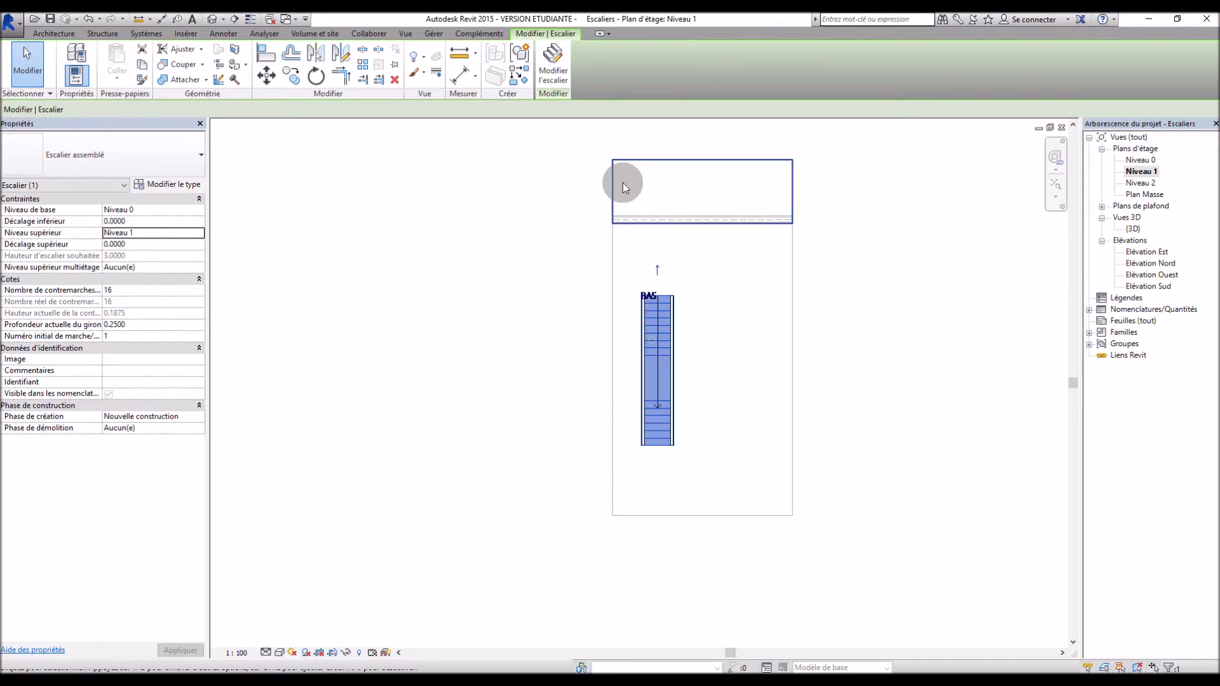
left_click(557, 85)
left_click(673, 354)
left_click_drag(693, 339, 695, 215)
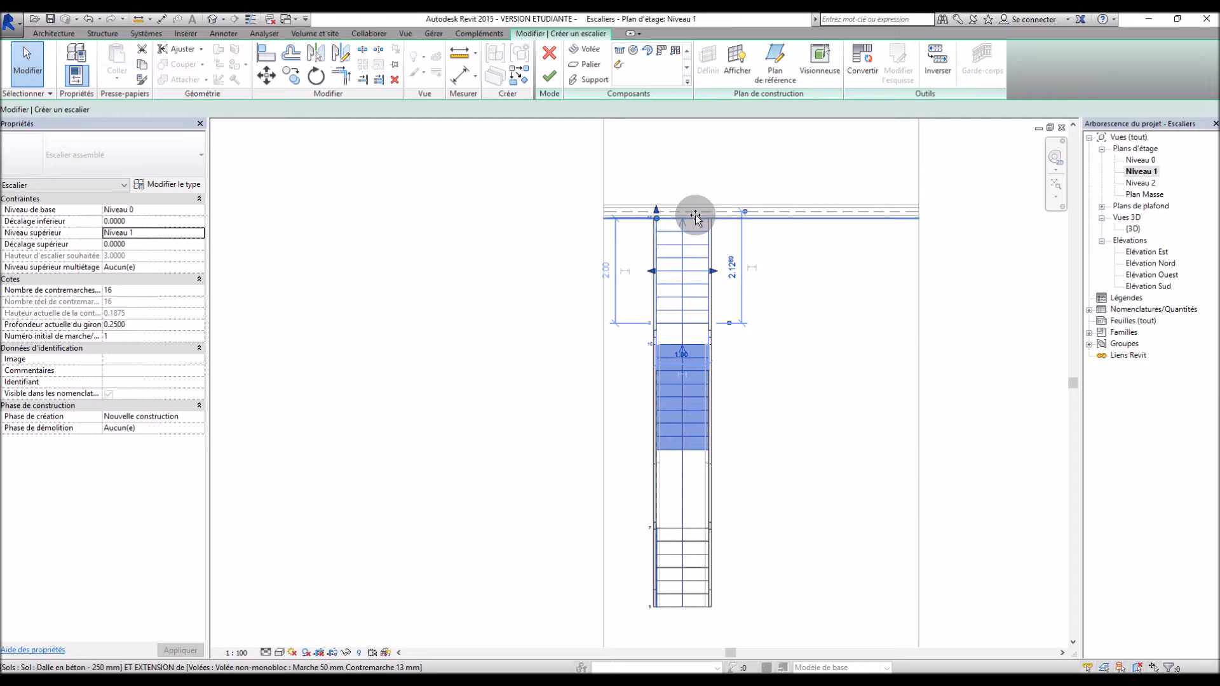
left_click(551, 79)
left_click(550, 83)
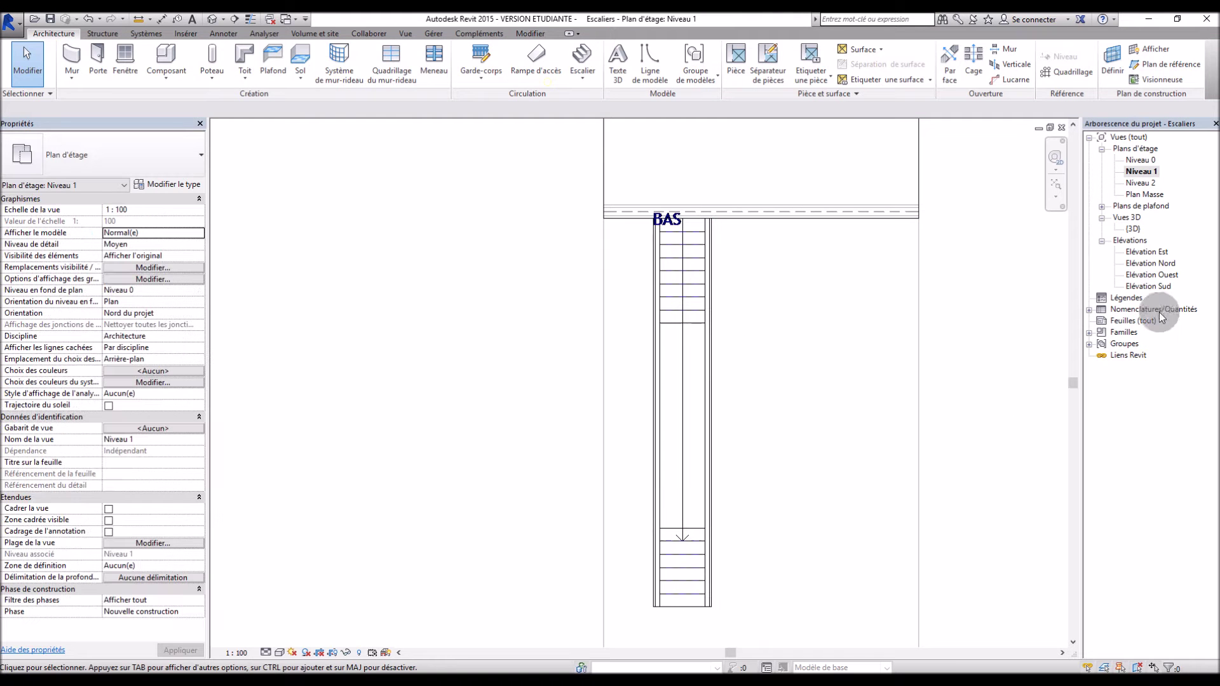
Check in the 3D view how the lengthened stair meets the upper slab
double_click(1131, 229)
scroll(820, 453, "down", 2)
middle_click_drag(819, 462, 684, 480, "shift")
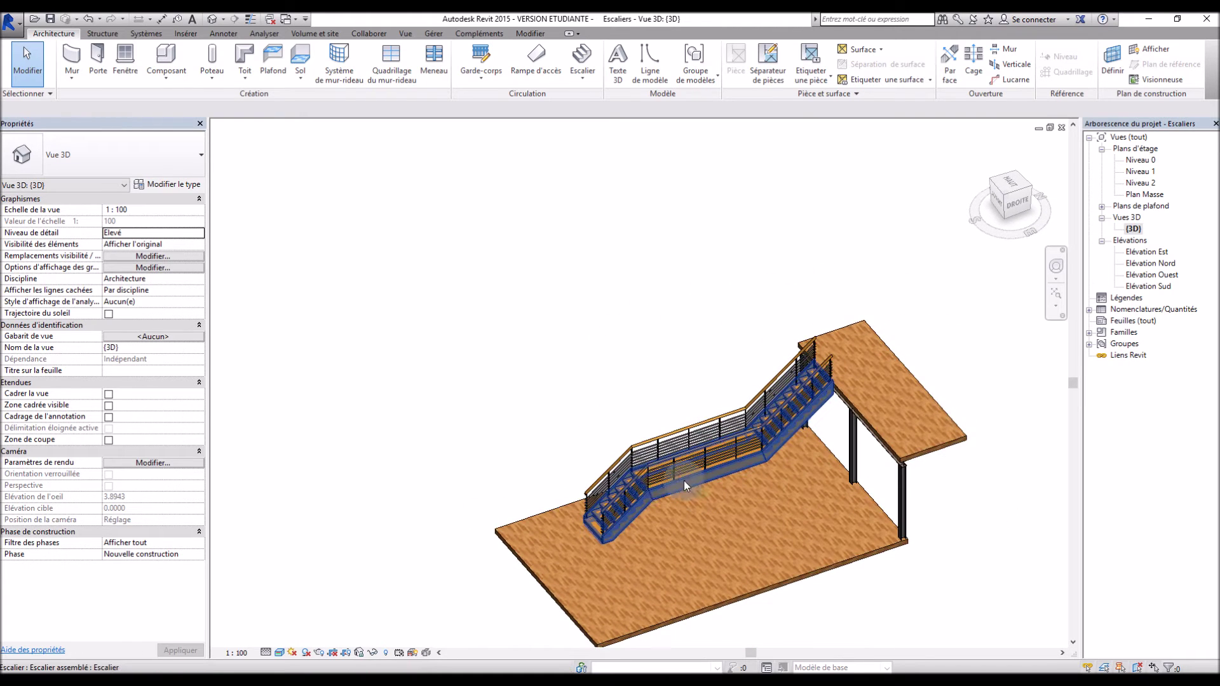
middle_click_drag(770, 512, 826, 502, "shift")
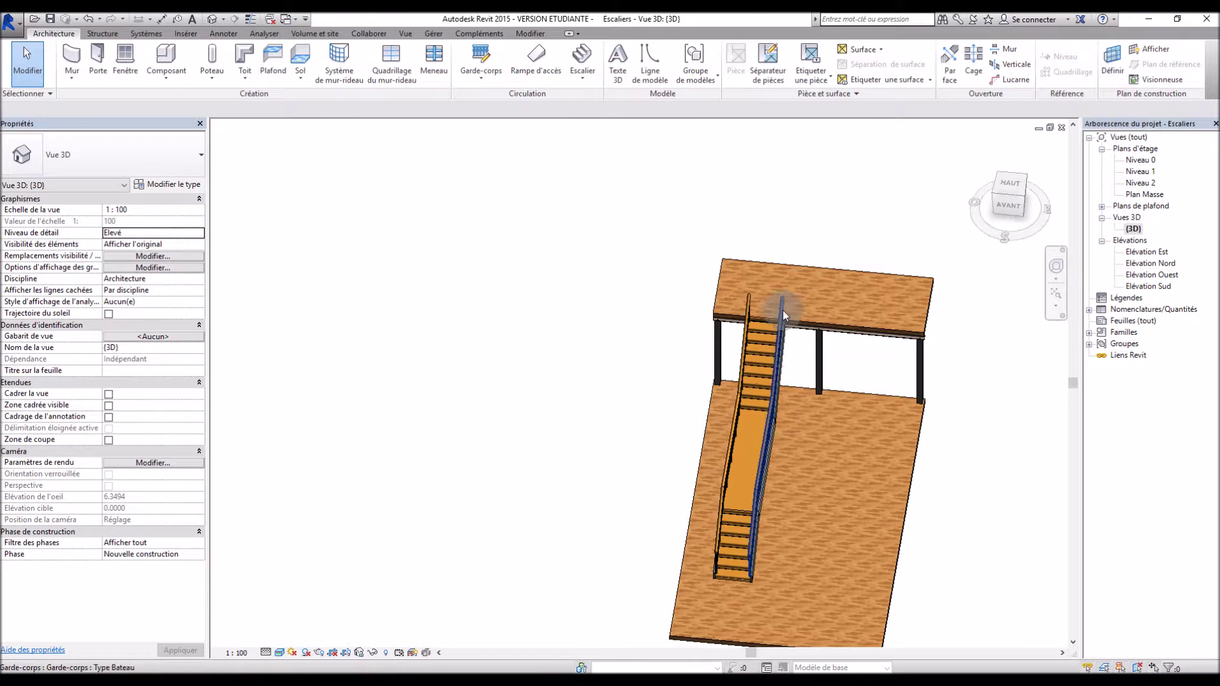
Edit the stair in the Niveau 0 plan, shorten the landing from its lower edge to a roughly square shape, and finish
double_click(1135, 160)
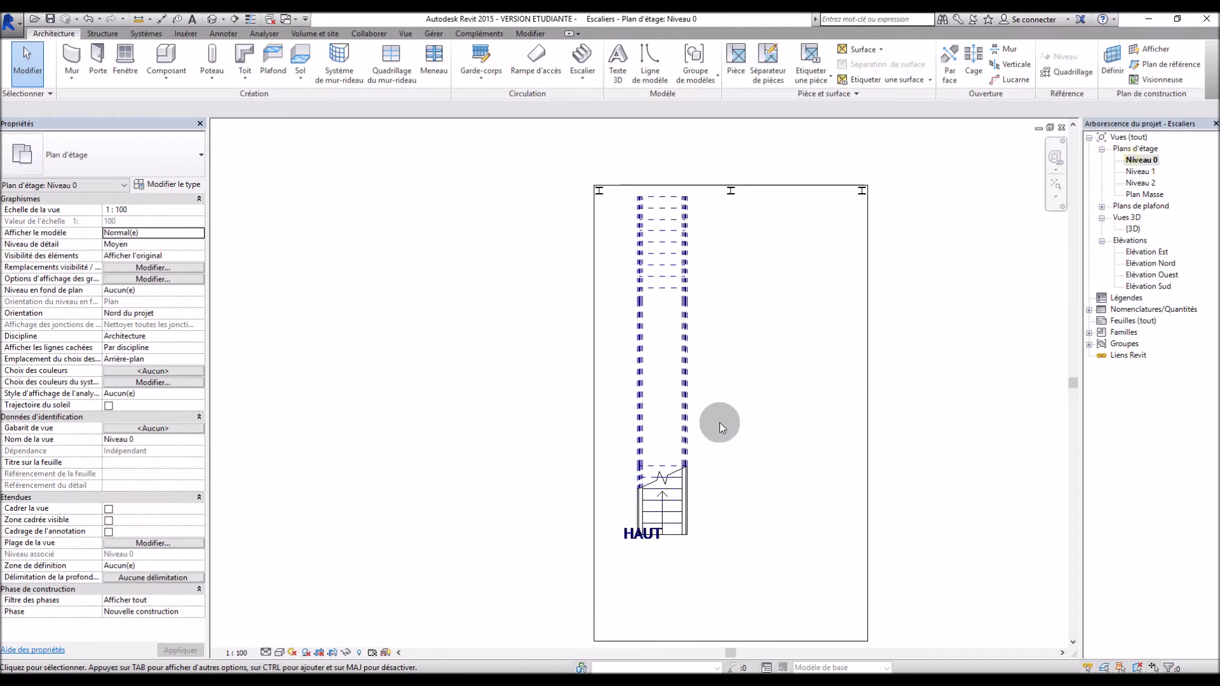
left_click(675, 496)
scroll(648, 455, "up", 2)
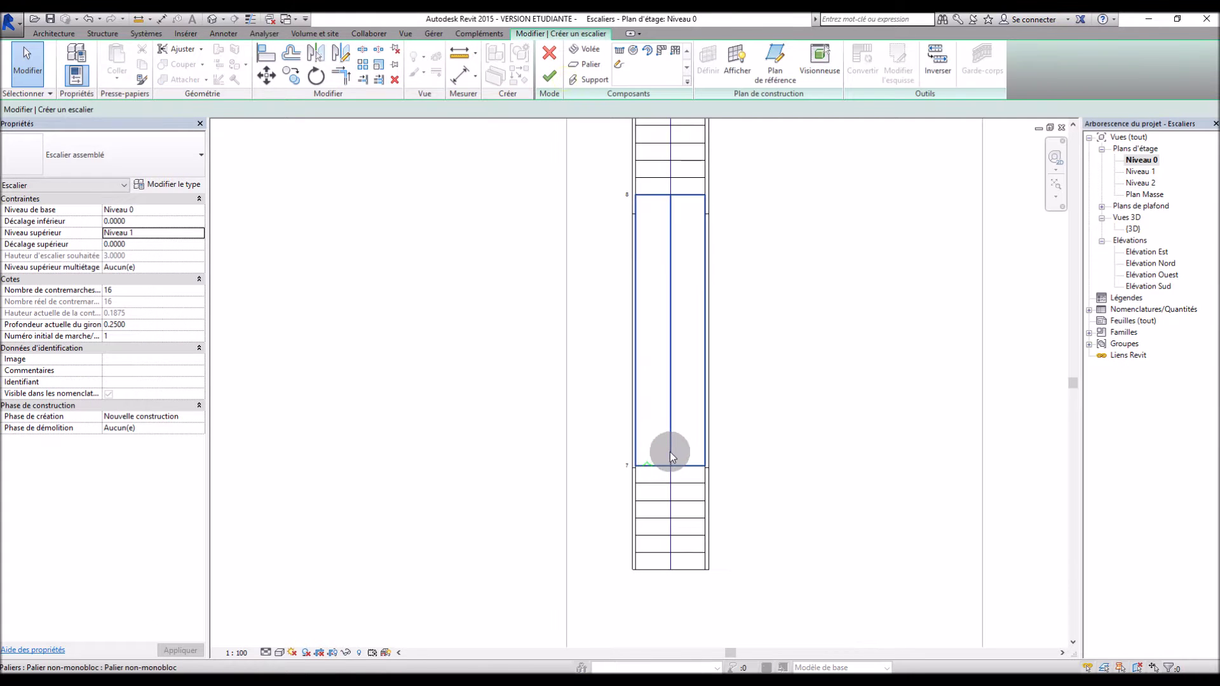
left_click(671, 452)
left_click_drag(666, 473, 672, 265)
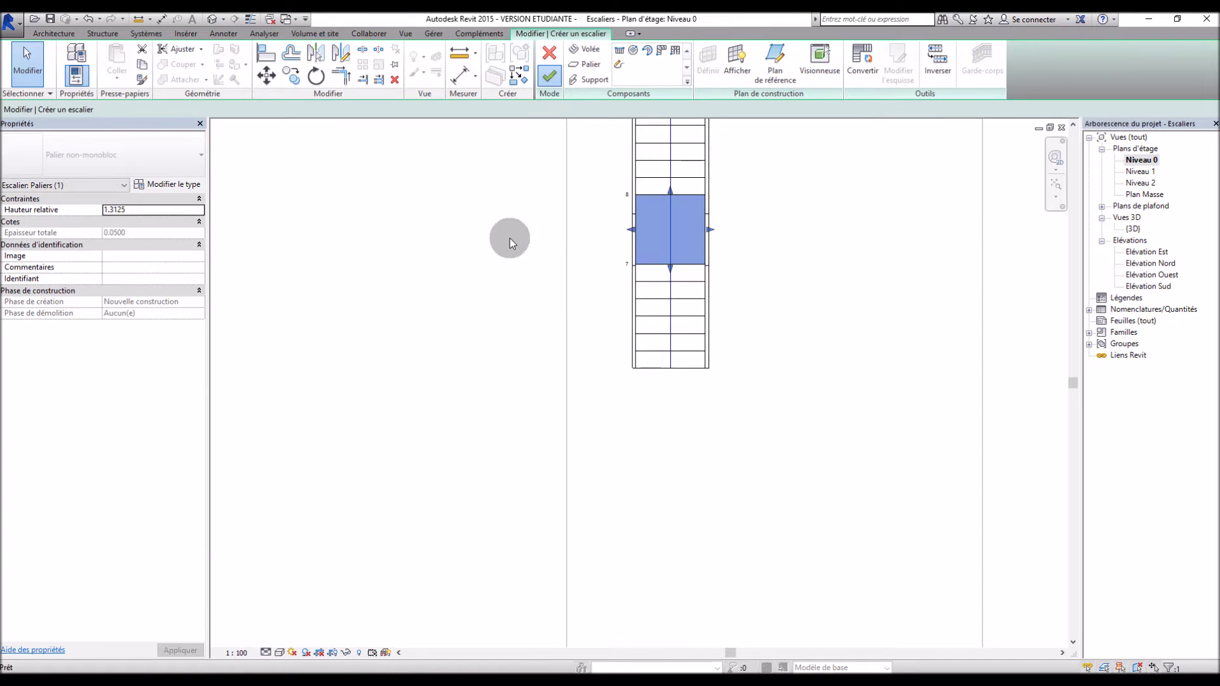
left_click(550, 76)
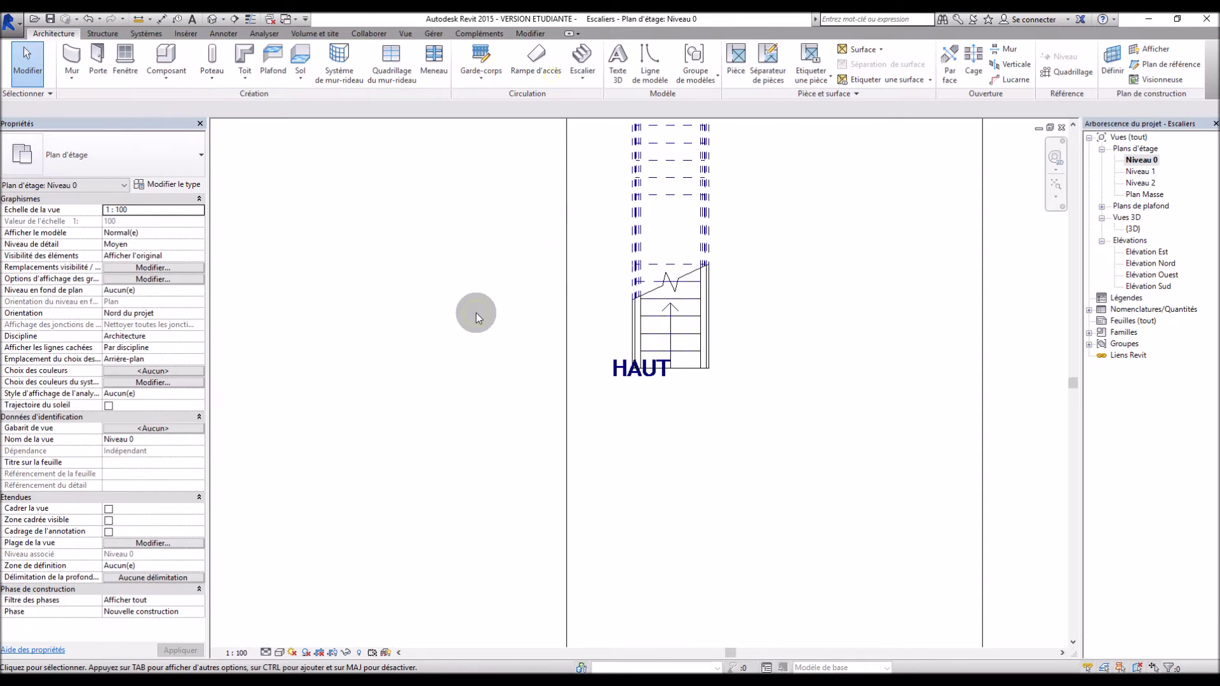
Inspect the shortened landing and the stair's junction with the upper slab in the 3D view
double_click(1134, 229)
middle_click_drag(832, 489, 718, 479, "shift")
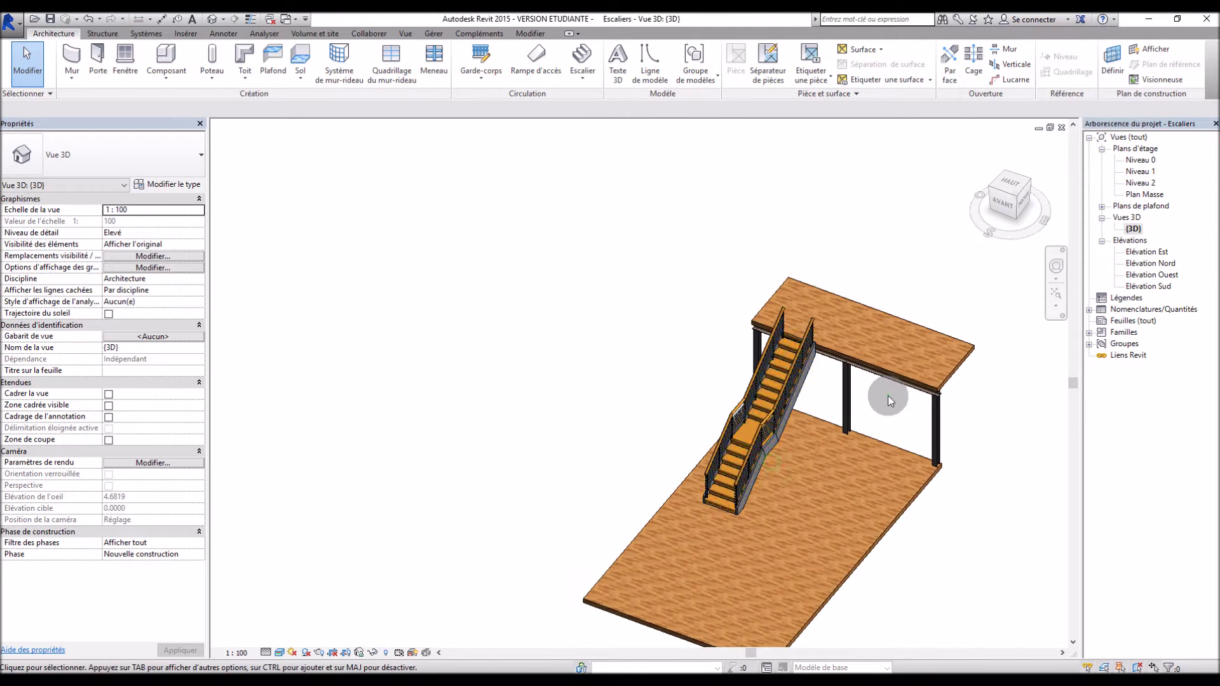
scroll(888, 395, "up", 3)
scroll(728, 278, "up", 5)
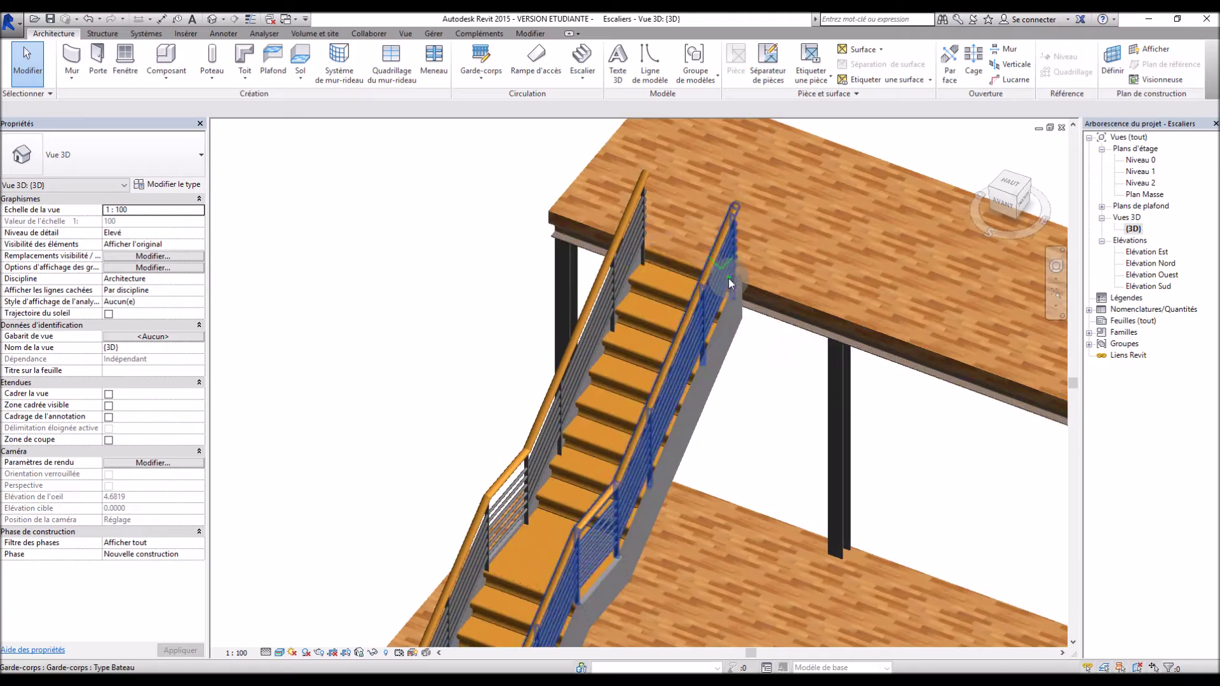
scroll(775, 334, "down", 10)
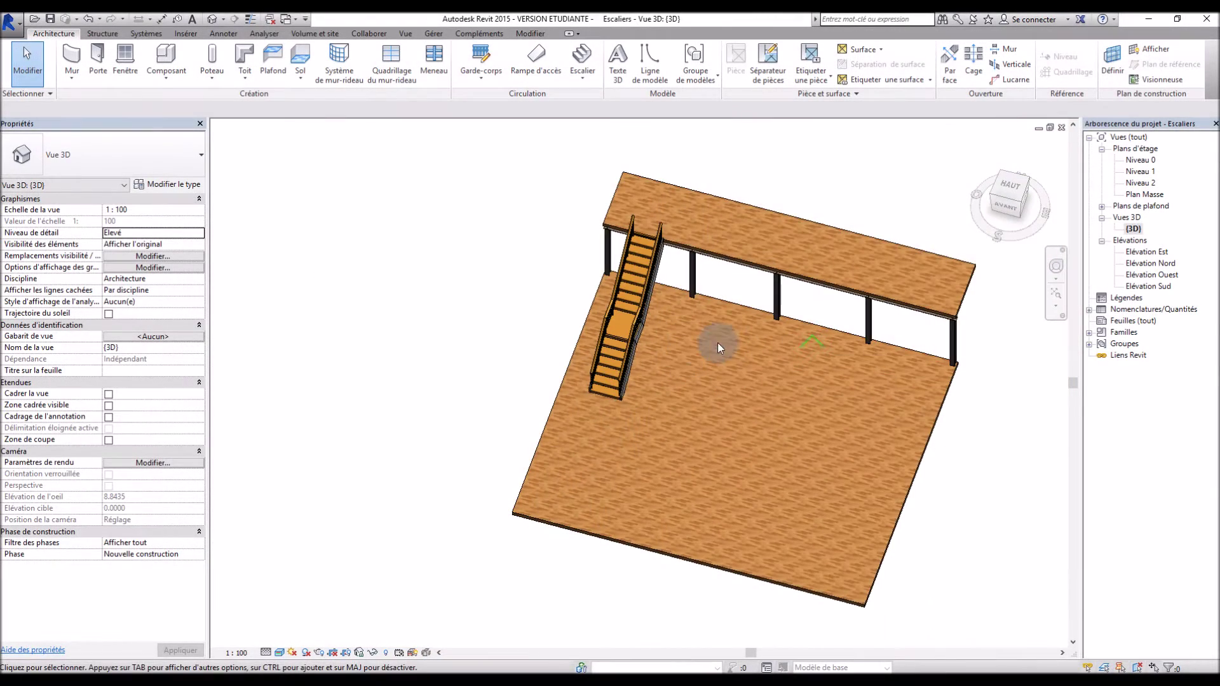
Start a new component stair with an L-shaped winder run and review the stair type's calculation rules and riser settings
left_click(577, 69)
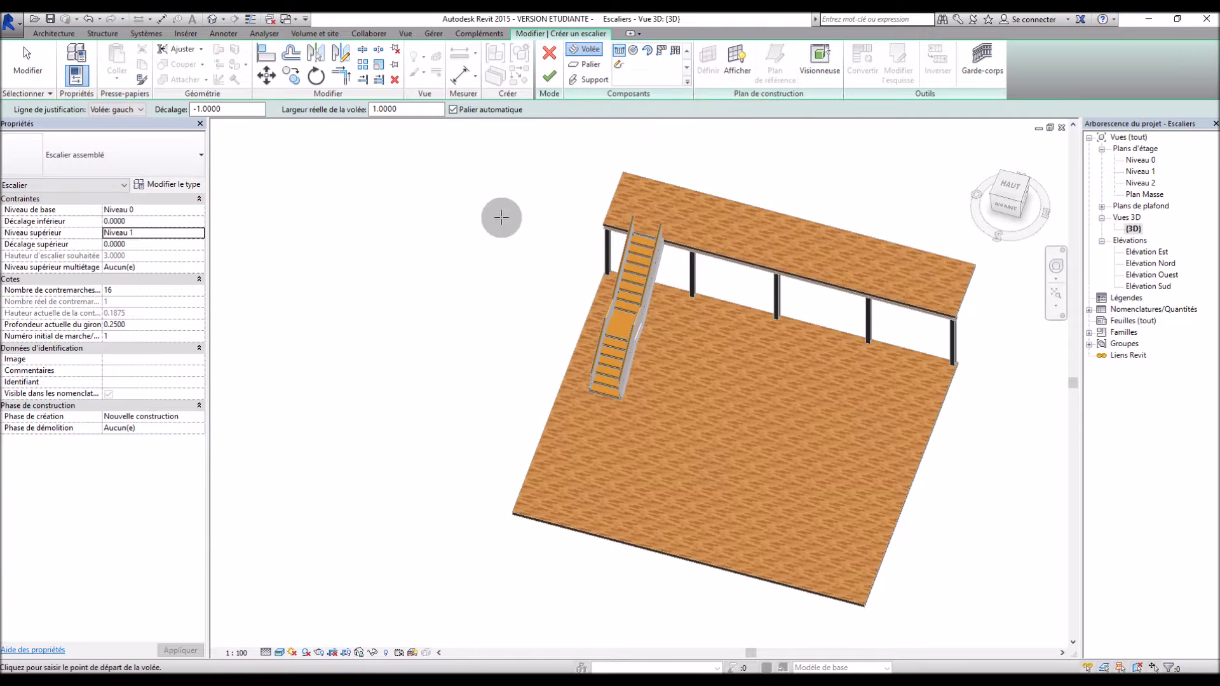
scroll(668, 422, "up", 1)
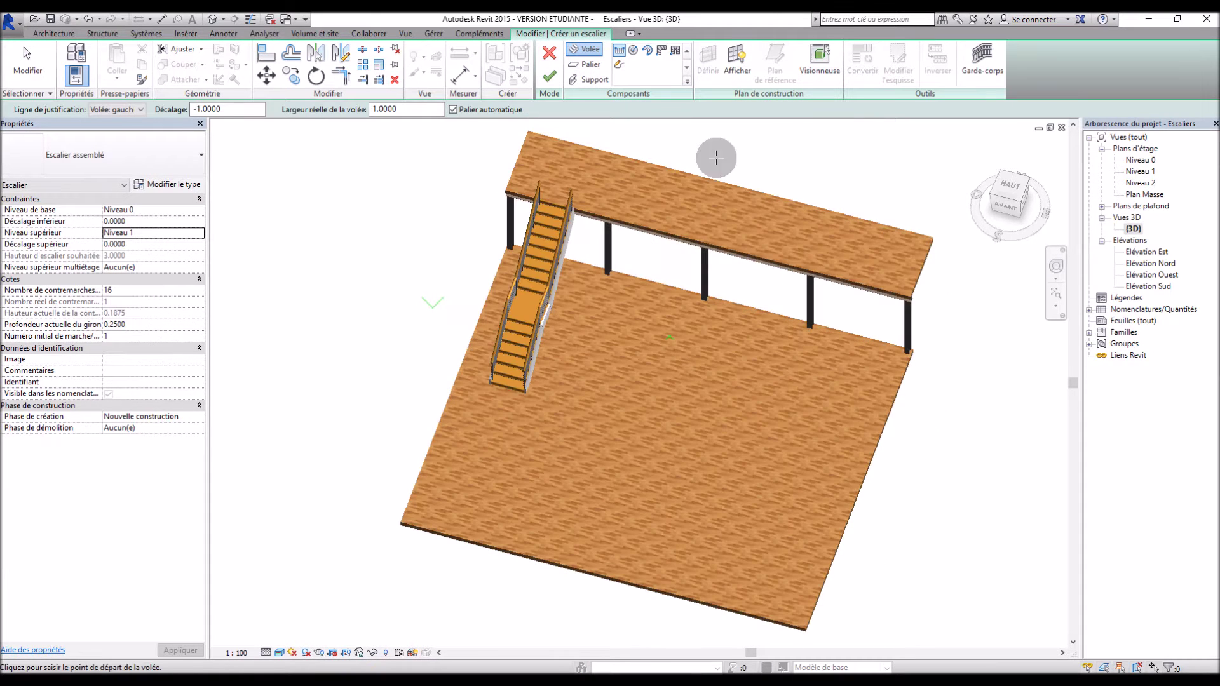
left_click(664, 52)
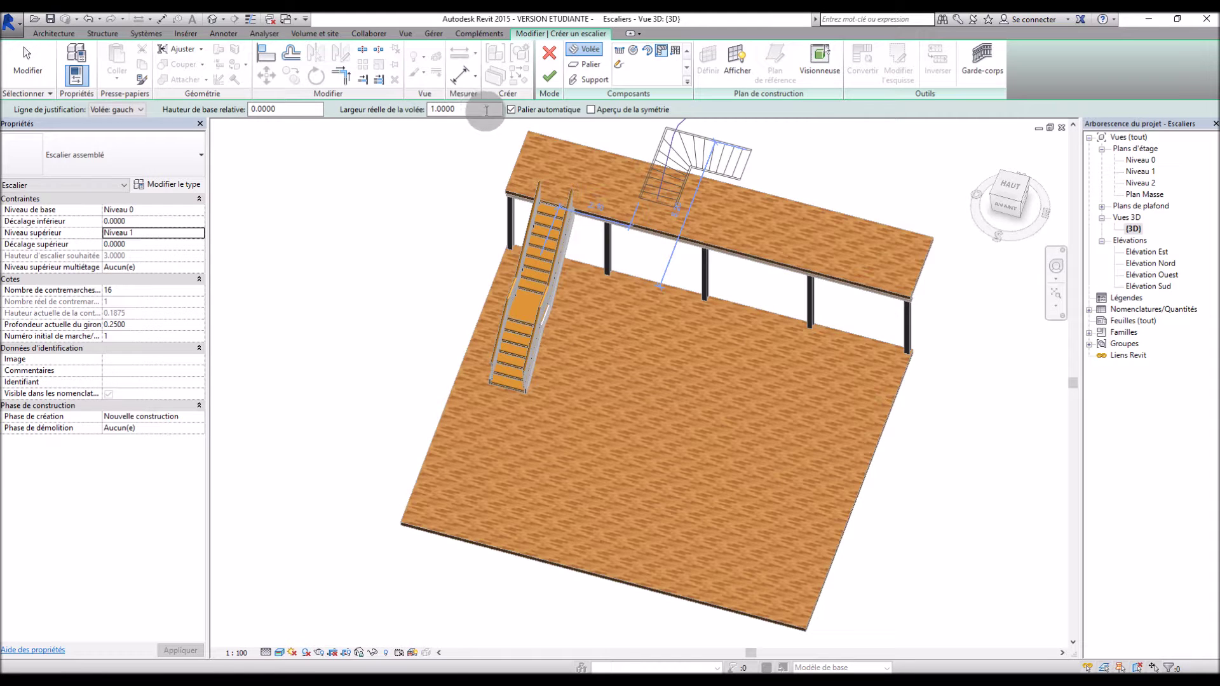
left_click(168, 184)
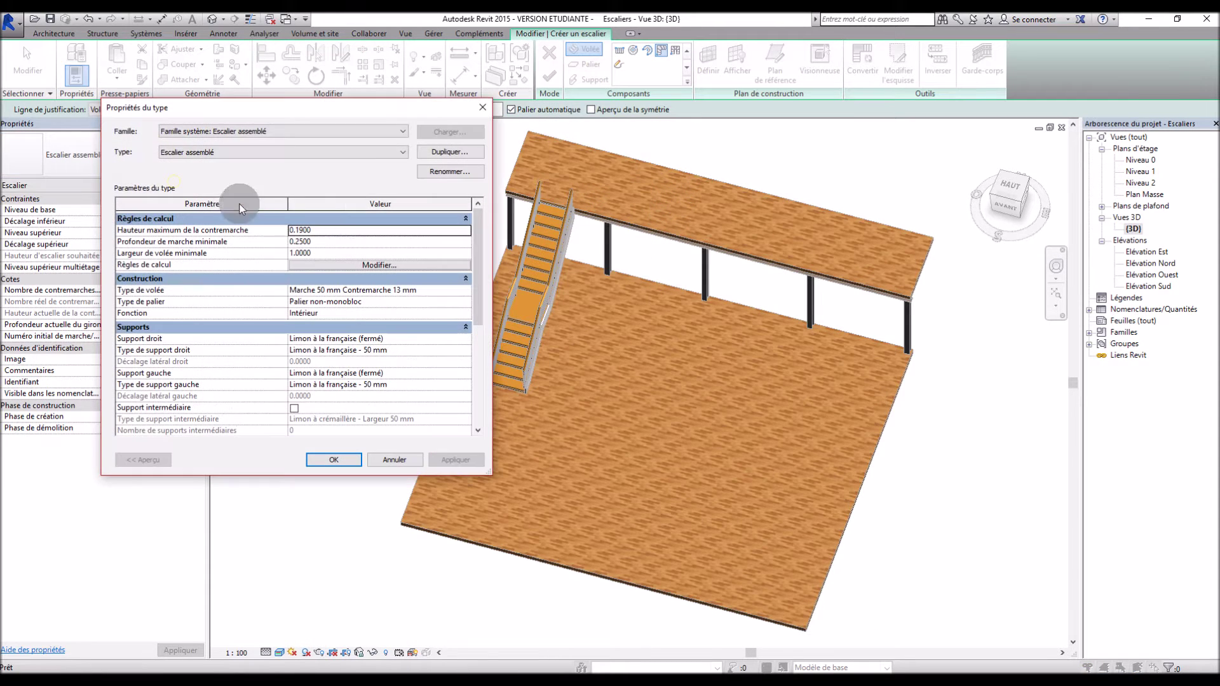
left_click(397, 463)
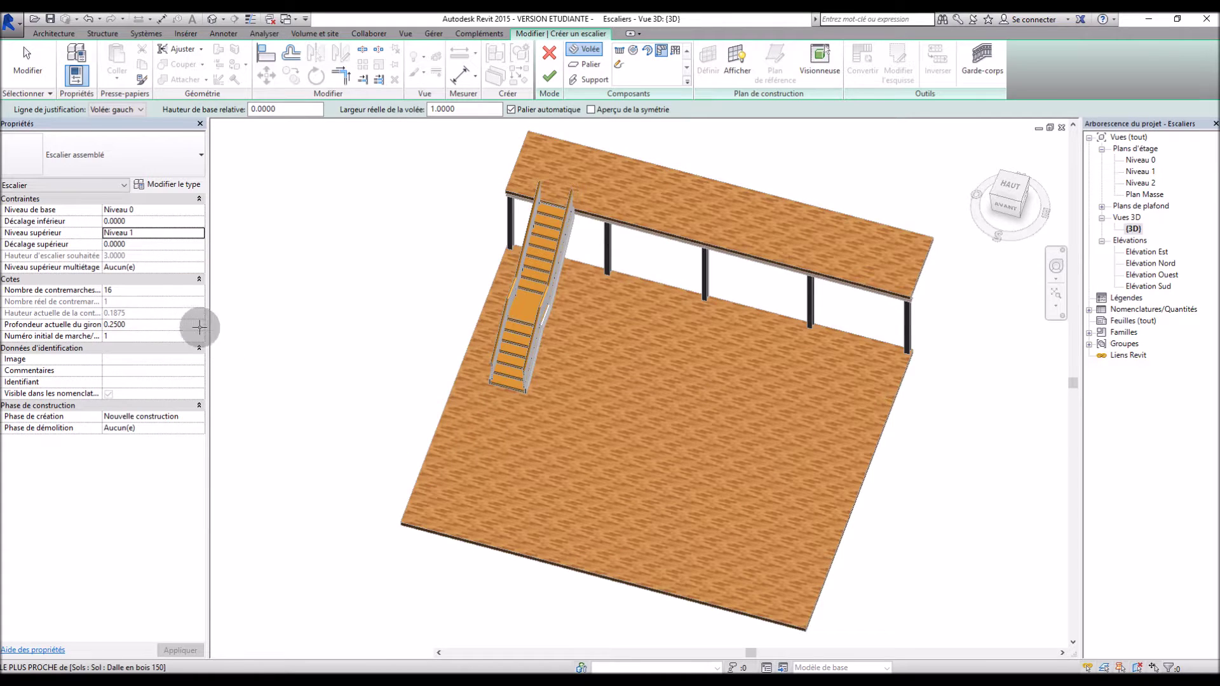
left_click(103, 312)
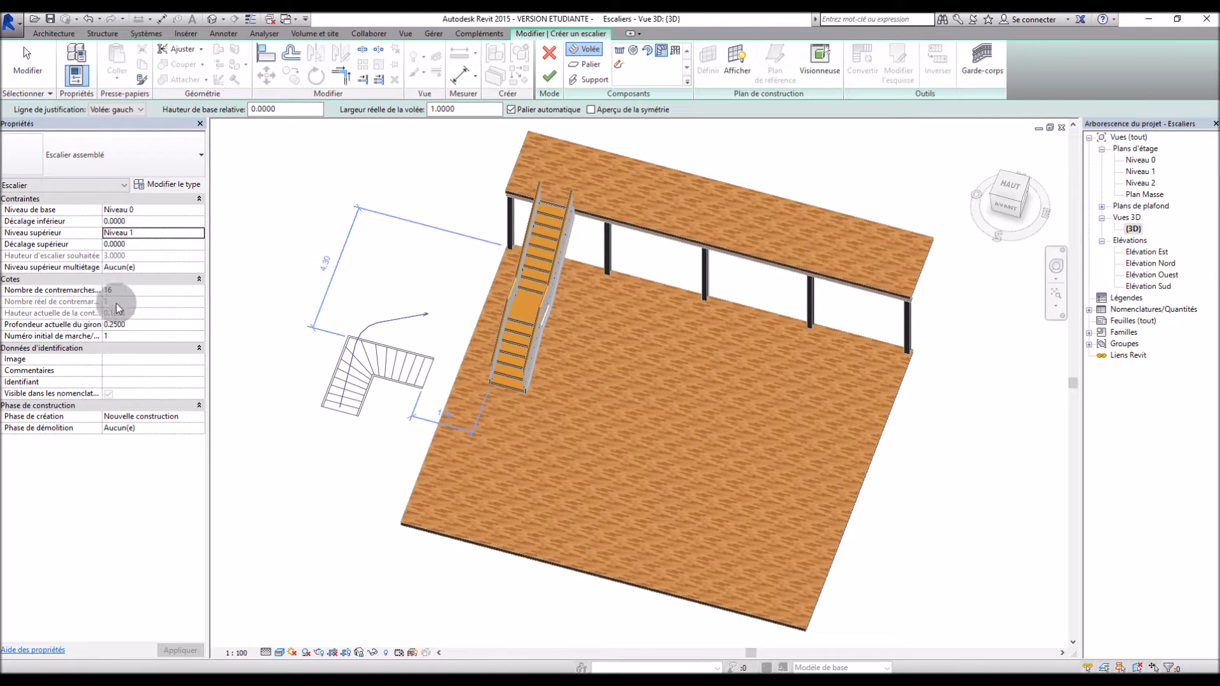
In the Niveau 0 plan, place a 1 m wide L-shaped winder run 2.20 m from the straight stair's outer edge, starts aligned, and finish
double_click(1141, 160)
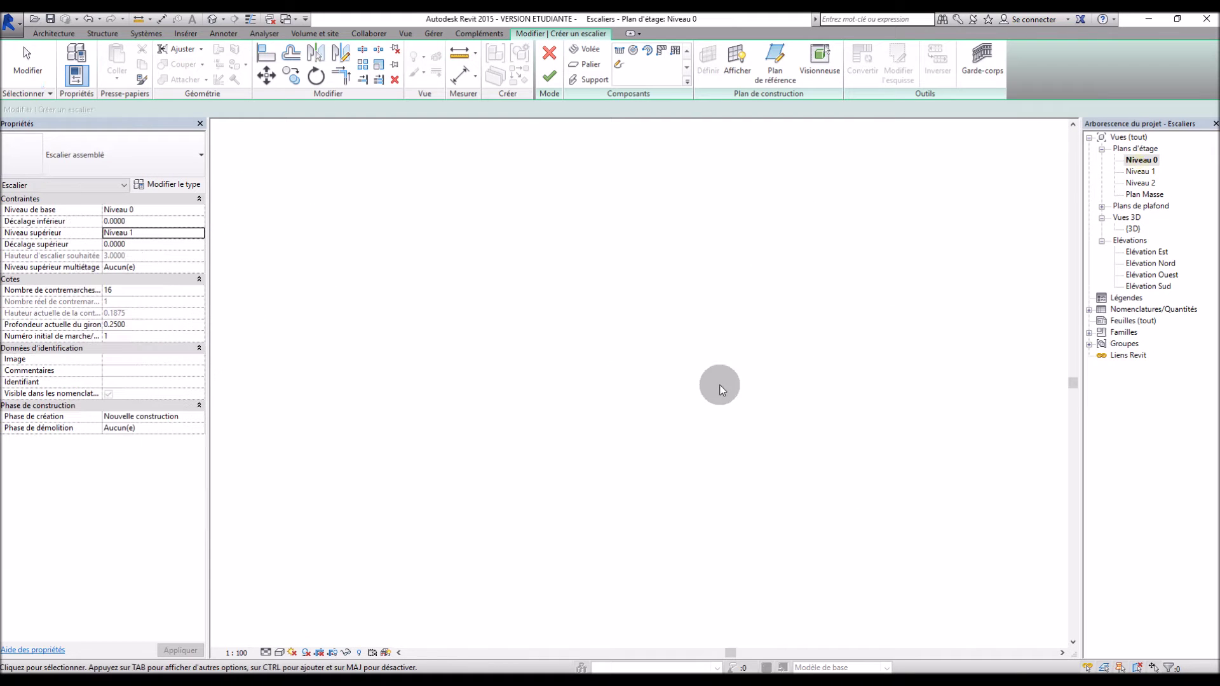
scroll(737, 340, "up", 2)
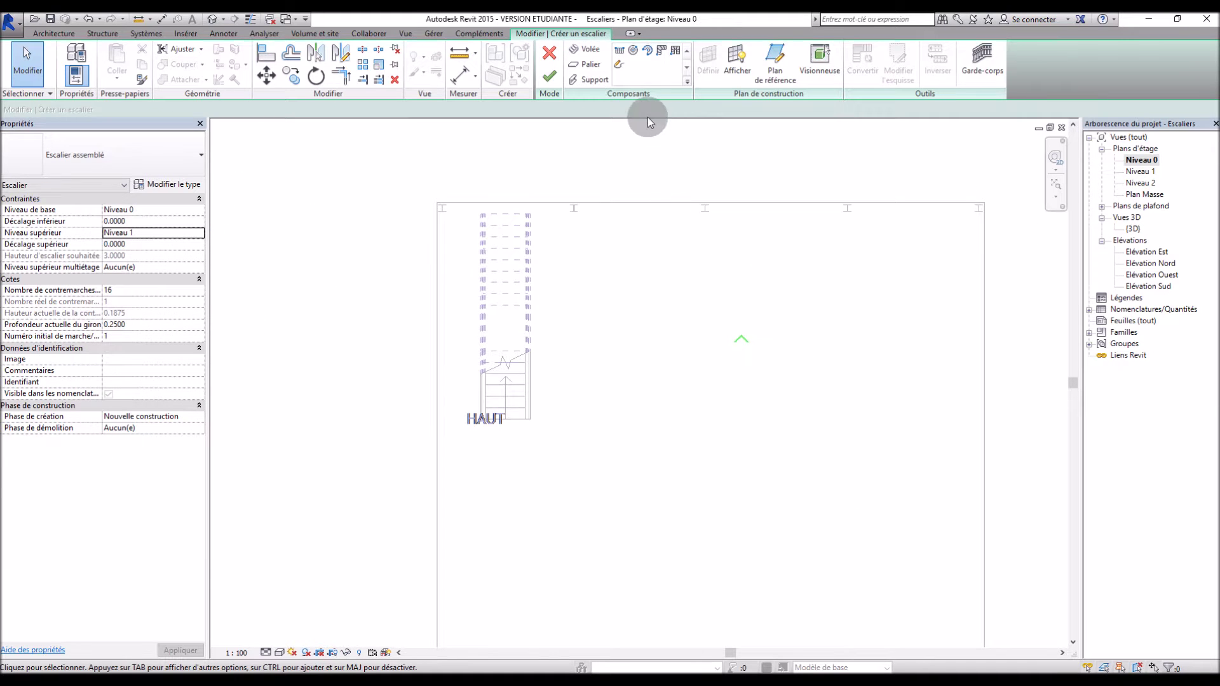
left_click(662, 54)
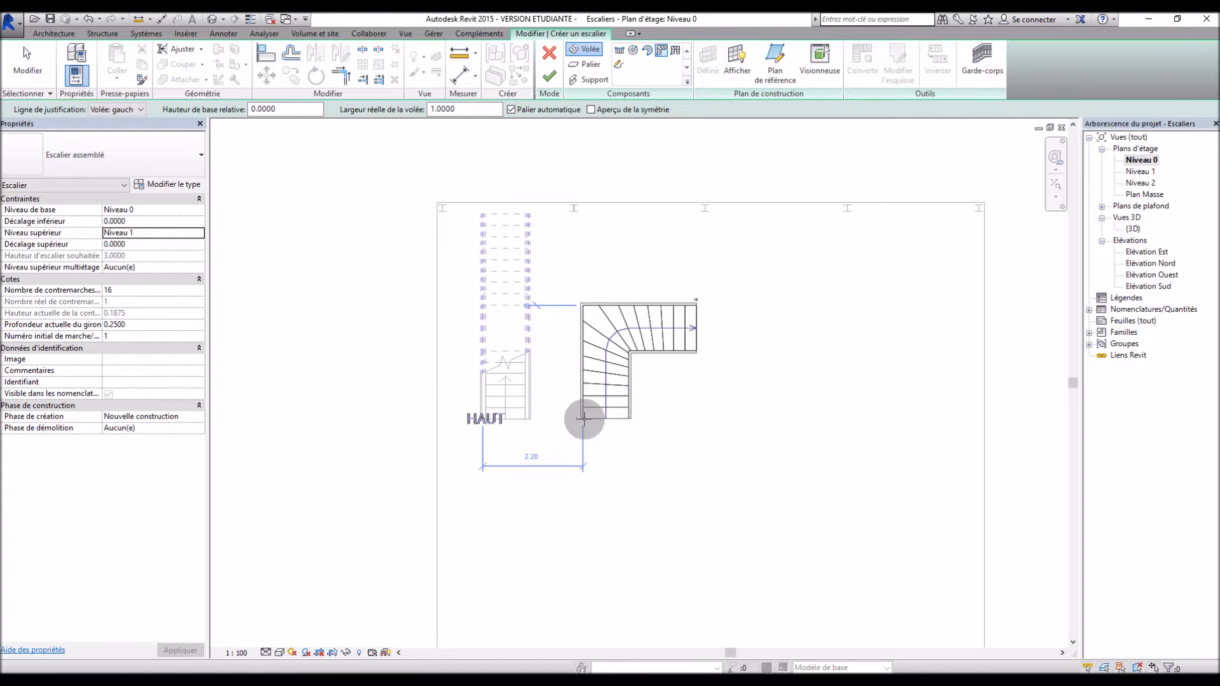
left_click(584, 419)
key("Escape")
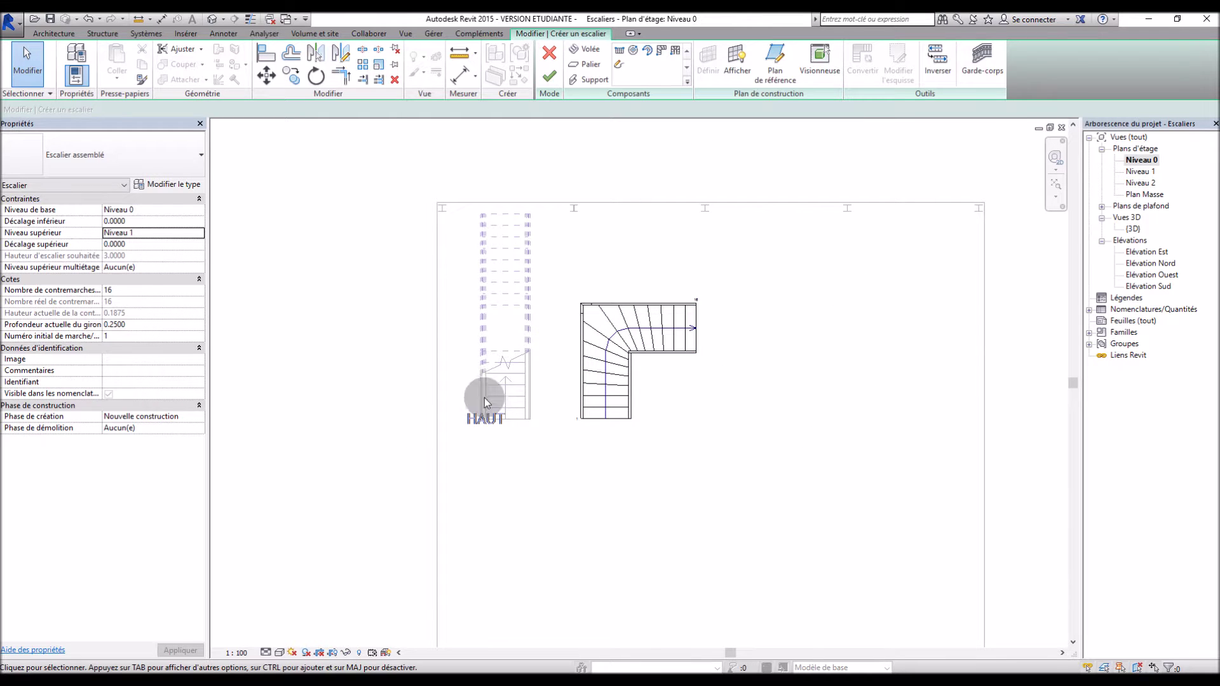
scroll(624, 371, "up", 5)
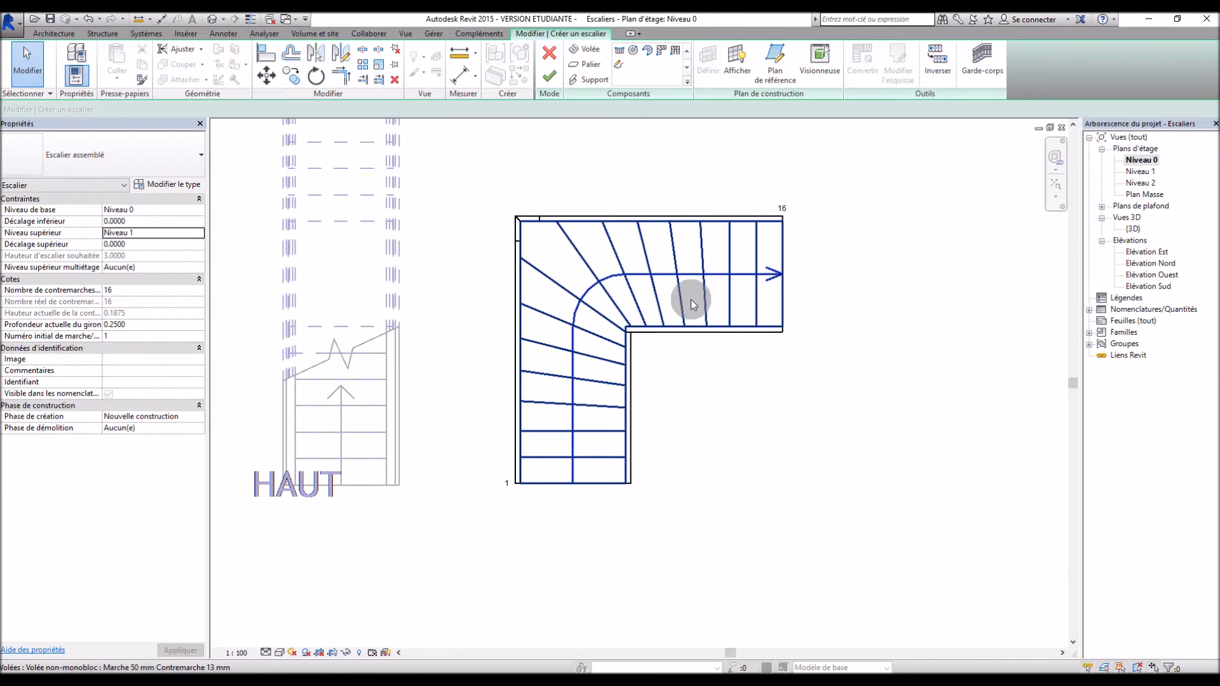
scroll(645, 394, "down", 3)
left_click(550, 77)
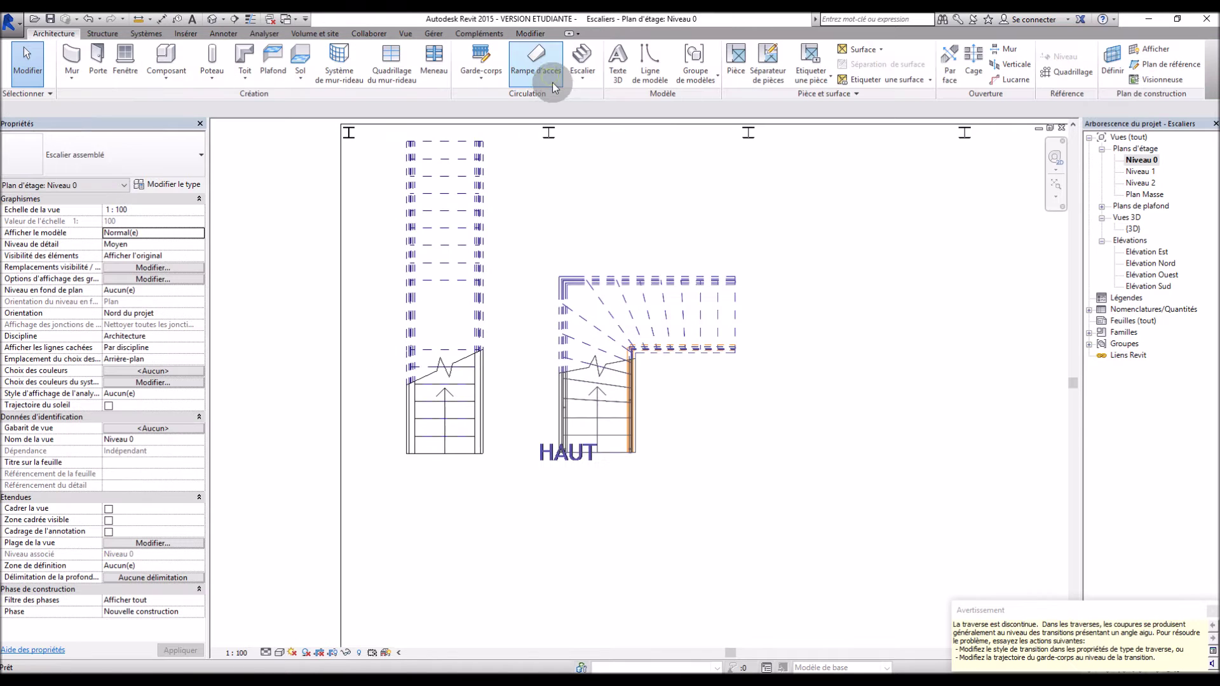
Dismiss the railing warning and inspect the new winder stair in the 3D view
double_click(1133, 229)
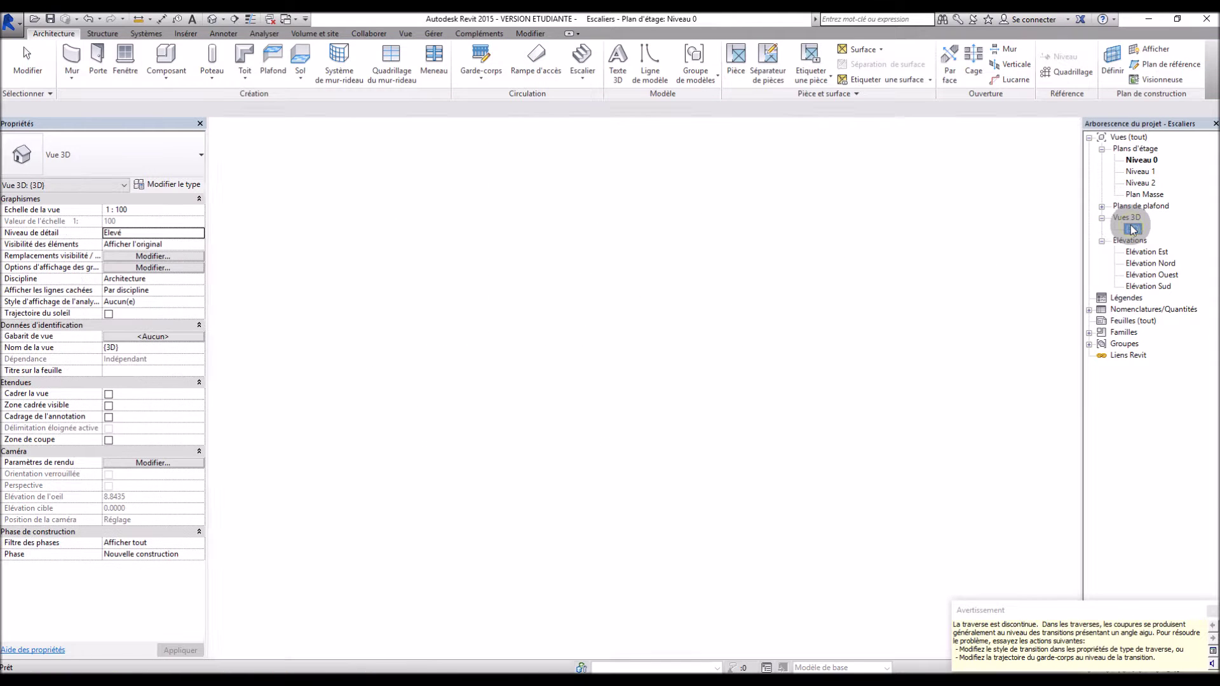
left_click(1123, 588)
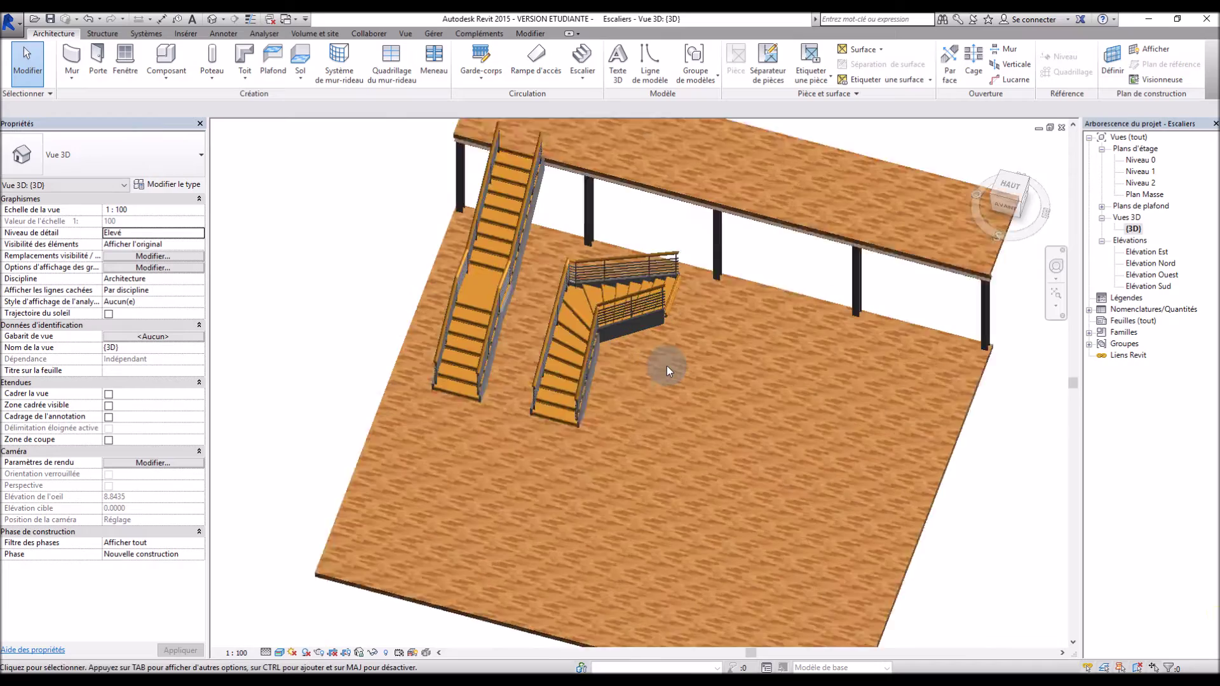
scroll(634, 390, "up", 3)
scroll(588, 300, "up", 2)
middle_click_drag(589, 300, 542, 433, "shift")
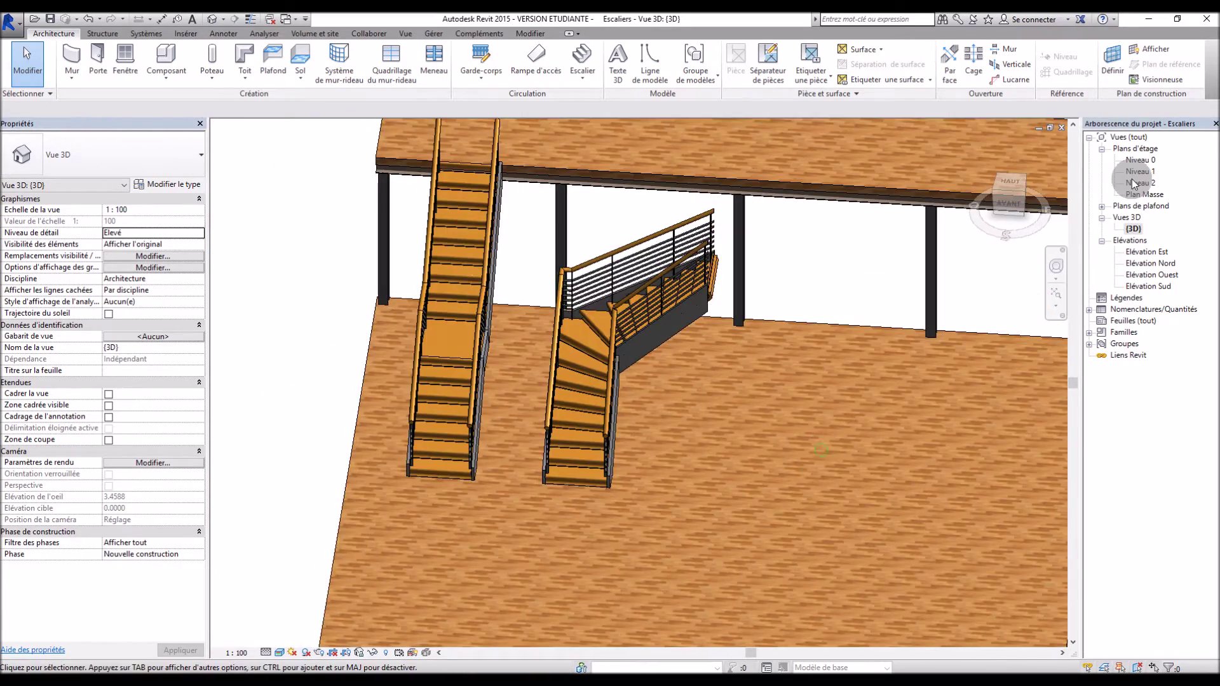
Edit the winder stair in the Niveau 0 plan and try to extend its lower leg beyond the first riser
left_click(1141, 161)
double_click(1141, 161)
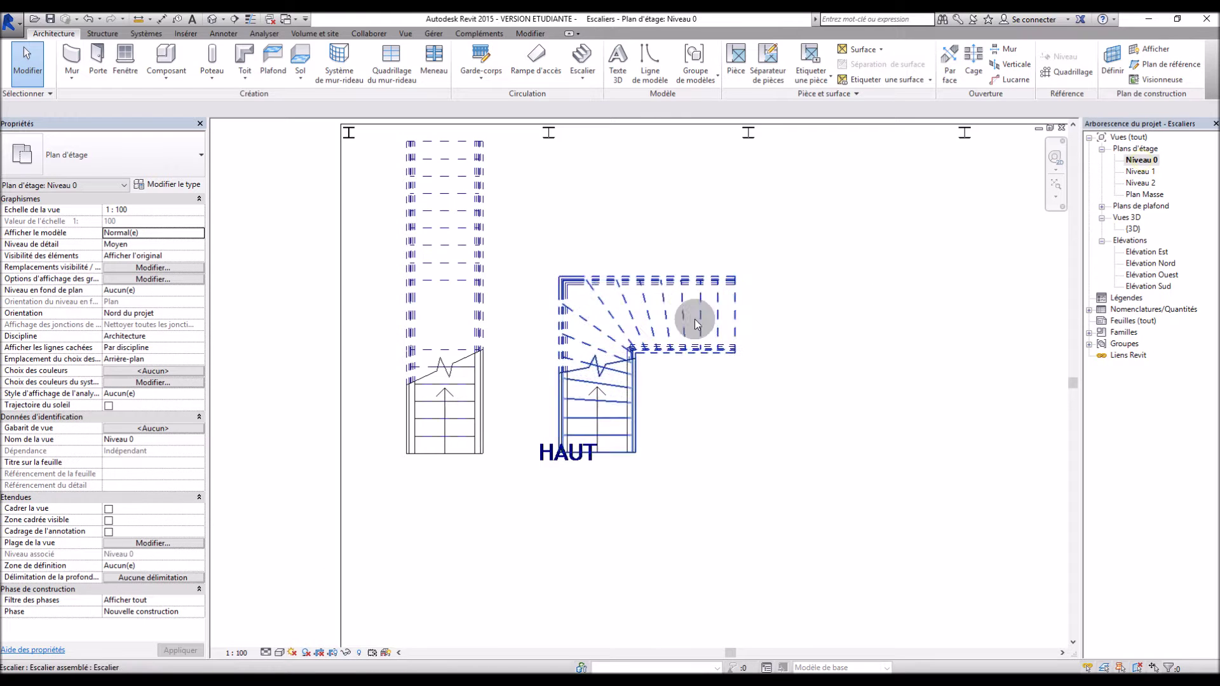
left_click(673, 321)
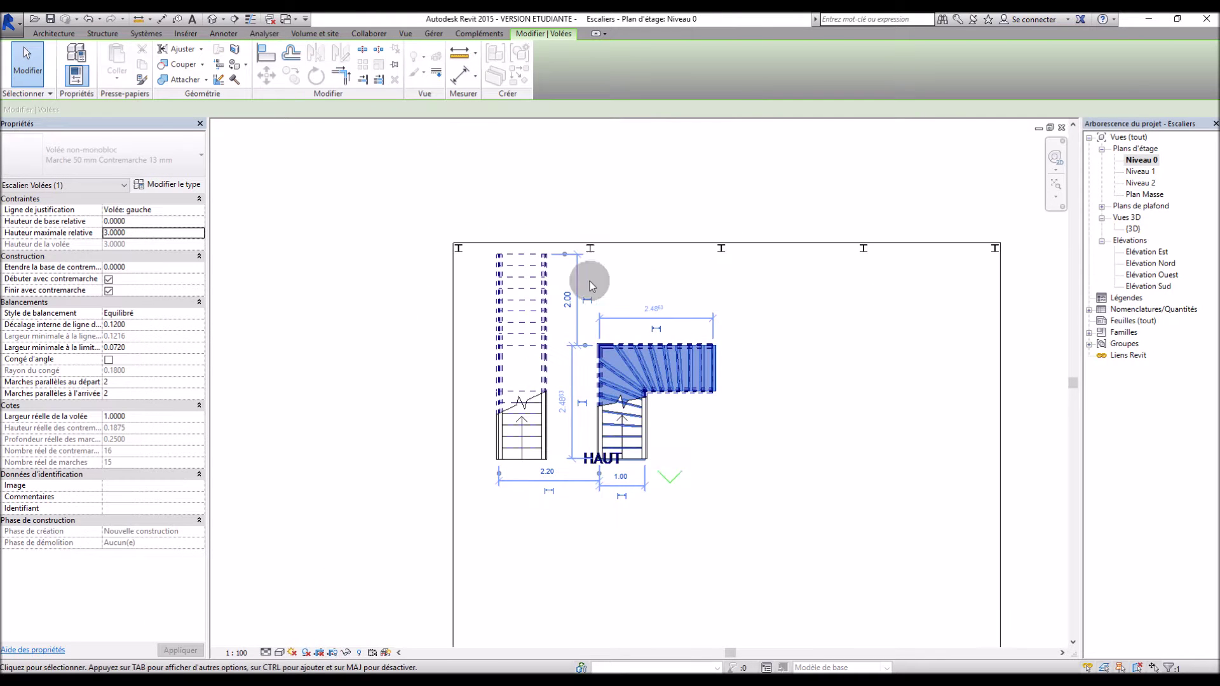
scroll(693, 325, "up", 1)
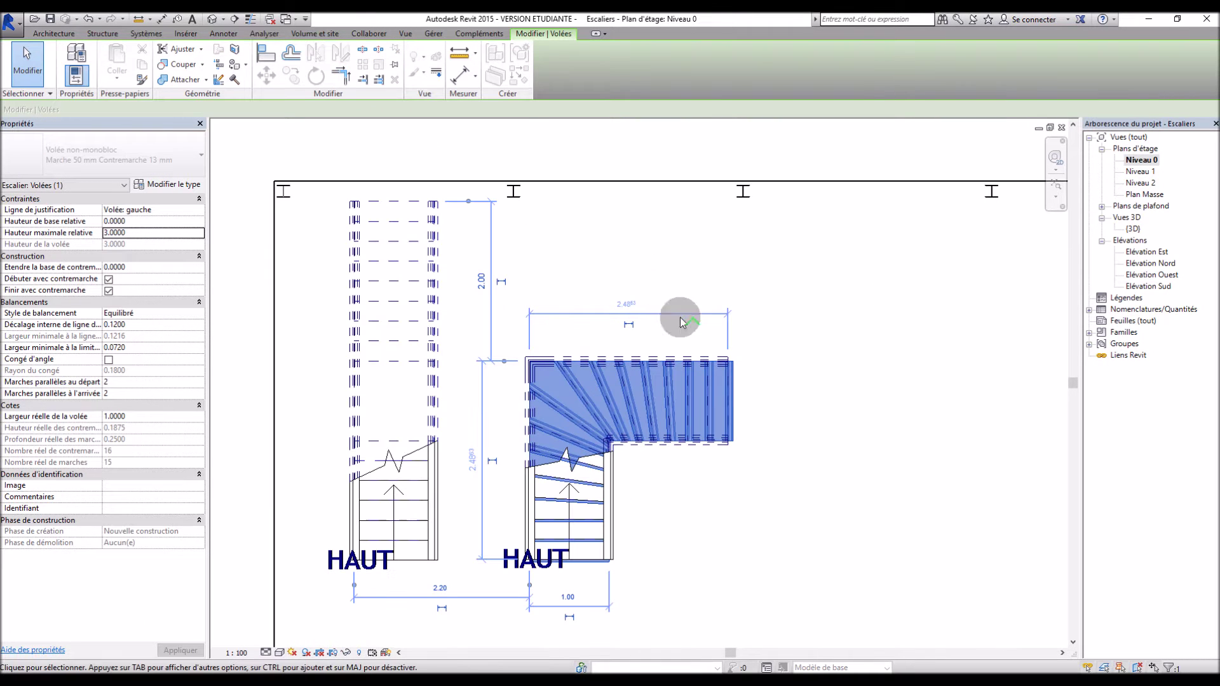
left_click(561, 123)
left_click(623, 380)
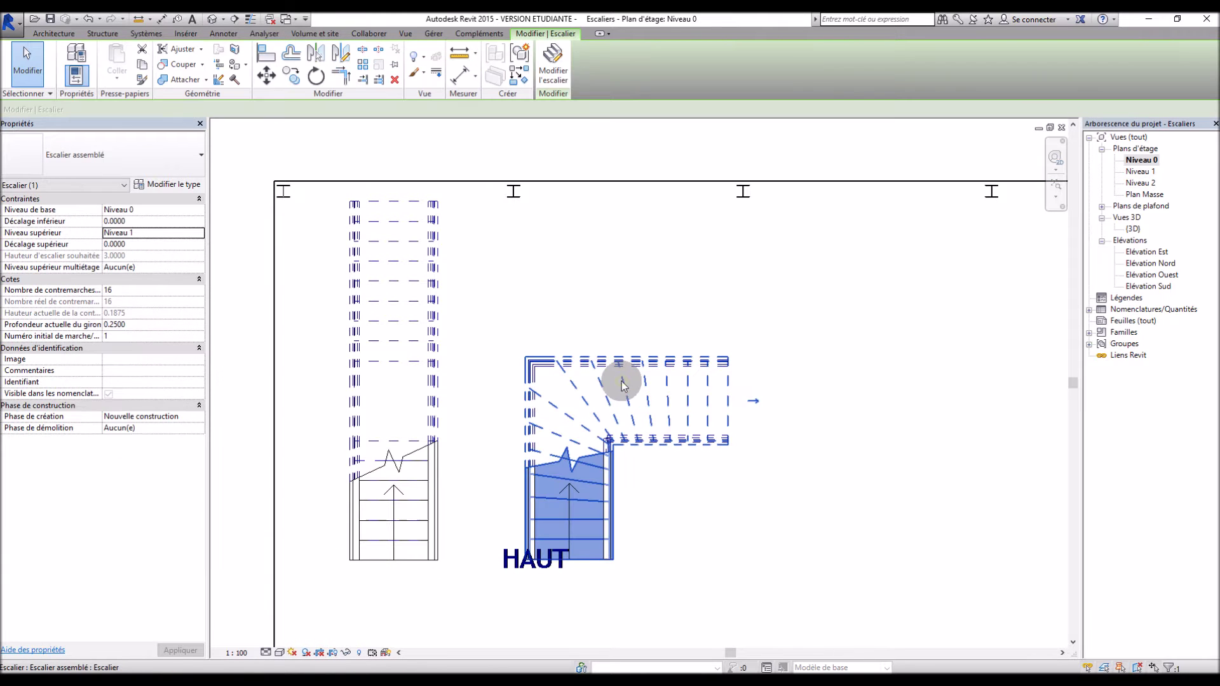
left_click(553, 63)
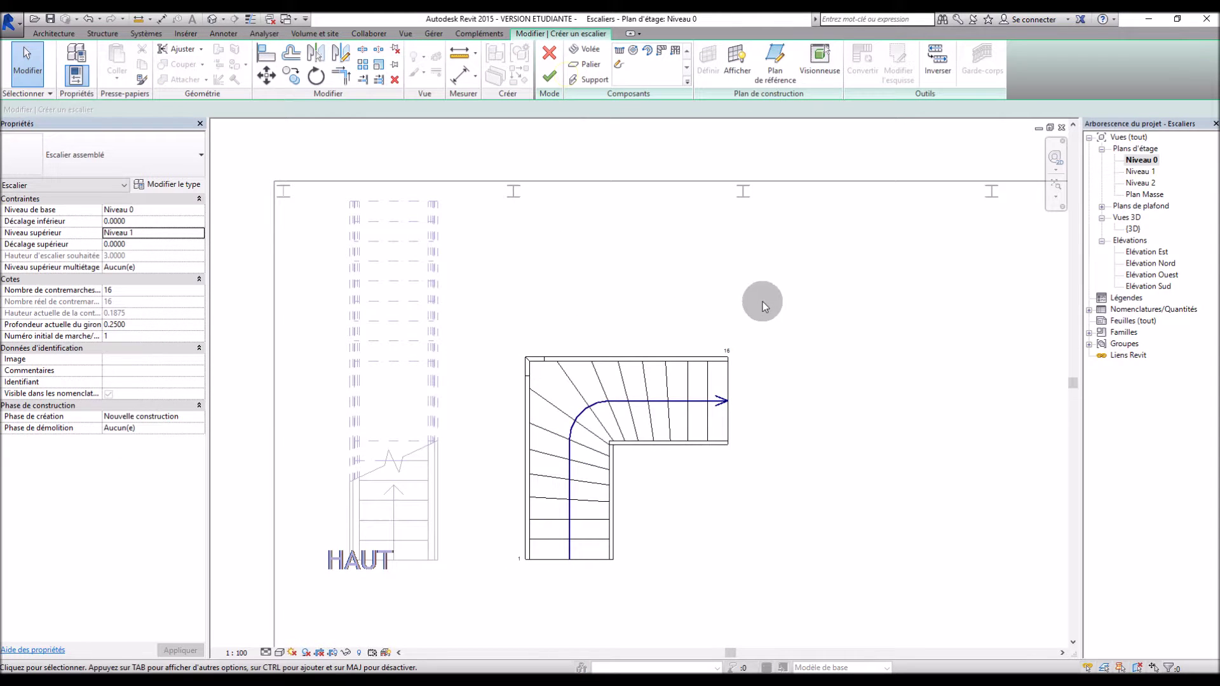
left_click(627, 414)
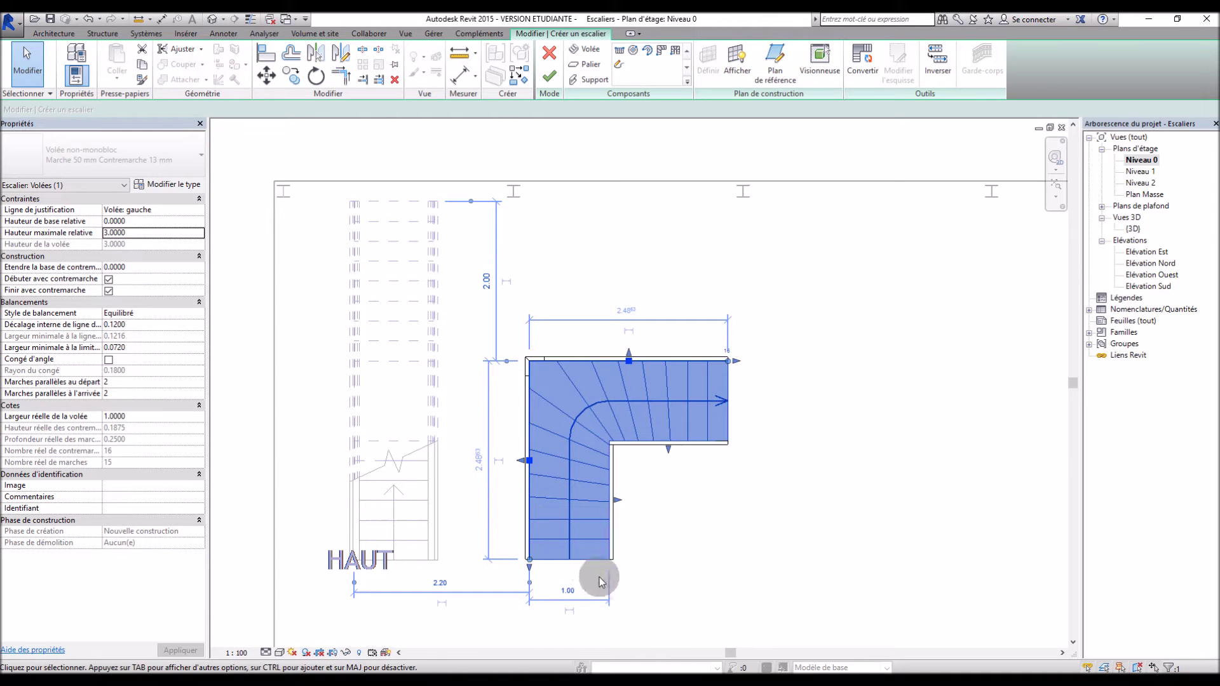
left_click_drag(531, 562, 530, 597)
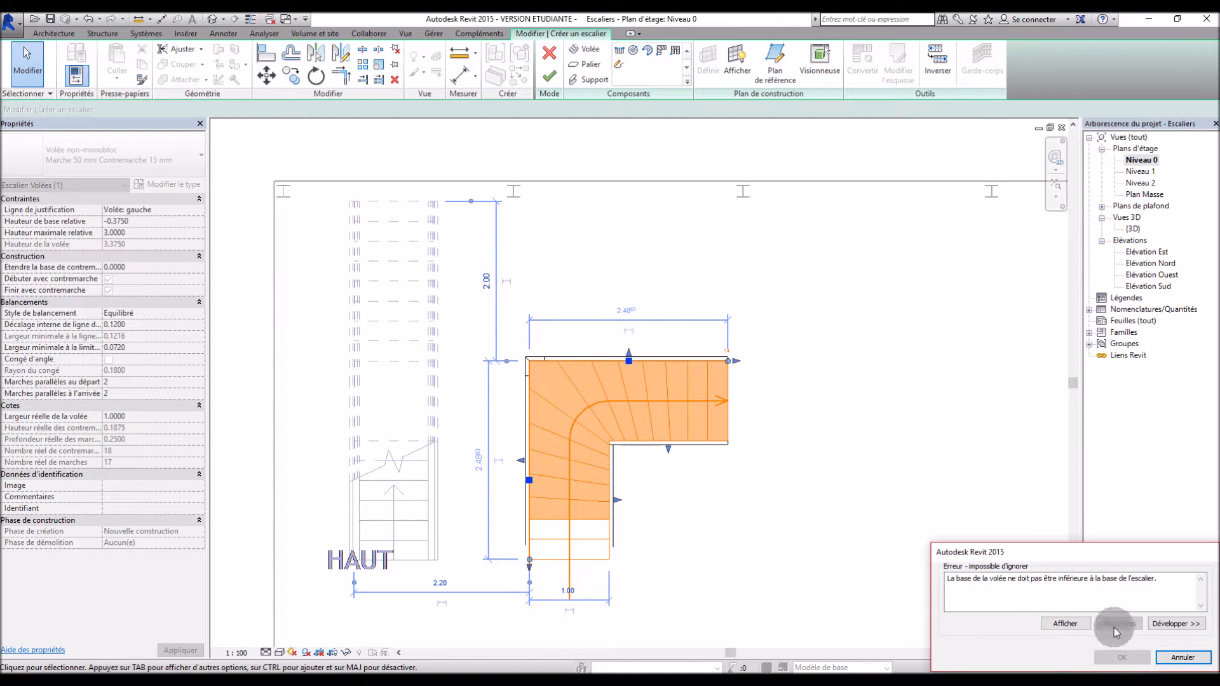
left_click(1180, 658)
Stretch the winder run's upper leg at its arrival end to about 3.48 m and finish the stair
left_click(710, 378)
left_click_drag(731, 363, 804, 370)
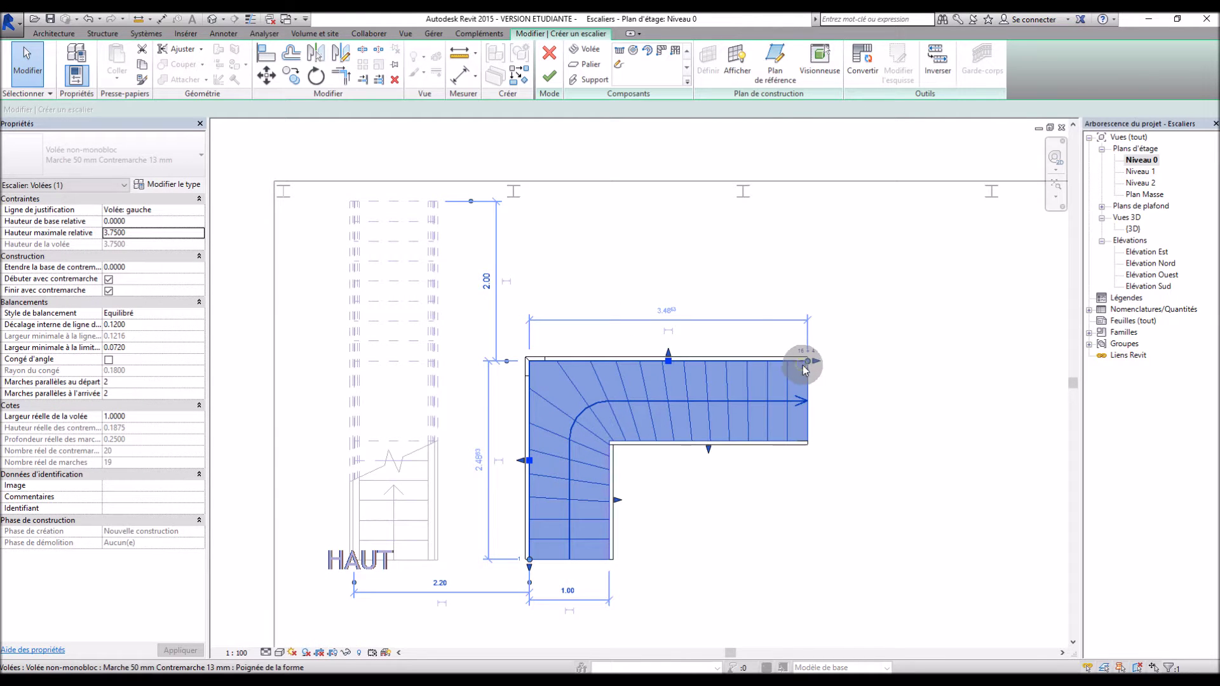
left_click(550, 81)
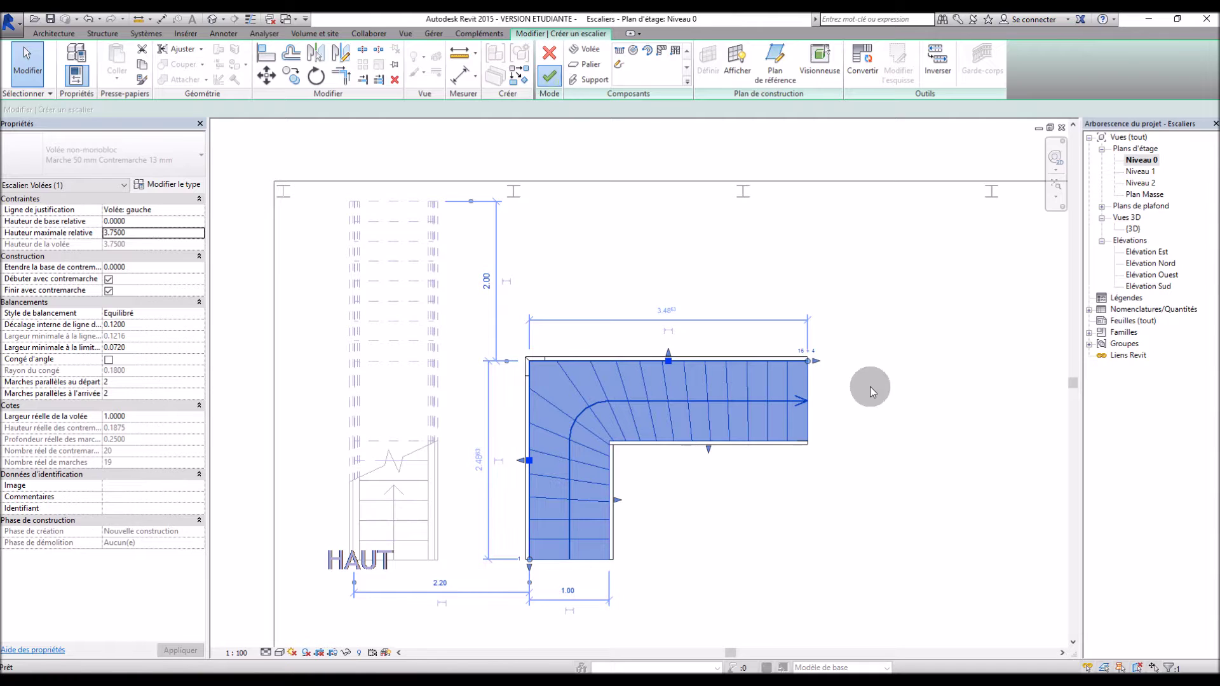
left_click(1211, 612)
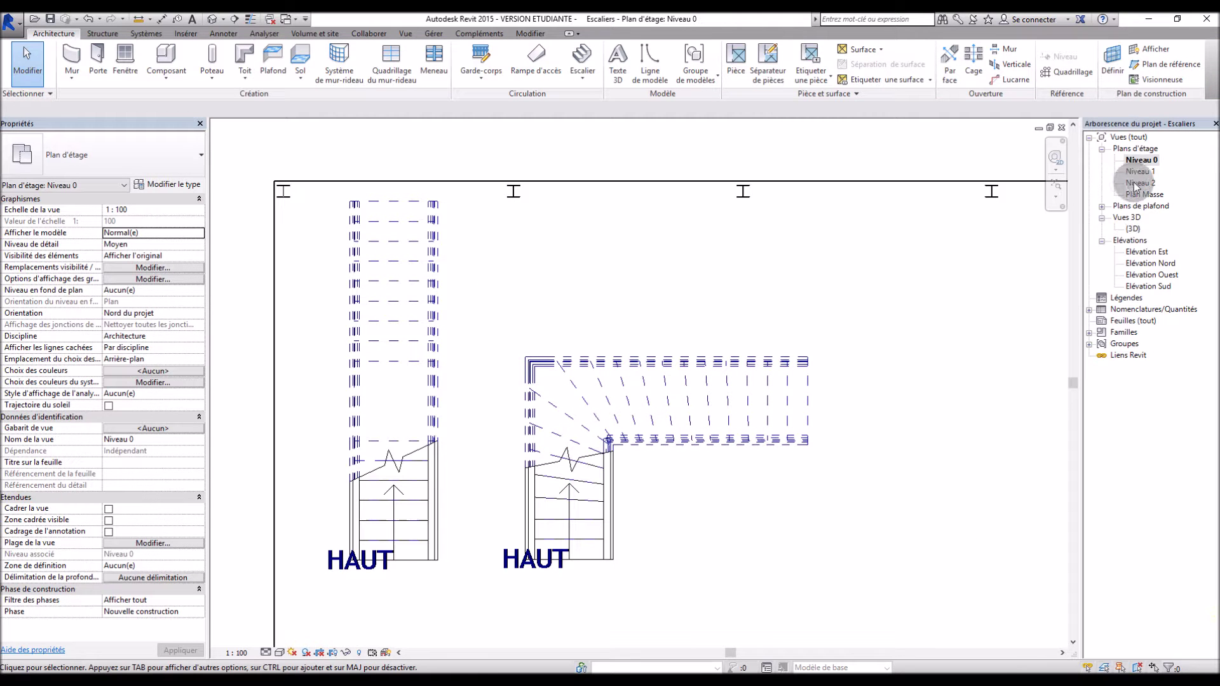
Examine the lengthened winder stair against the upper slab in 3D and check its actual riser count
double_click(1133, 229)
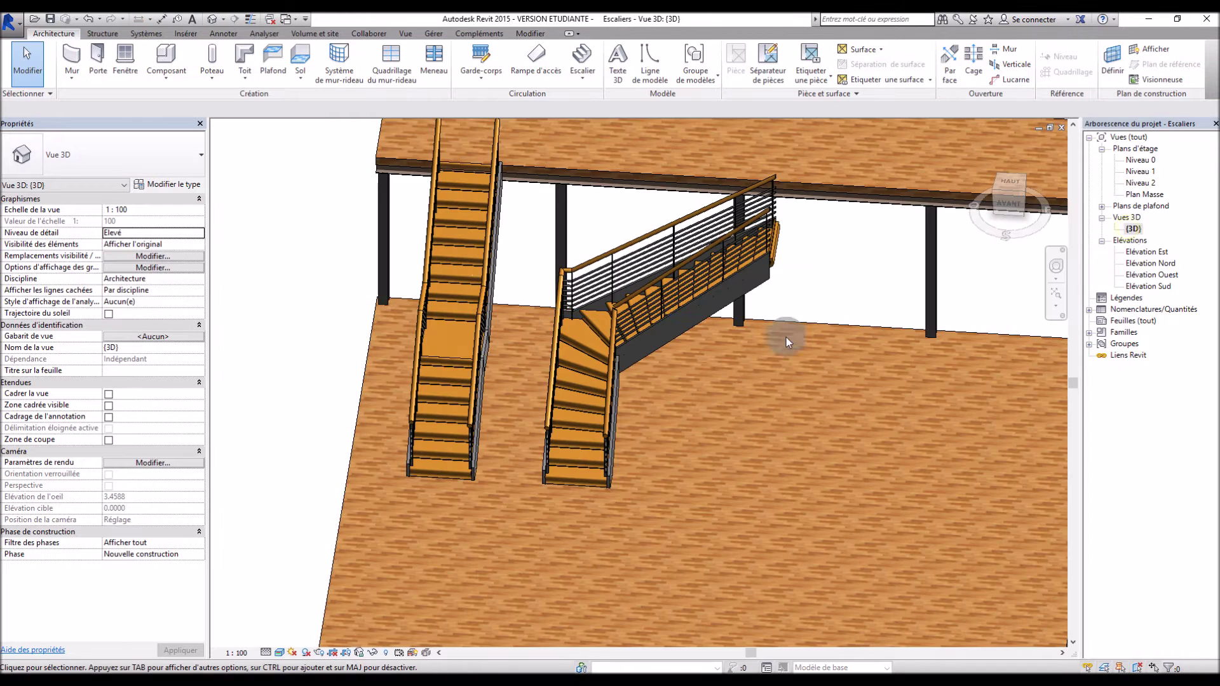
left_click(598, 314)
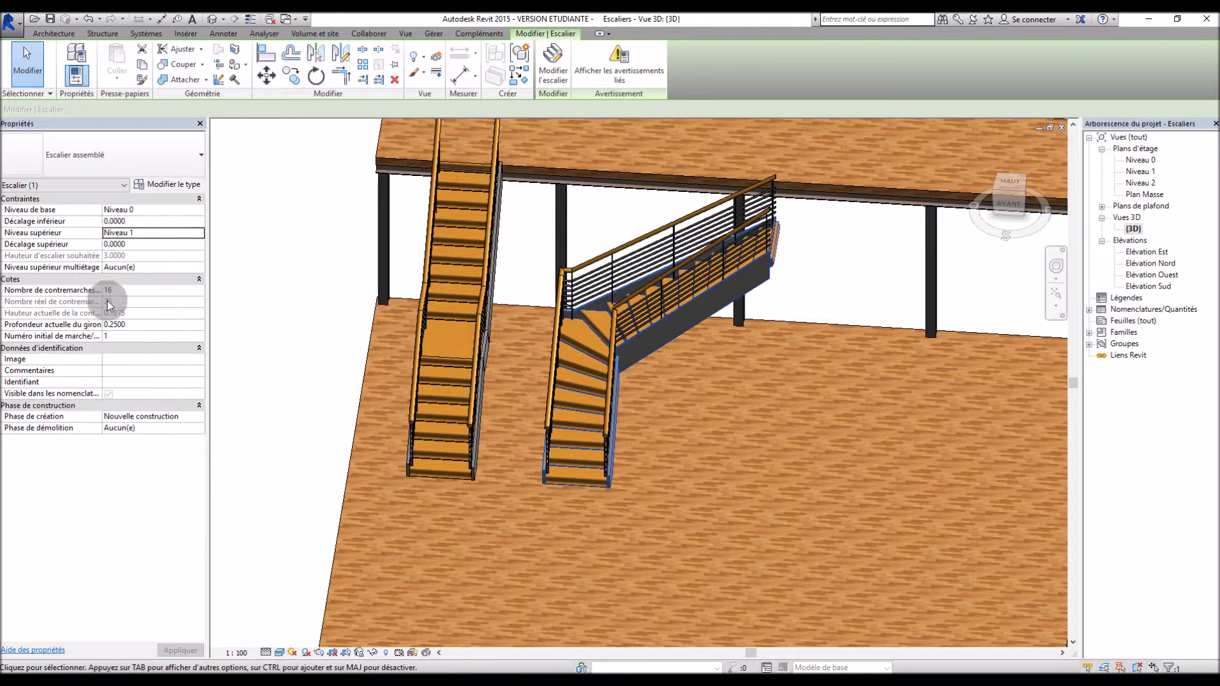
middle_click_drag(722, 428, 641, 412, "shift")
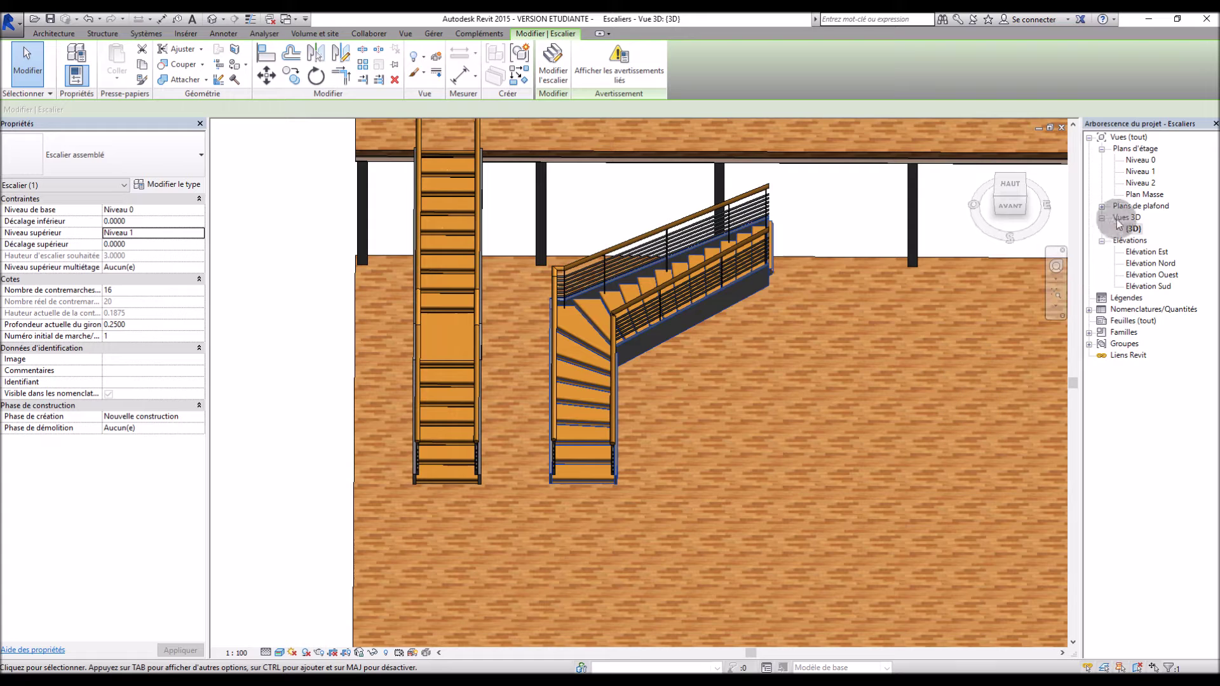
Undo the lengthening, then edit the winder stair in the Niveau 0 plan and try to widen its run outward to 2 m
double_click(1139, 162)
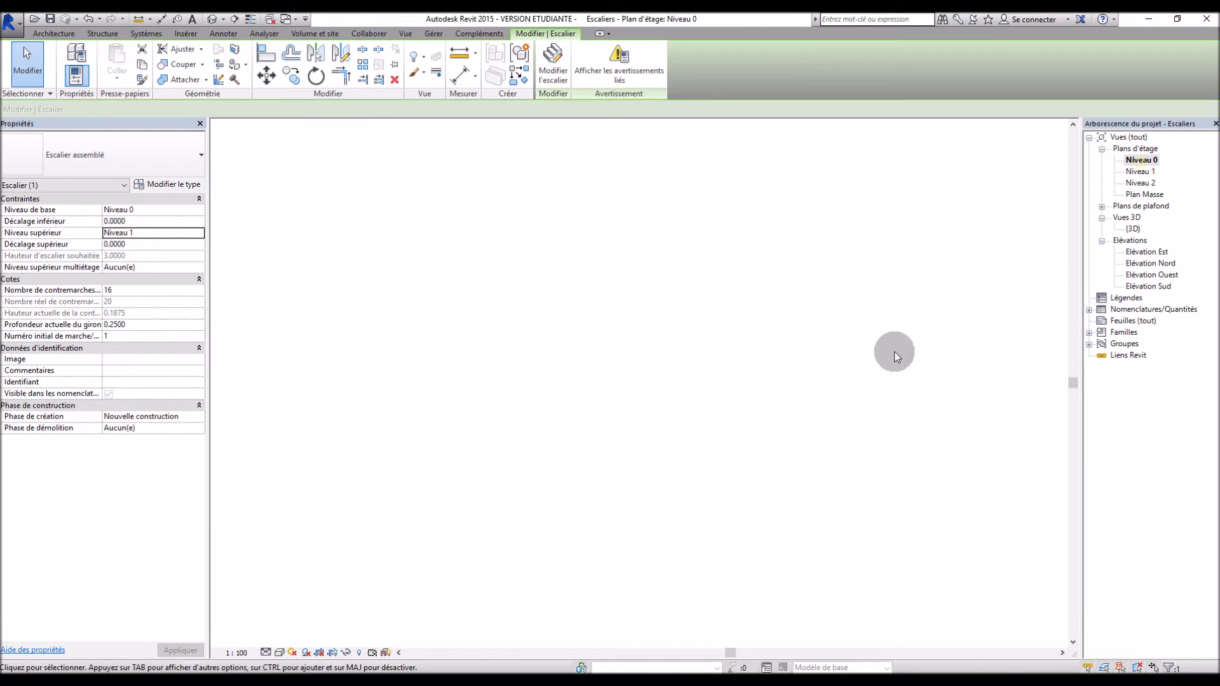
left_click(564, 63)
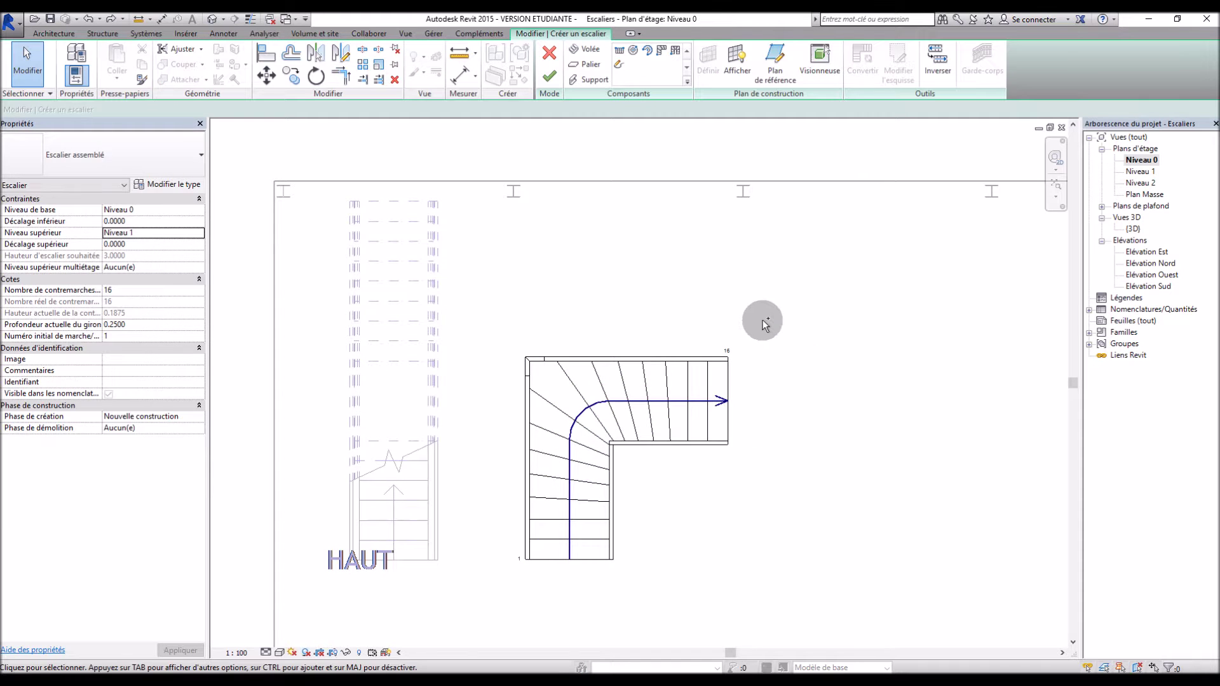
left_click(628, 402)
left_click_drag(629, 354, 629, 289)
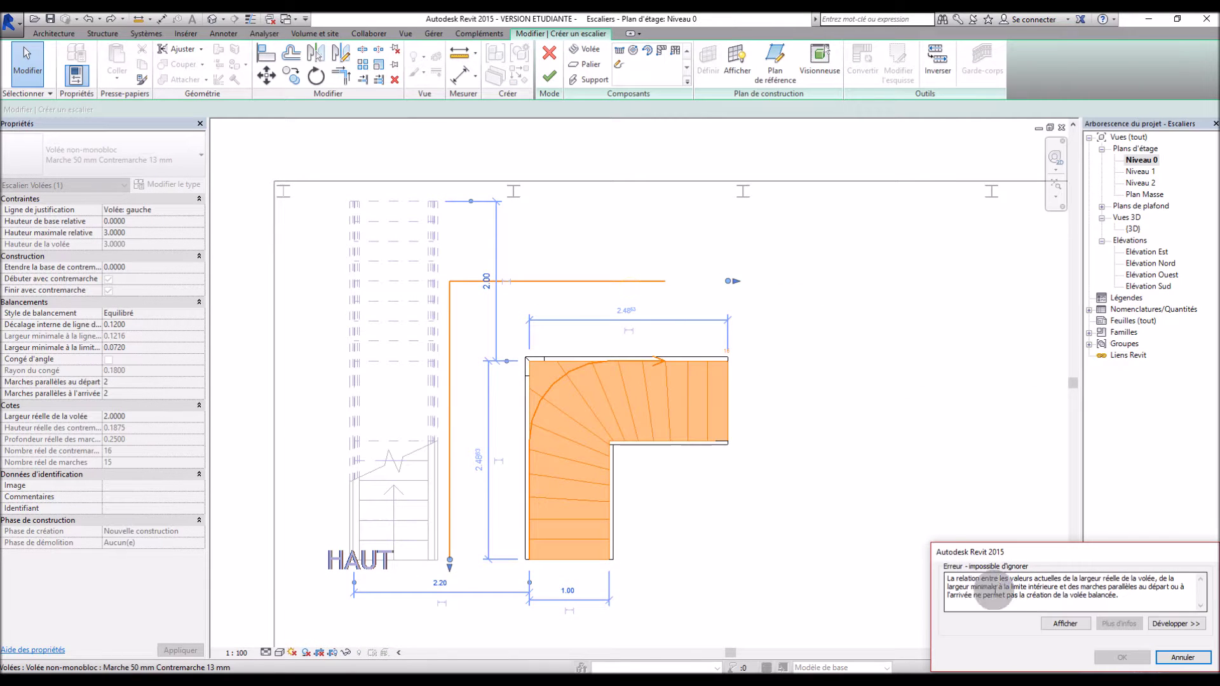
left_click(1186, 659)
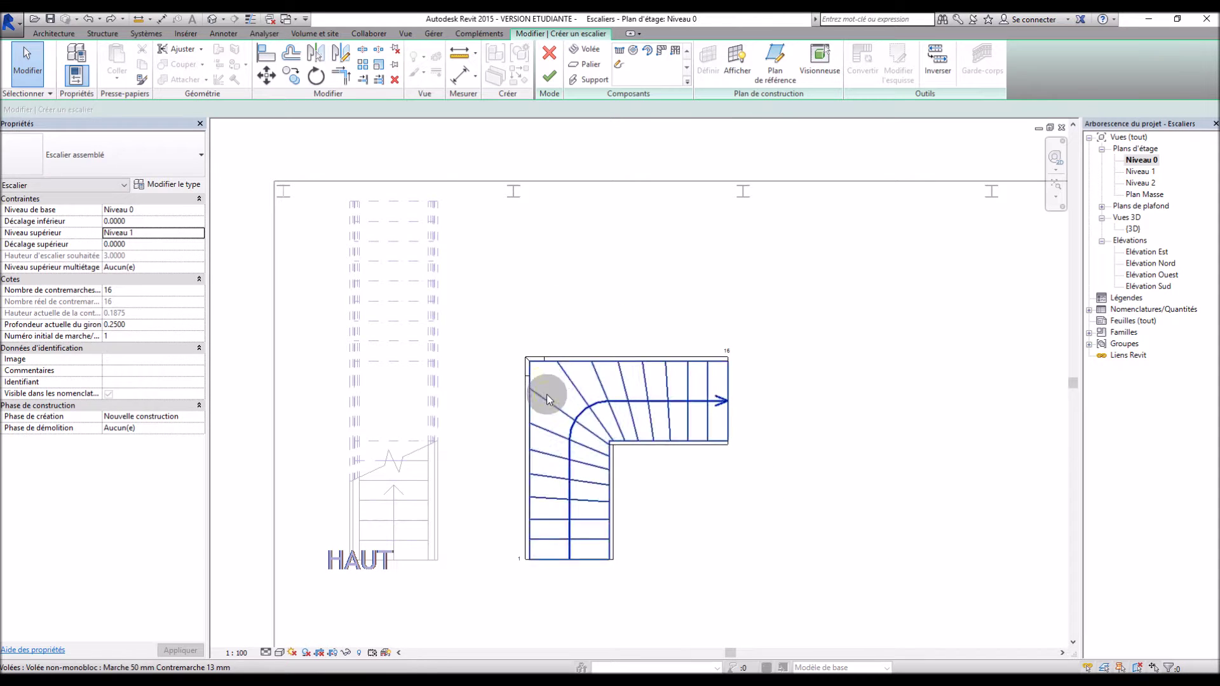
Widen the winder run moderately from its outer edge towards the straight stair, and check the finished stair in 3D
left_click(545, 390)
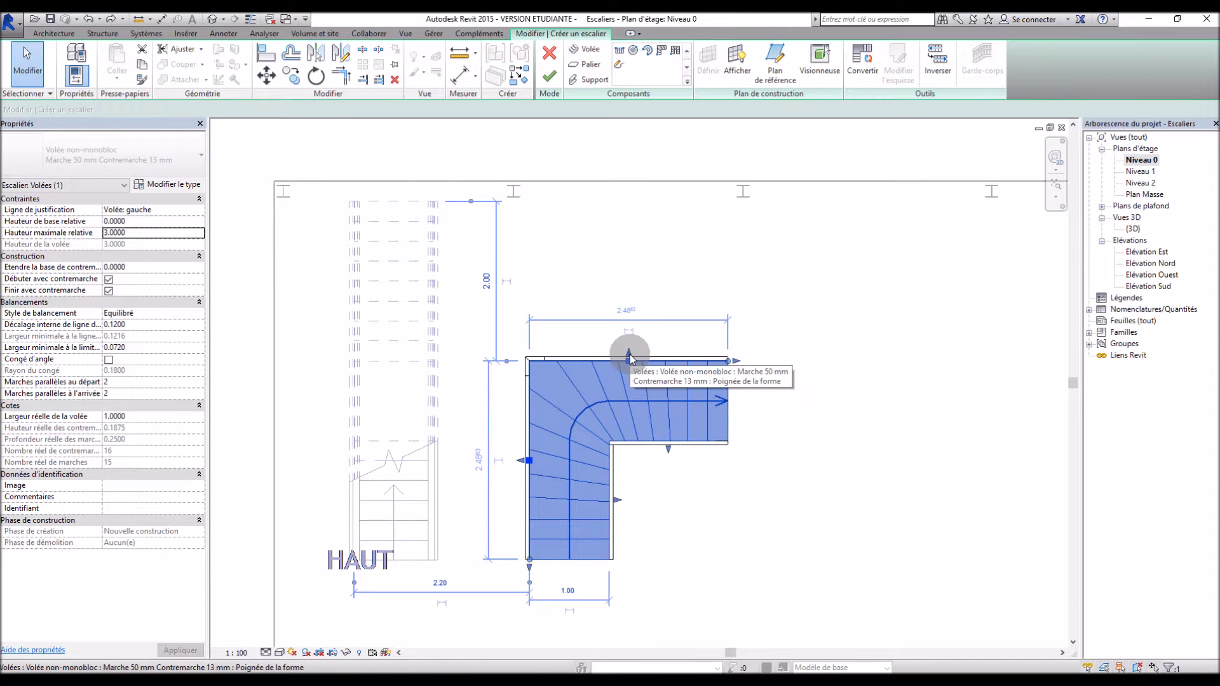
left_click_drag(519, 460, 479, 456)
left_click_drag(753, 428, 776, 473)
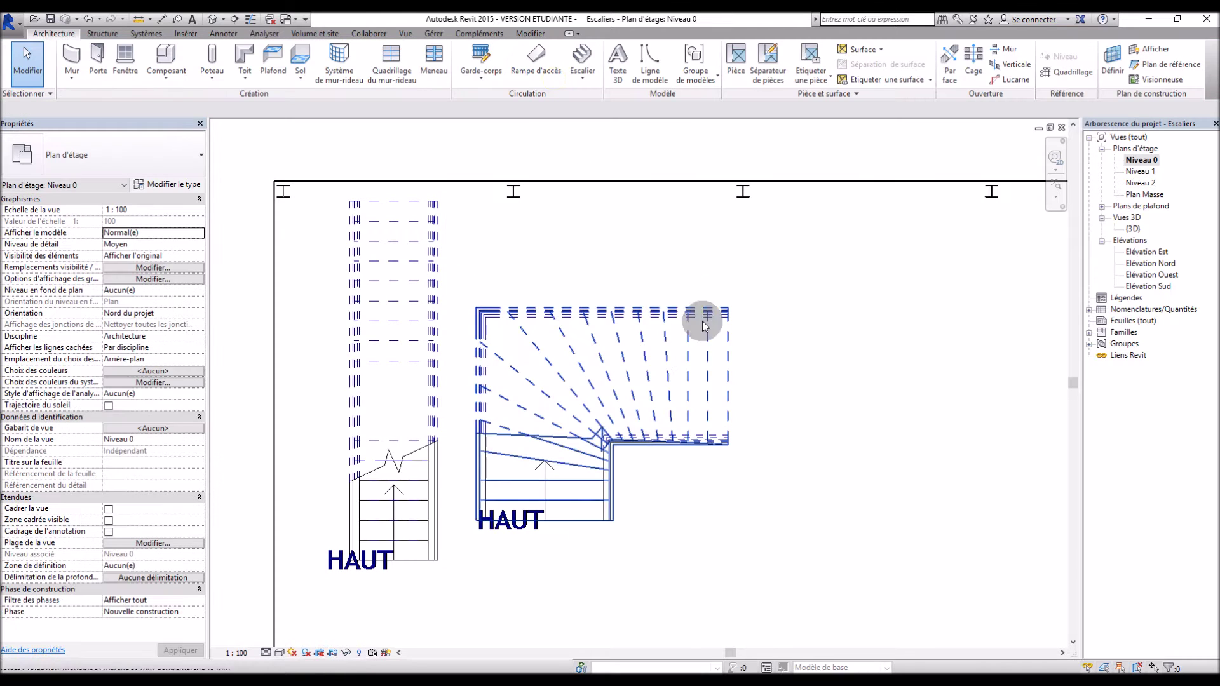
double_click(1133, 229)
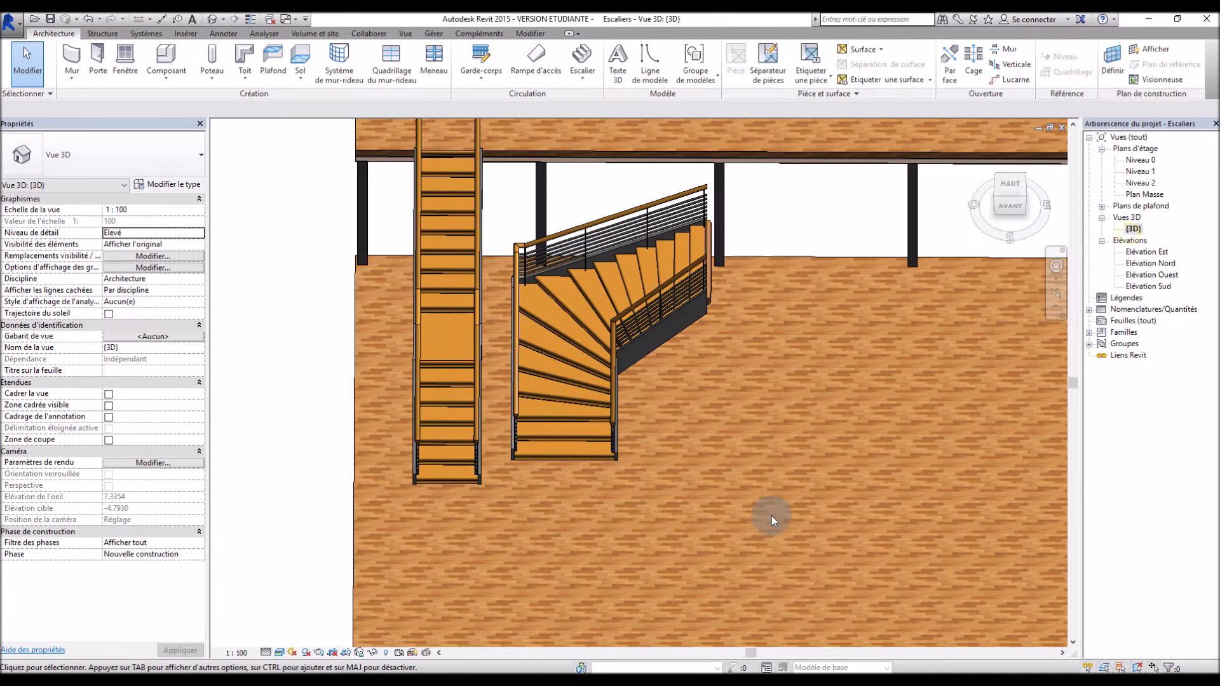
Examine the widened winder stair in 3D, undo the run's widening and finish editing the stair
middle_click_drag(771, 513, 678, 475, "shift")
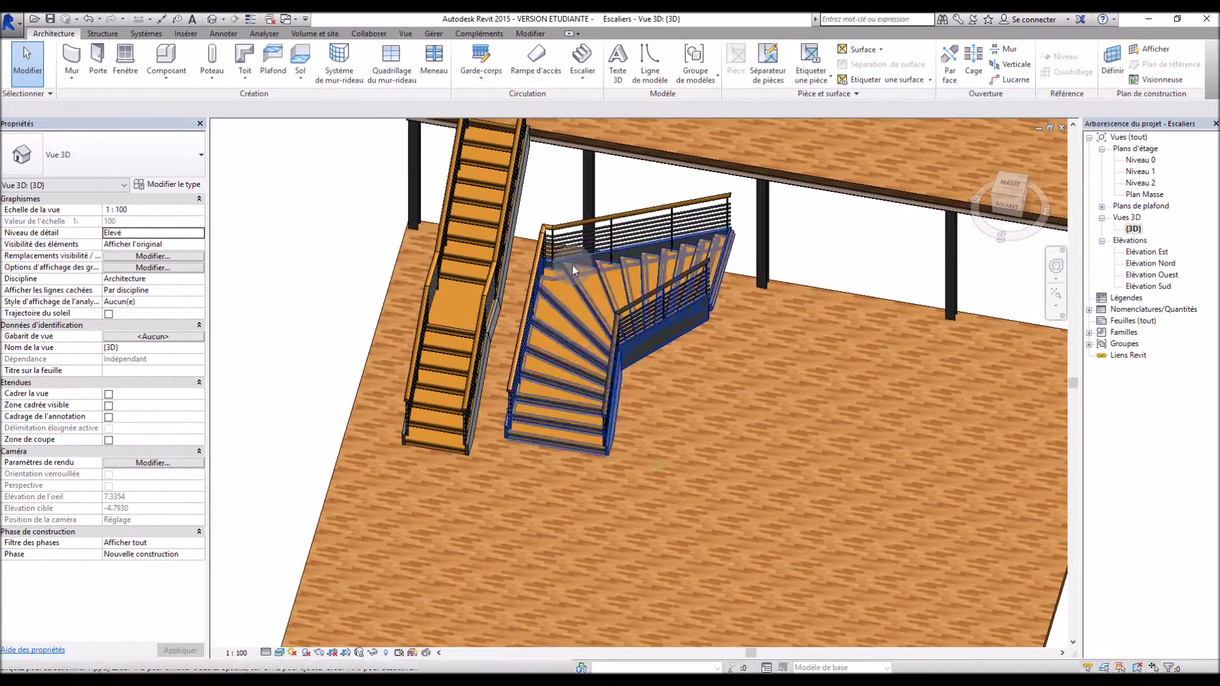
scroll(535, 496, "up", 5)
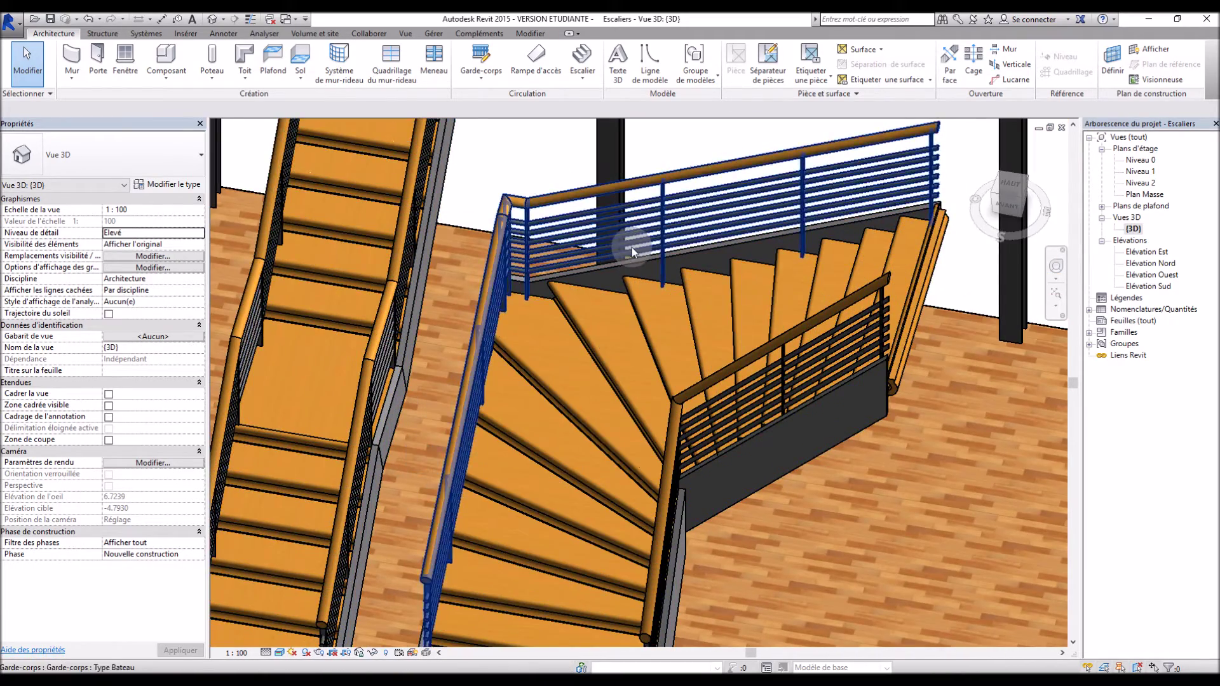
scroll(631, 246, "down", 4)
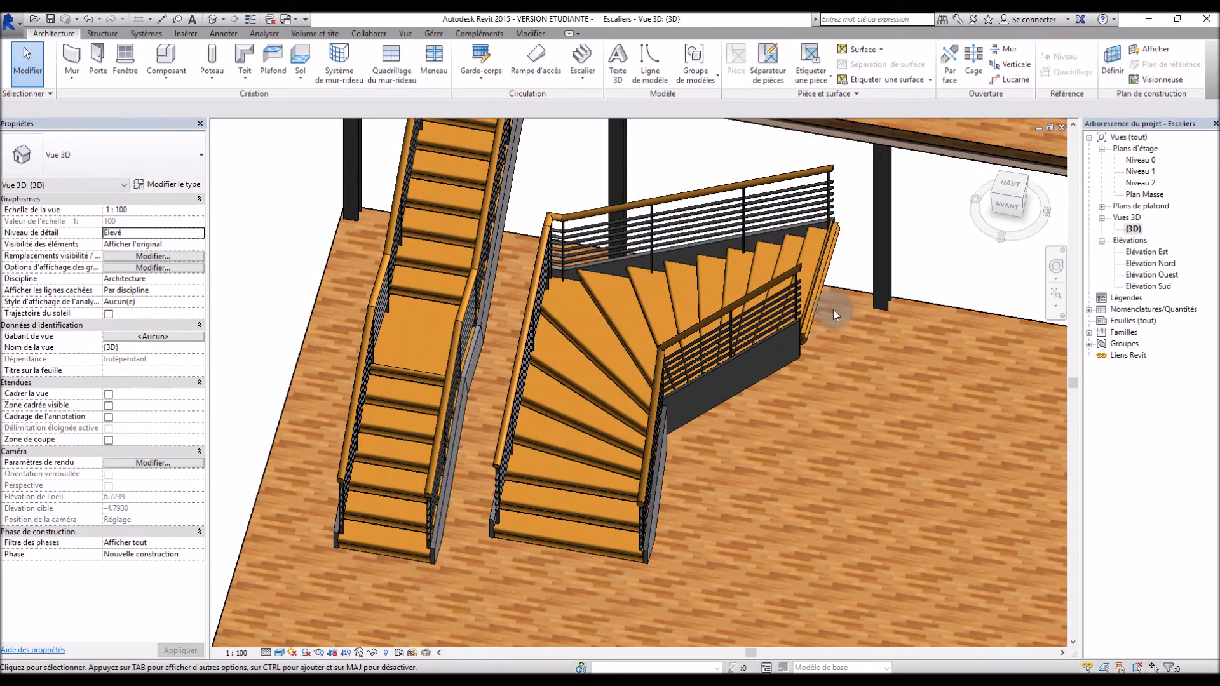
middle_click_drag(788, 410, 787, 471, "shift")
key("Escape")
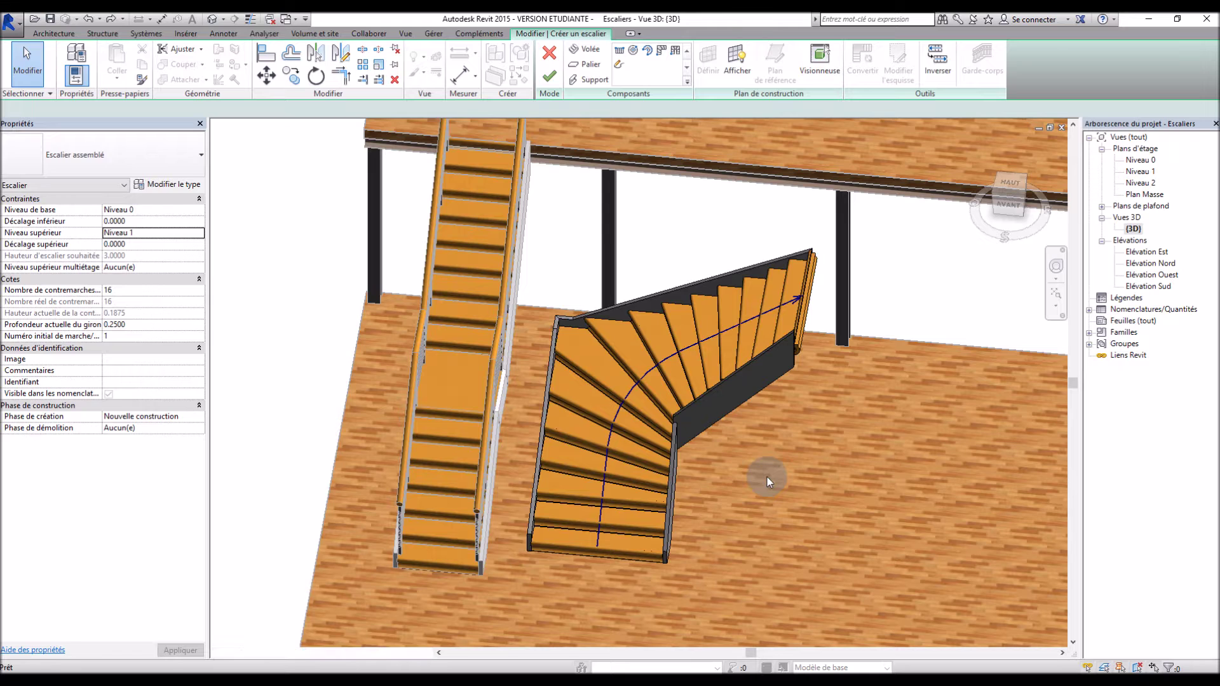
left_click(546, 79)
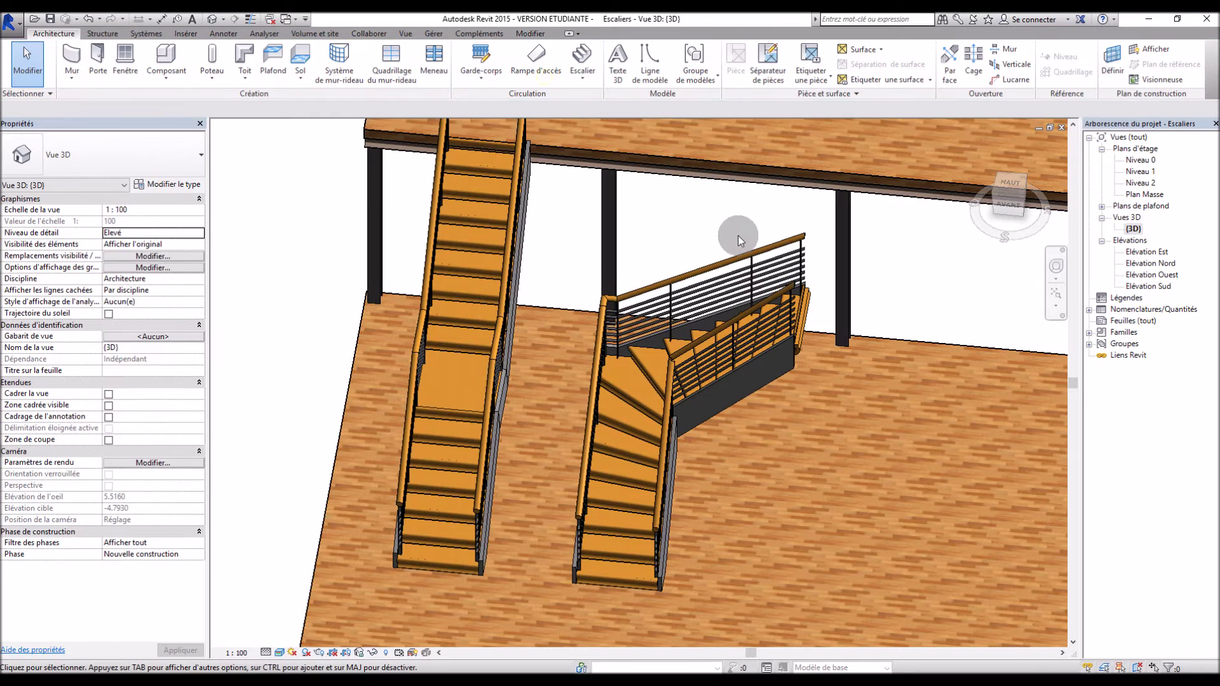
In the Niveau 0 plan, rotate the L-shaped winder stair 90° counterclockwise about its centre
double_click(1140, 160)
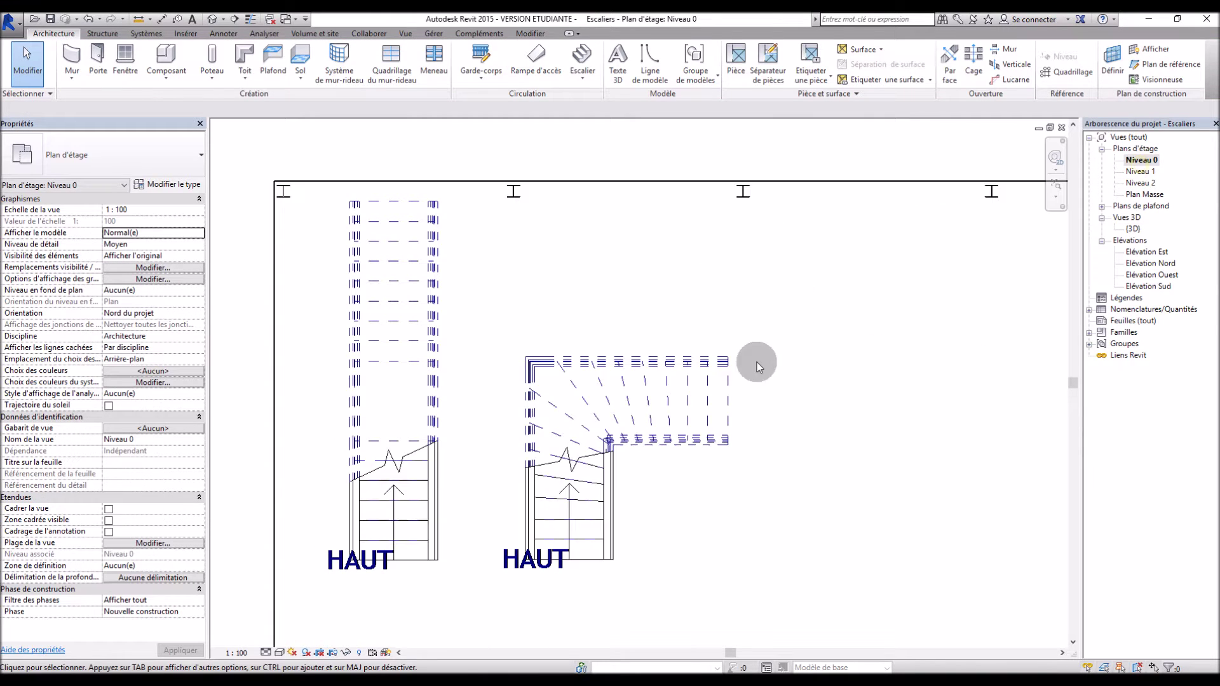
left_click(613, 391)
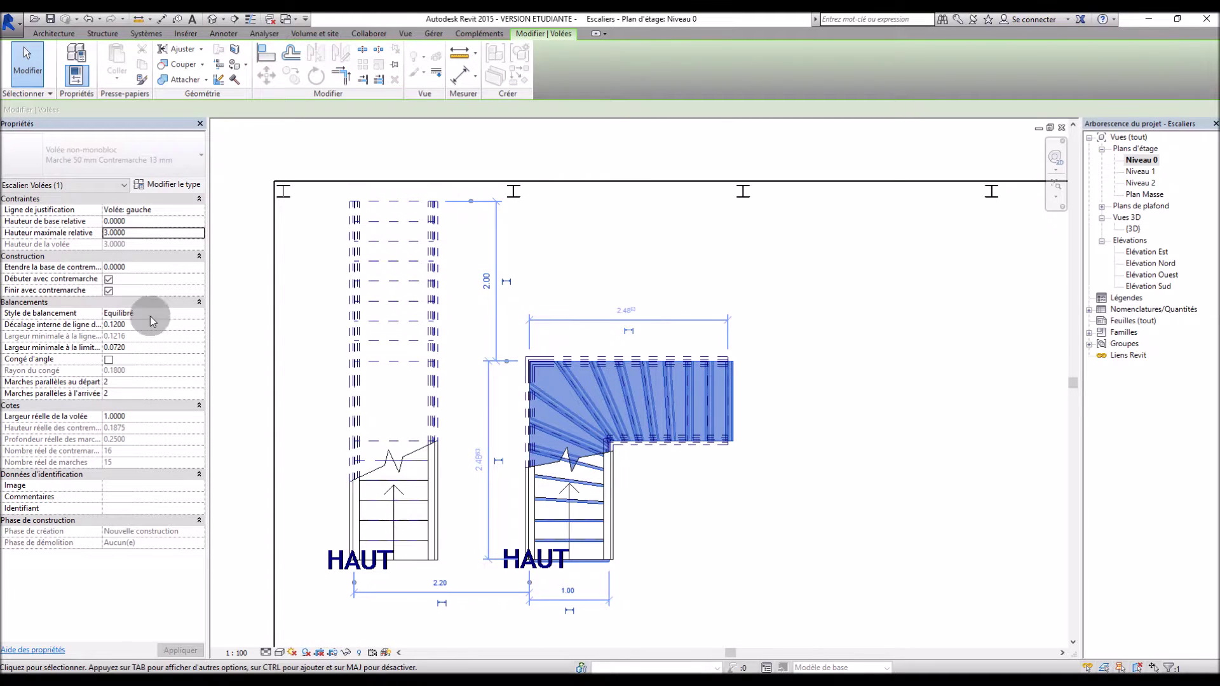
left_click(595, 143)
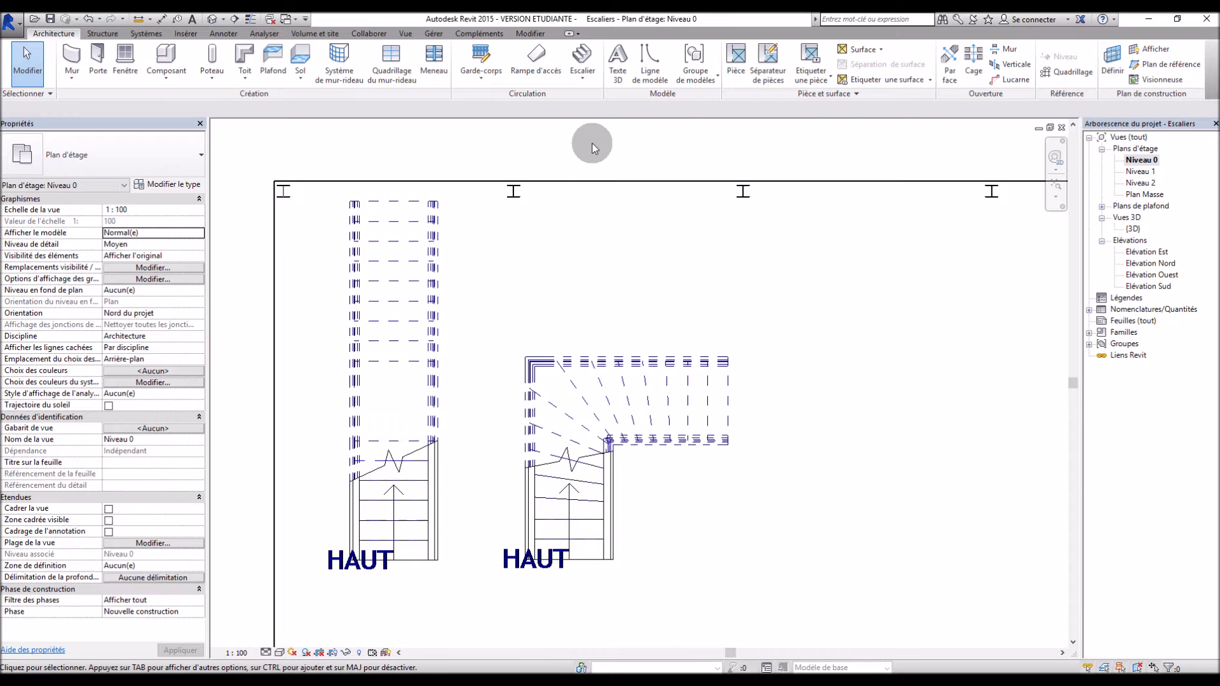
left_click(615, 402)
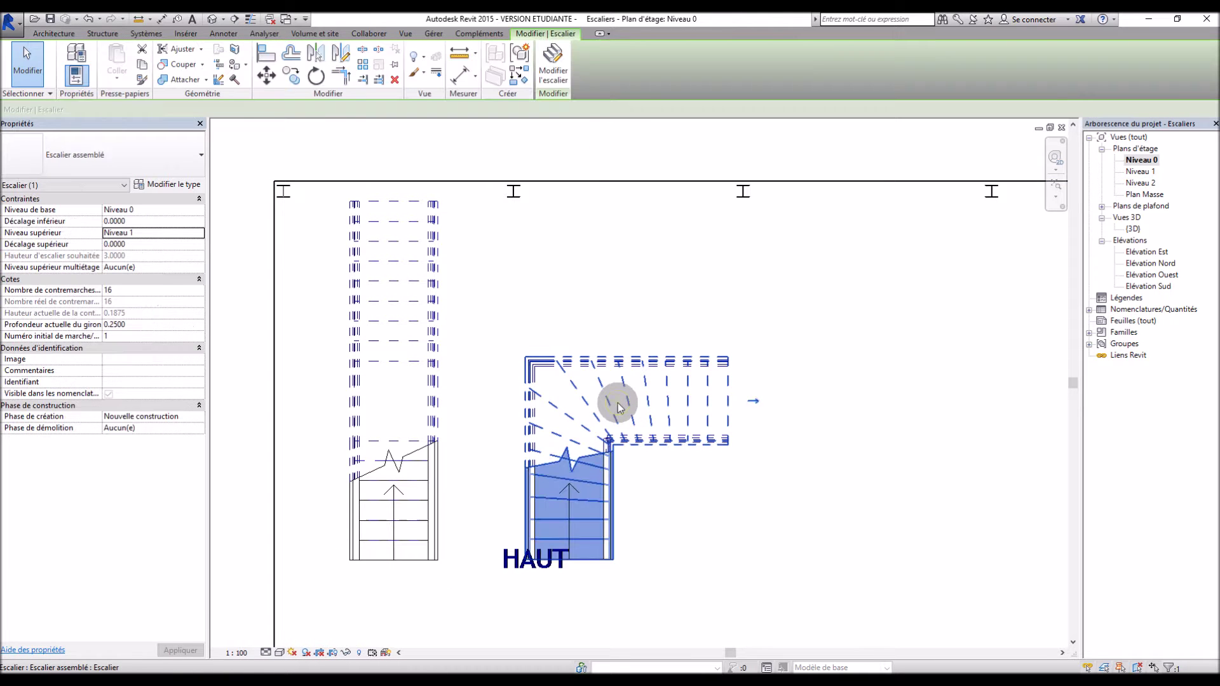
left_click(316, 75)
left_click(878, 460)
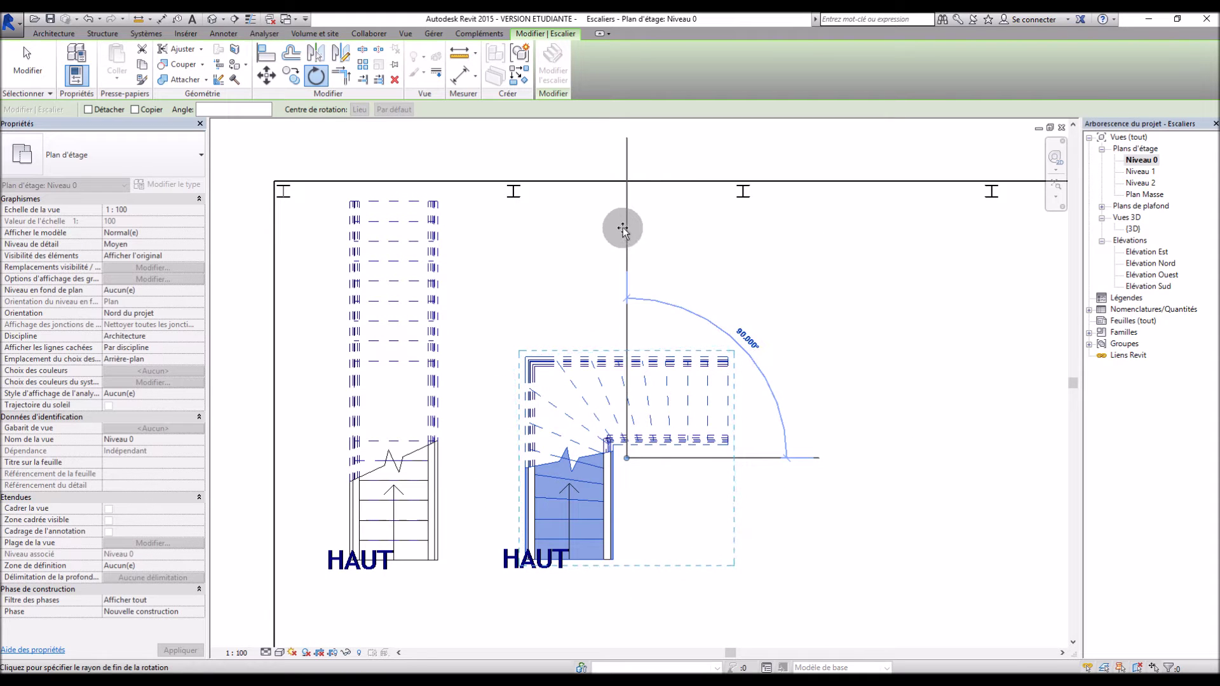
left_click(623, 228)
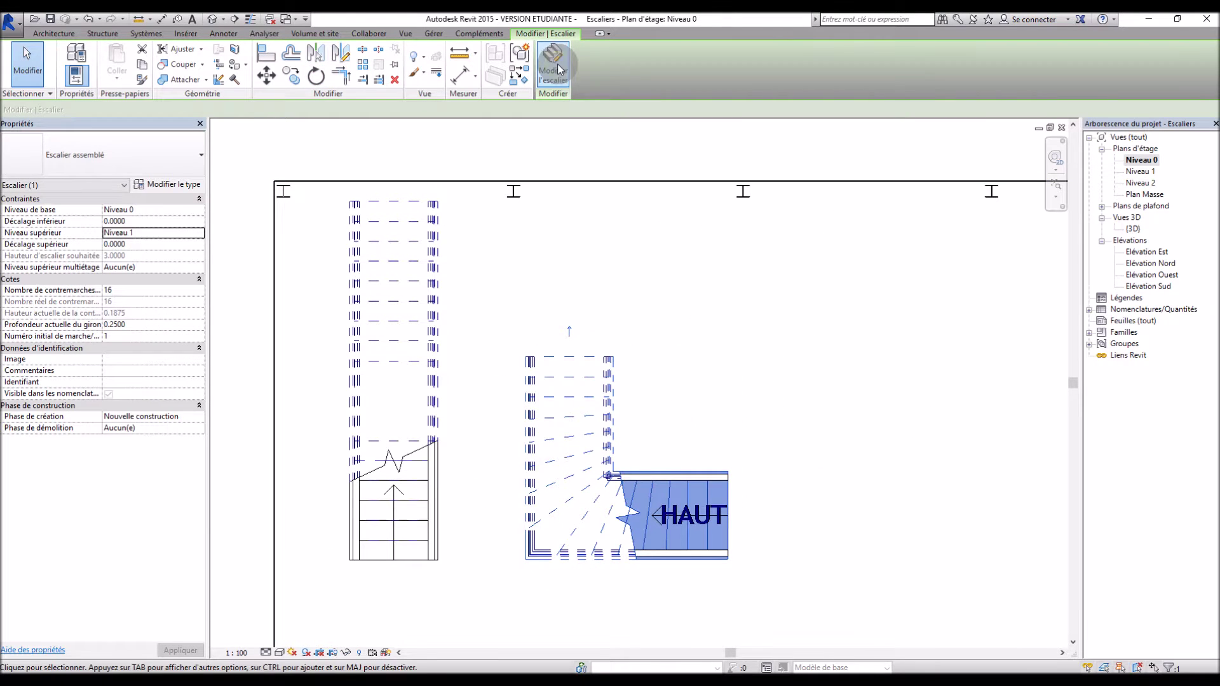
left_click(559, 70)
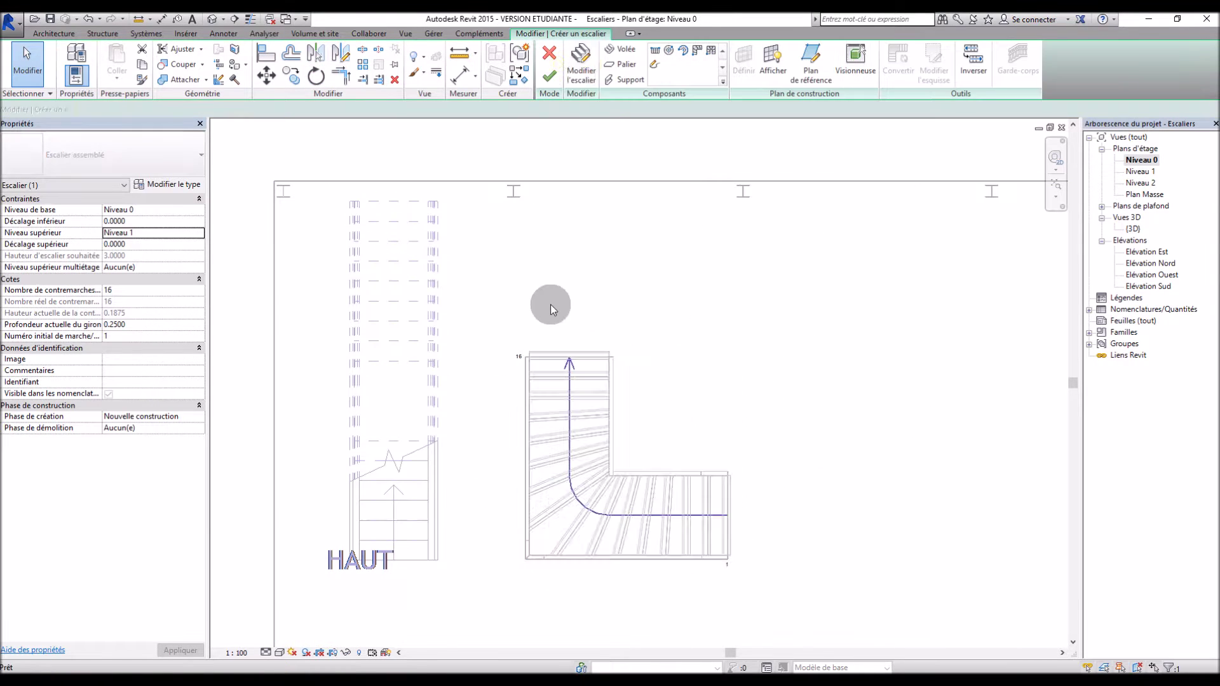
left_click(549, 78)
Edit the winder stair in the Niveau 1 plan, moving its run so the arrival end meets the slab edge, and finish it
double_click(1141, 172)
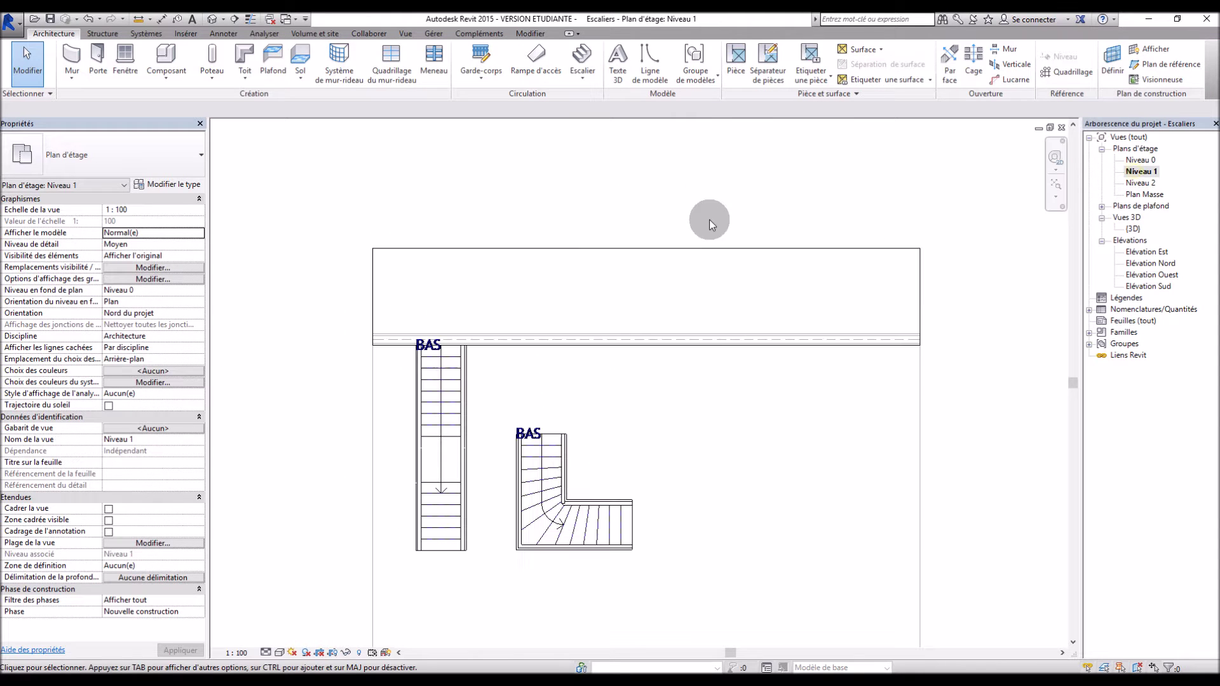
scroll(514, 504, "up", 3)
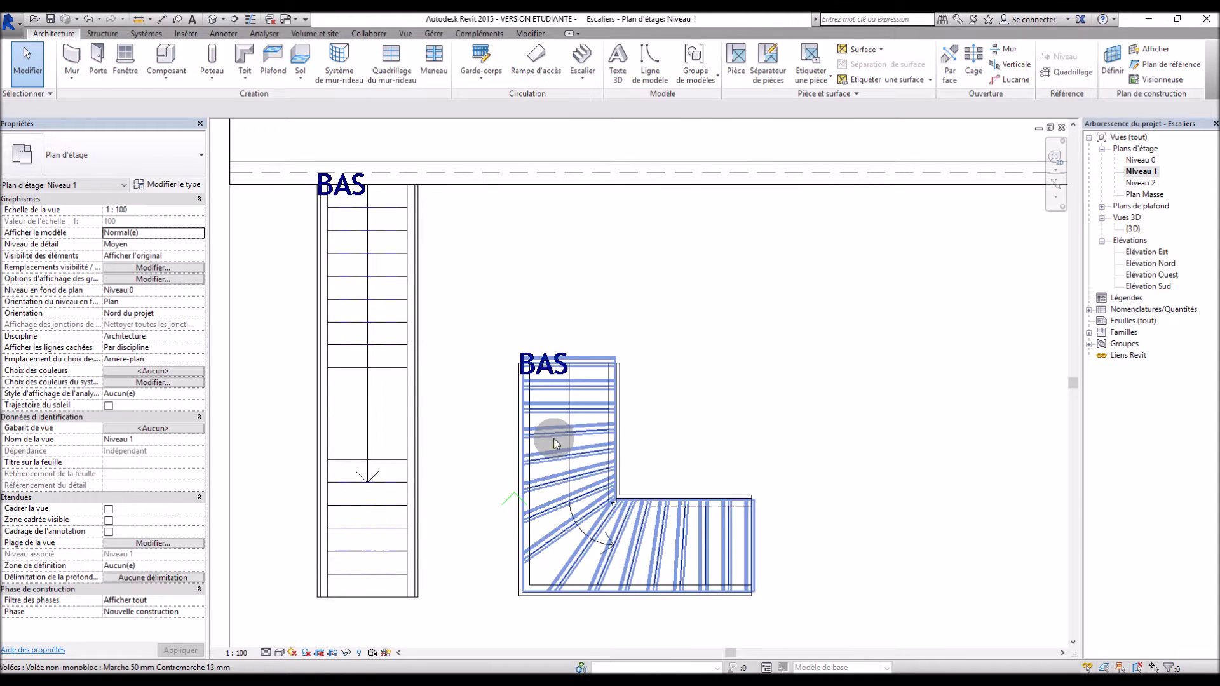
left_click(554, 438)
left_click(558, 69)
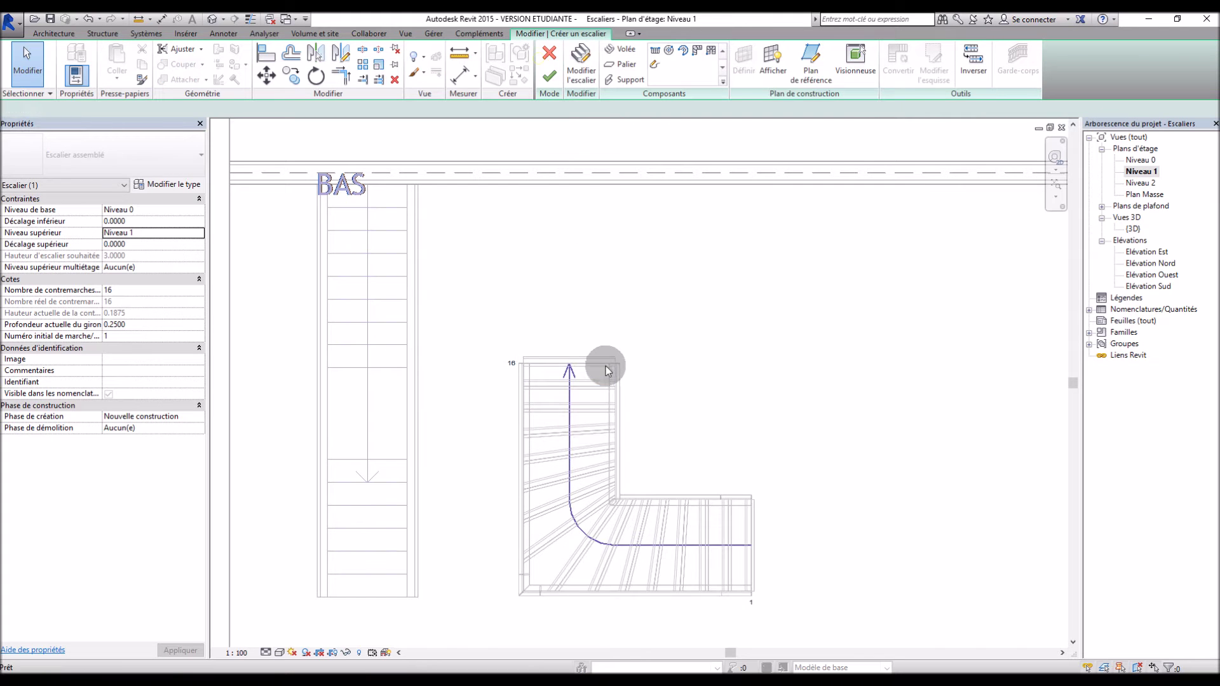
left_click_drag(604, 365, 583, 183)
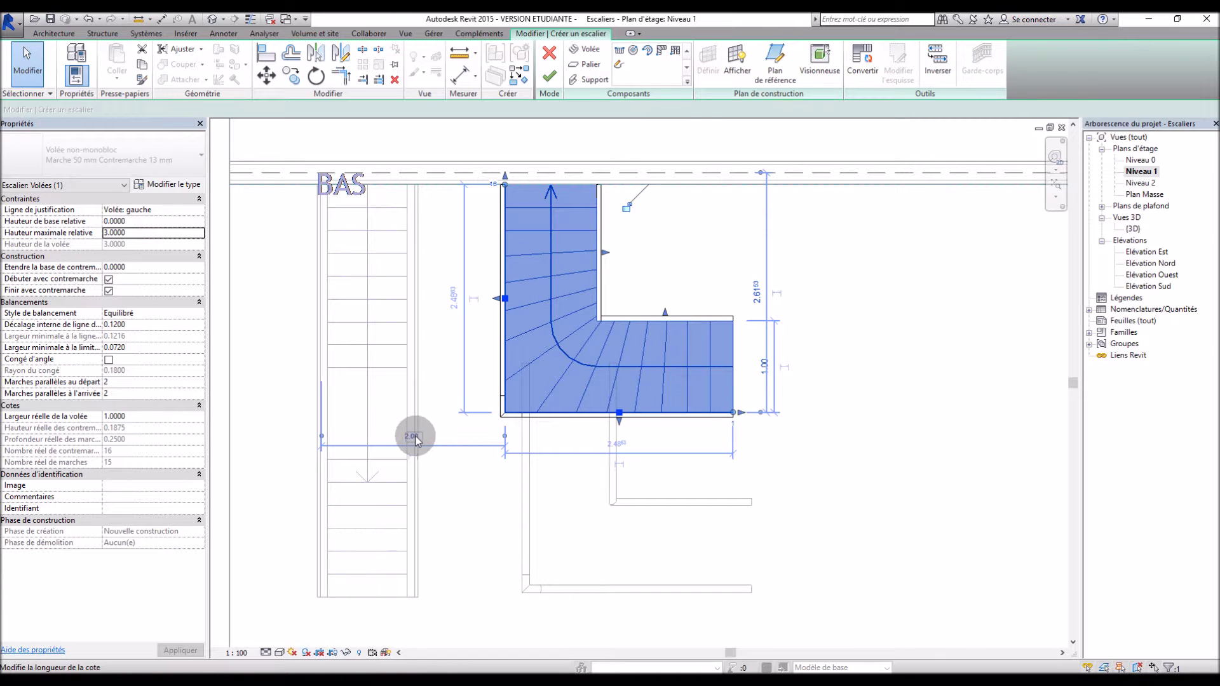
left_click(551, 78)
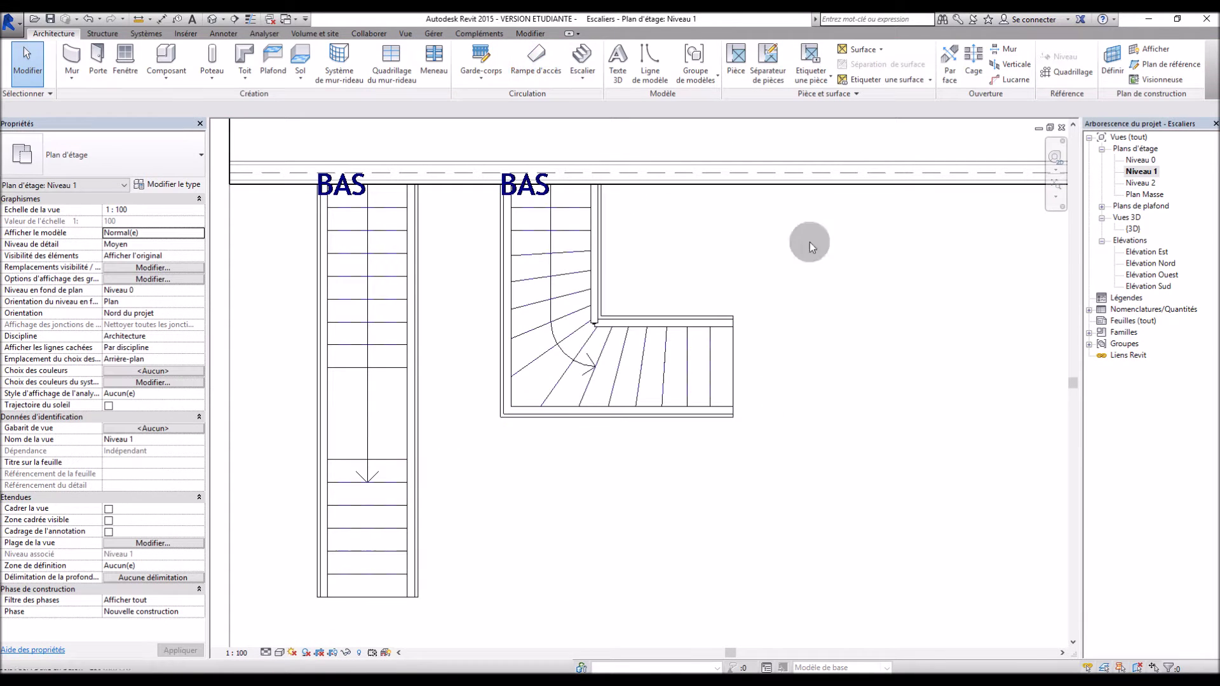
Examine in 3D how the rotated winder stair meets the upper slab beside the straight stair
left_click(1133, 230)
double_click(1133, 230)
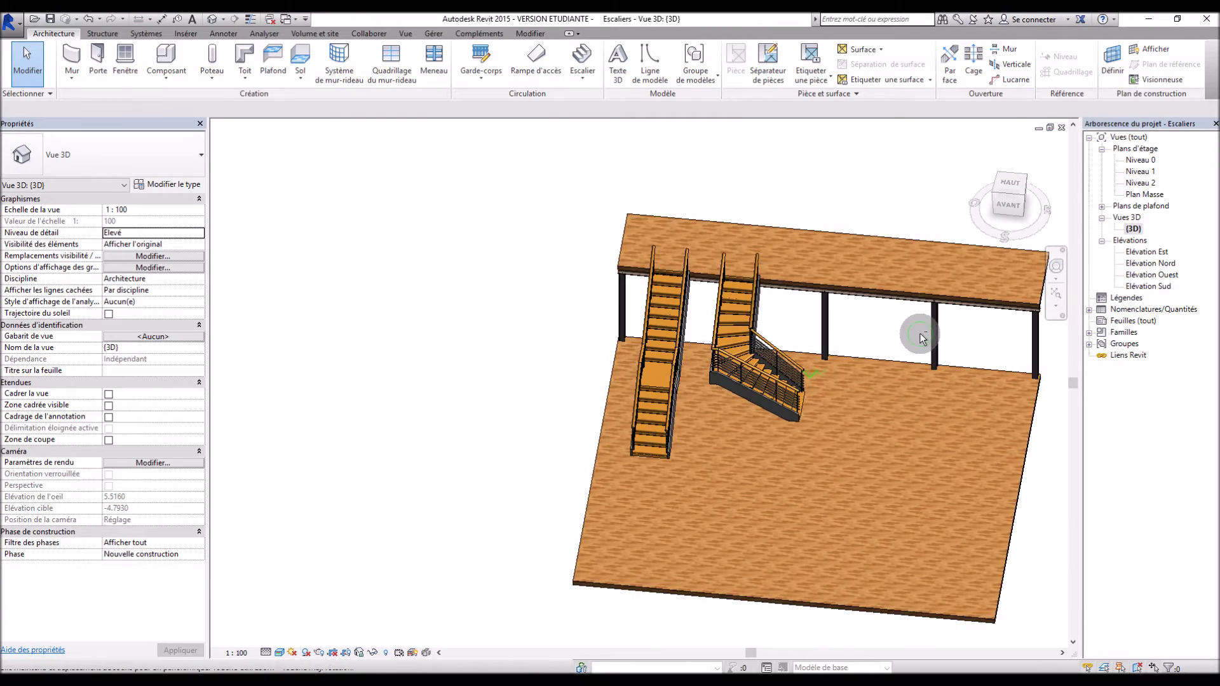
middle_click_drag(923, 338, 764, 304, "shift")
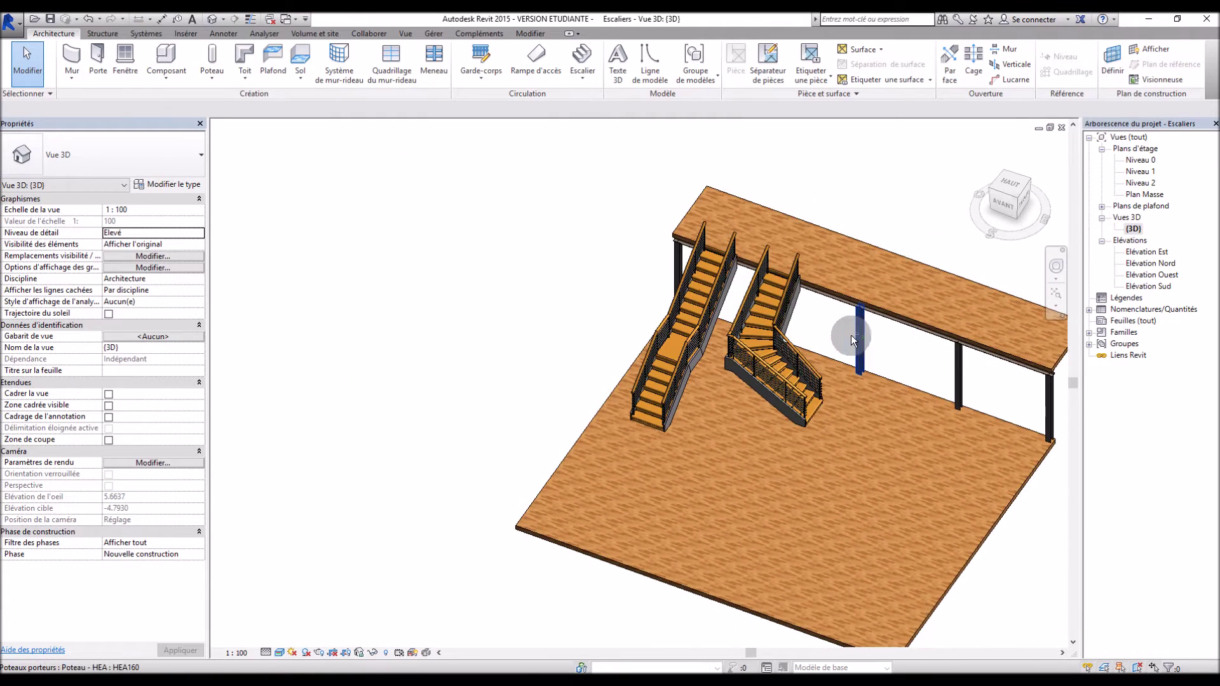
scroll(764, 303, "up", 2)
left_click(764, 305)
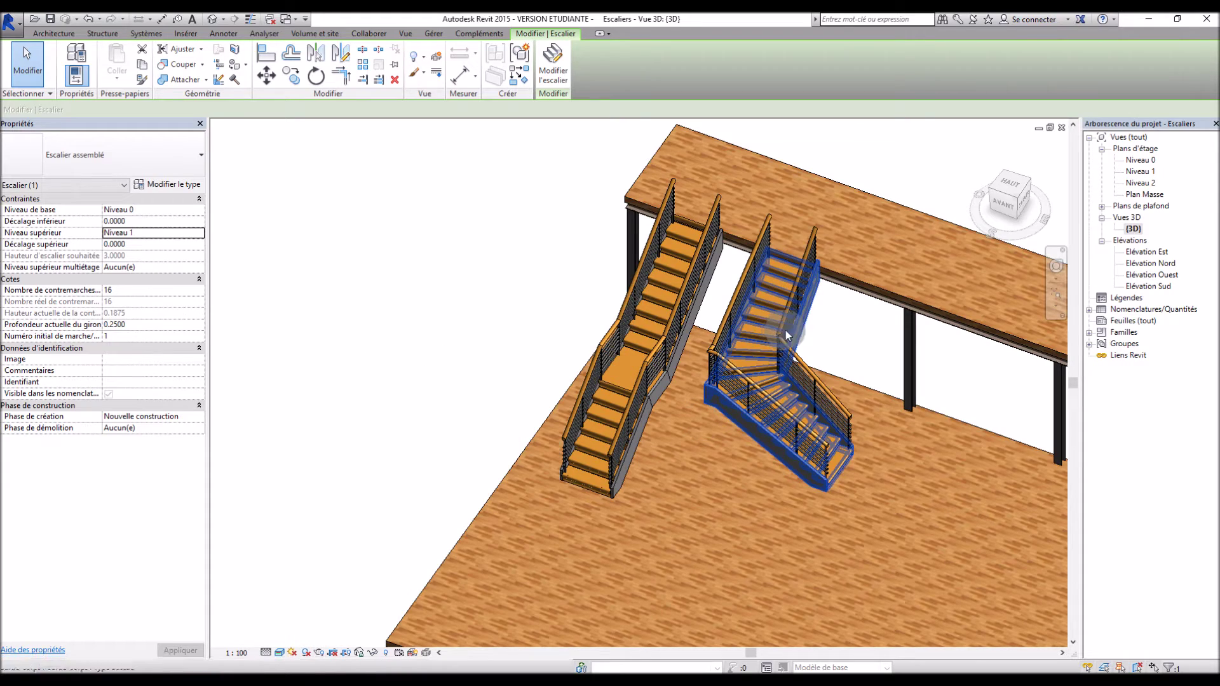
left_click(430, 327)
scroll(921, 384, "up", 3)
middle_click_drag(870, 410, 634, 357, "shift")
scroll(753, 383, "down", 3)
scroll(359, 250, "down", 3)
middle_click_drag(358, 250, 584, 389, "shift")
scroll(674, 277, "up", 2)
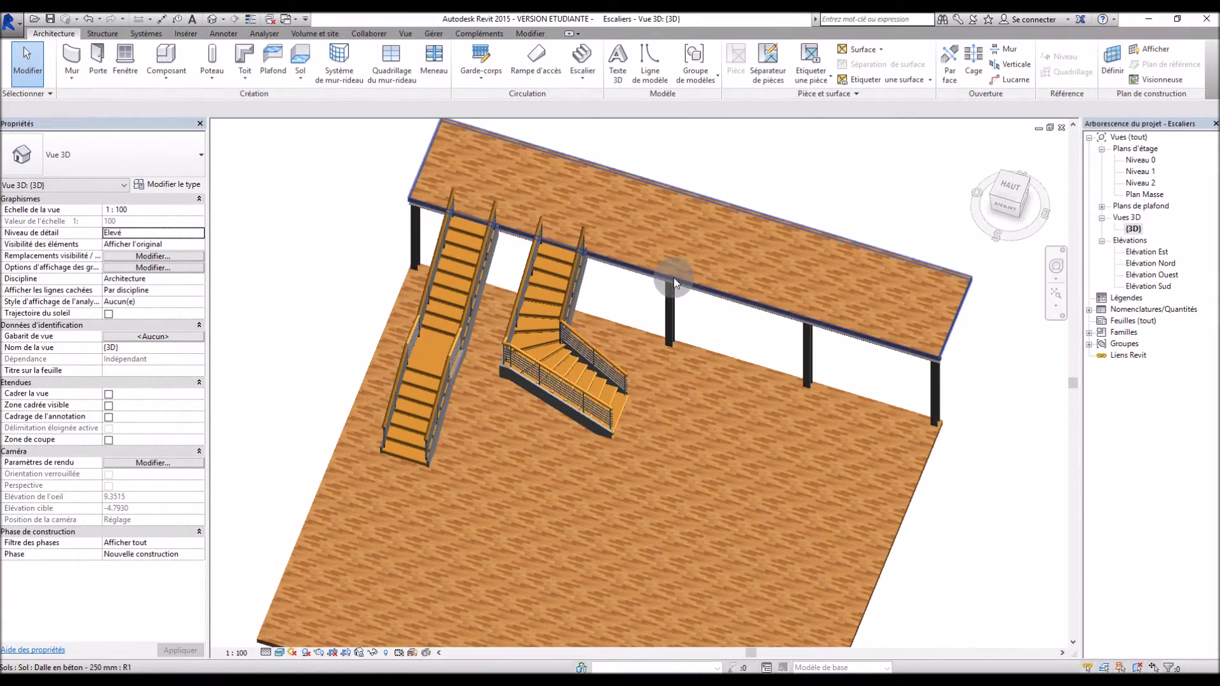
Start a new component stair in the Niveau 0 plan with a horizontal straight run 1.75 m long and 1 m wide, beyond the winder stair
double_click(1140, 159)
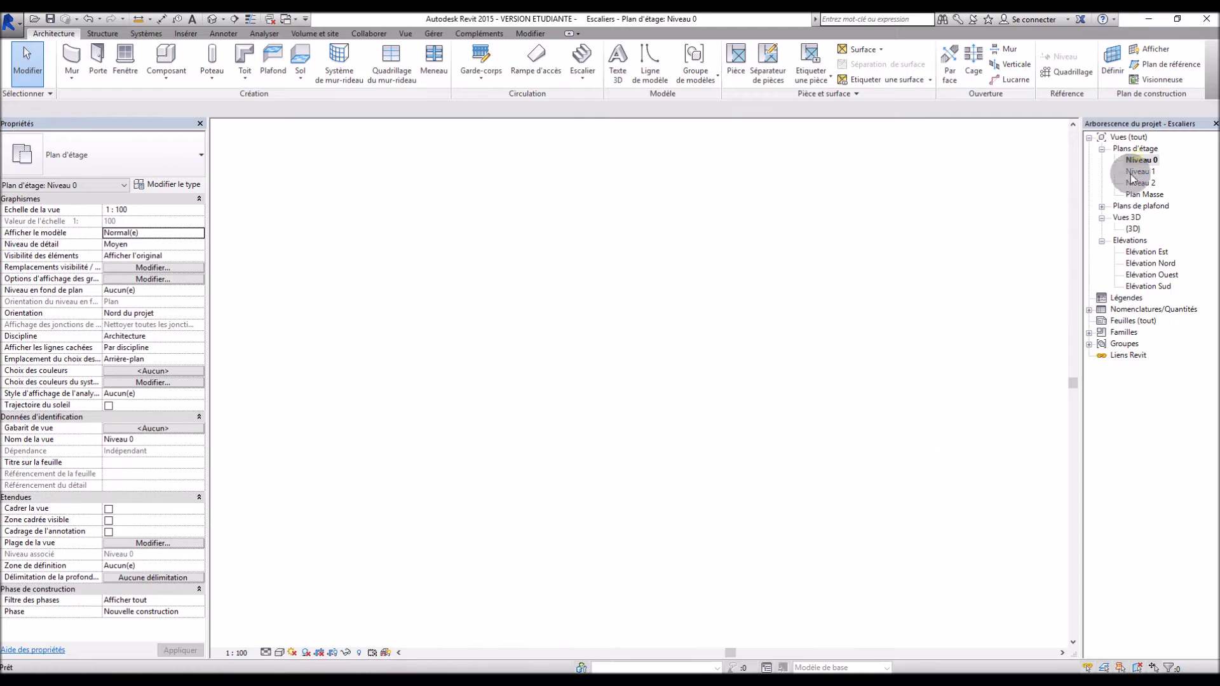
left_click(583, 58)
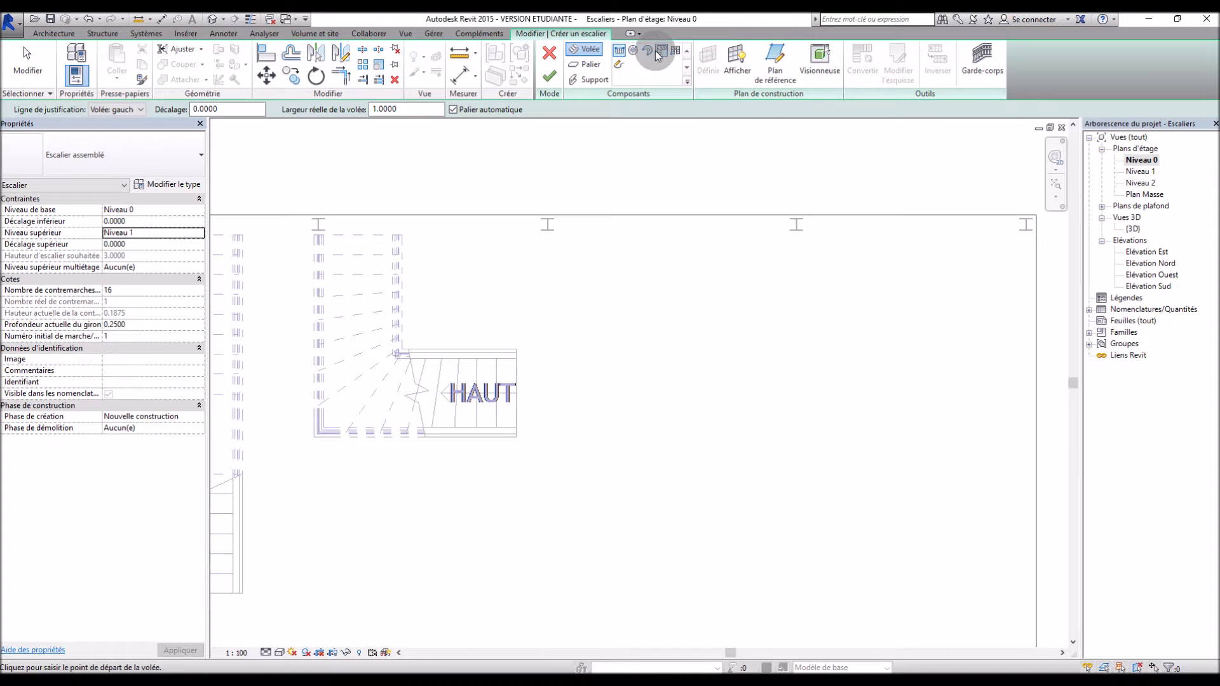
left_click(618, 53)
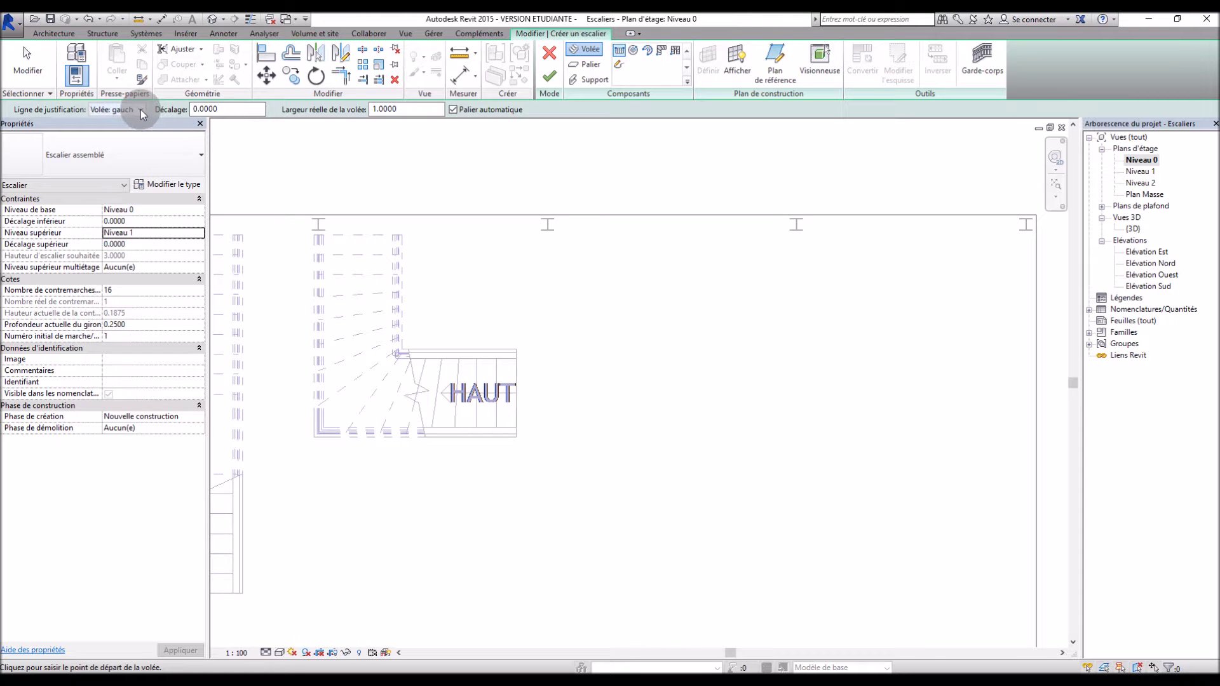
left_click(836, 431)
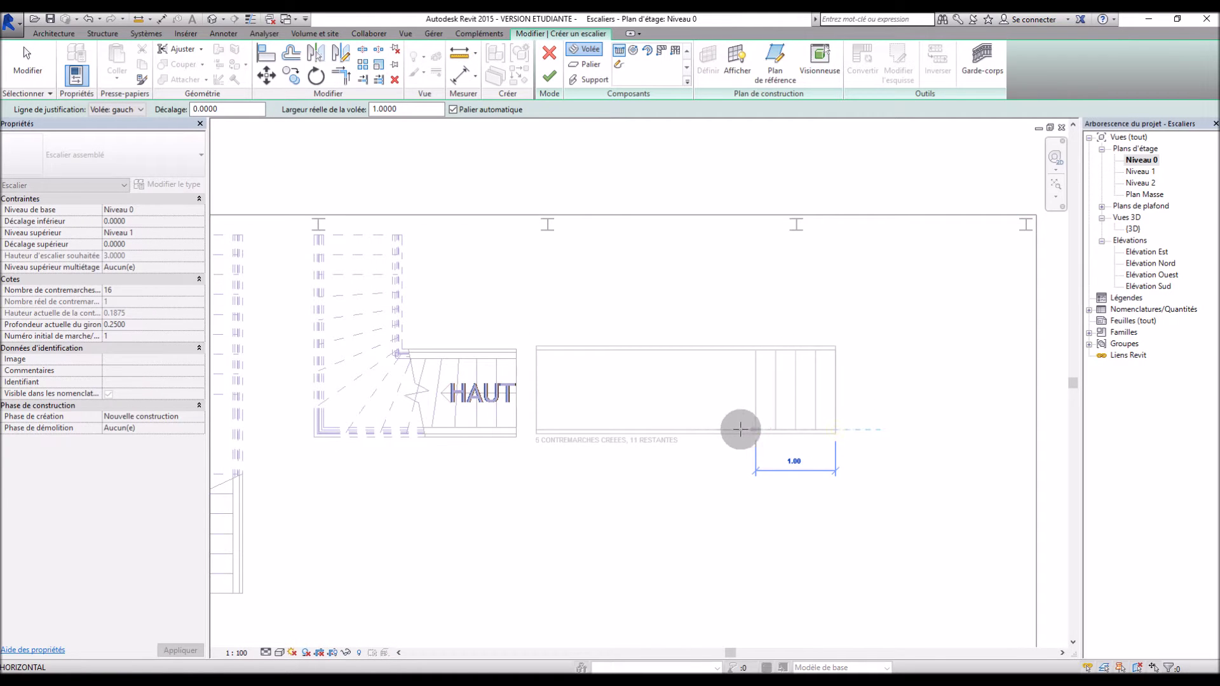
left_click(704, 431)
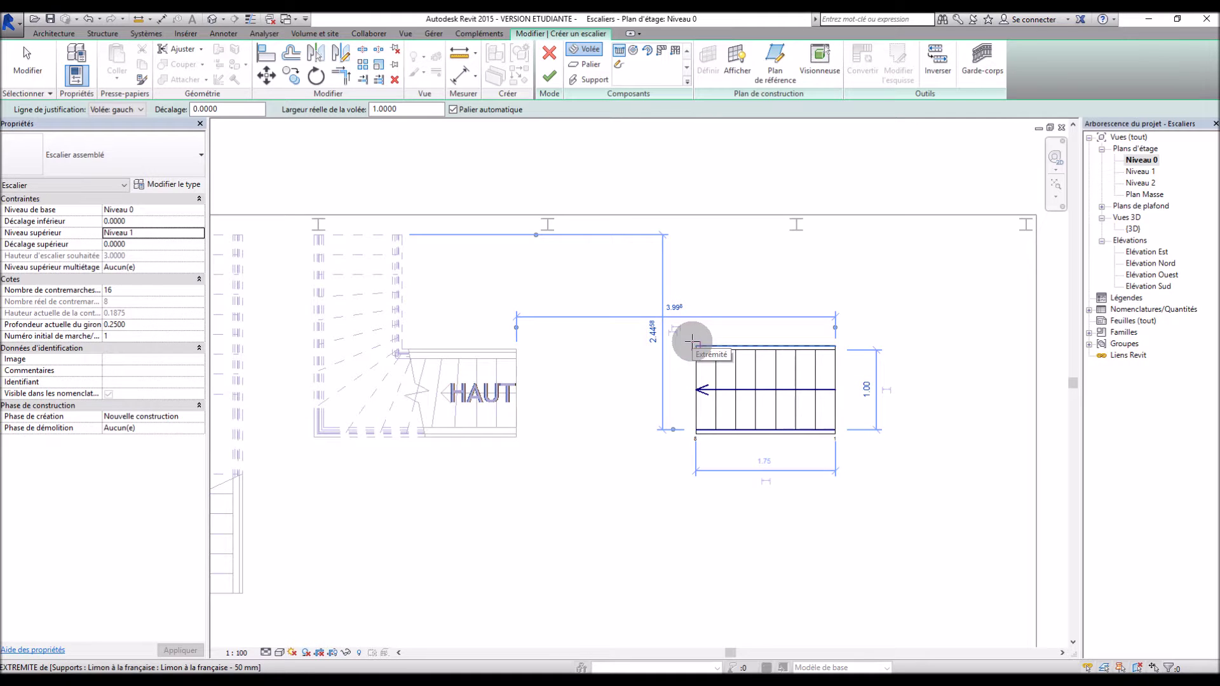
Add a perpendicular second run towards the slab with an automatic corner landing, completing 16 risers, then finish the stair and check it in 3D
left_click(615, 346)
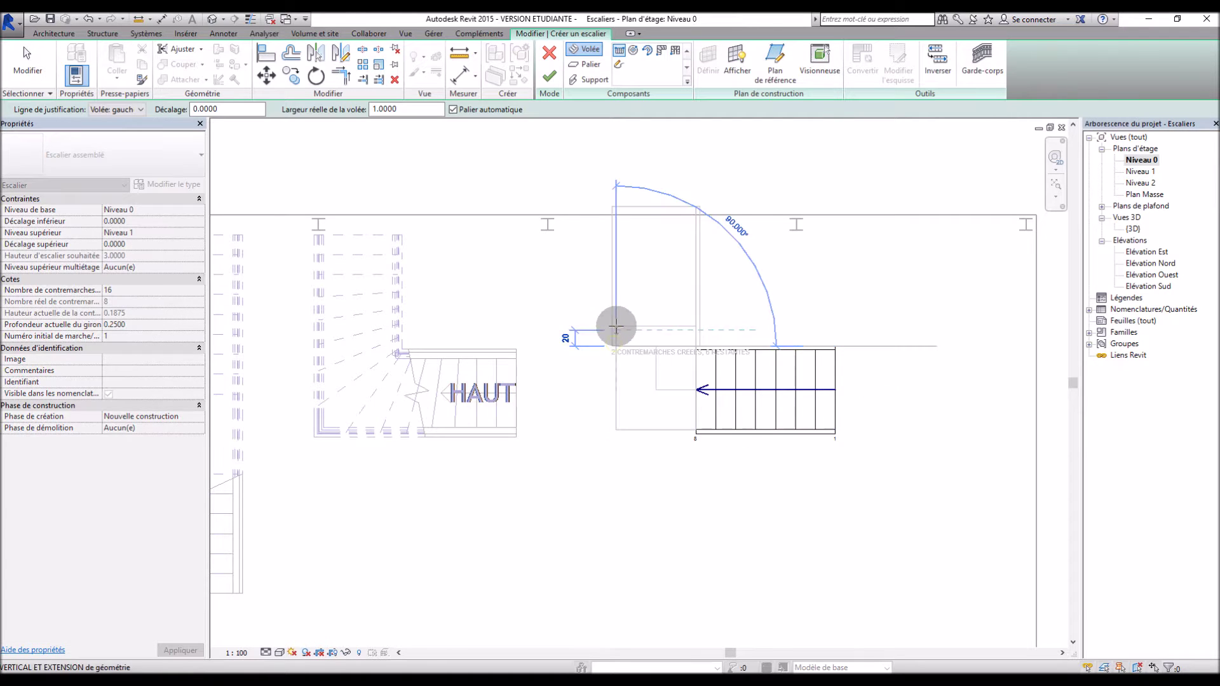
left_click(616, 204)
key("Escape")
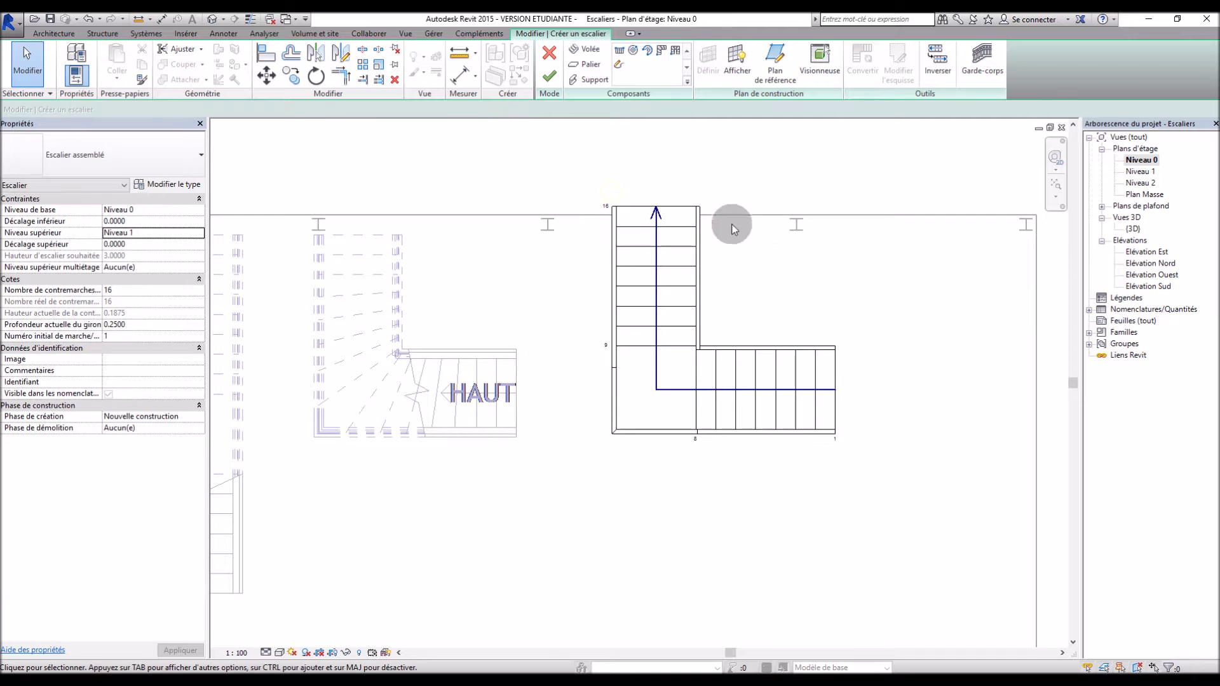
left_click(549, 78)
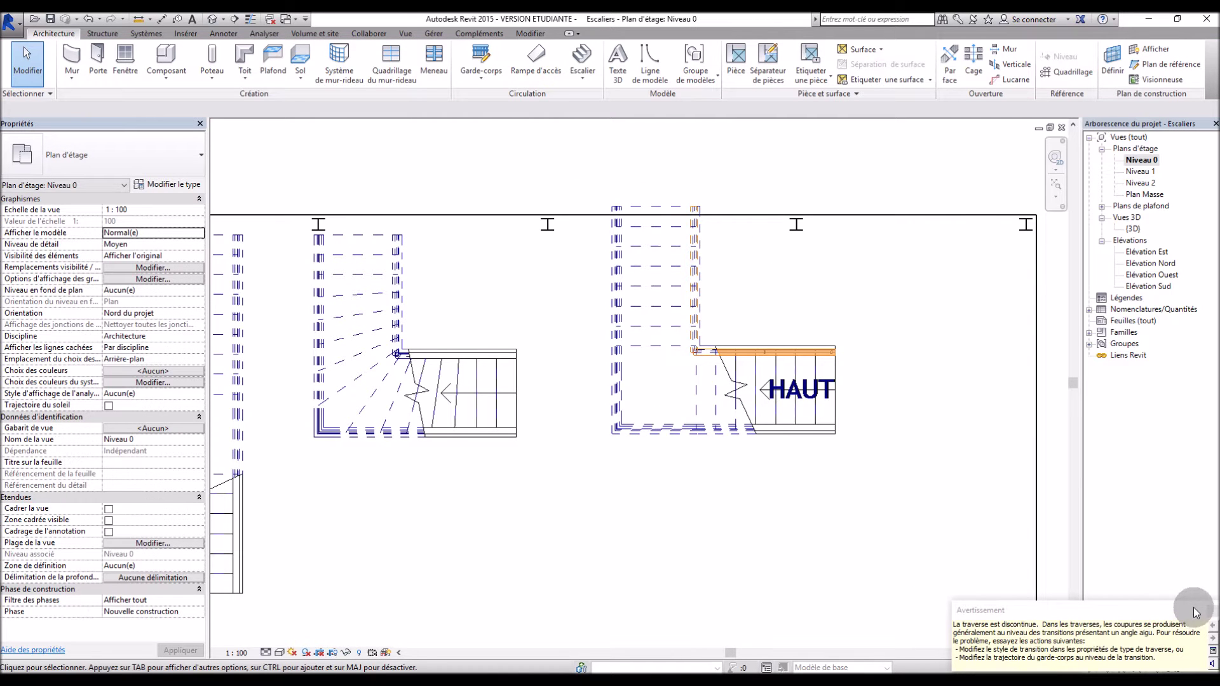
left_click(1214, 613)
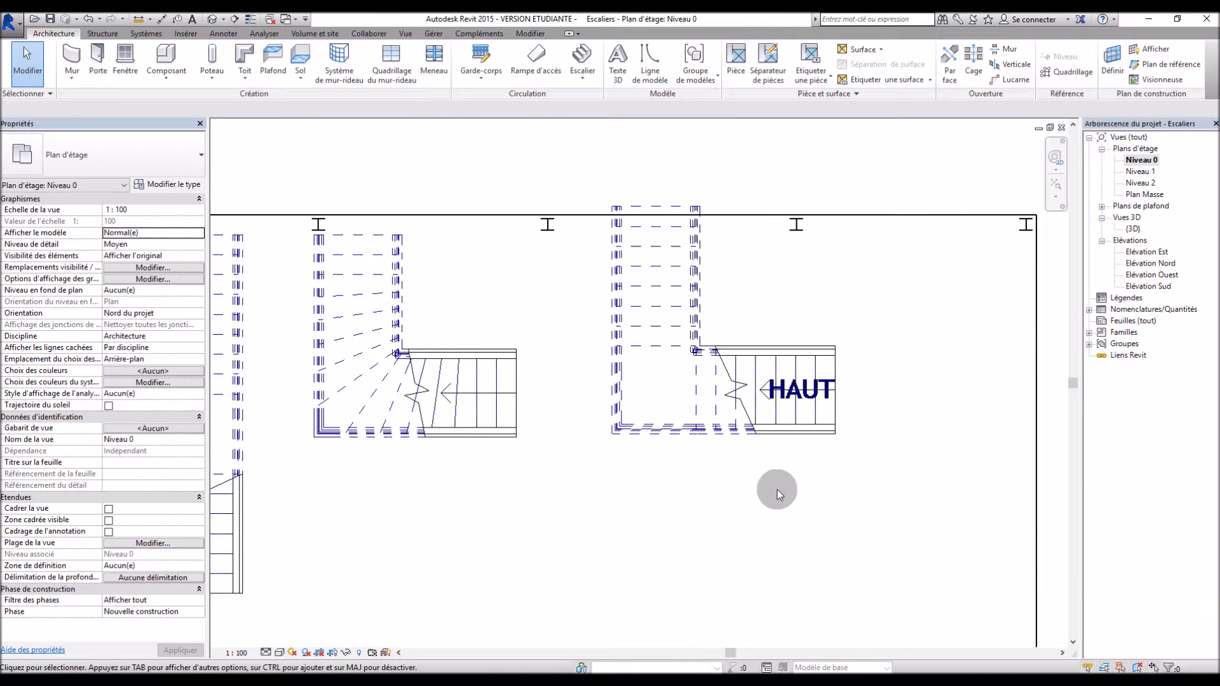
double_click(1129, 228)
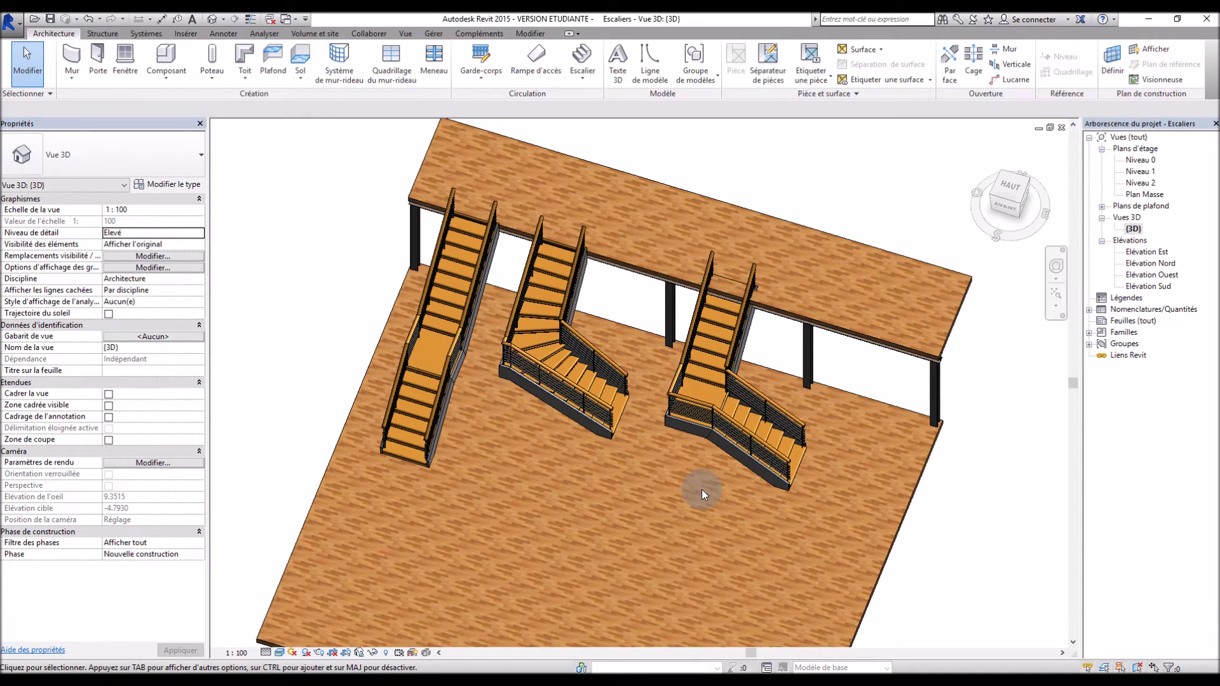
scroll(703, 466, "up", 6)
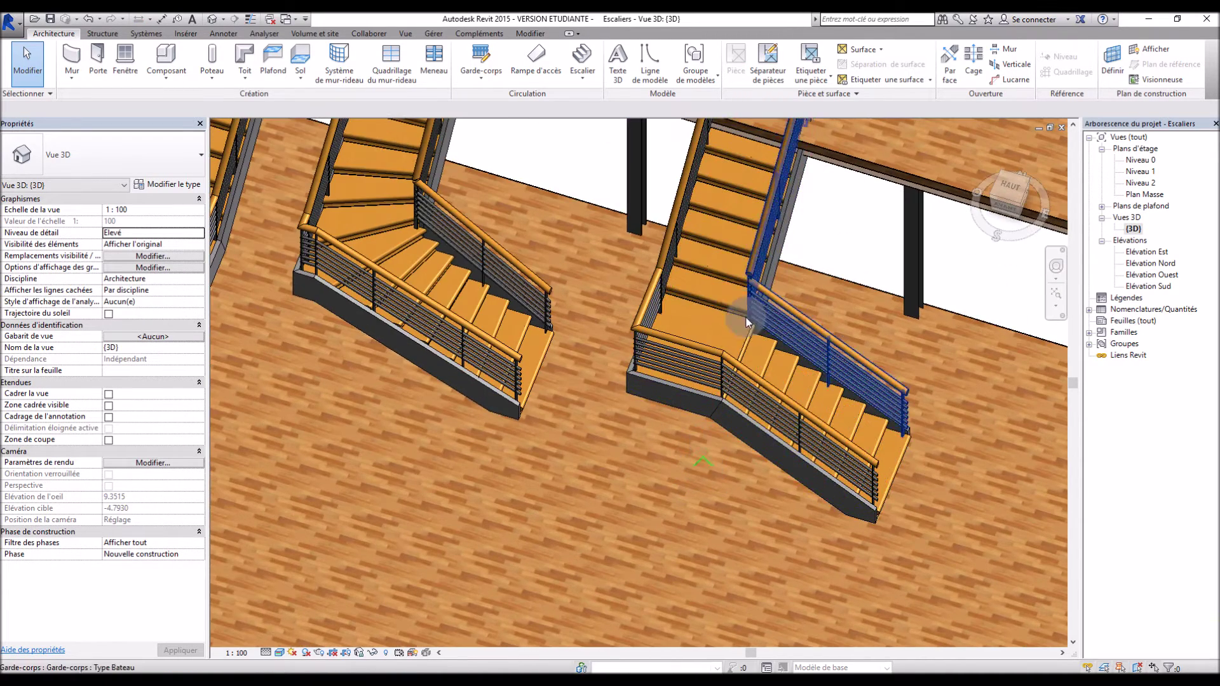
scroll(746, 322, "up", 4)
scroll(750, 261, "down", 3)
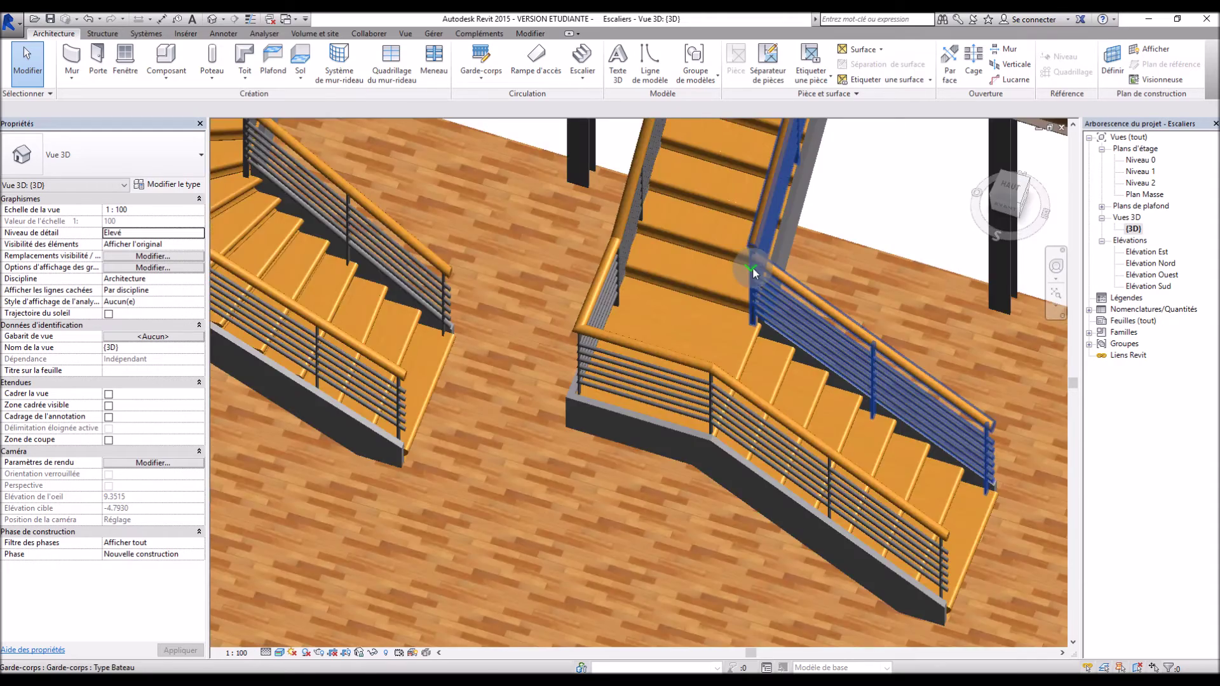
scroll(752, 267, "down", 5)
In the Niveau 0 plan, move the new landing stair straight back from the column row
double_click(1139, 160)
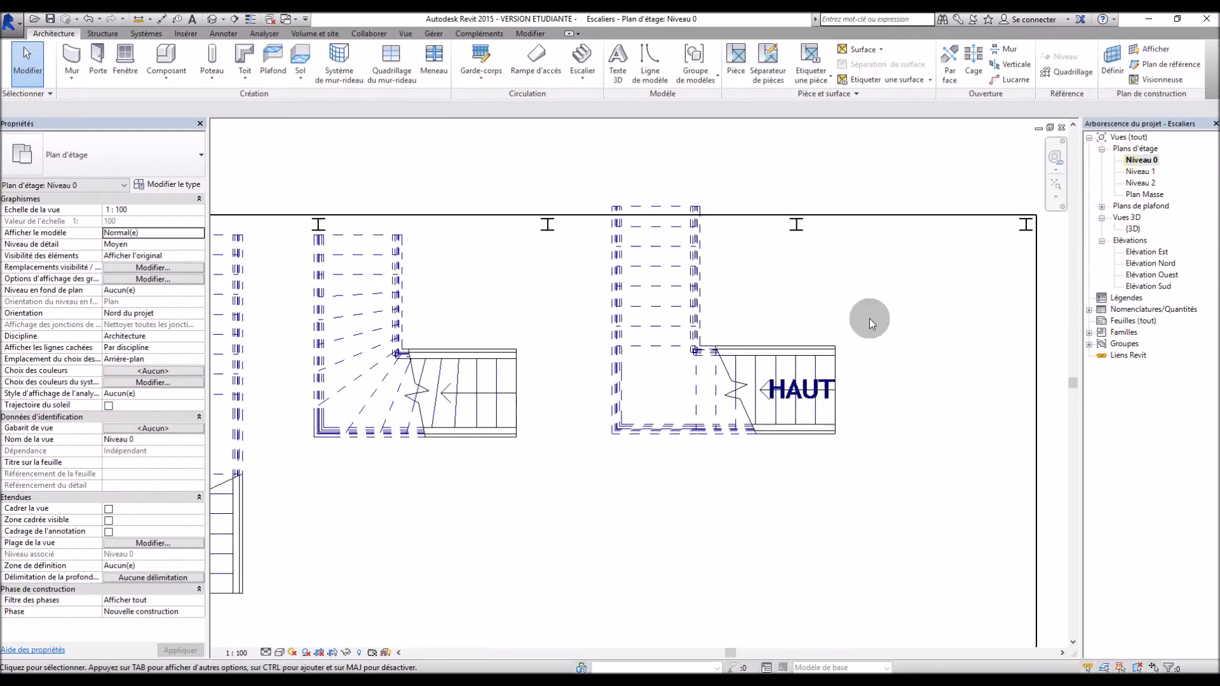
left_click(700, 391)
left_click_drag(693, 387, 698, 490)
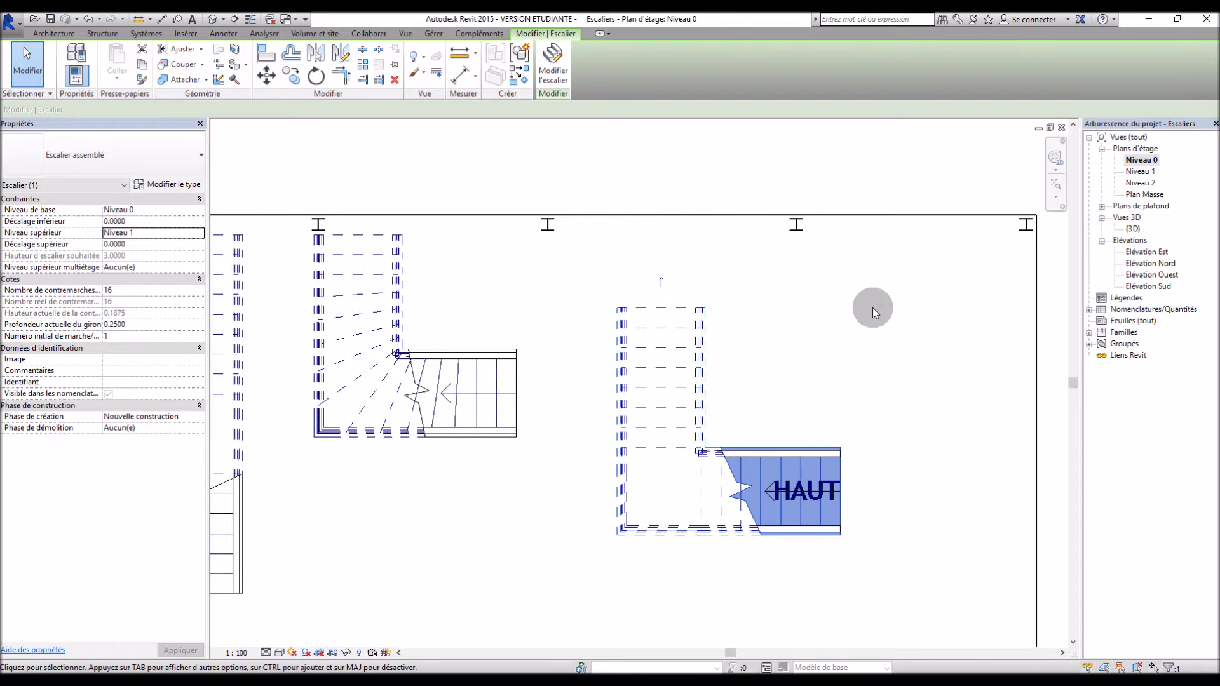
Edit the landing stair and move its upper run towards the slab, lengthening the landing to about 1.40 m, then finish
left_click(872, 308)
left_click(671, 463)
left_click(558, 51)
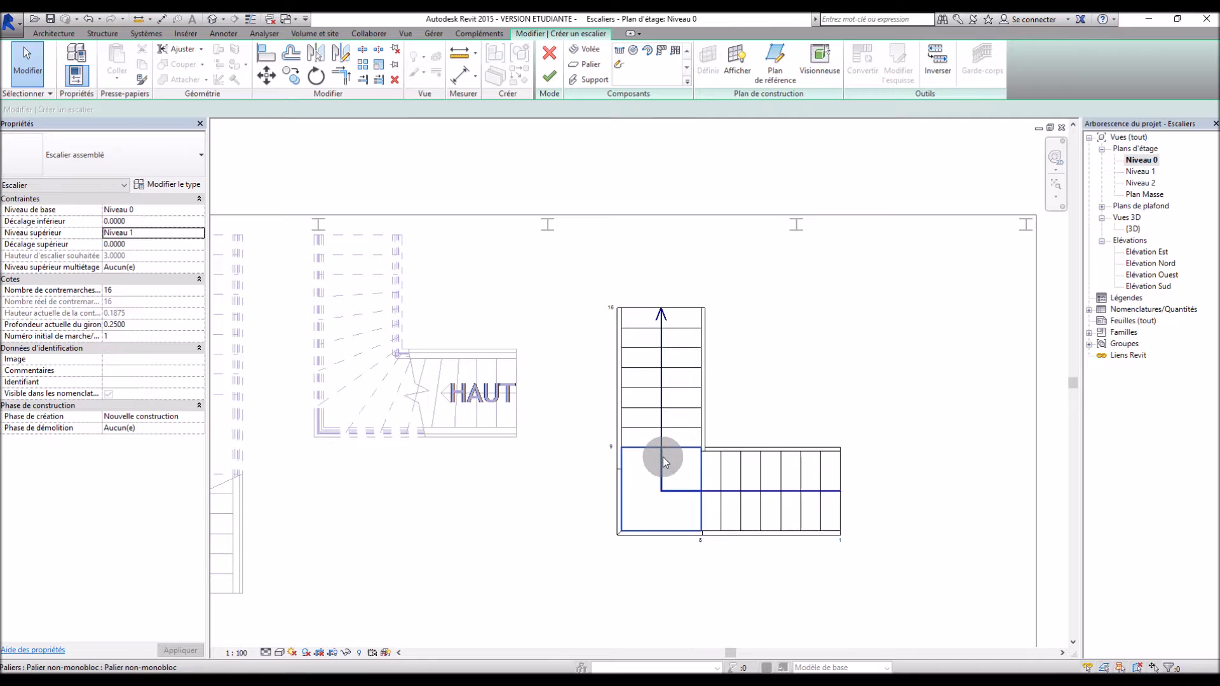
left_click(653, 438)
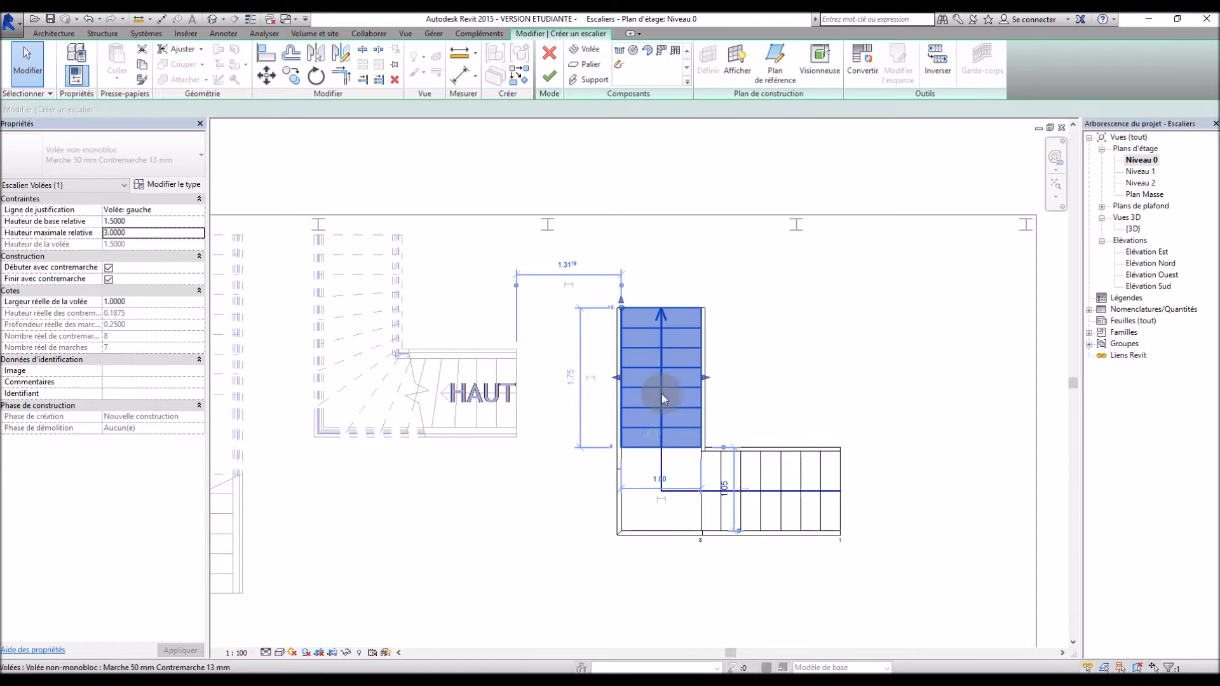
left_click(647, 342)
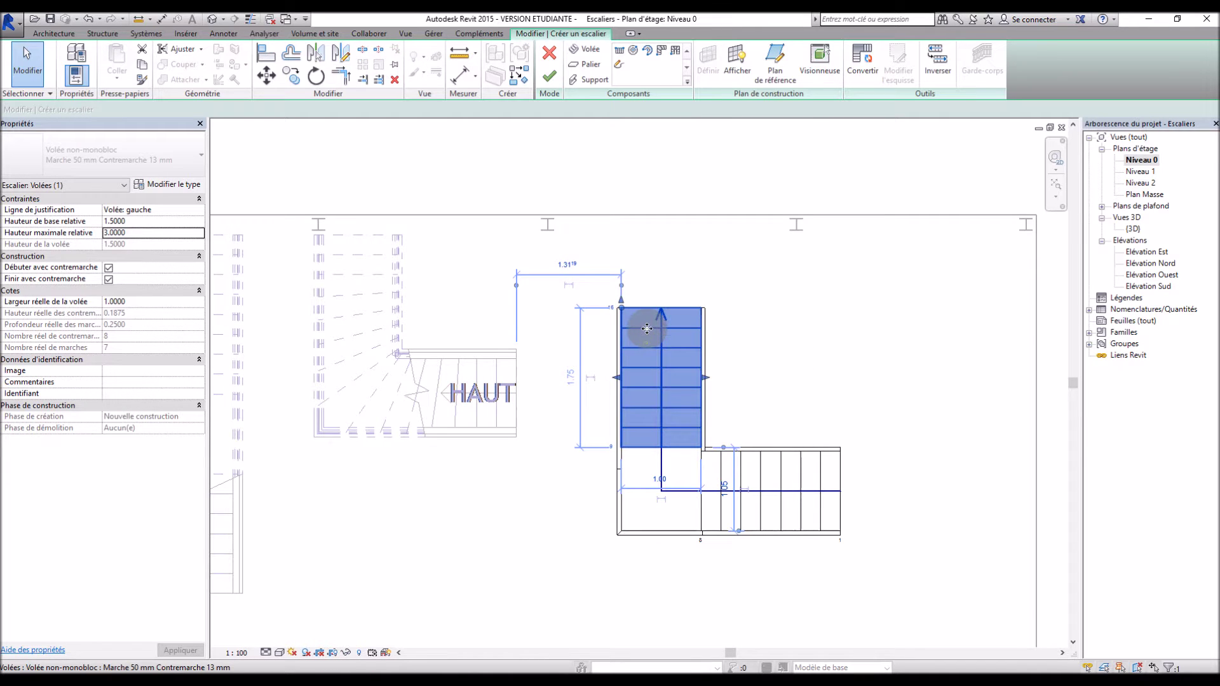
left_click_drag(648, 324, 653, 306)
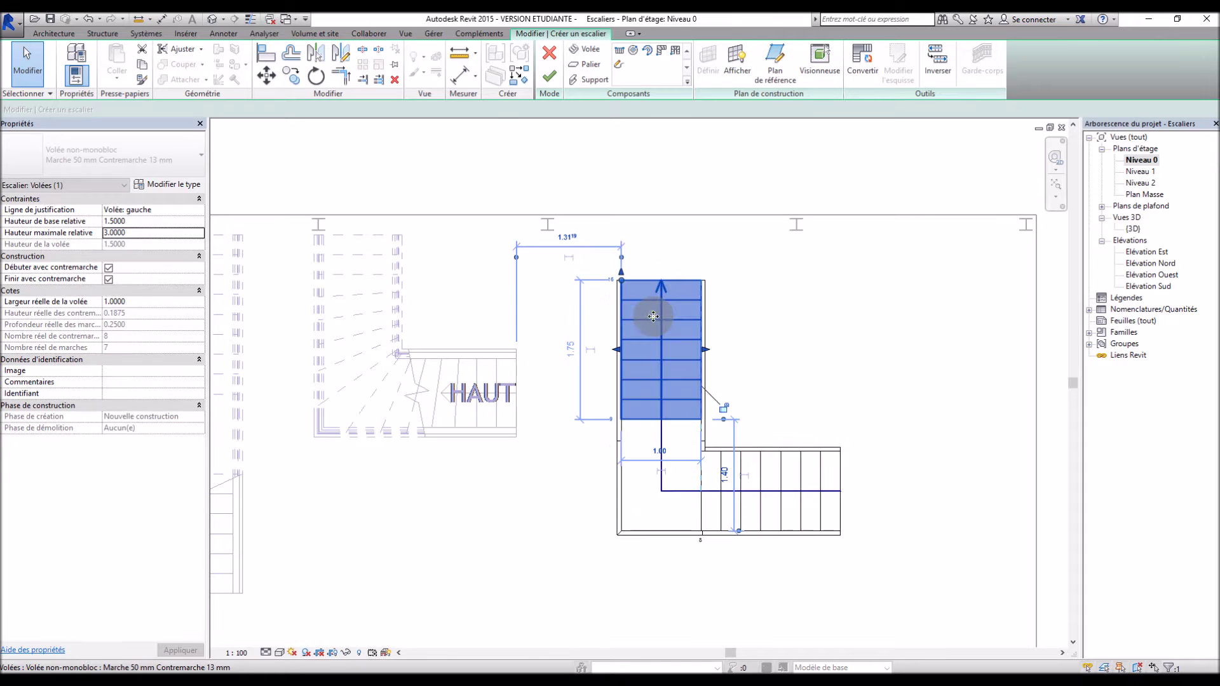
left_click(549, 77)
left_click(779, 334)
Examine in 3D how the landing stair's upper run and lengthened landing sit relative to the upper slab
double_click(1134, 229)
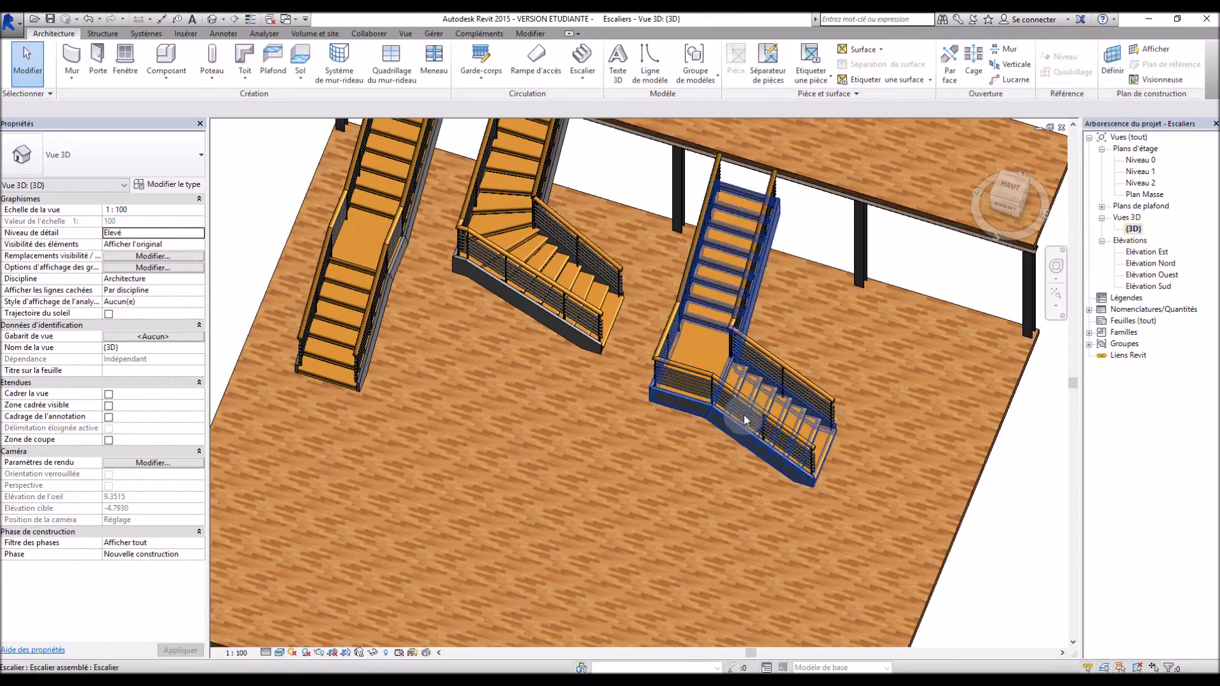
scroll(733, 281, "up", 5)
middle_click_drag(734, 285, 547, 547, "shift")
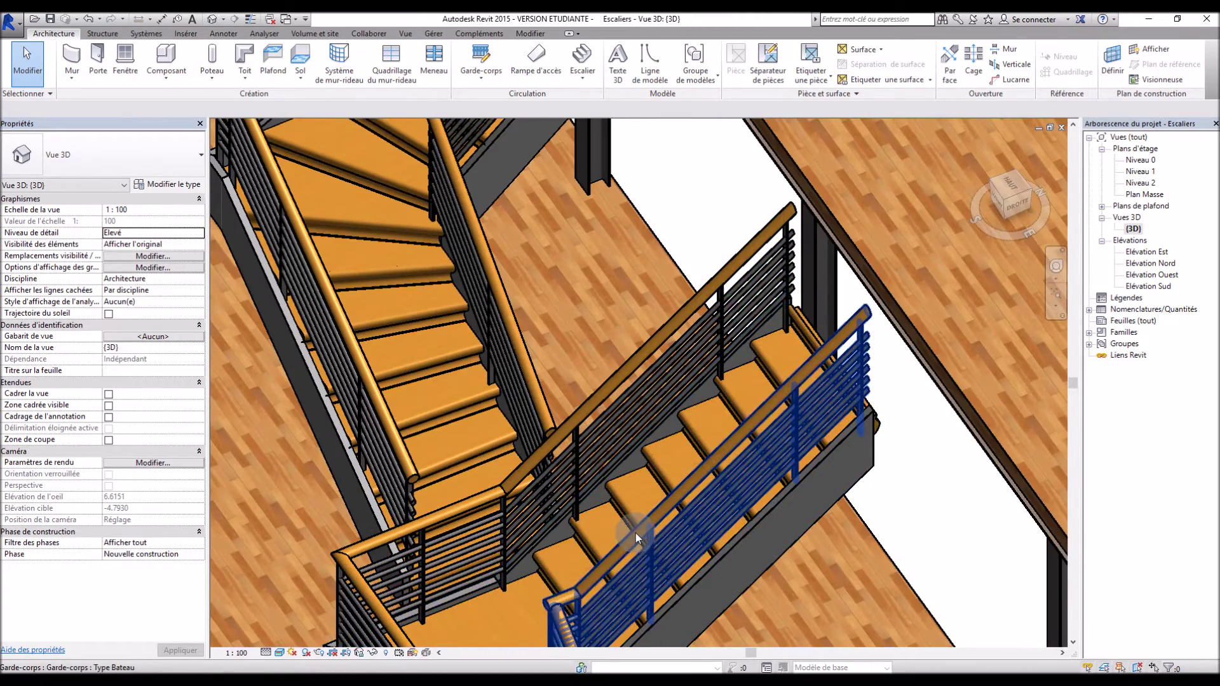
scroll(636, 533, "down", 3)
scroll(604, 597, "up", 4)
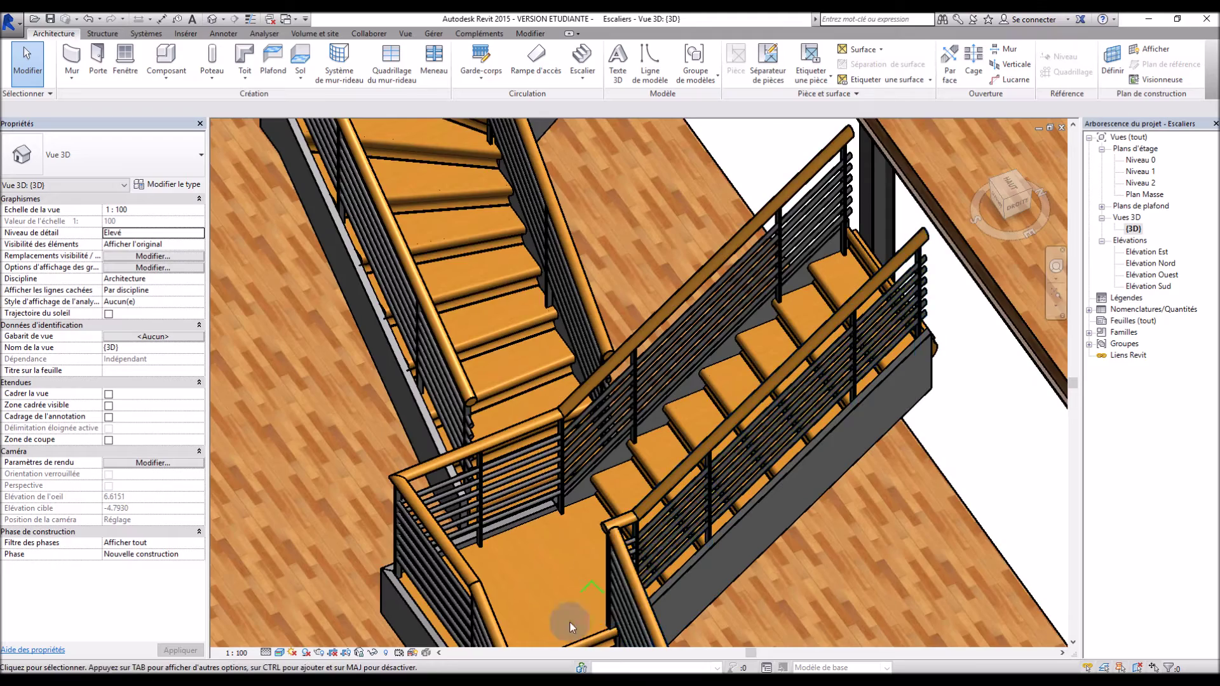
scroll(655, 527, "down", 5)
scroll(635, 538, "down", 2)
middle_click_drag(636, 538, 790, 565, "shift")
scroll(747, 435, "up", 3)
scroll(747, 432, "up", 1)
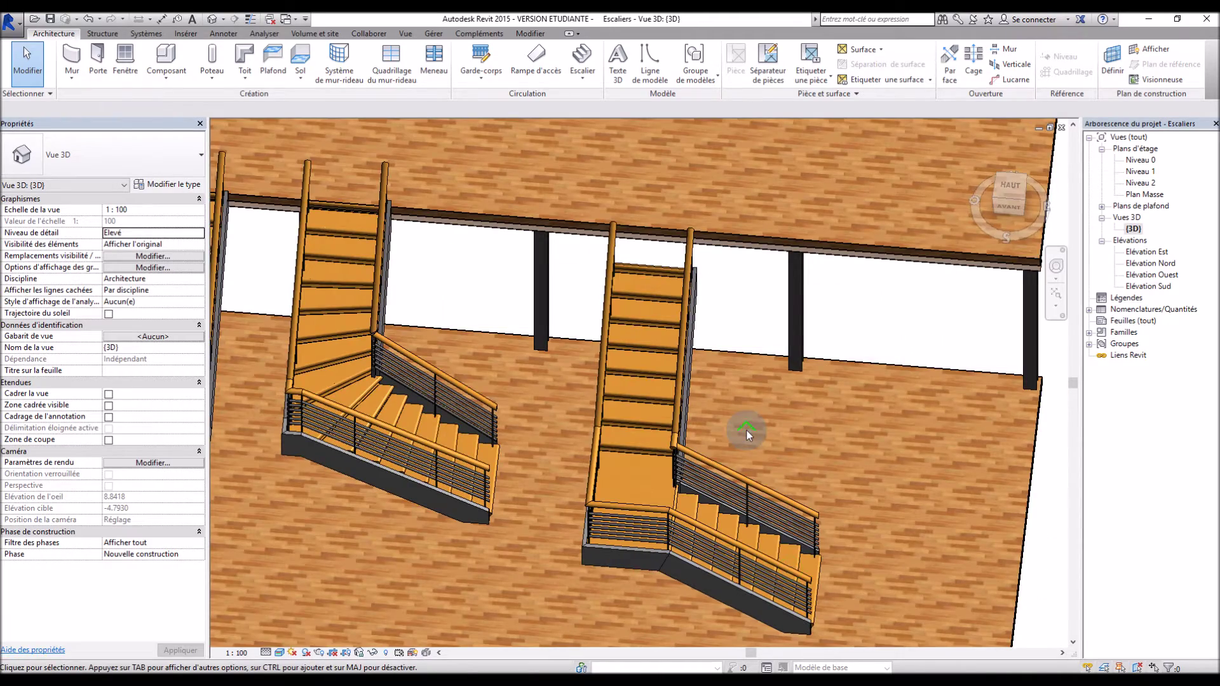
Reopen the landing stair for editing in 3D, restore the upper run's original position and finish
double_click(773, 474)
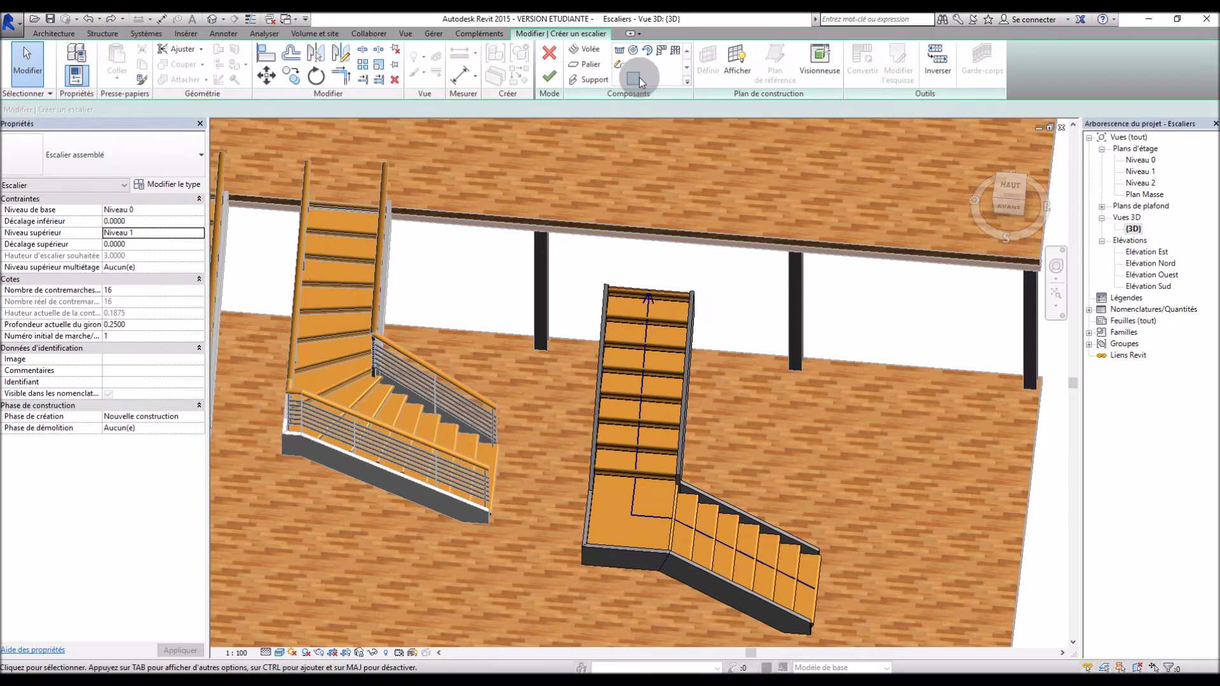
left_click(549, 76)
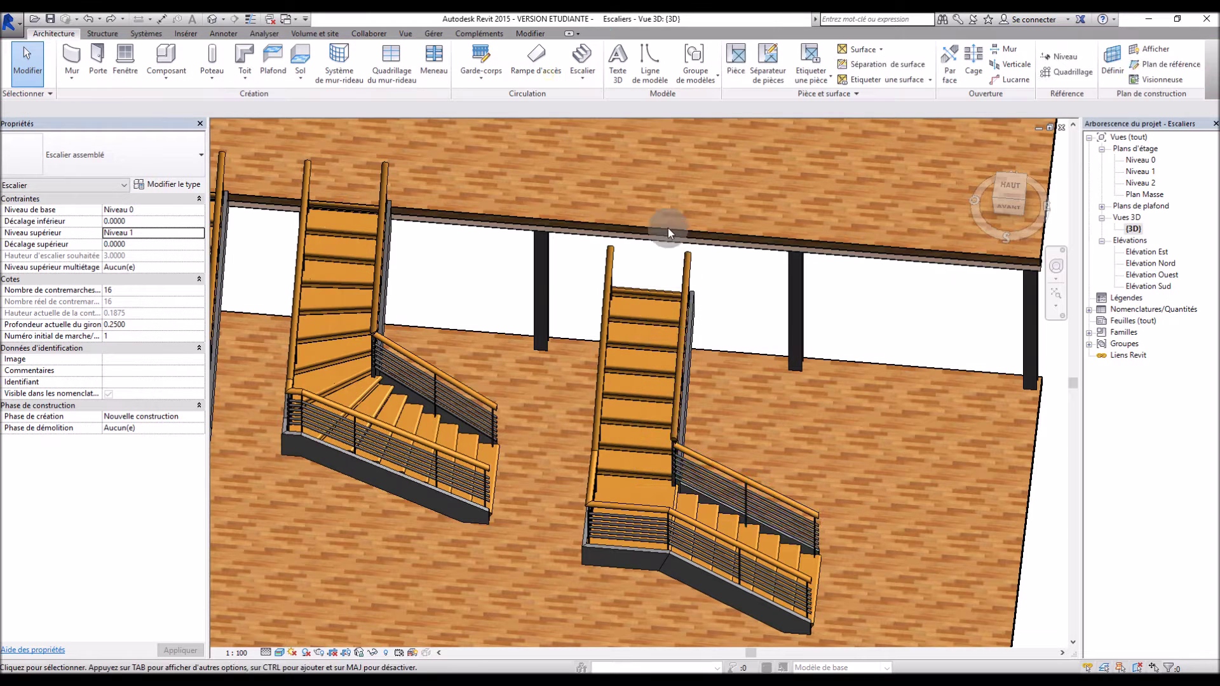
In the Niveau 1 plan, move the landing stair's upper run to the slab edge and sideways towards the winder stair, finish and check in 3D
double_click(1144, 171)
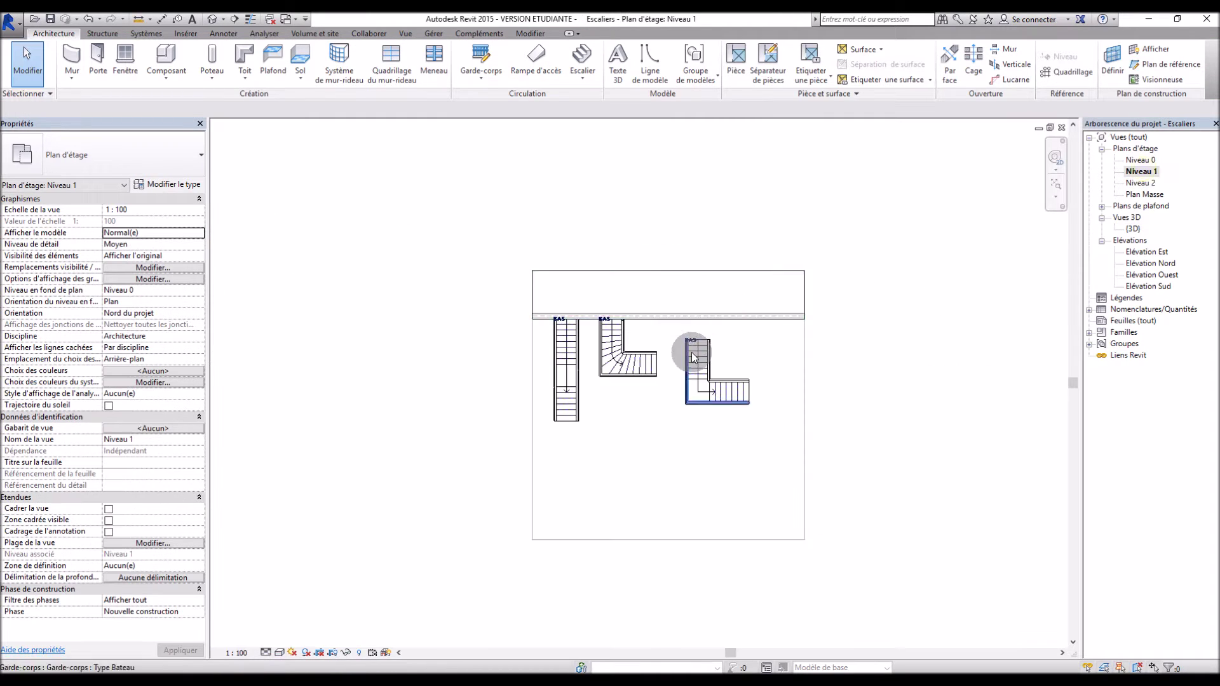
scroll(701, 360, "up", 3)
left_click(680, 365)
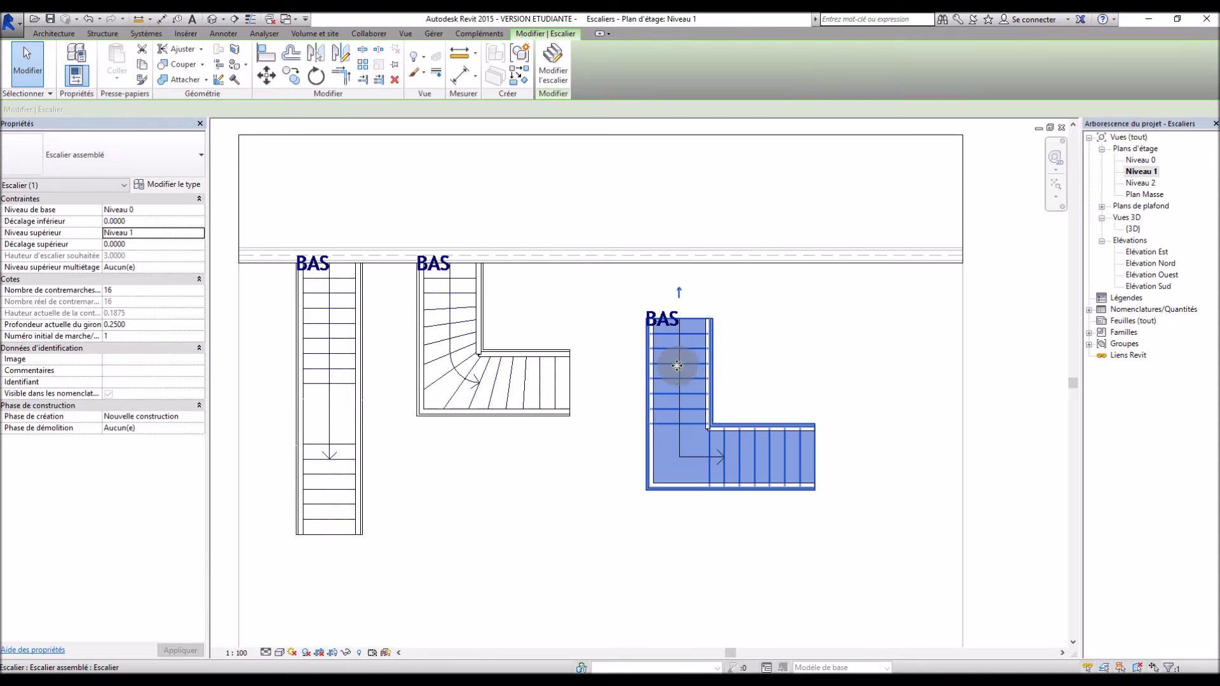
left_click(553, 64)
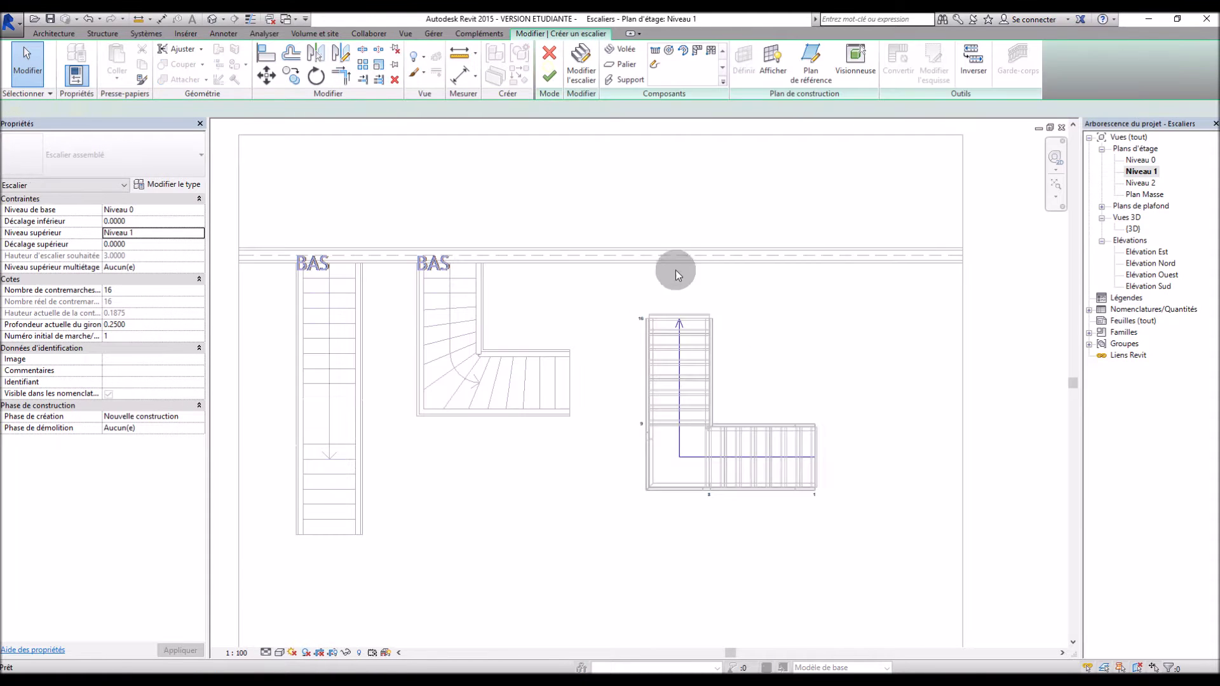
left_click(692, 329)
left_click_drag(691, 327, 691, 261)
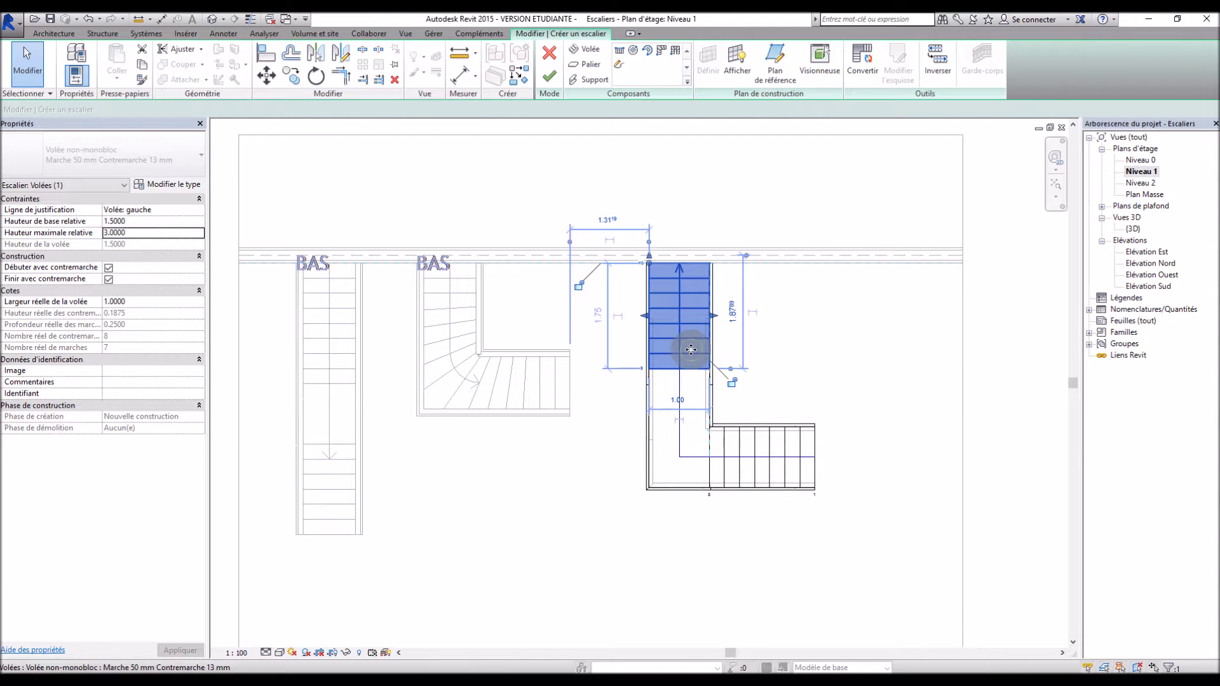
mouse_move(667, 351)
left_mouse_down()
mouse_move(632, 349)
mouse_move(651, 351)
left_mouse_up()
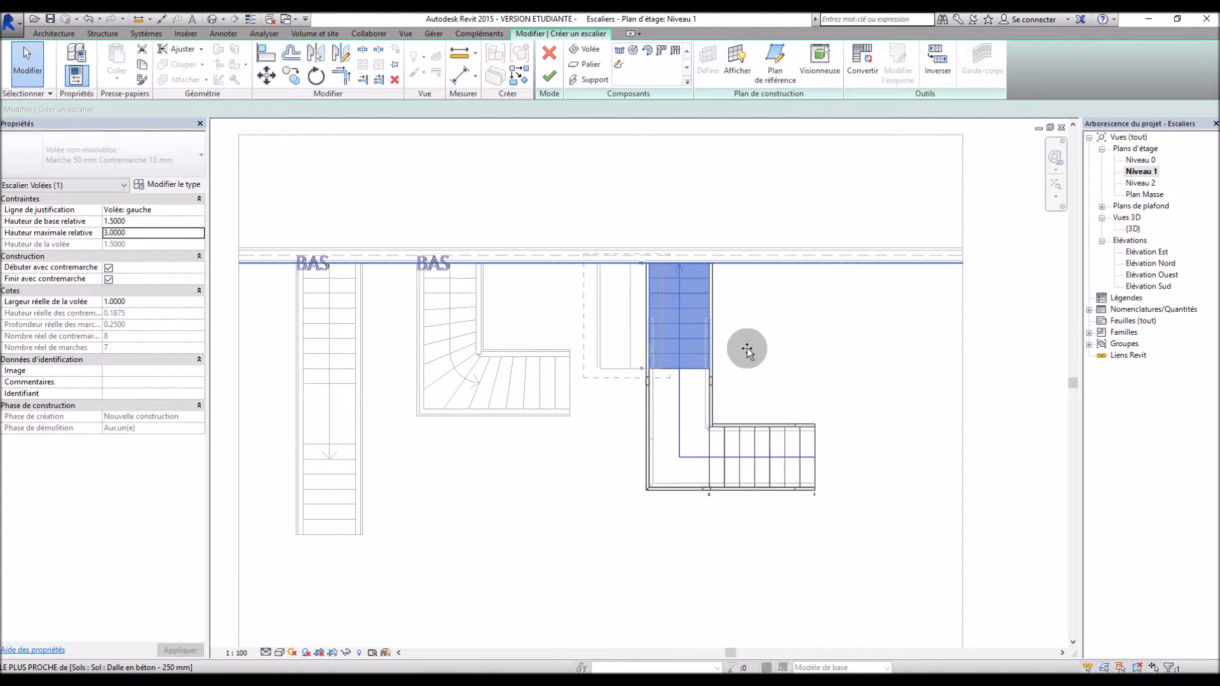
left_click(549, 88)
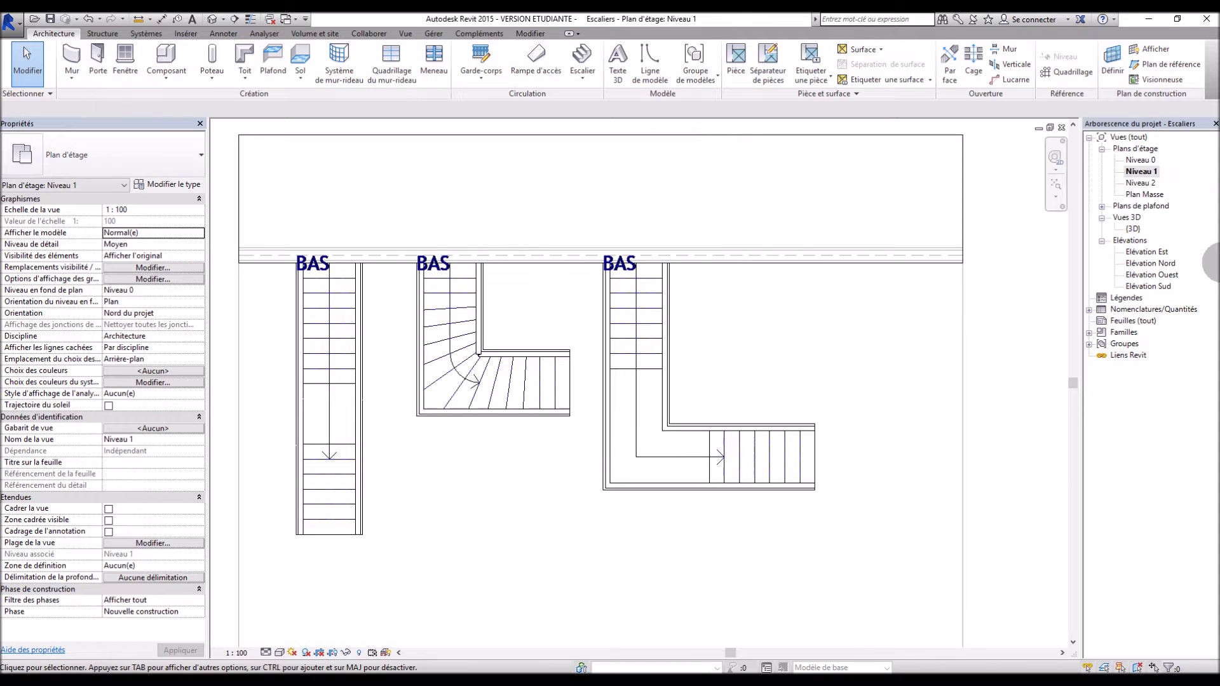
double_click(1133, 229)
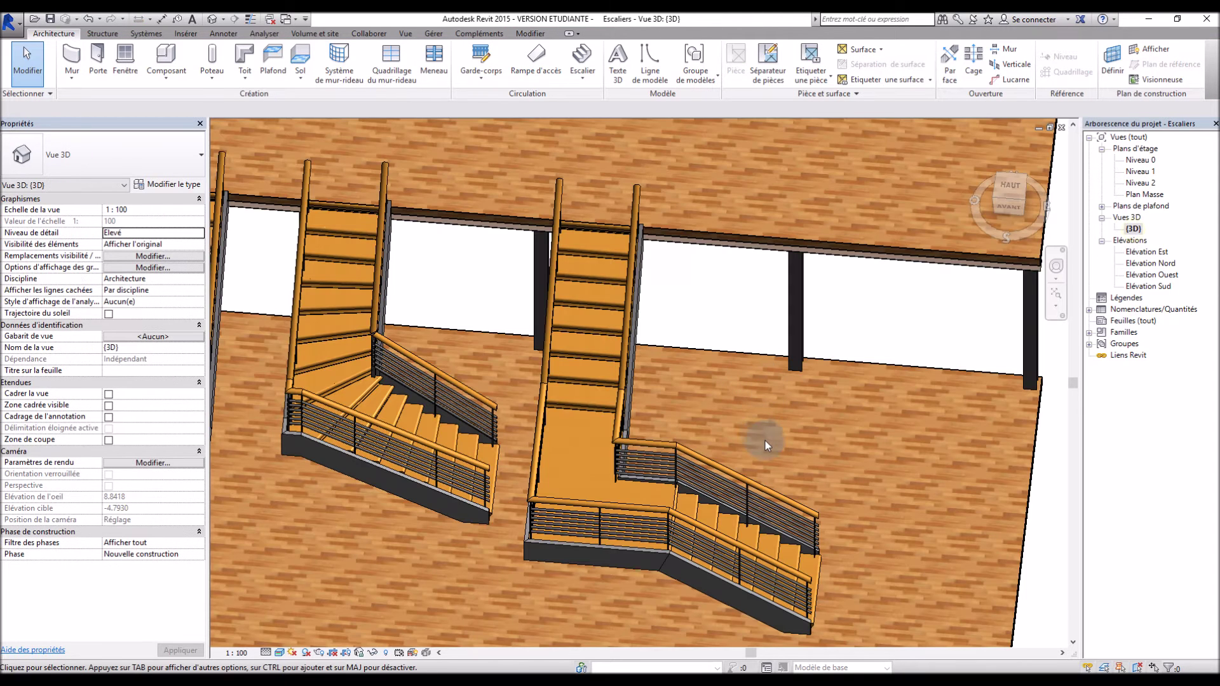
scroll(767, 439, "down", 3)
scroll(715, 456, "up", 3)
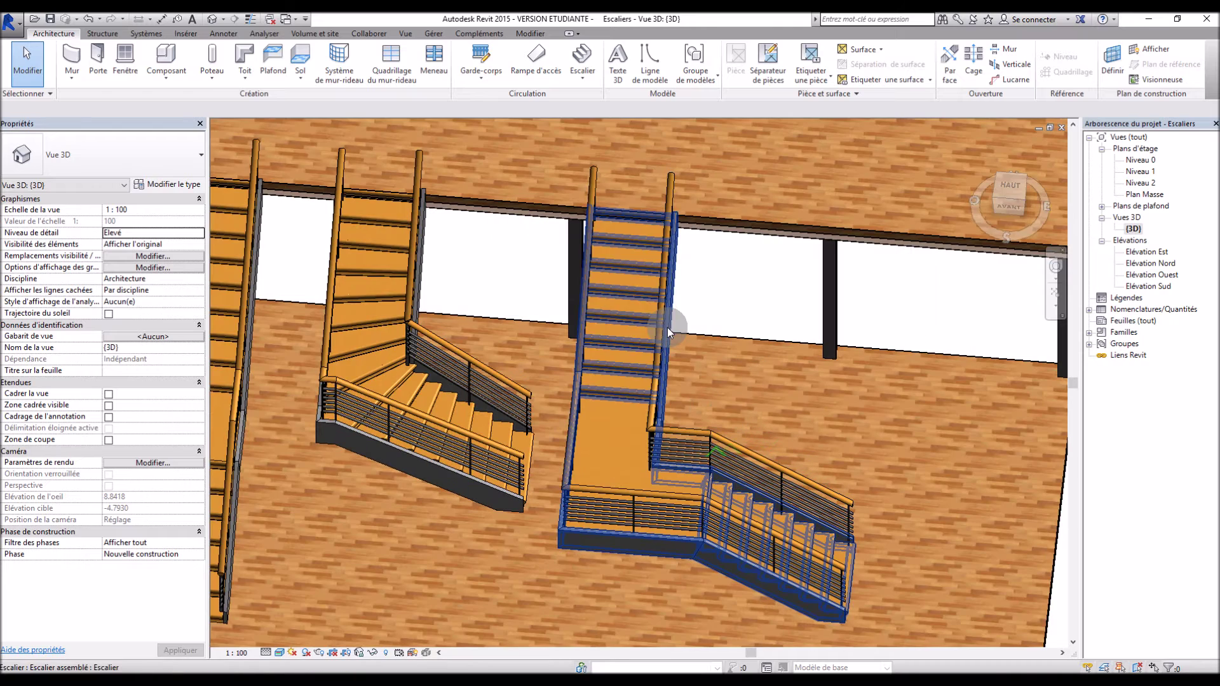
Edit the landing stair in the Niveau 0 plan and pull the landing's lower-run edge back in line with the upper run's inner side
double_click(1141, 160)
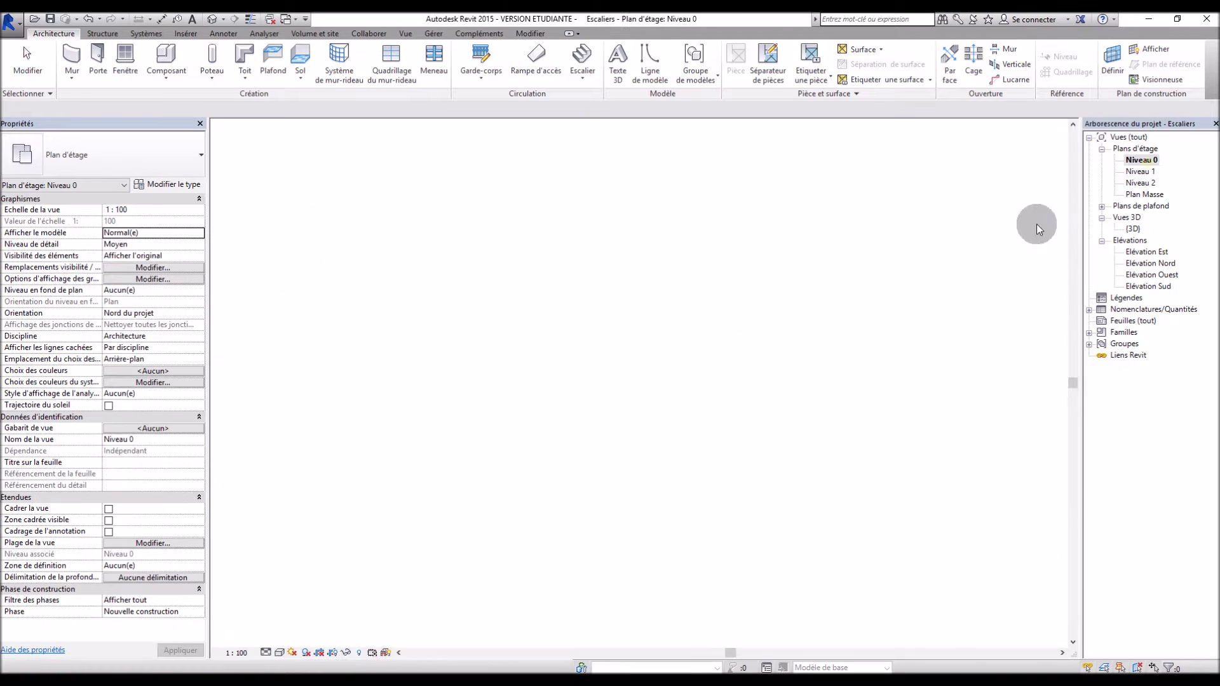
left_click(618, 386)
left_click(598, 452)
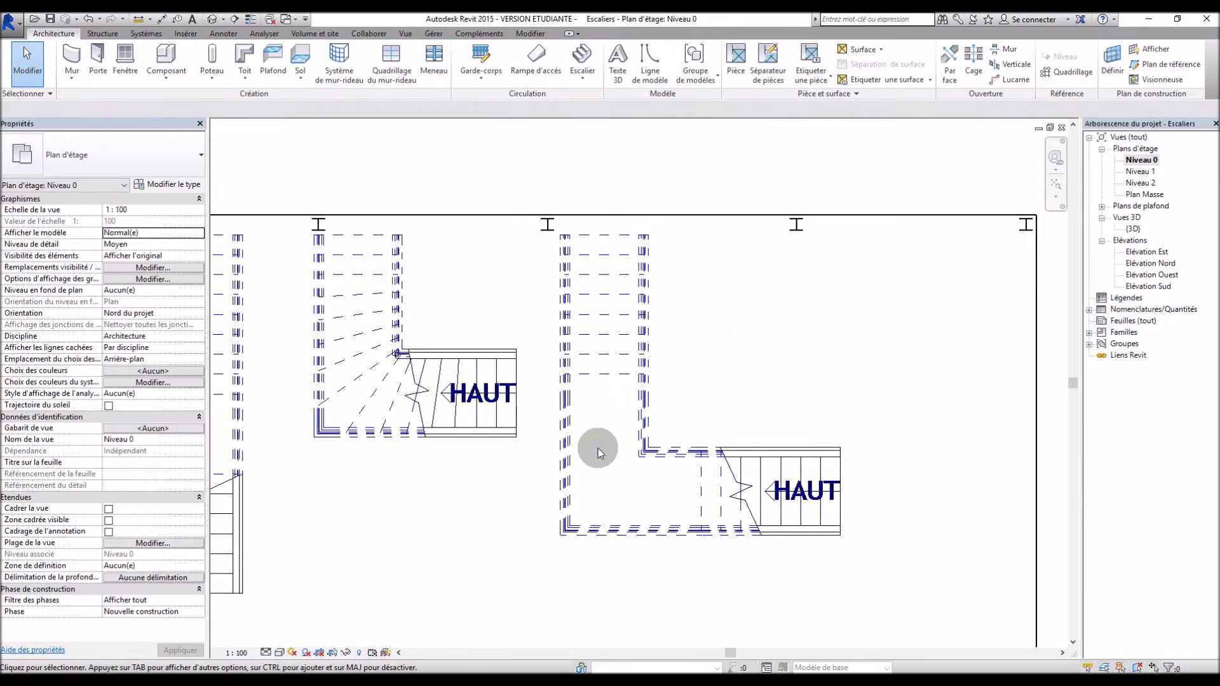
left_click(630, 482)
left_click(638, 487)
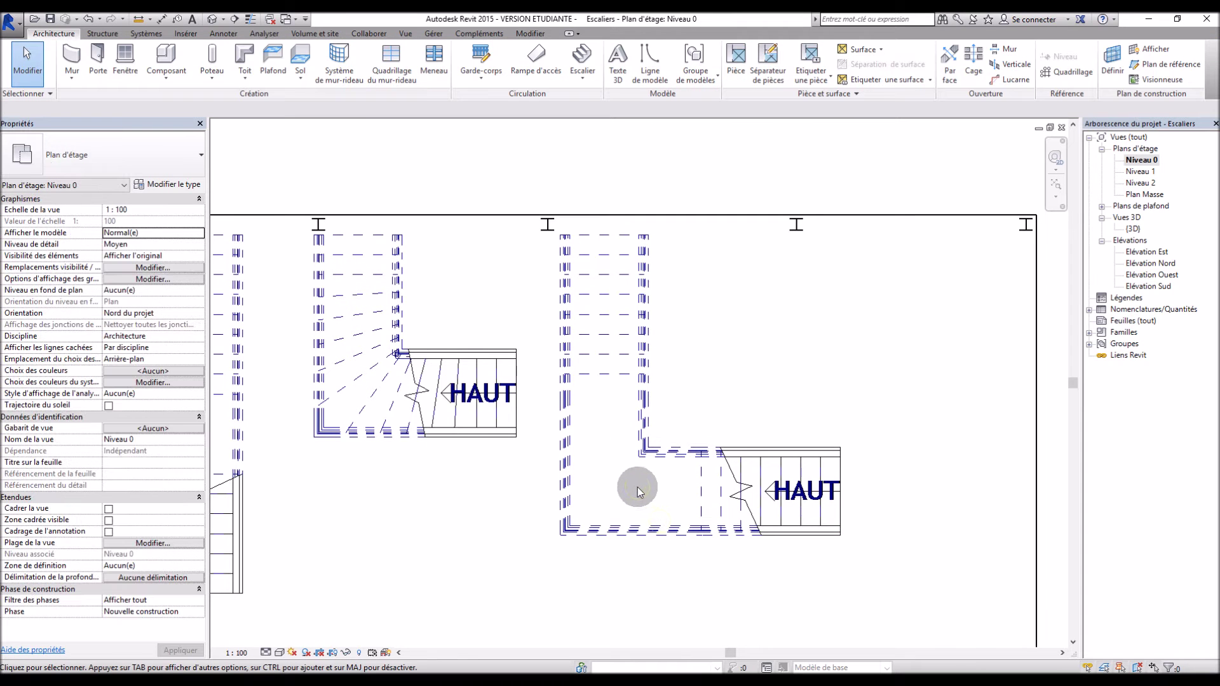
left_click(632, 425)
left_click(623, 428)
double_click(612, 410)
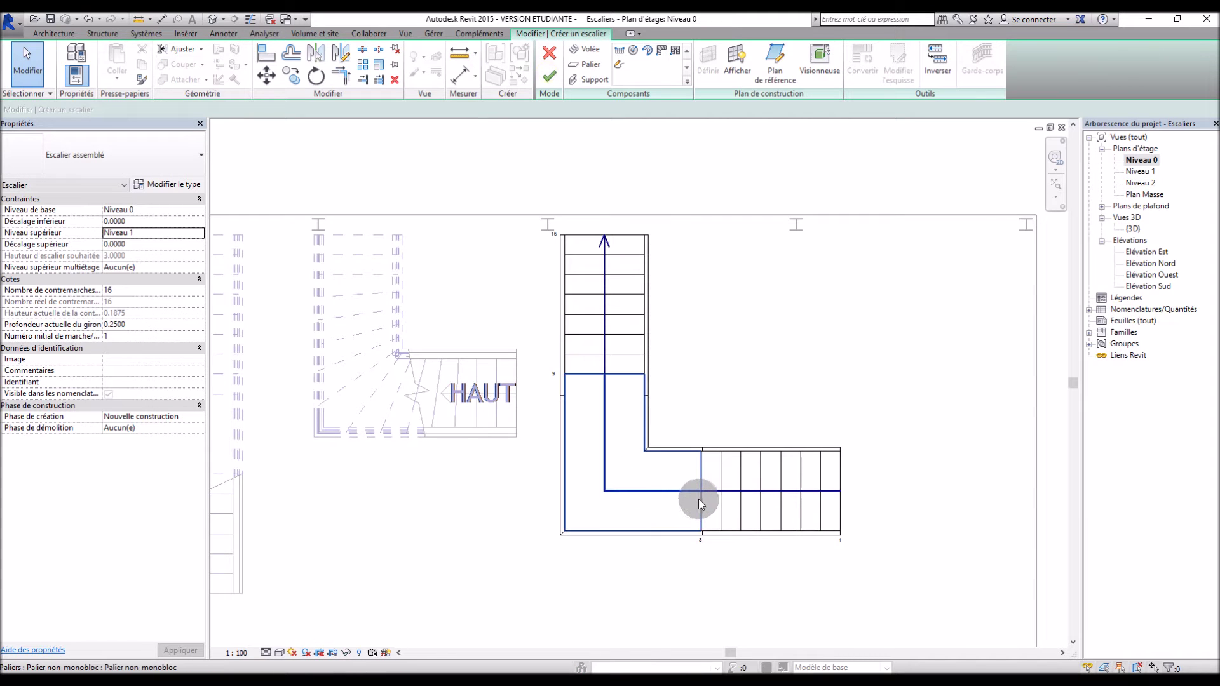
left_click(700, 498)
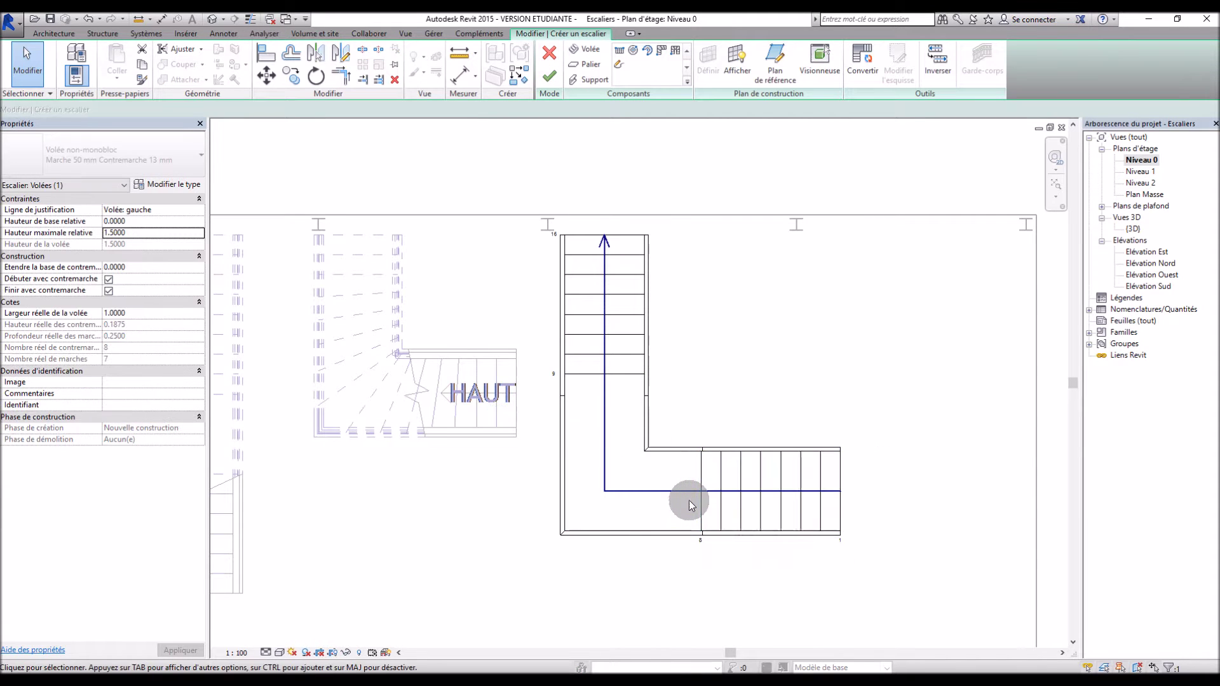
left_click(696, 498)
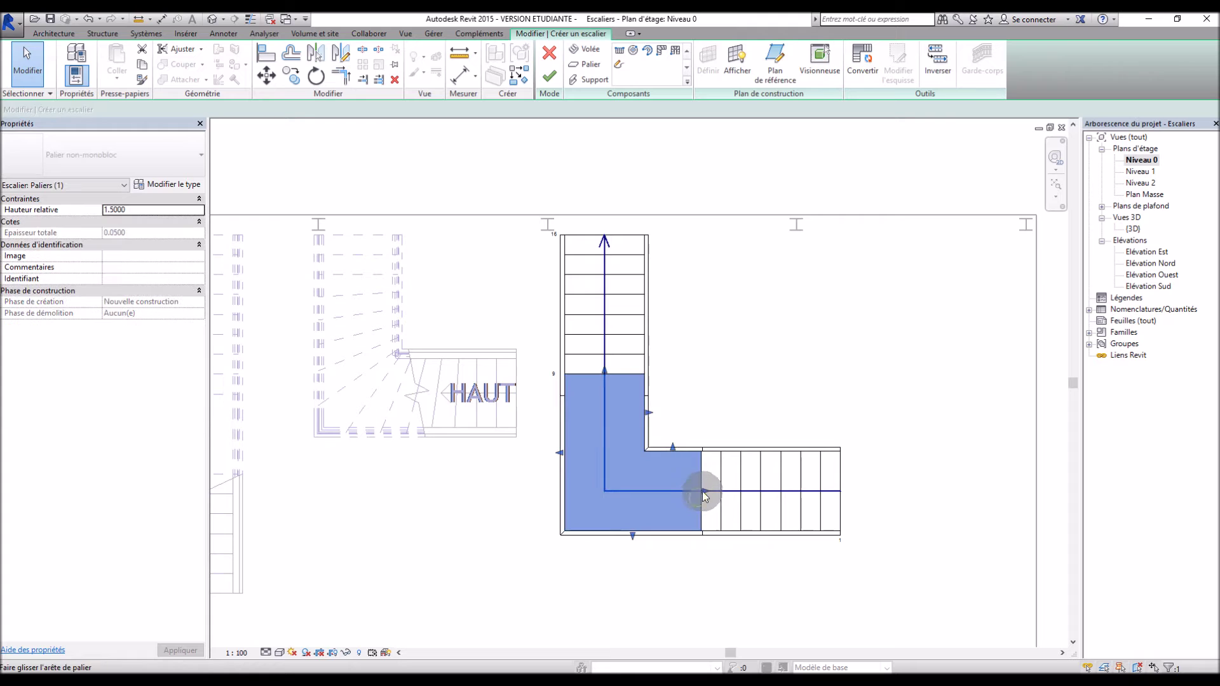
left_click_drag(705, 496, 648, 490)
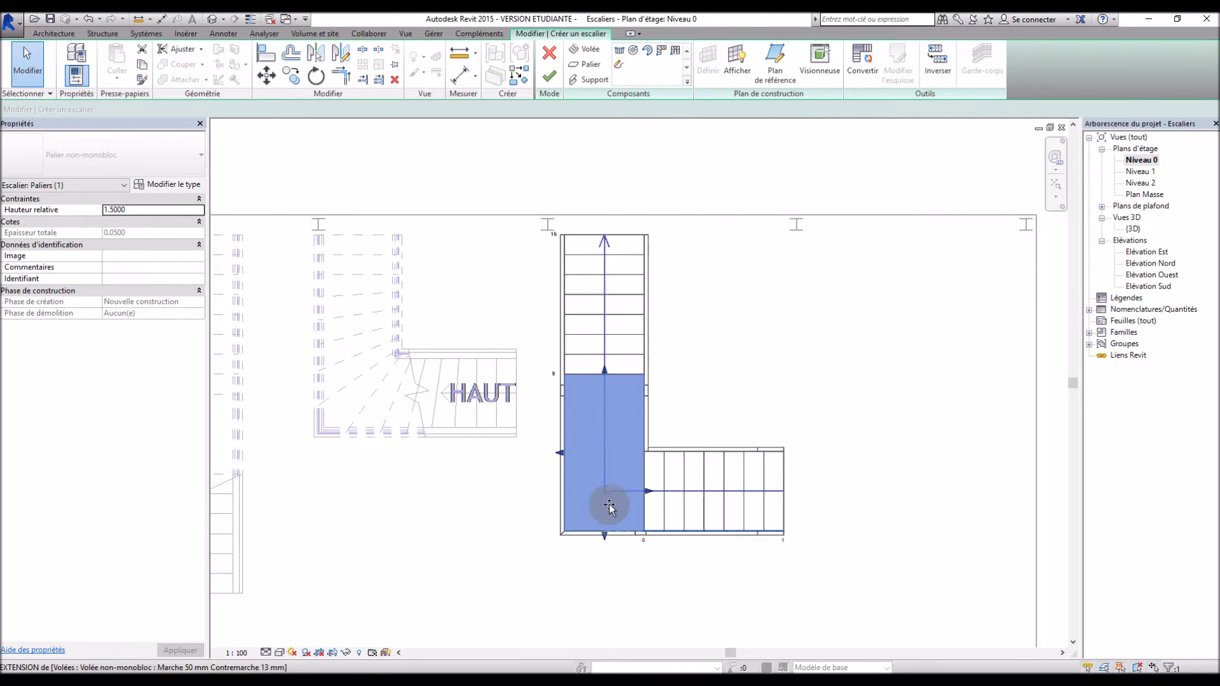
left_click_drag(609, 481, 608, 439)
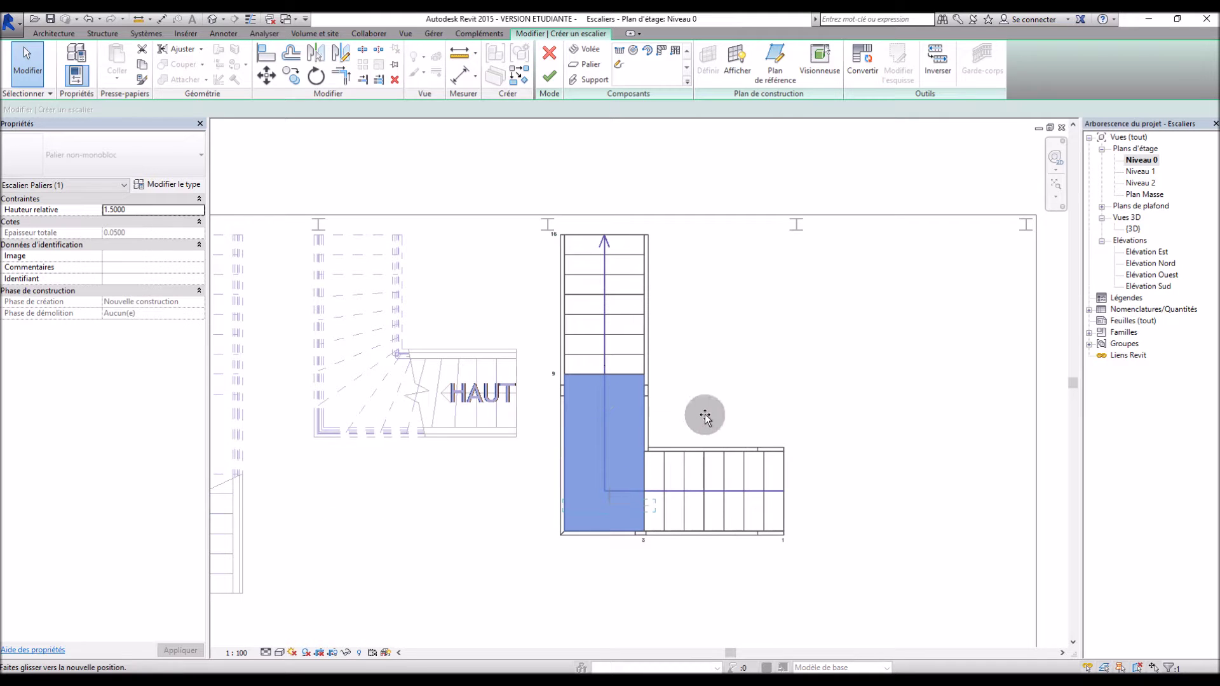
Move the lower run towards the slab until the landing is 1.00 m deep, then finish the stair
left_click(669, 486)
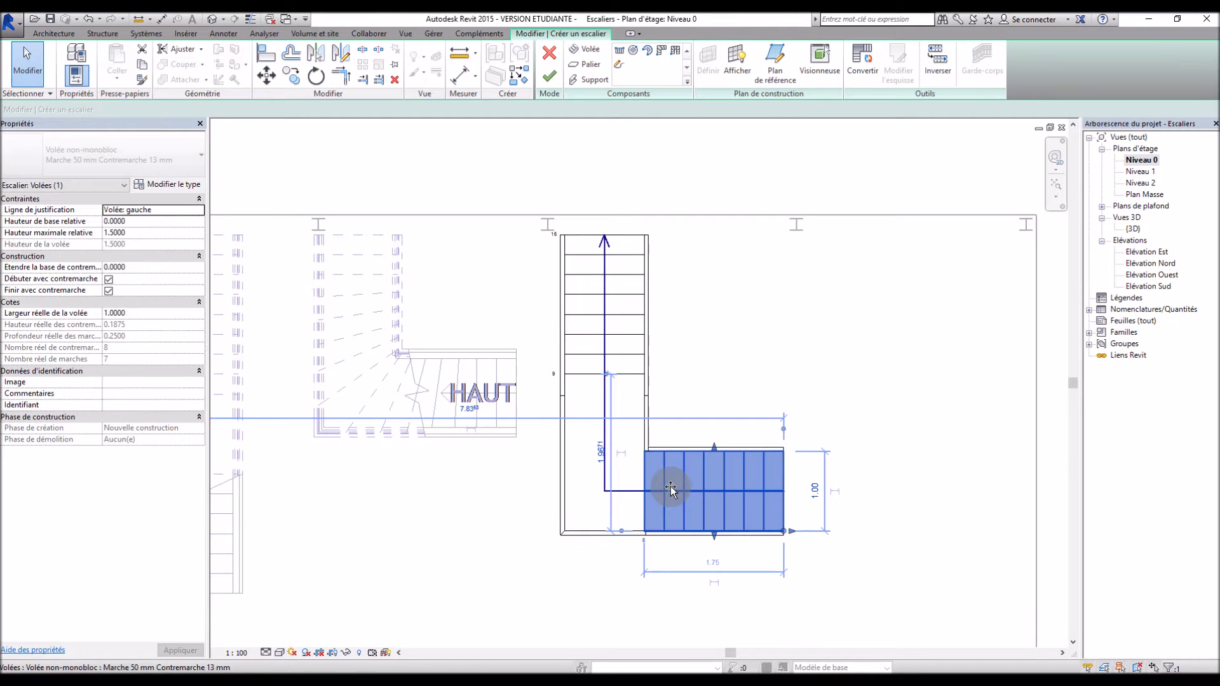
left_click(718, 495)
left_click(724, 501)
left_click_drag(726, 480, 724, 449)
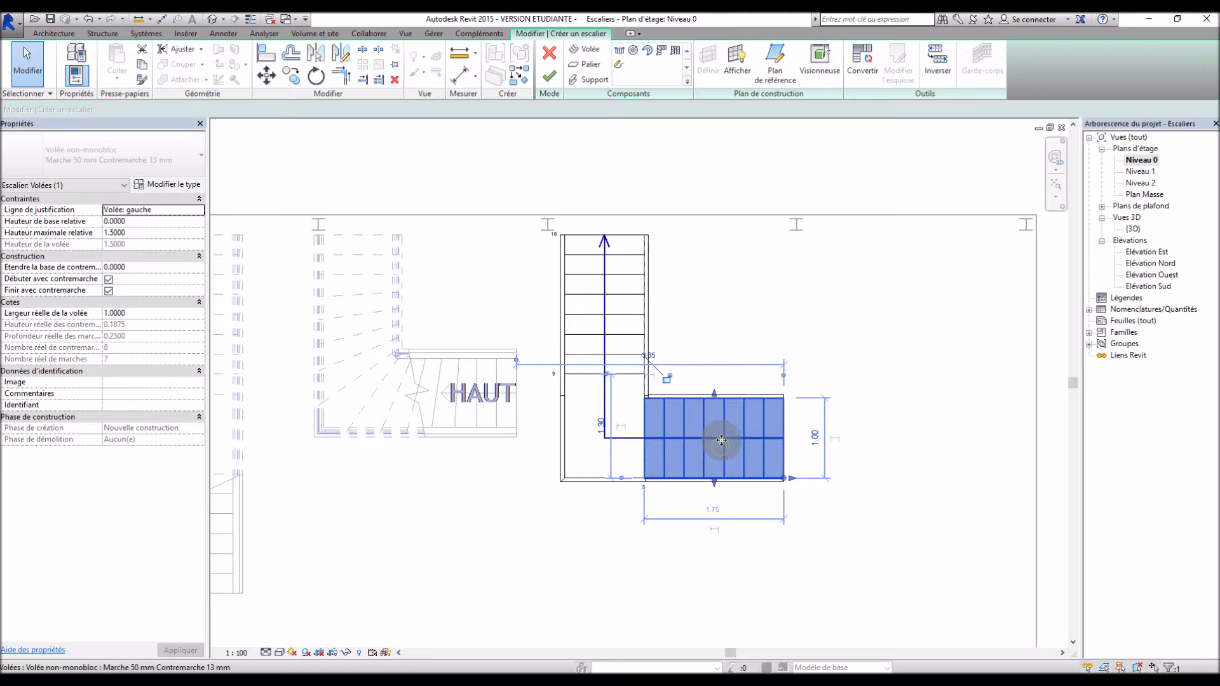
left_click_drag(720, 447, 723, 419)
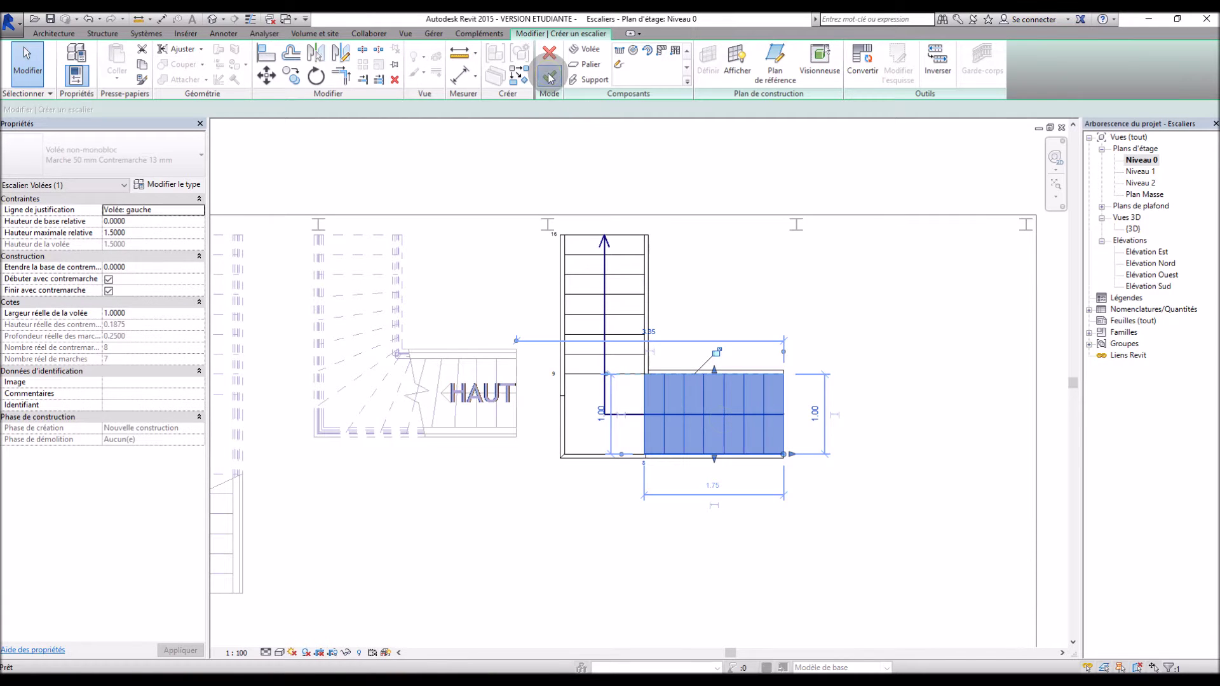
left_click(550, 77)
Check the reshaped landing stair against the slab edge in the Niveau 1 plan and beside the other stairs in 3D
left_click(885, 555)
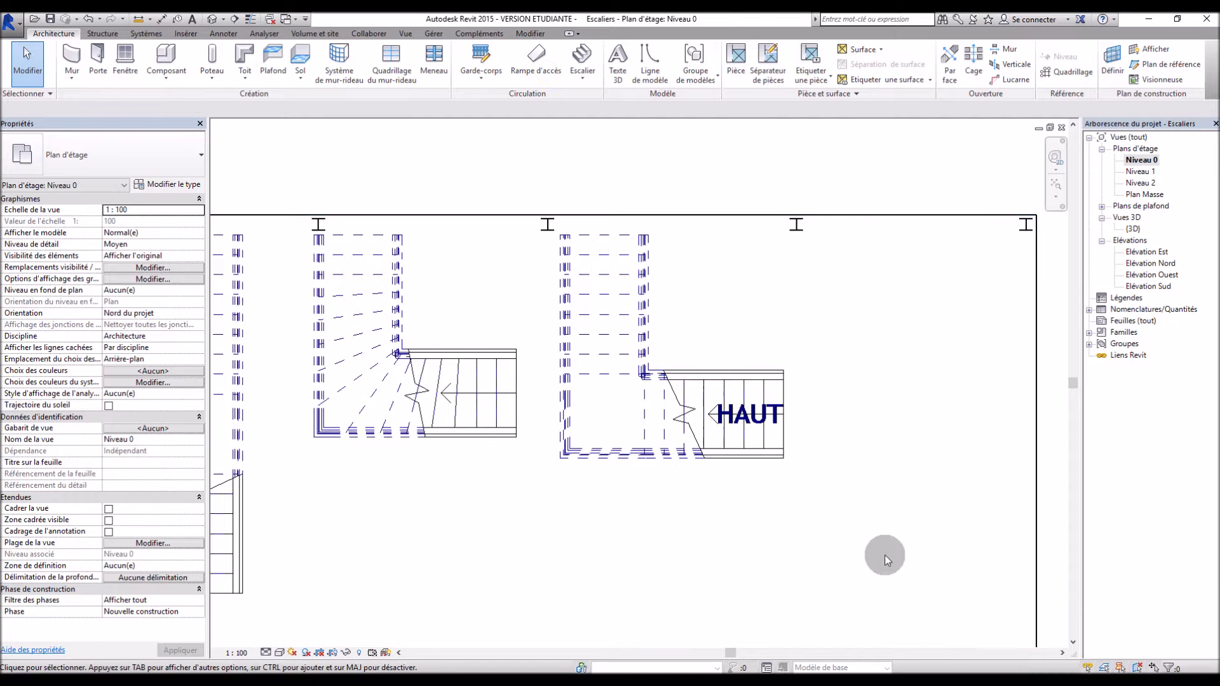
double_click(1138, 173)
scroll(618, 295, "up", 5)
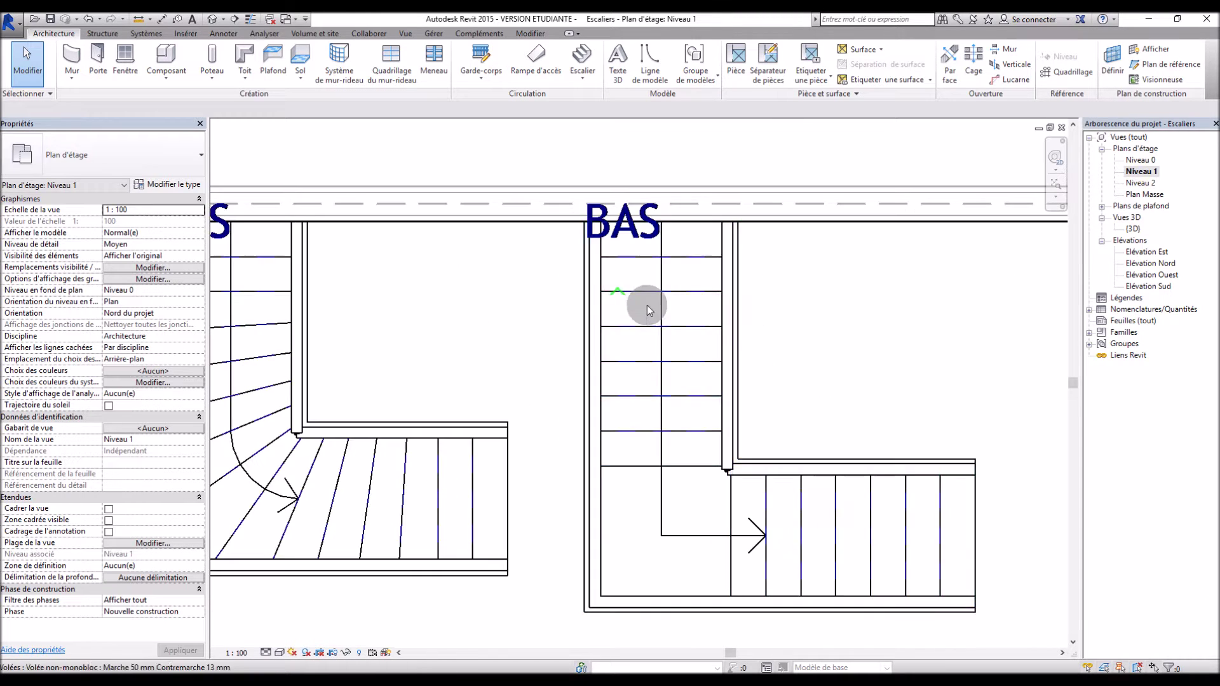
scroll(712, 321, "down", 2)
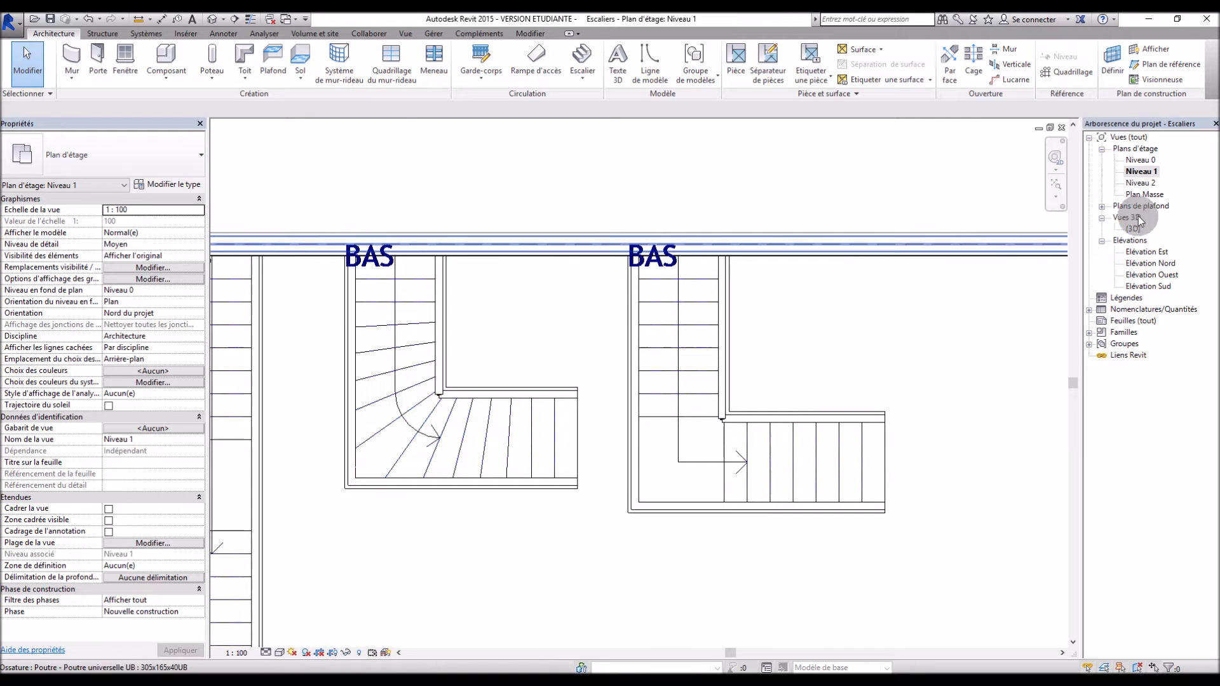
double_click(1132, 222)
double_click(1133, 229)
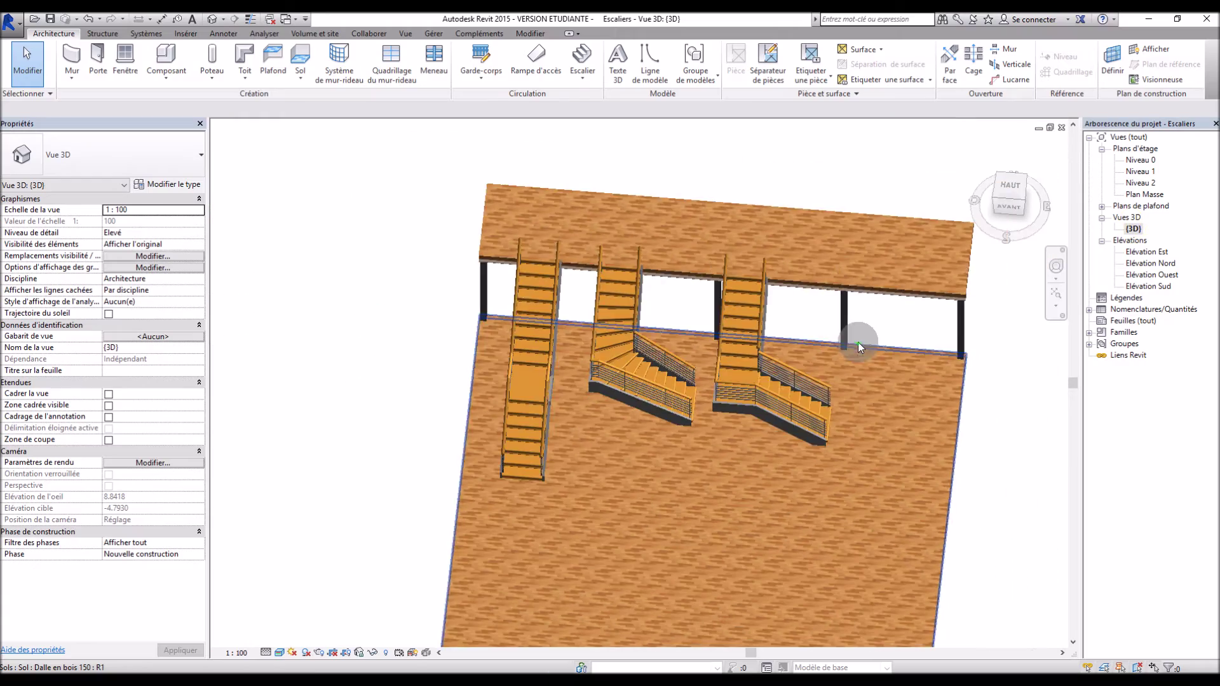
middle_click_drag(858, 341, 888, 464, "shift")
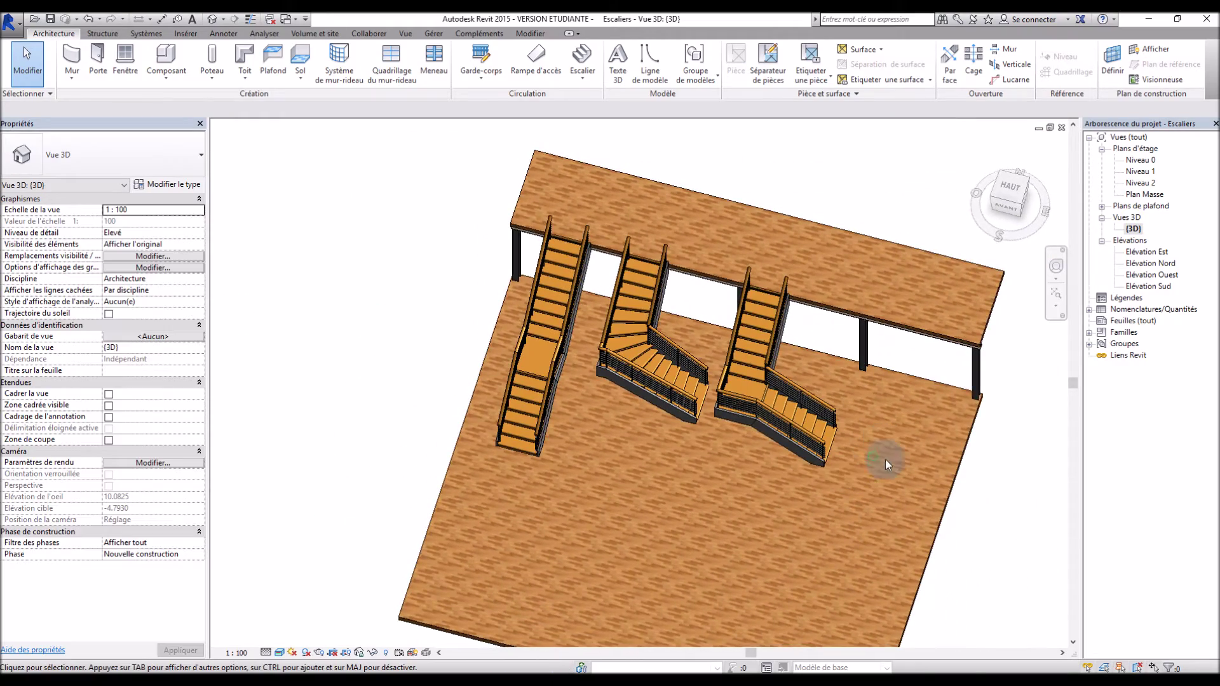
In the Niveau 0 plan, create a component stair with a lower run about 1.50 m long and an obliquely angled upper run joined by an automatic landing
double_click(1141, 164)
scroll(725, 355, "down", 4)
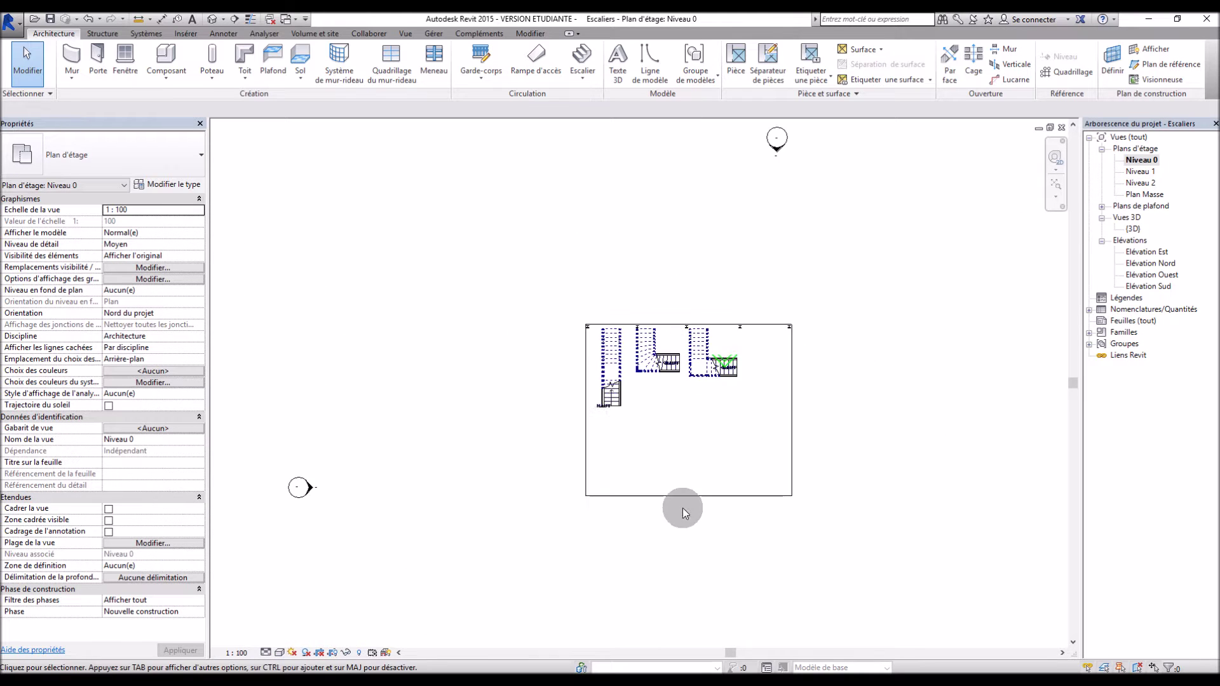
scroll(680, 508, "up", 2)
left_click(580, 60)
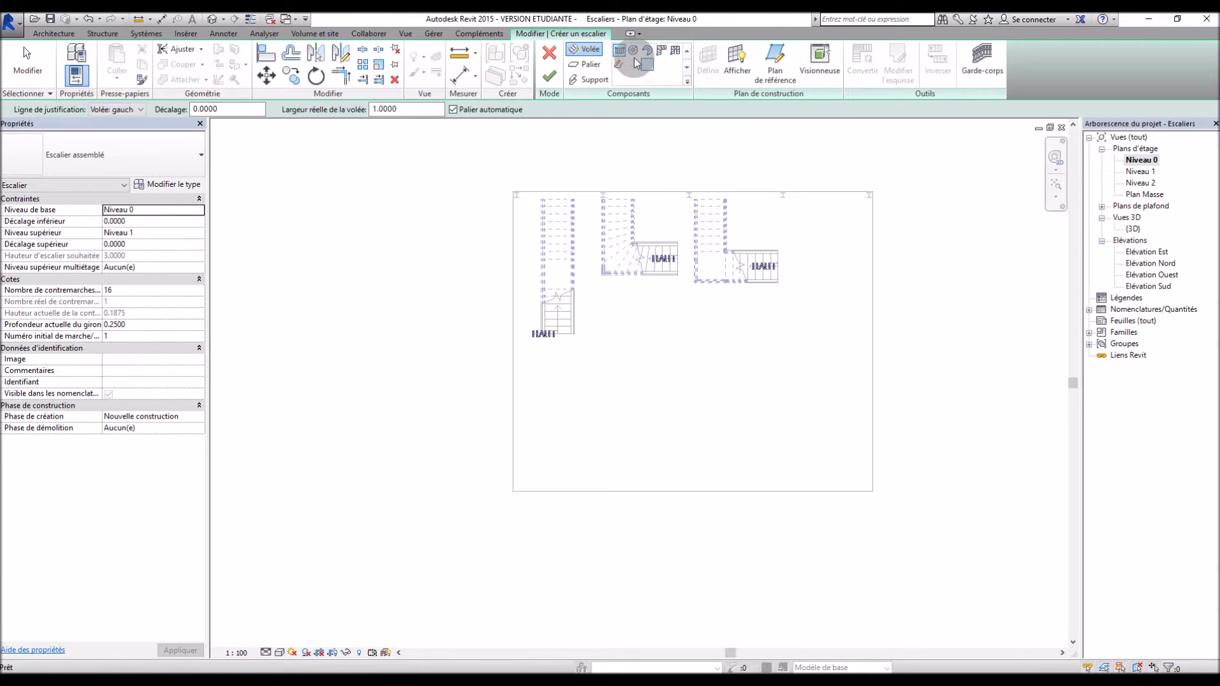
left_click(669, 447)
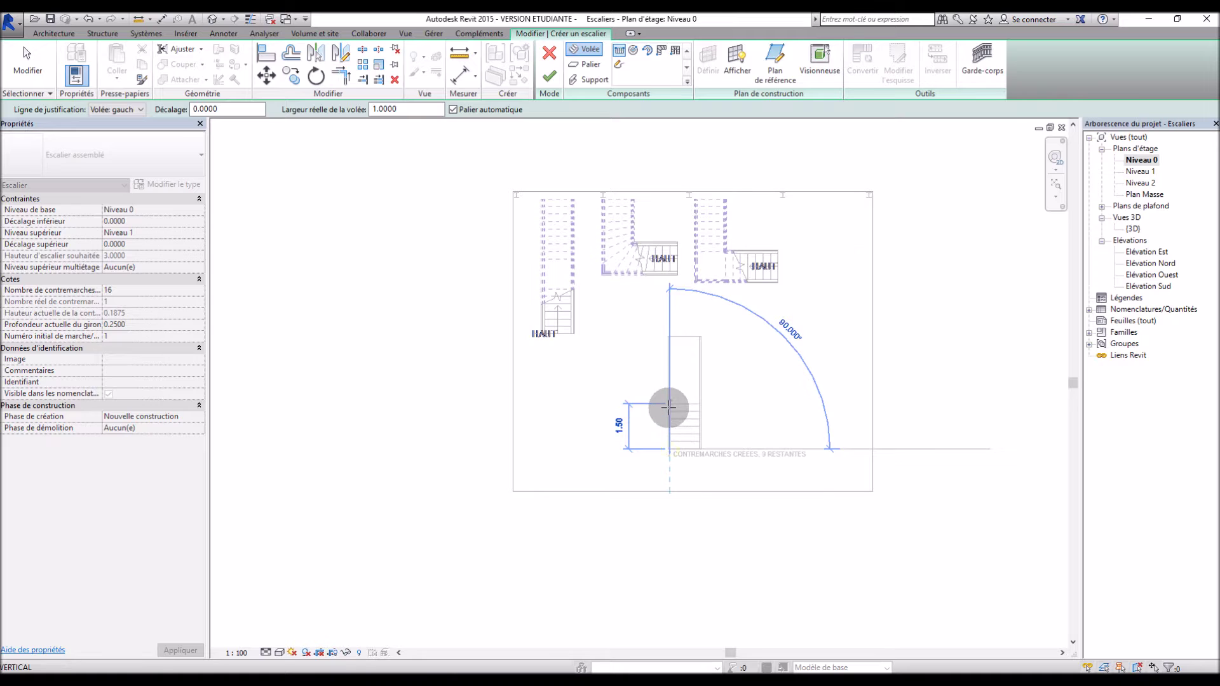
scroll(668, 375, "up", 4)
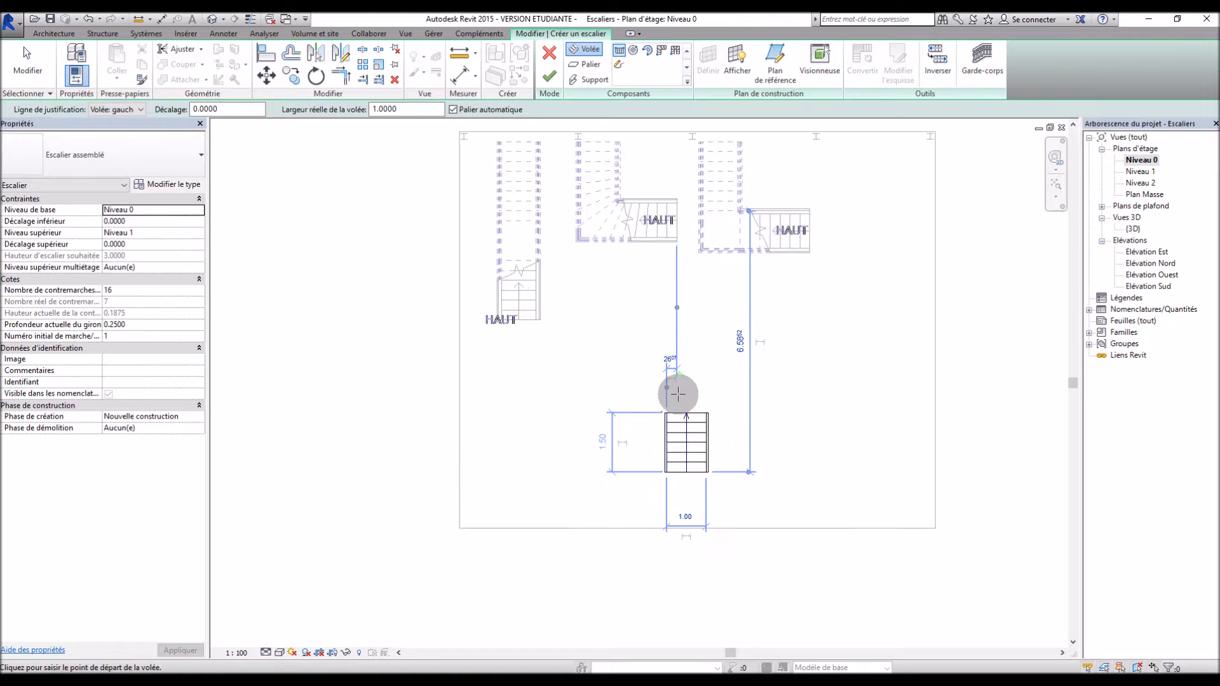
left_click(733, 297)
left_click(876, 213)
left_click(554, 86)
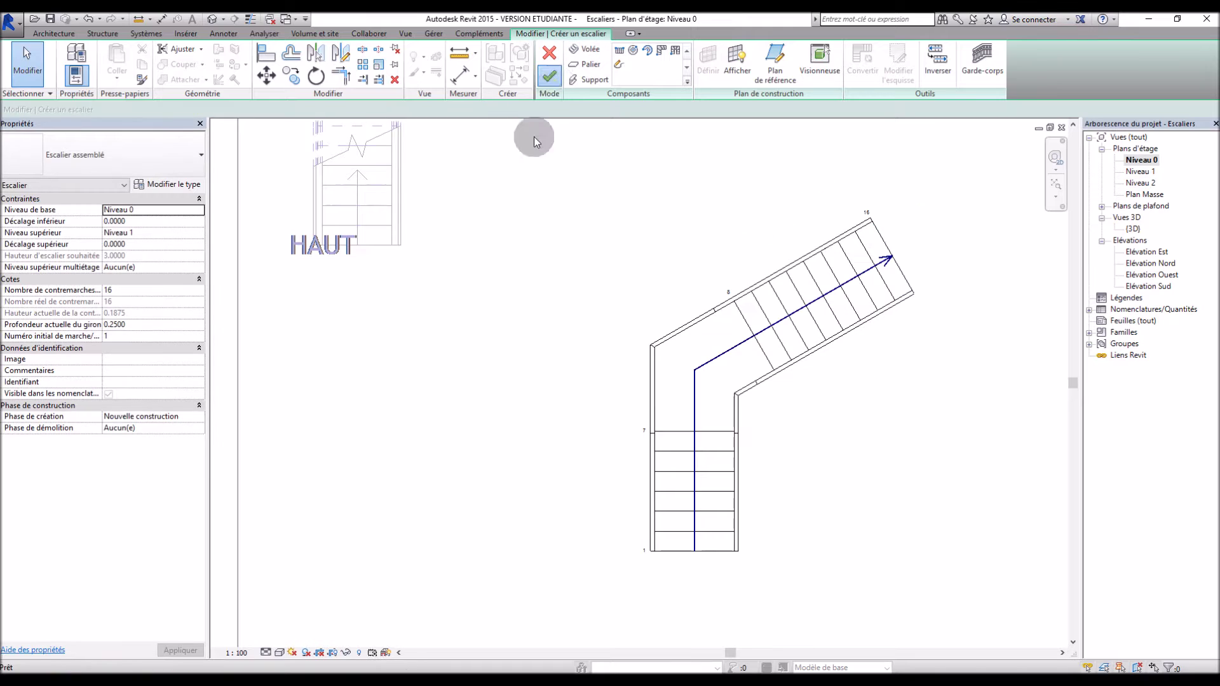
Inspect the angled landing stair in the 3D view and delete it
double_click(1133, 229)
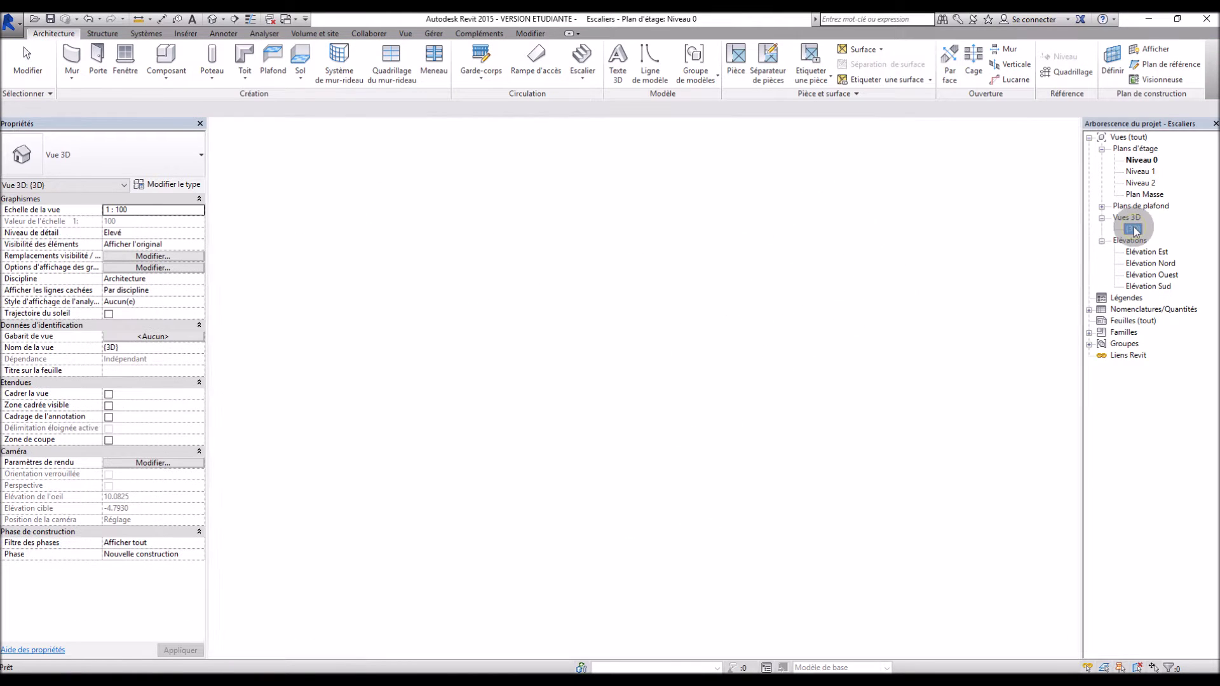
middle_click_drag(836, 491, 804, 535, "shift")
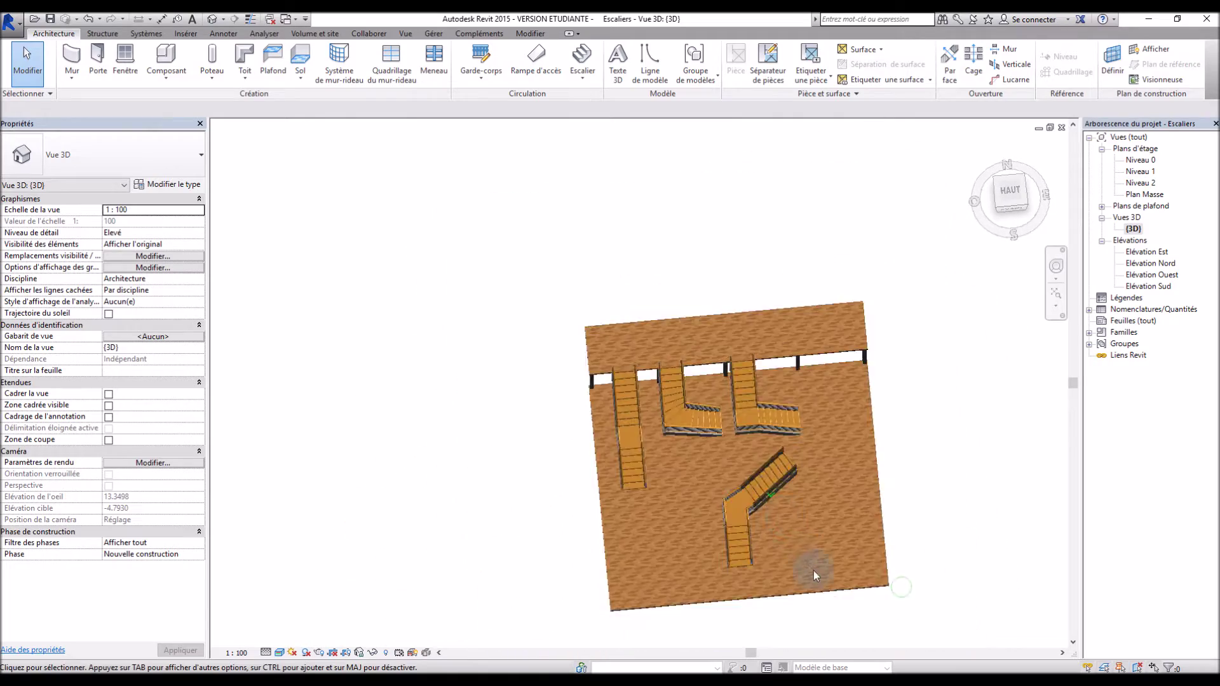
scroll(814, 571, "up", 3)
middle_click_drag(794, 490, 712, 438, "shift")
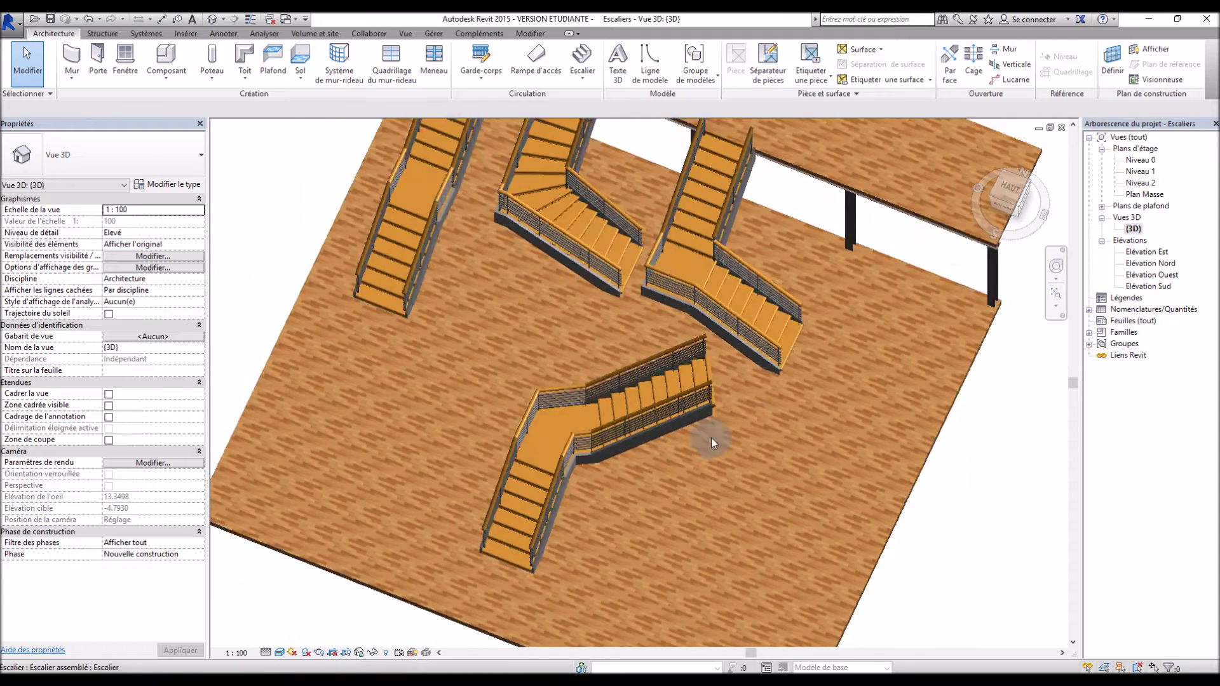
scroll(712, 438, "down", 5)
left_click(664, 437)
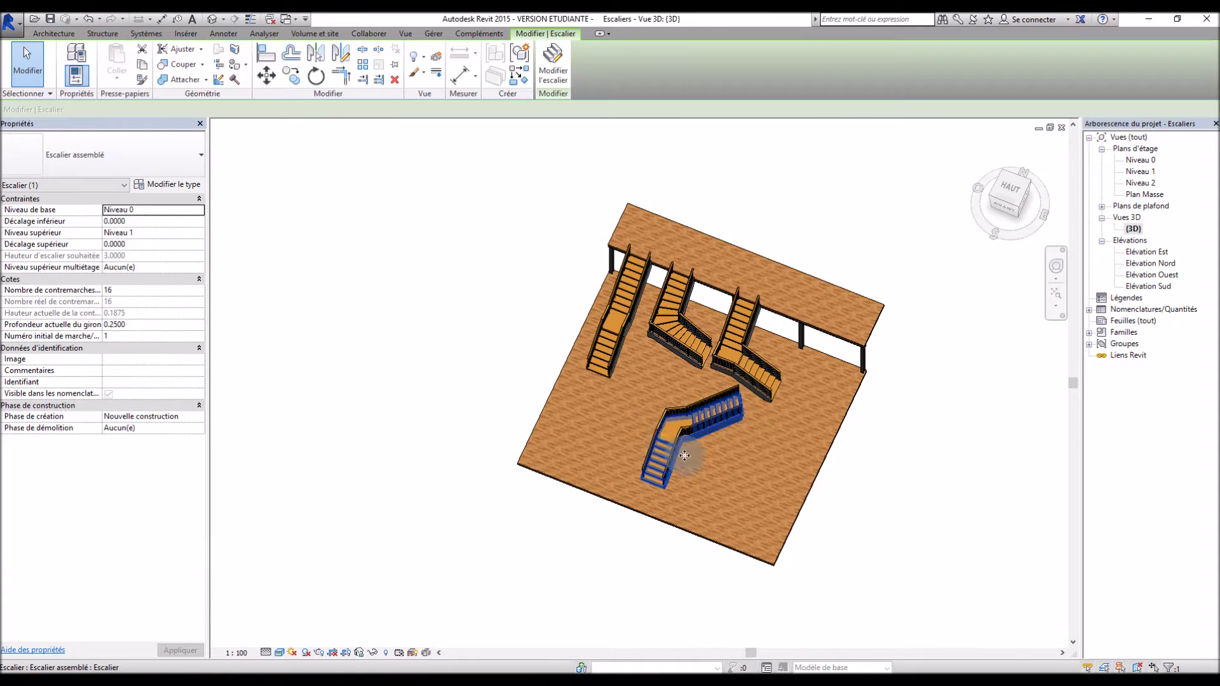
key("Delete")
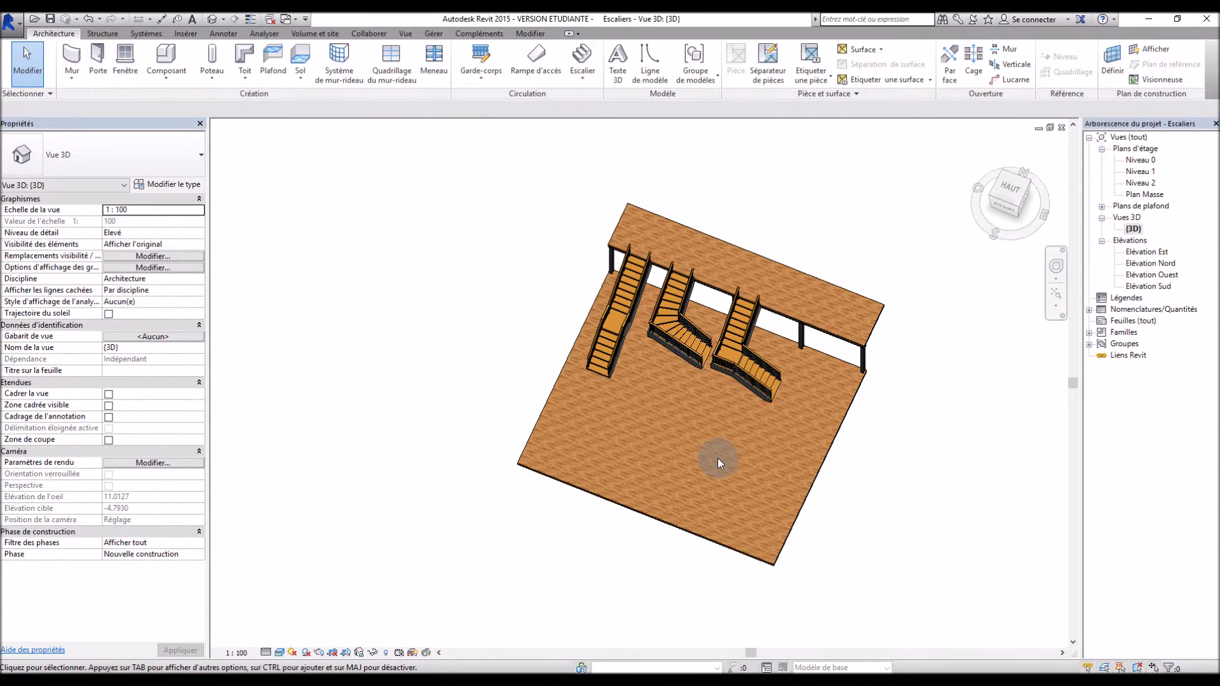
Start a component stair in the Niveau 0 plan and place a U-shaped winder run about 9.10 m from the straight stair's outer side
scroll(718, 459, "up", 2)
scroll(750, 272, "up", 3)
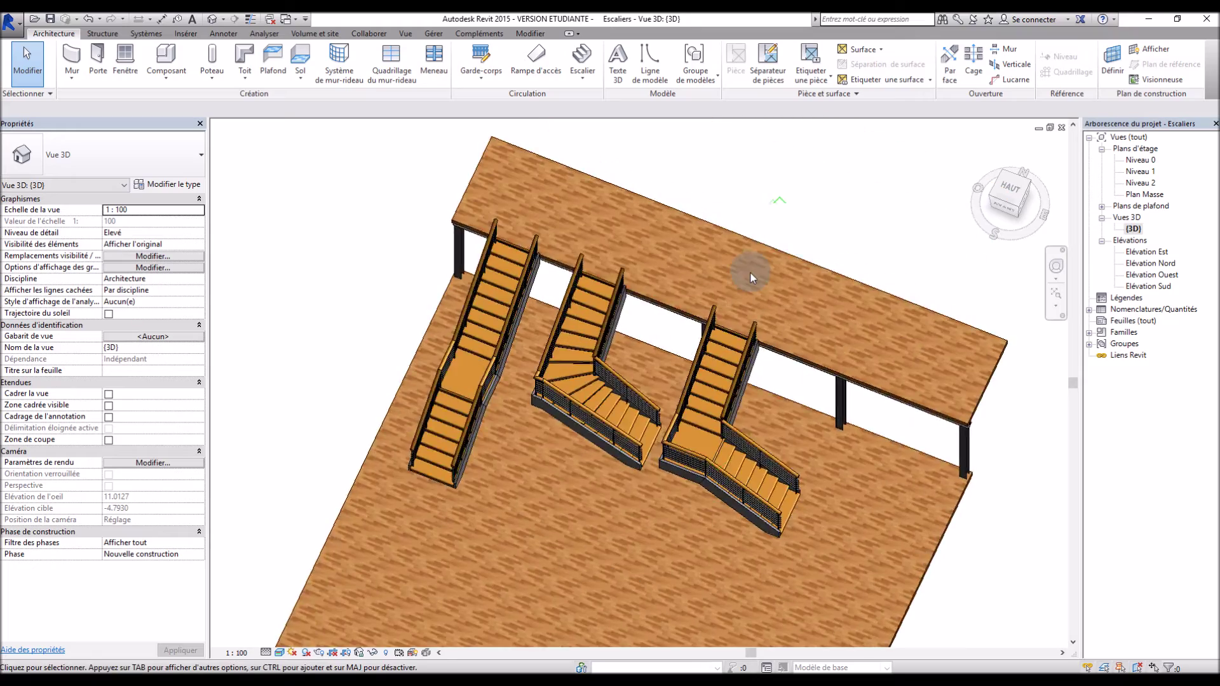
scroll(750, 272, "down", 4)
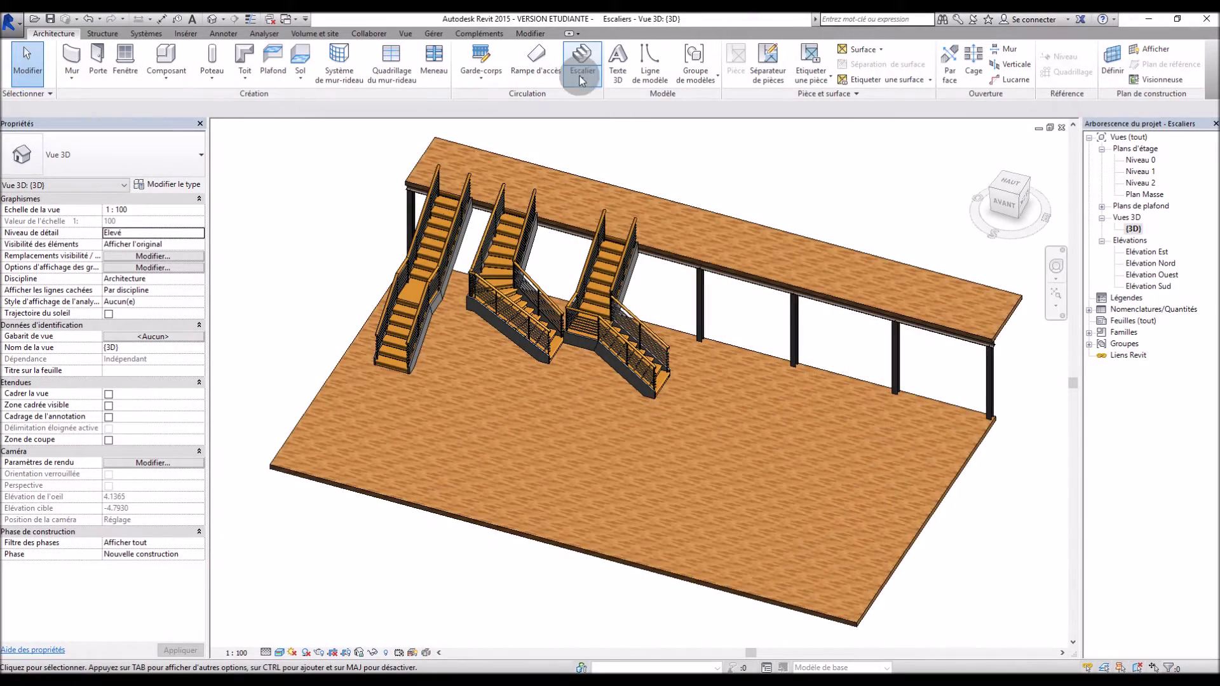
left_click(581, 73)
left_click(623, 101)
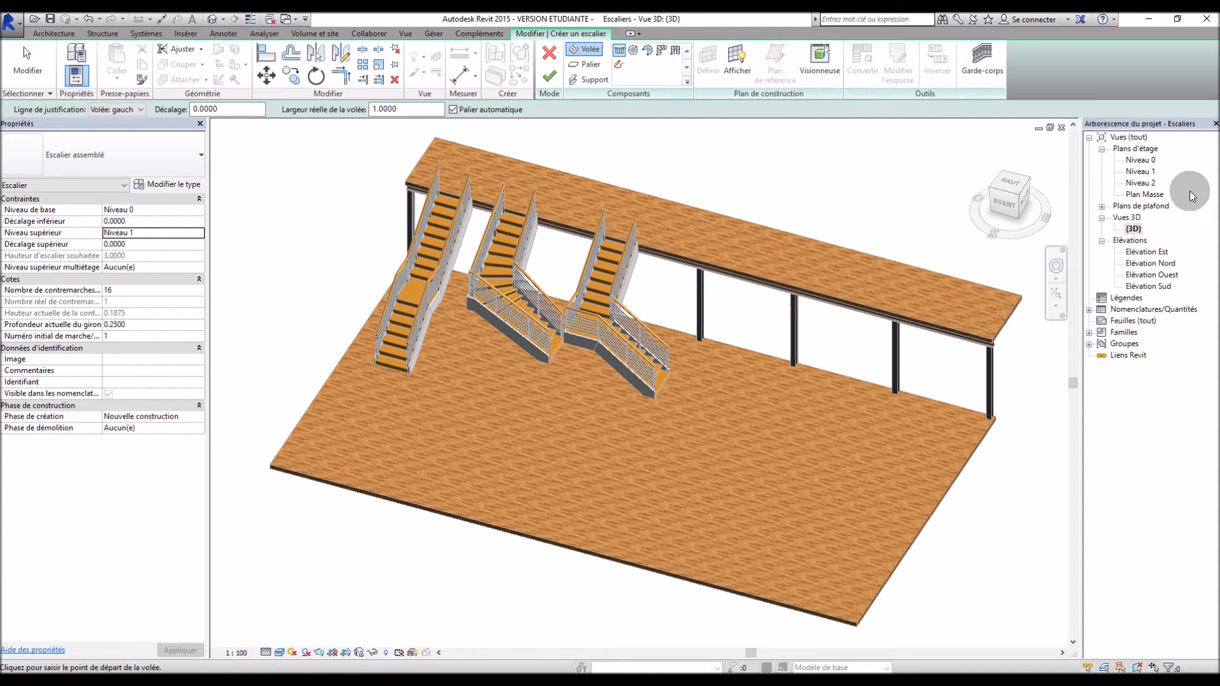
double_click(1148, 161)
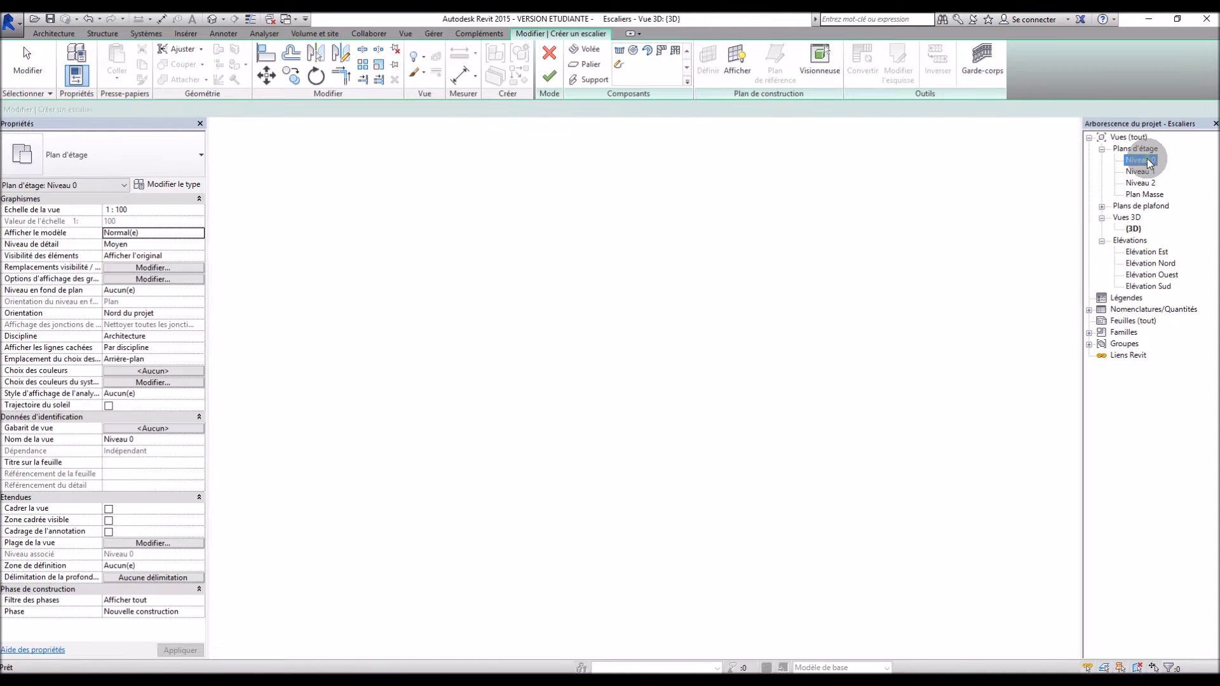
left_click(674, 56)
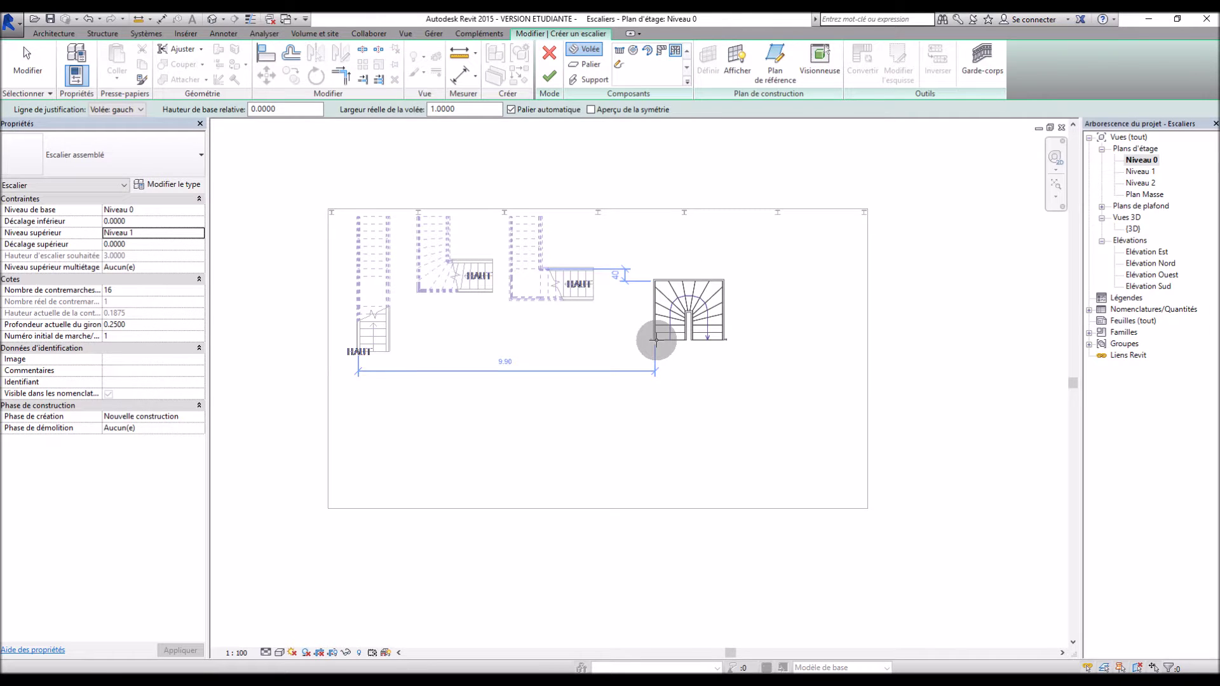
left_click(807, 321)
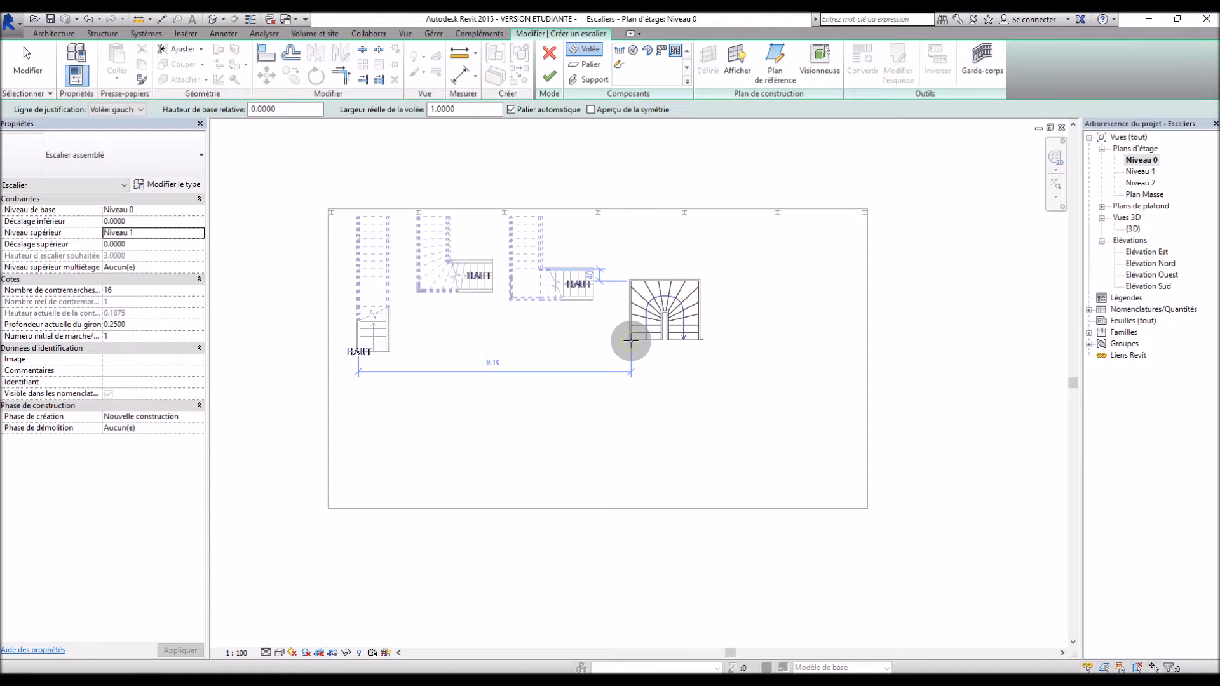
left_click(632, 340)
Finish the U-shaped winder stair and check it beside the other stairs in 3D
scroll(643, 273, "up", 3)
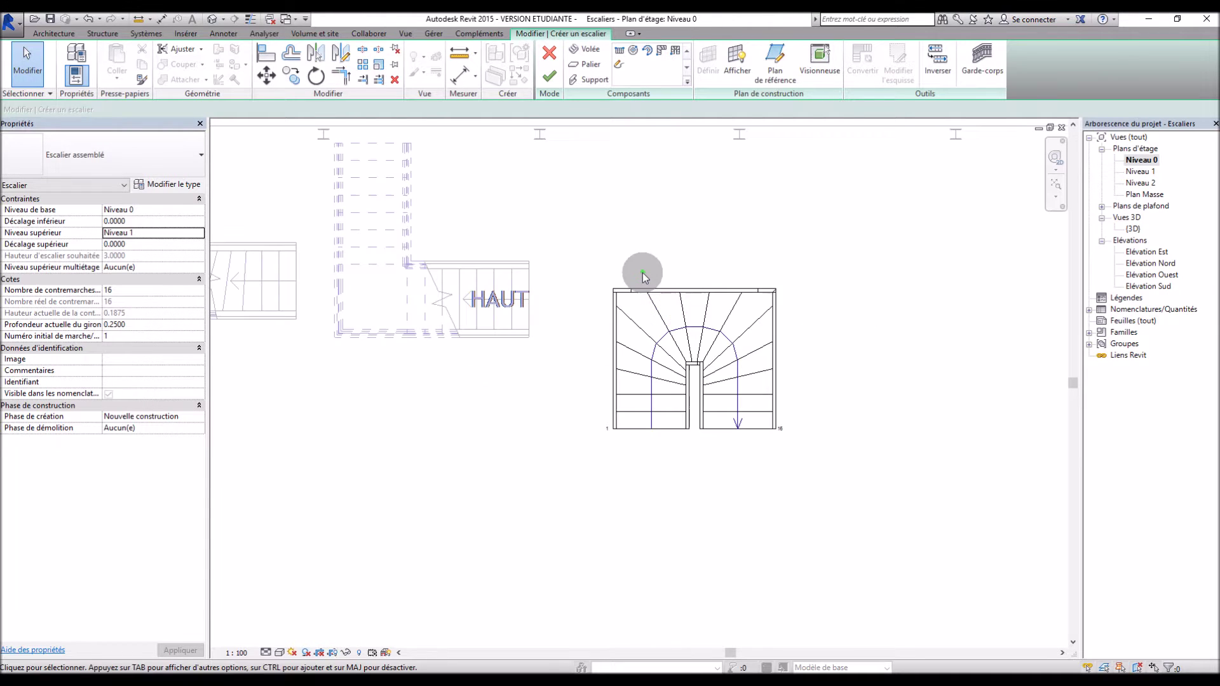
left_click(547, 89)
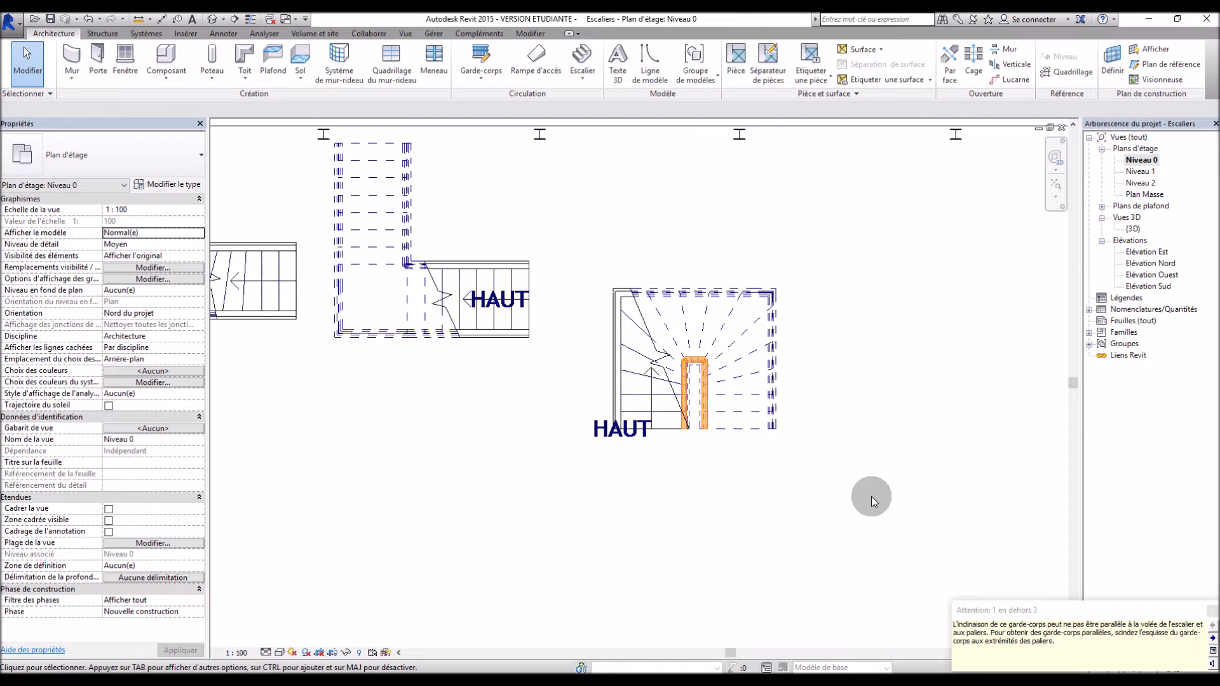
left_click(1212, 612)
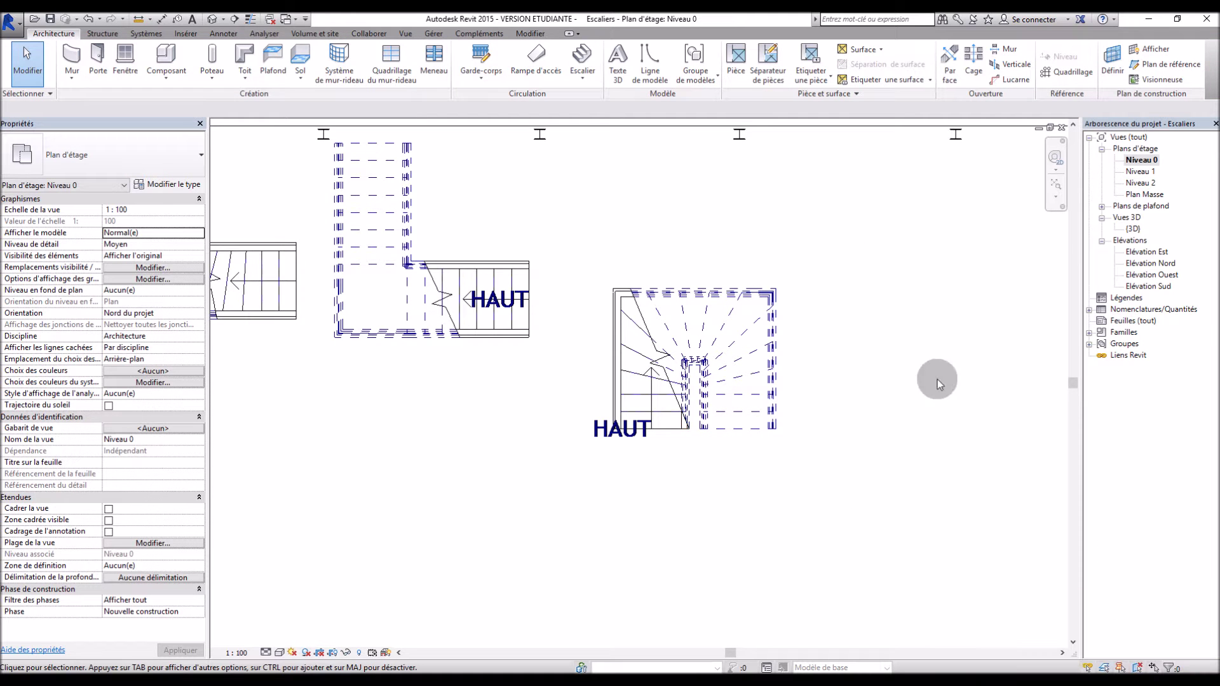
double_click(1133, 229)
middle_click_drag(1038, 401, 837, 353, "shift")
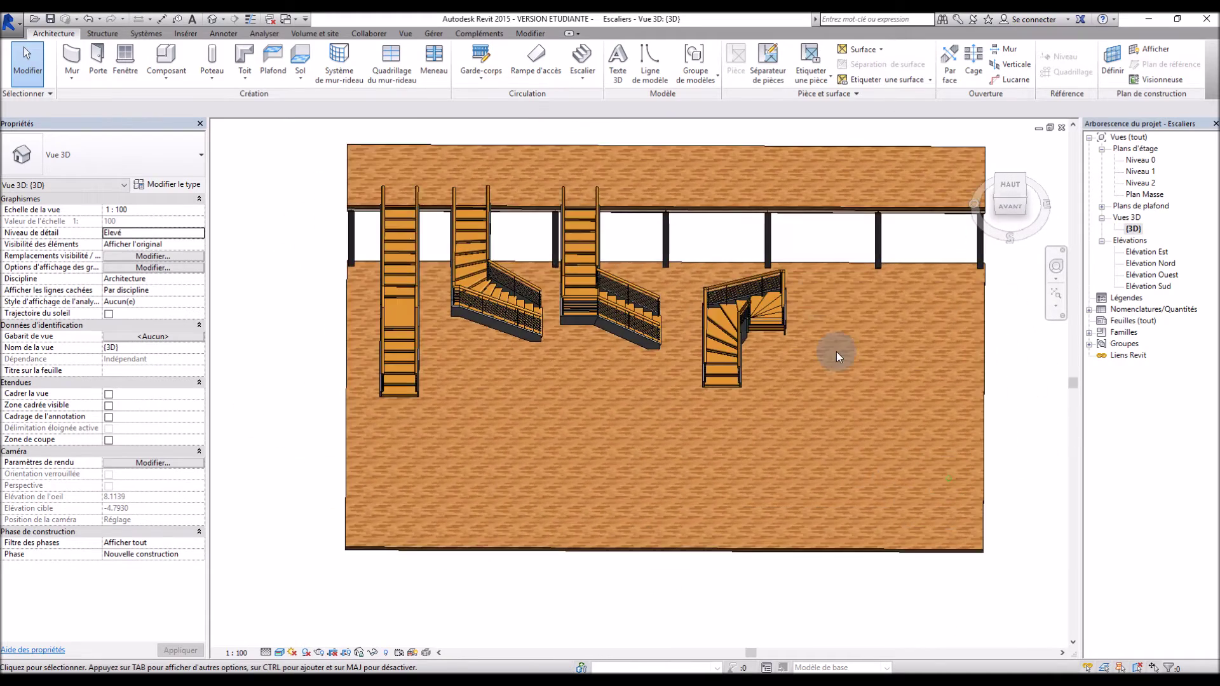
scroll(814, 290, "up", 3)
Edit the U-shaped stair in the Niveau 0 plan and try to stretch the outer side of its starting leg outward
double_click(1141, 161)
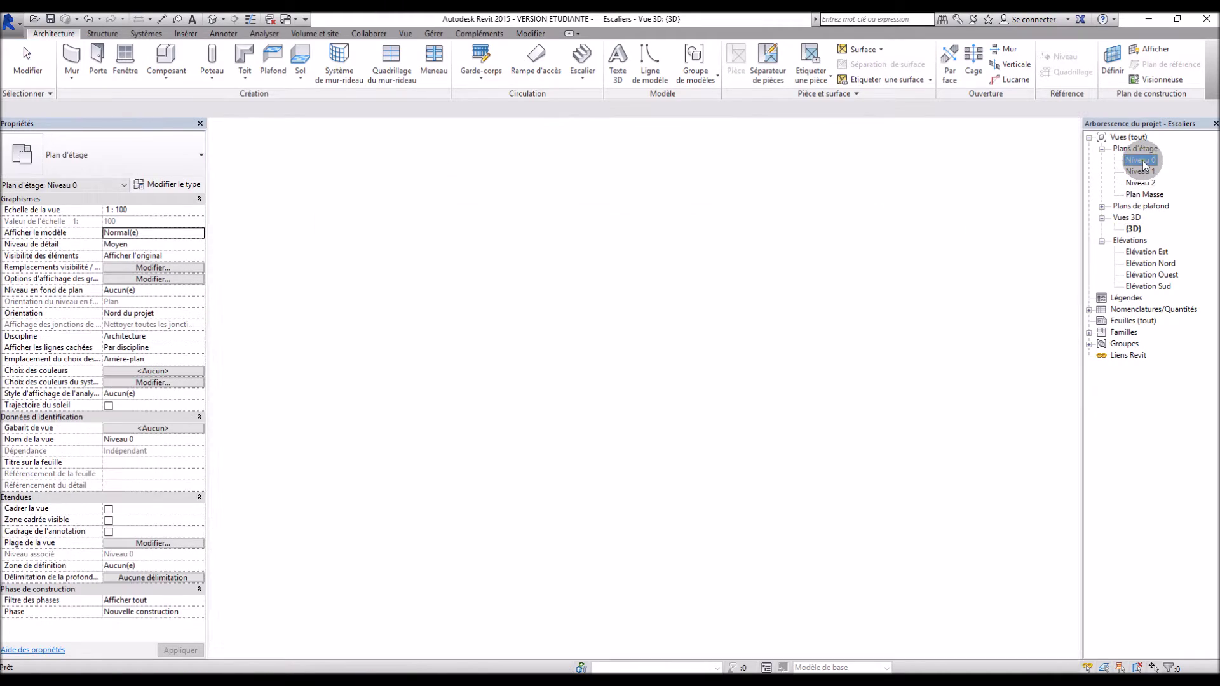
left_click(673, 338)
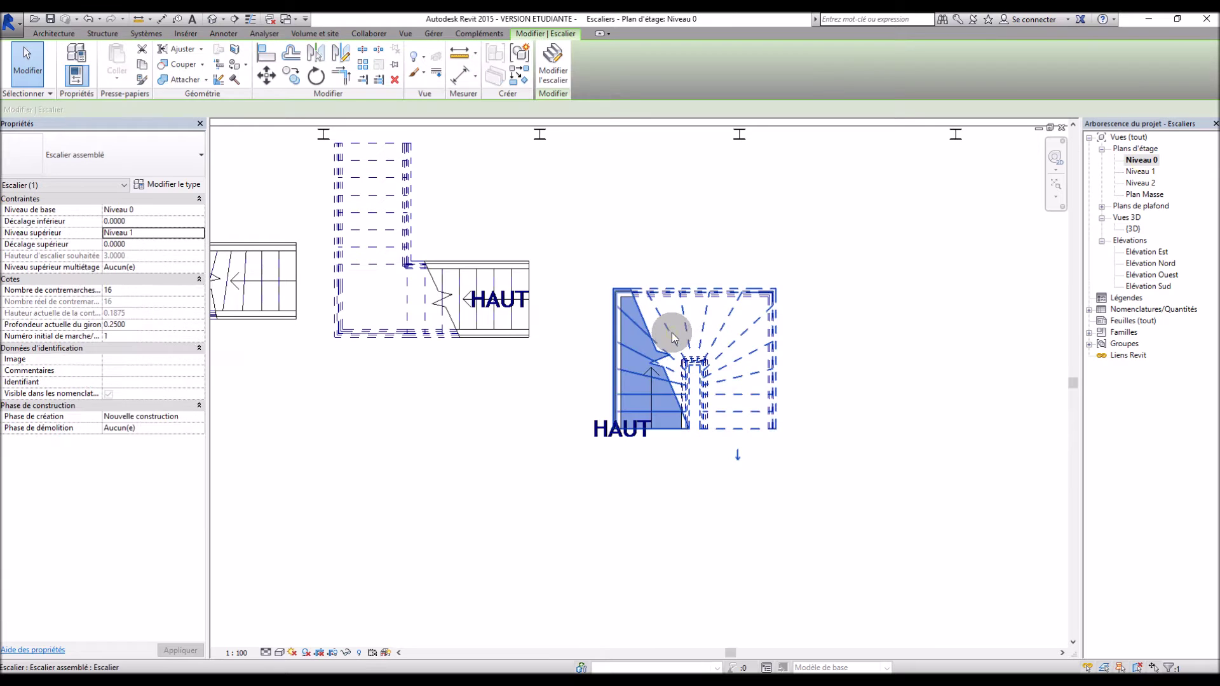
left_click(553, 63)
scroll(699, 396, "up", 3)
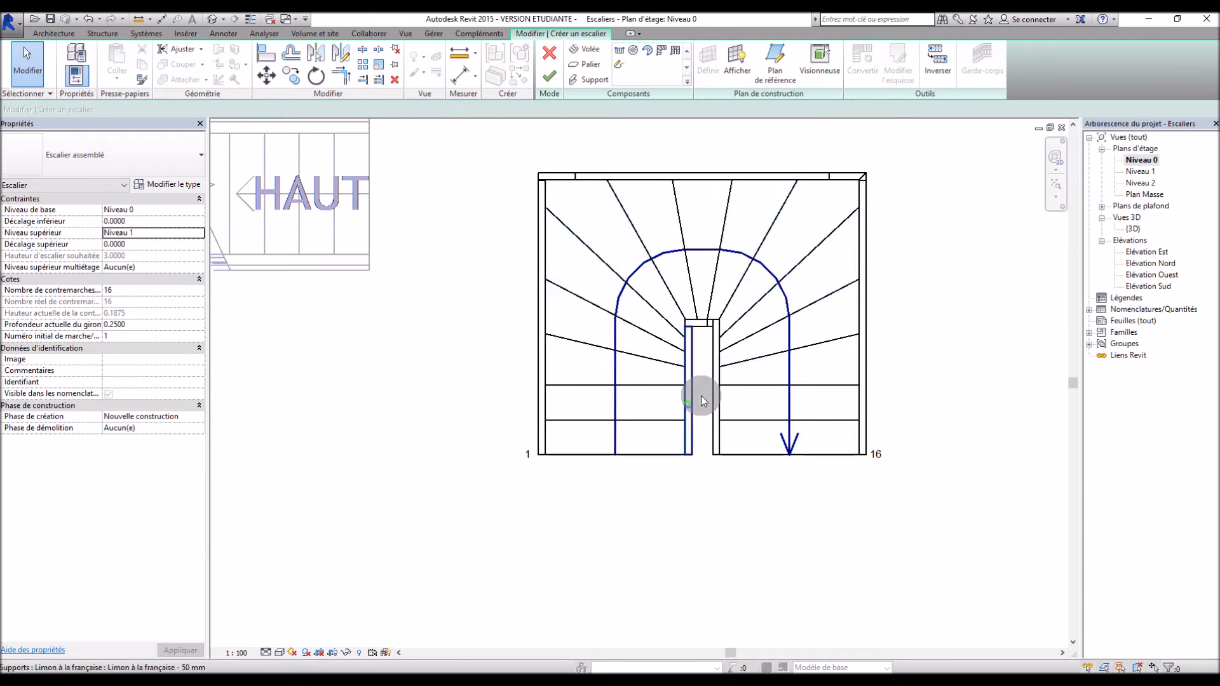
left_click(730, 371)
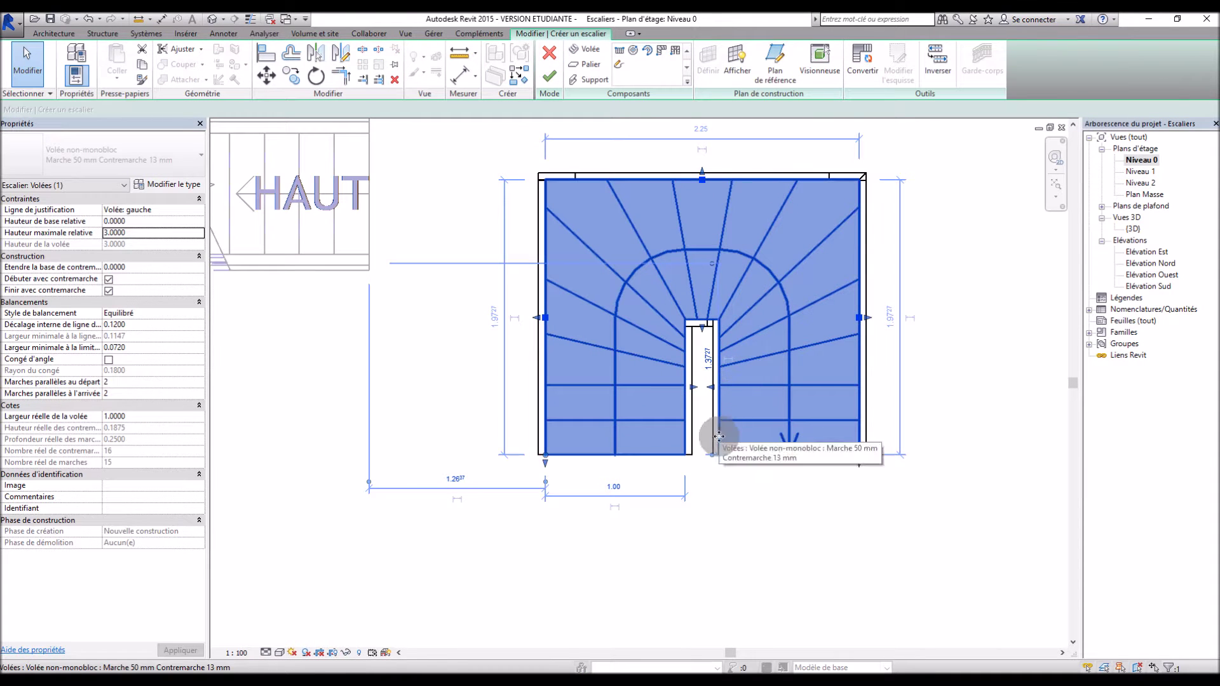
left_click(544, 322)
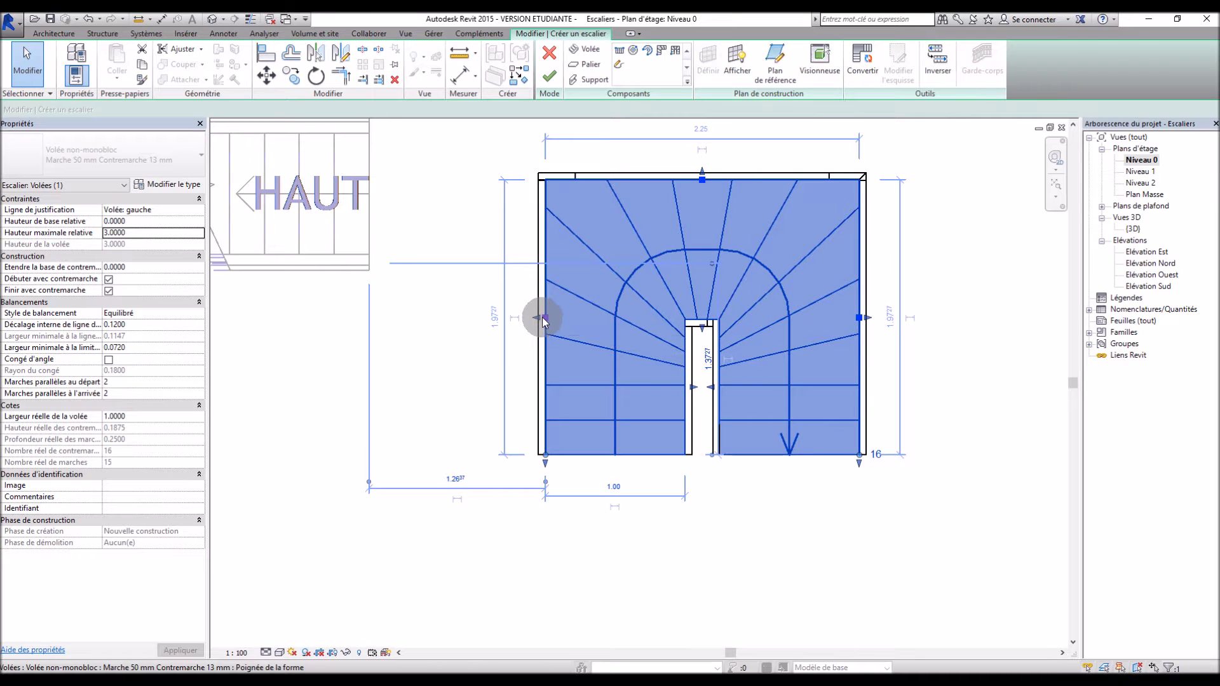
left_click_drag(544, 321, 489, 320)
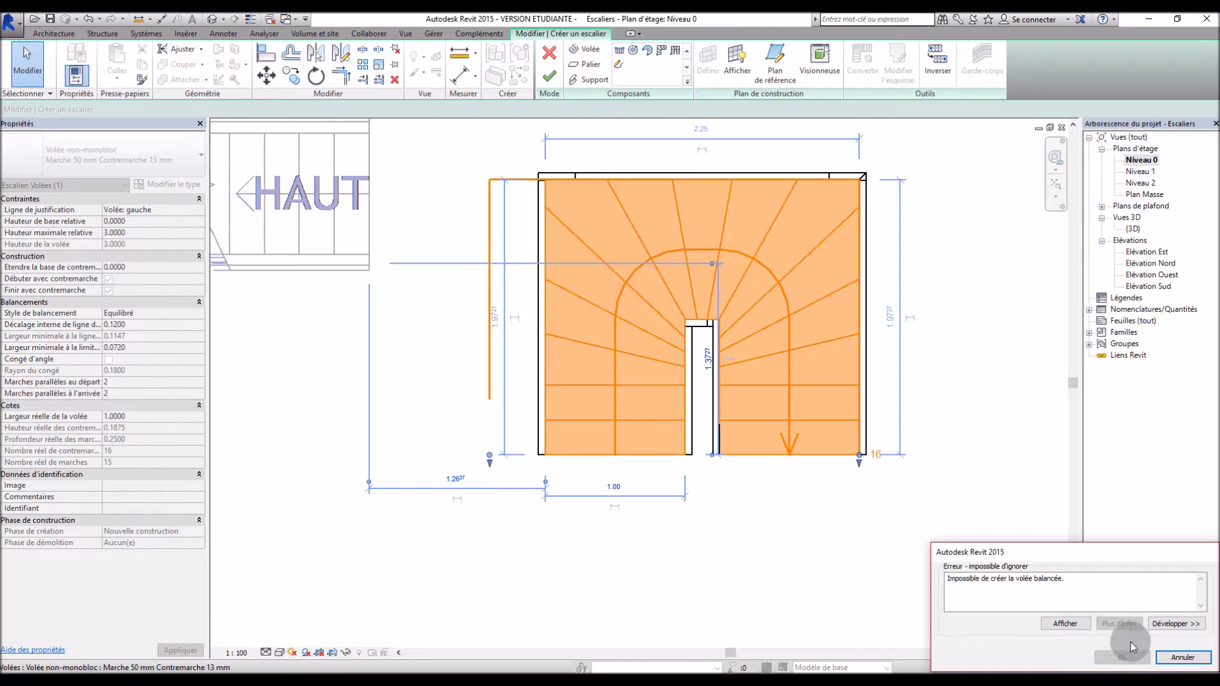
left_click(1183, 658)
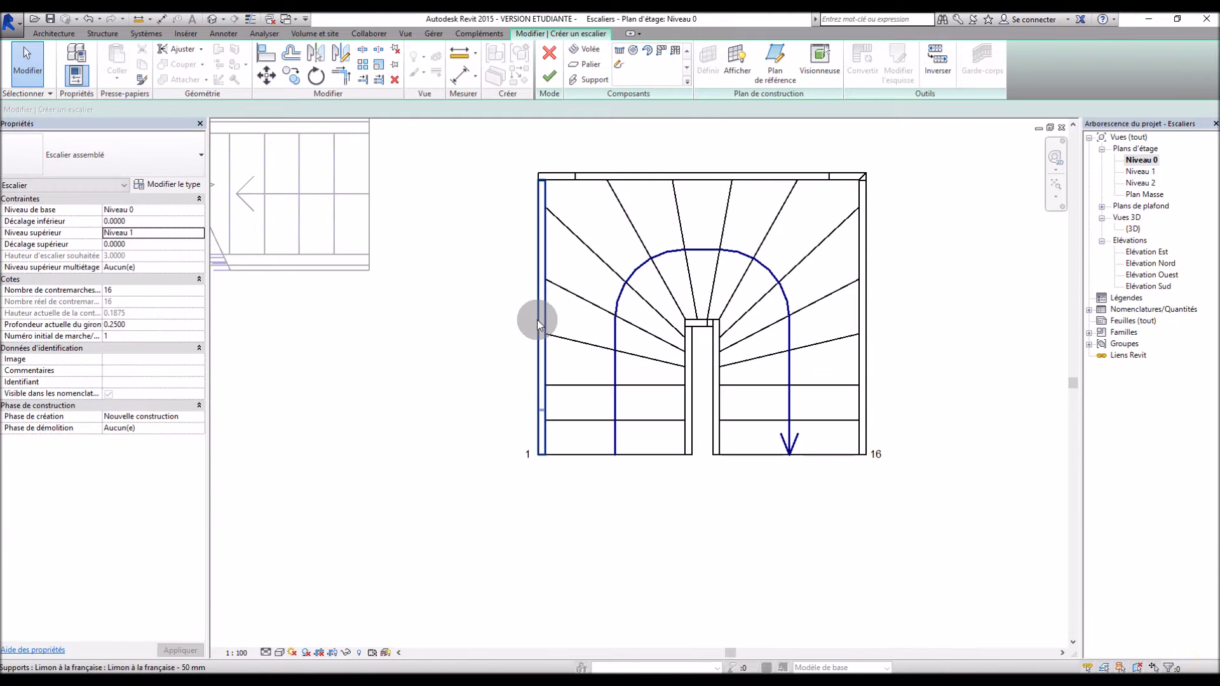
Try to widen the U-shaped winder run to about 1.74 m, and try to lengthen its arrival leg
left_click(537, 319)
left_click_drag(538, 318, 442, 319)
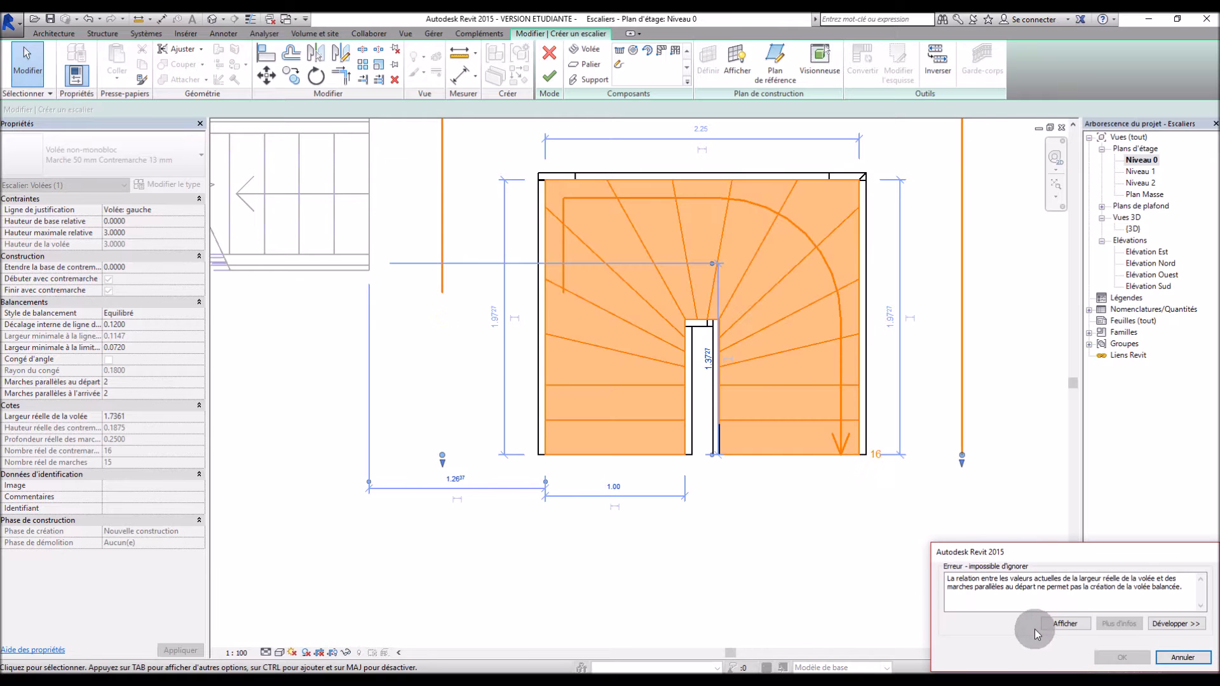
left_click(1183, 657)
left_click(653, 455)
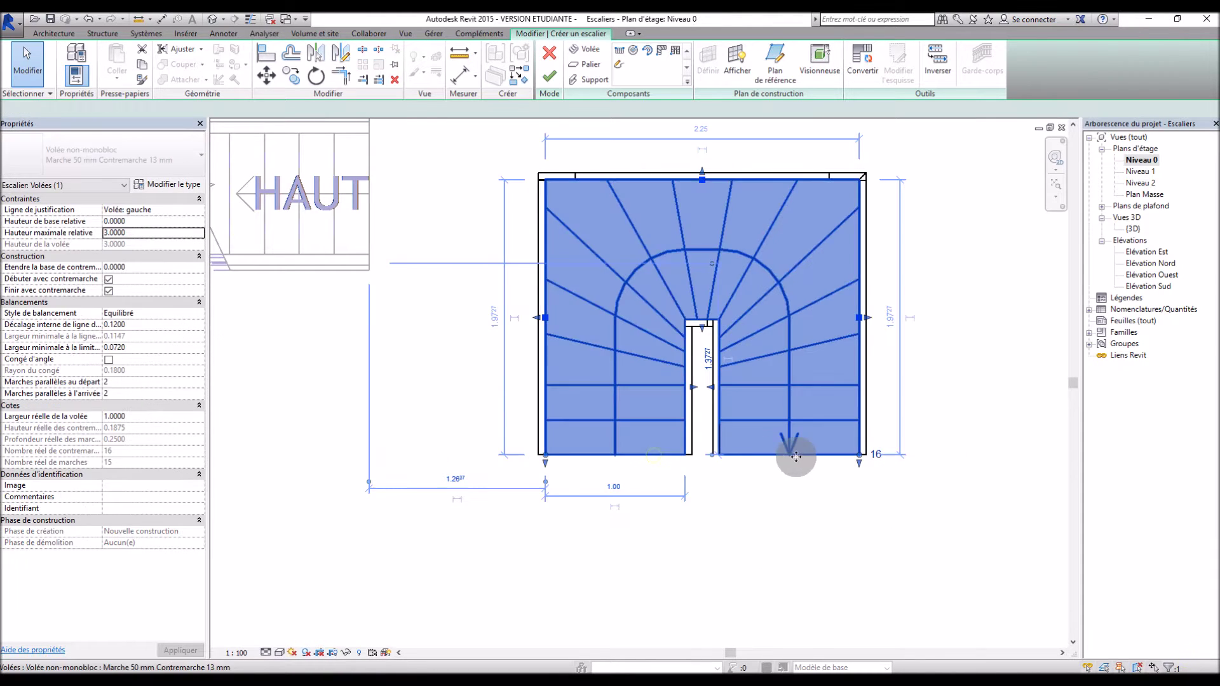
left_click_drag(862, 481, 862, 565)
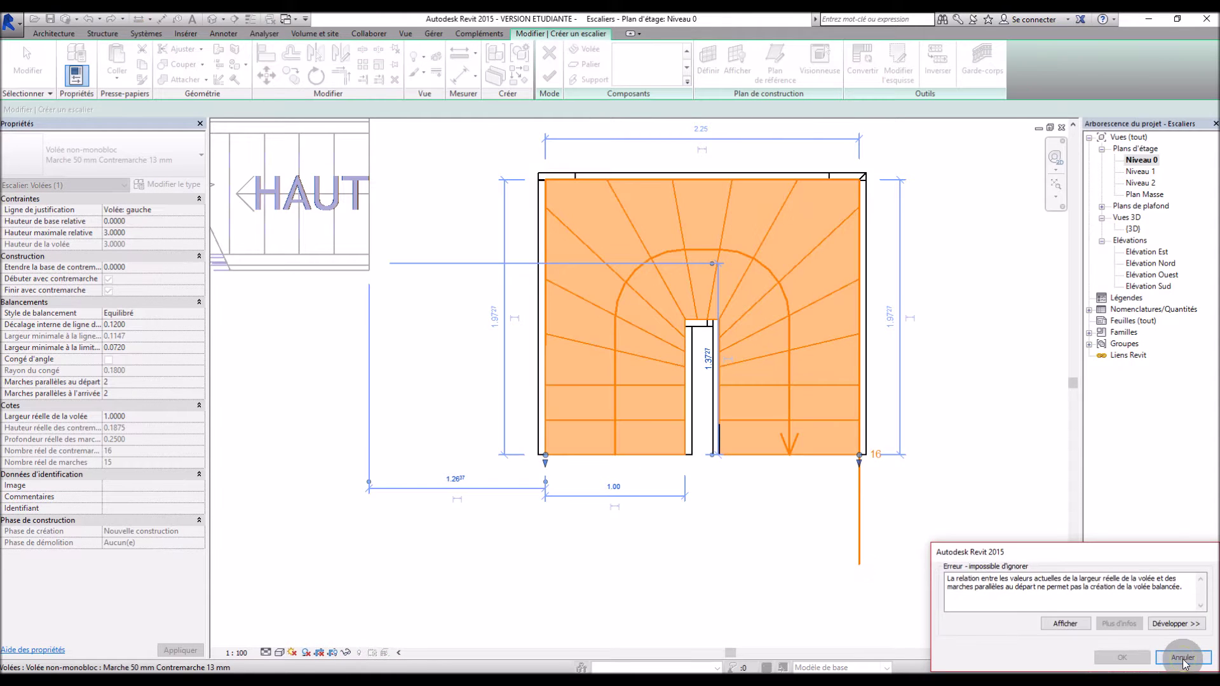
left_click(1183, 658)
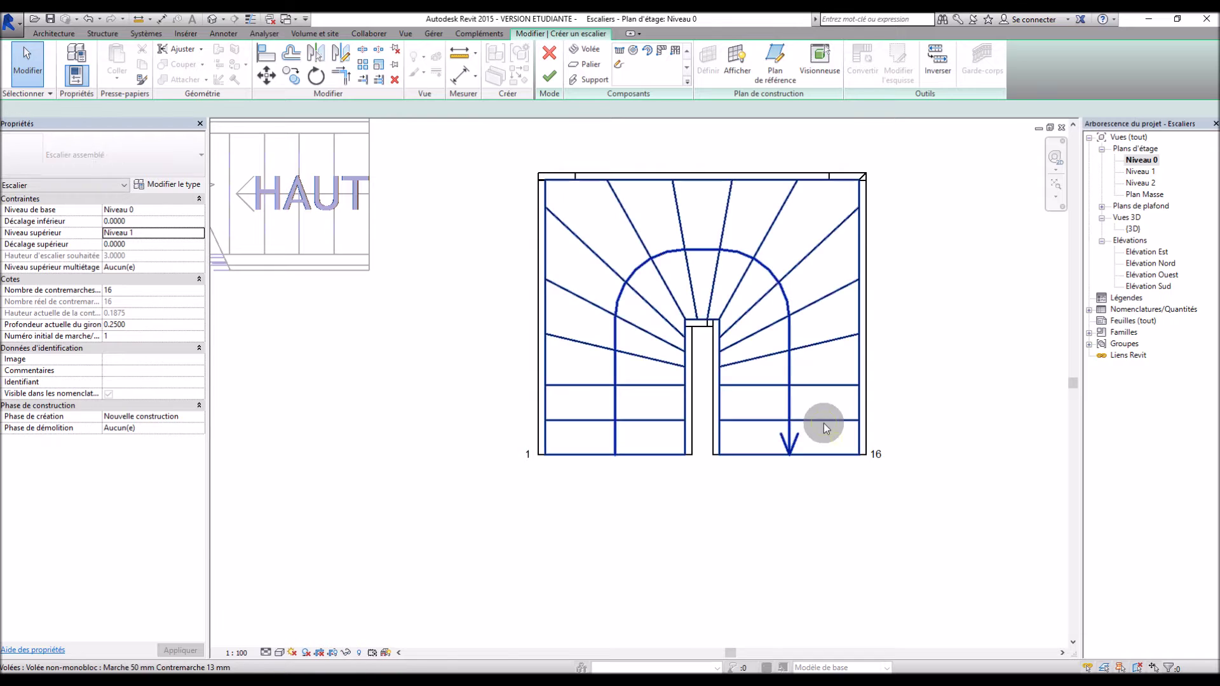
Finish editing the U-shaped stair and examine the winder settings of its run
left_click(823, 423)
scroll(818, 486, "down", 2)
scroll(856, 338, "up", 1)
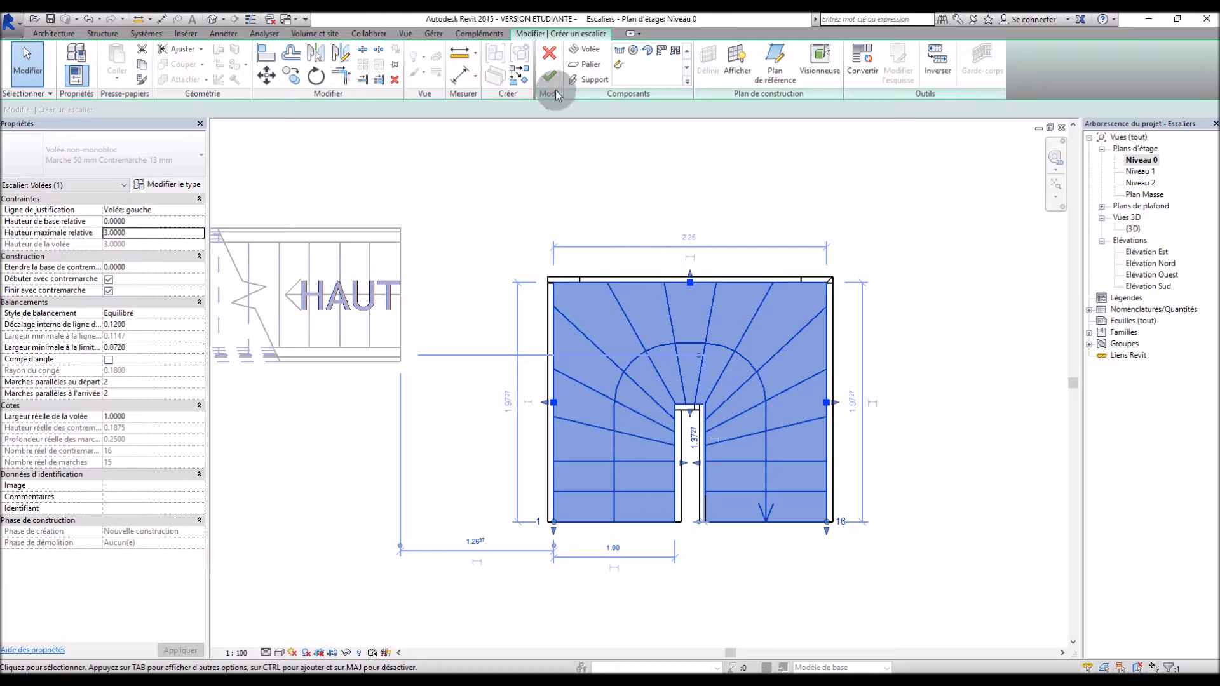
left_click(619, 169)
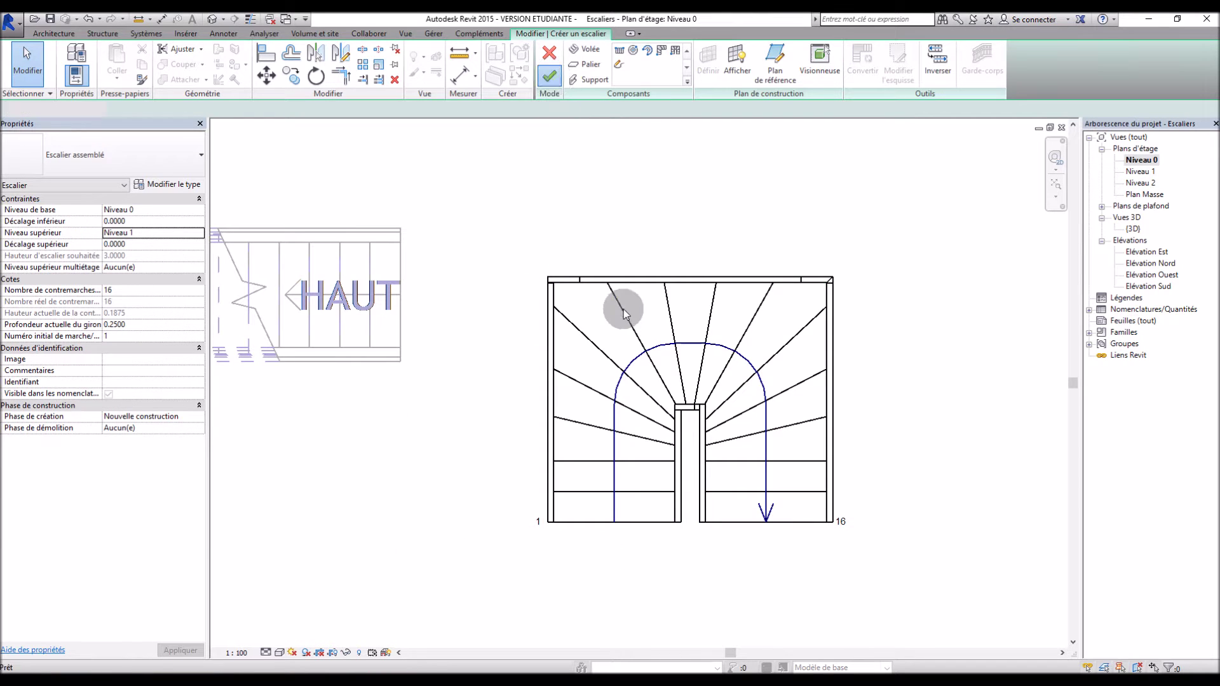
left_click(623, 313)
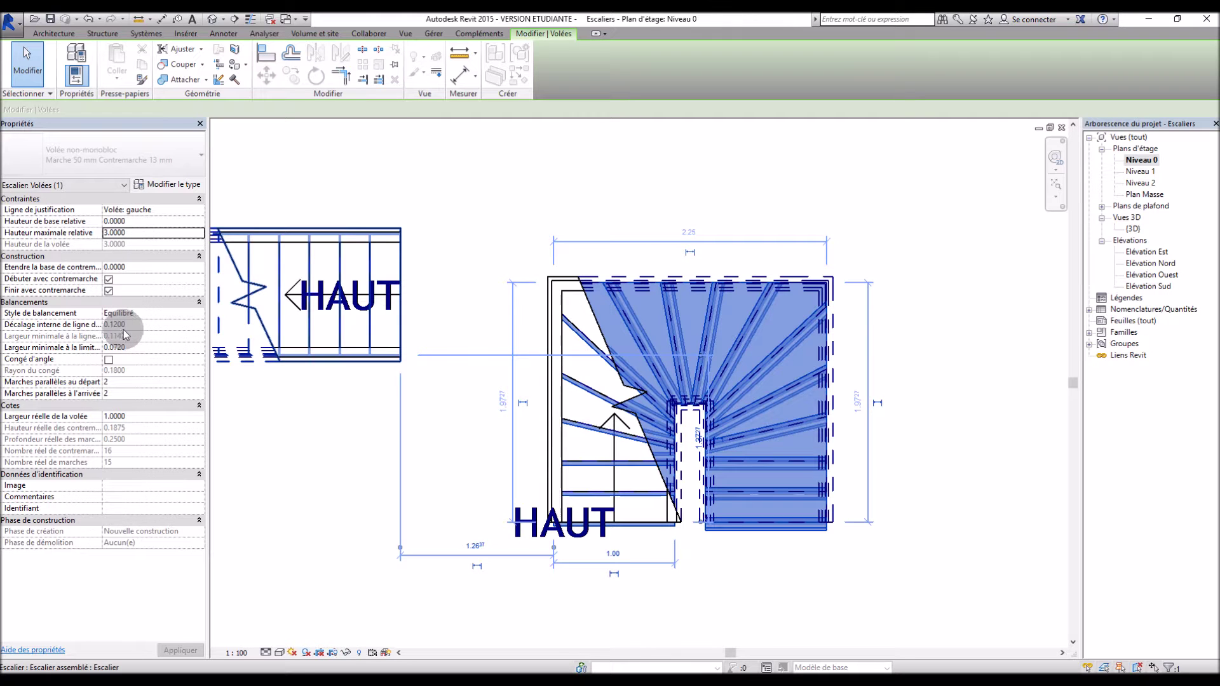
left_click(956, 208)
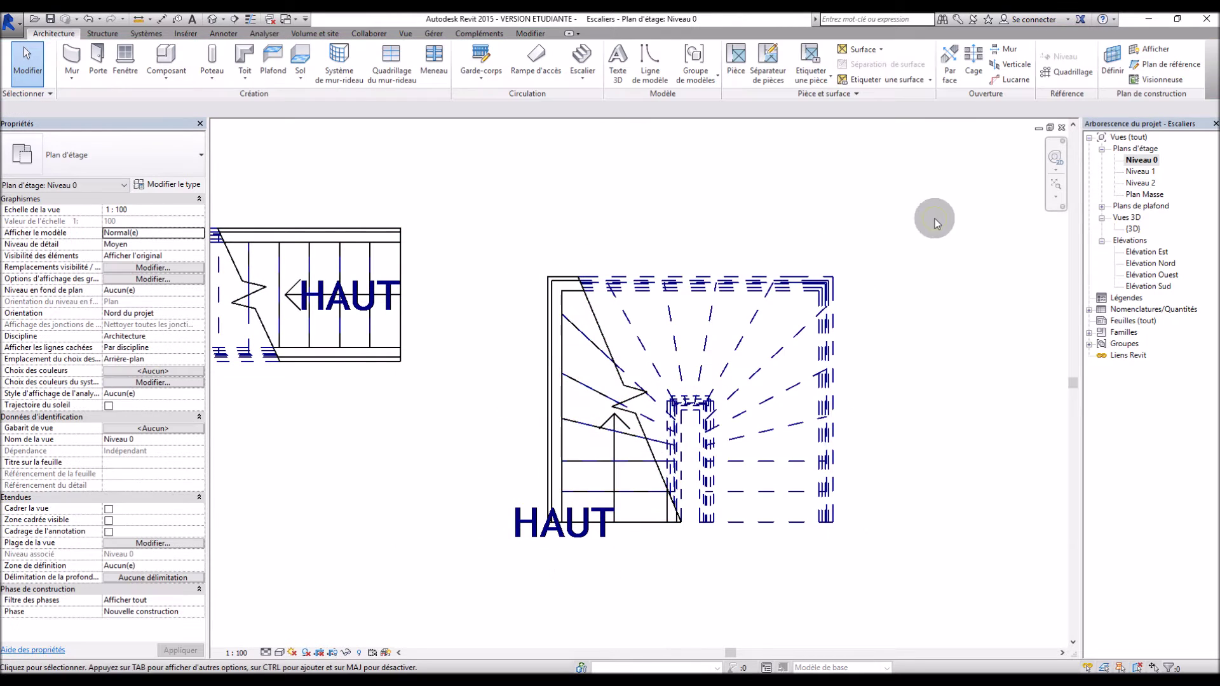
Move the U-shaped stair farther from the quarter-turn landing stair, about 2.40 m from it, and open it for editing
left_click(774, 342)
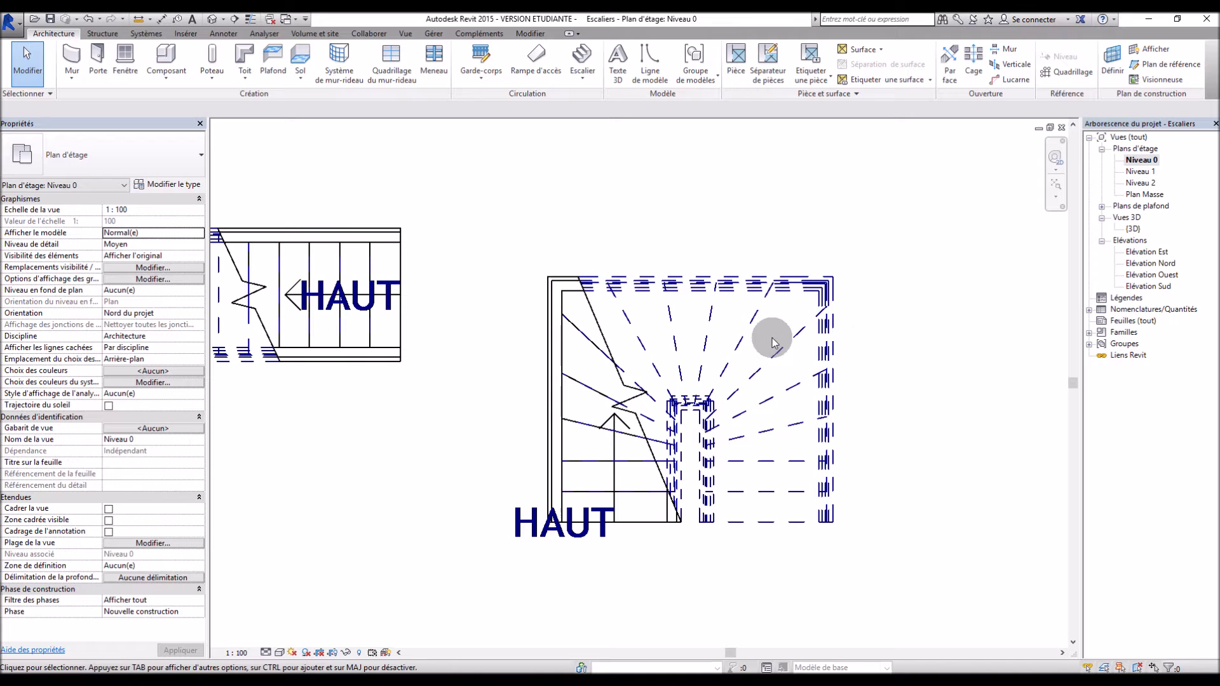
left_click_drag(776, 344, 915, 403)
left_click(552, 74)
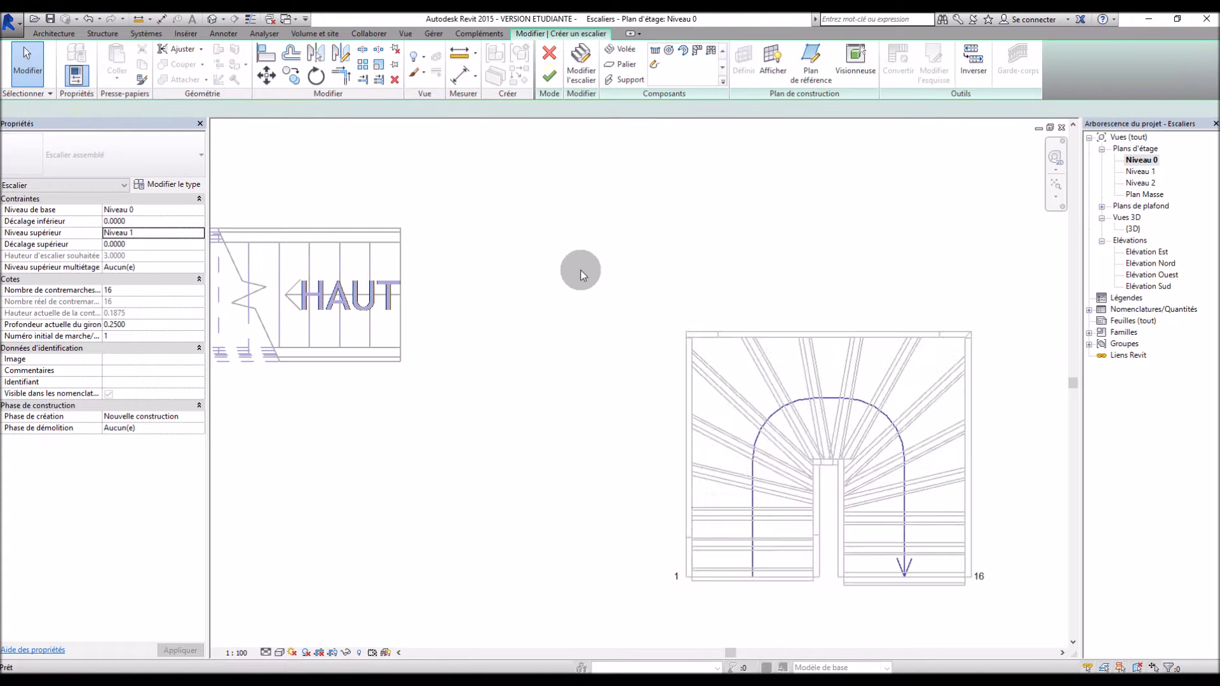
Try to set the actual run width of the U-shaped winder to 2 m in its properties
left_click(730, 412)
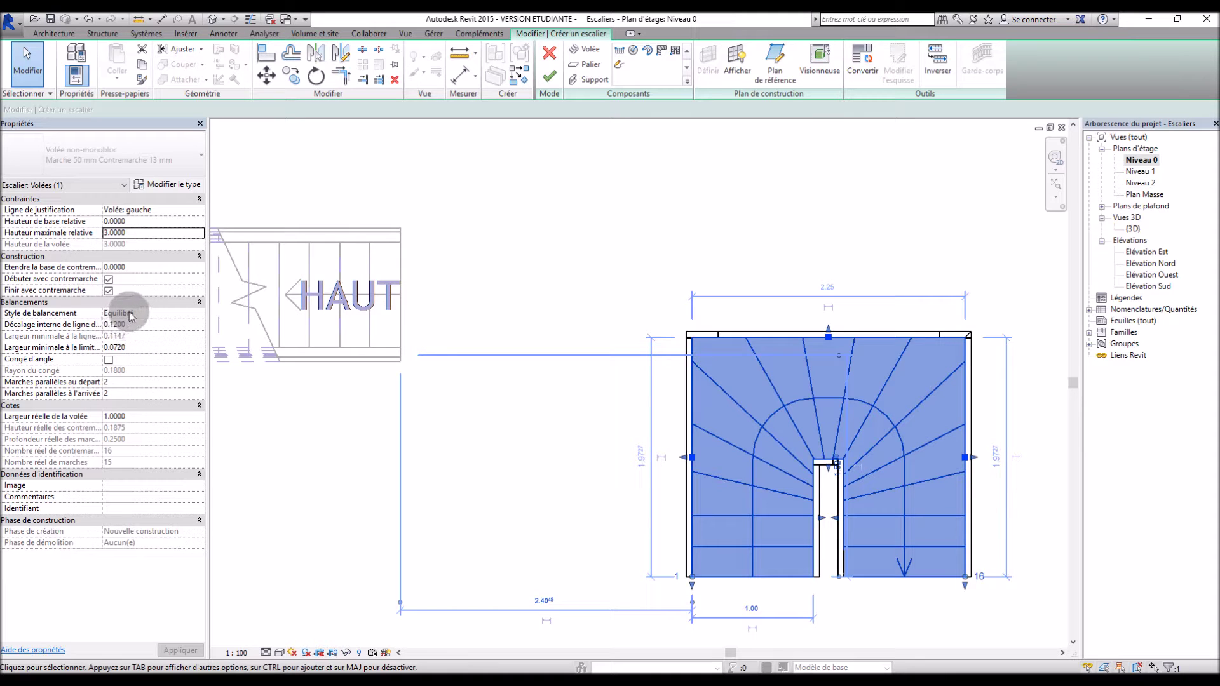
left_click(132, 417)
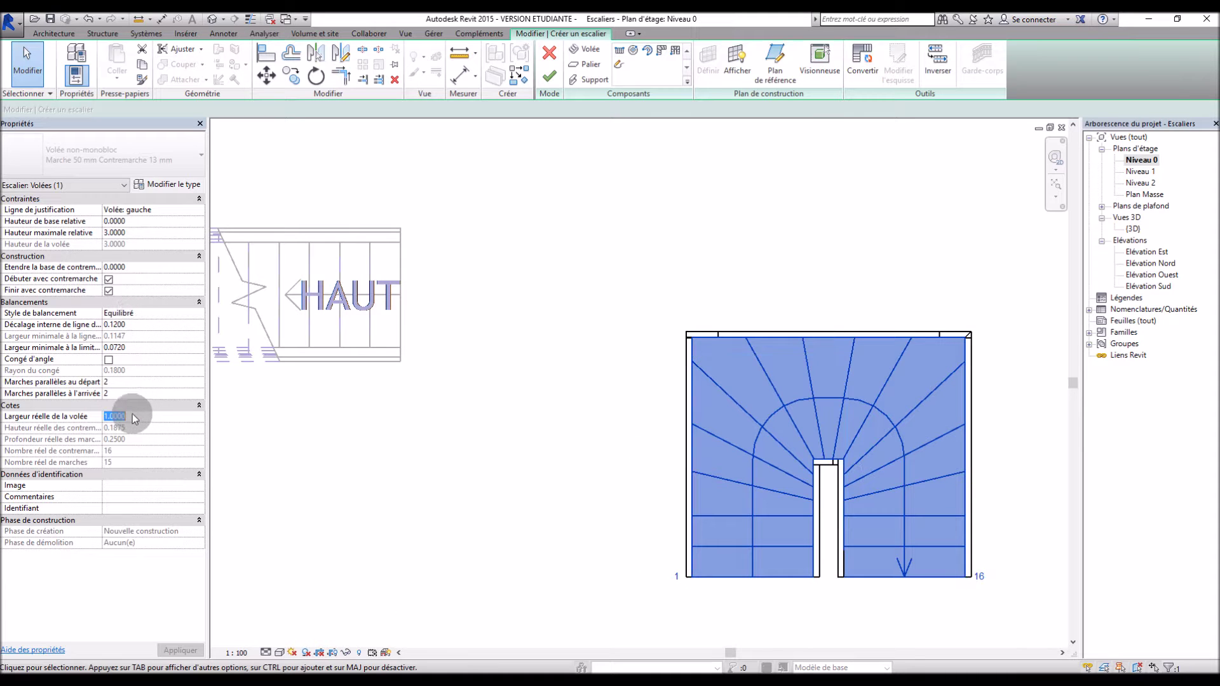
type("2")
key("Return")
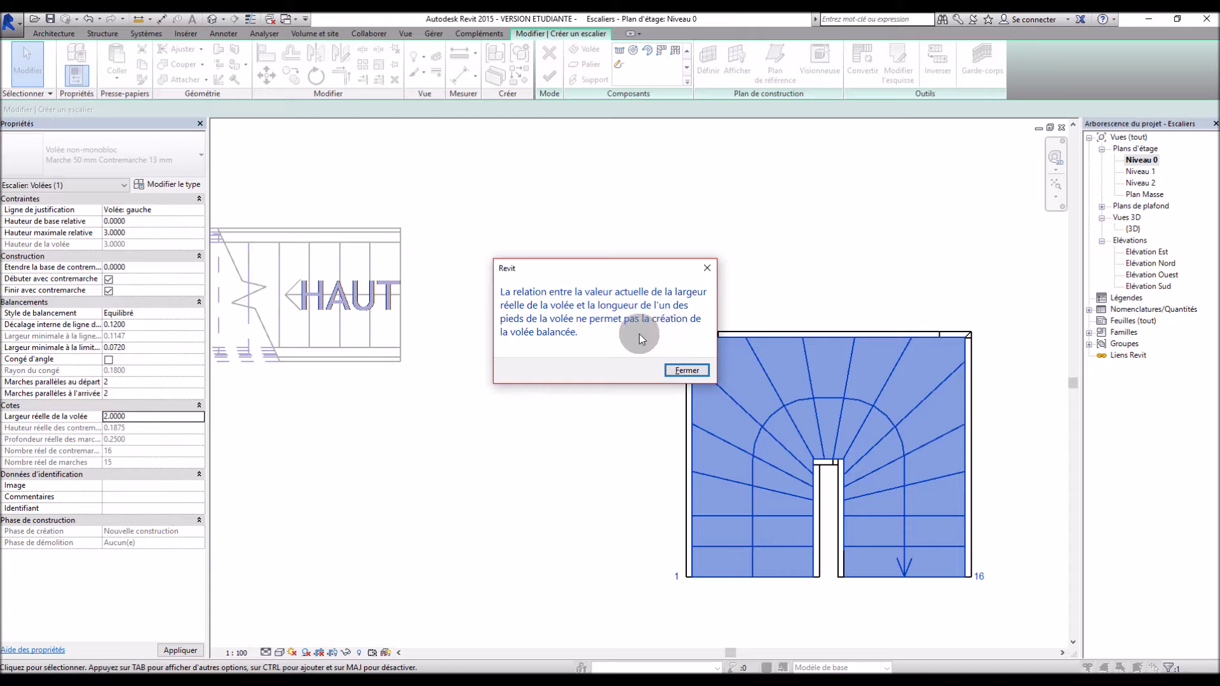
left_click(678, 369)
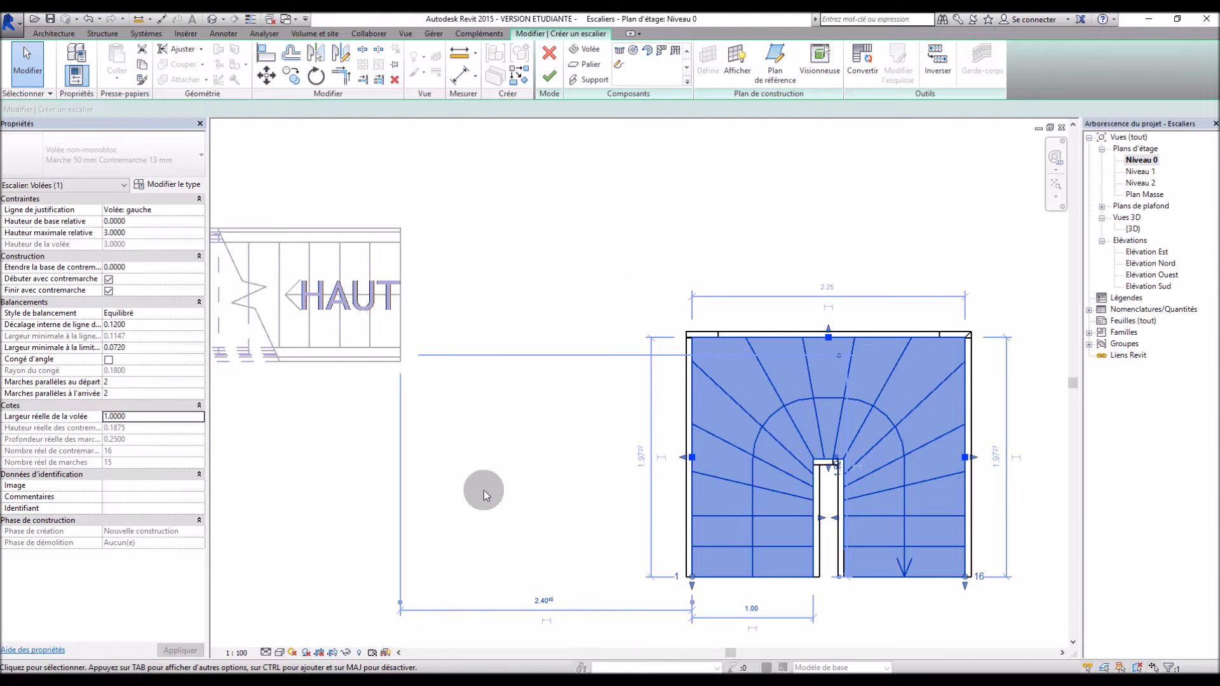
Try to set the width dimension of the U-shaped stair's starting leg to 2 m in the plan
middle_click_drag(752, 611, 637, 575)
left_click(637, 575)
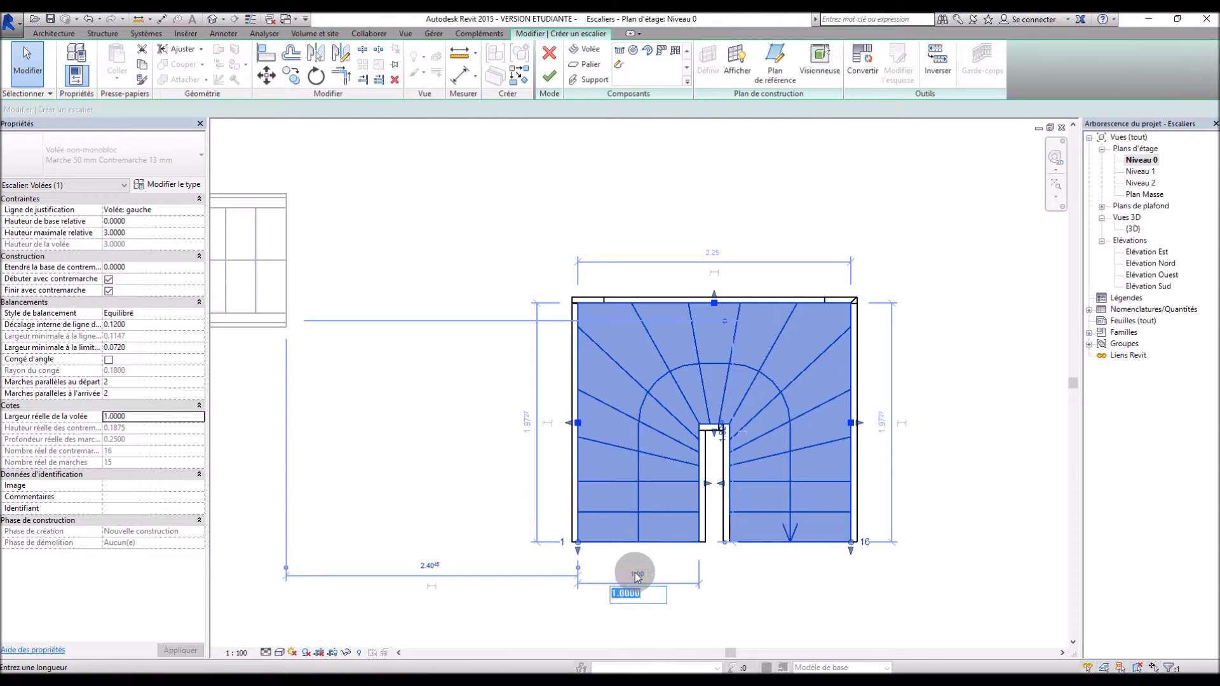
type("2")
key("Return")
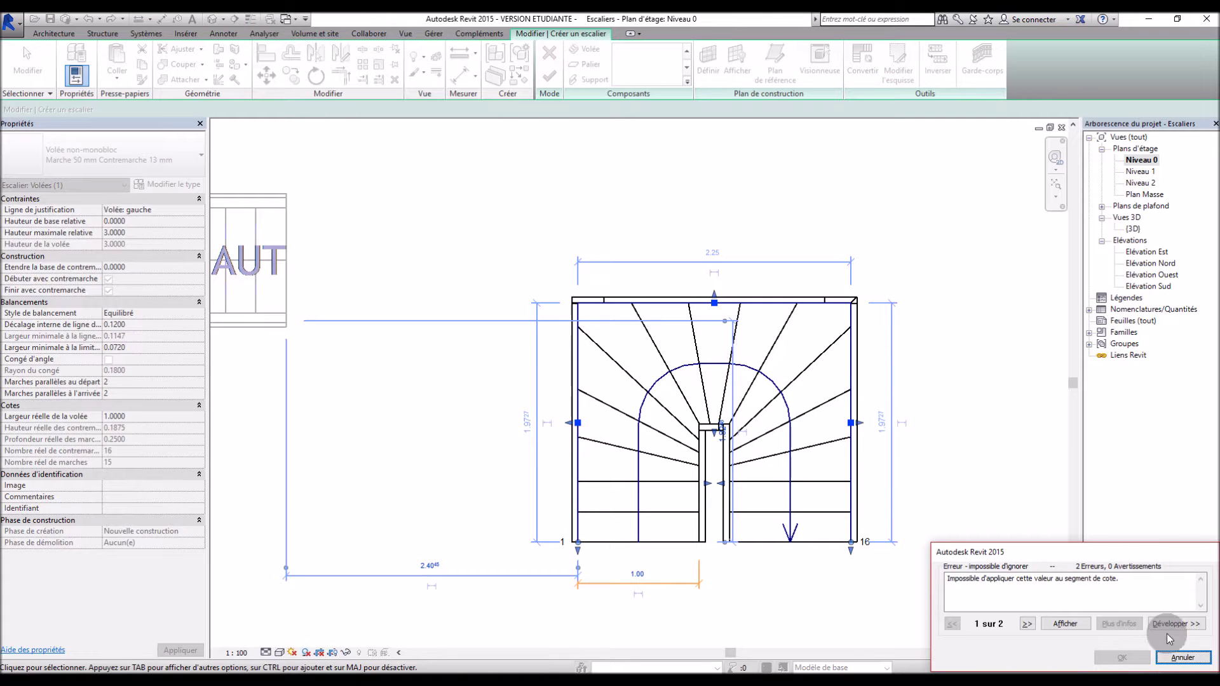
left_click(1181, 658)
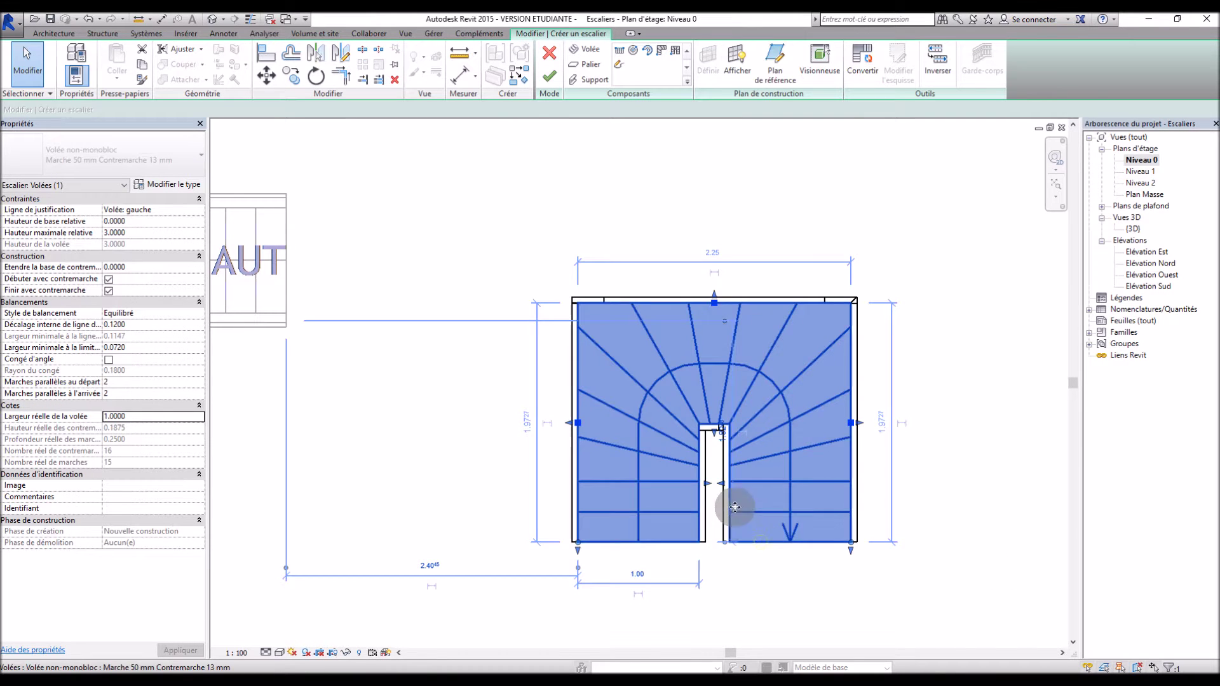
Try to edit the run's overall width dimension, and try to set the starting leg's width dimension to 0.75 m
left_click(714, 255)
left_click(766, 346)
left_click(714, 253)
left_click(746, 321)
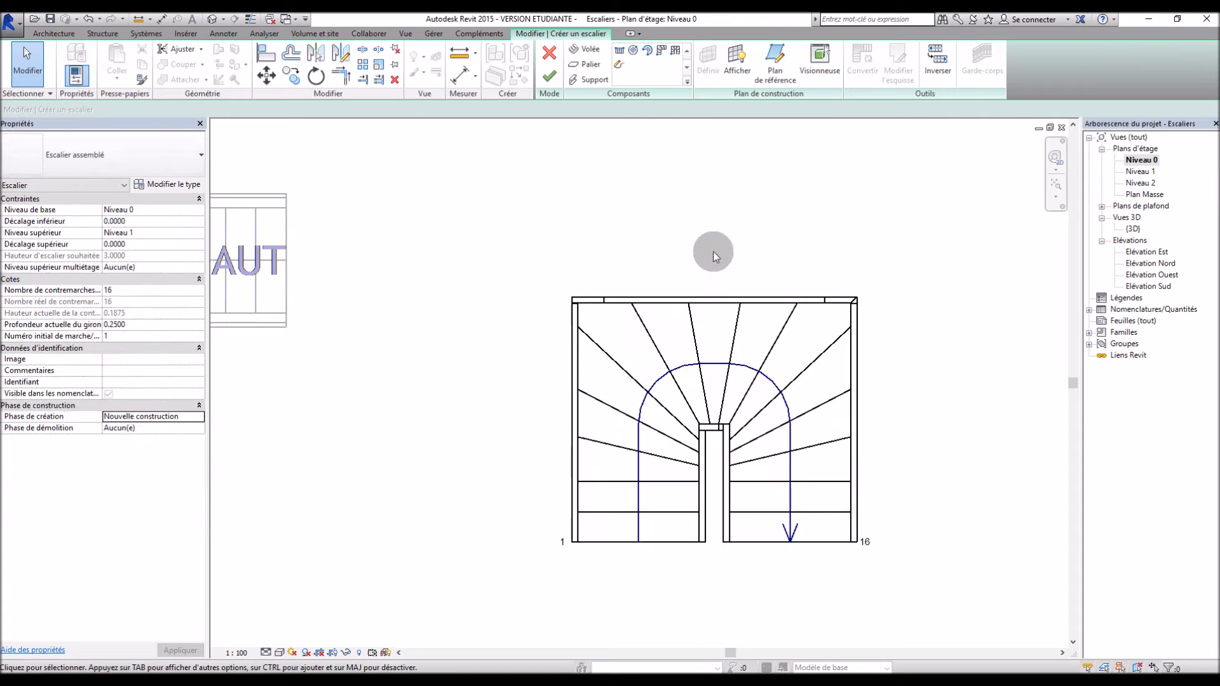
left_click(692, 498)
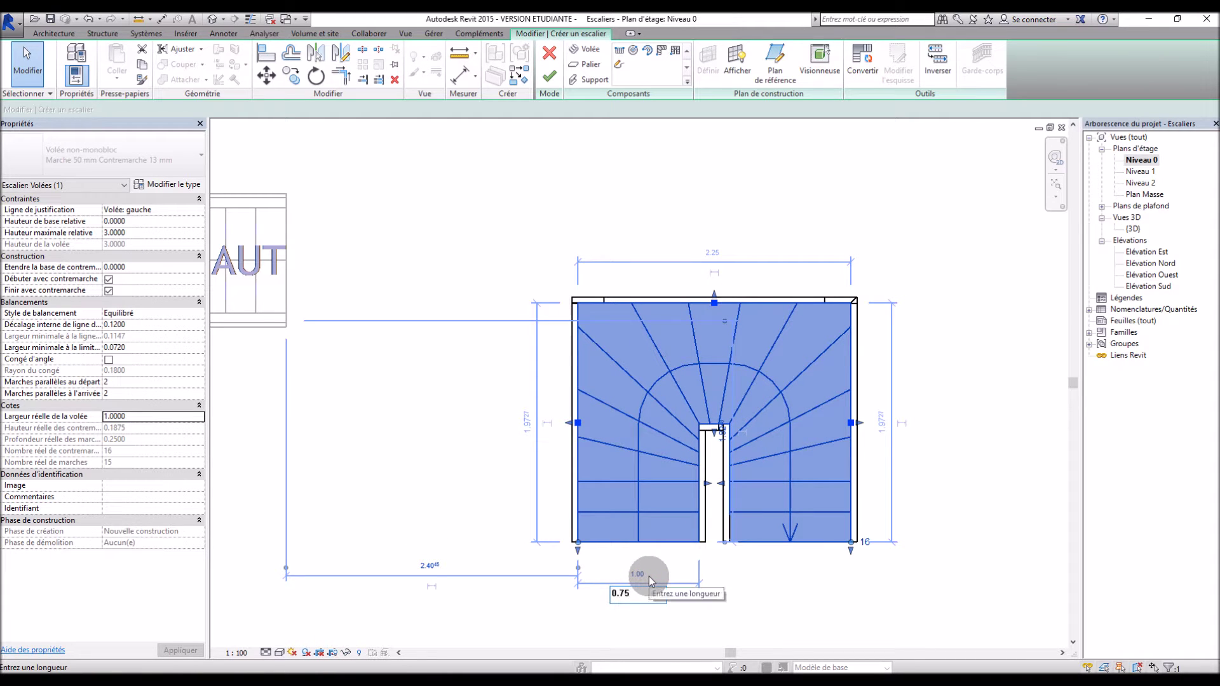
key("Return")
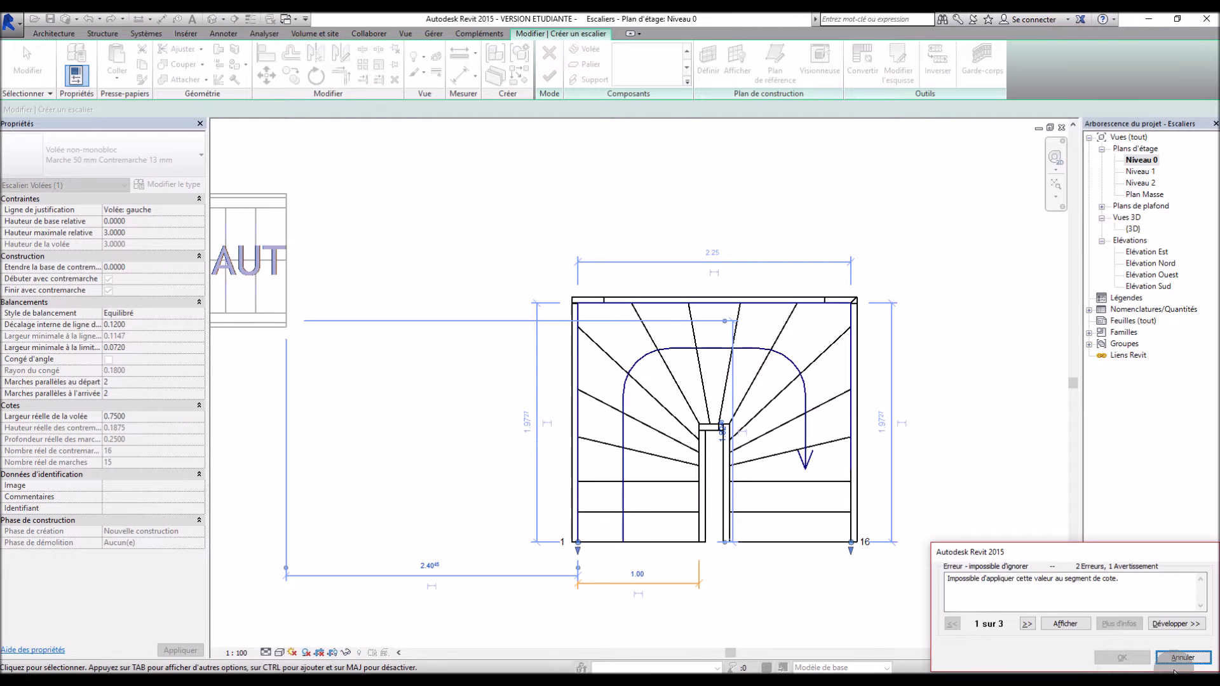
left_click(1178, 659)
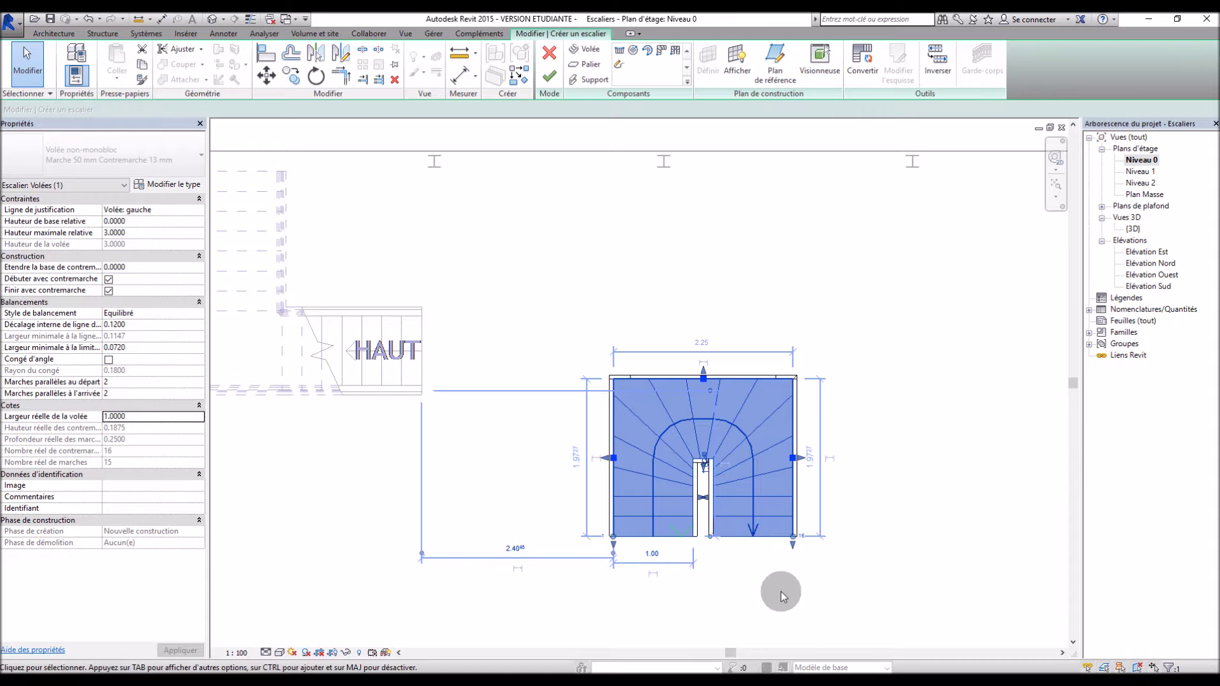
Examine the type properties of the U-shaped winder run and finish editing the stair
scroll(780, 592, "up", 2)
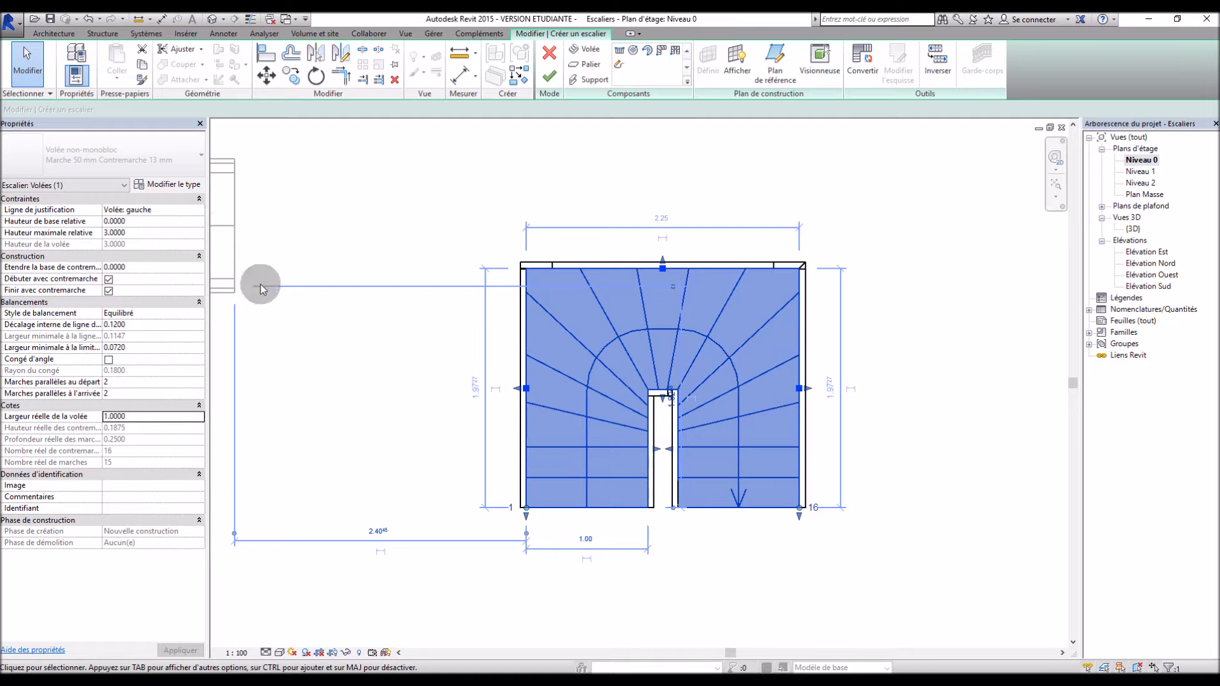
left_click(167, 183)
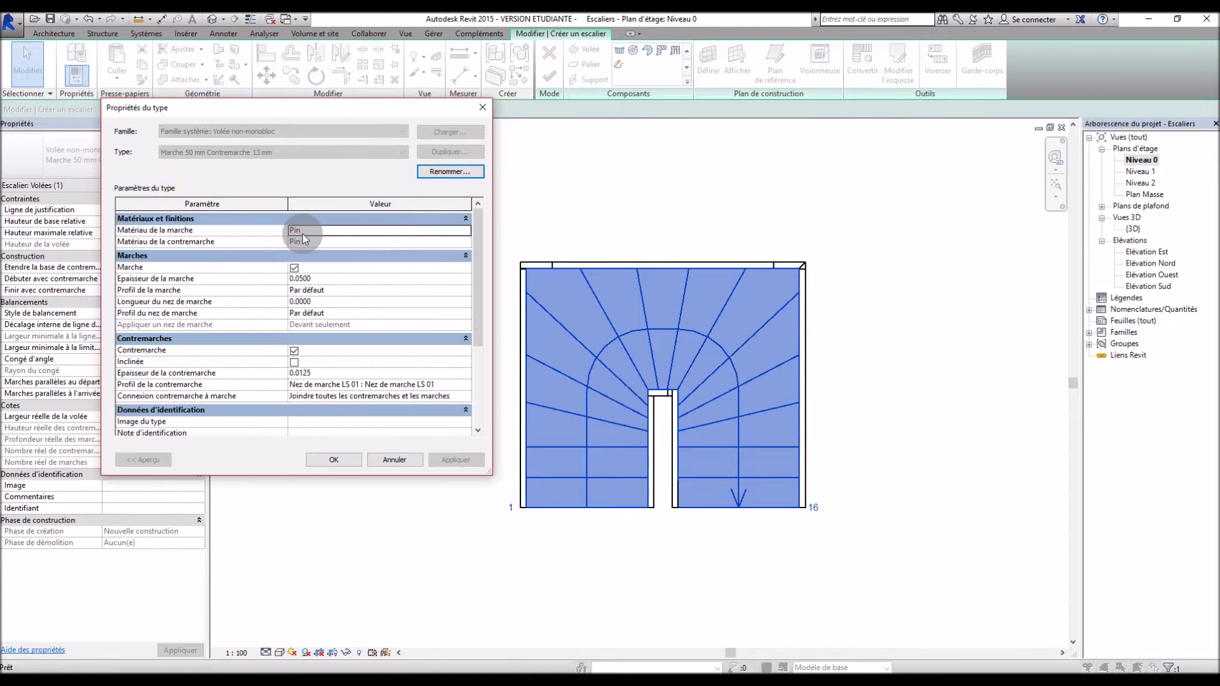
left_click(480, 109)
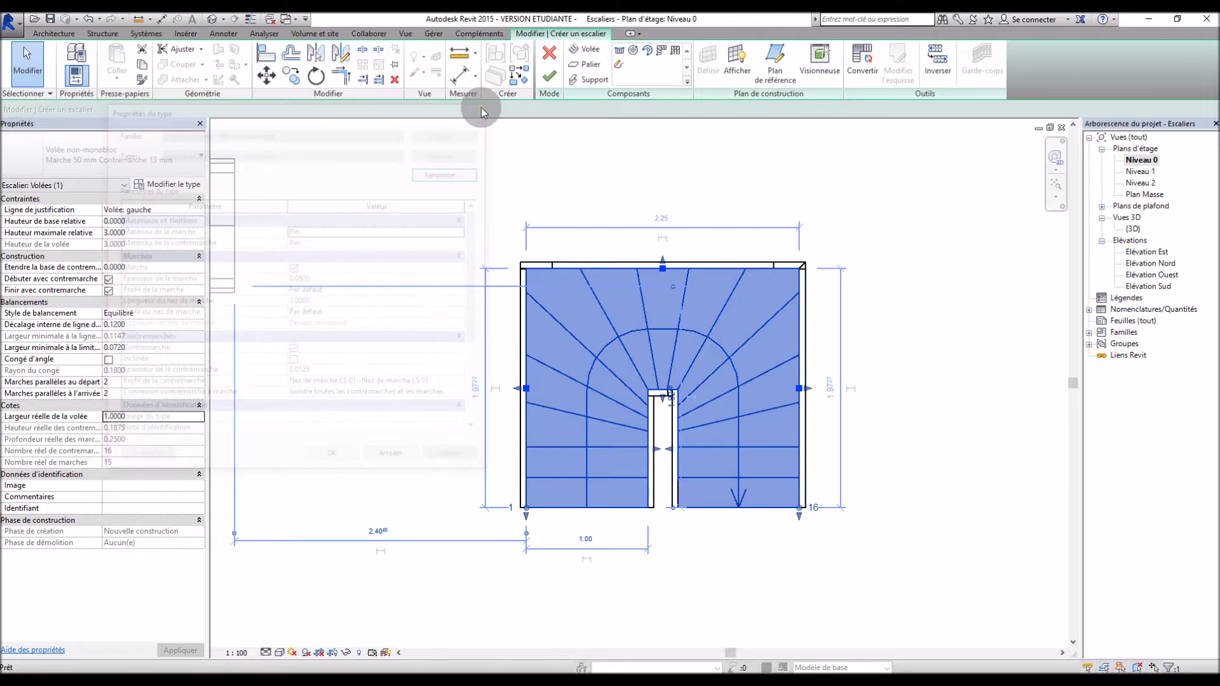
left_click(550, 78)
Examine the calculation rules and support settings in the U-shaped stair's type properties without changing them
left_click(585, 294)
left_click(167, 184)
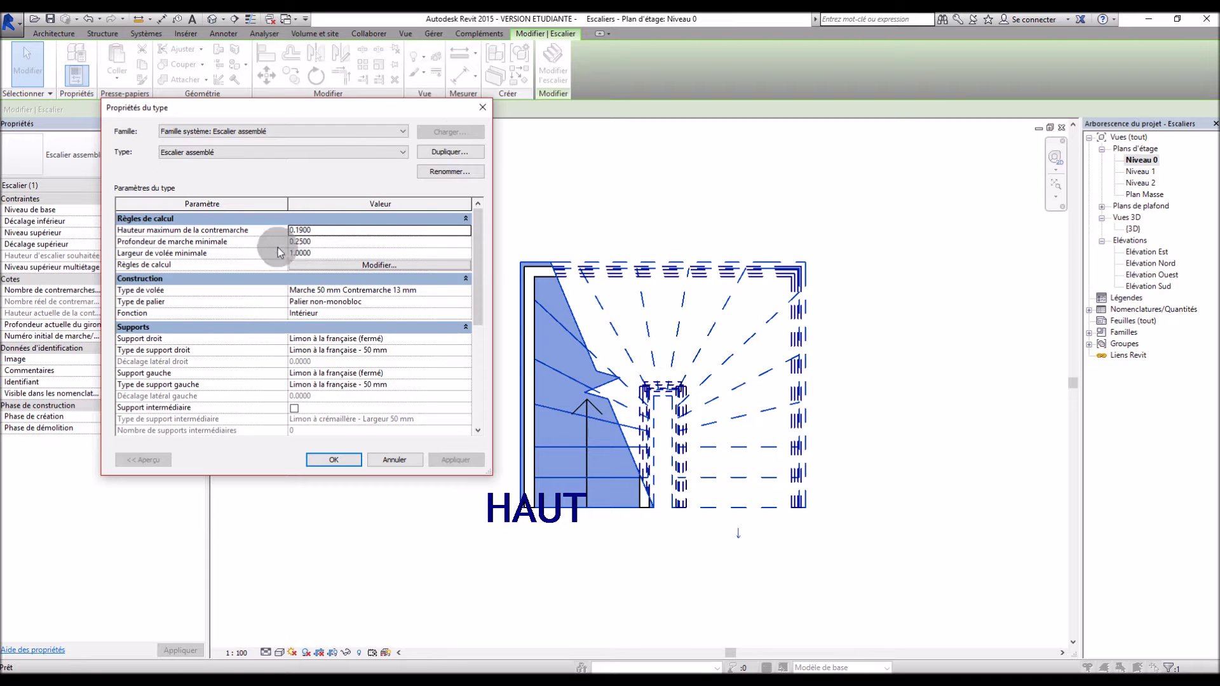
left_click(480, 109)
left_click(596, 174)
Rotate the U-shaped stair 180° about its centre in the Niveau 0 plan
scroll(612, 234, "down", 3)
scroll(617, 215, "up", 2)
scroll(618, 214, "up", 2)
left_click(645, 278)
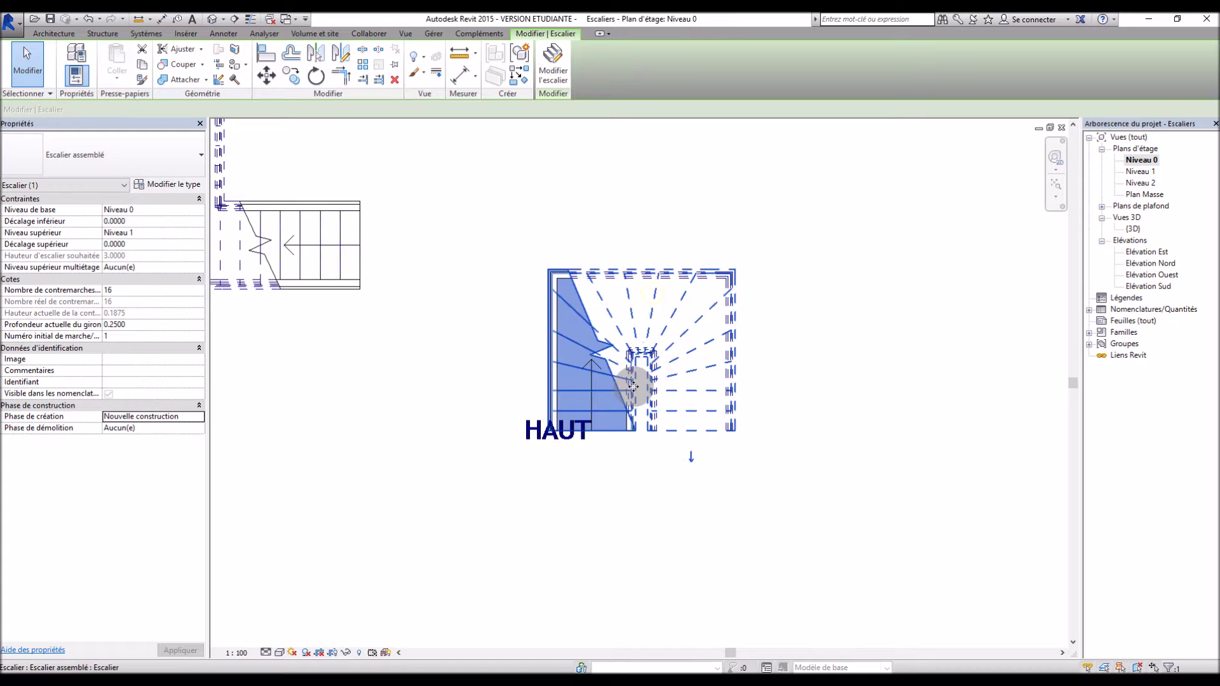
scroll(651, 299, "down", 3)
scroll(652, 294, "up", 2)
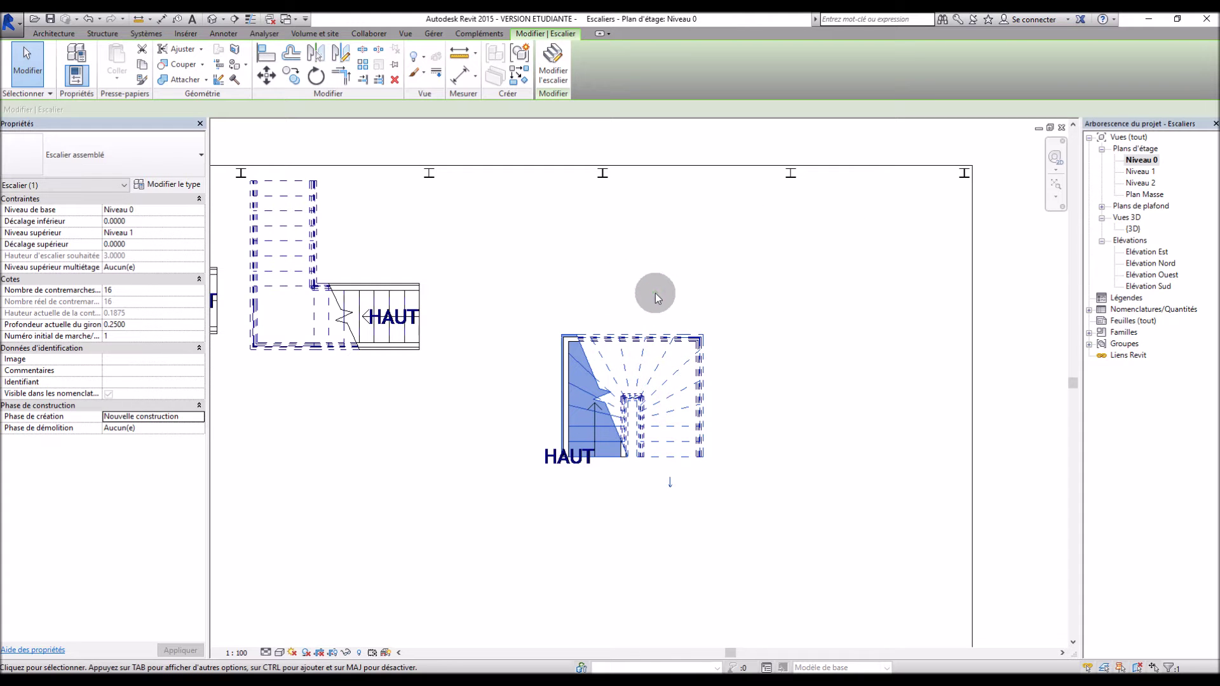
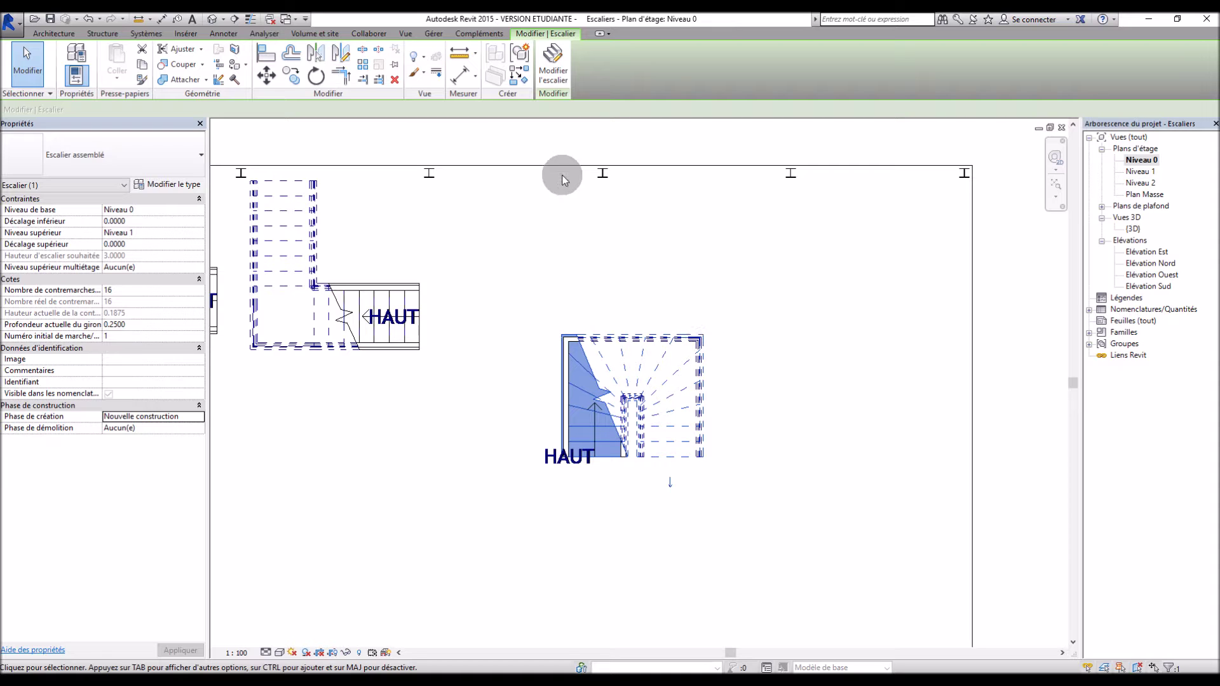
left_click(316, 76)
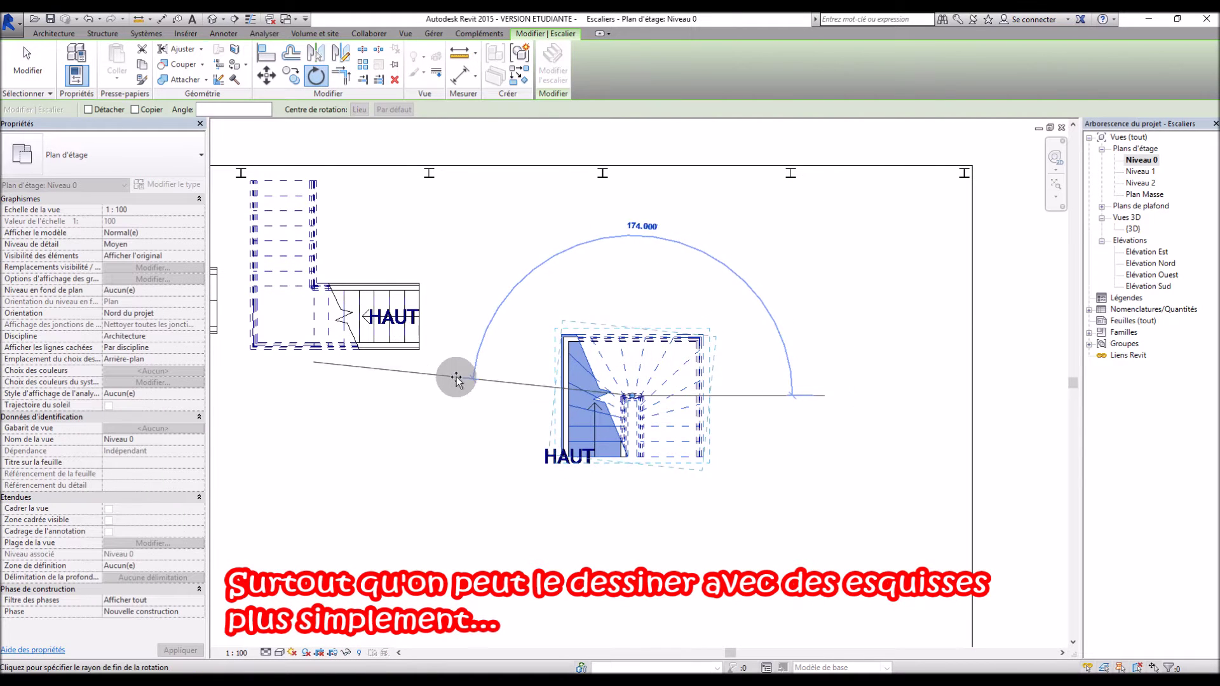
left_click(460, 399)
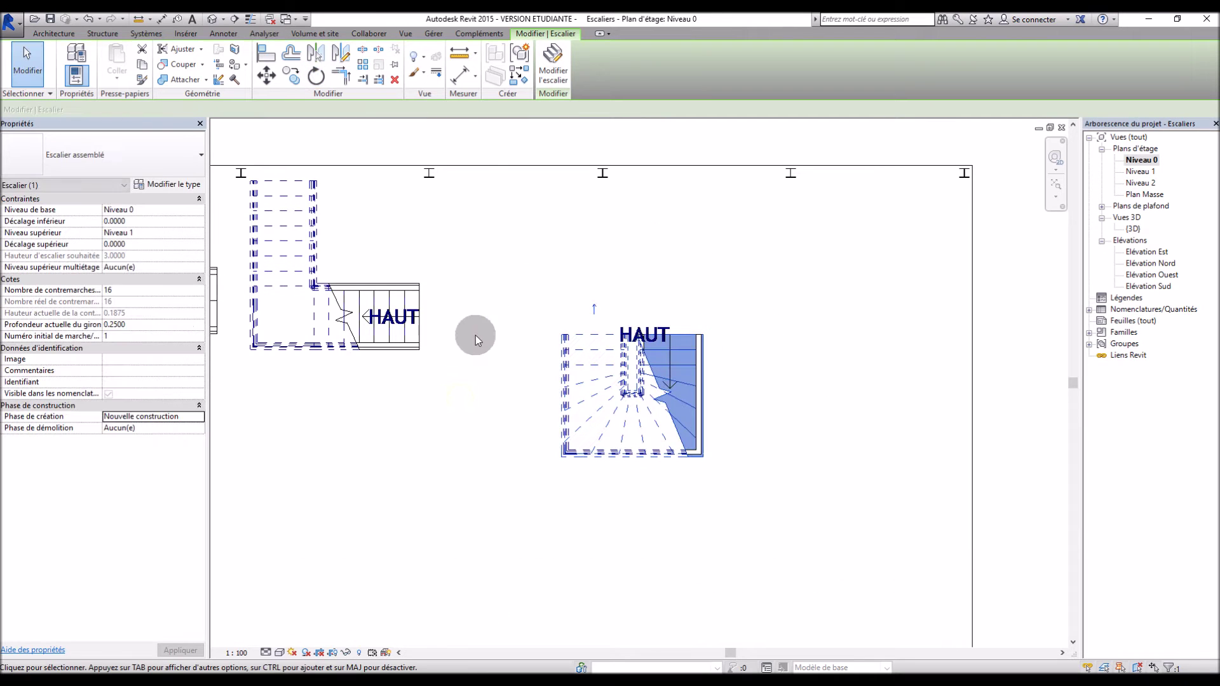
left_click(733, 235)
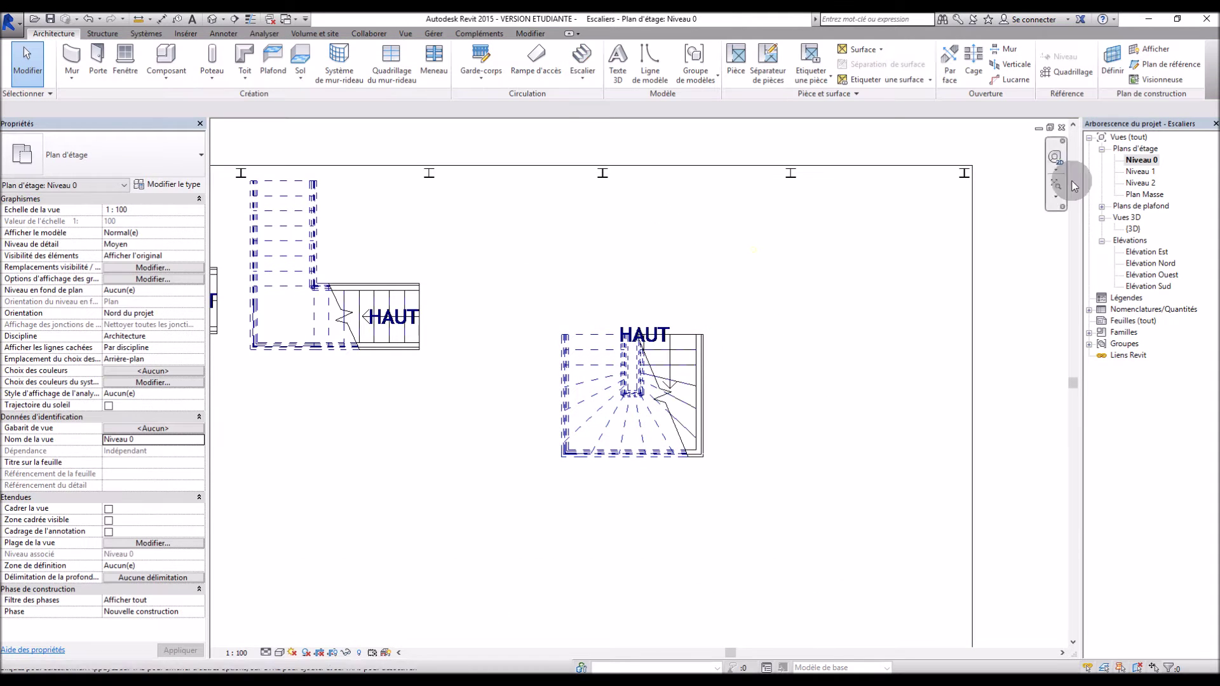
In the Niveau 1 plan, move the U-shaped stair so its leg ends meet the floor edge beside the quarter-turn stair
double_click(1140, 171)
scroll(484, 547, "up", 3)
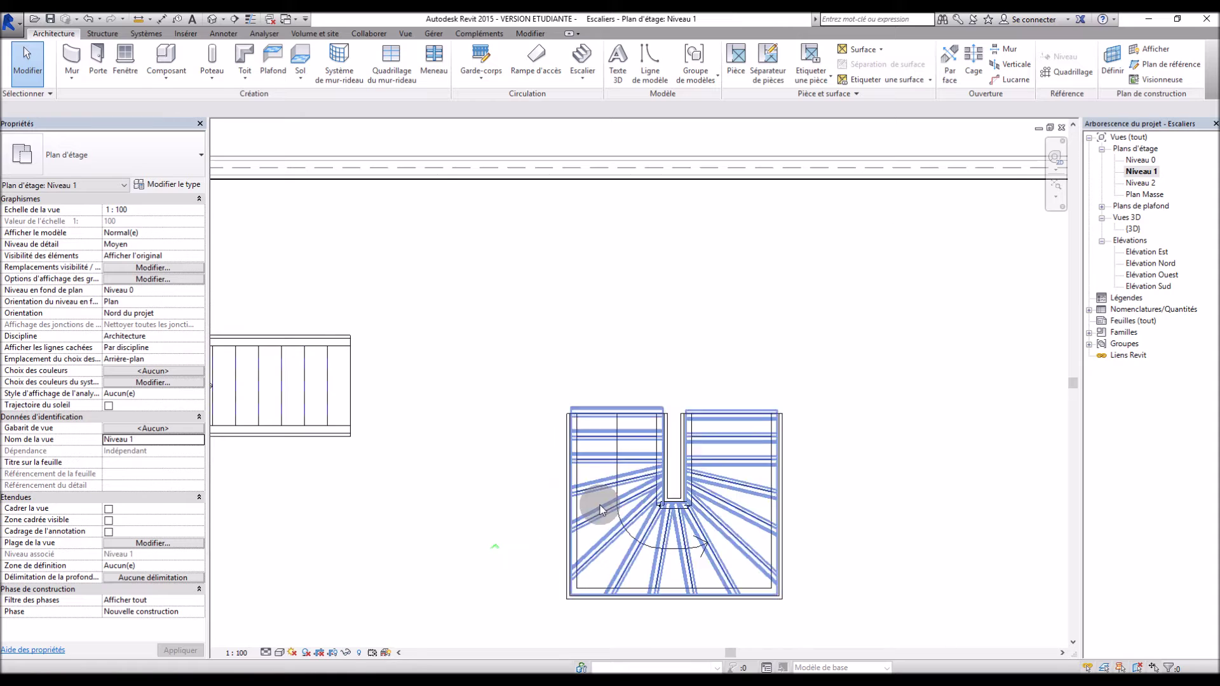
left_click(612, 485)
left_click_drag(517, 302, 443, 170)
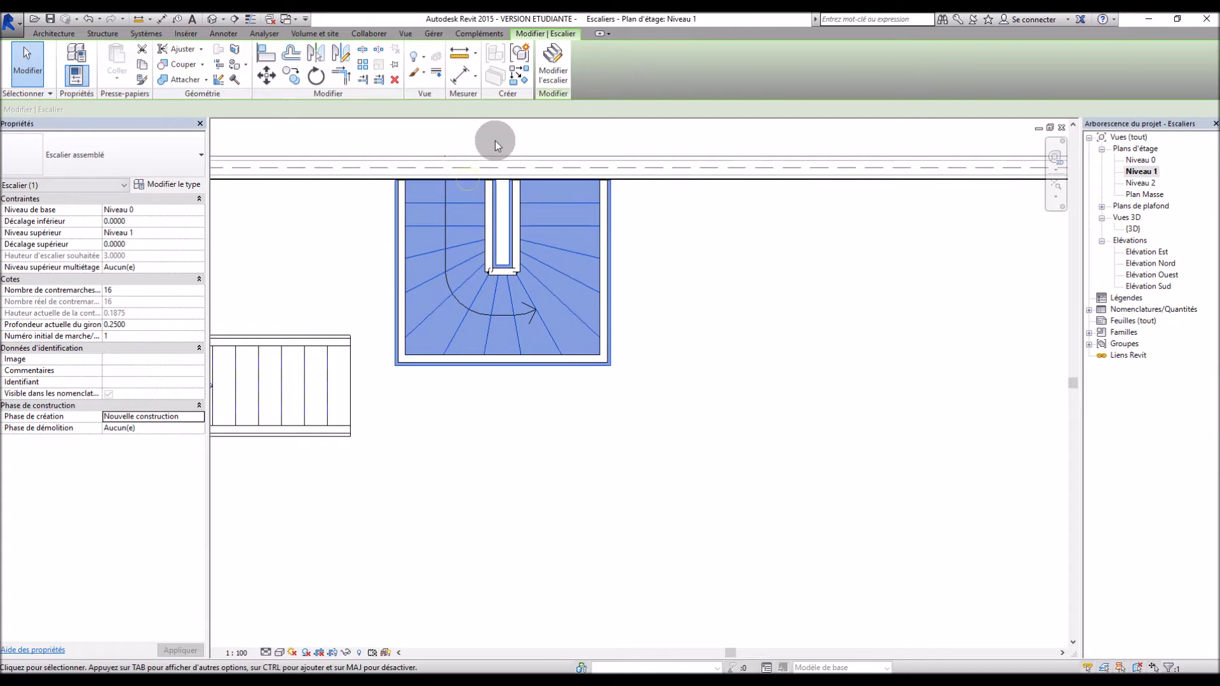
left_click(649, 276)
scroll(662, 307, "down", 2)
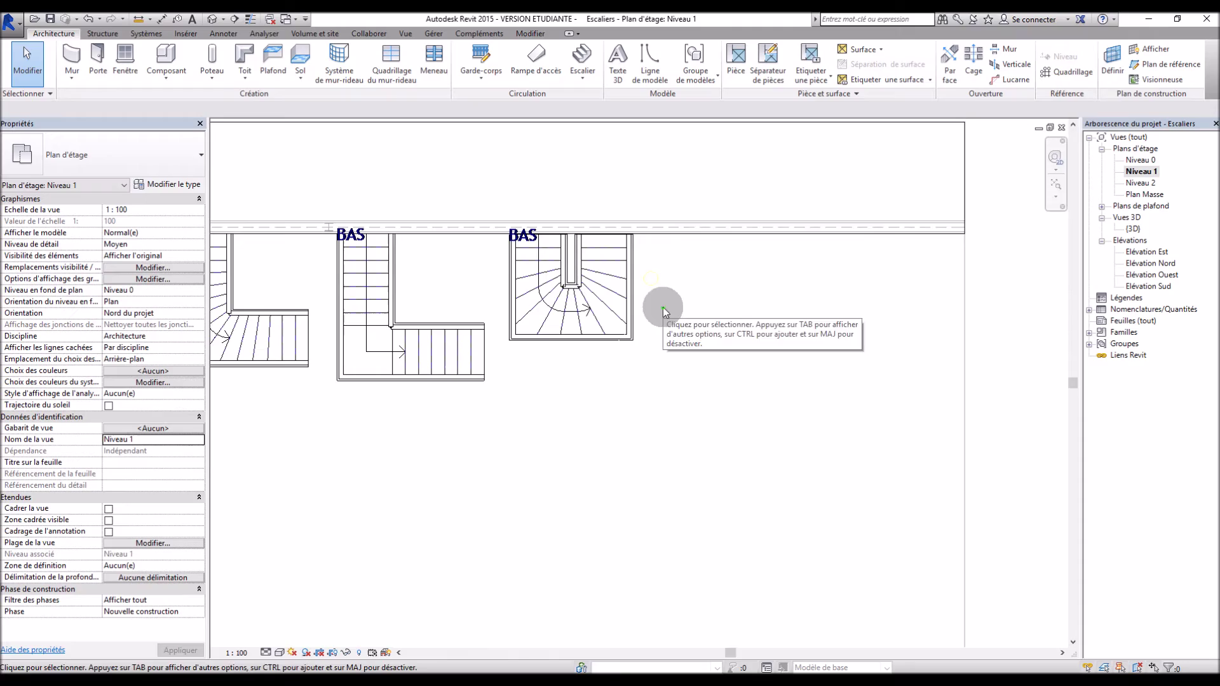
Examine the repositioned U-shaped stair and its railings against the upper floor in the 3D view
double_click(1133, 228)
middle_click_drag(706, 399, 742, 346, "shift")
scroll(670, 310, "up", 2)
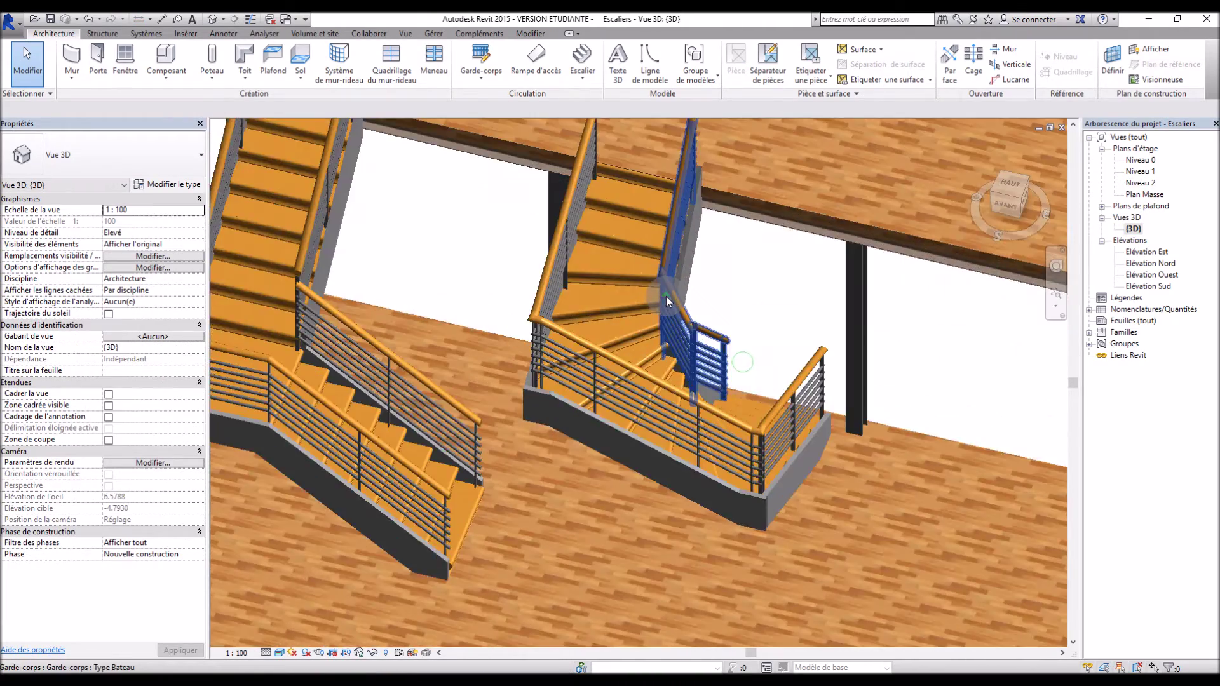
scroll(731, 299, "down", 3)
middle_click_drag(803, 403, 749, 386, "shift")
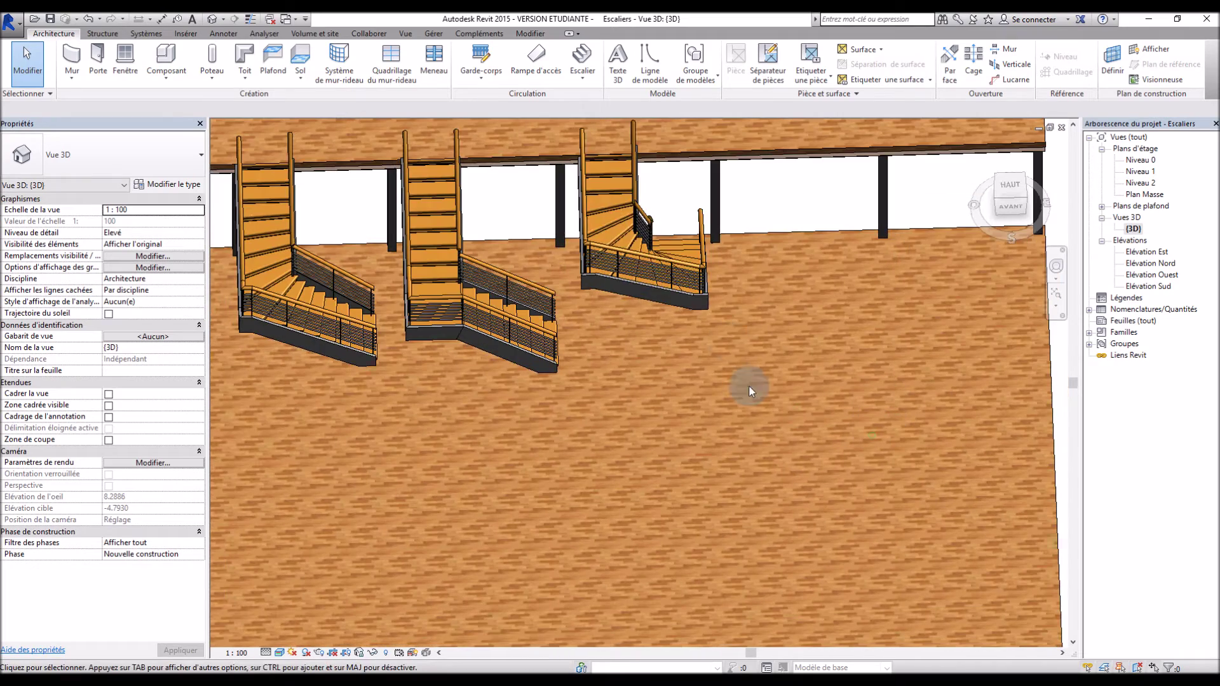
Open the U-shaped stair for editing in 3D, examine its outer stringer's properties, and finish editing
left_click(639, 248)
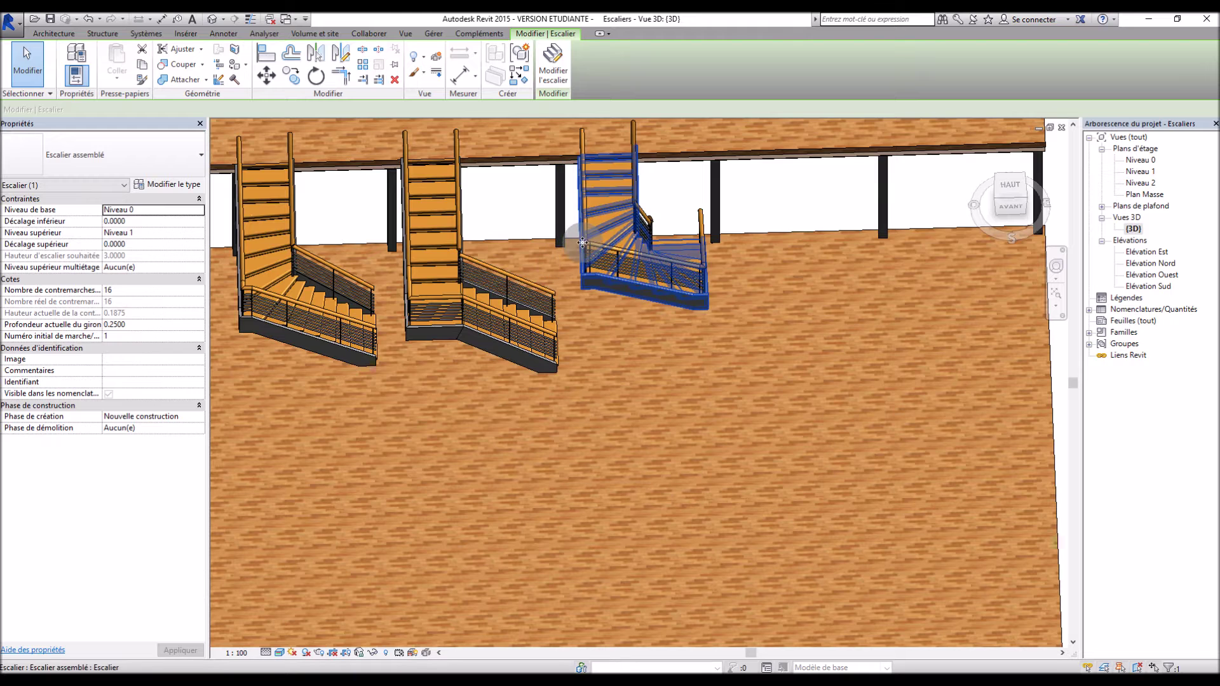
left_click(615, 224)
double_click(615, 223)
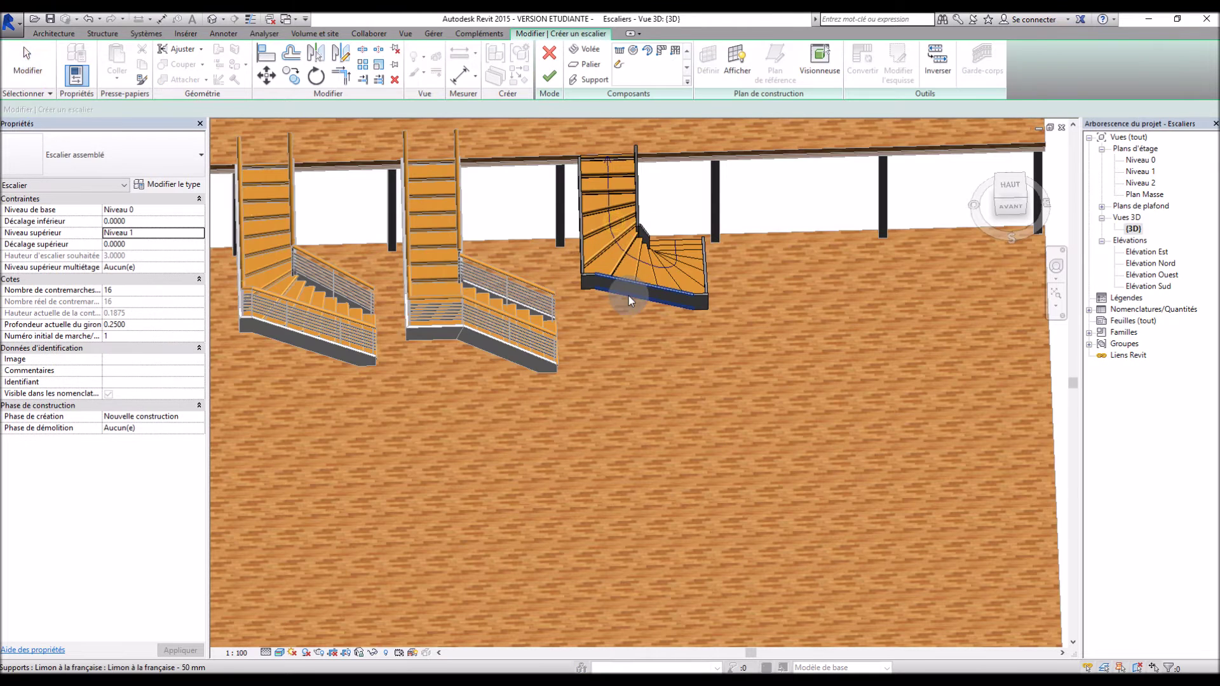
left_click(638, 283)
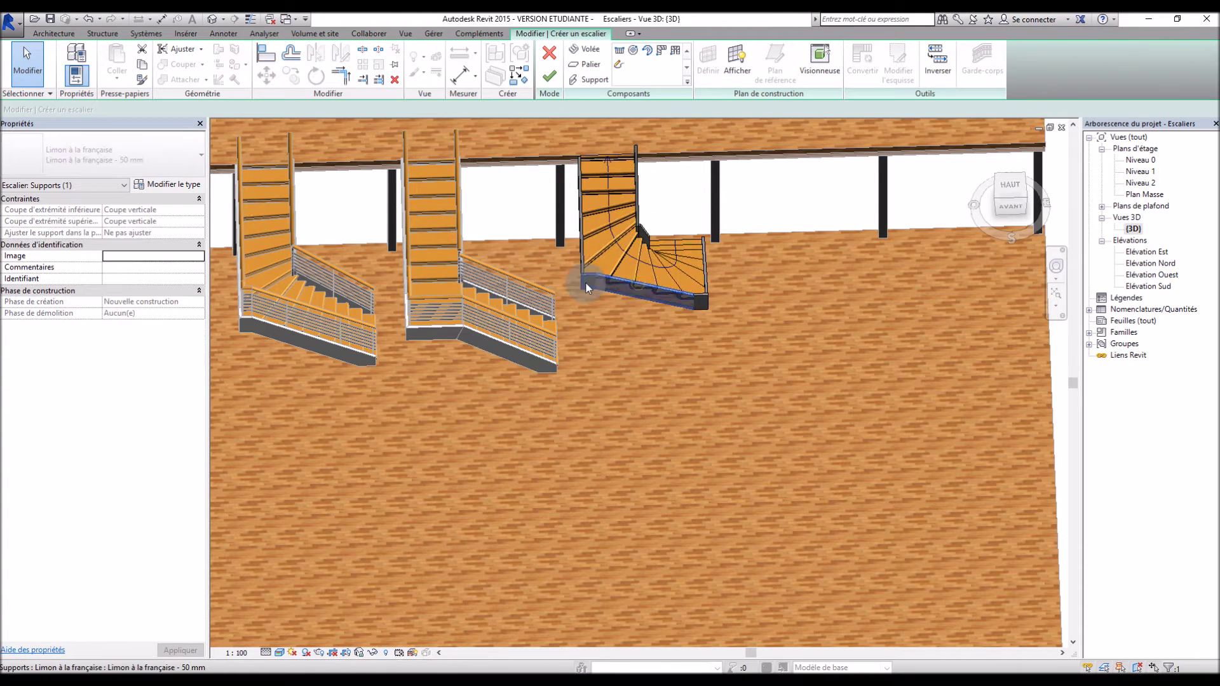
left_click(736, 303)
left_click(549, 76)
Compare all the stairs together along the upper floor edge from above in 3D
scroll(780, 364, "down", 2)
scroll(505, 436, "up", 3)
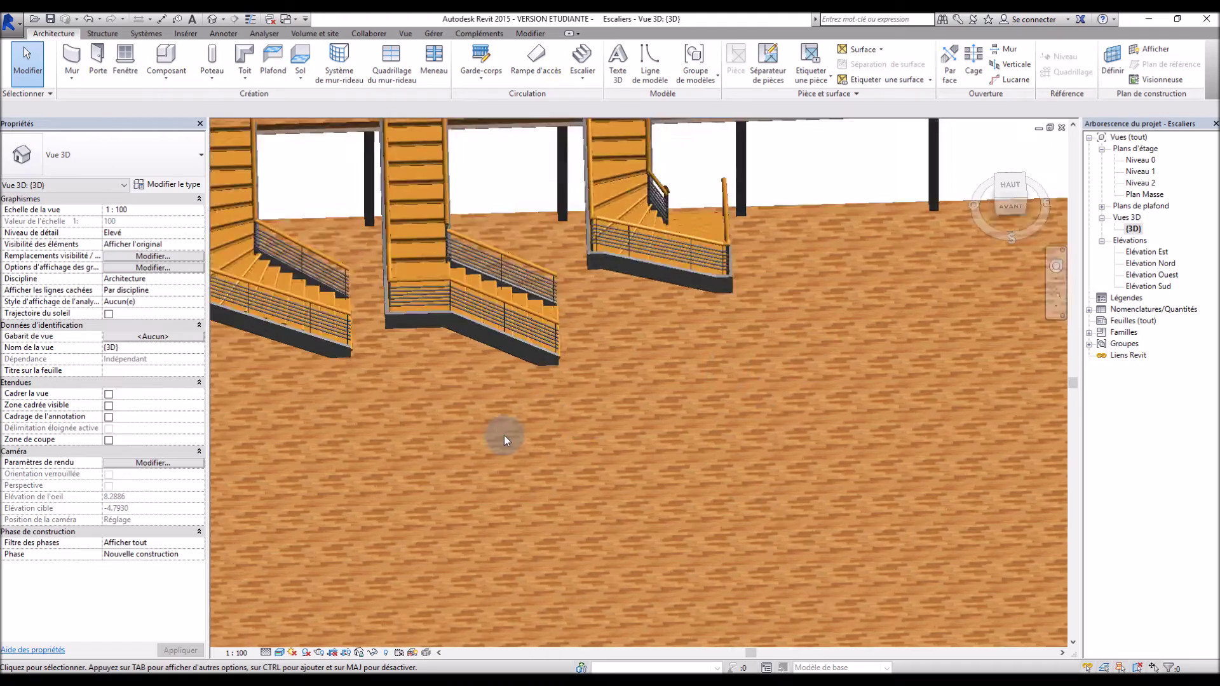
scroll(699, 403, "down", 5)
middle_click_drag(699, 402, 682, 335, "shift")
scroll(685, 350, "down", 2)
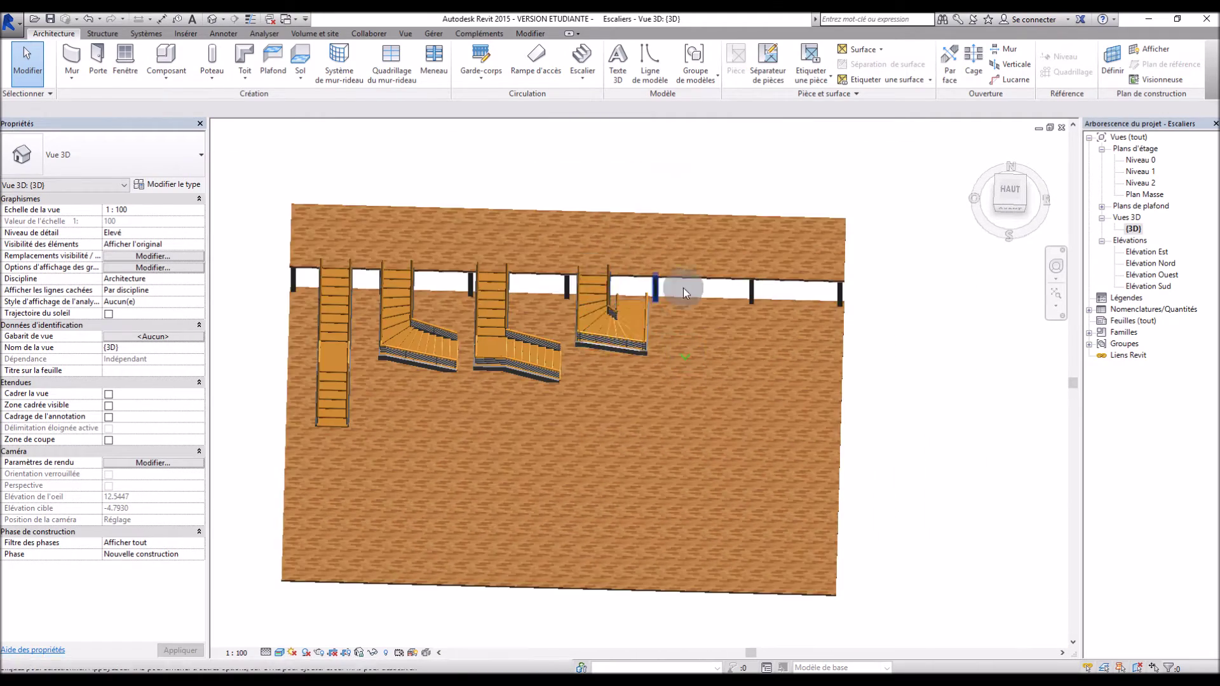
scroll(650, 323, "up", 2)
Open the Niveau 0 plan and start a new component stair
double_click(1139, 160)
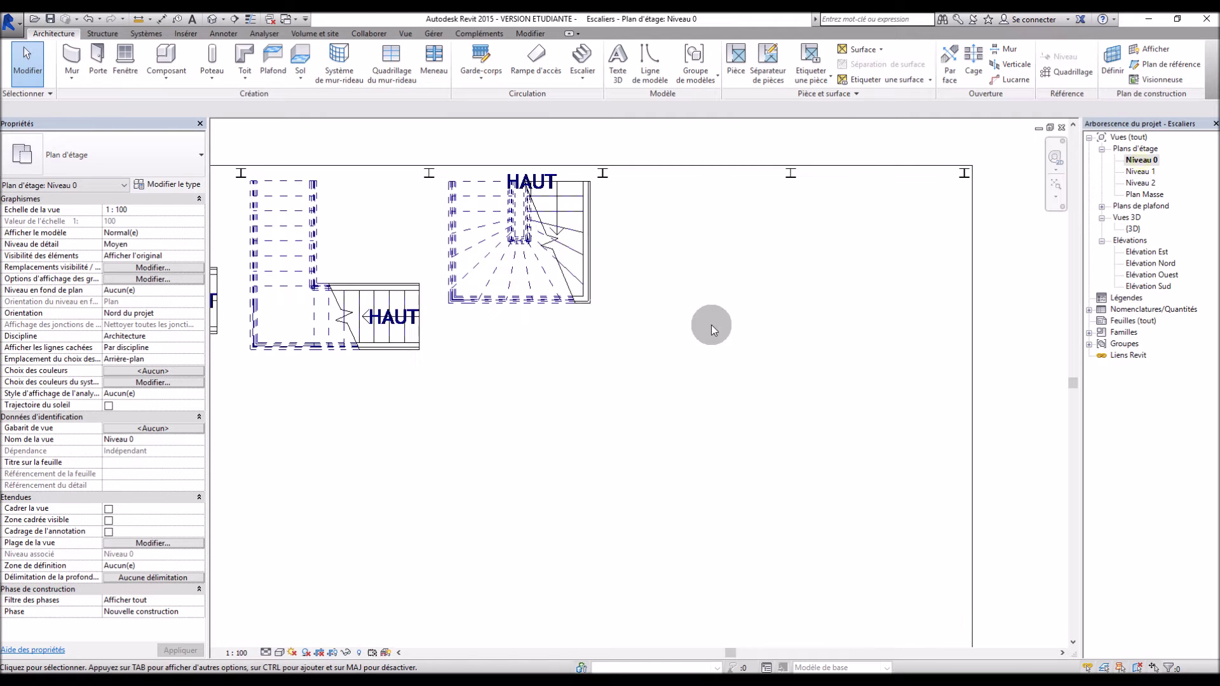
left_click(588, 57)
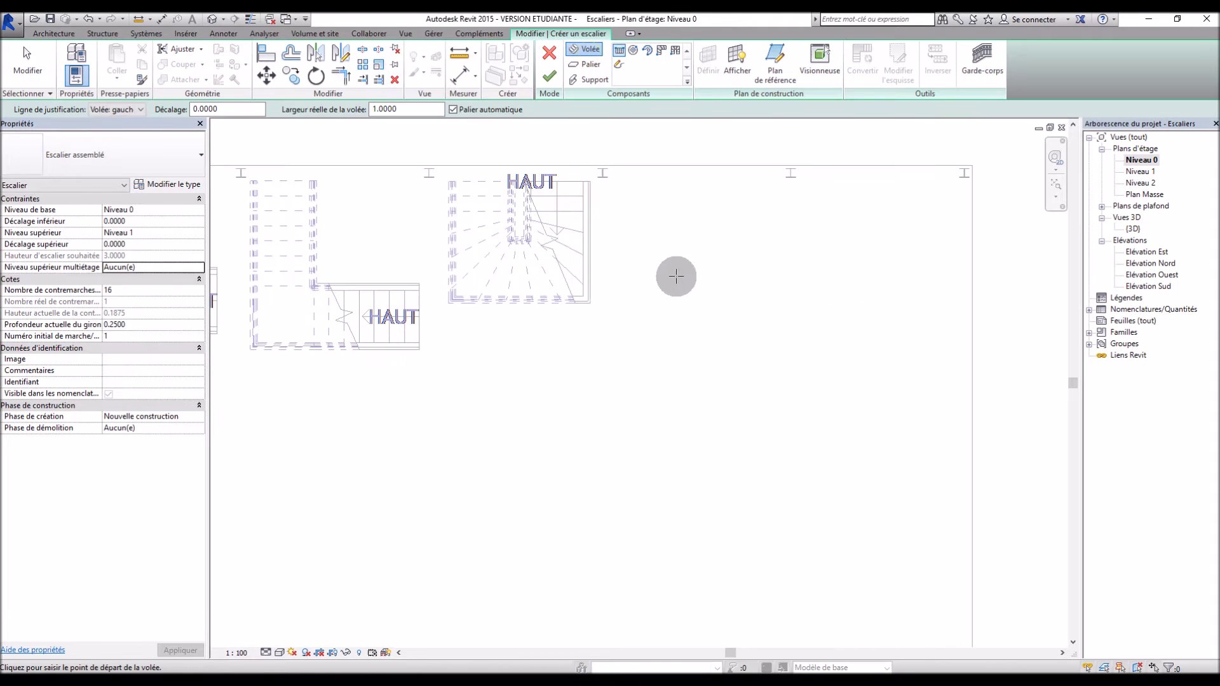
left_click(680, 432)
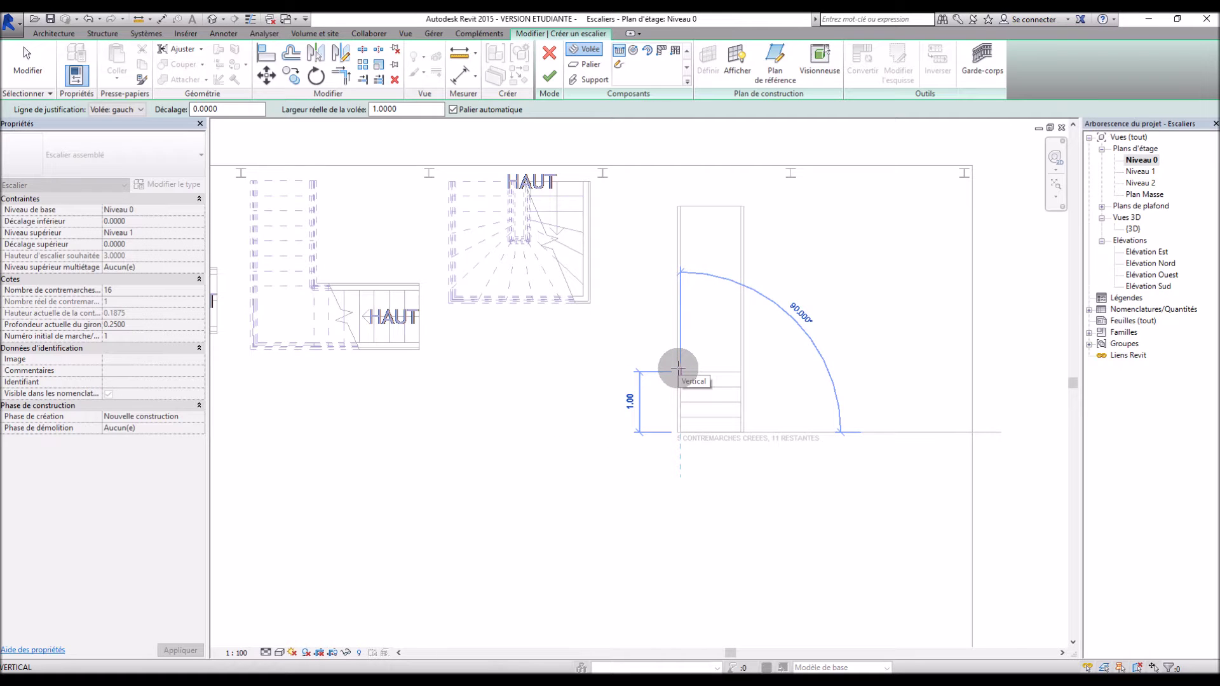
scroll(678, 369, "up", 1)
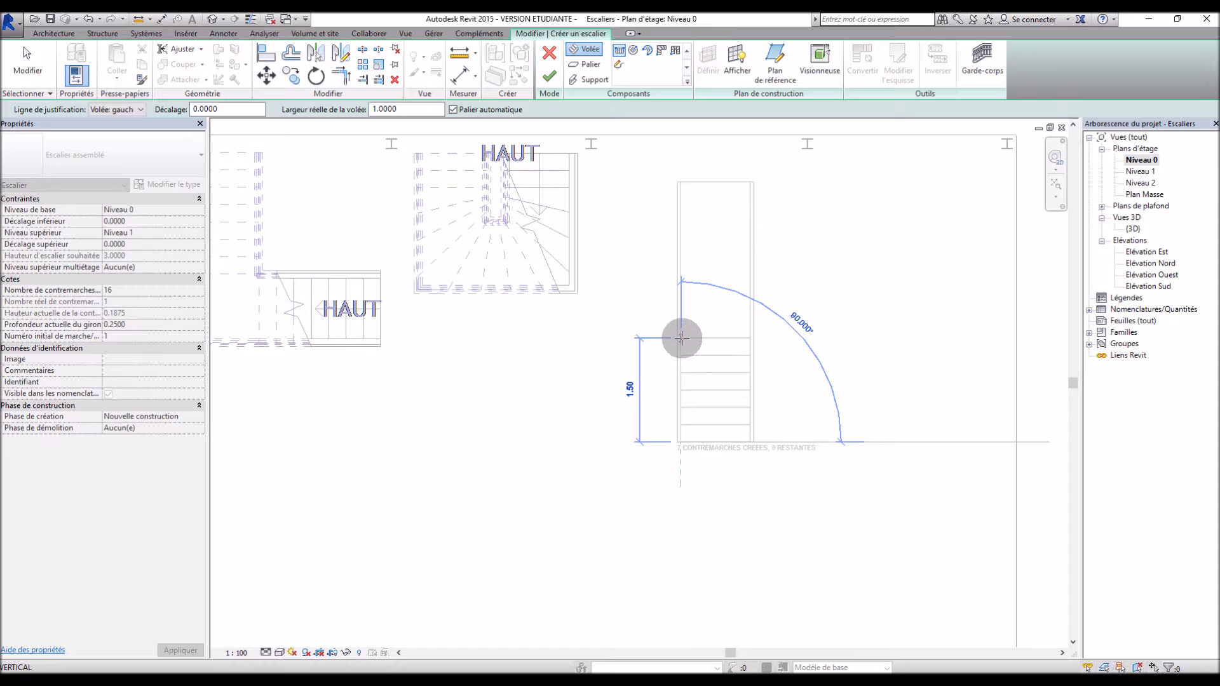
left_click(681, 338)
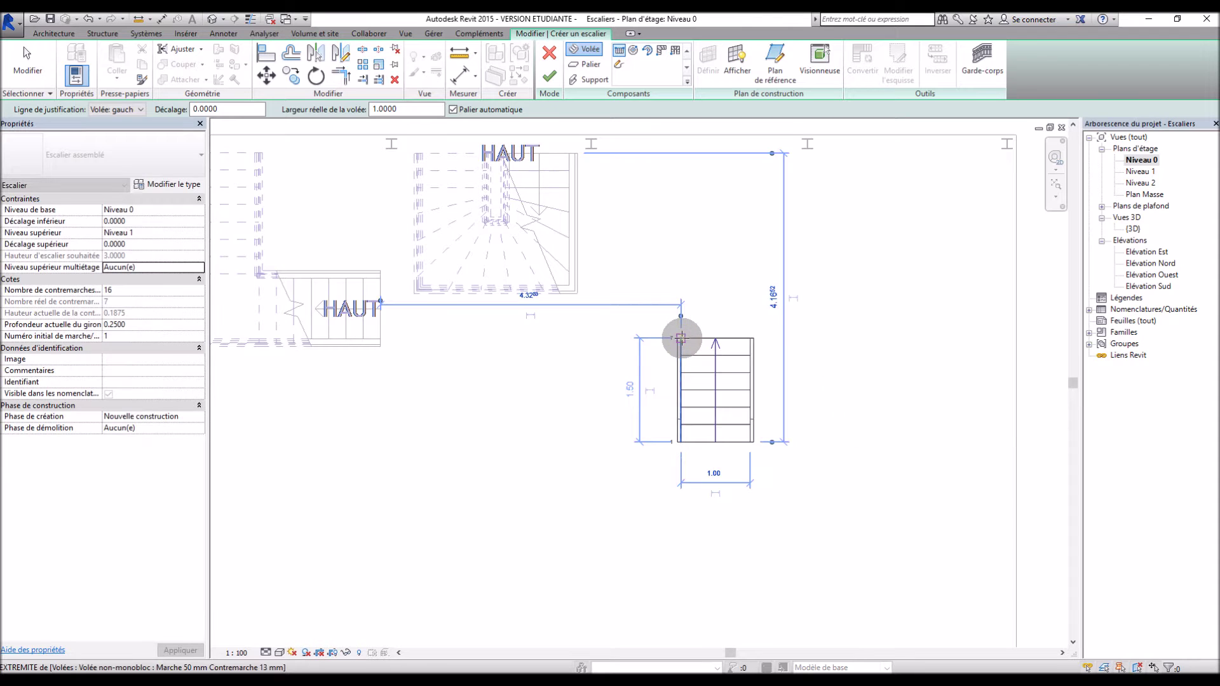
left_click(765, 337)
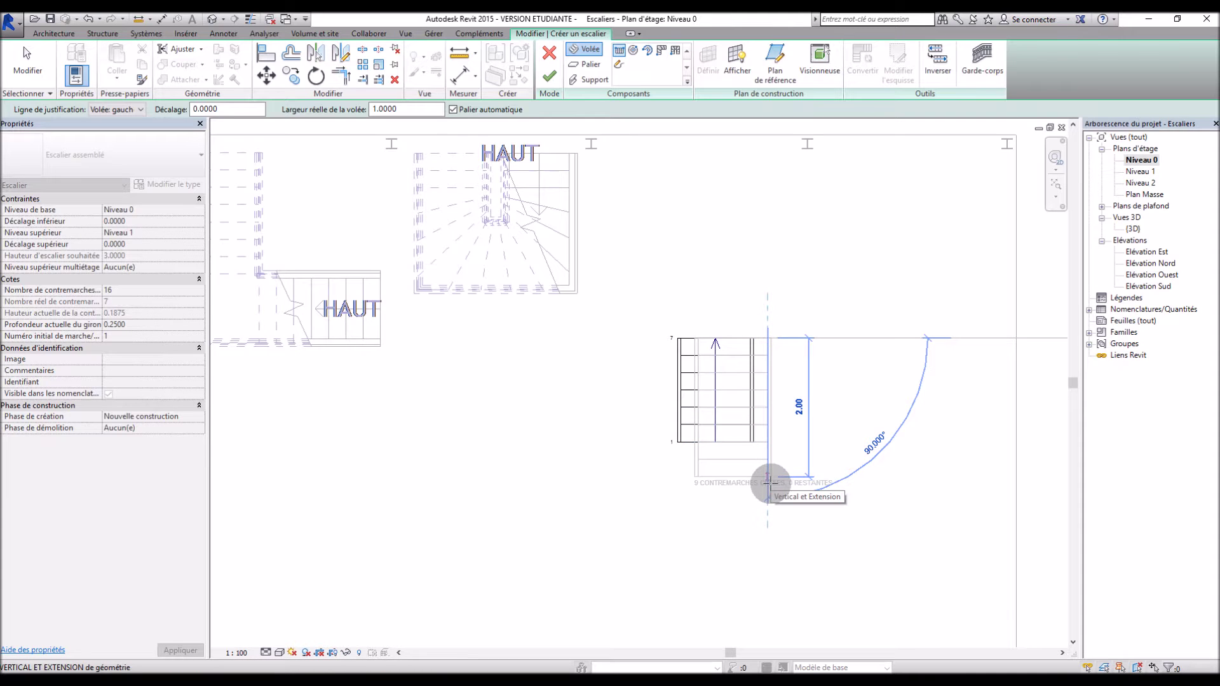
scroll(768, 483, "up", 2)
scroll(769, 483, "down", 2)
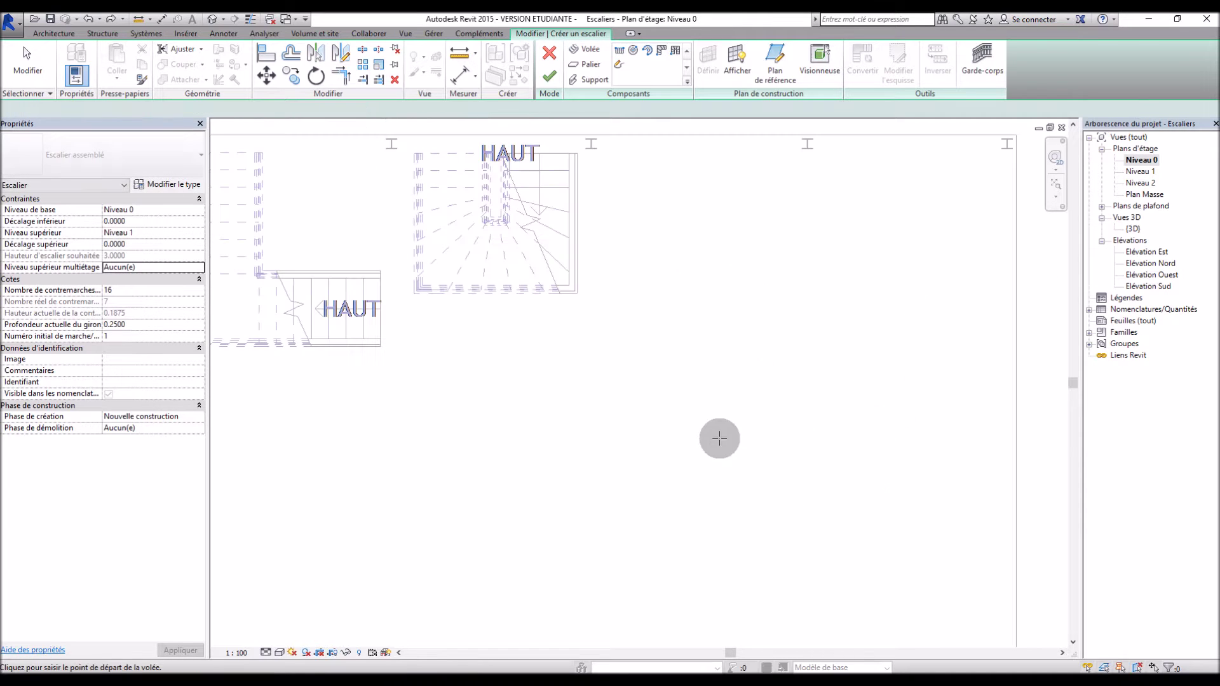
Draw a U-shaped stair with two parallel 1.75 m runs of eight risers joined by an automatic landing, and finish it
left_click(724, 375)
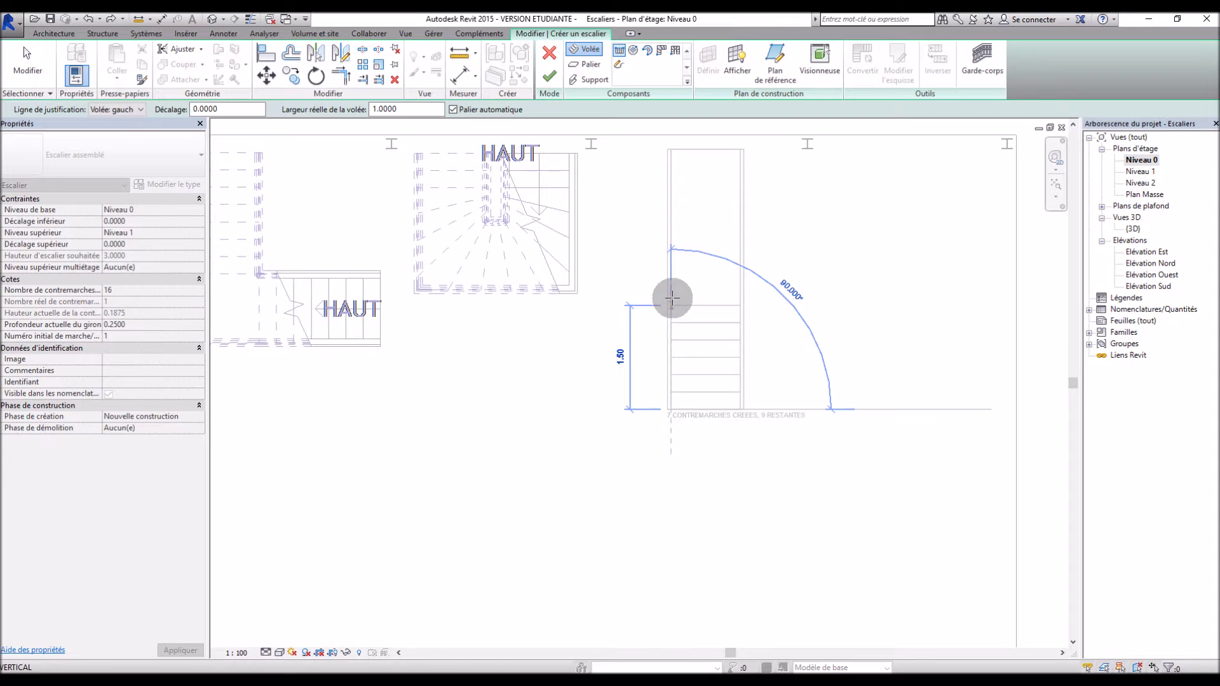
left_click(669, 288)
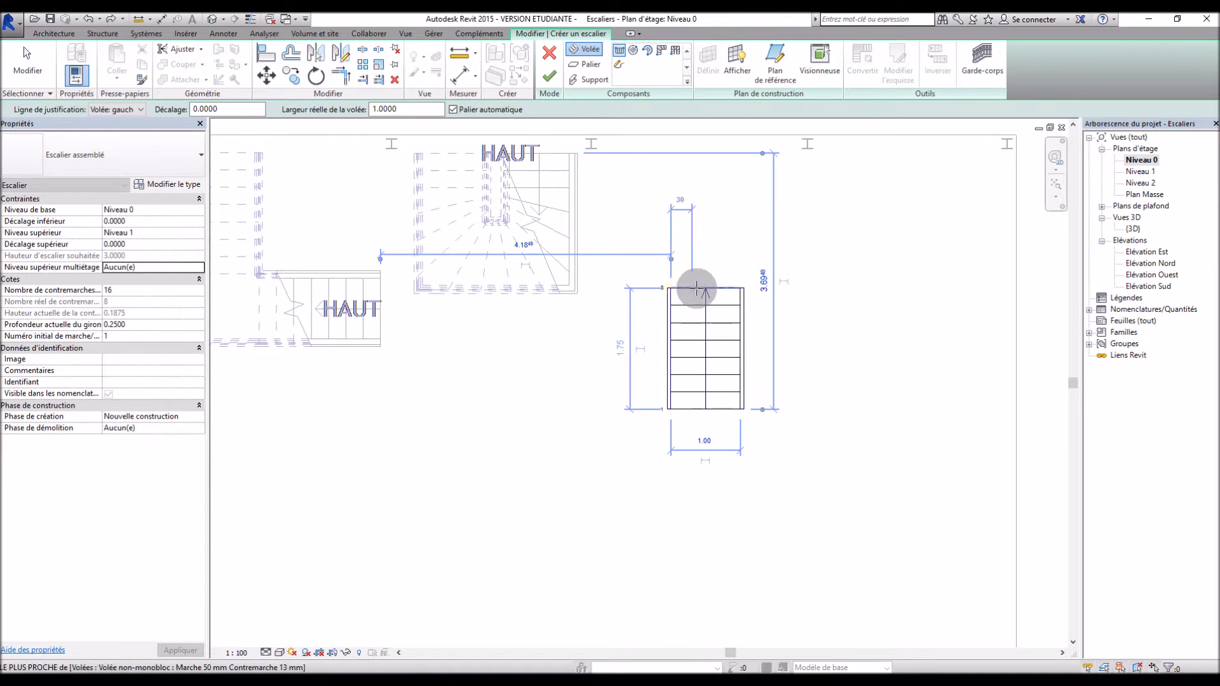
left_click(795, 292)
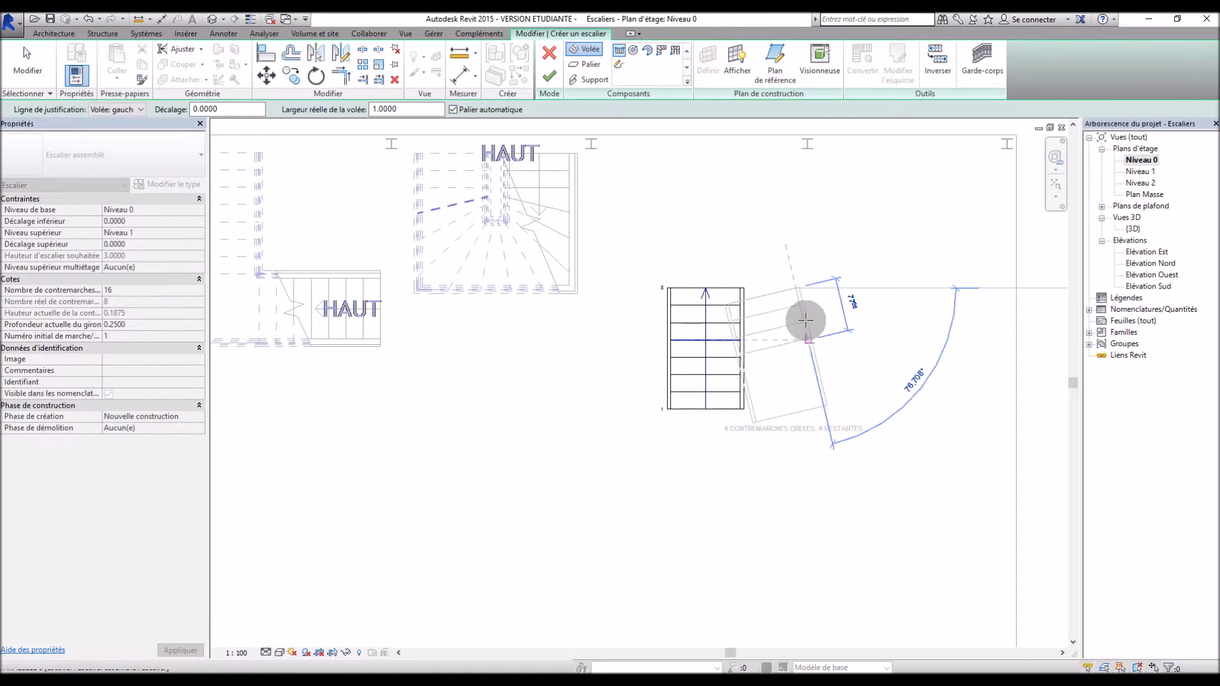
key("Escape")
left_click(848, 289)
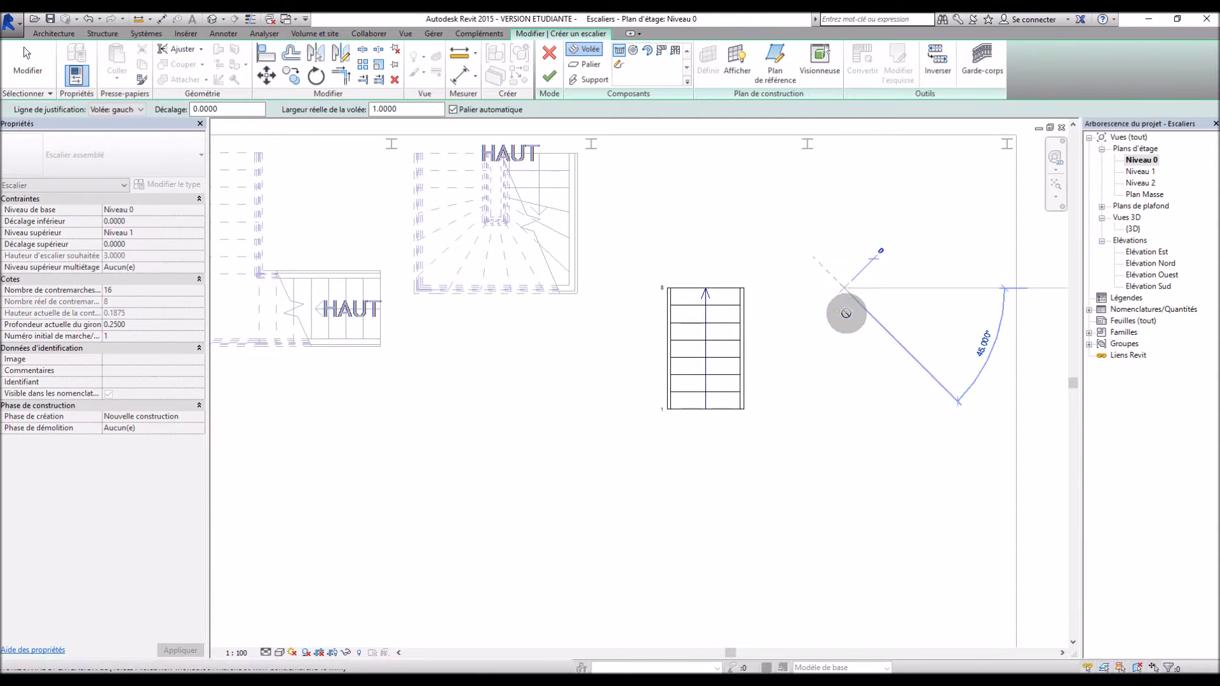
left_click(845, 408)
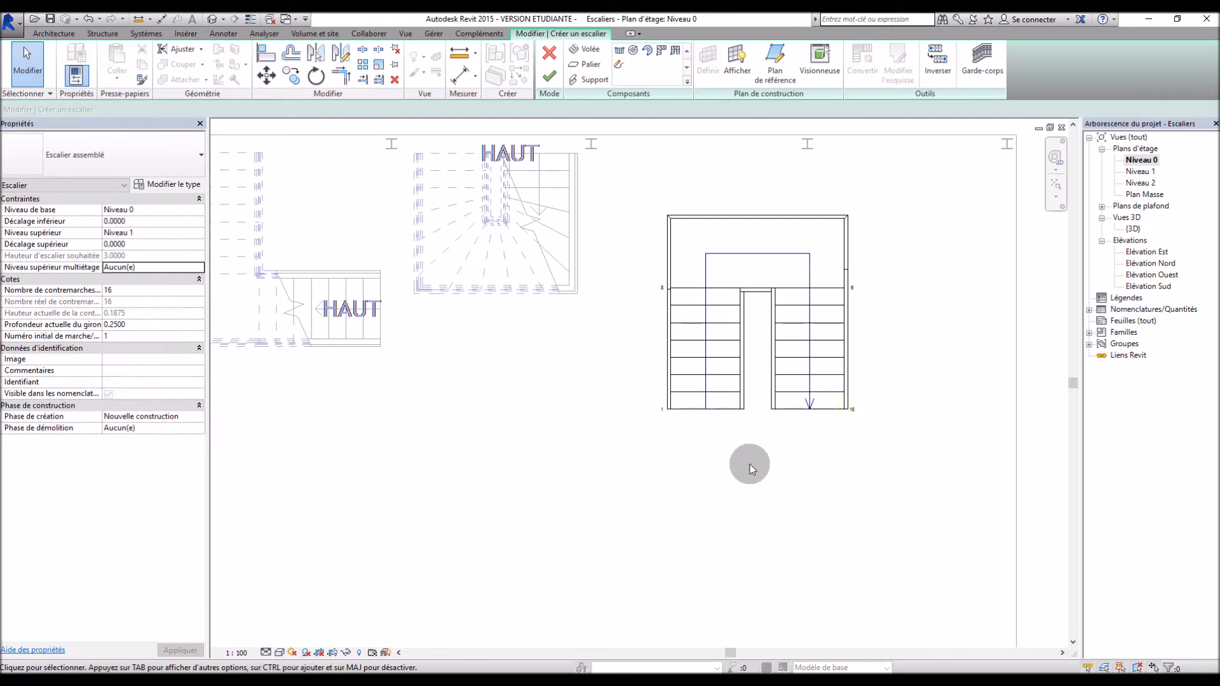
left_click(550, 77)
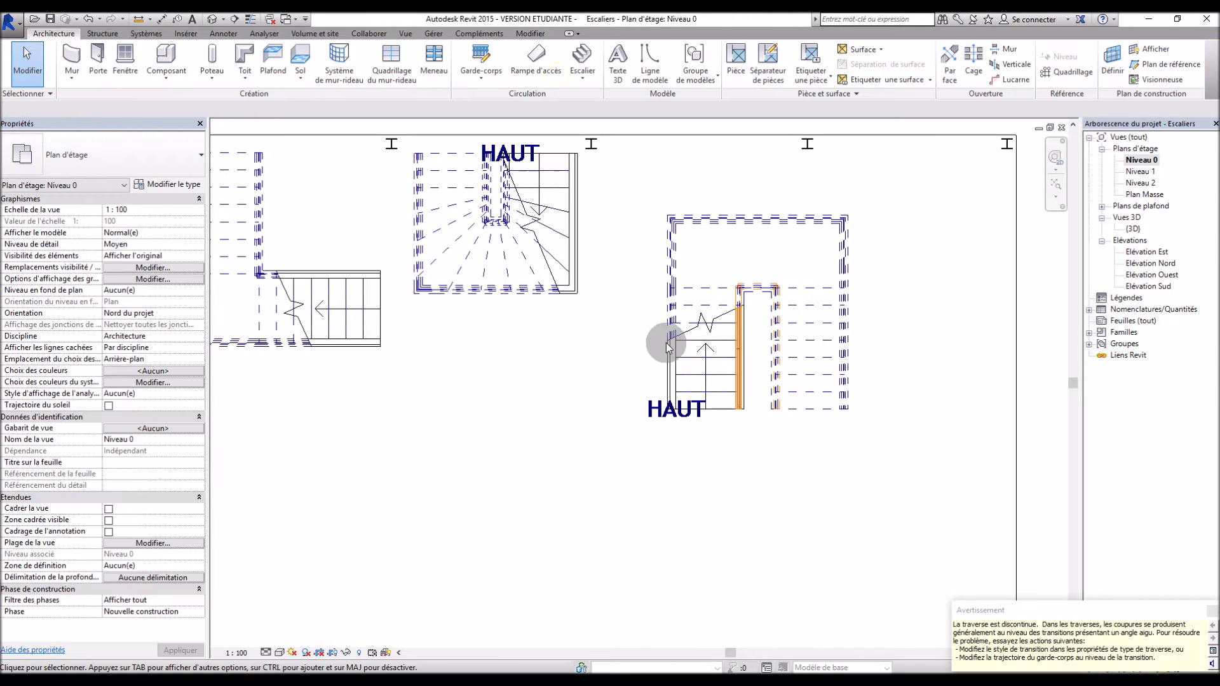
left_click(1212, 611)
Examine the new U-shaped landing stair and its railings beside the other stairs in the 3D view
scroll(908, 312, "up", 3)
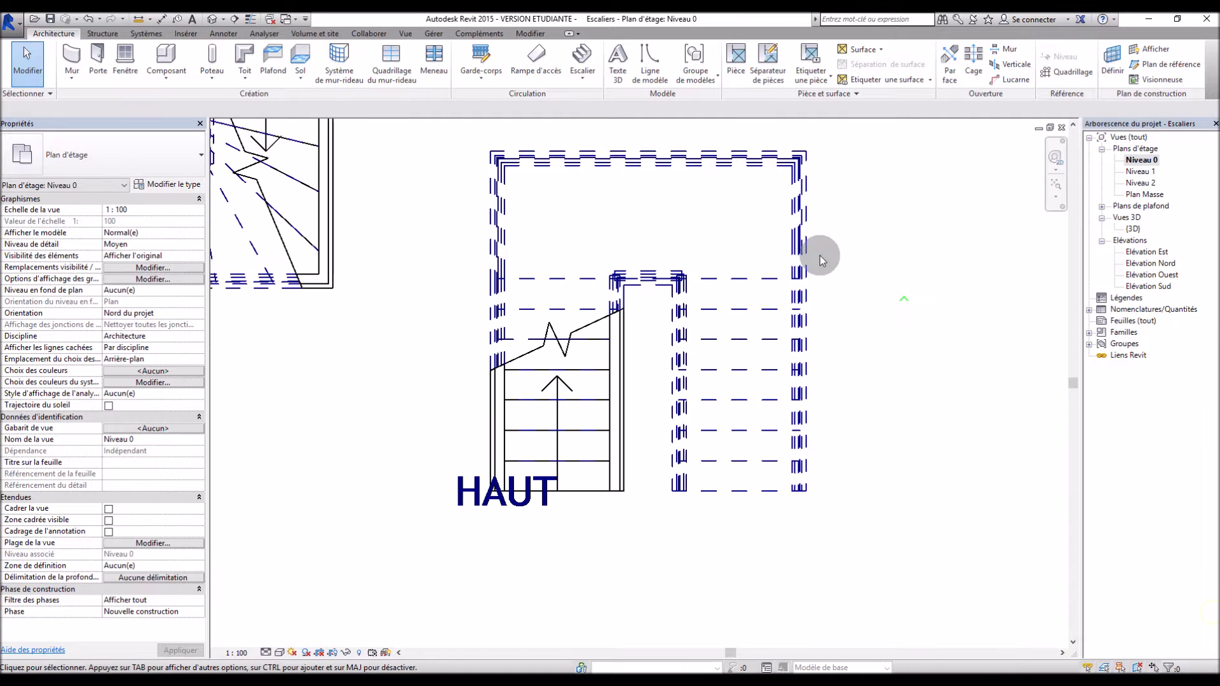
left_click(1130, 229)
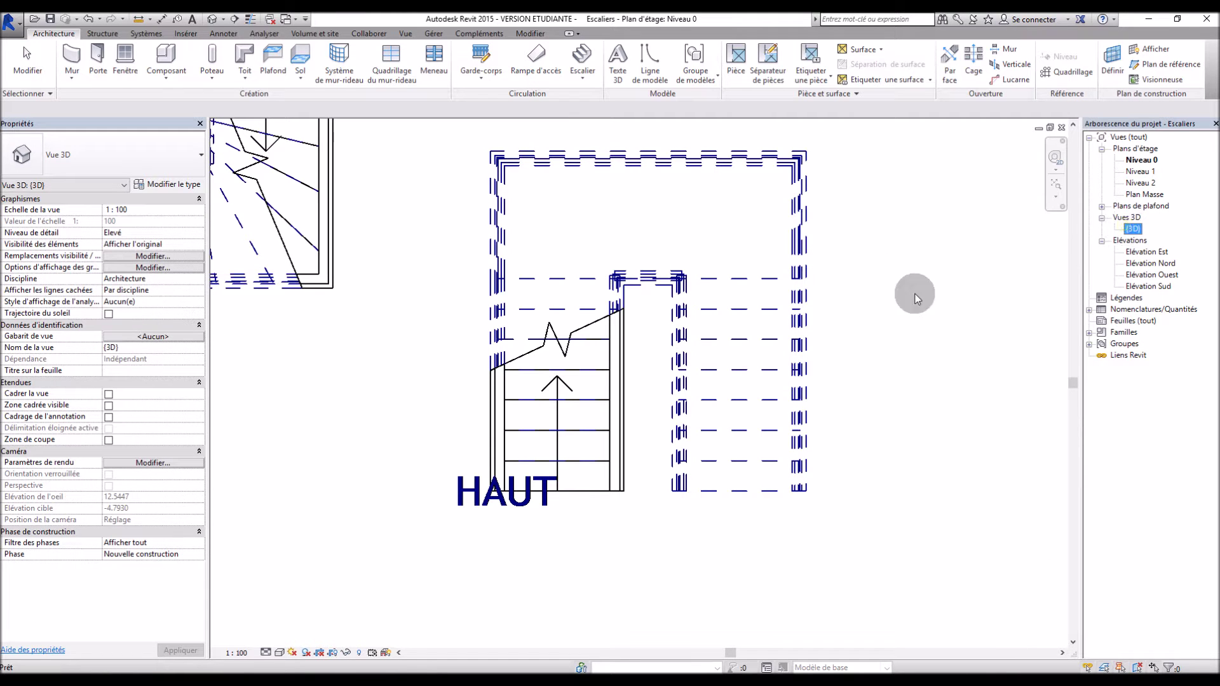
double_click(1134, 229)
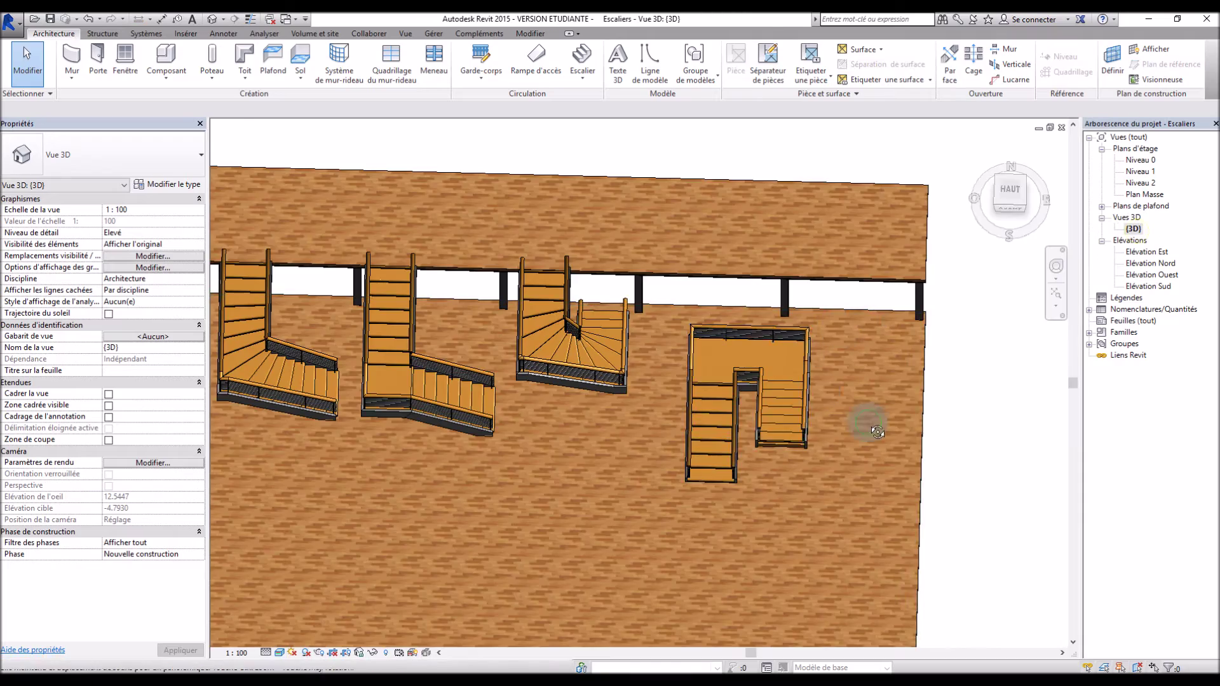
scroll(756, 244, "up", 3)
middle_click_drag(756, 243, 880, 409, "shift")
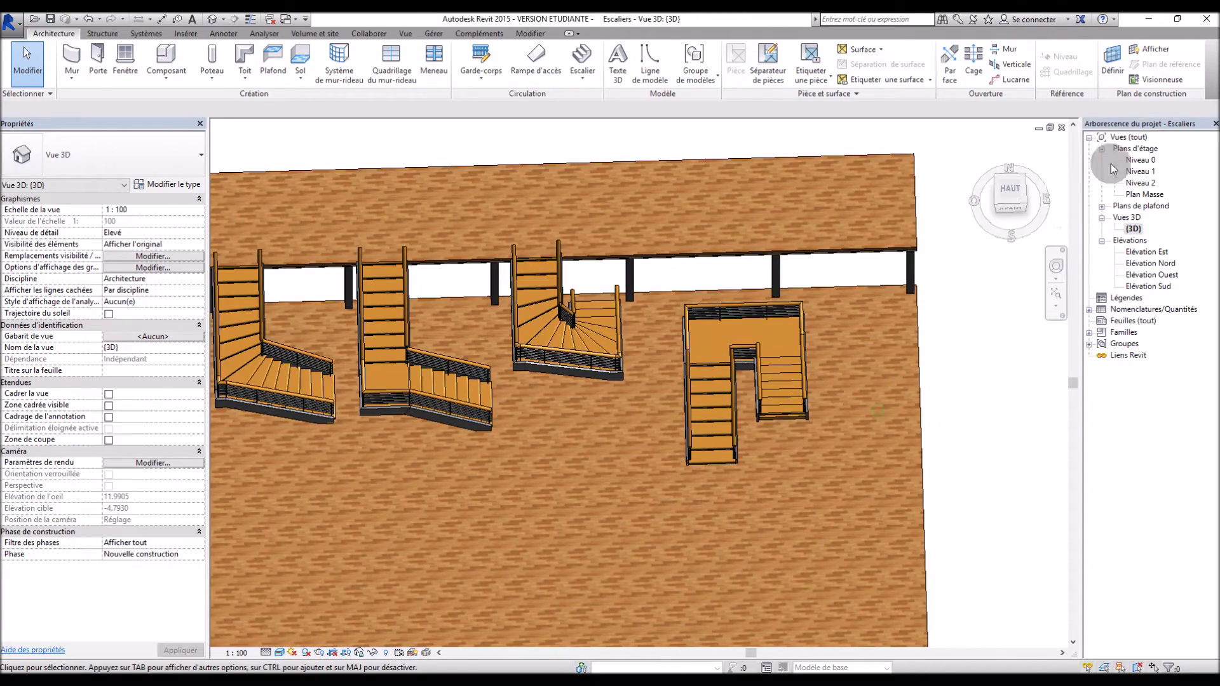
Edit the U-shaped landing stair in the Niveau 0 plan, deepen its landing to about 1.89 m, and finish editing
left_click(1140, 160)
double_click(1142, 162)
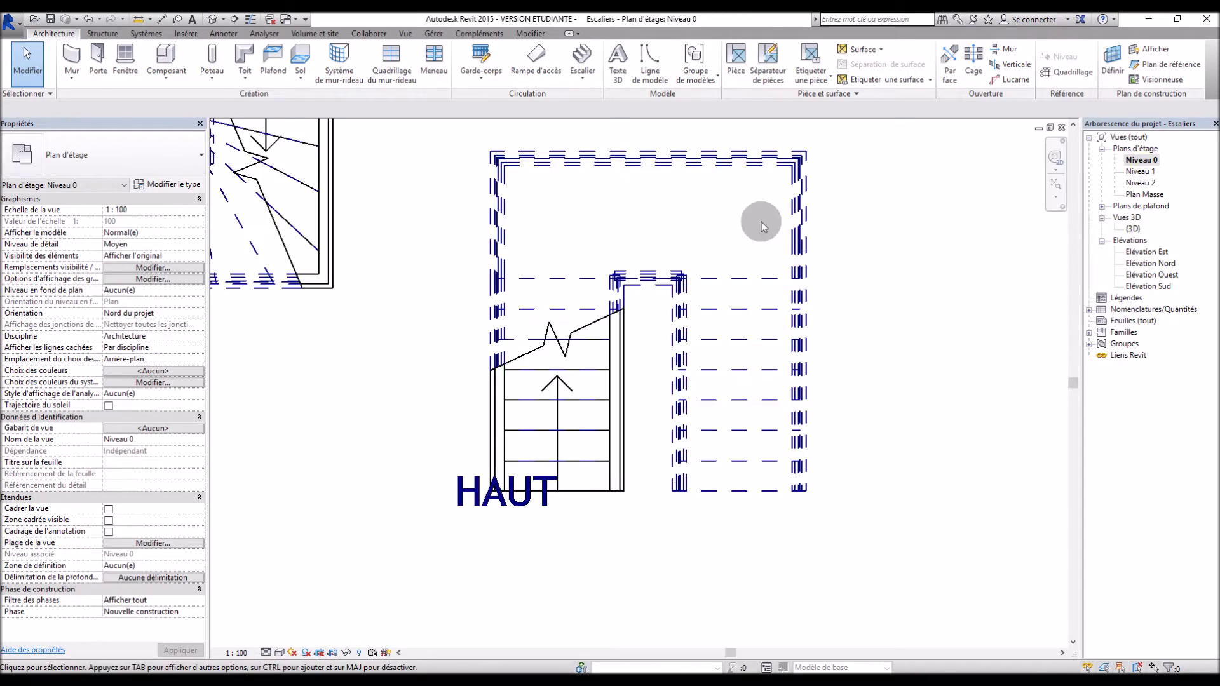
left_click(794, 230)
key("Escape")
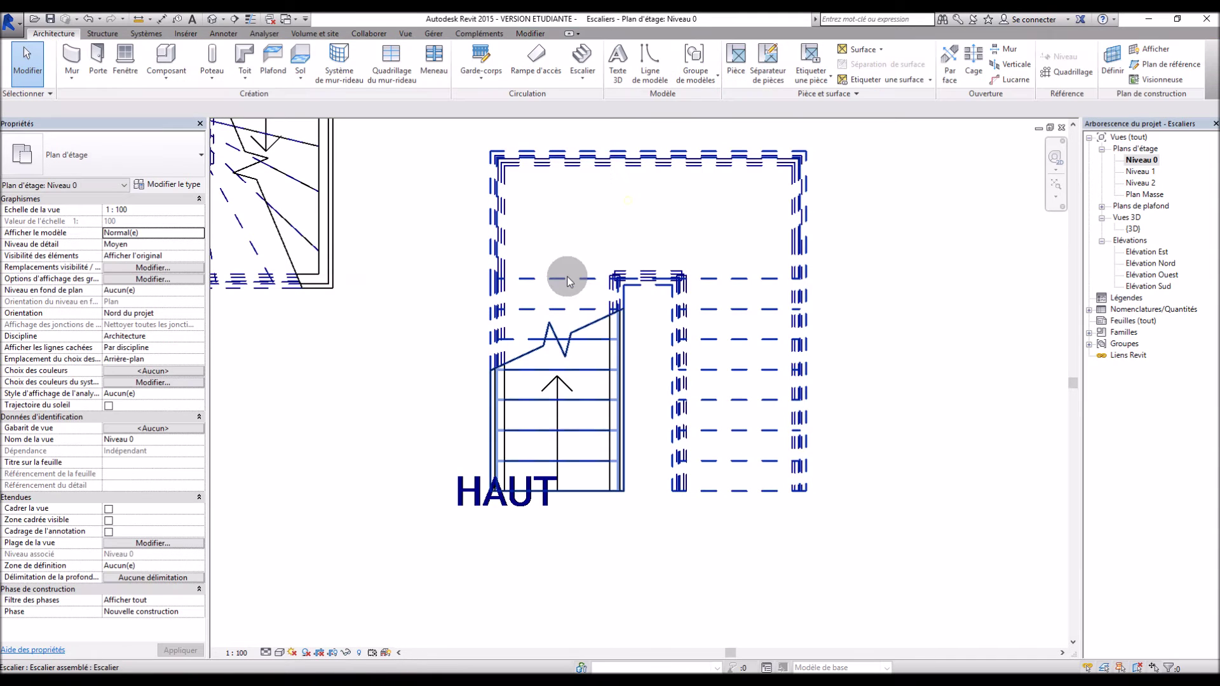
left_click(565, 266)
left_click(562, 58)
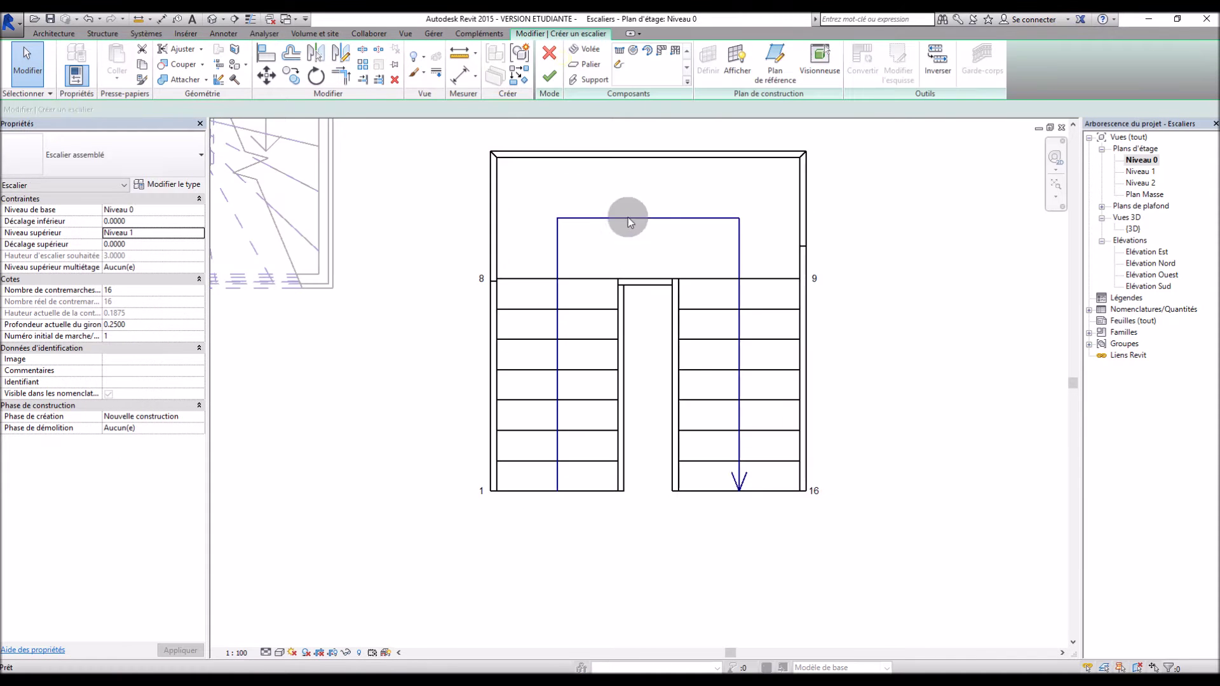
left_click_drag(665, 223, 646, 150)
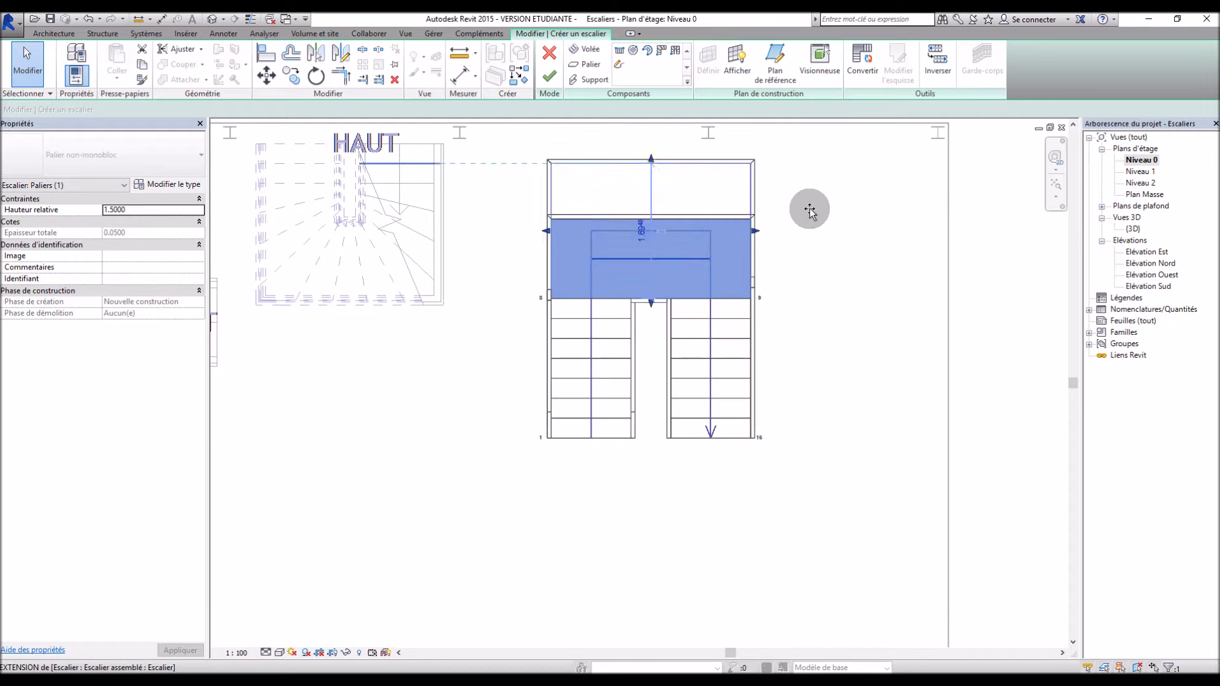
left_click(549, 75)
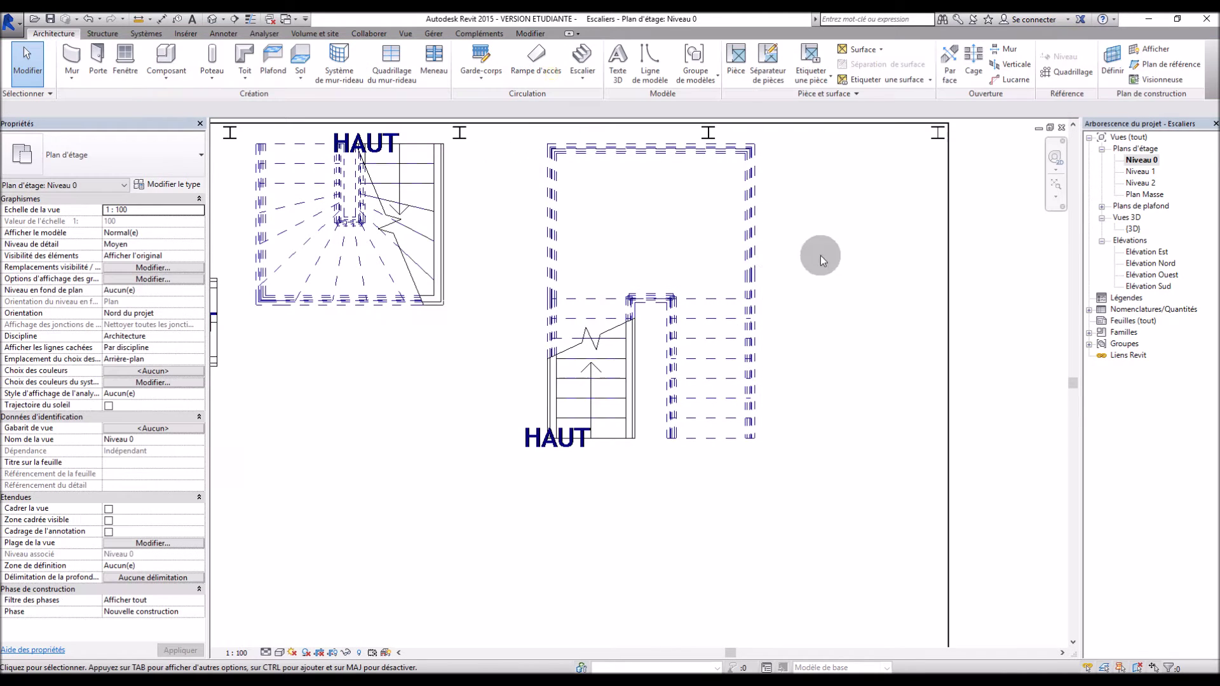
Reopen the stair for editing, try widening the landing beyond the second run, and undo the widening
double_click(644, 212)
scroll(650, 235, "up", 1)
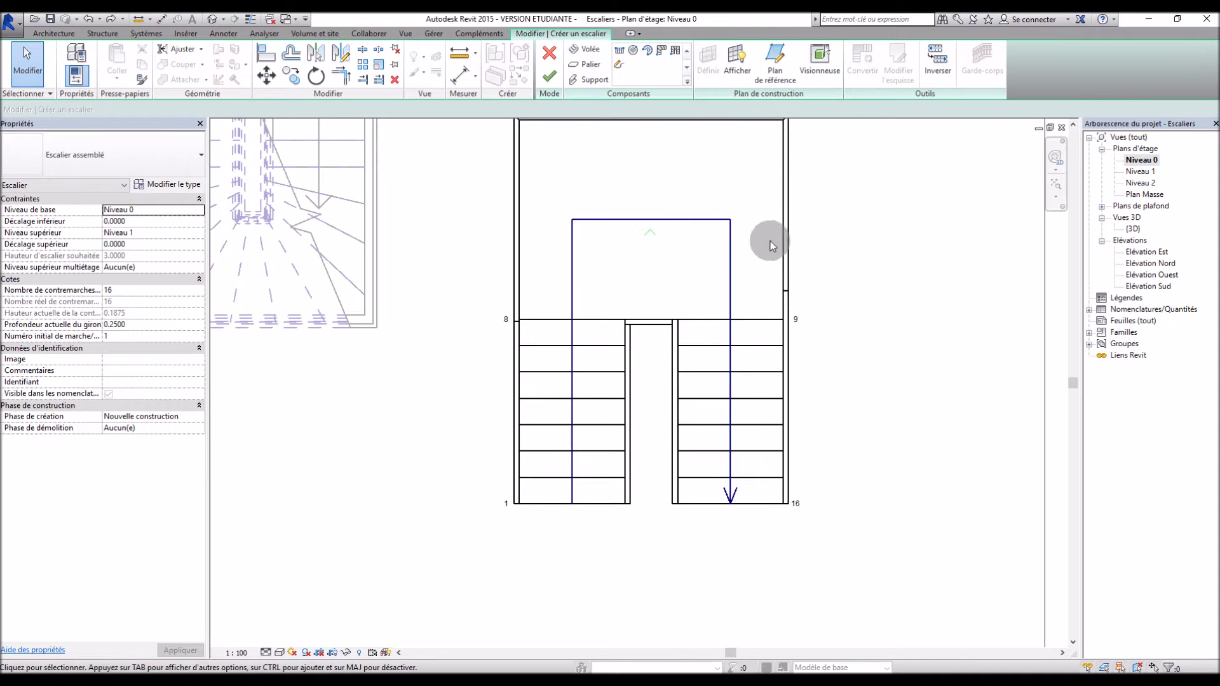
left_click(789, 247)
left_click_drag(790, 213, 877, 235)
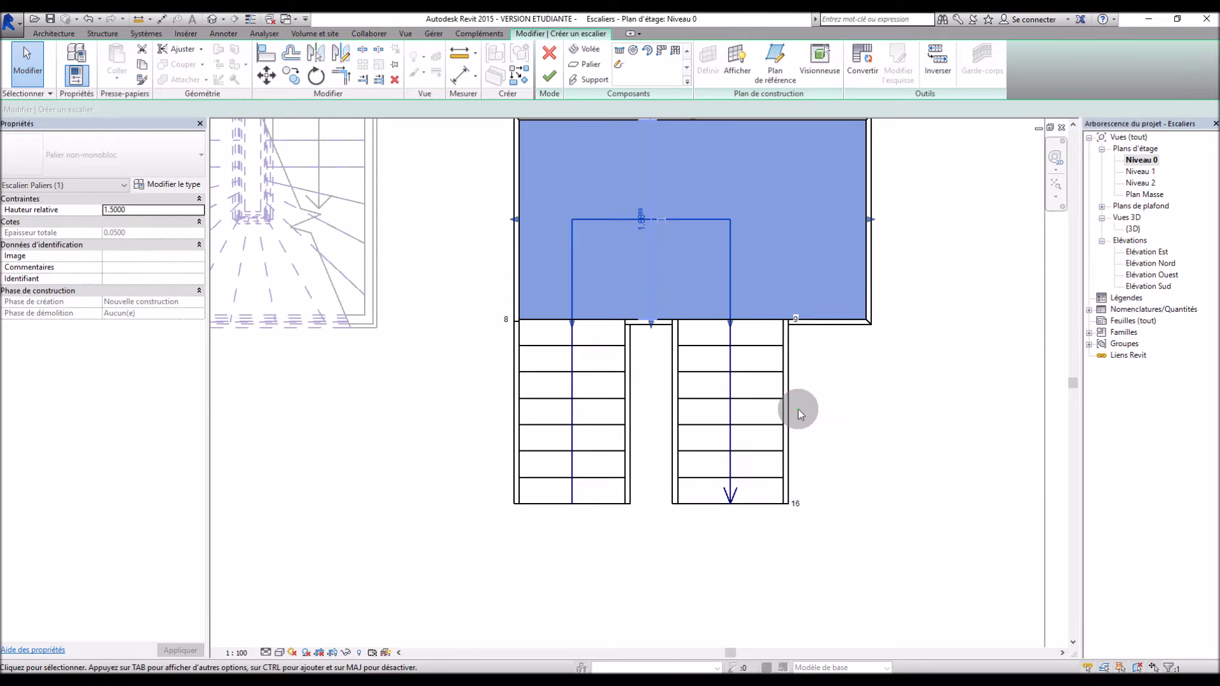
scroll(798, 407, "down", 2)
key("ctrl+z")
scroll(814, 390, "up", 2)
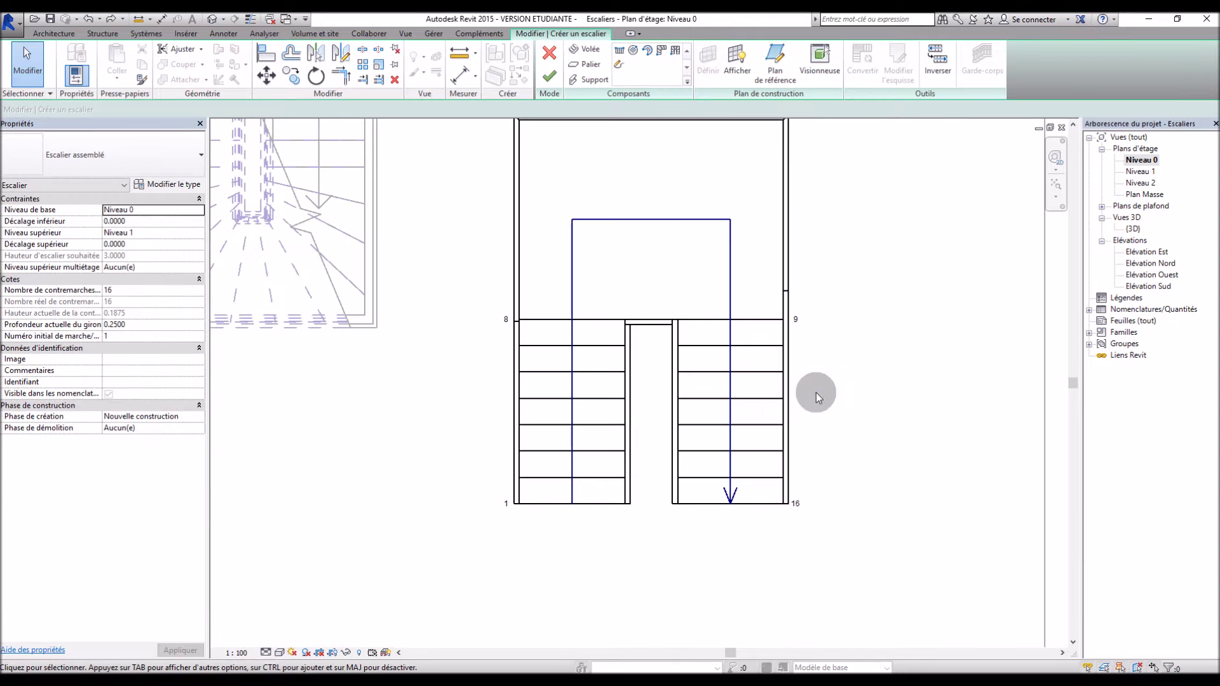
Move the second run outward so that the two runs span 3.20 m overall
left_click(741, 401)
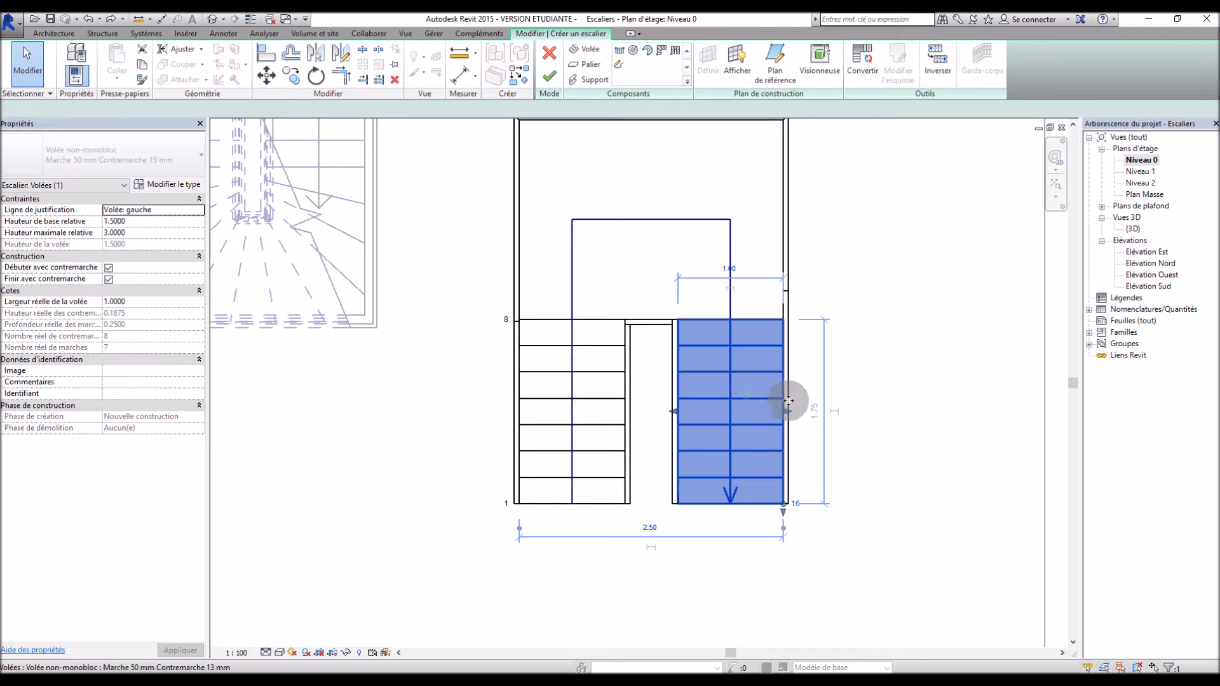
left_click(794, 412)
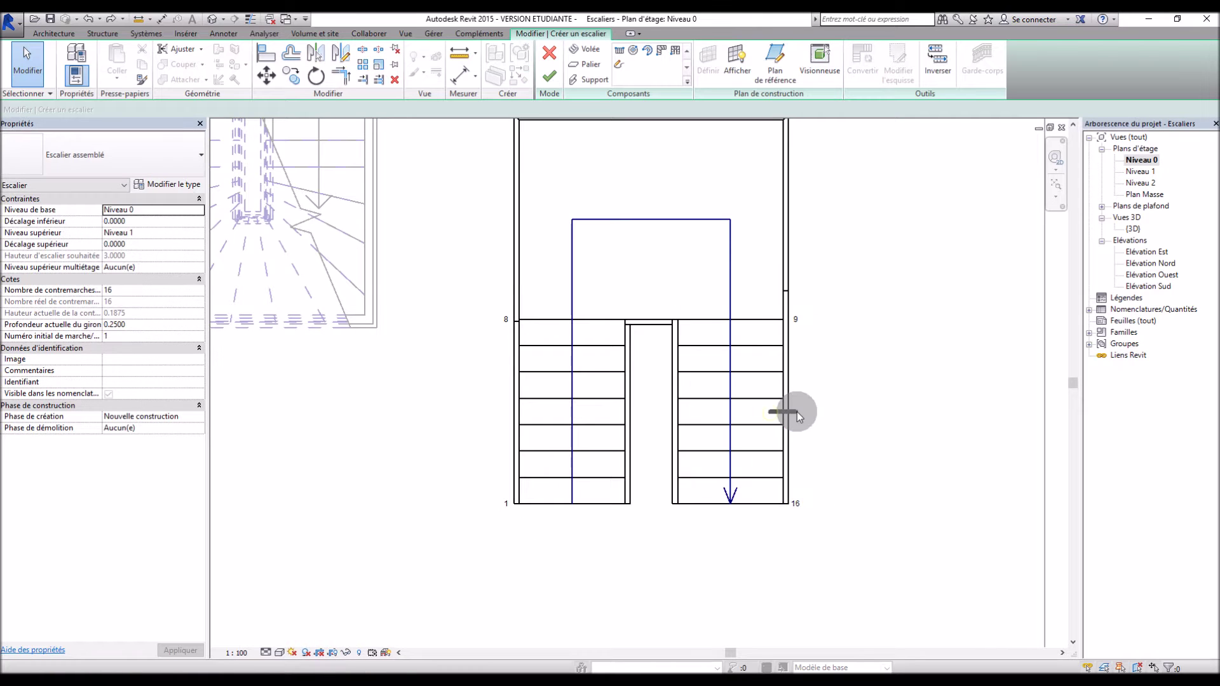
left_click(768, 398)
left_click_drag(767, 397, 921, 391)
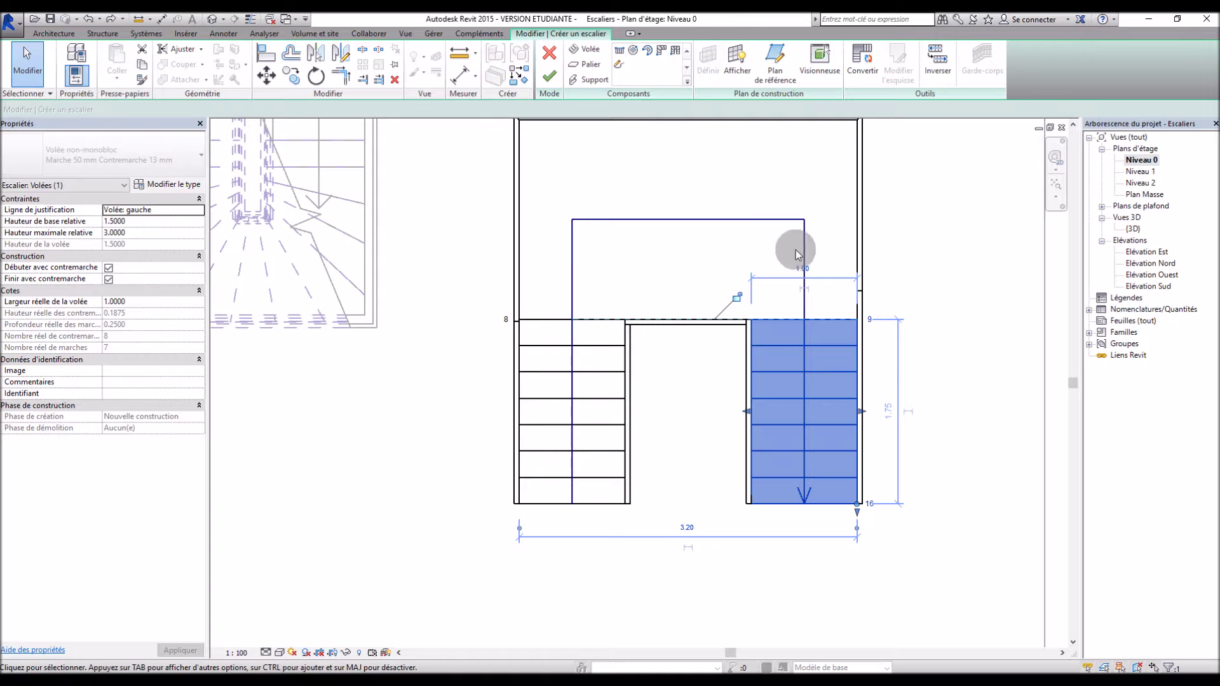
Undo the run move and the landing extension, and finish editing the stair
scroll(566, 381, "down", 2)
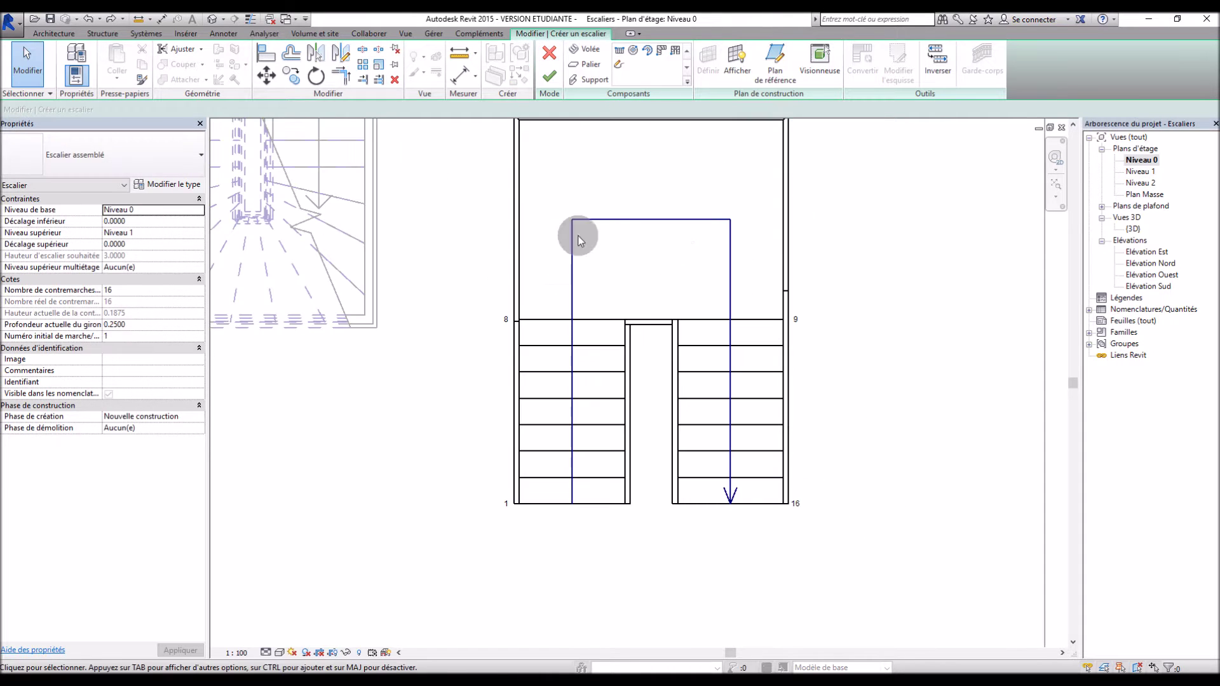
scroll(620, 378, "down", 2)
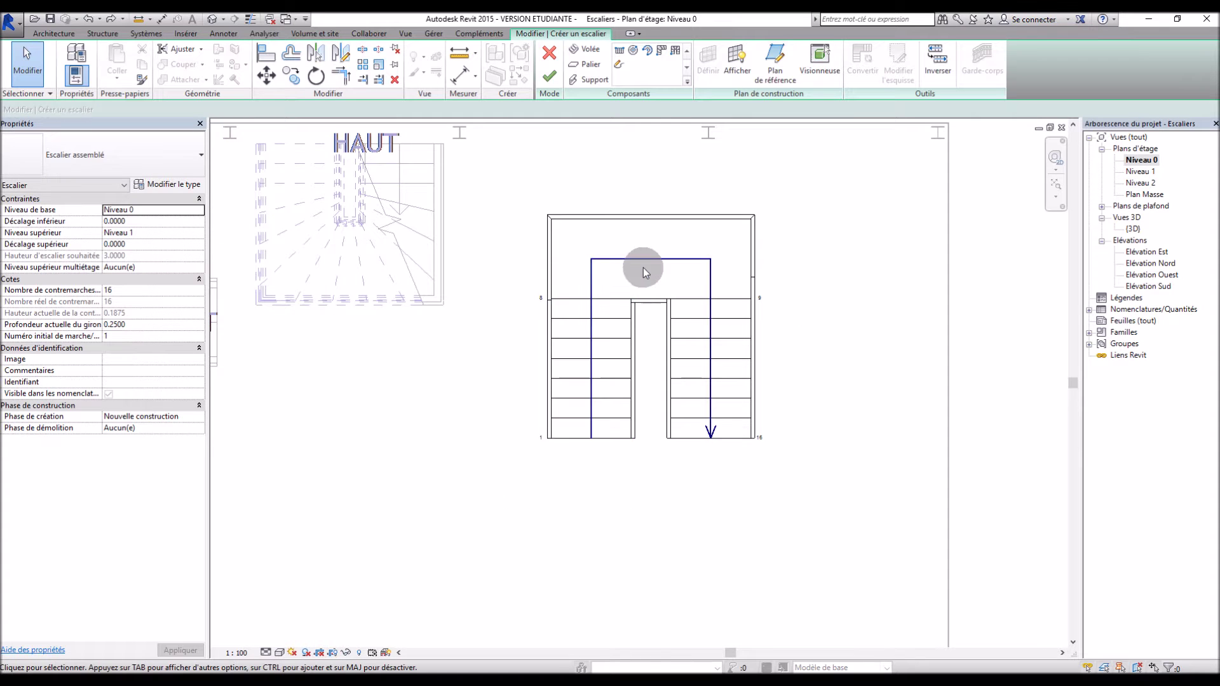
left_click(608, 380)
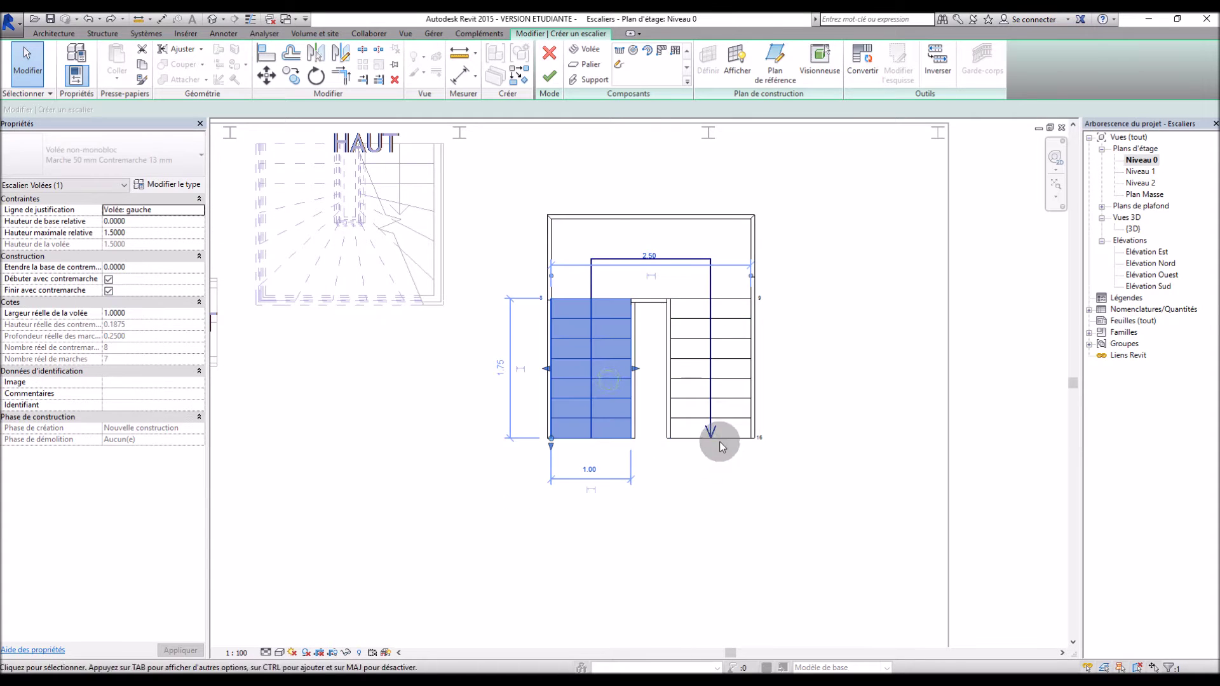
left_click(804, 311)
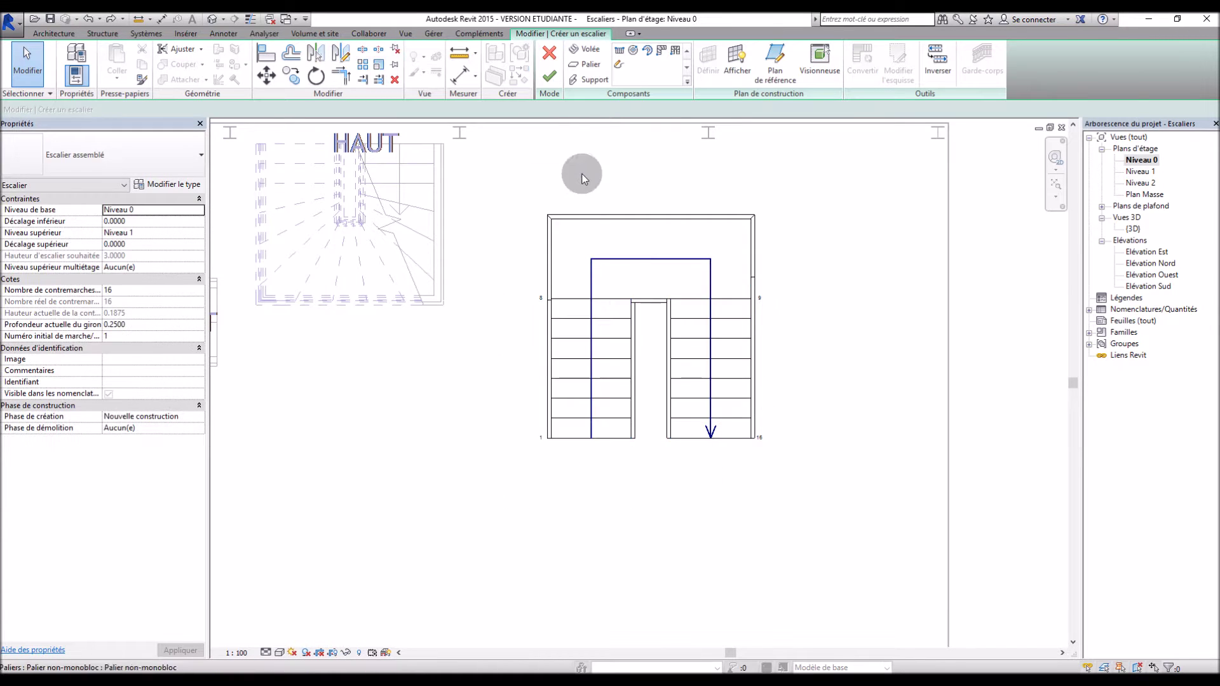
left_click(550, 76)
Rotate the U-shaped landing stair 180° about its centre in the Niveau 0 plan
scroll(597, 435, "down", 2)
left_click(603, 248)
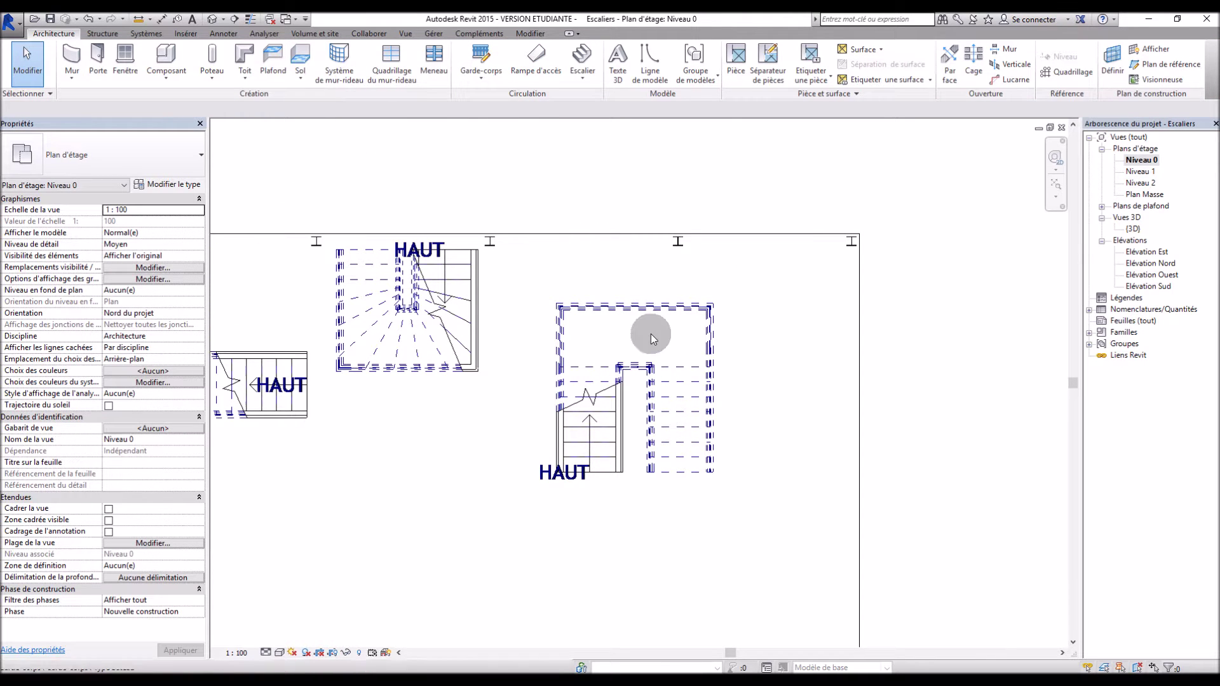
left_click(667, 368)
left_click(316, 76)
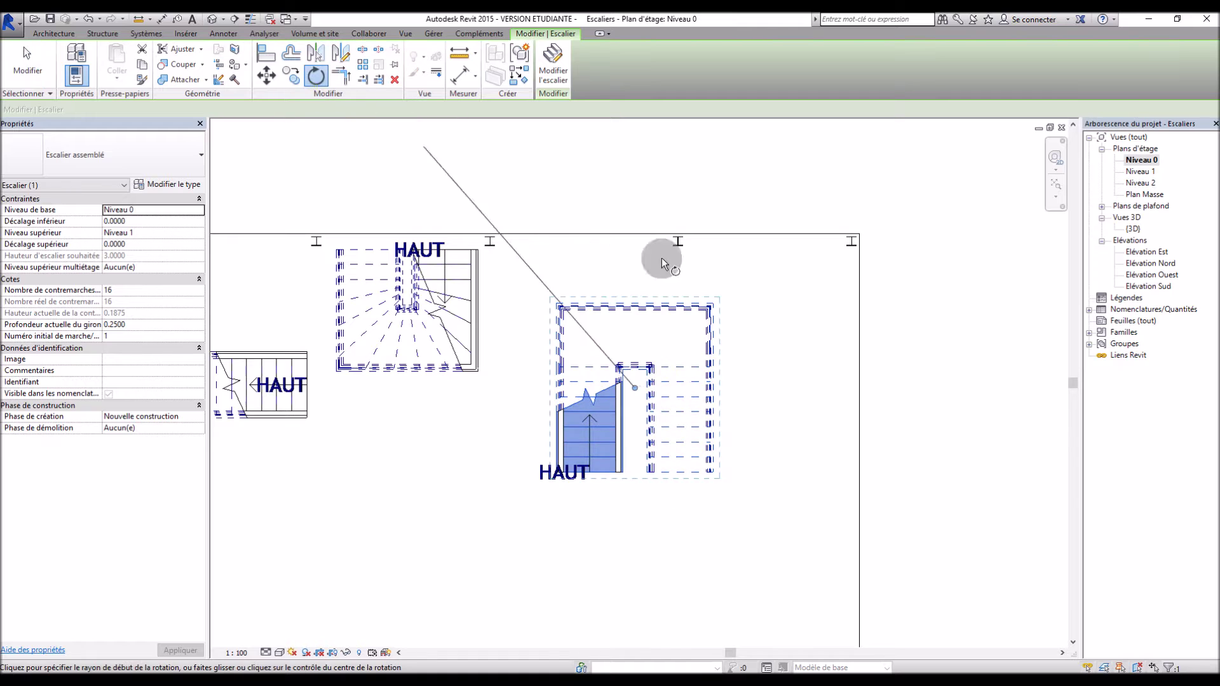
left_click(823, 387)
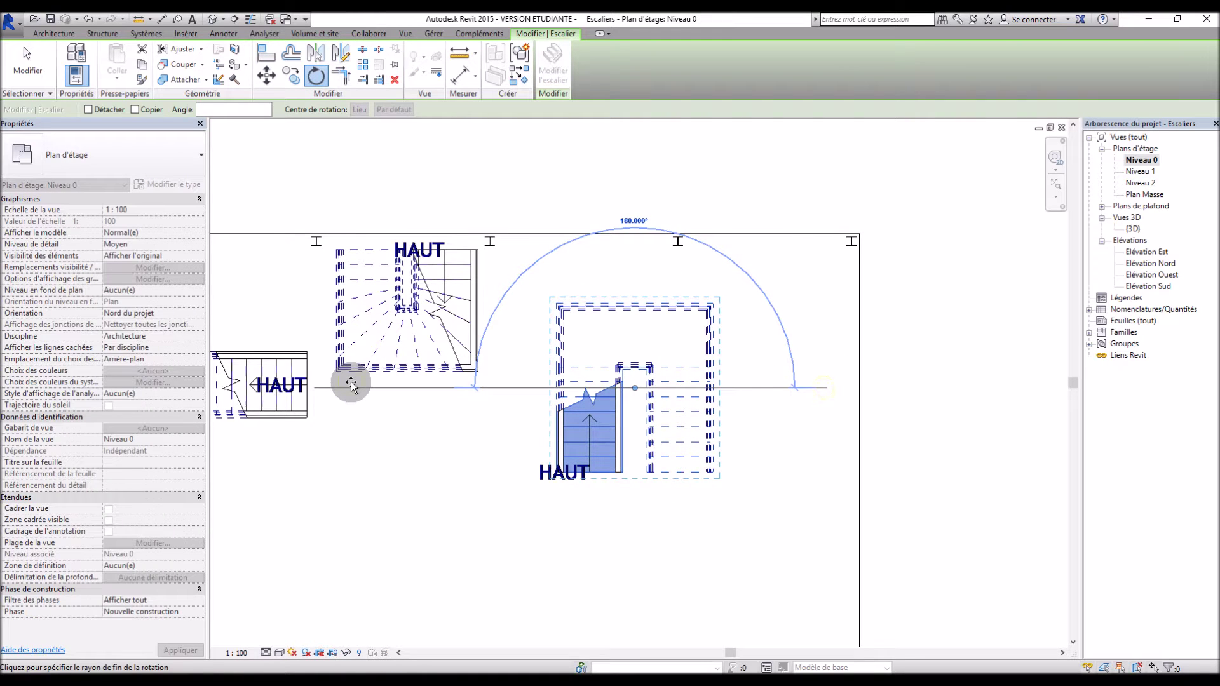
left_click(350, 385)
In the Niveau 1 plan, move the rotated stair against the upper slab's edge beside the U-shaped winder stair, and check it in 3D
double_click(1140, 171)
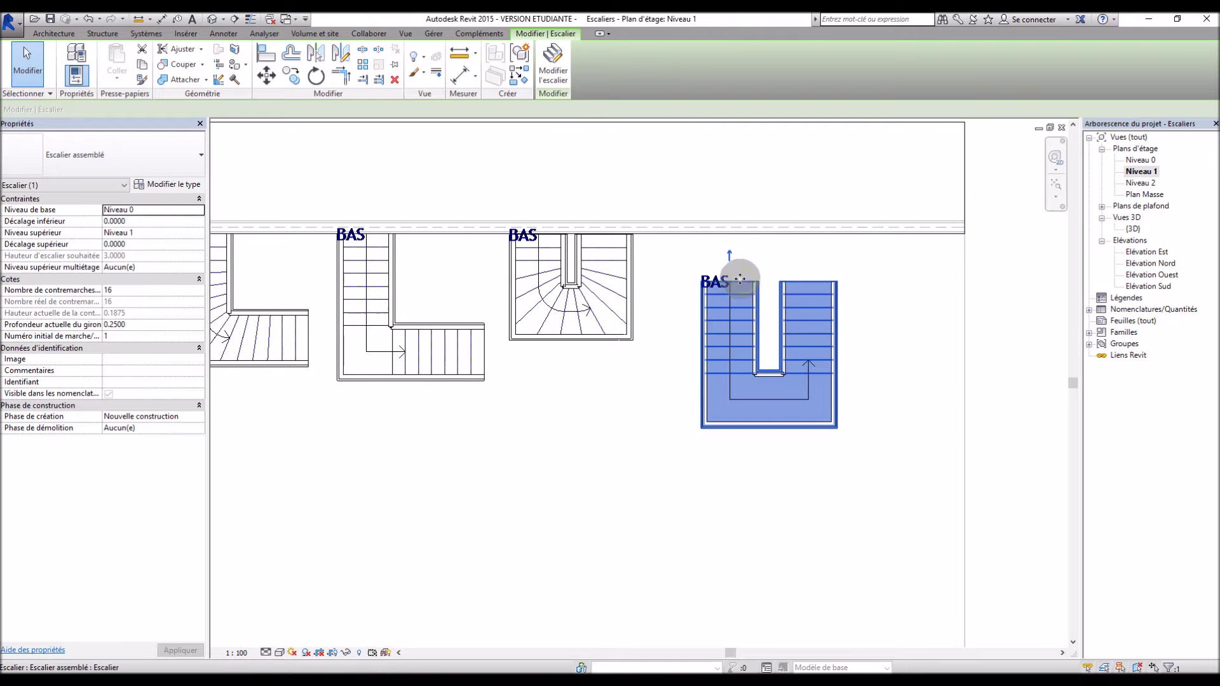
left_click_drag(691, 246, 691, 228)
left_click(708, 436)
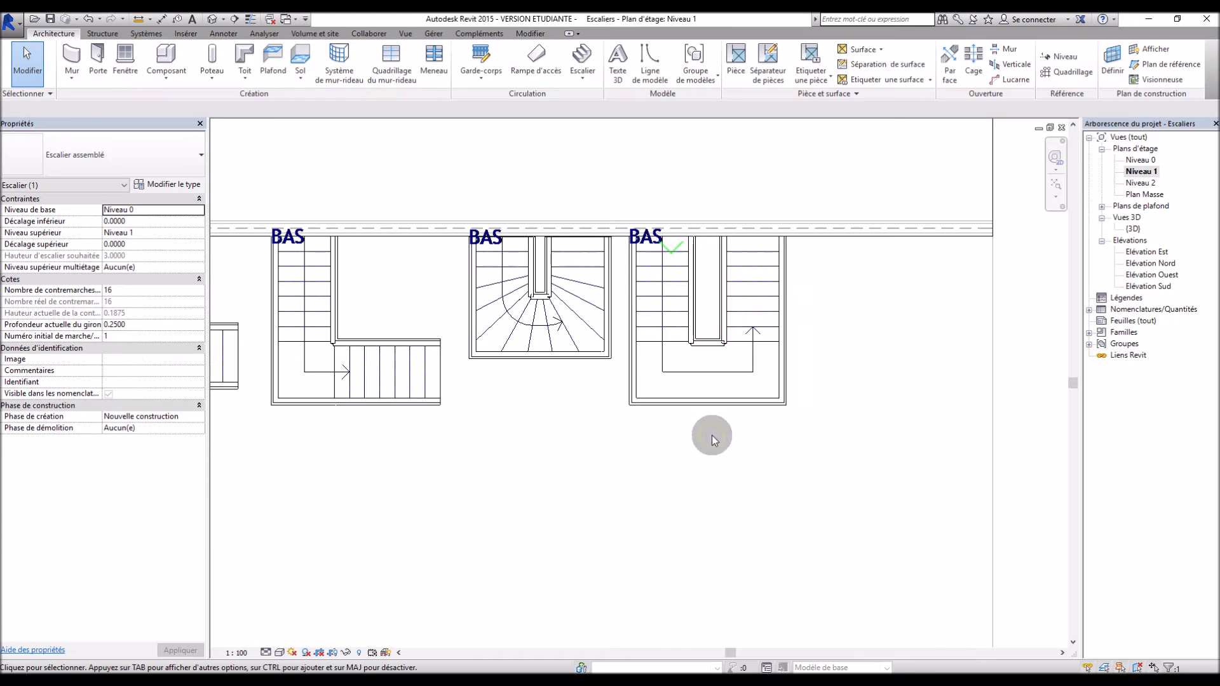
key("ctrl+Tab")
scroll(723, 225, "down", 2)
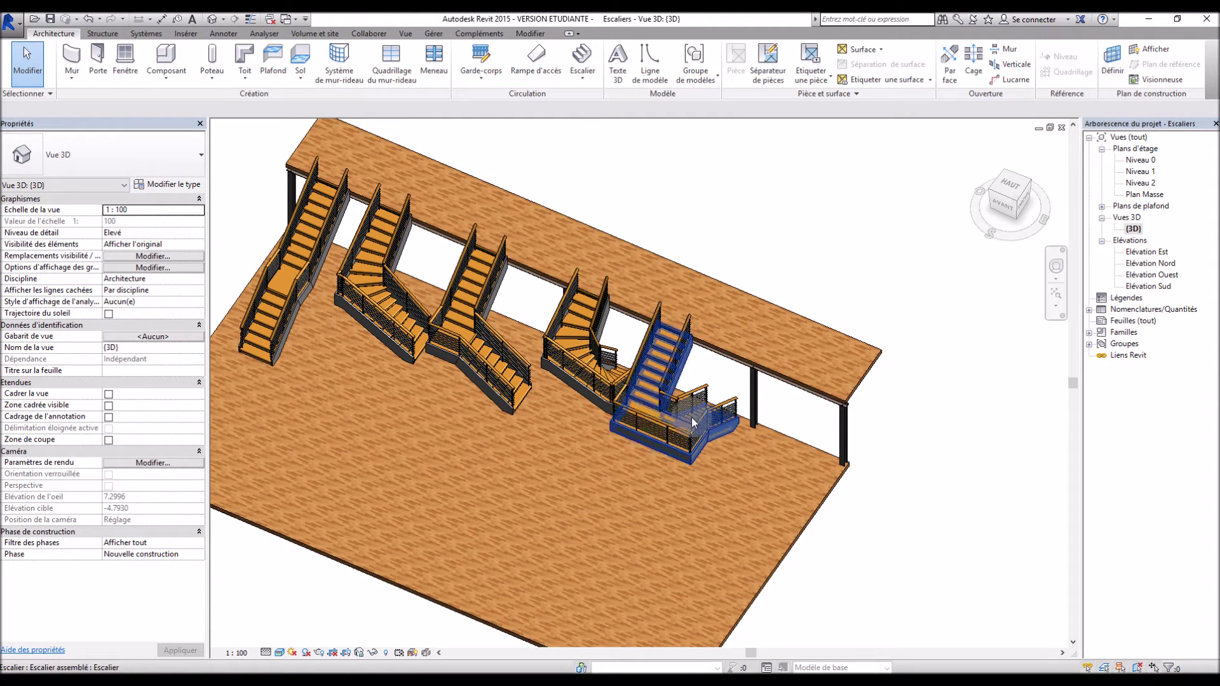
Start a component stair in the Niveau 0 plan and draw its first run 1.50 m long with seven risers, below the landing stair
left_click(1149, 162)
double_click(1149, 162)
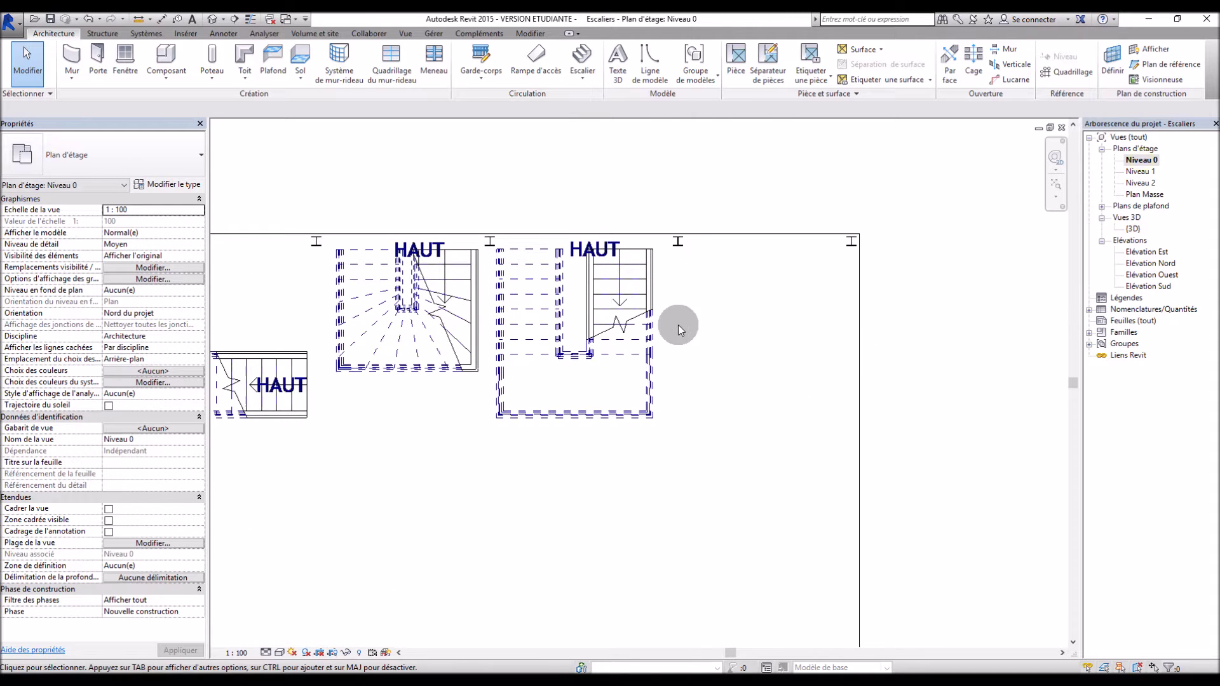
scroll(664, 494, "up", 2)
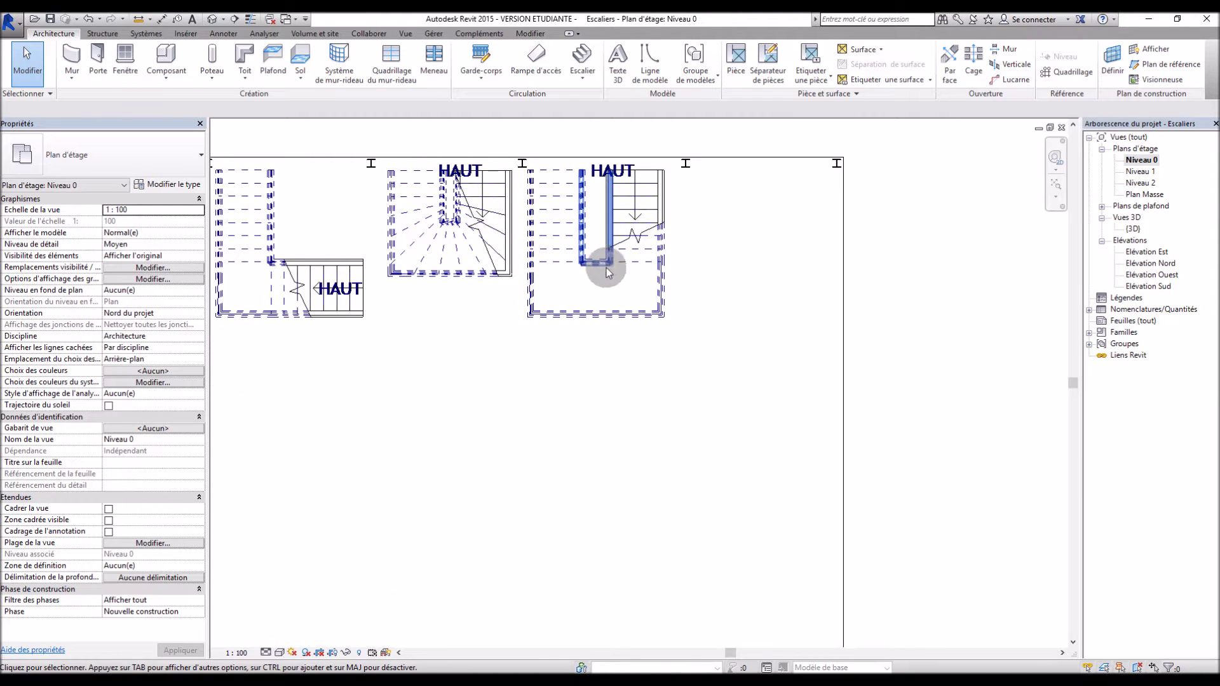
left_click(582, 56)
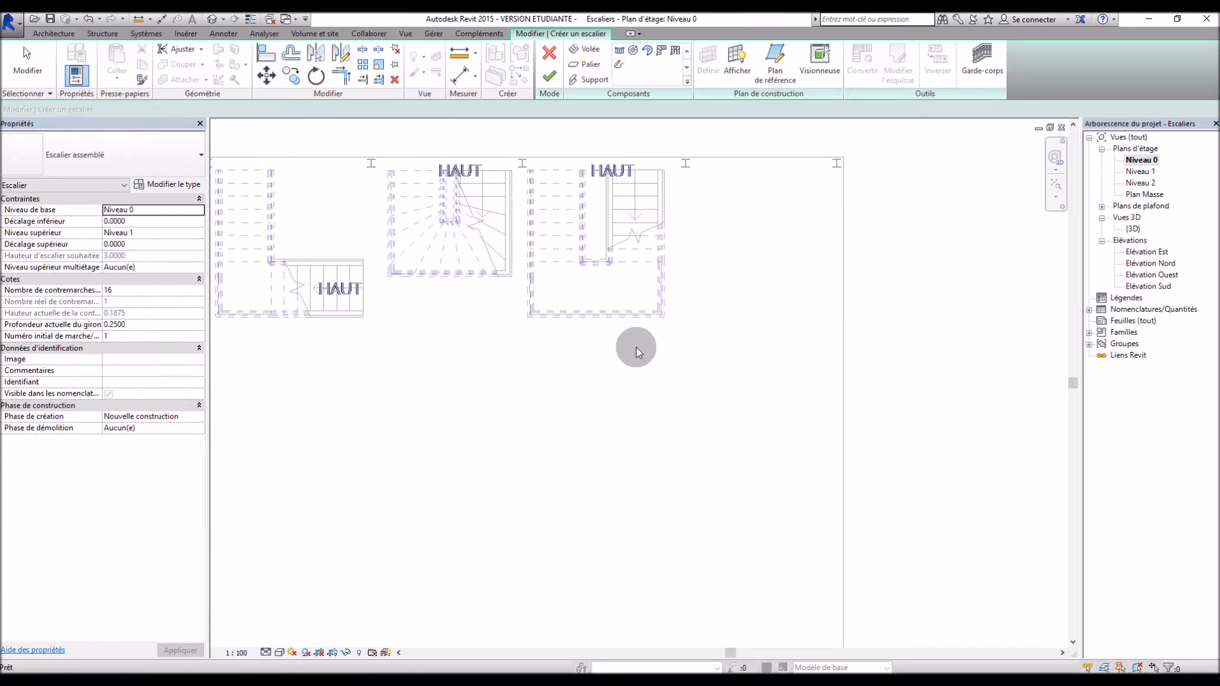
scroll(676, 466, "up", 2)
scroll(661, 517, "down", 2)
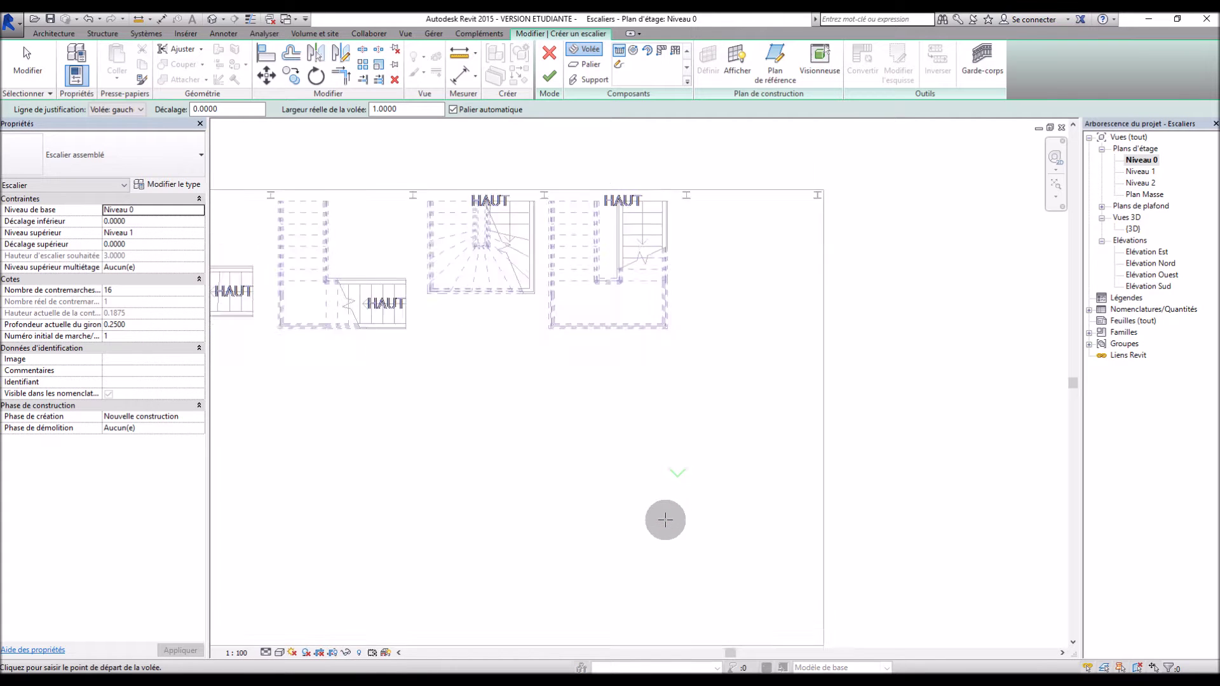
left_click(718, 384)
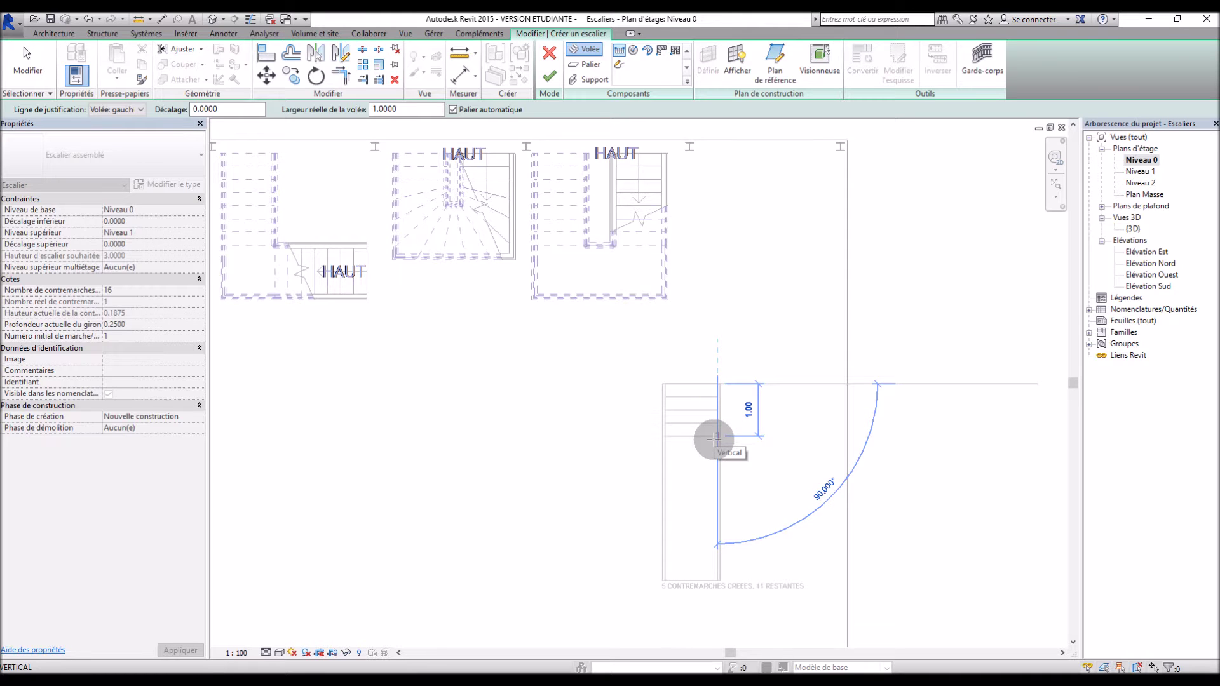
scroll(714, 439, "up", 2)
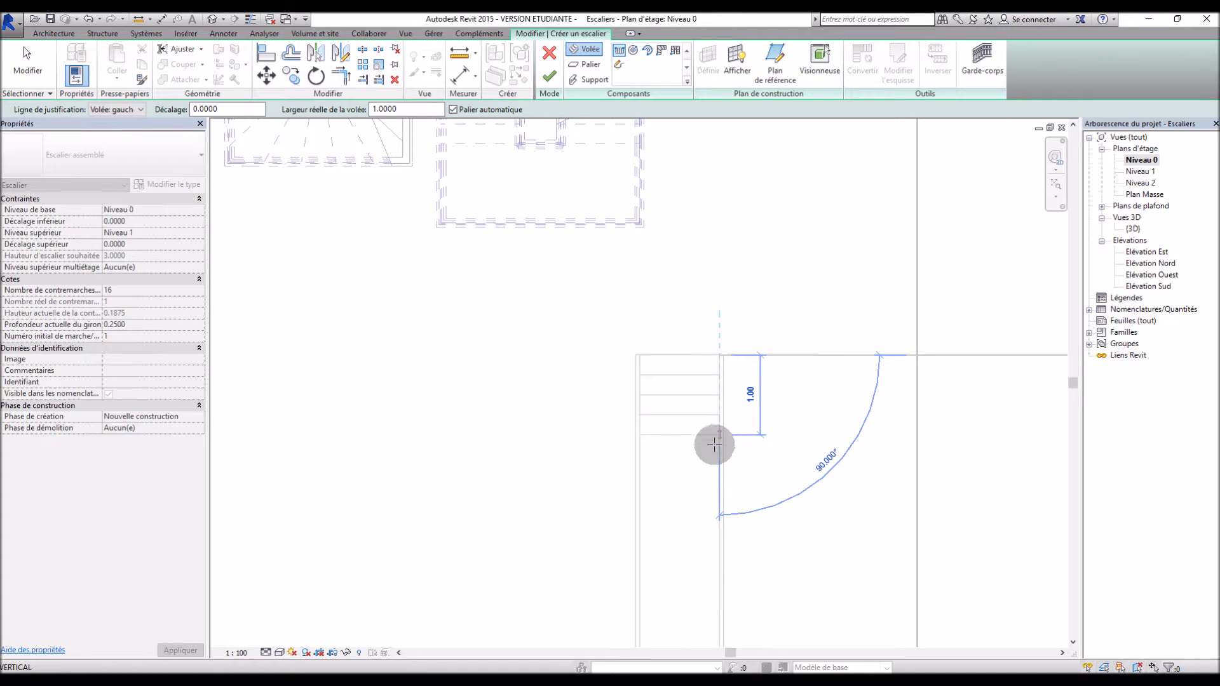
left_click(717, 475)
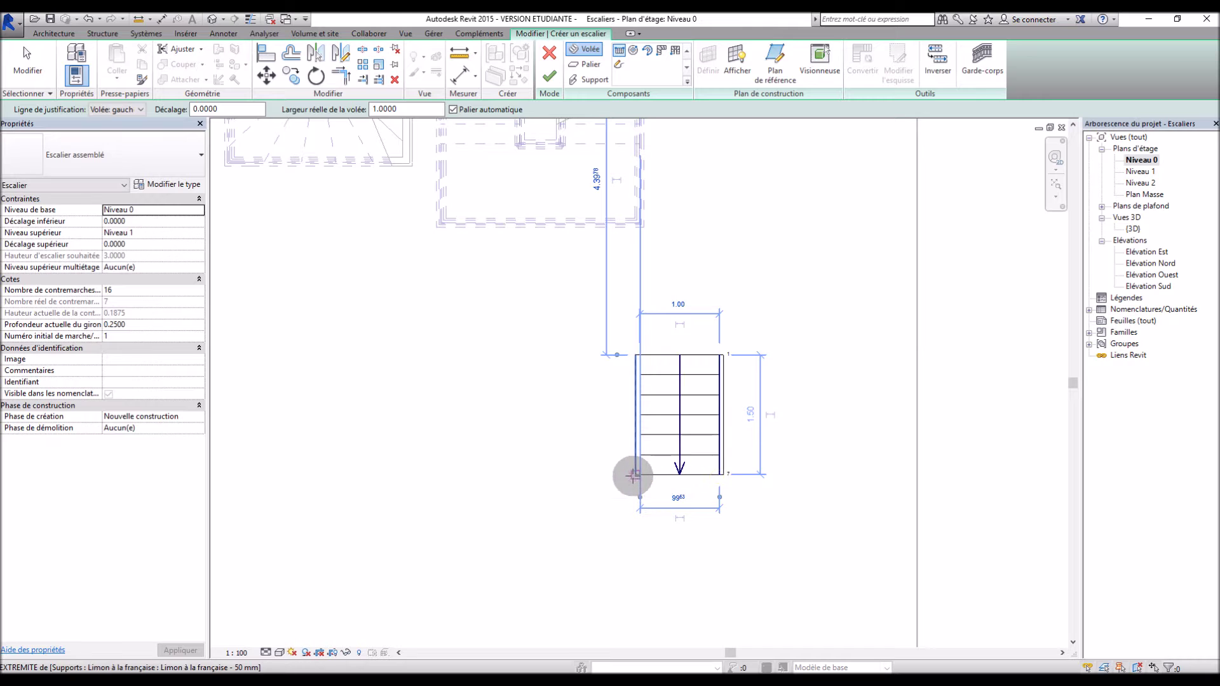
Add a perpendicular 50 cm second run starting 1.10 m beyond the first run's end, with an automatic corner landing
left_click(633, 474)
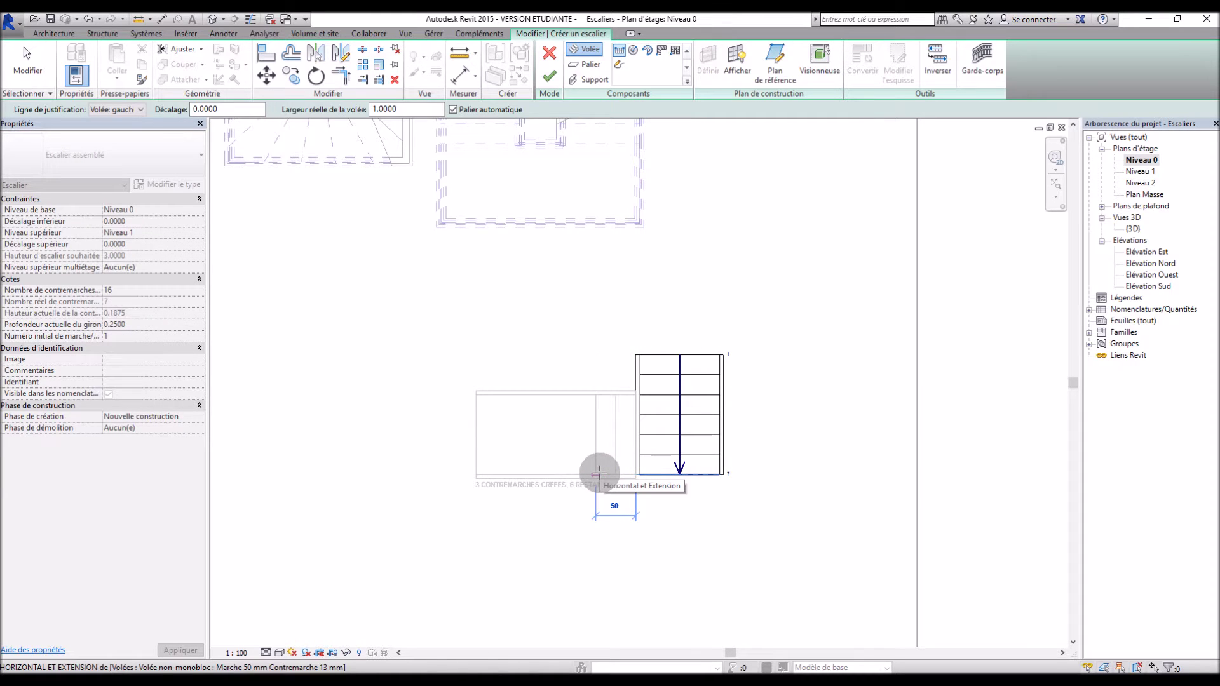
key("Escape")
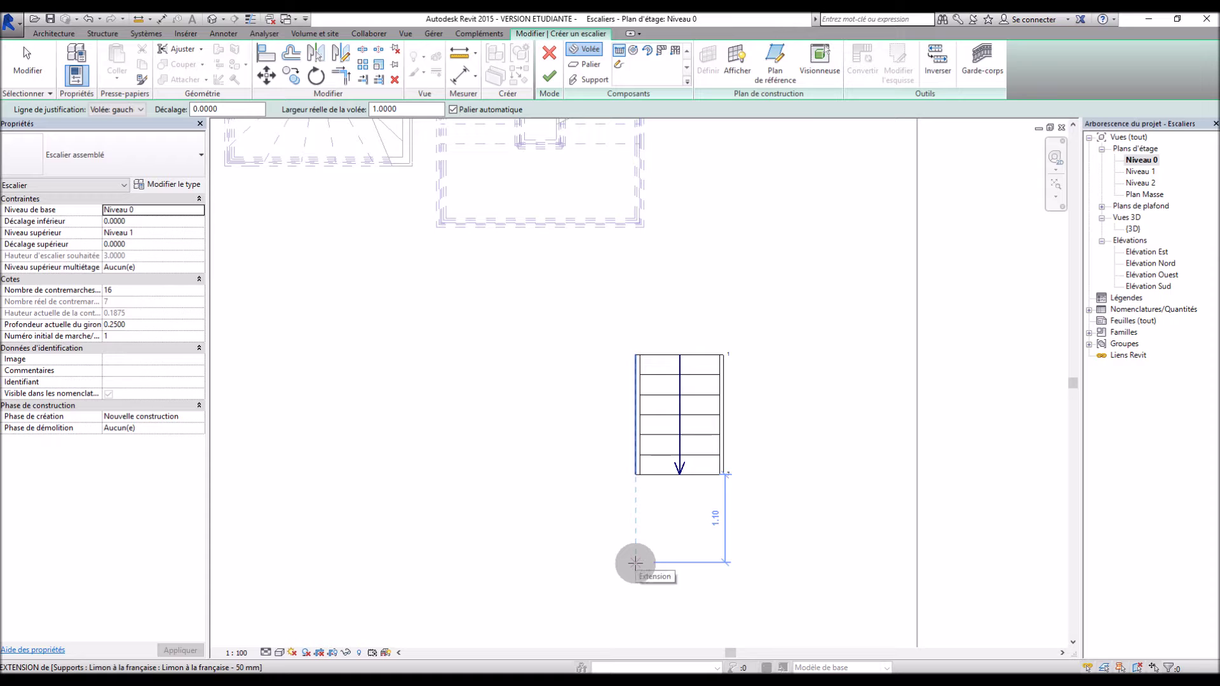
left_click(631, 563)
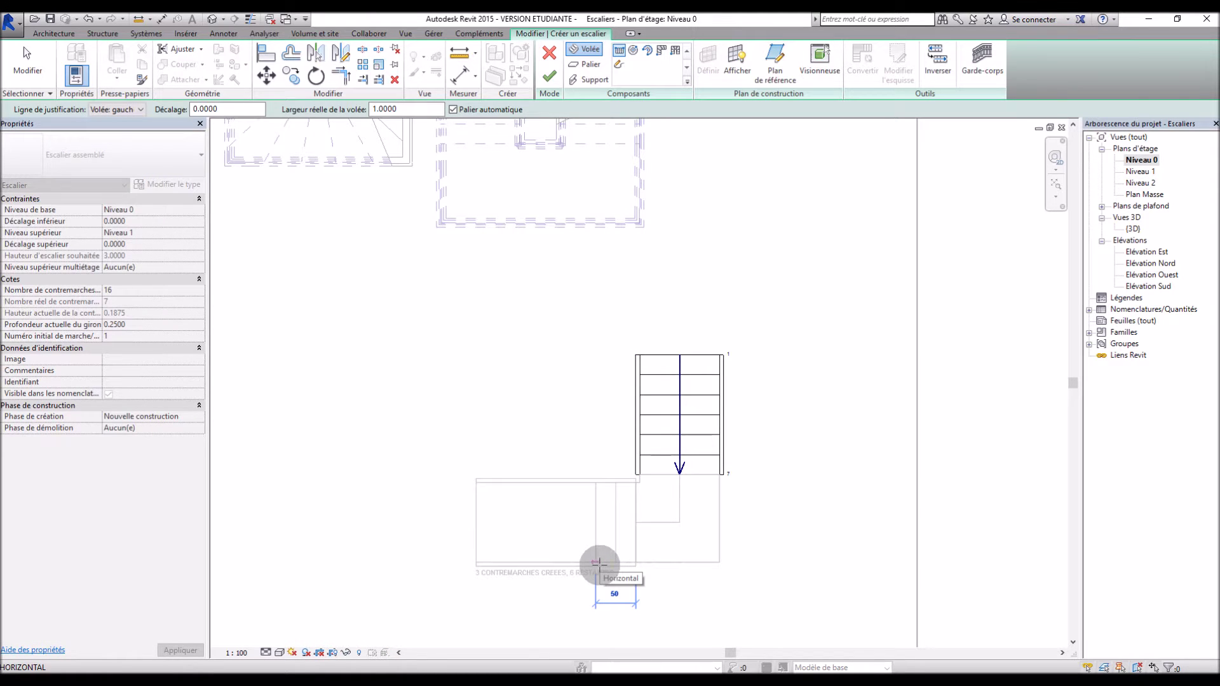
left_click(598, 564)
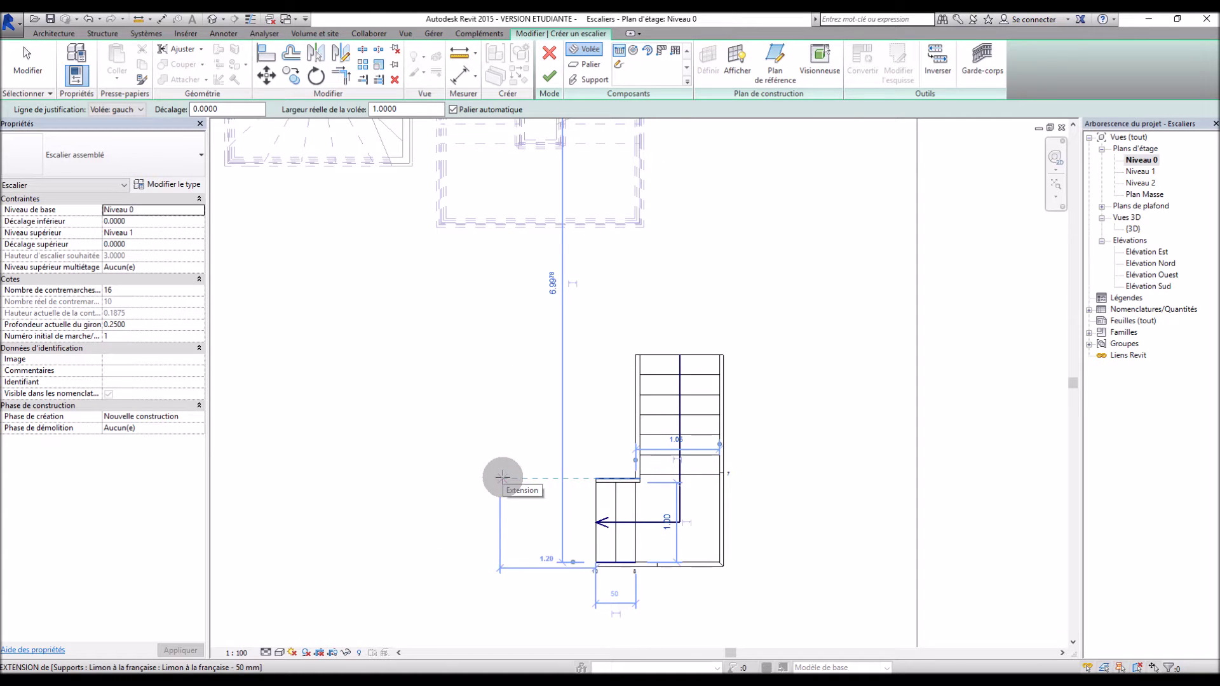
Add a third run parallel to the first, using the remaining six risers, and finish the stair
left_click(507, 477)
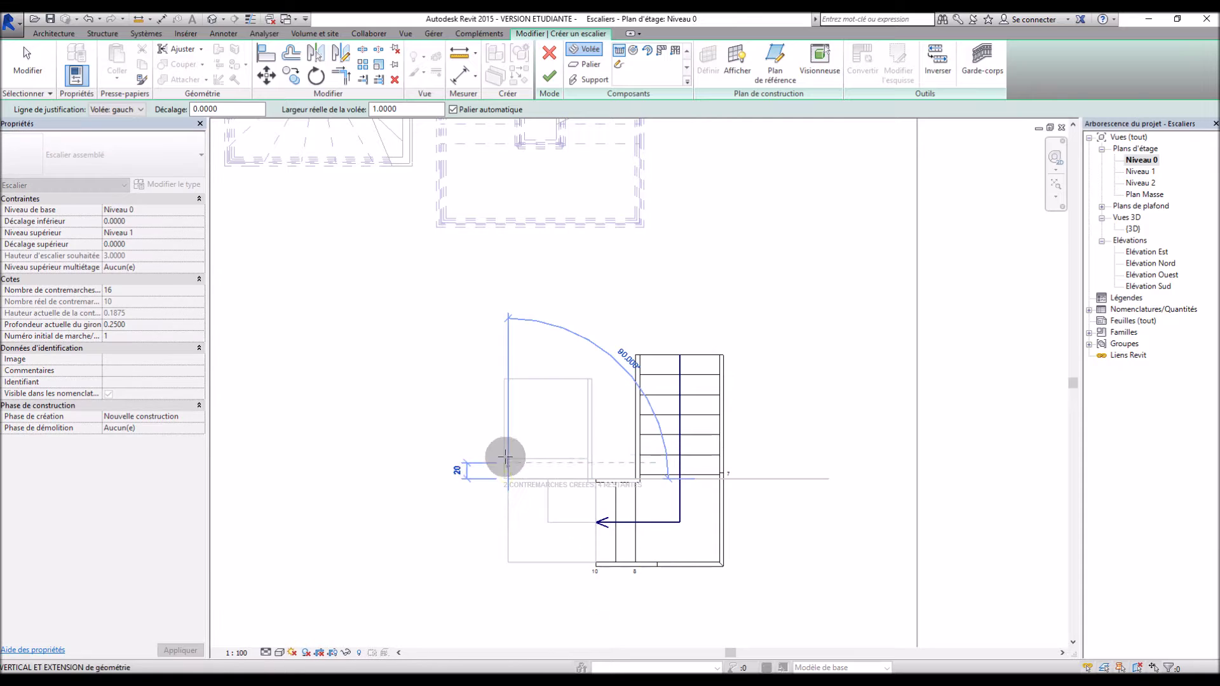
left_click(506, 376)
key("Escape")
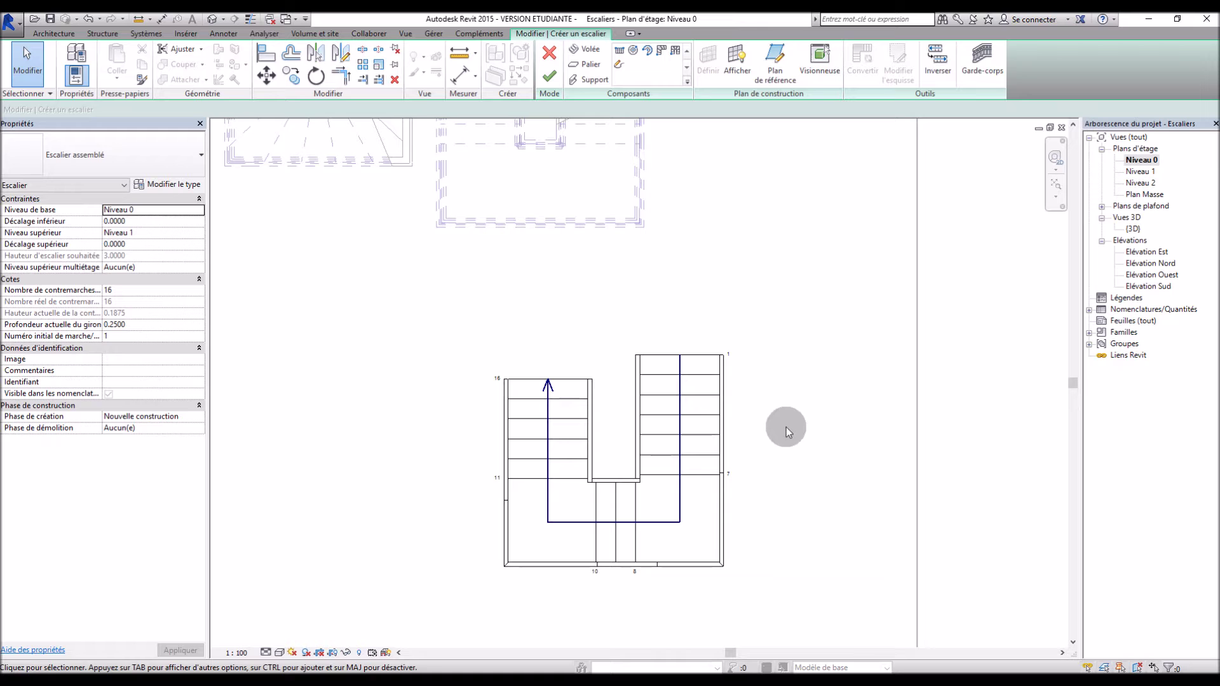
left_click(549, 76)
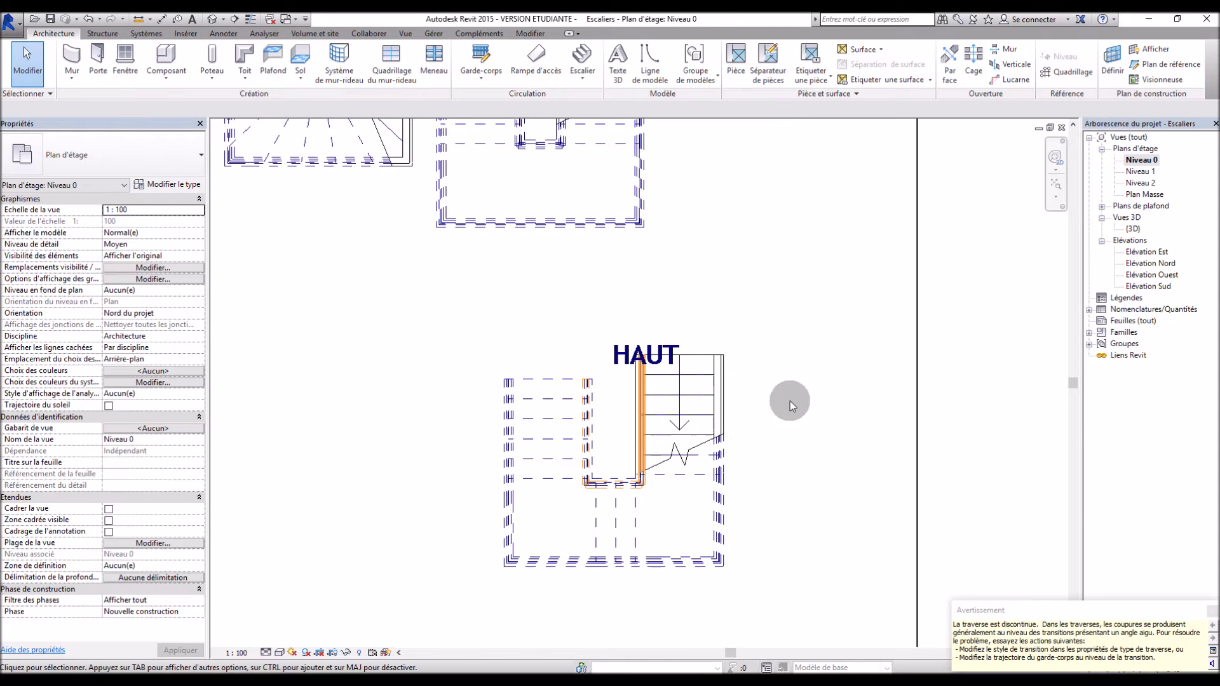
Examine the new three-run stair, its two landings and its railings from several sides in the 3D view
double_click(1135, 230)
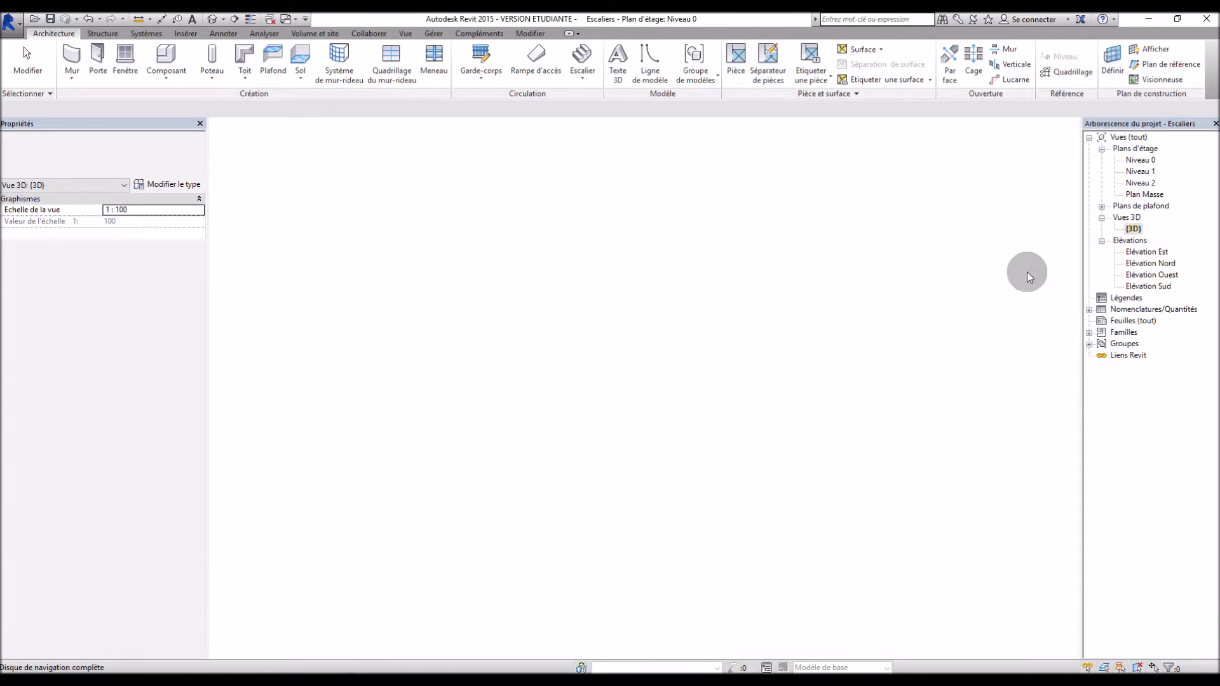
scroll(702, 574, "up", 4)
scroll(702, 574, "down", 3)
middle_click_drag(689, 518, 785, 365, "shift")
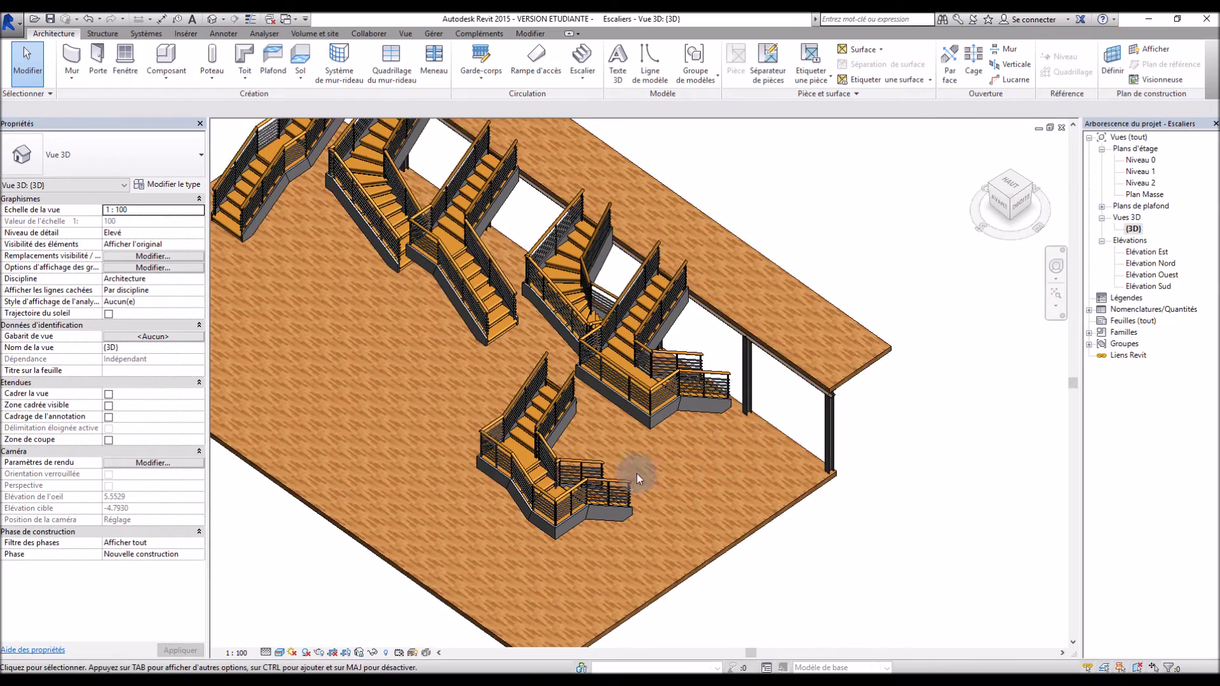
middle_click_drag(610, 502, 642, 439, "shift")
scroll(325, 357, "down", 3)
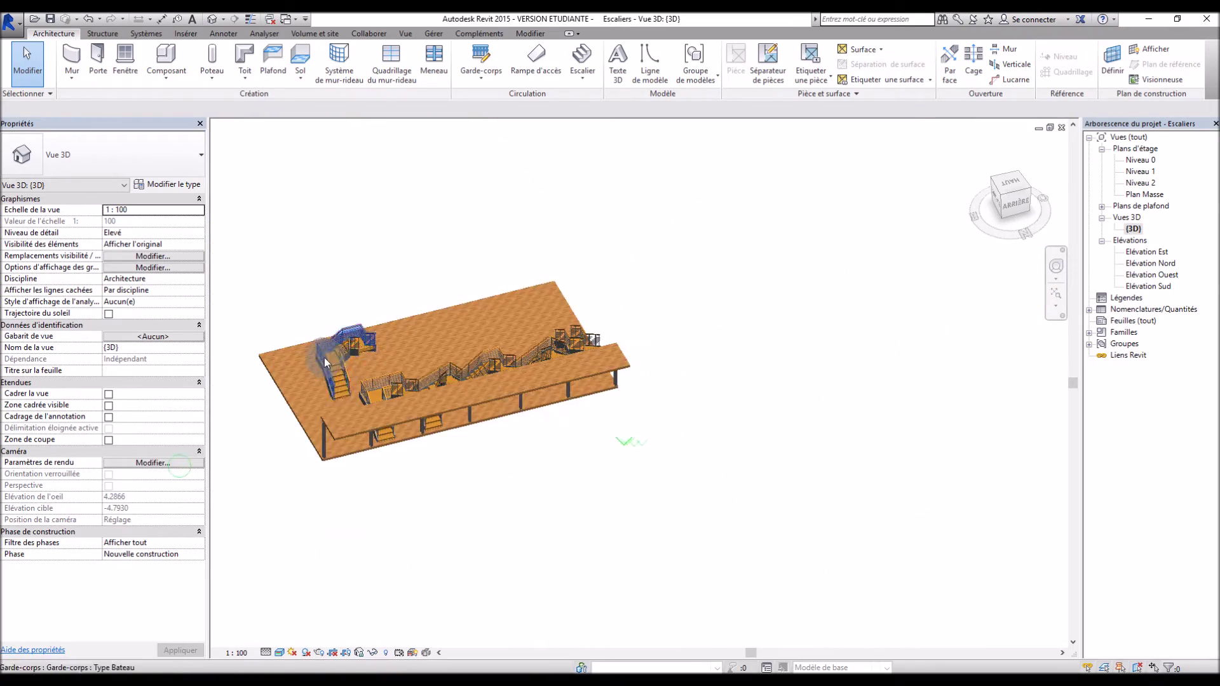
scroll(315, 348, "up", 8)
scroll(212, 412, "down", 3)
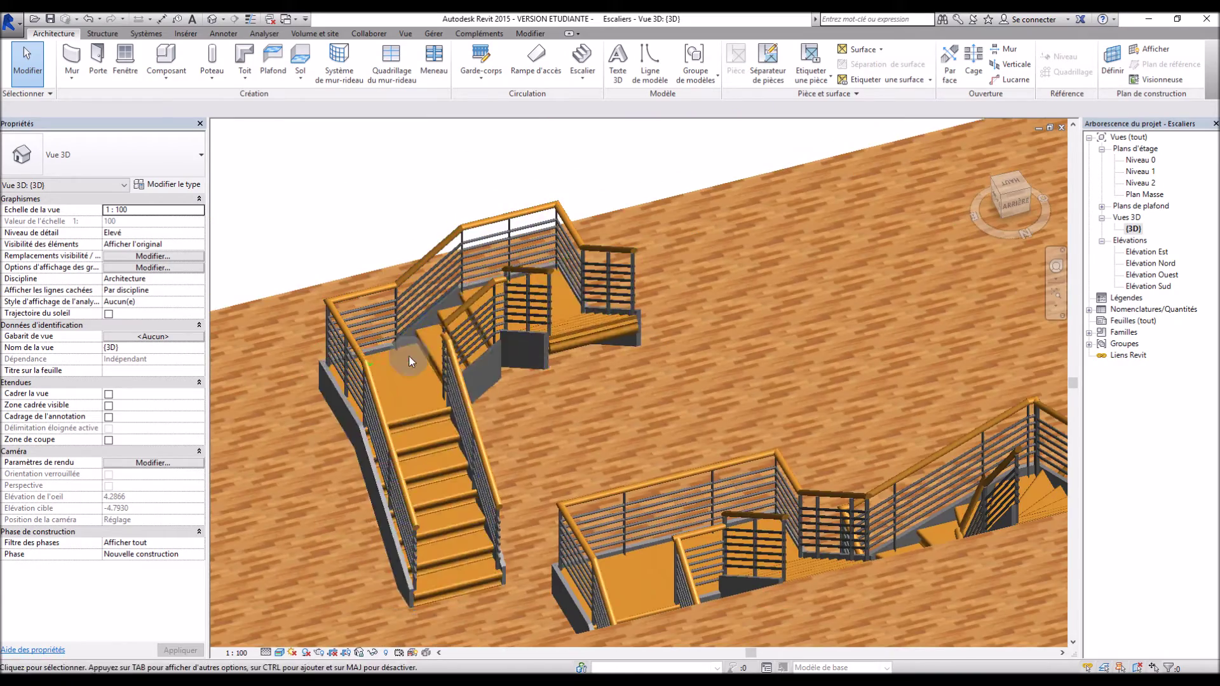
middle_click_drag(540, 432, 693, 376, "shift")
scroll(692, 376, "down", 5)
middle_click_drag(436, 523, 916, 565, "shift")
scroll(725, 589, "up", 5)
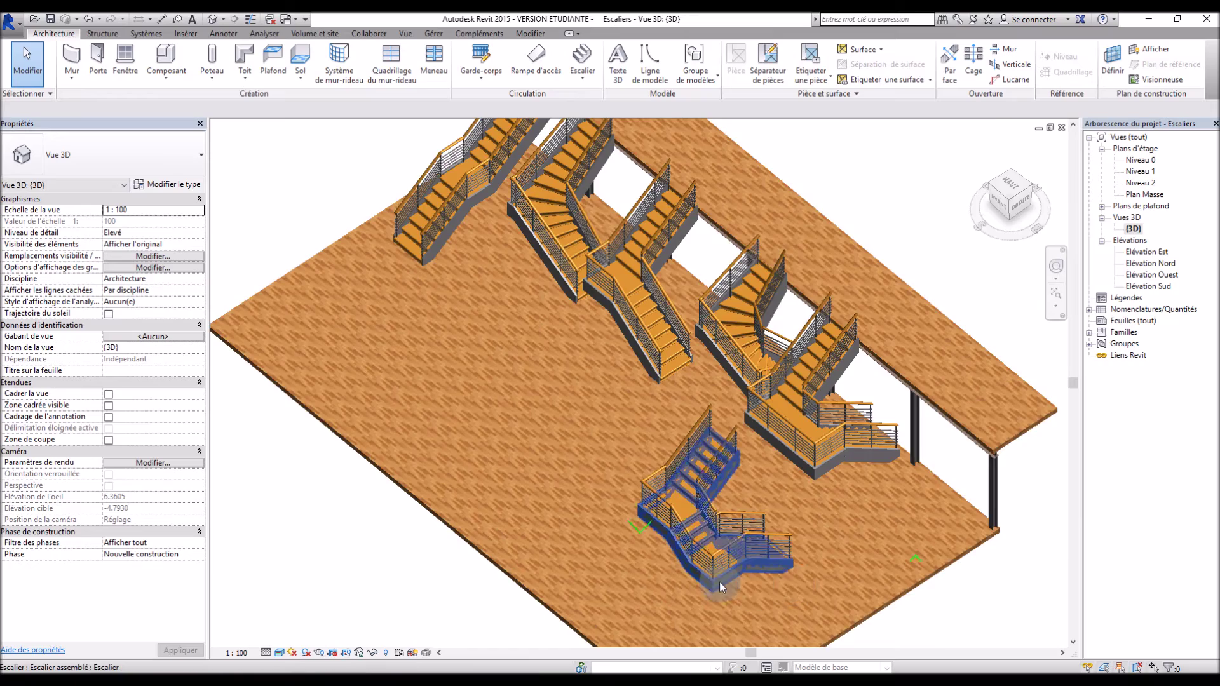
middle_click_drag(506, 518, 572, 541)
scroll(623, 524, "down", 5)
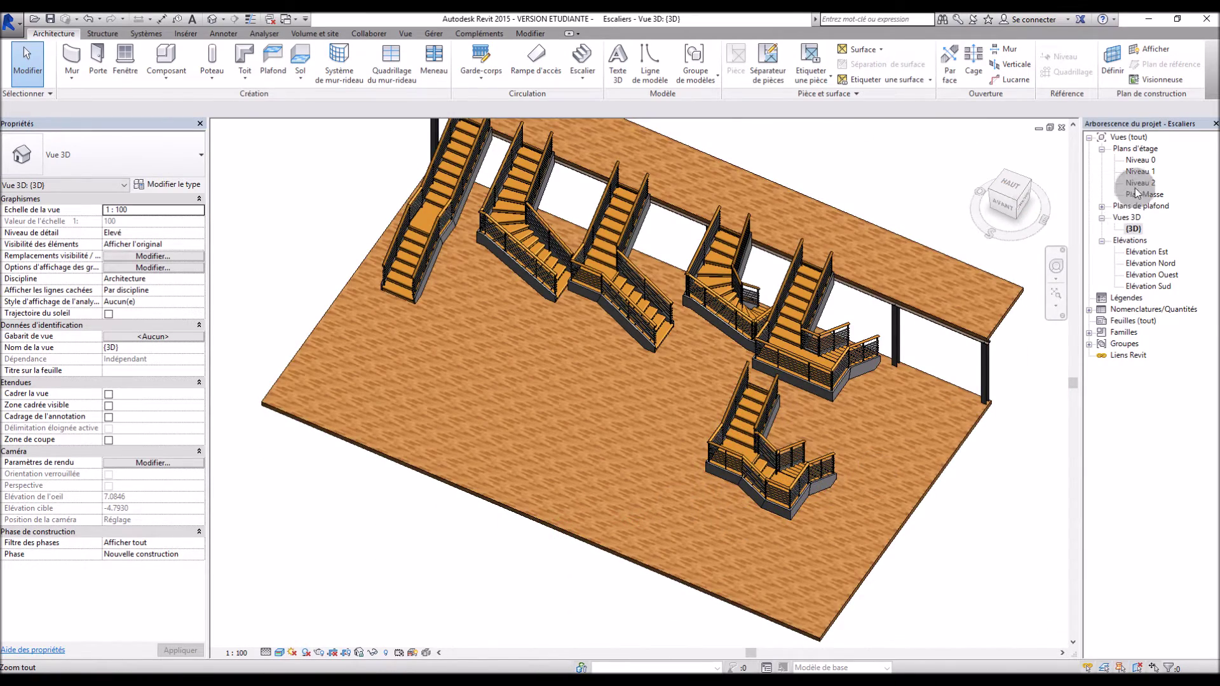
Move the three-run stair against the upper slab's edge beside the landing stair in the Niveau 1 plan, and check it in 3D
double_click(1139, 160)
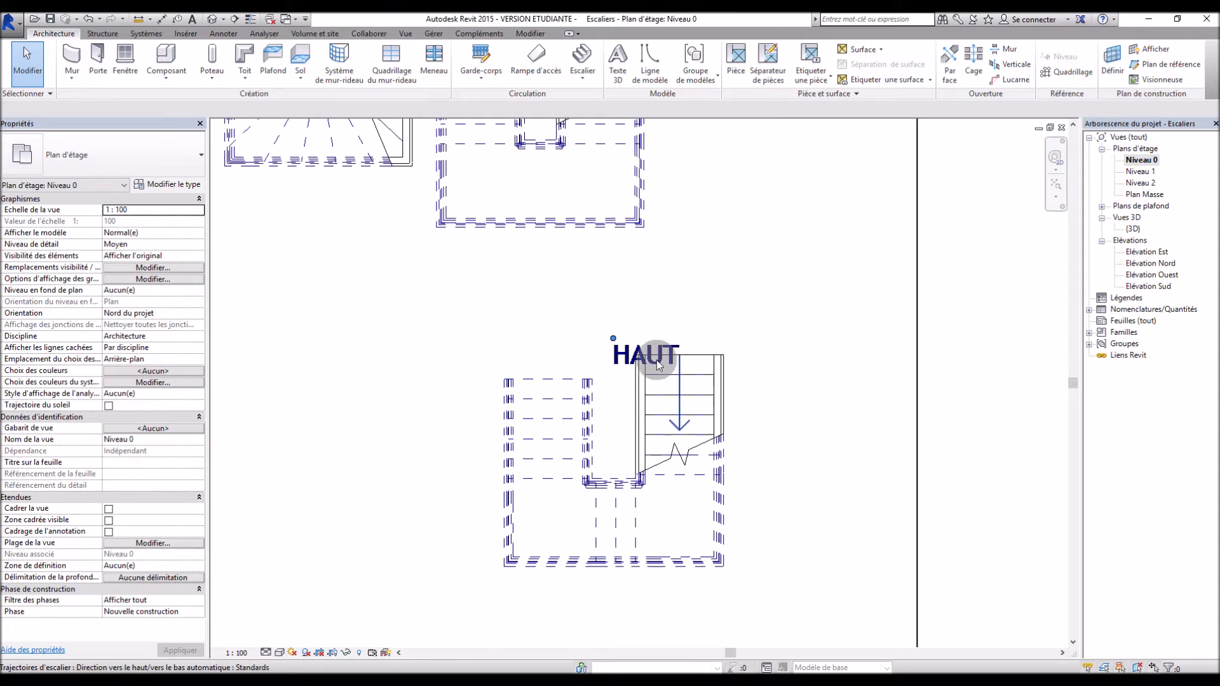
scroll(531, 565, "down", 4)
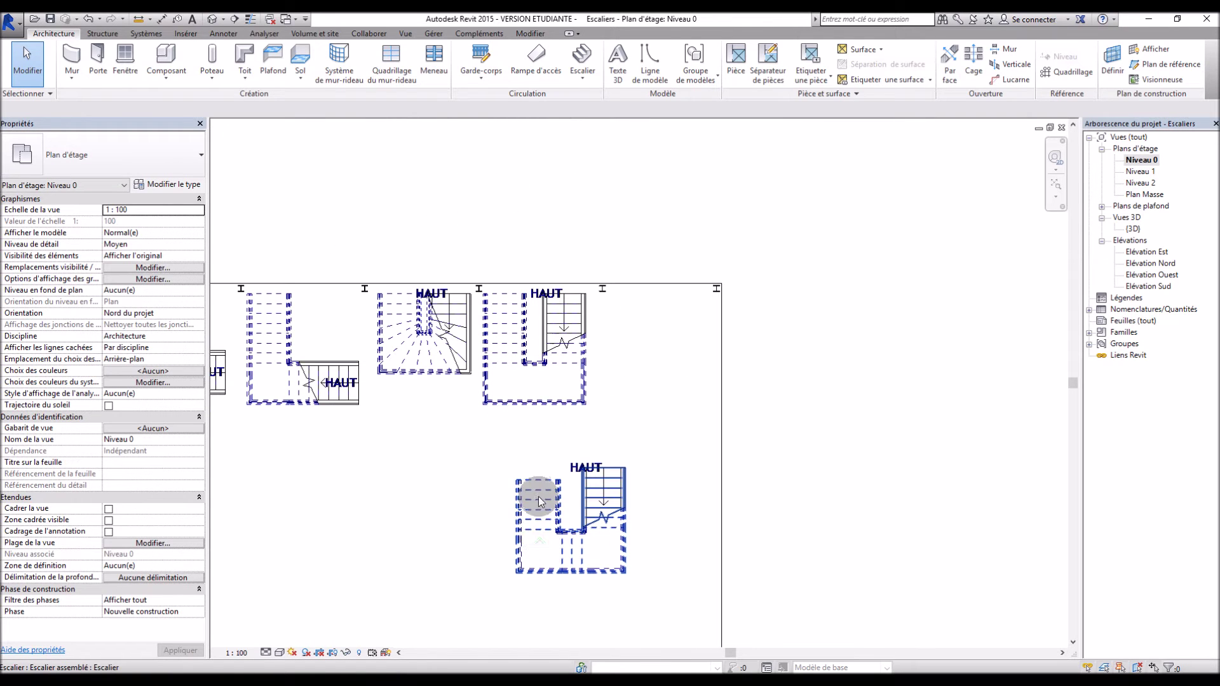
left_click(537, 497)
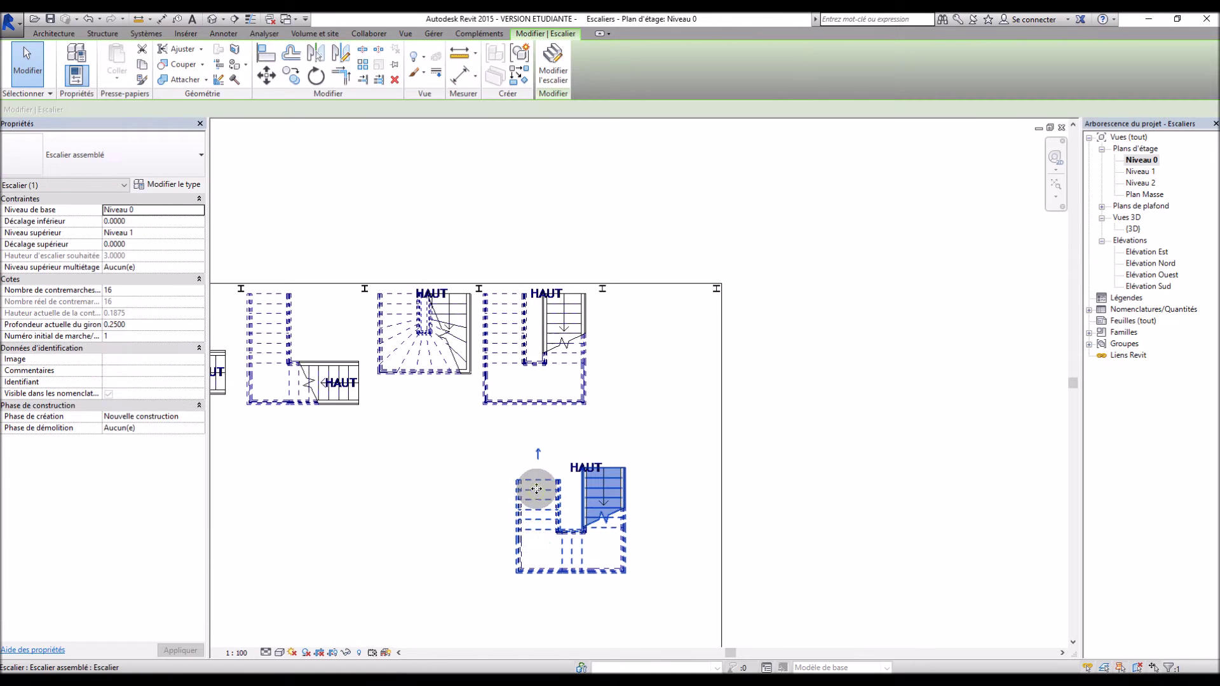
double_click(1140, 171)
left_click(684, 337)
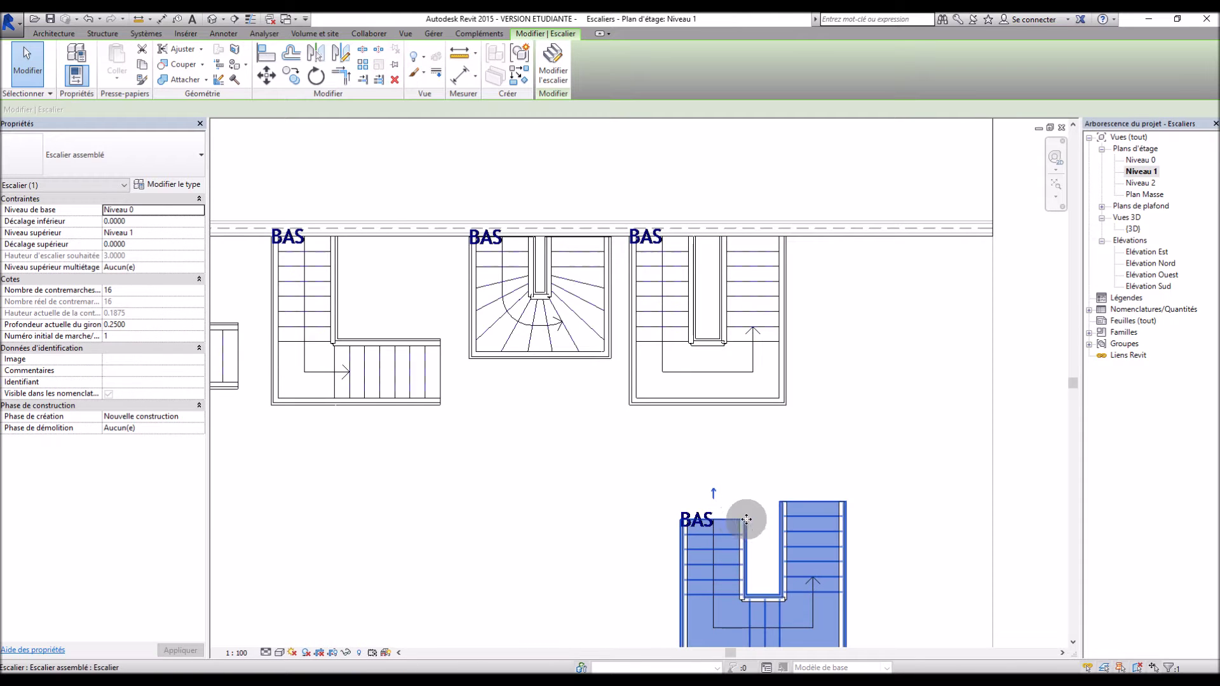
left_click_drag(729, 520, 849, 237)
left_click(631, 181)
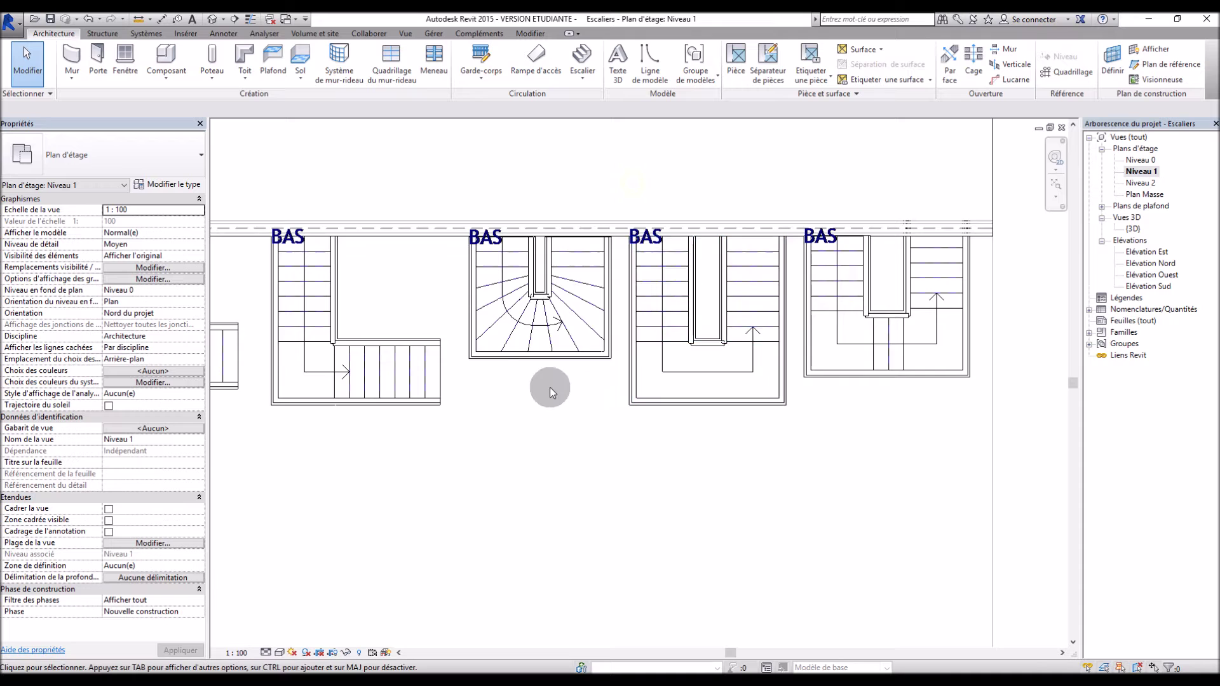
scroll(621, 383, "down", 5)
double_click(1133, 230)
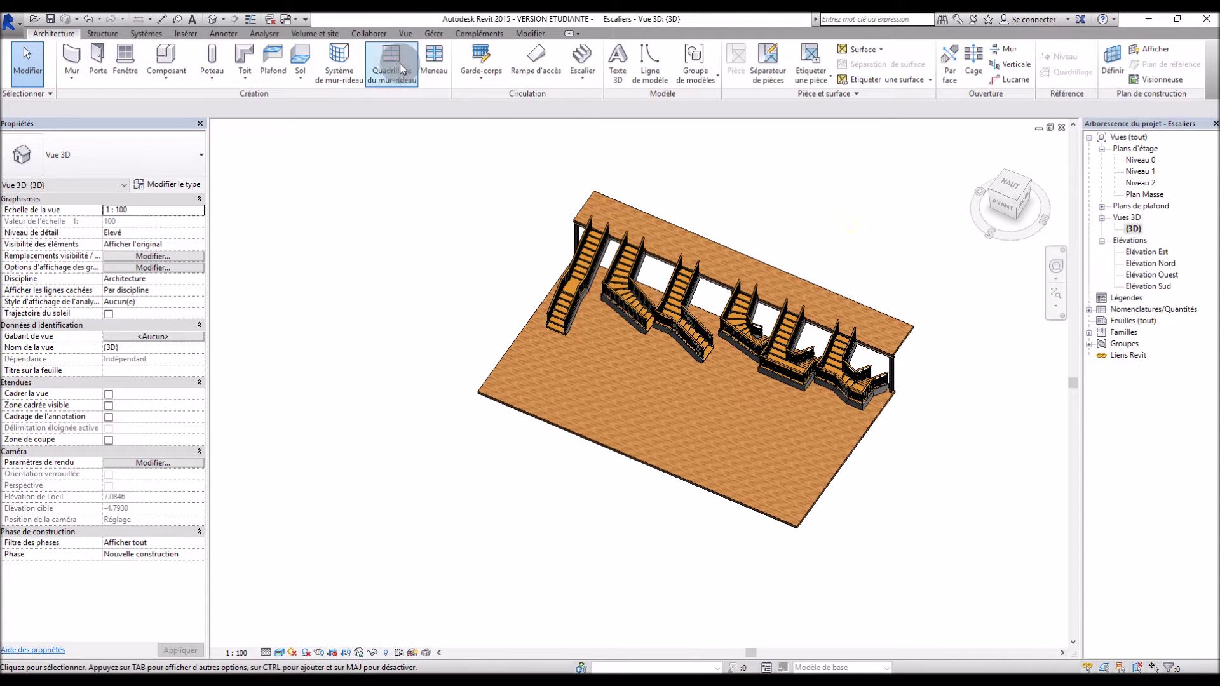
Start a new component stair in the Niveau 0 plan with the full-step spiral run as its component
left_click(582, 61)
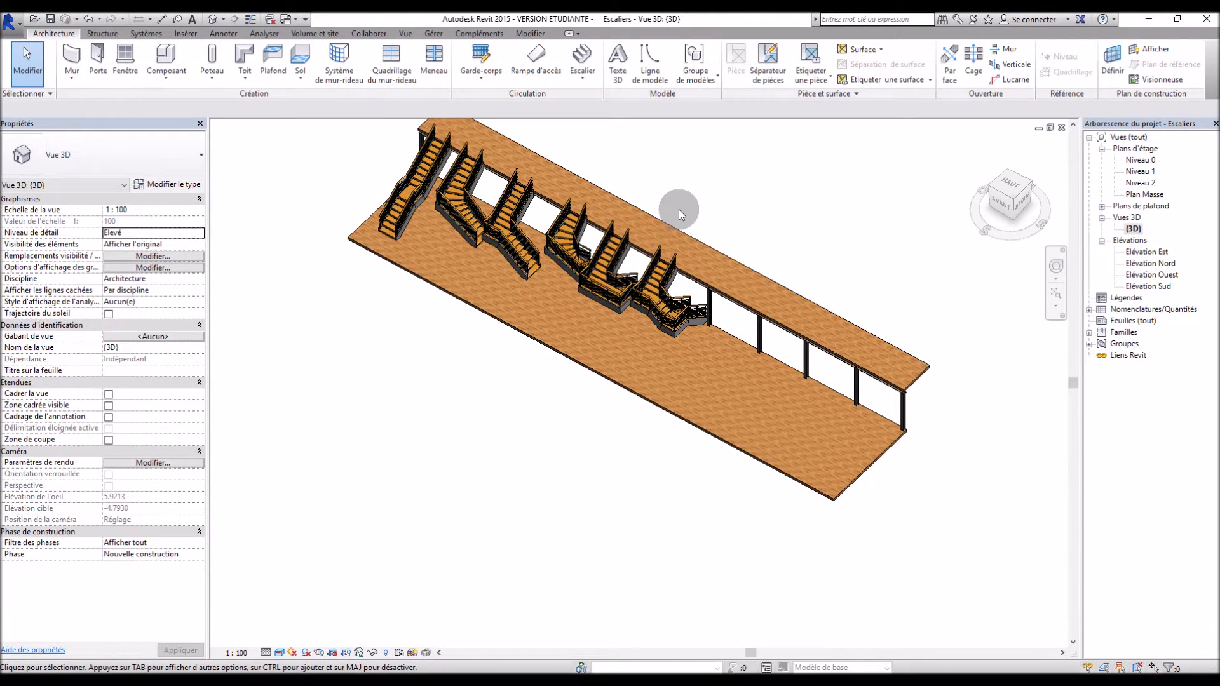
scroll(679, 208, "up", 3)
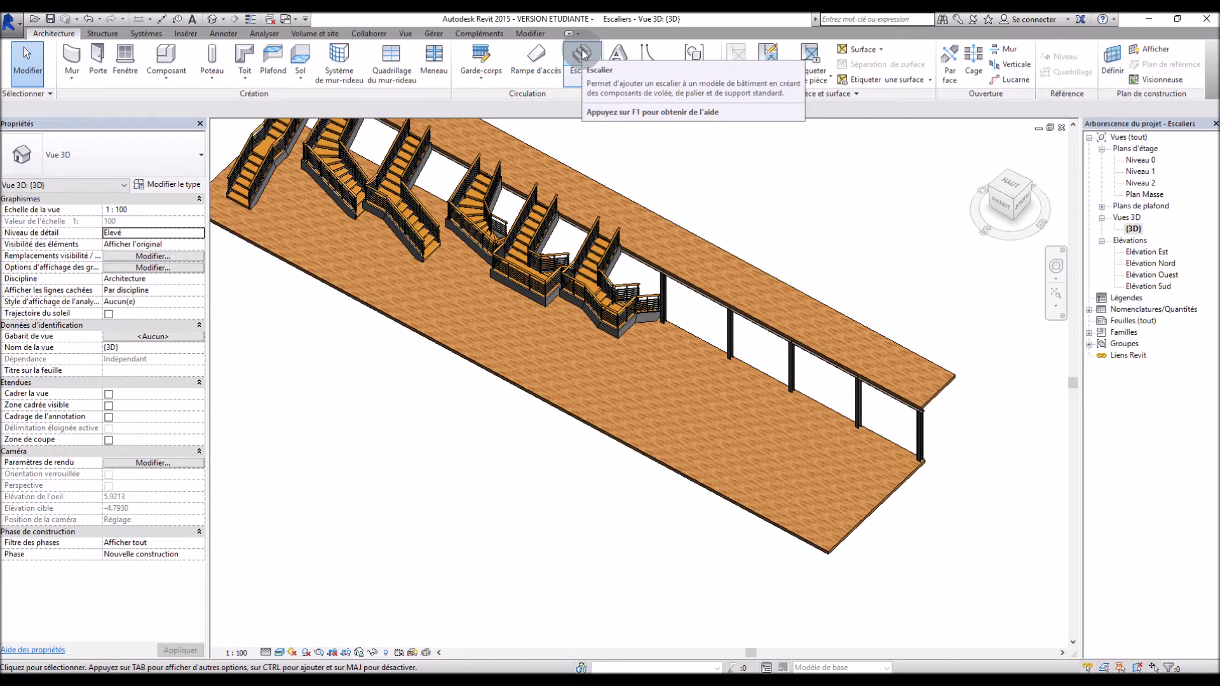
left_click(583, 75)
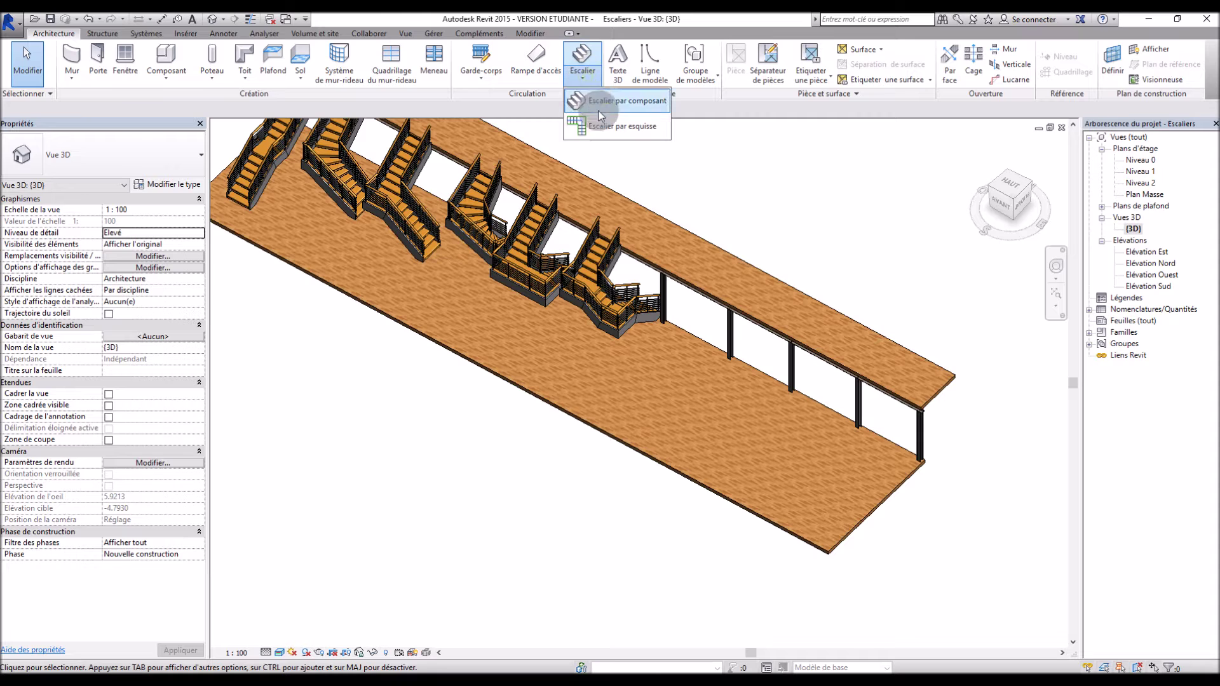
left_click(591, 59)
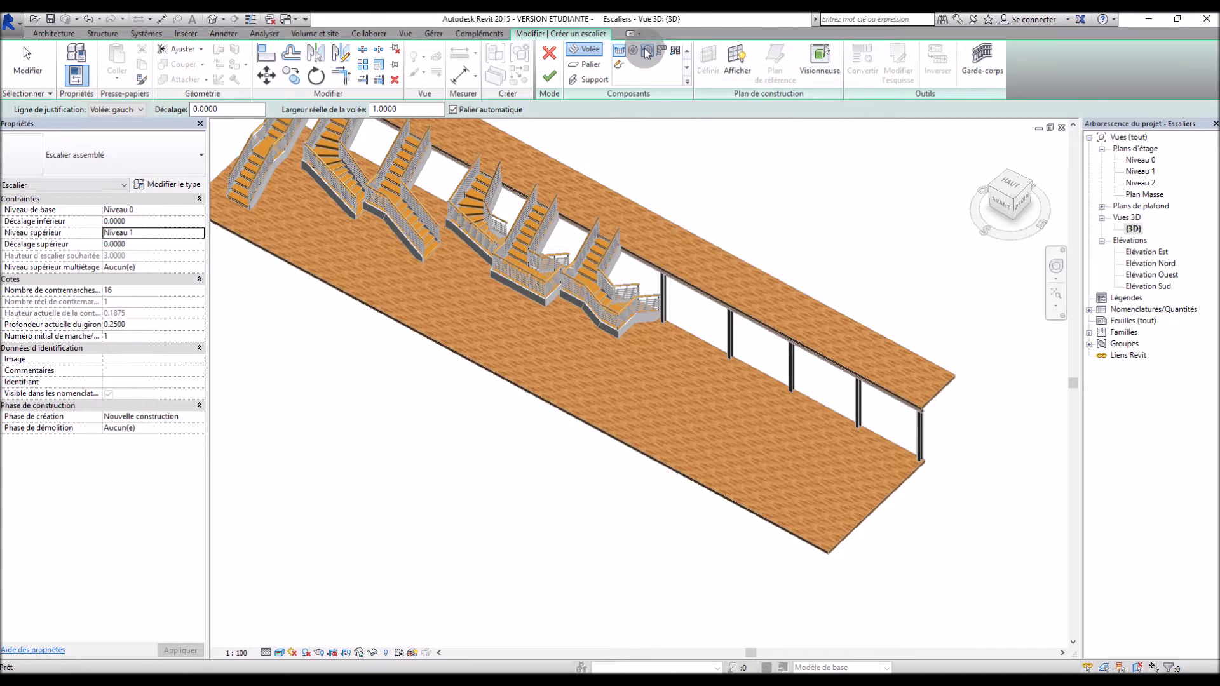
double_click(1141, 159)
scroll(760, 342, "up", 5)
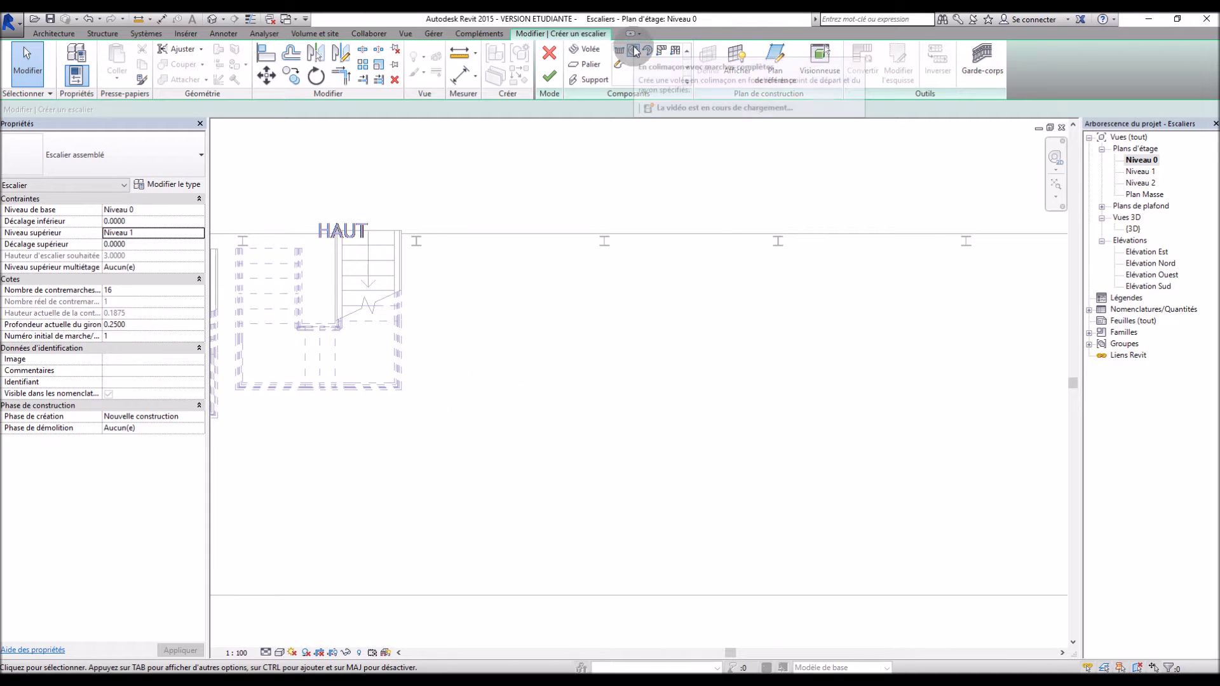
left_click(634, 51)
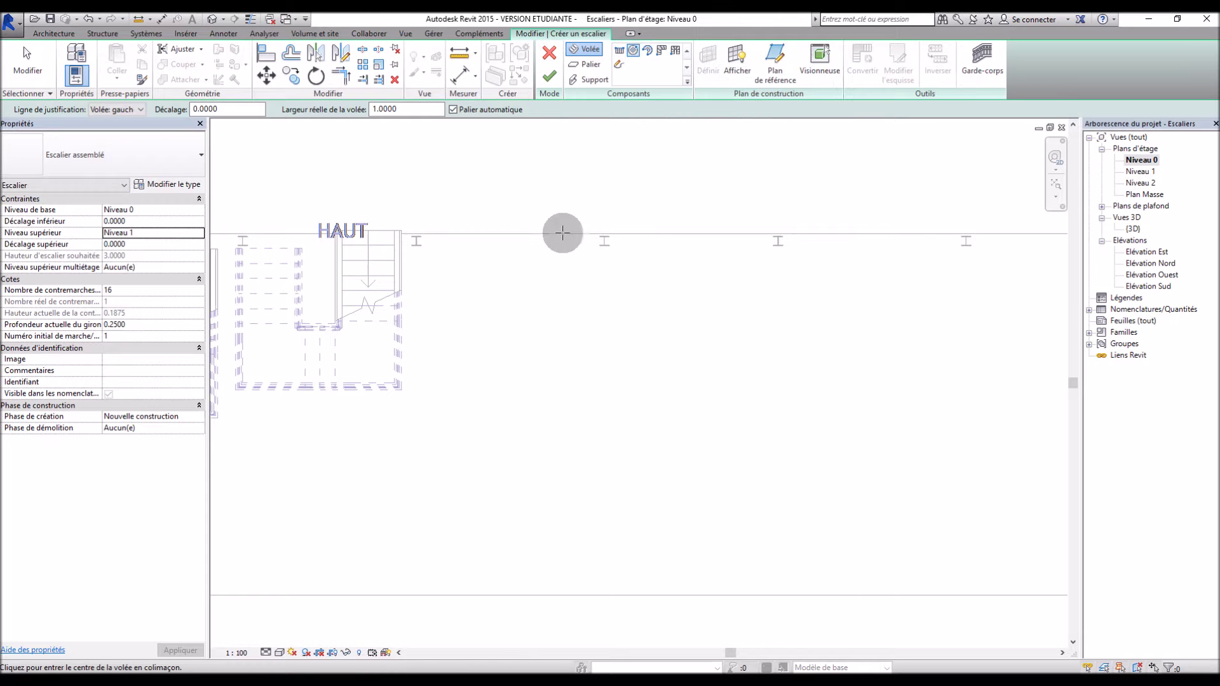
Place the 16-riser spiral run on the free floor beside the three-run stair with a radius of about 50 cm, and finish the stair
left_click(565, 385)
scroll(565, 385, "up", 4)
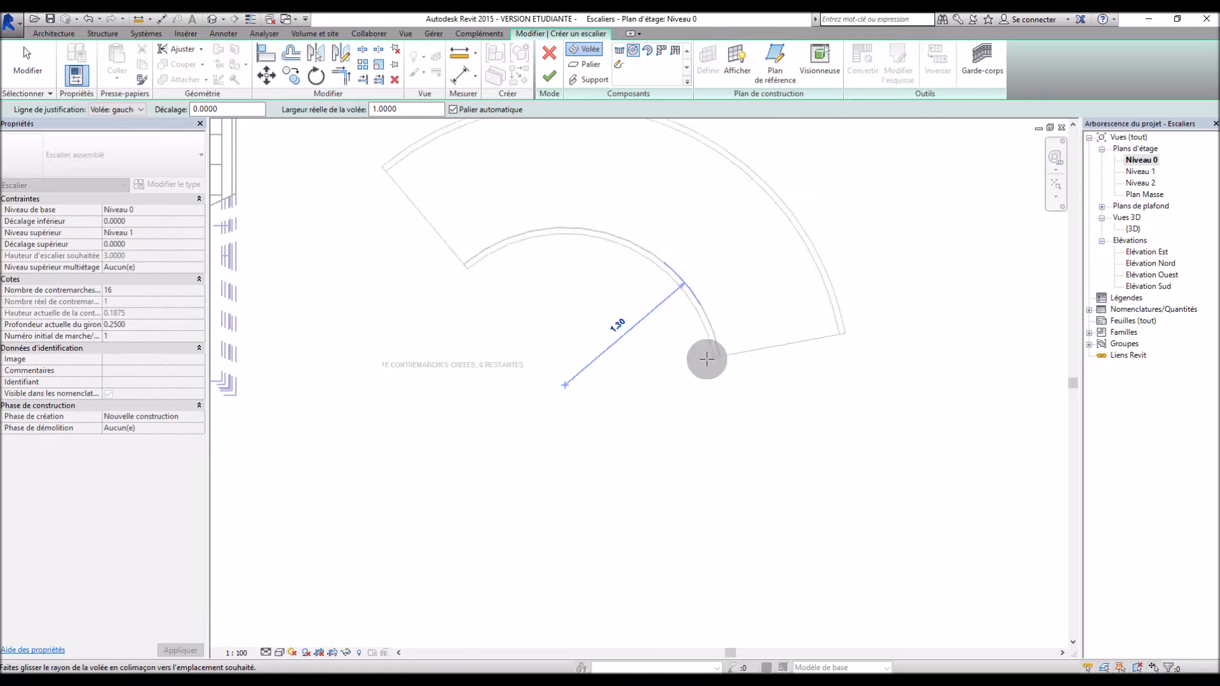
scroll(623, 408, "down", 4)
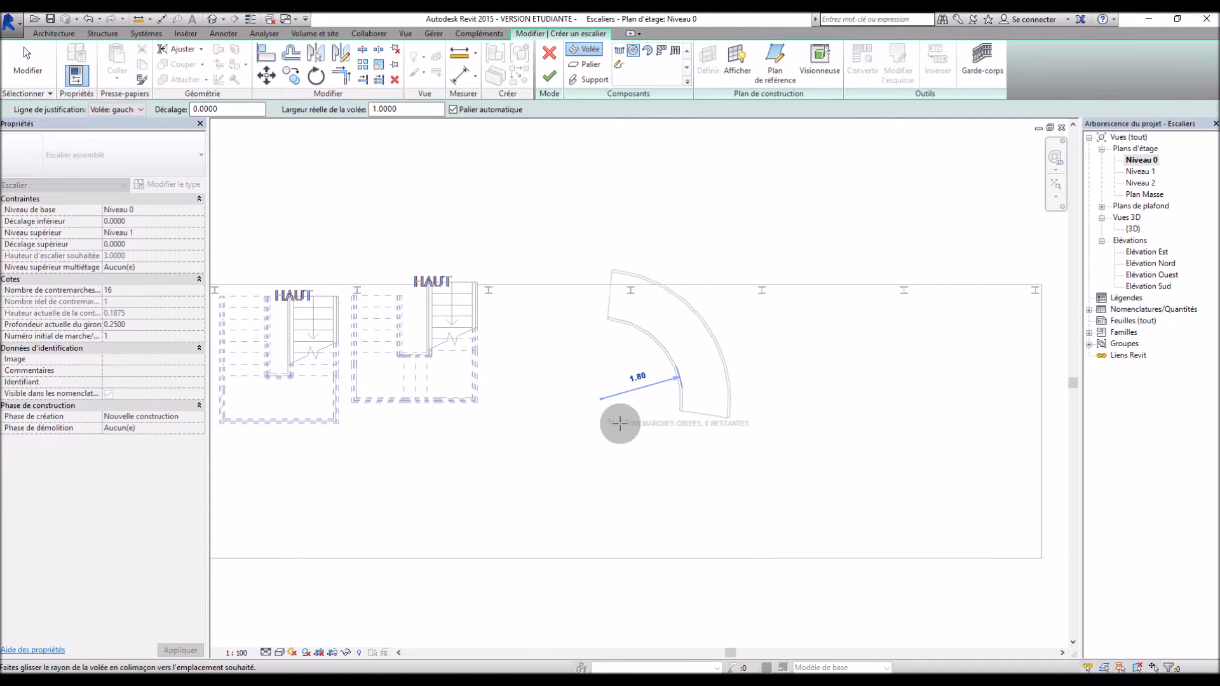
scroll(620, 423, "up", 3)
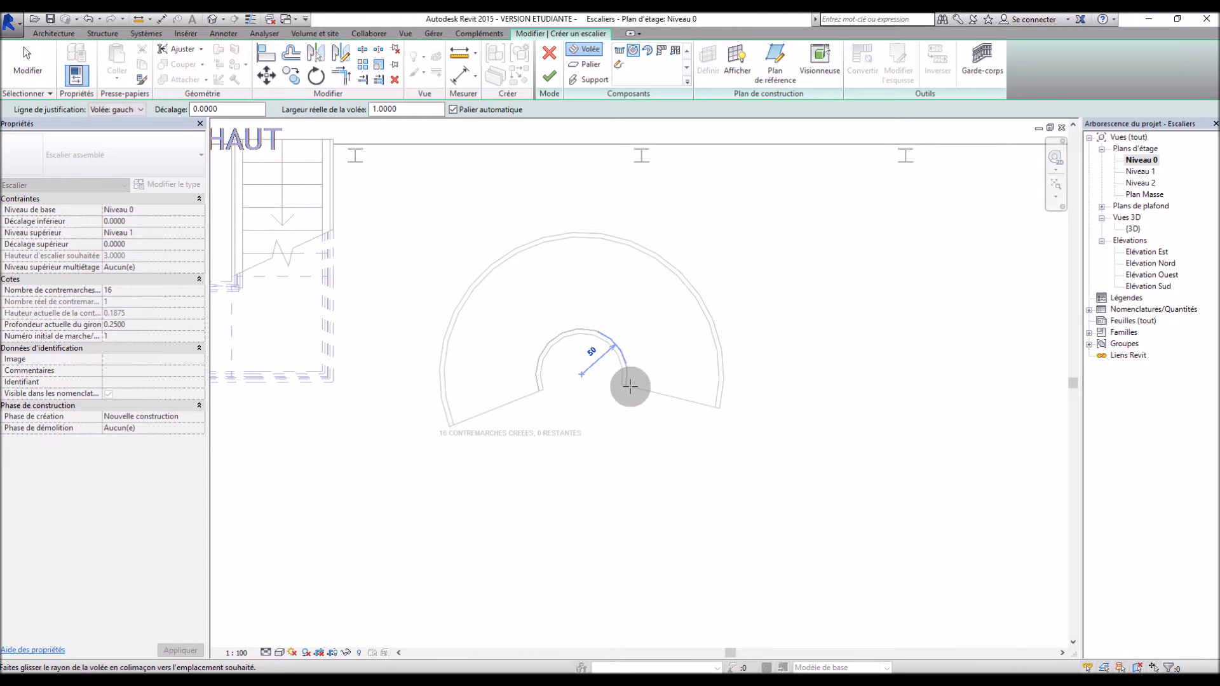
left_click(631, 388)
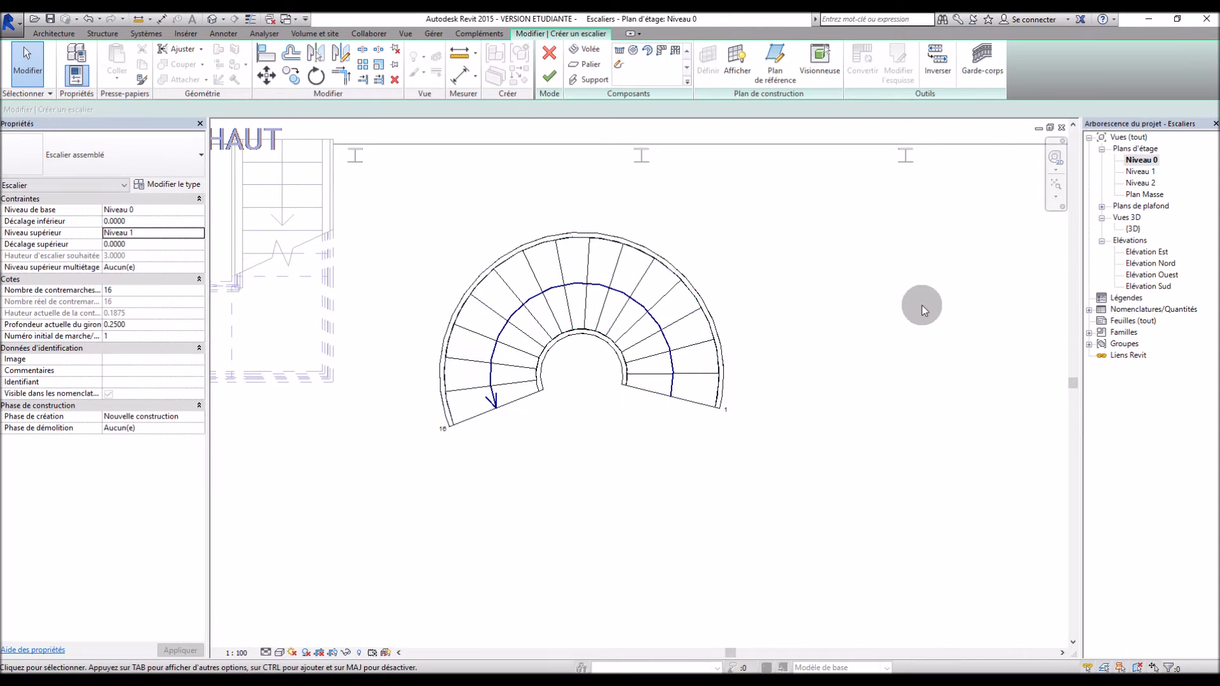
left_click(546, 75)
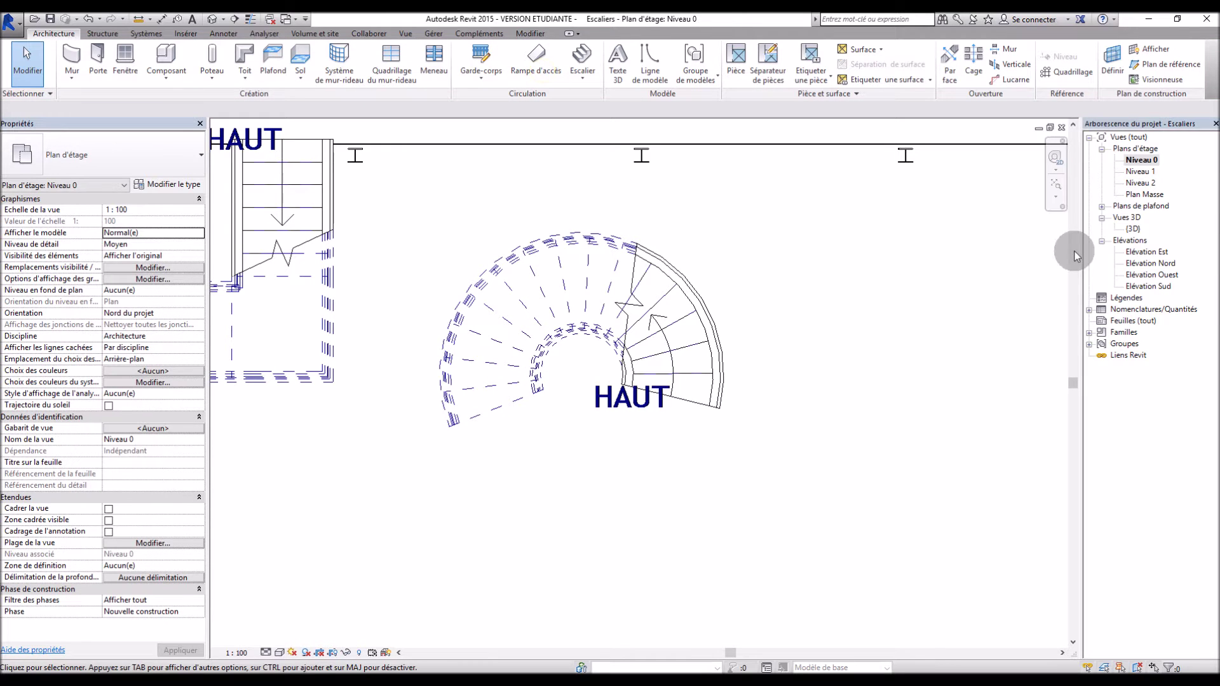
Examine the new spiral stair and its railings up close in the 3D view
double_click(1134, 229)
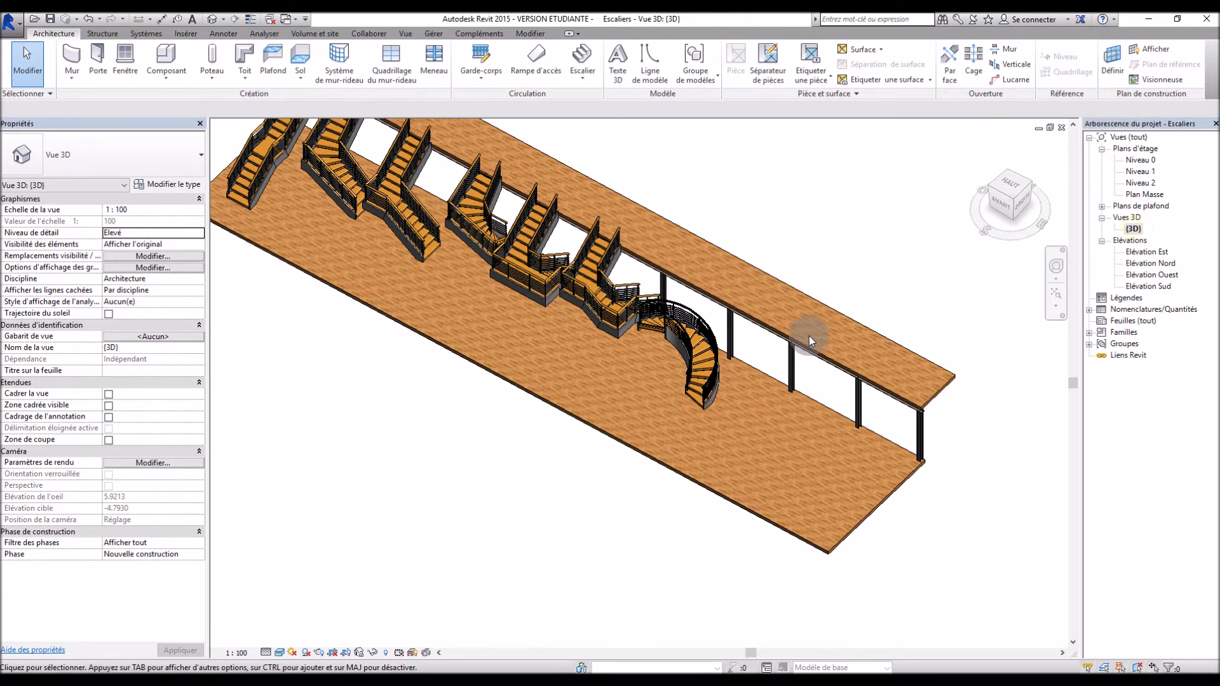
scroll(649, 431, "up", 4)
scroll(650, 431, "down", 3)
scroll(654, 444, "up", 2)
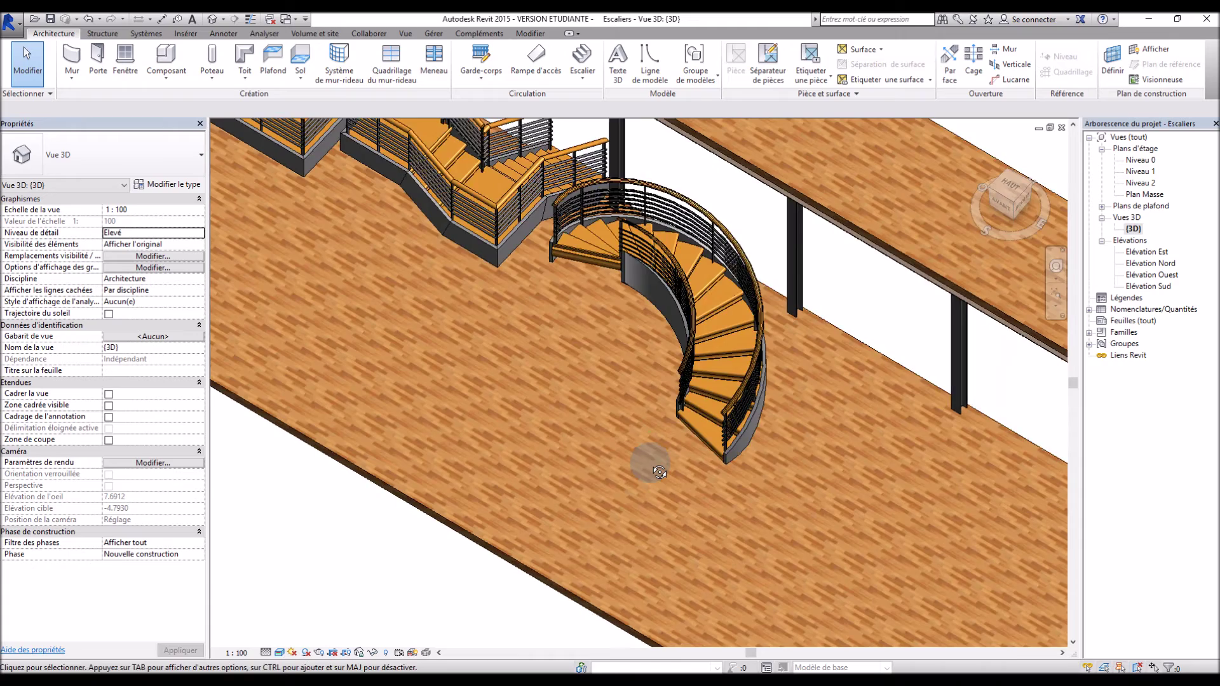
scroll(658, 436, "down", 2)
scroll(693, 321, "up", 3)
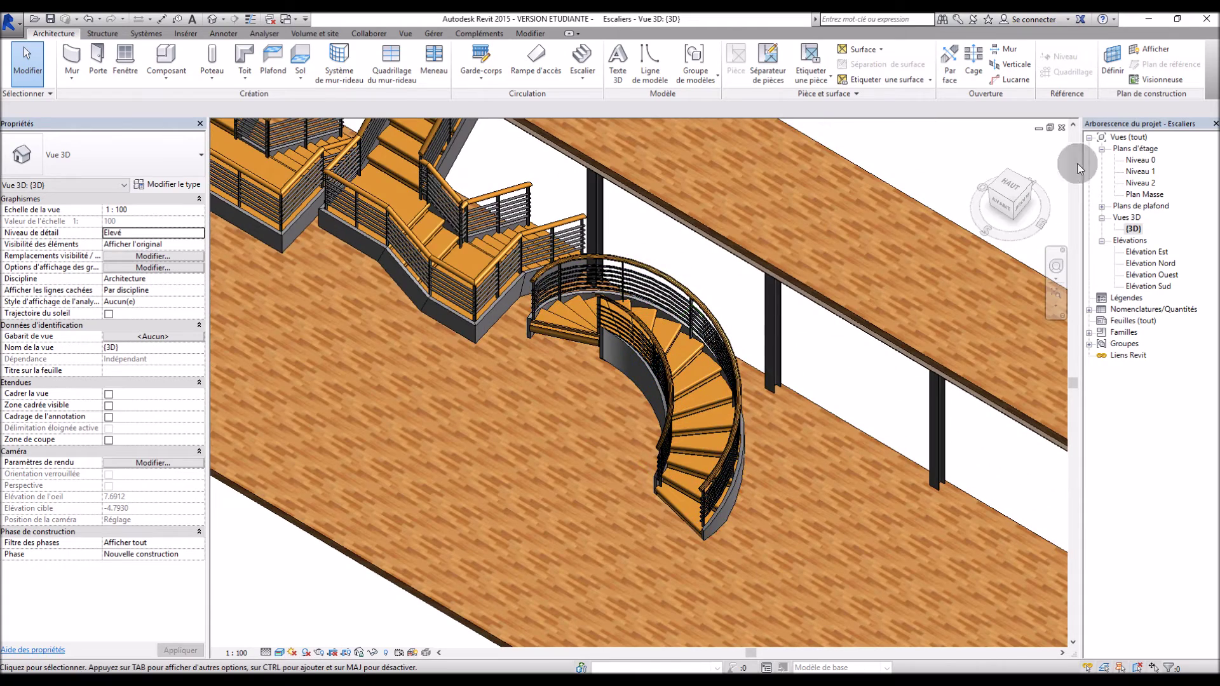
Delete the spiral stair from the Niveau 0 plan
double_click(1133, 160)
left_click(682, 333)
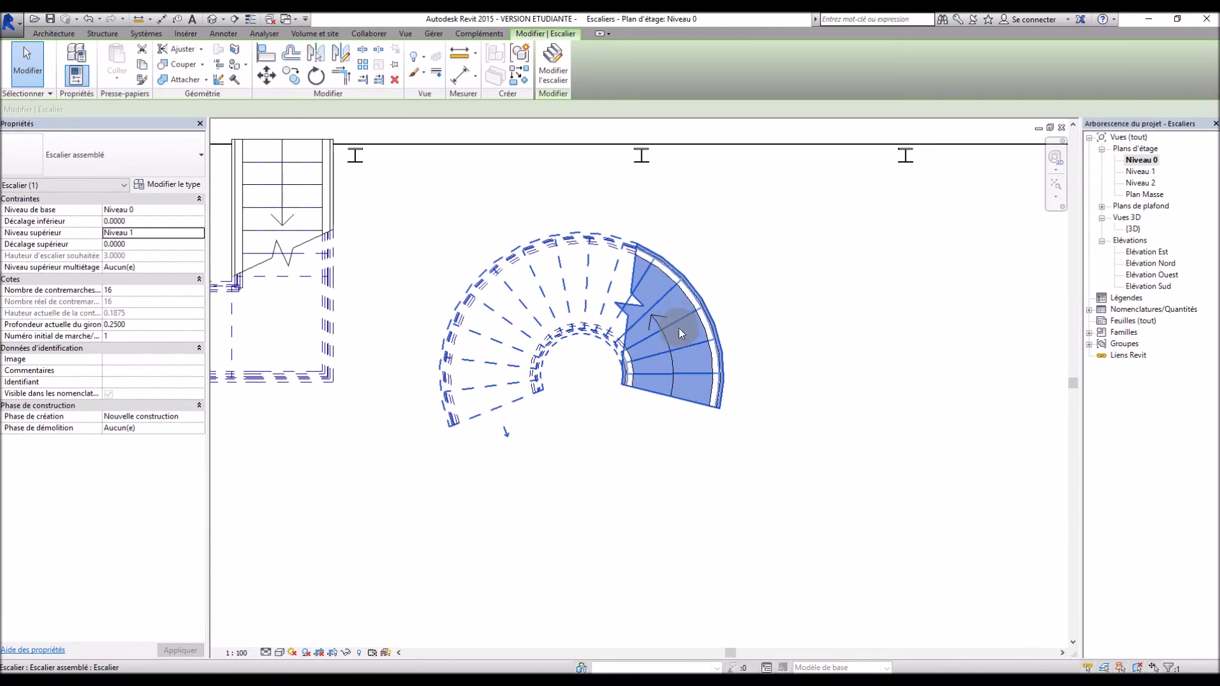
key("Delete")
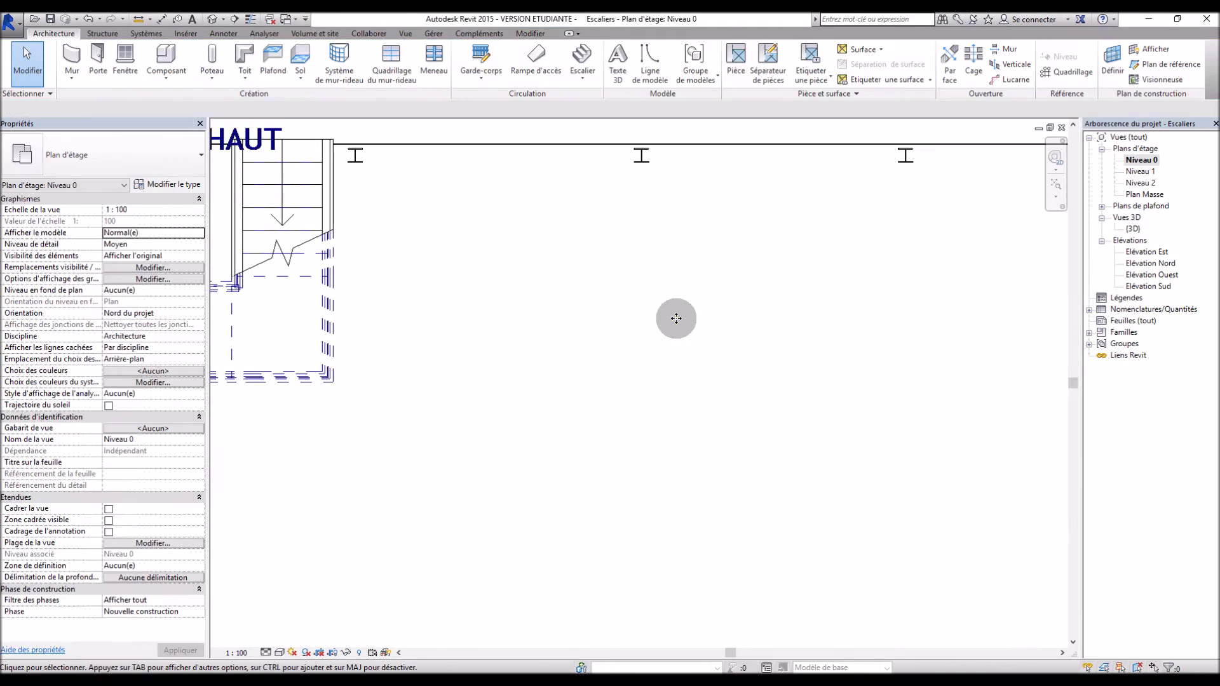
Create a tighter full-step spiral component stair in the same area, with a very small inner radius, and finish it
left_click(582, 60)
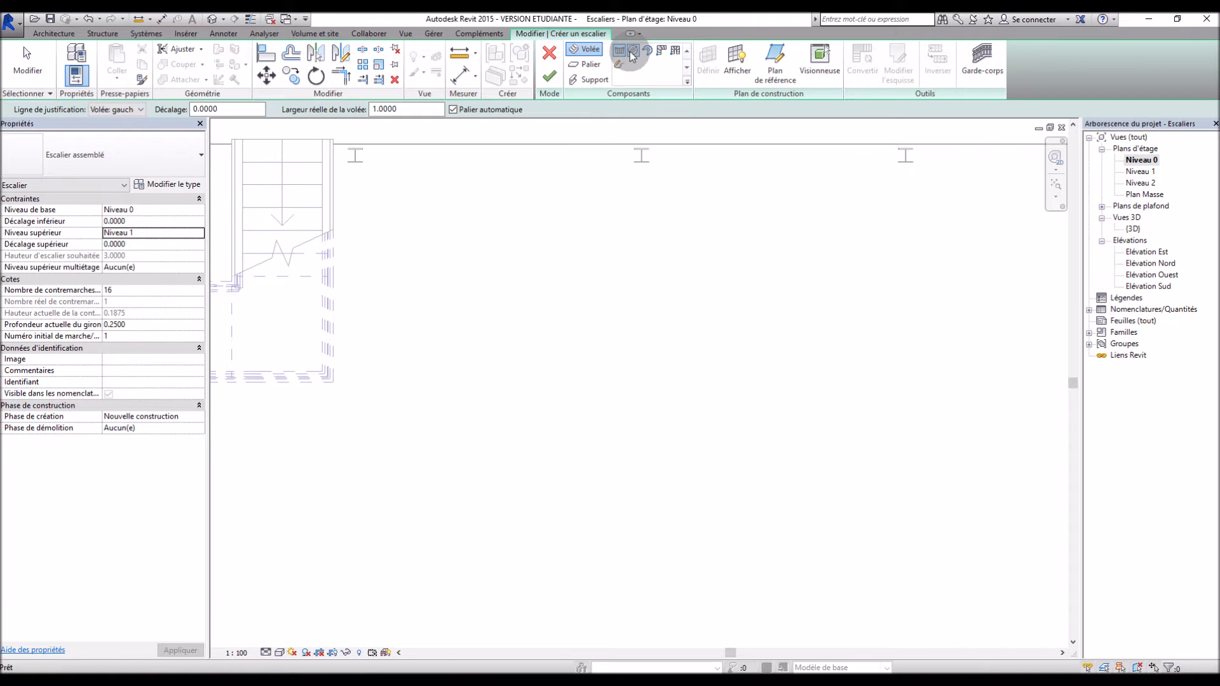
left_click(586, 377)
left_click(597, 378)
key("Escape")
left_click(530, 129)
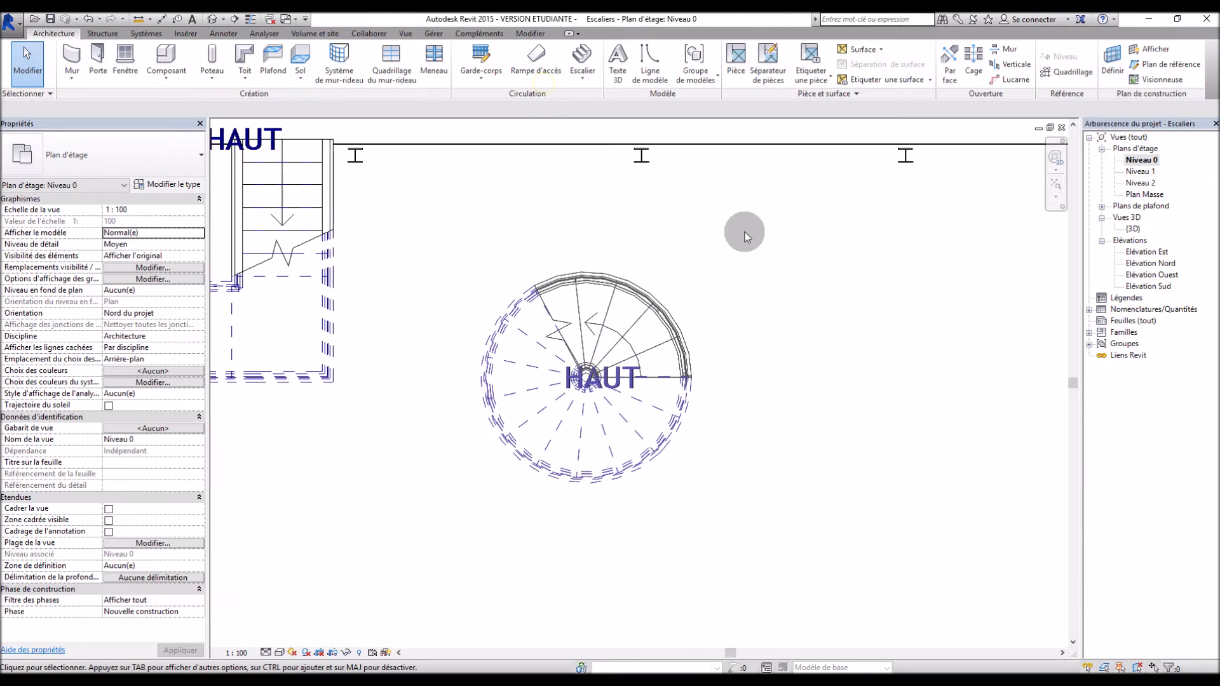
Examine the tight spiral stair's treads, stringers and railings up close in the 3D view
double_click(1133, 230)
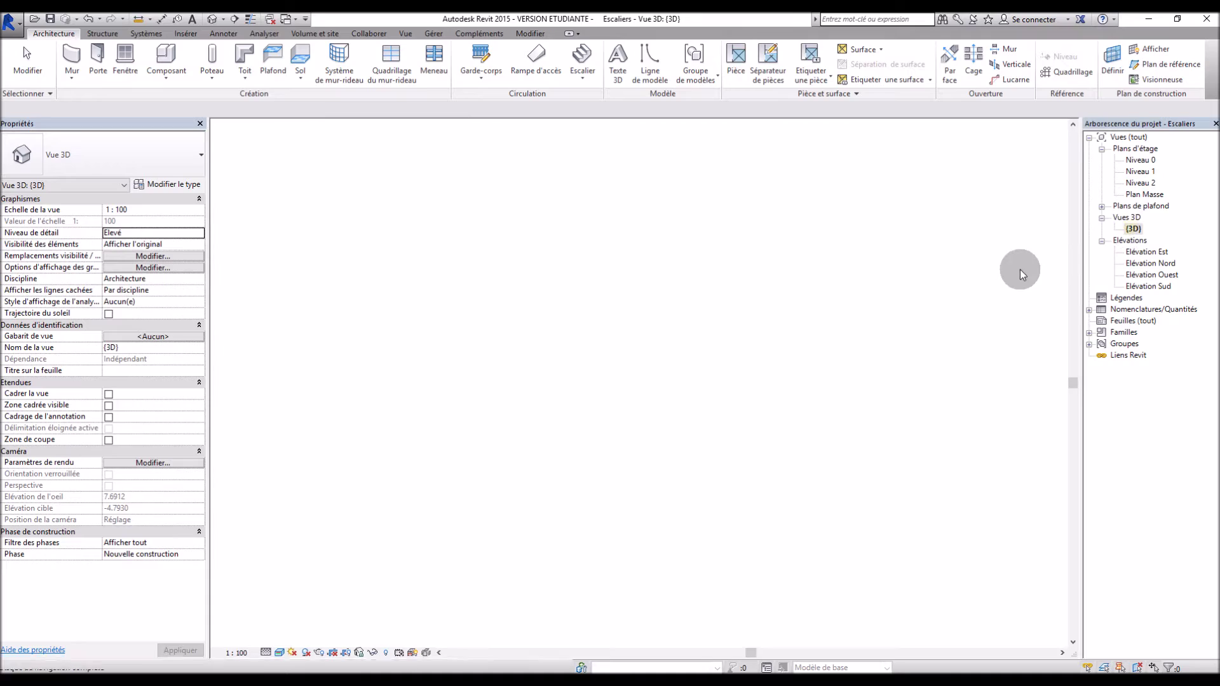
scroll(749, 513, "up", 5)
scroll(749, 513, "up", 6)
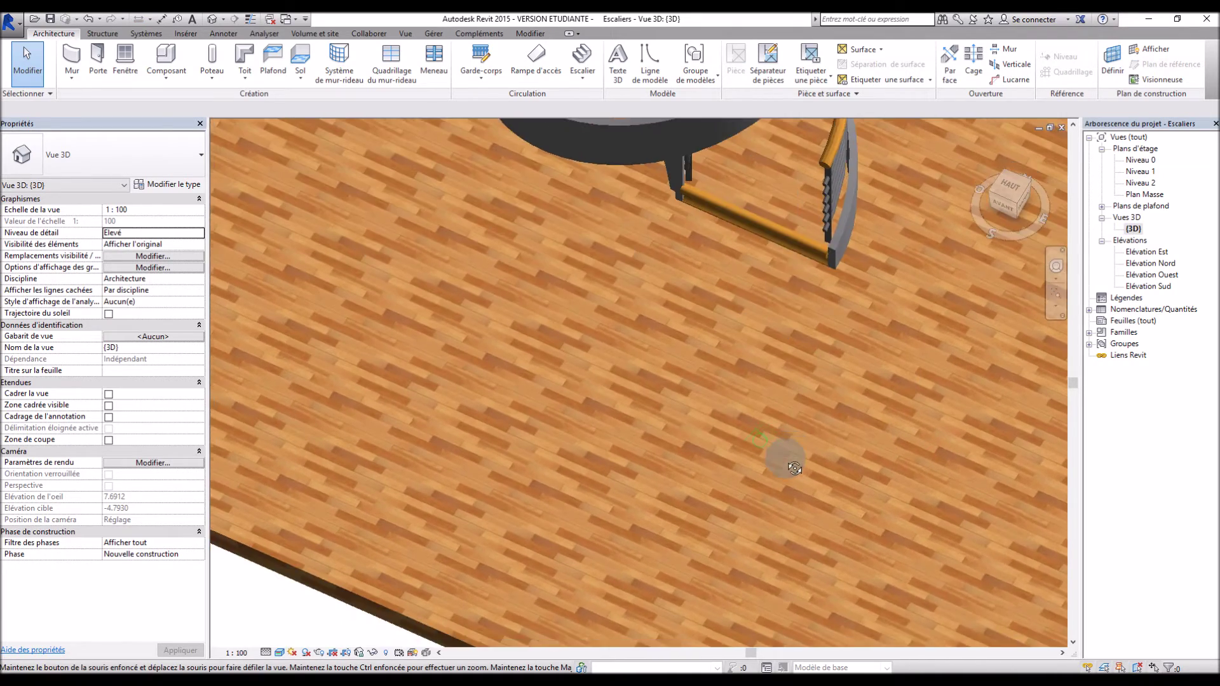
middle_click_drag(760, 440, 775, 455, "shift")
scroll(769, 448, "down", 3)
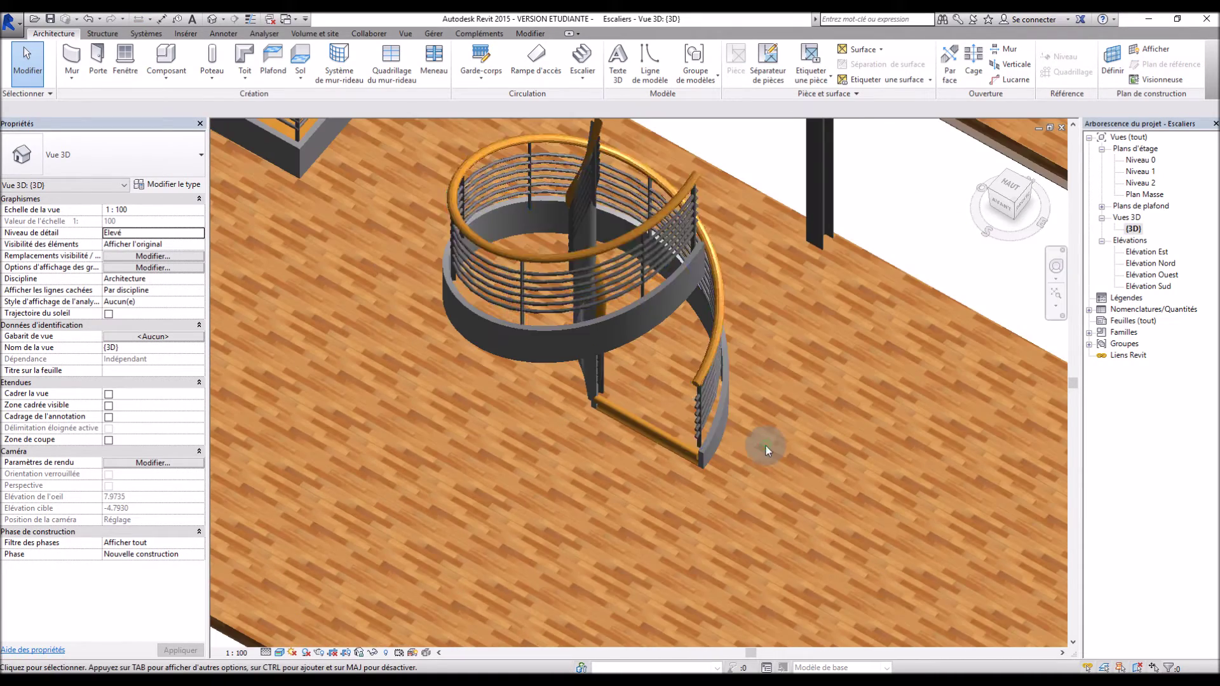
Set the riser profile of the spiral stair's run type "Marche 50 mm Contremarche 13 mm" to "Par défaut" and apply the type changes
left_click(649, 424)
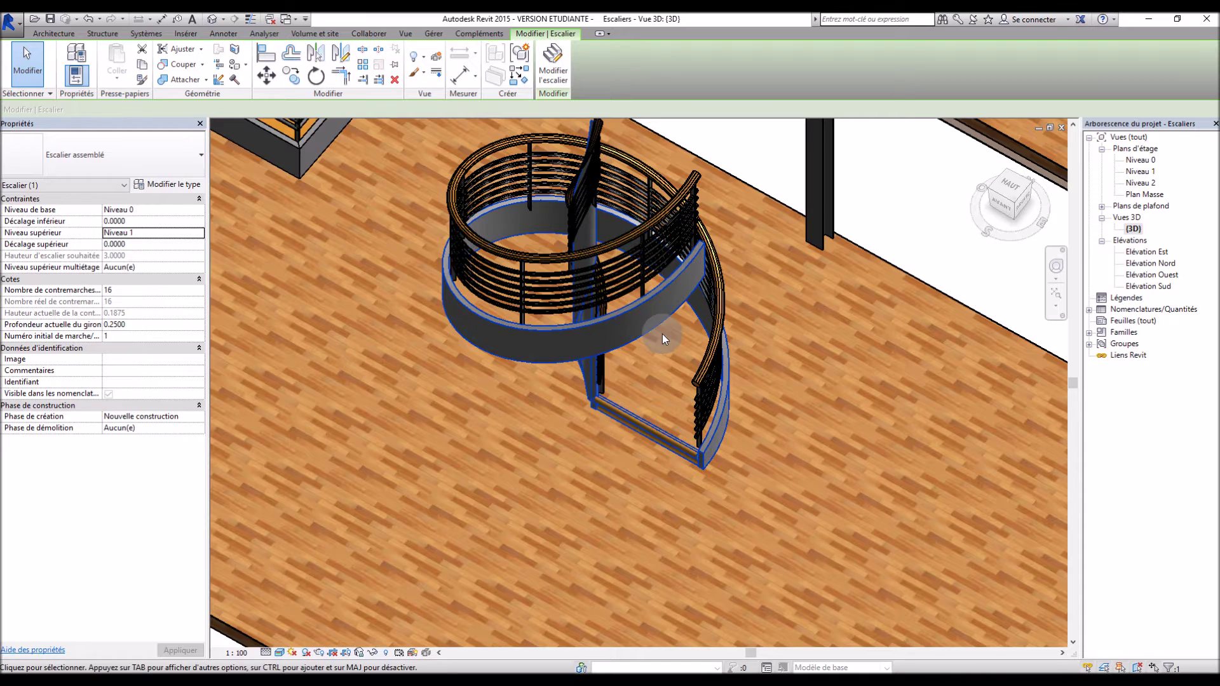
left_click(192, 186)
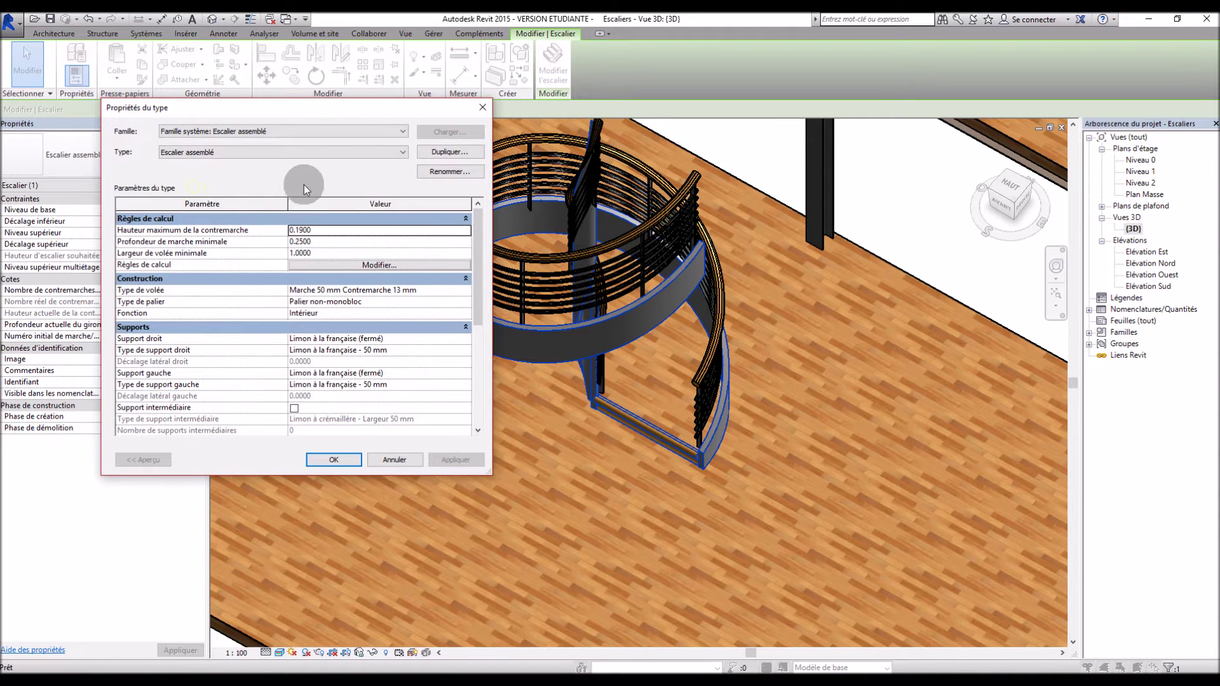
left_click(467, 290)
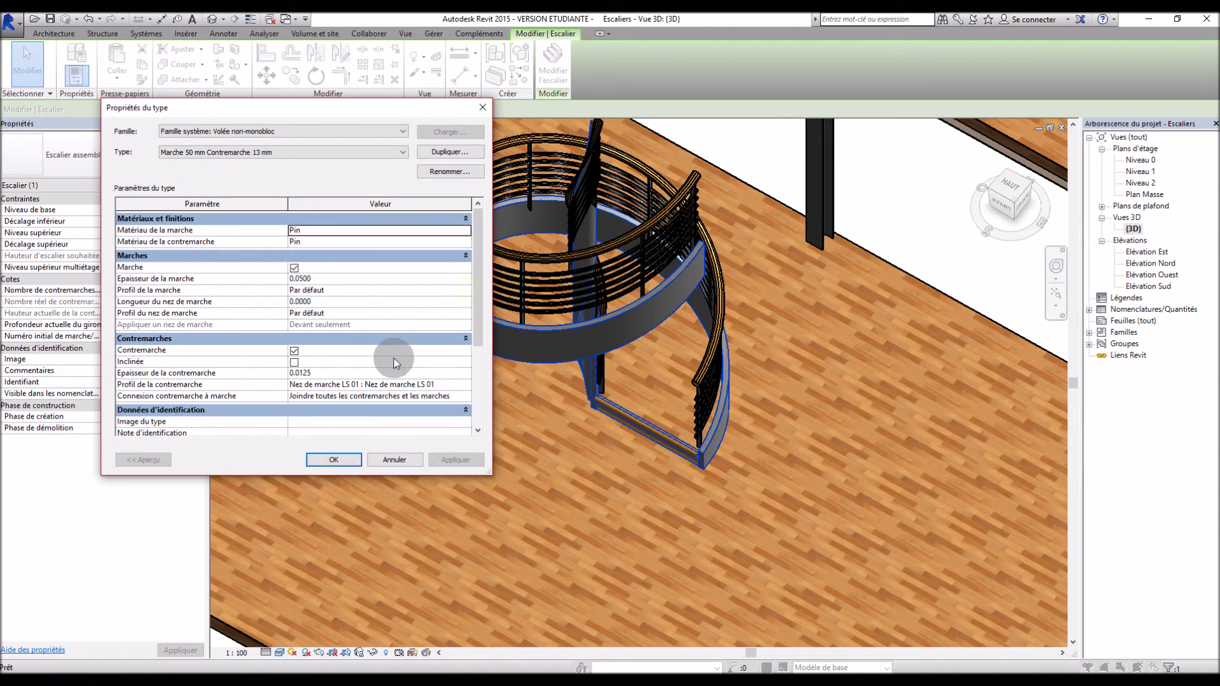
left_click(464, 384)
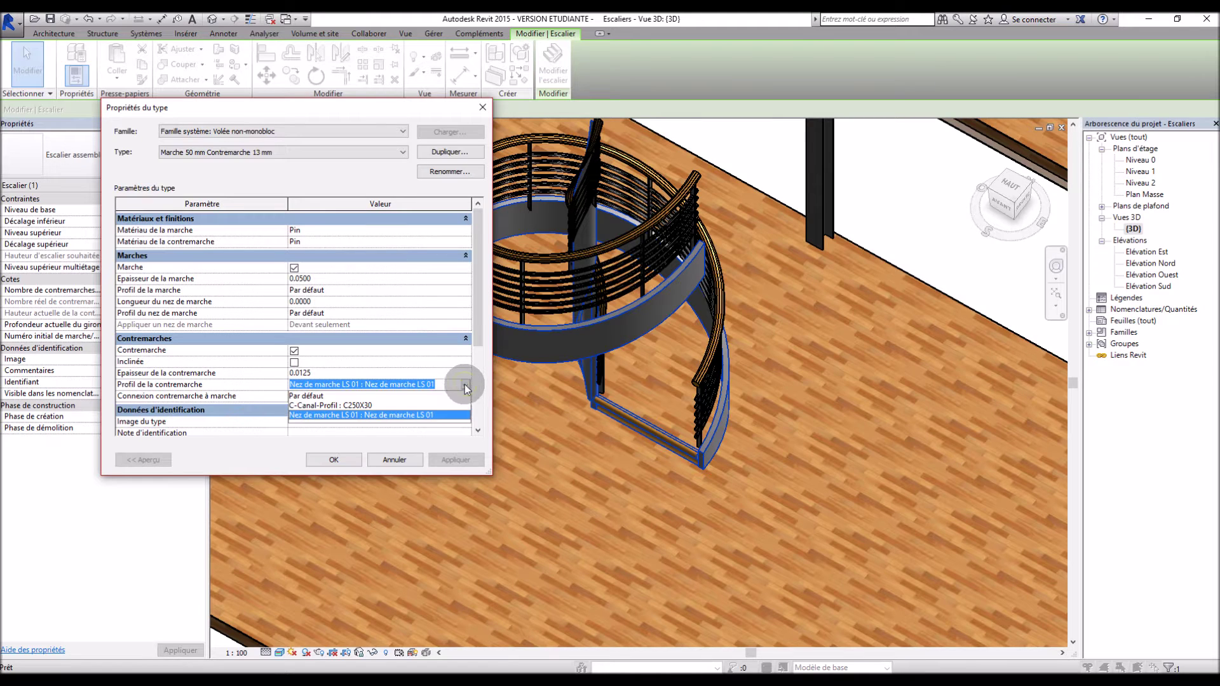
left_click(381, 396)
left_click(483, 459)
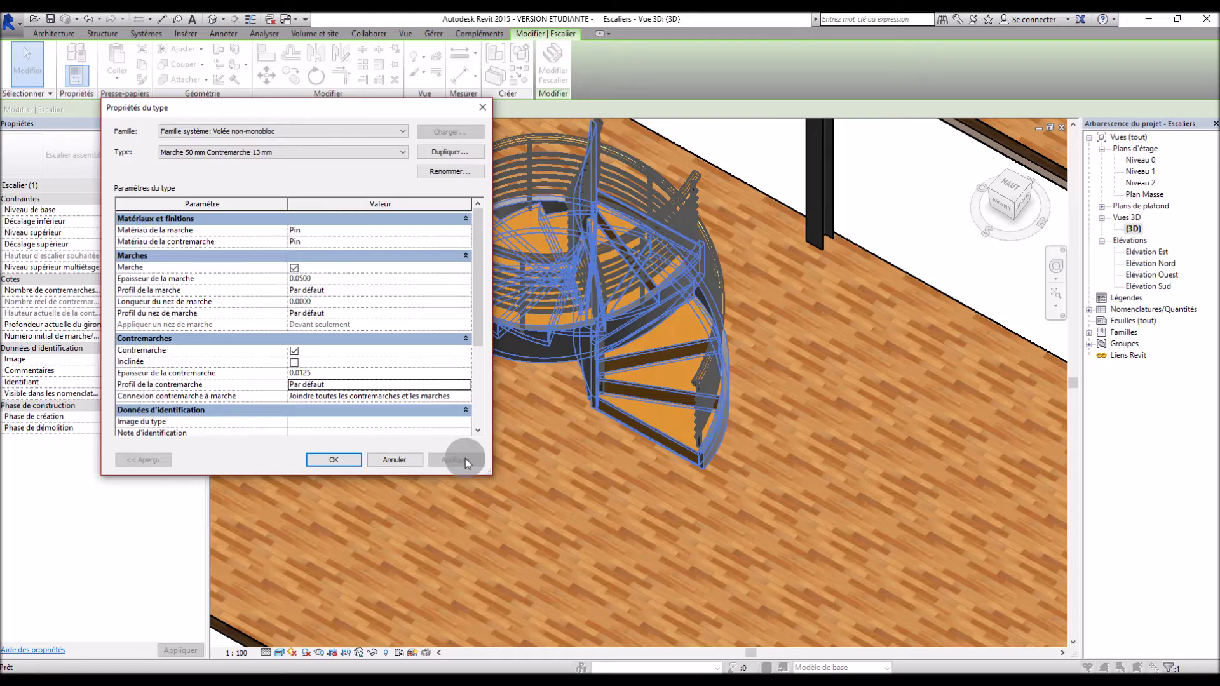
left_click(348, 459)
left_click(378, 453)
left_click(646, 476)
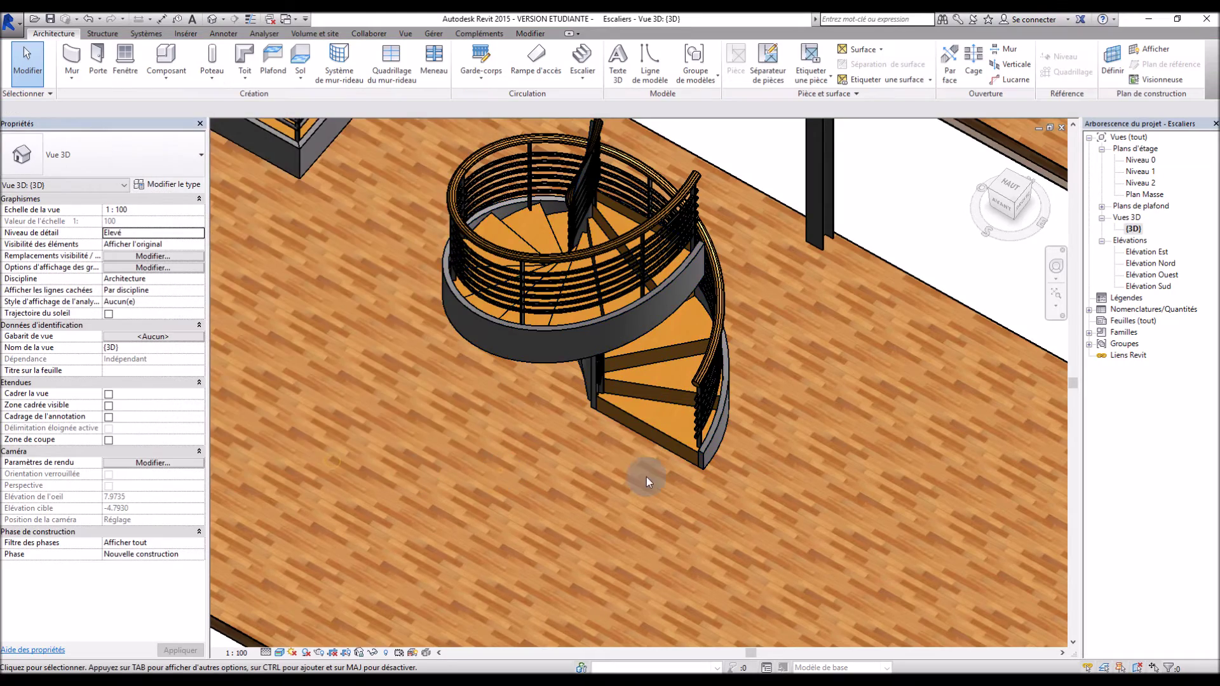
Inspect the updated spiral stair's treads and its inner railing from closer and farther away in 3D
scroll(885, 443, "down", 3)
scroll(882, 441, "up", 4)
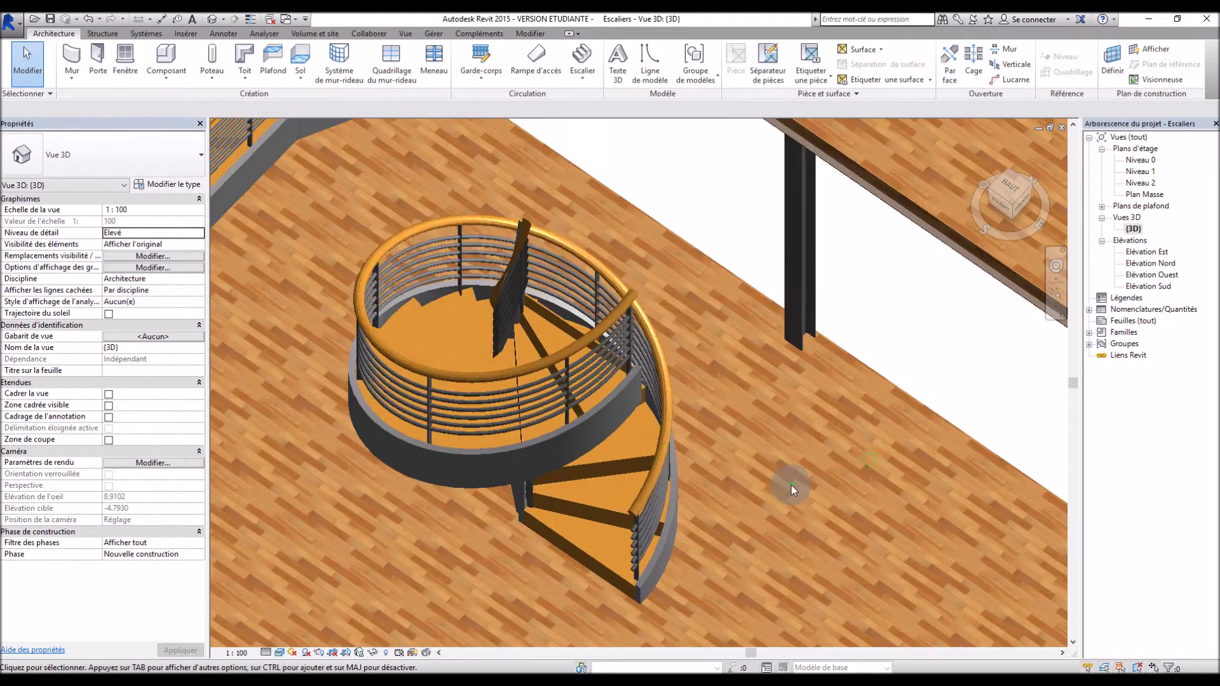
scroll(512, 307, "up", 4)
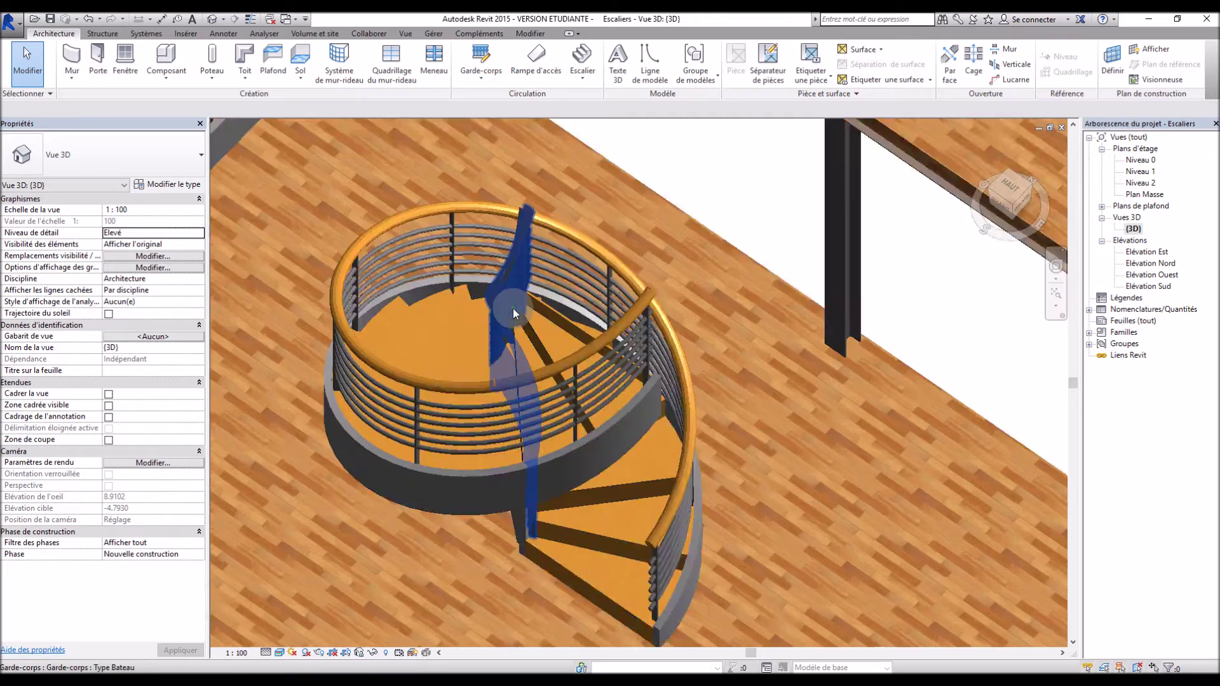
scroll(659, 344, "down", 5)
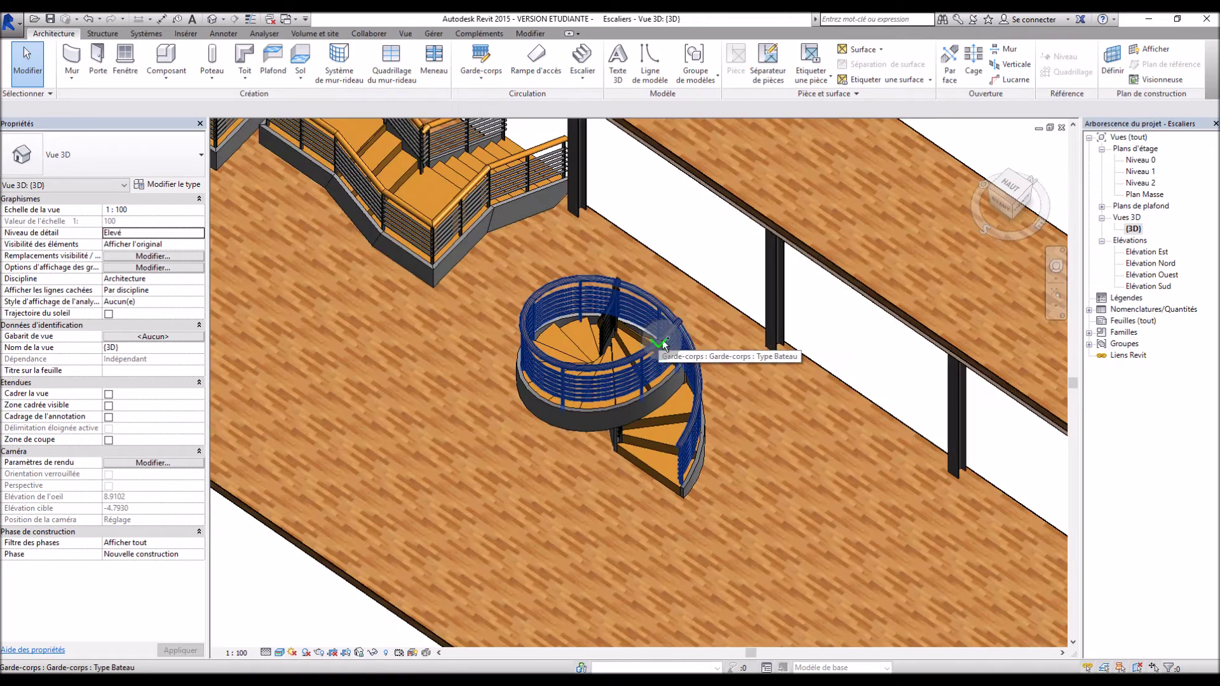
Create a 16-riser full-step spiral component stair in the Niveau 0 plan, with an inner radius of about 40, and finish it
double_click(770, 367)
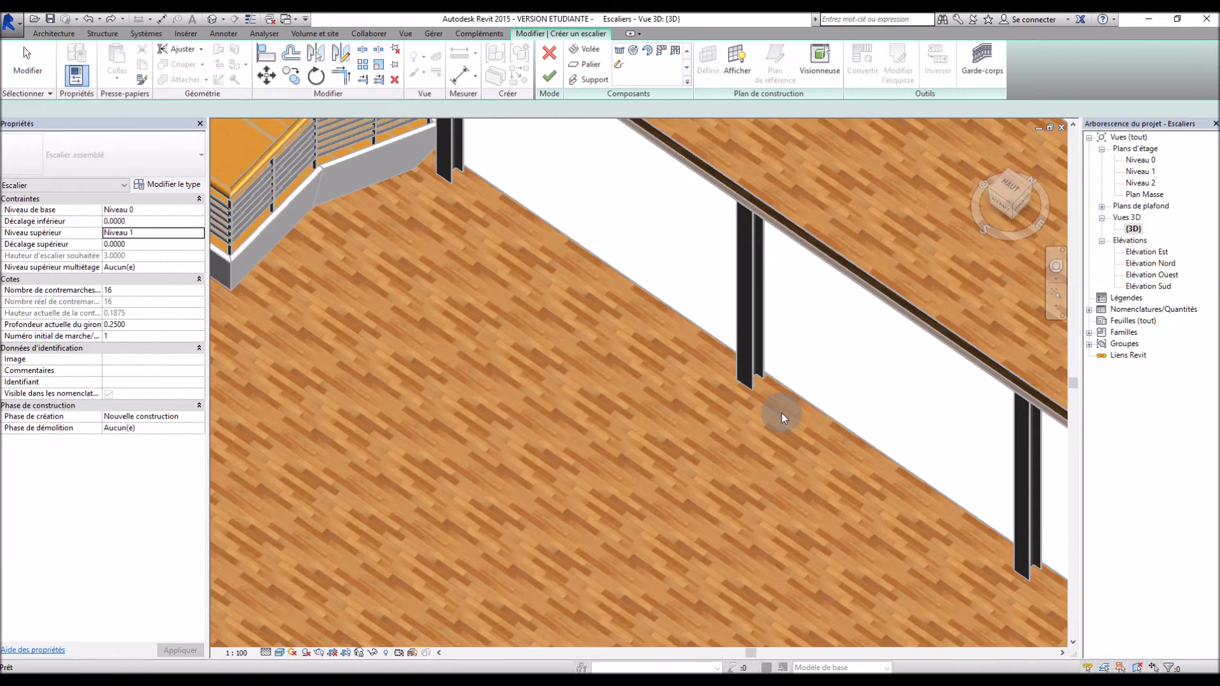
double_click(1141, 159)
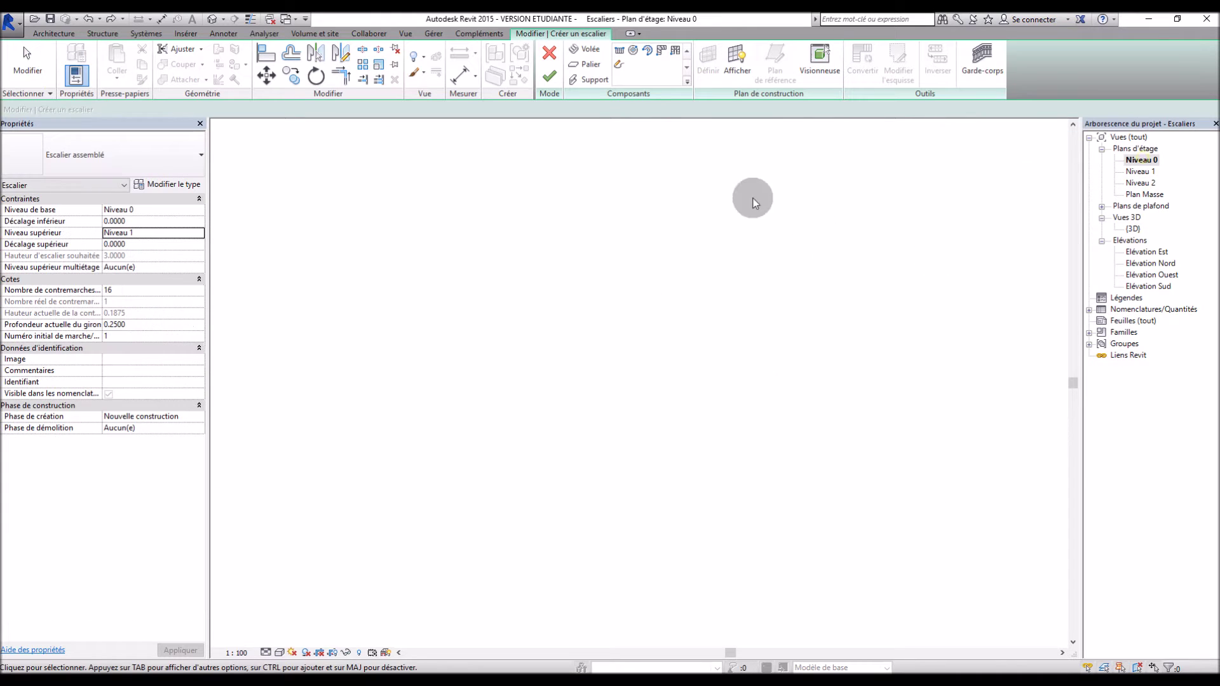
left_click(638, 55)
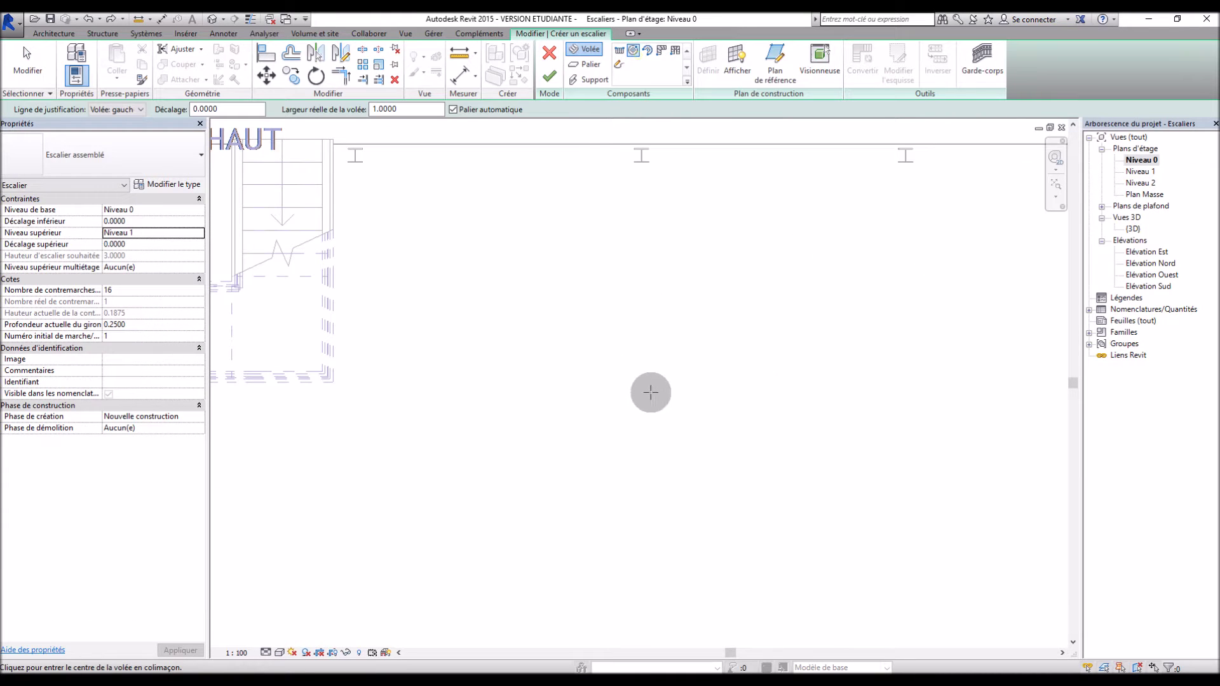
scroll(667, 427, "down", 2)
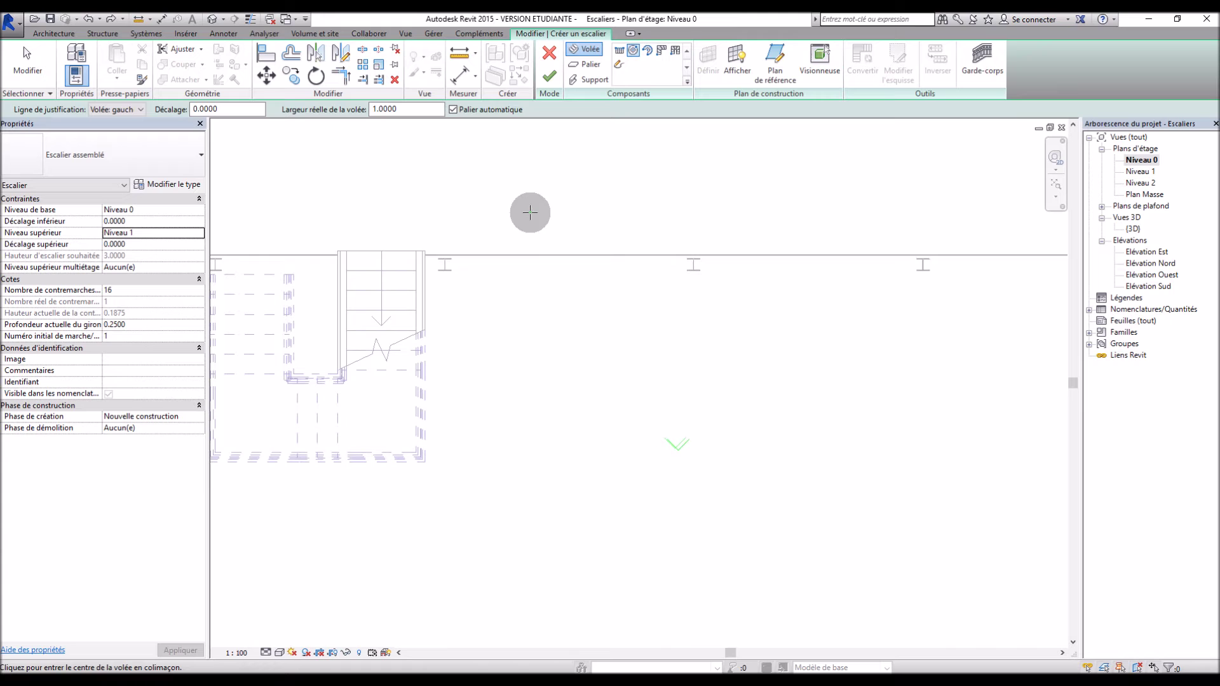
scroll(517, 240, "up", 2)
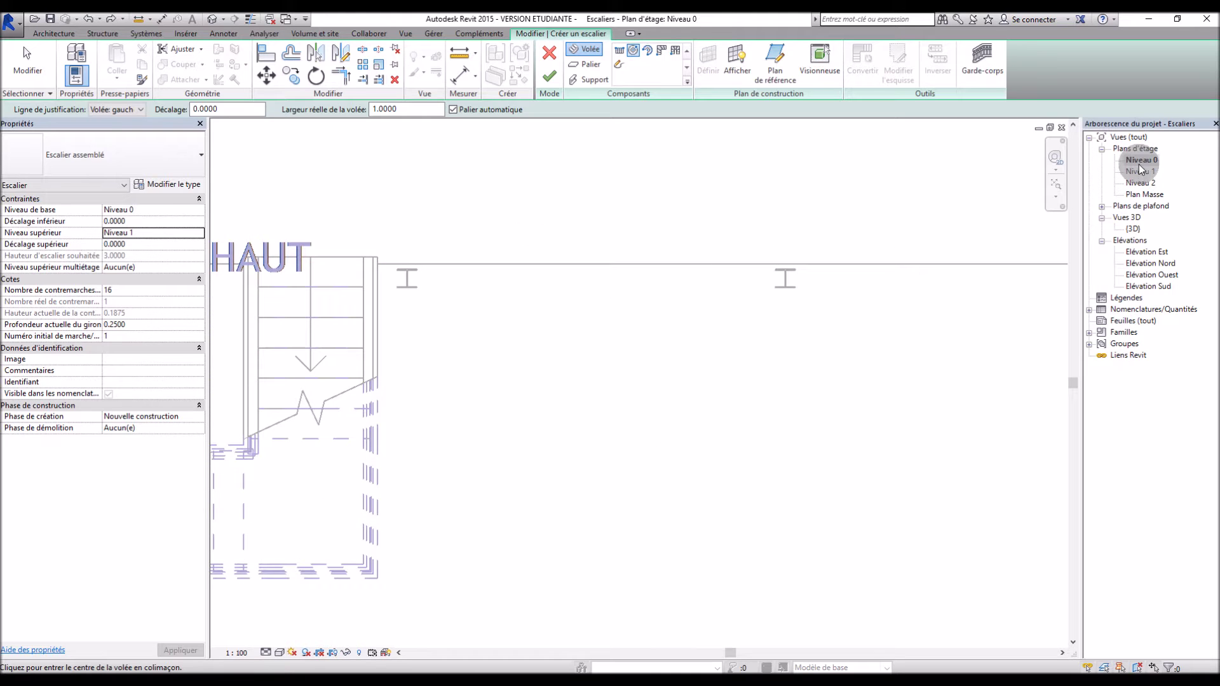
left_click(713, 479)
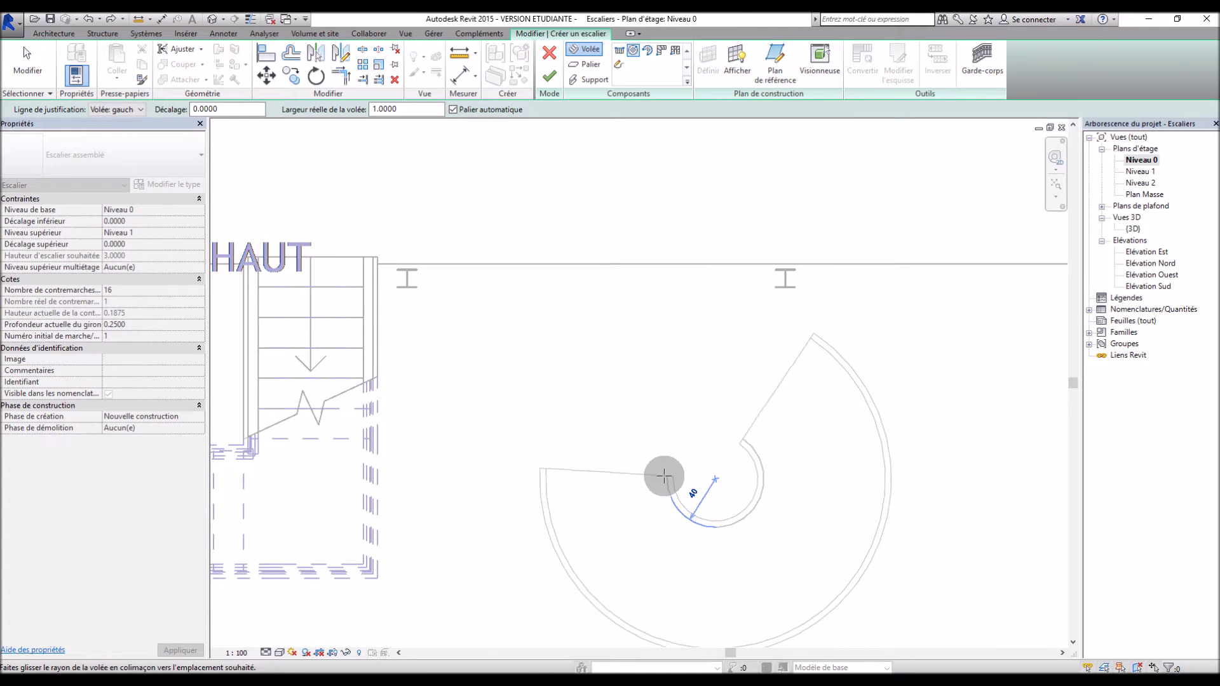
left_click(663, 479)
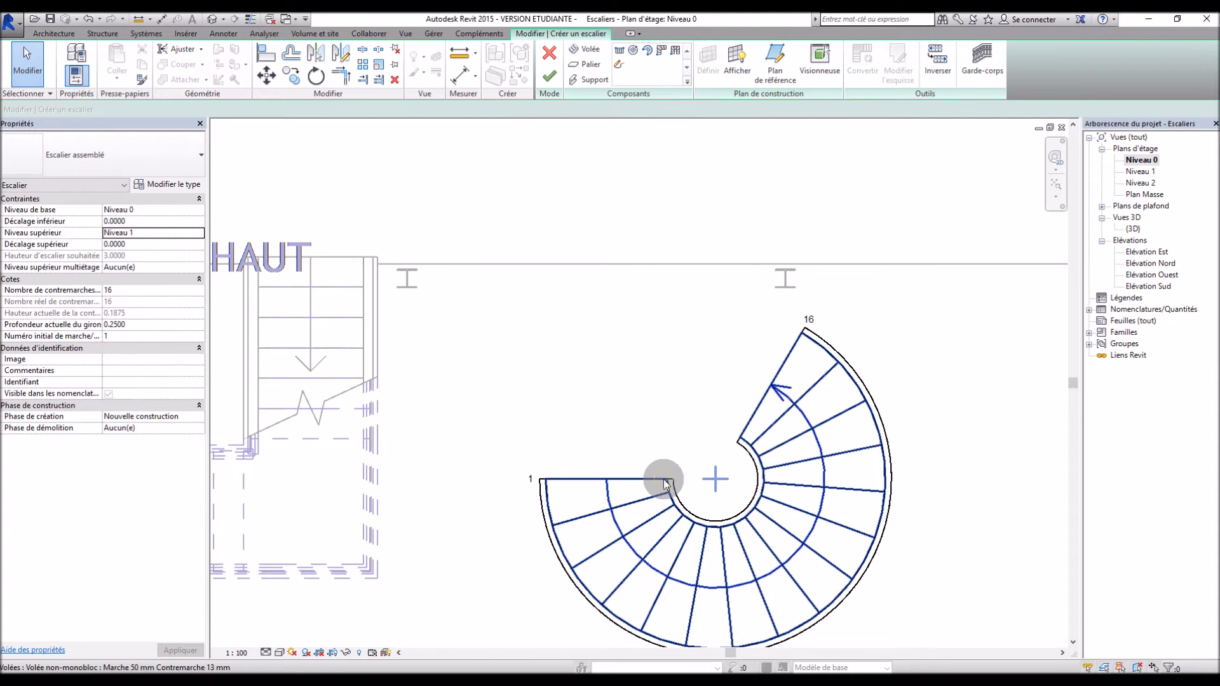
left_click(729, 171)
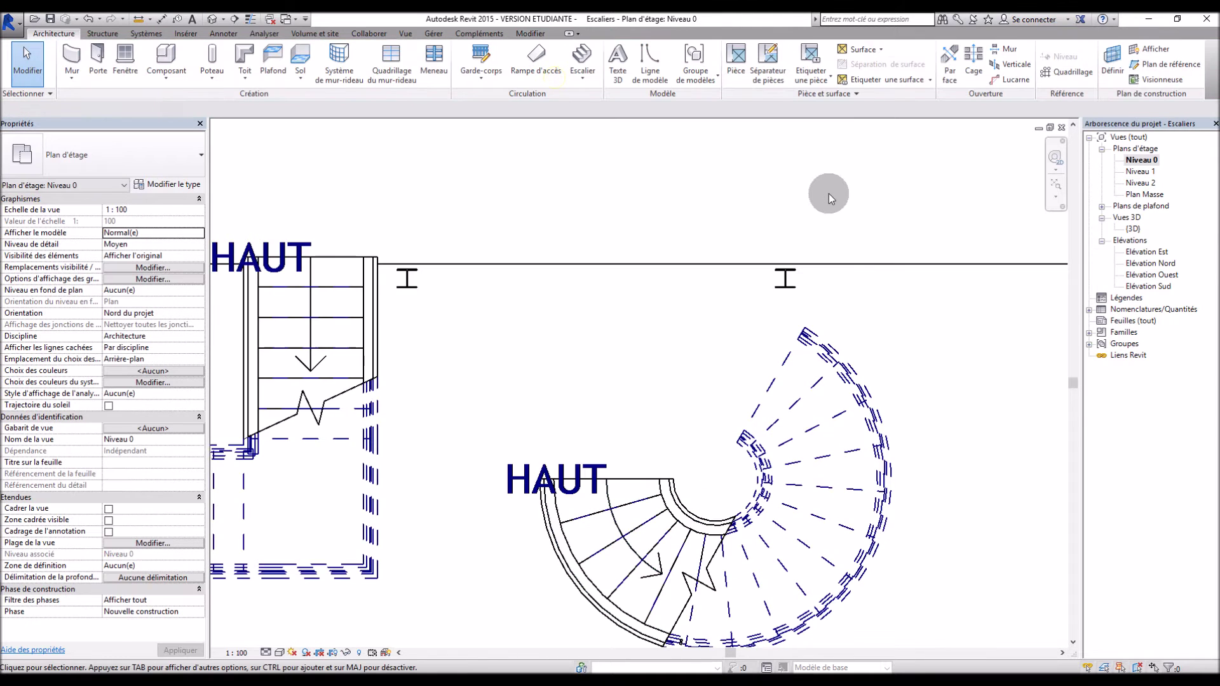
Edit the spiral stair in 3D, reverse its climbing direction back and forth, and finish the edit
double_click(1133, 229)
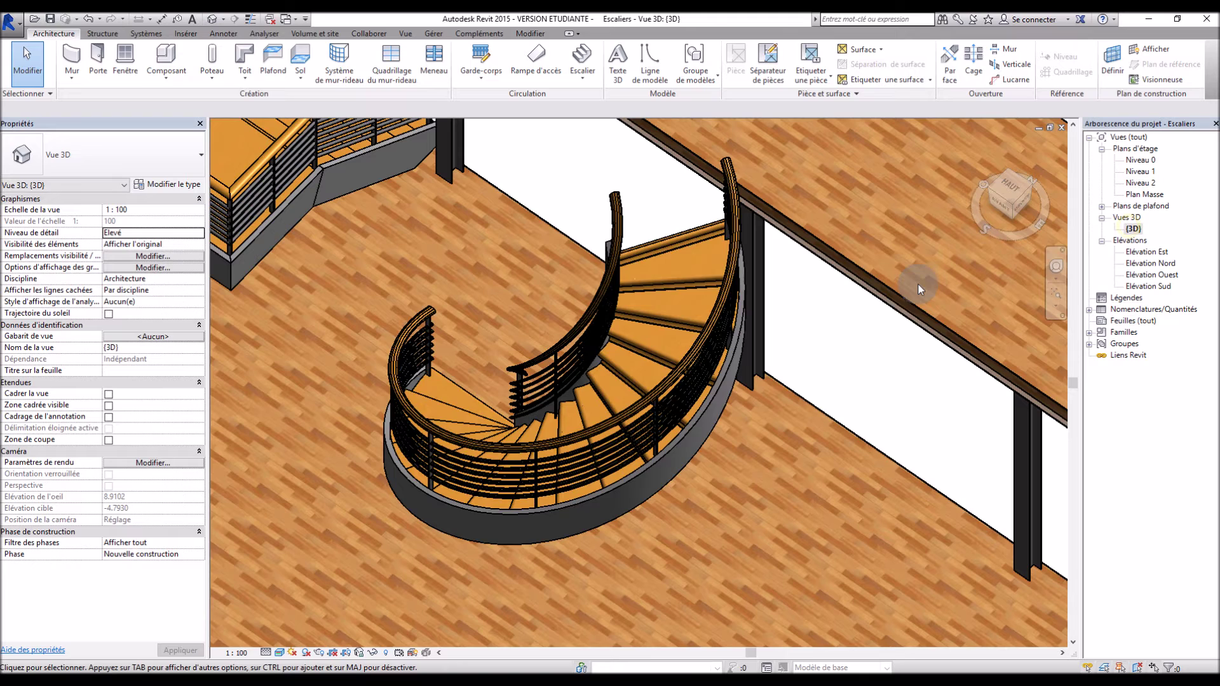
left_click(642, 362)
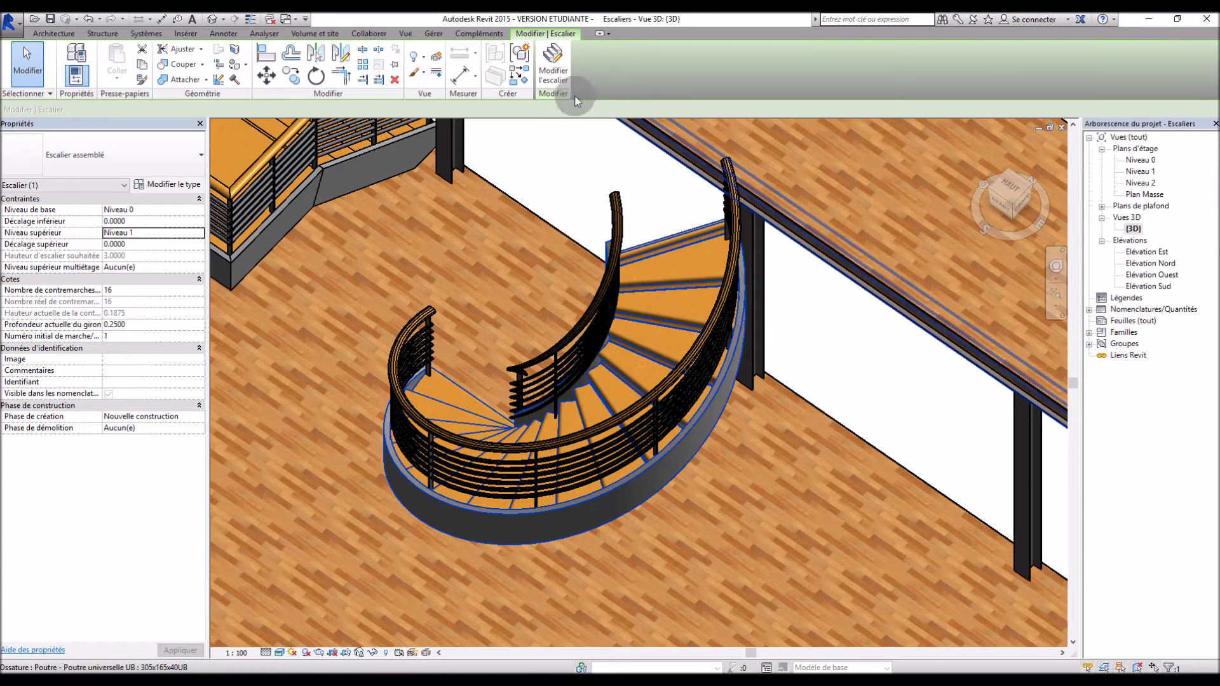
left_click(564, 81)
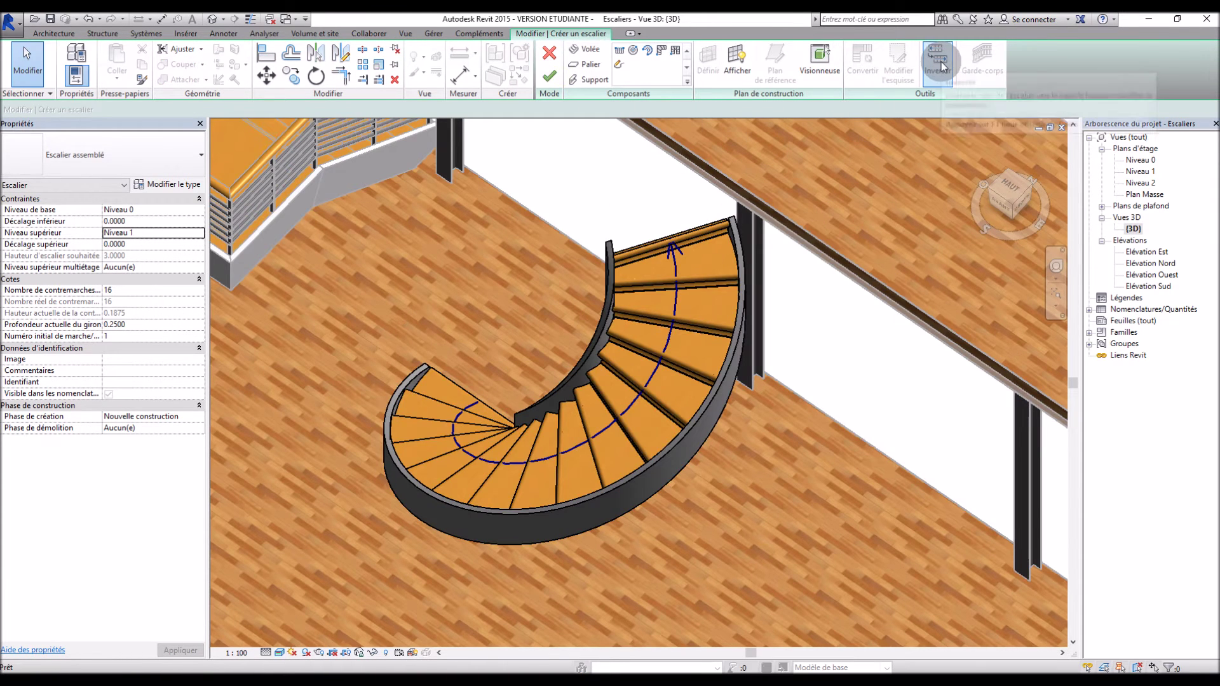
left_click(941, 67)
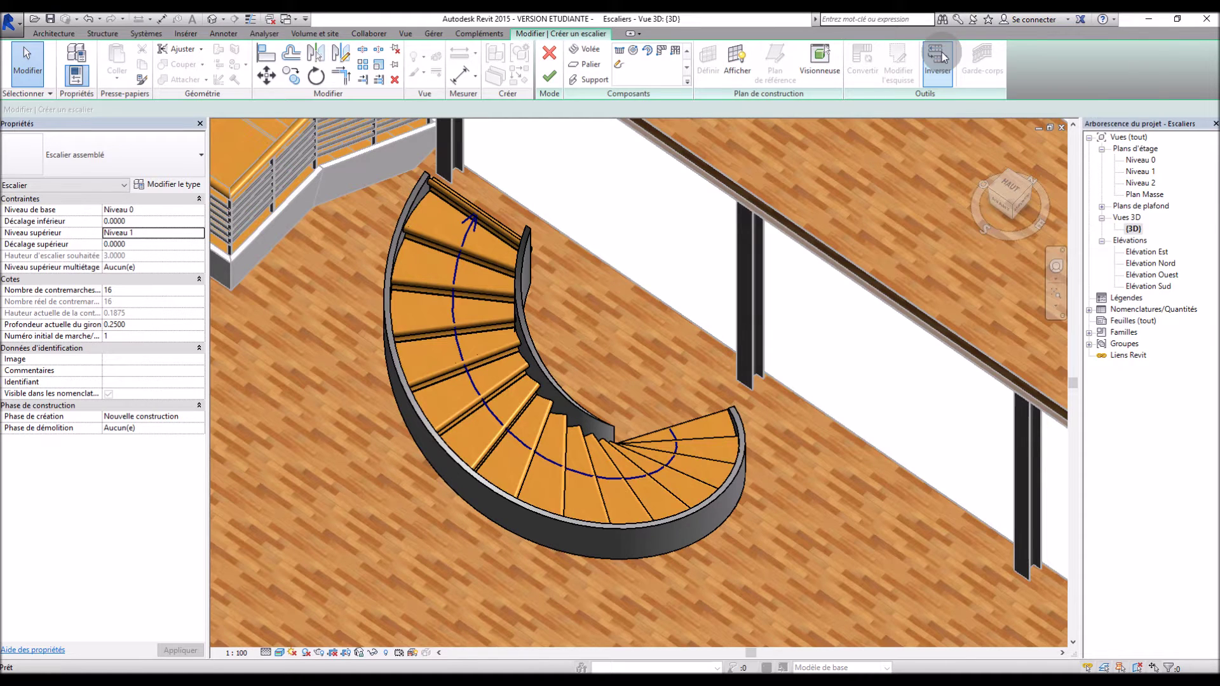
left_click(945, 62)
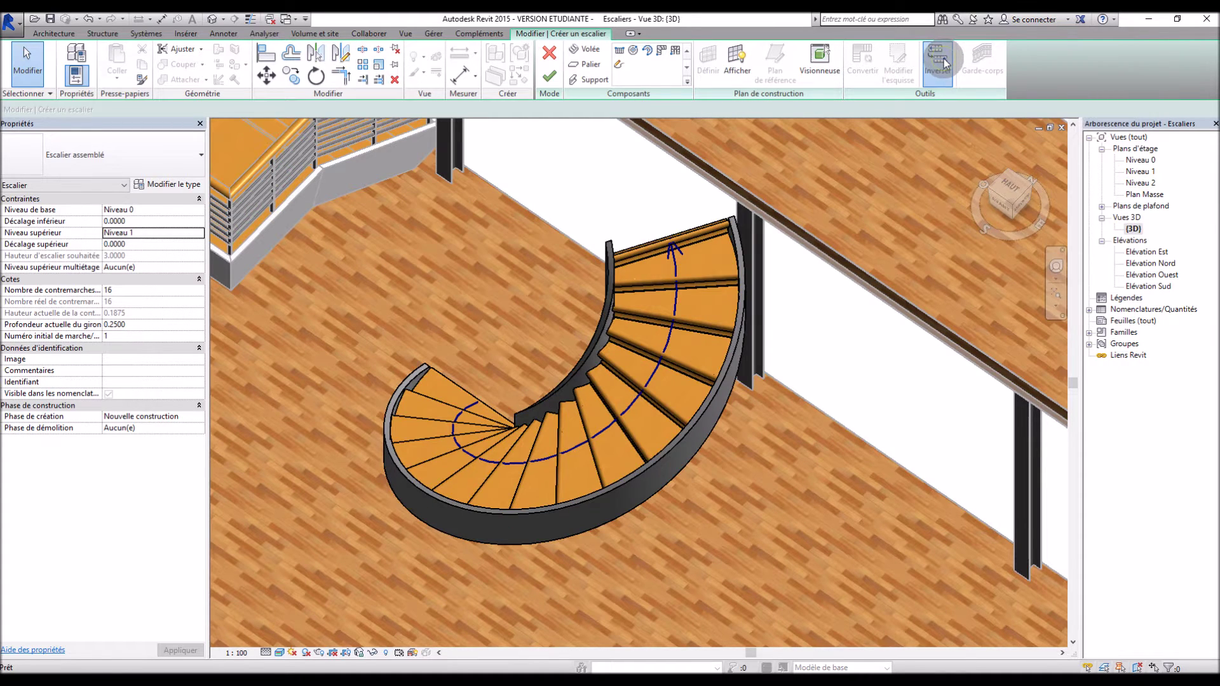
left_click(945, 62)
left_click(944, 63)
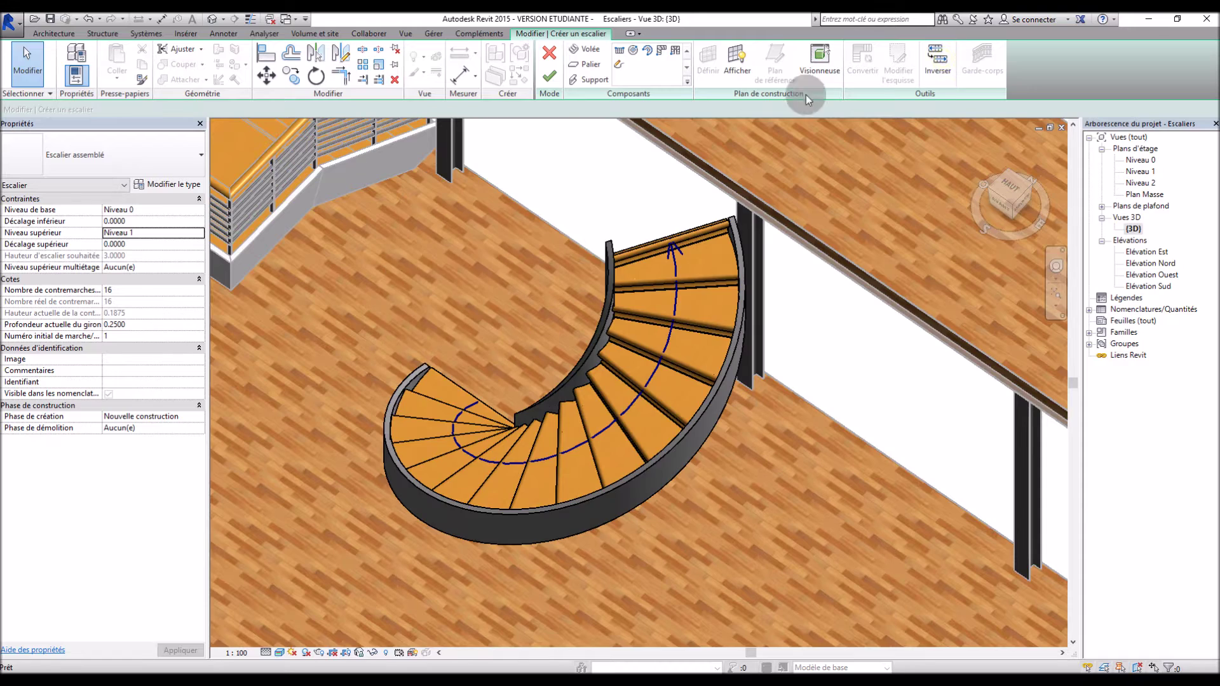
left_click(549, 75)
Rotate the spiral stair clockwise in the Niveau 0 plan until its last riser lies parallel to the upper floor's edge
middle_click_drag(526, 219, 567, 241, "shift")
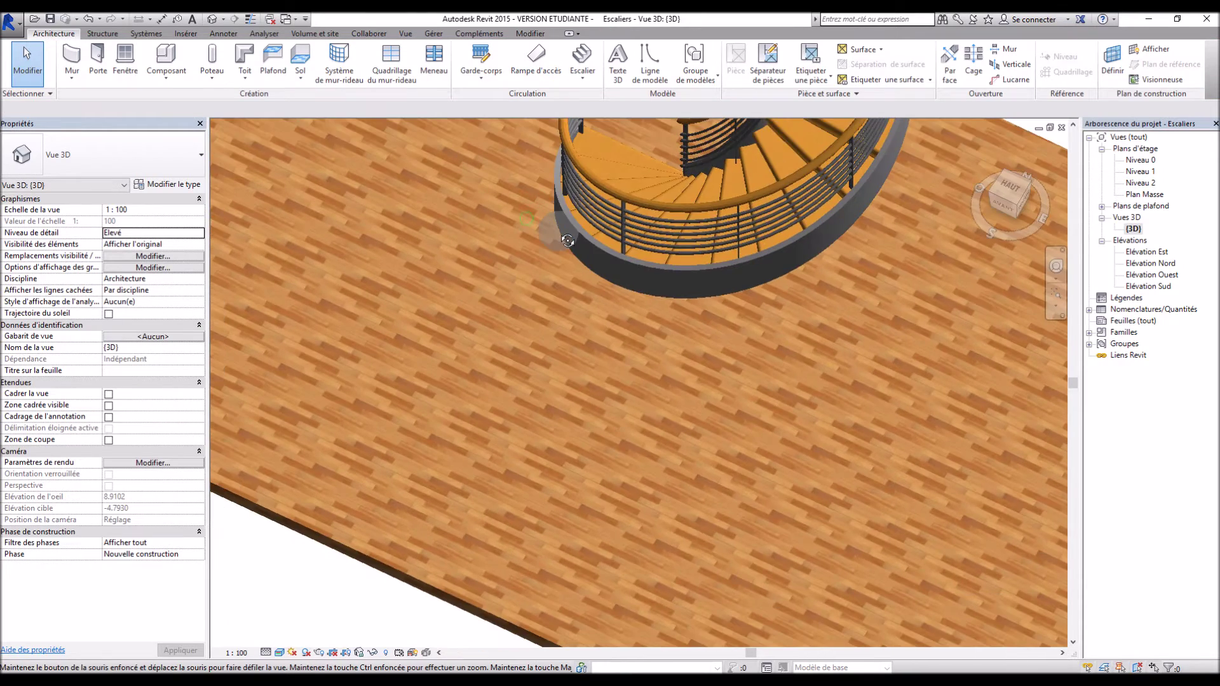
scroll(558, 231, "down", 5)
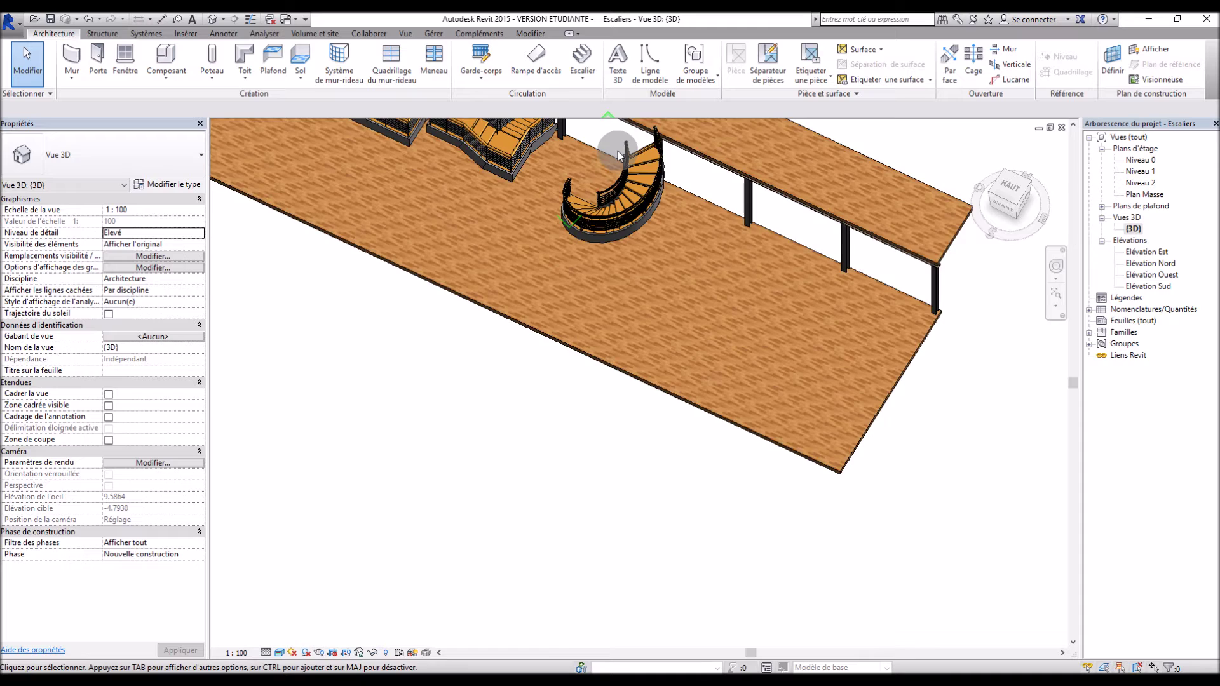
scroll(618, 154, "up", 5)
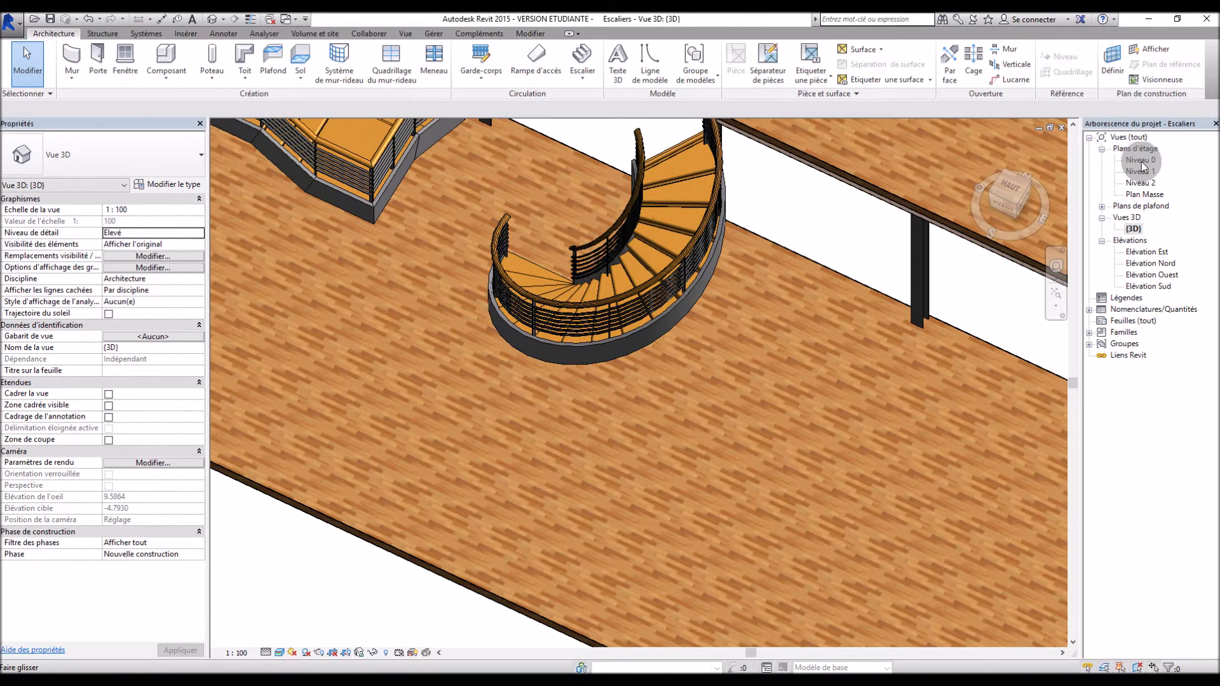
double_click(1141, 163)
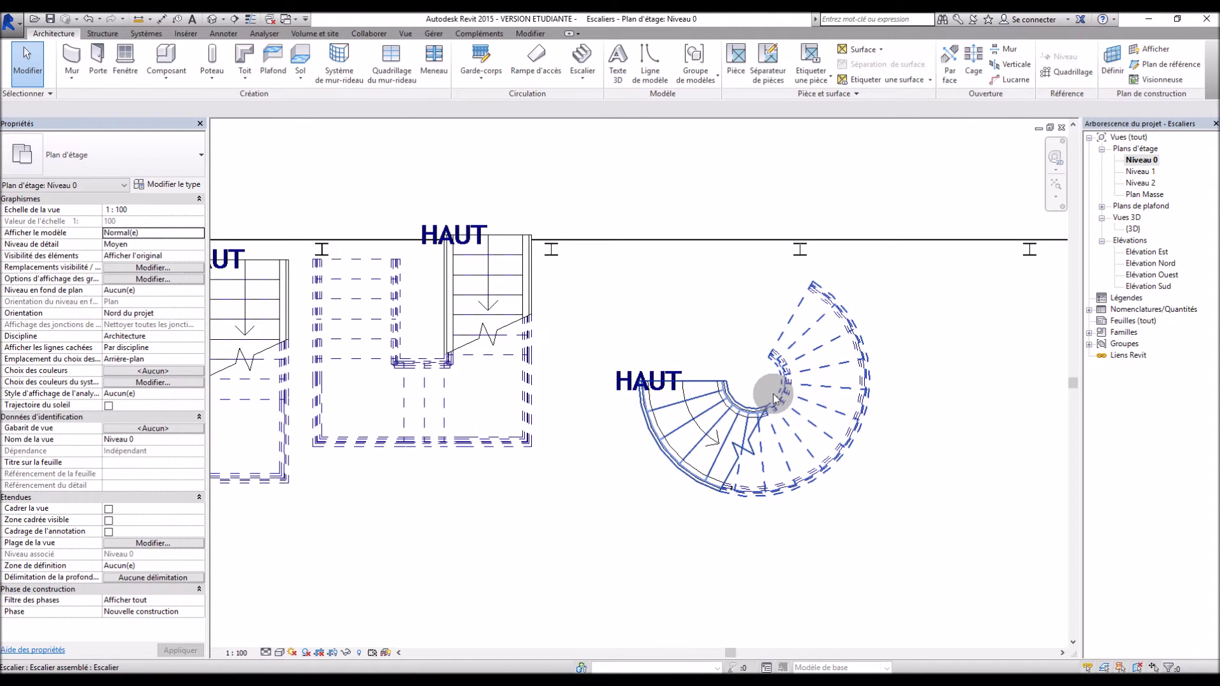
left_click(746, 410)
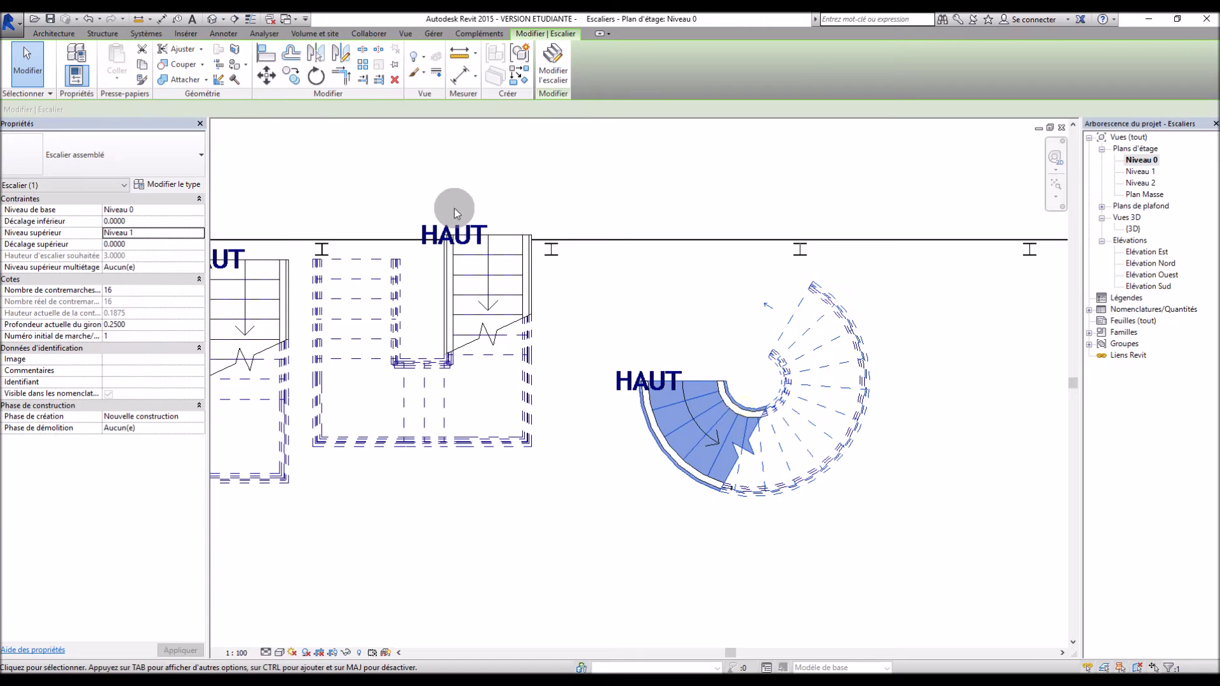
left_click(316, 75)
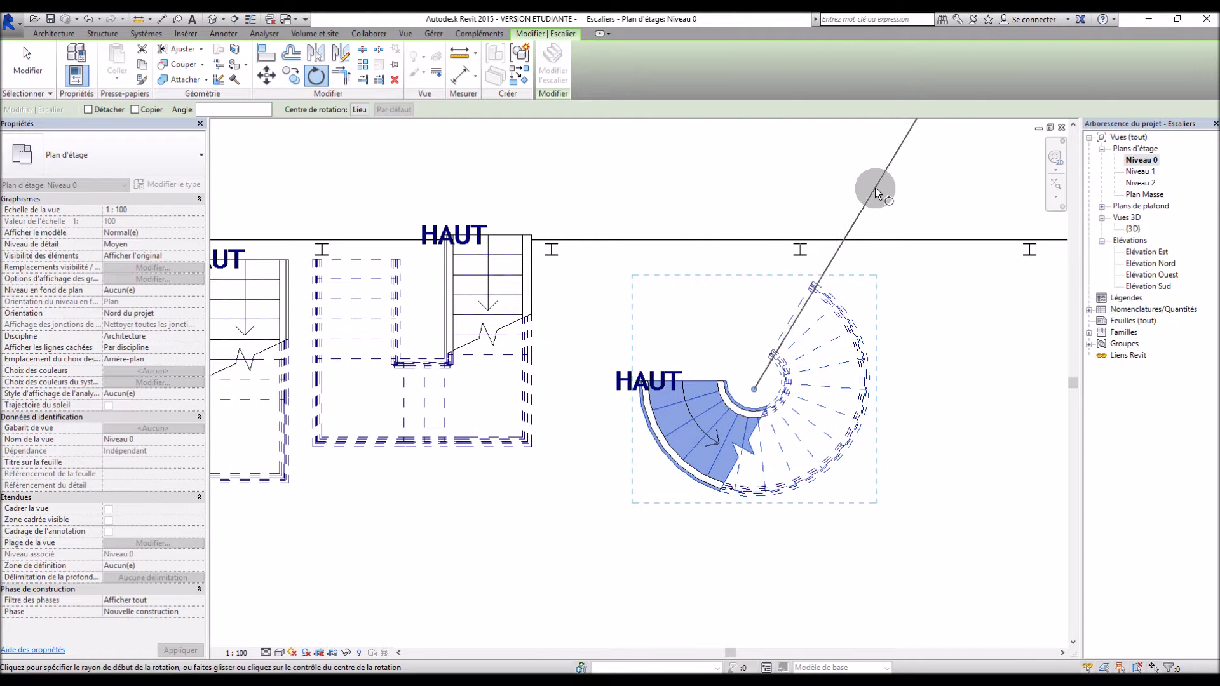
left_click(875, 188)
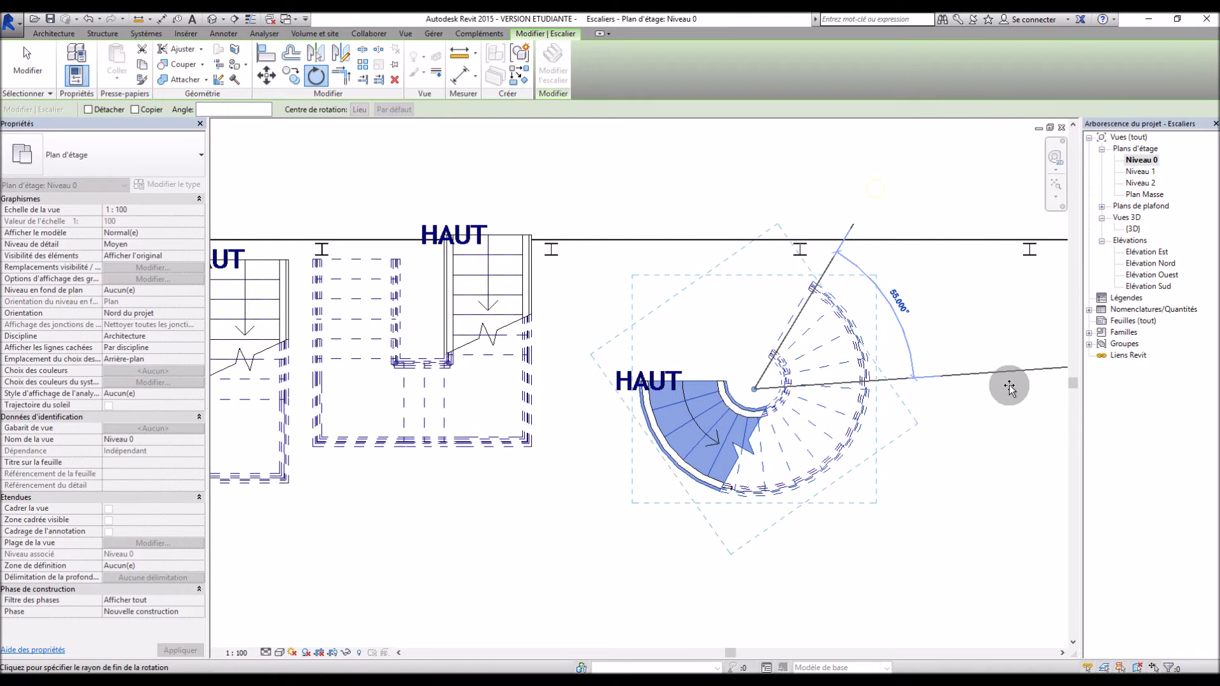
left_click(1008, 395)
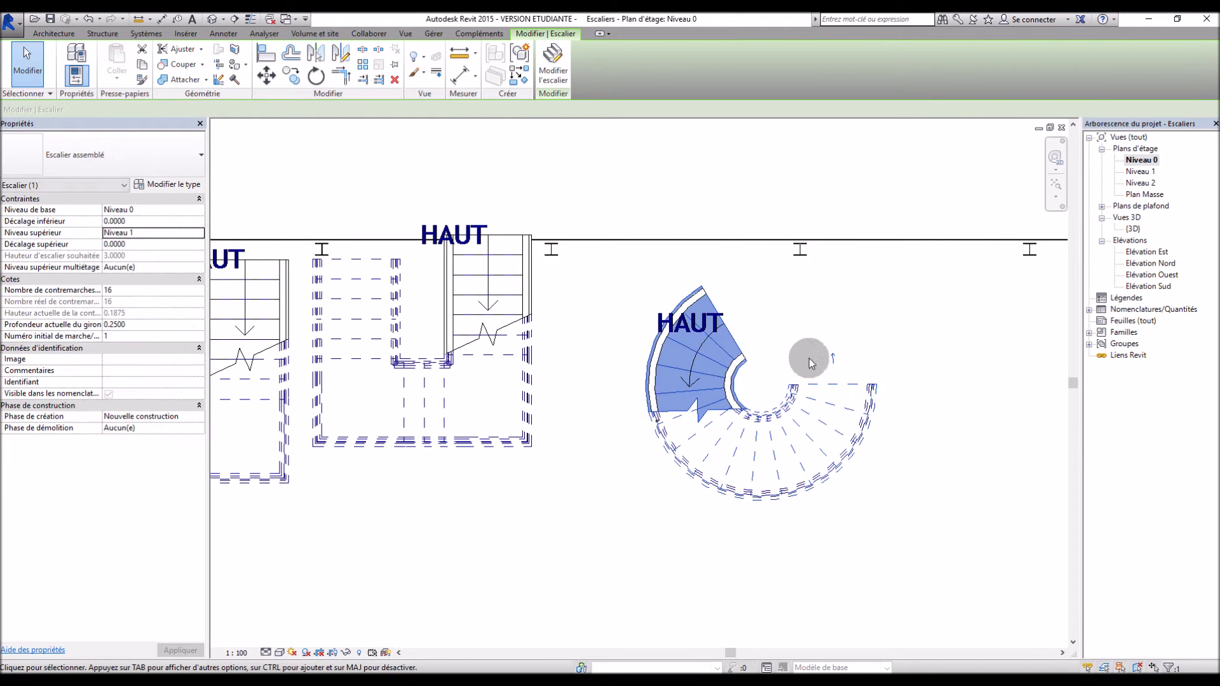
Move the spiral stair so its arrival riser meets the edge of the Niveau 1 floor, and check its position in 3D
left_click_drag(823, 384, 894, 252)
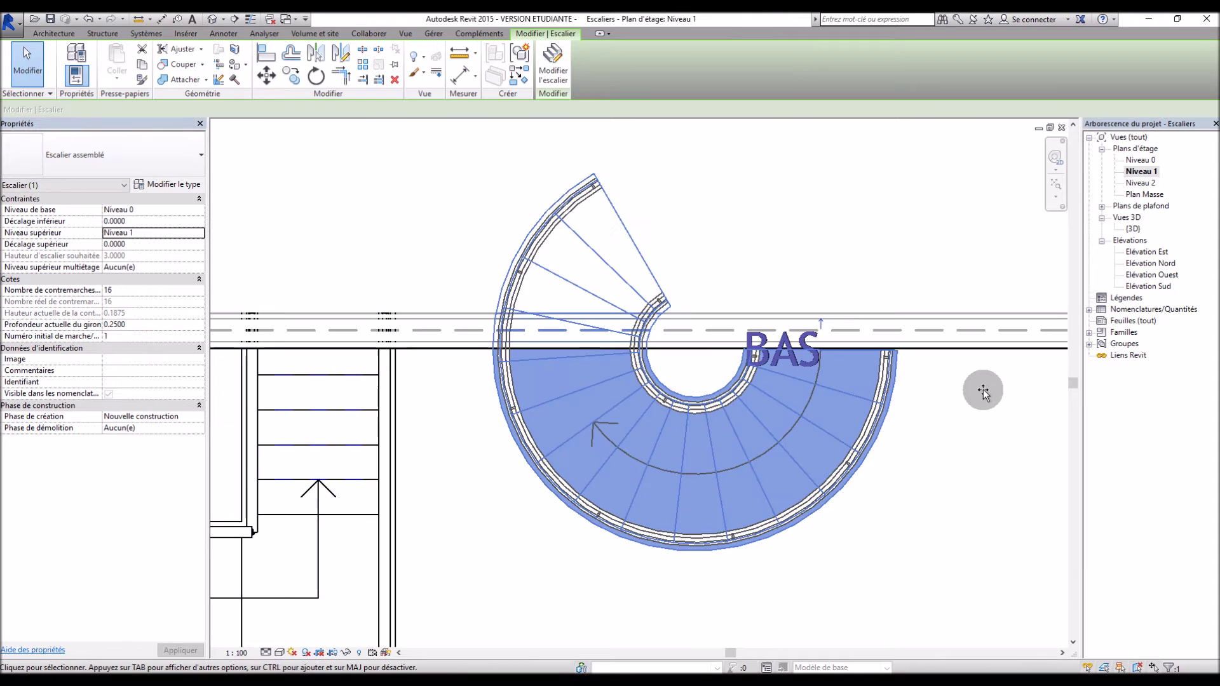
left_click(984, 393)
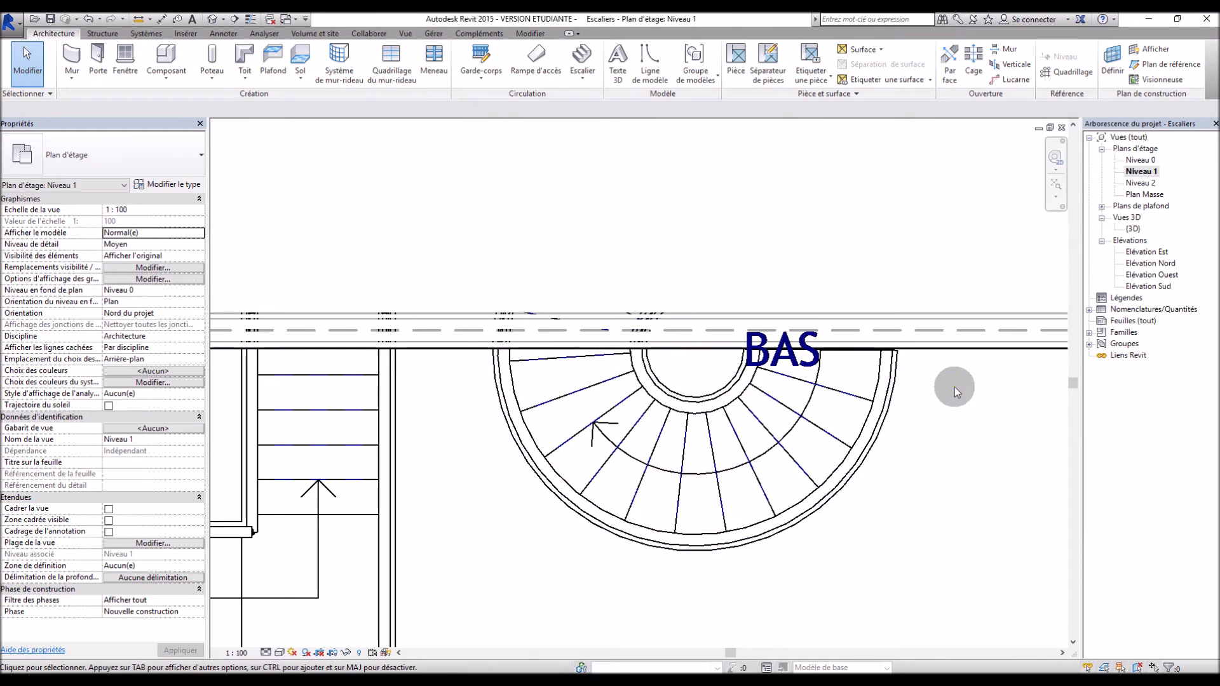
double_click(1135, 230)
scroll(738, 346, "down", 3)
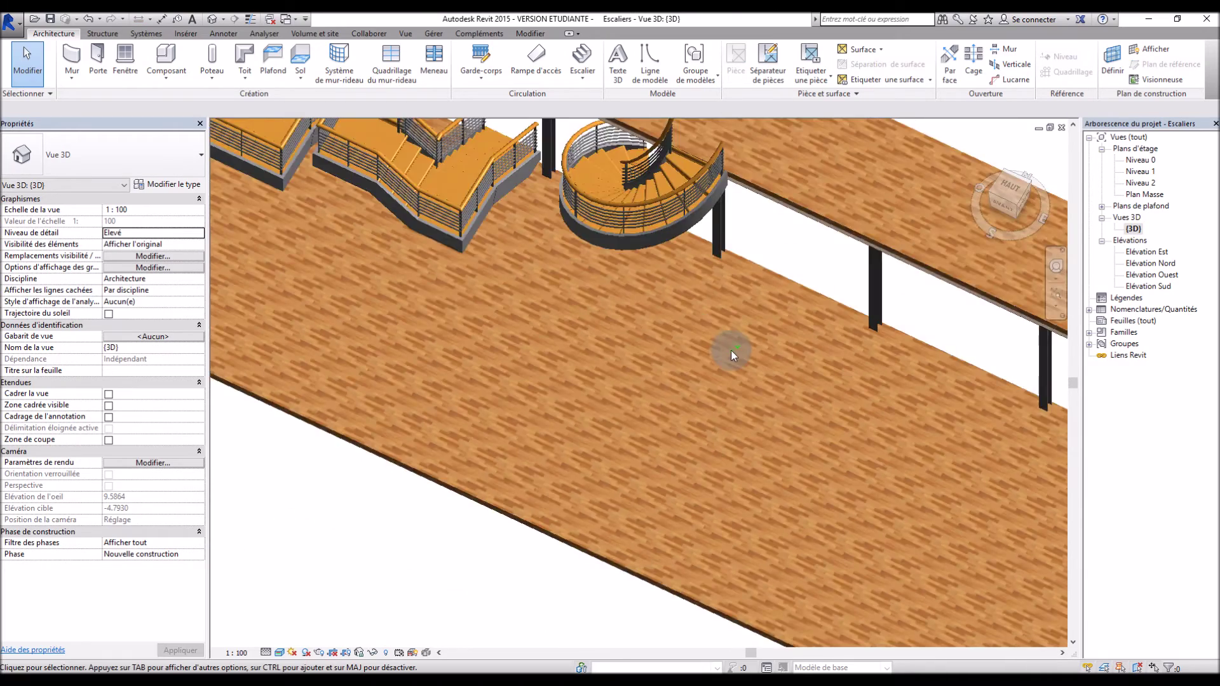
scroll(715, 190, "up", 6)
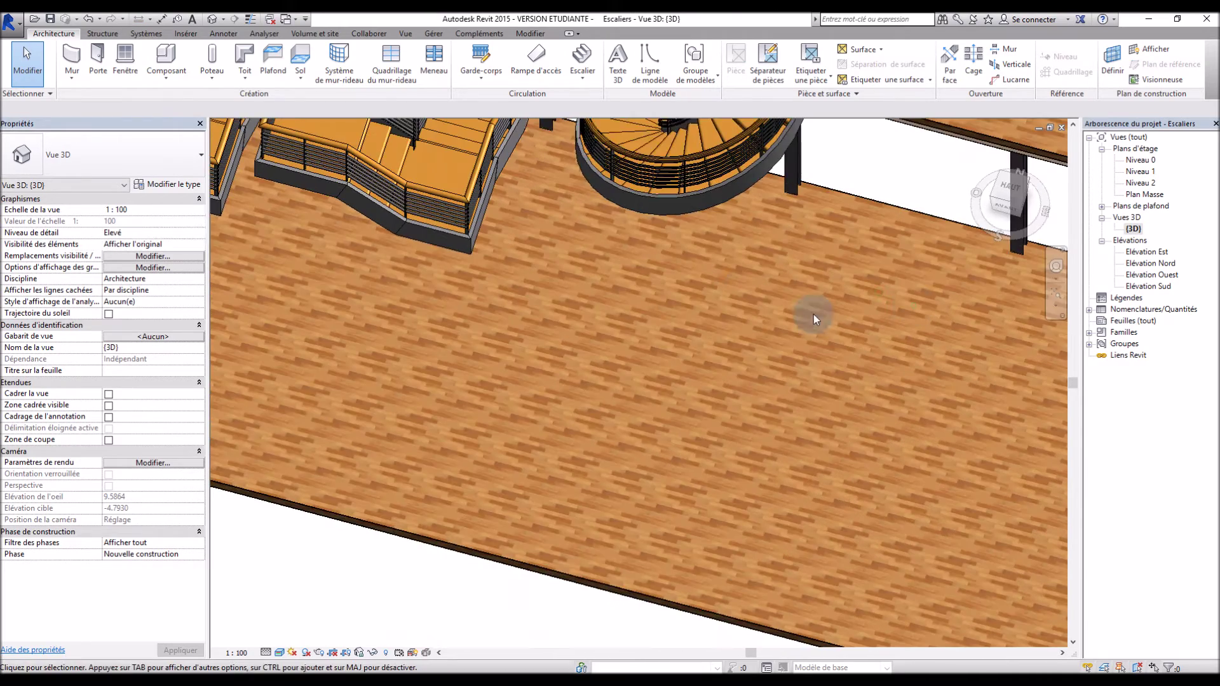
scroll(638, 385, "down", 3)
scroll(646, 219, "up", 1)
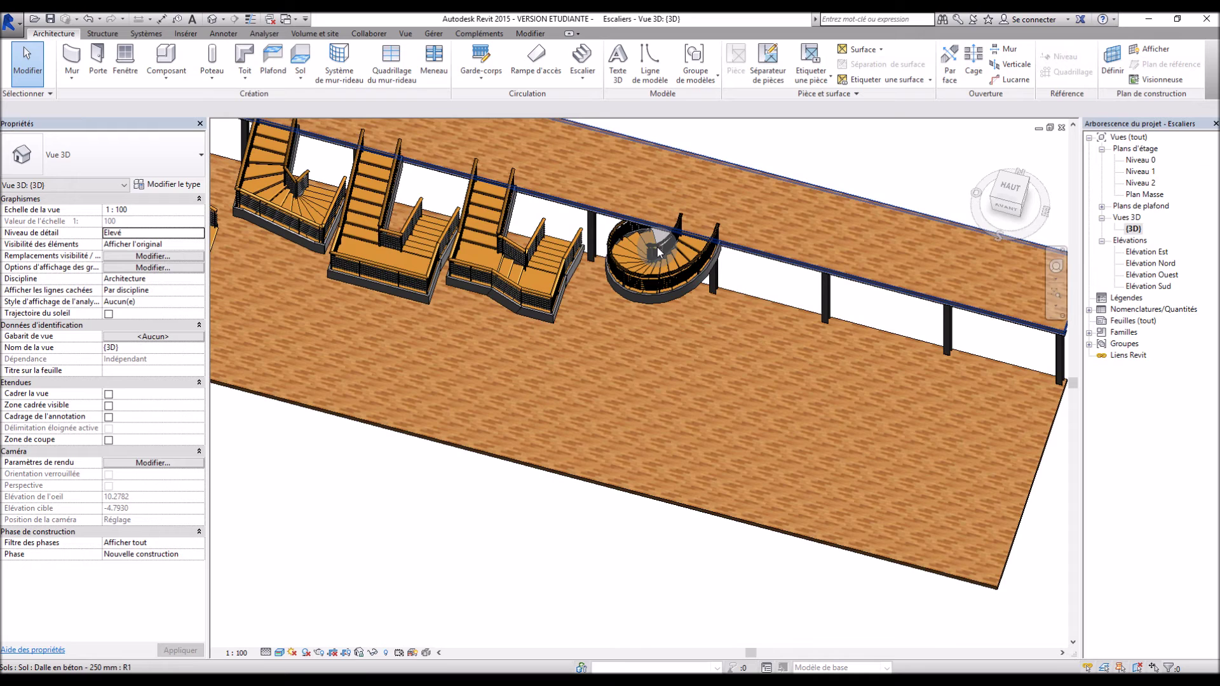
Create a center-ends spiral component stair in the Niveau 0 plan beside the first spiral, with 16 risers and an inner radius of about 50
double_click(1141, 160)
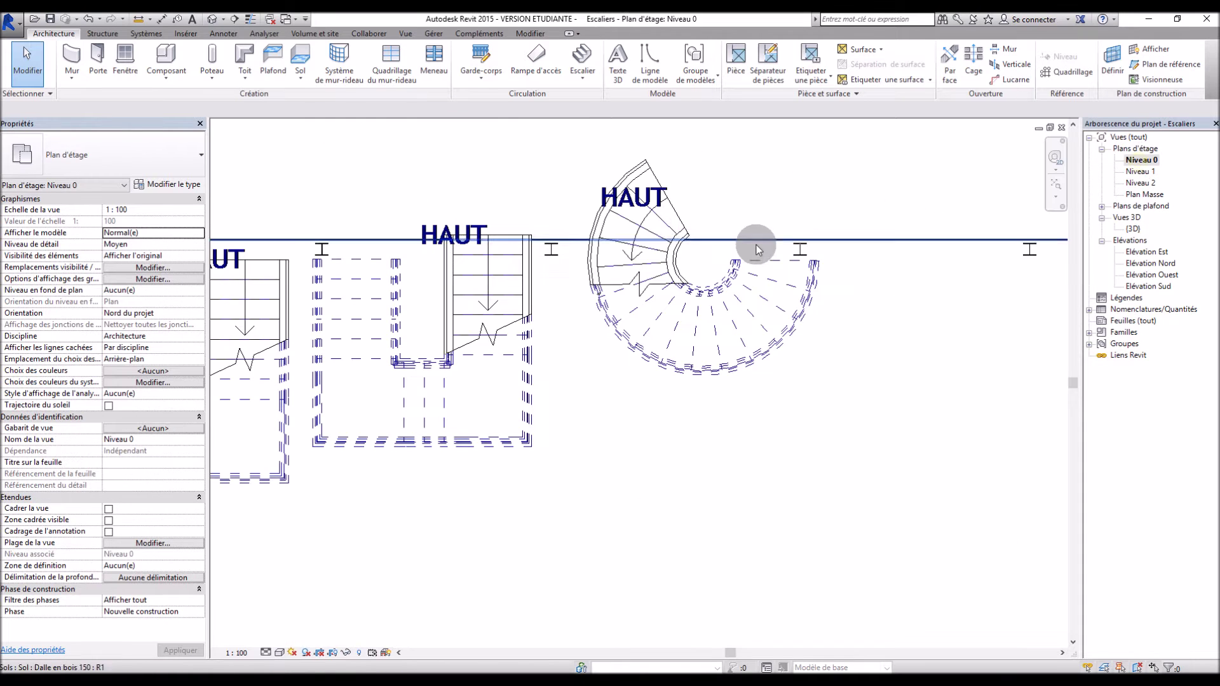
left_click(582, 55)
left_click(647, 53)
scroll(413, 374, "down", 3)
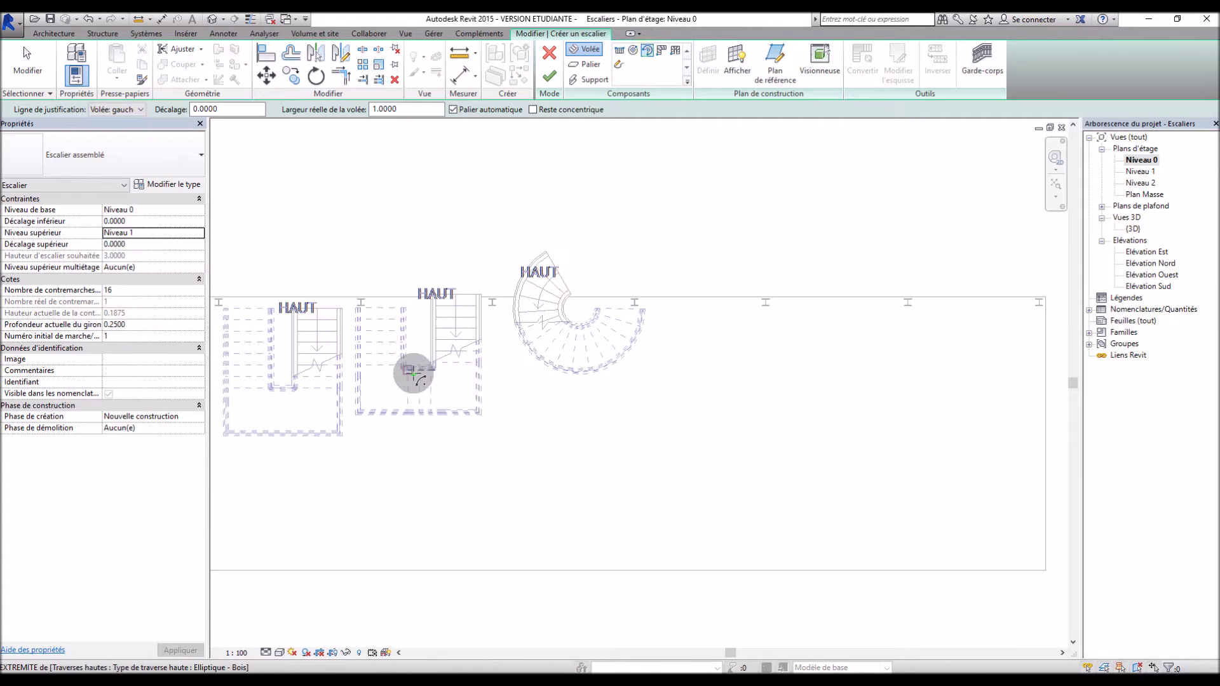
scroll(727, 399, "up", 3)
left_click(728, 400)
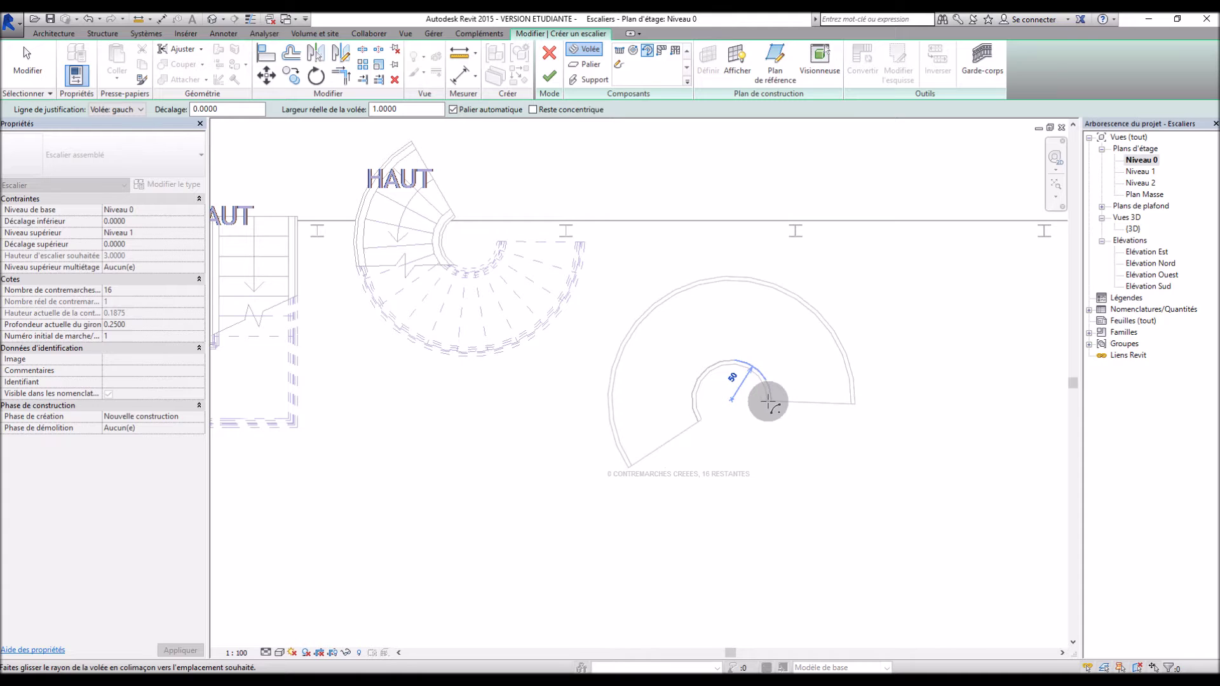
left_click(768, 400)
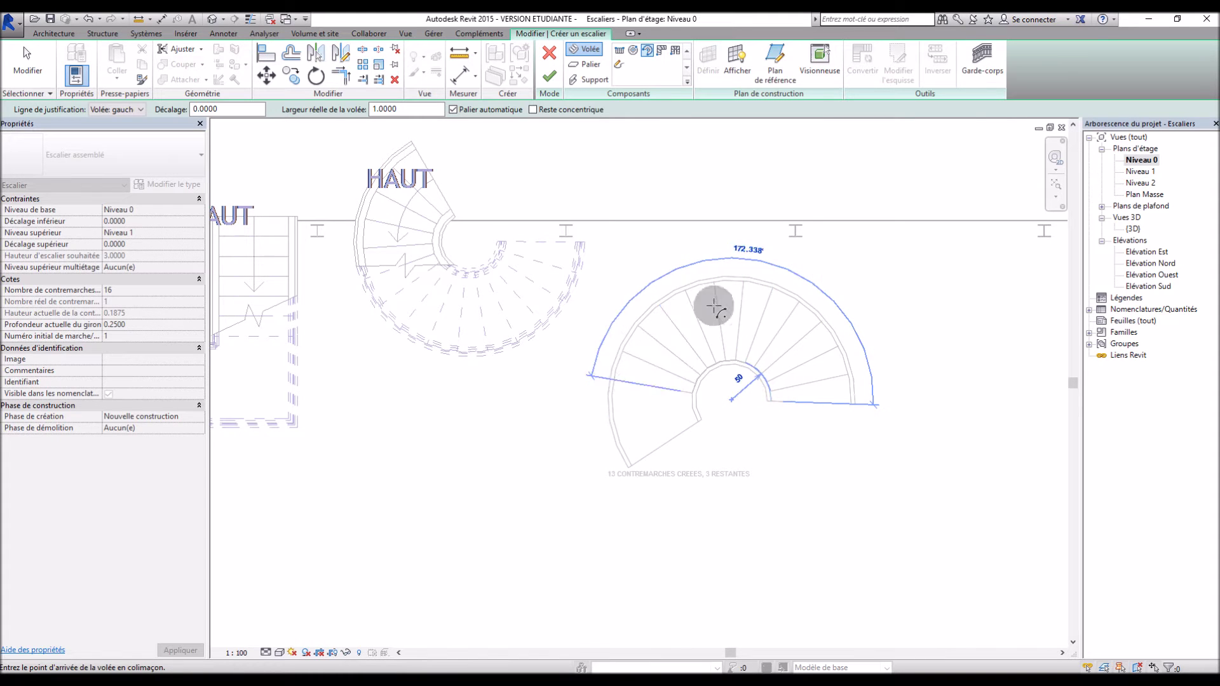
left_click(686, 427)
key("Escape")
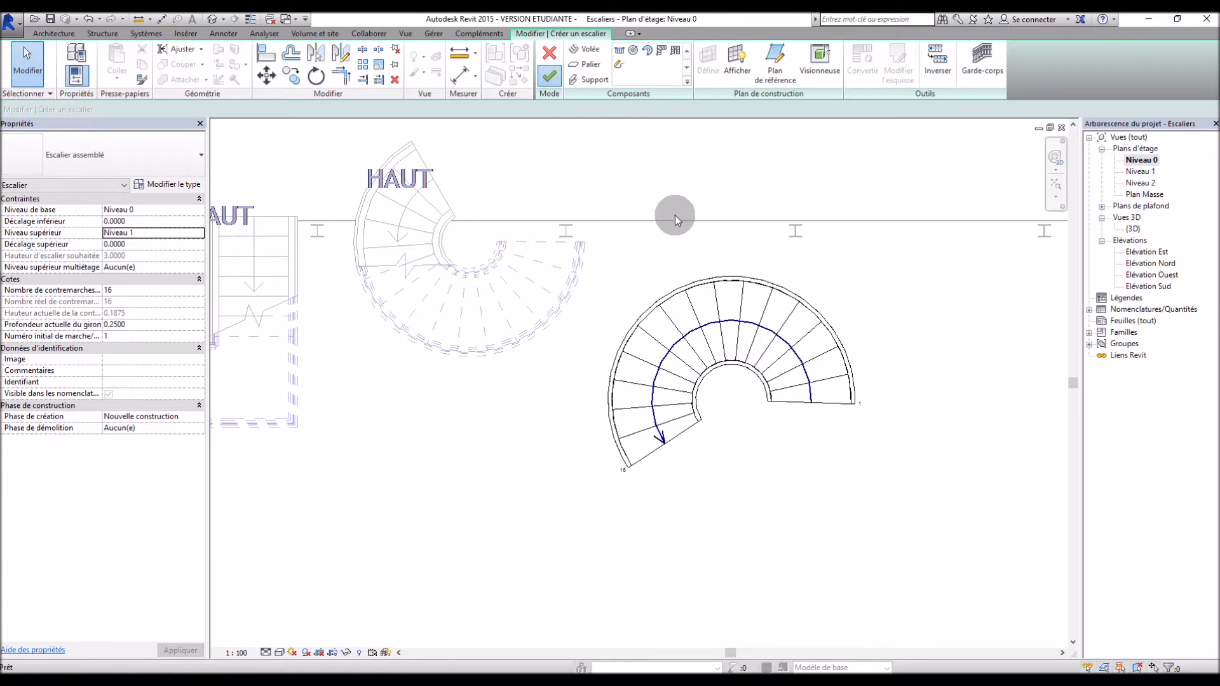
Delete the center-ends spiral stair in the 3D view
double_click(1133, 229)
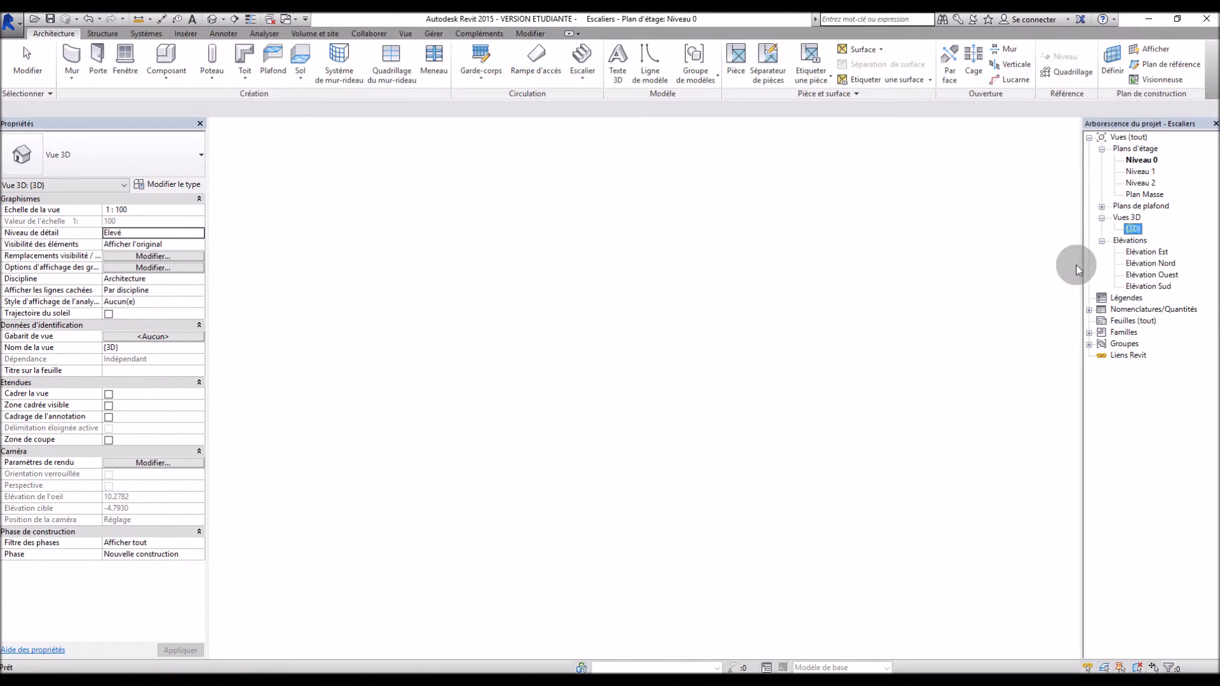
scroll(851, 298, "up", 3)
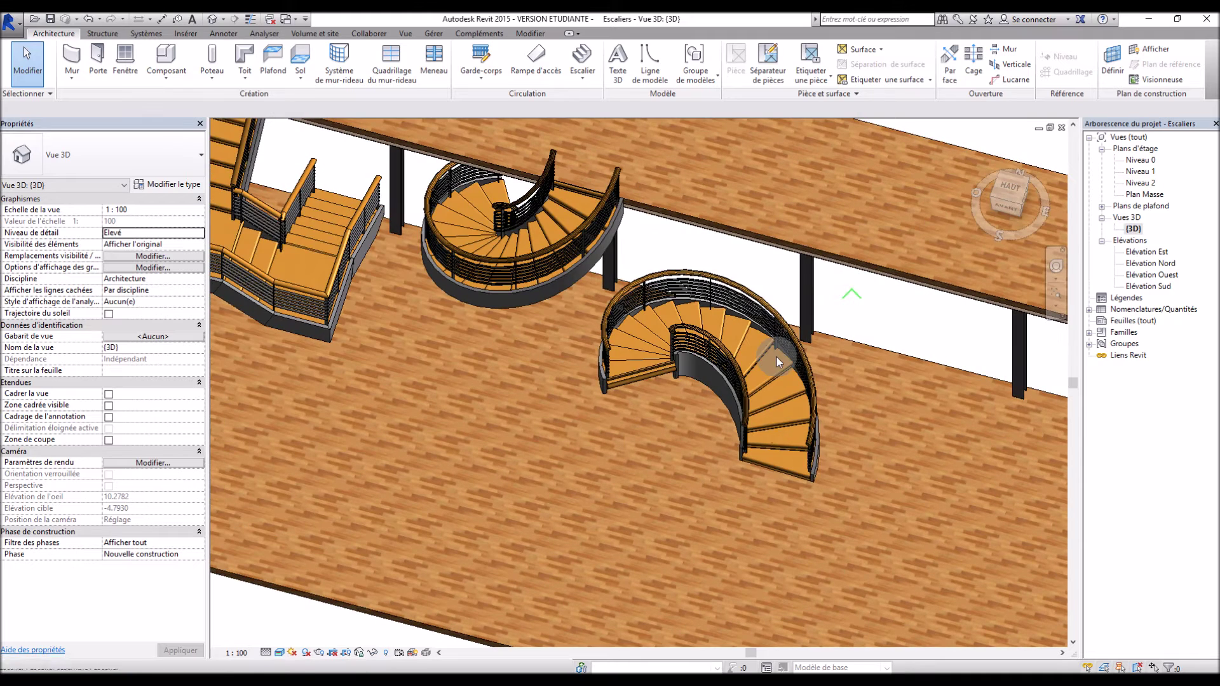
left_click(773, 379)
key("Delete")
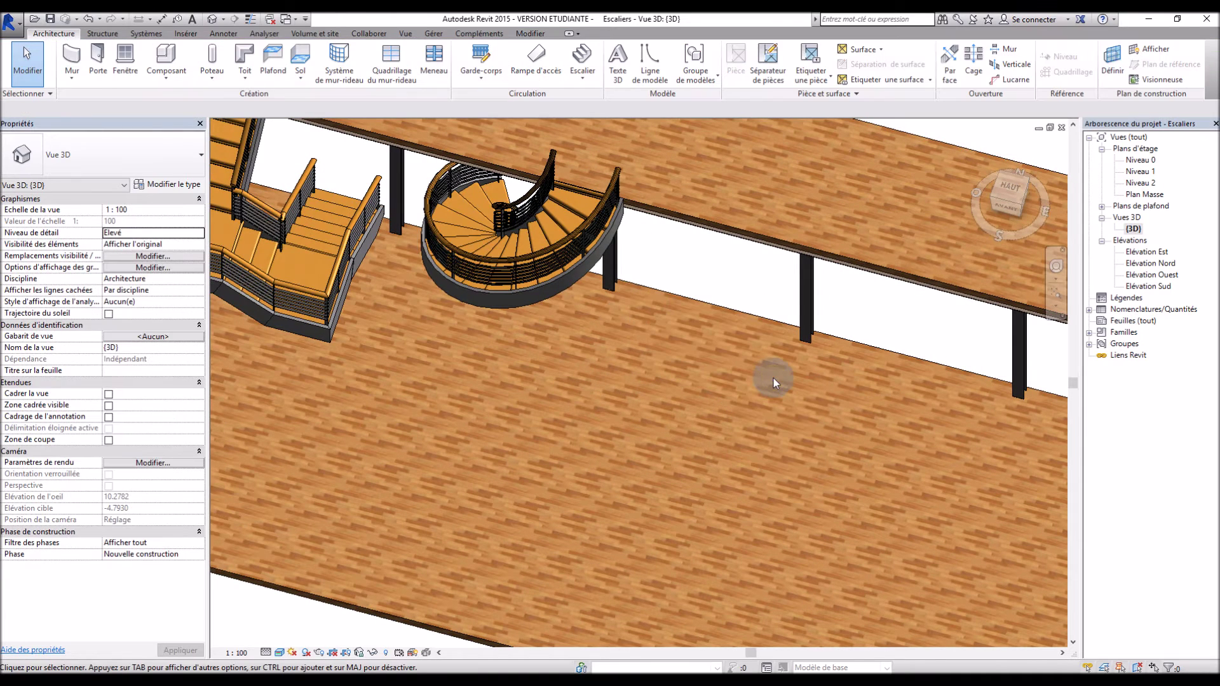
In the Niveau 0 plan, draw a center-ends spiral stair run of 8 risers beside the first spiral, with an inner radius of about 50
double_click(1148, 164)
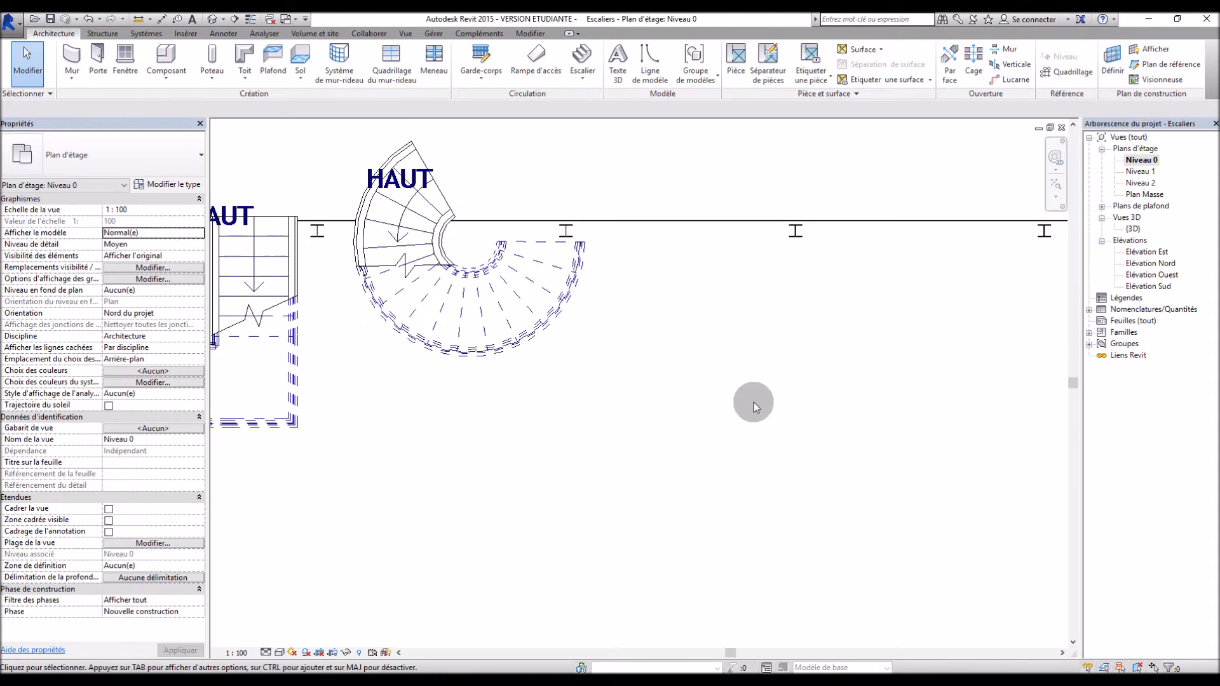
left_click(577, 85)
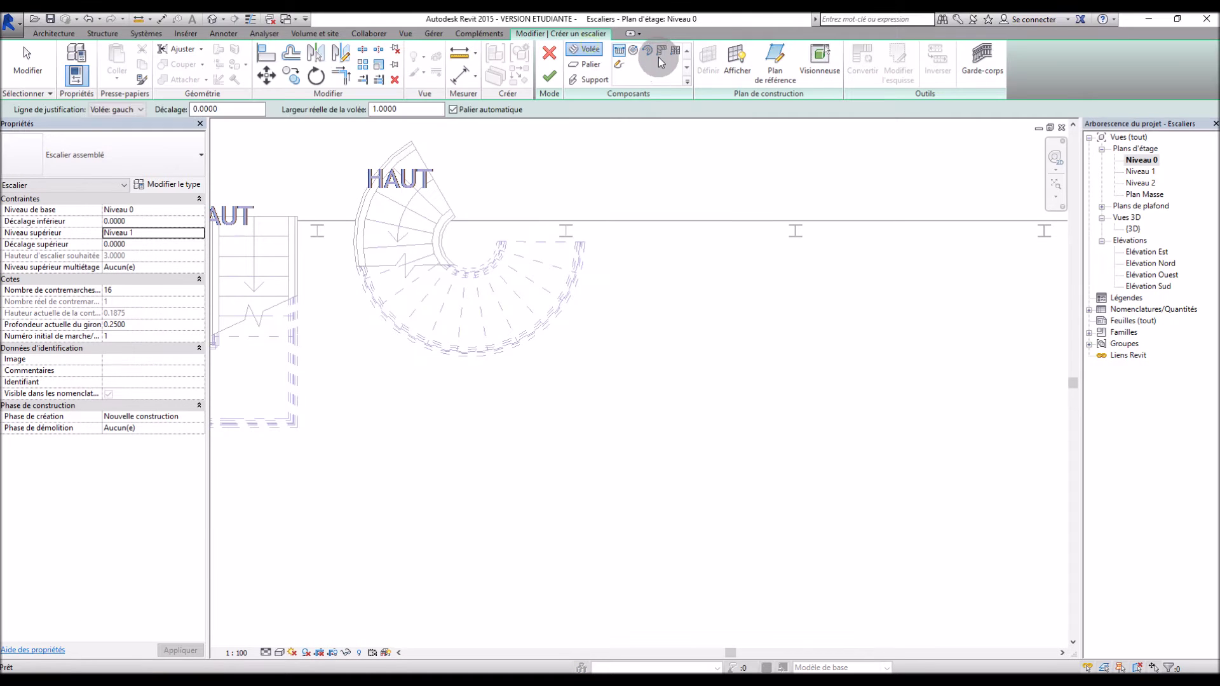
left_click(647, 51)
left_click(770, 393)
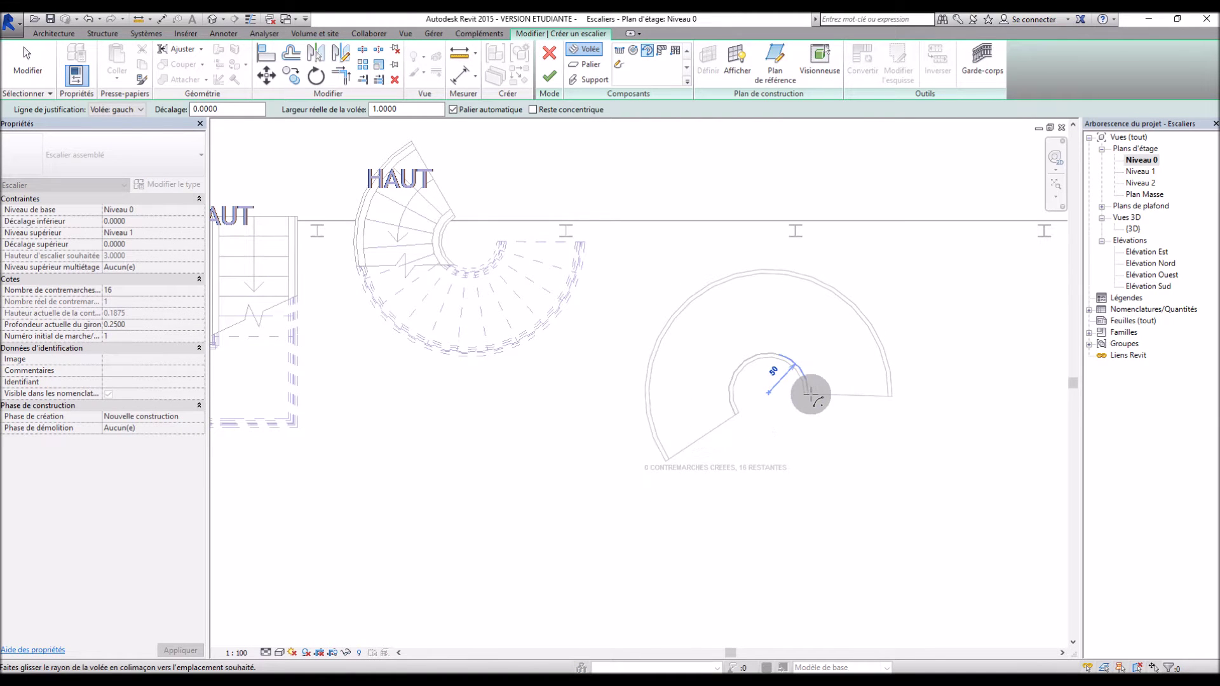
left_click(811, 395)
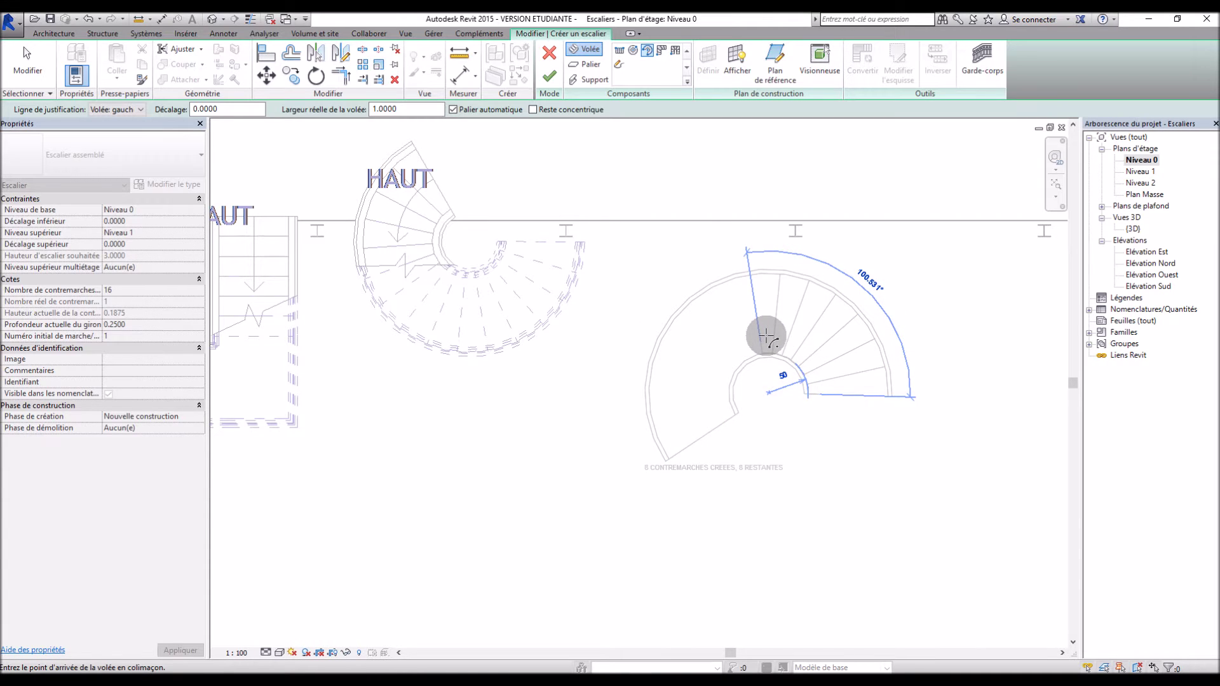
left_click(767, 336)
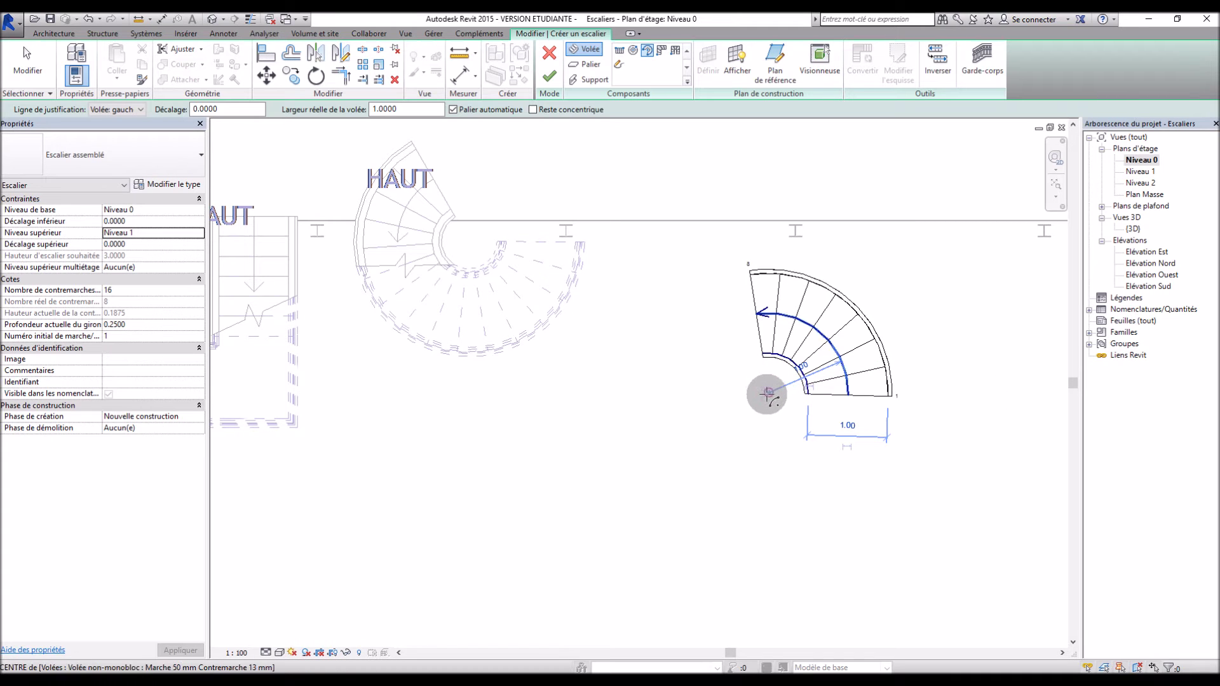
Add a second spiral run with the remaining 8 risers around the same center, linked by an automatic landing, and finish the stair
left_click(768, 393)
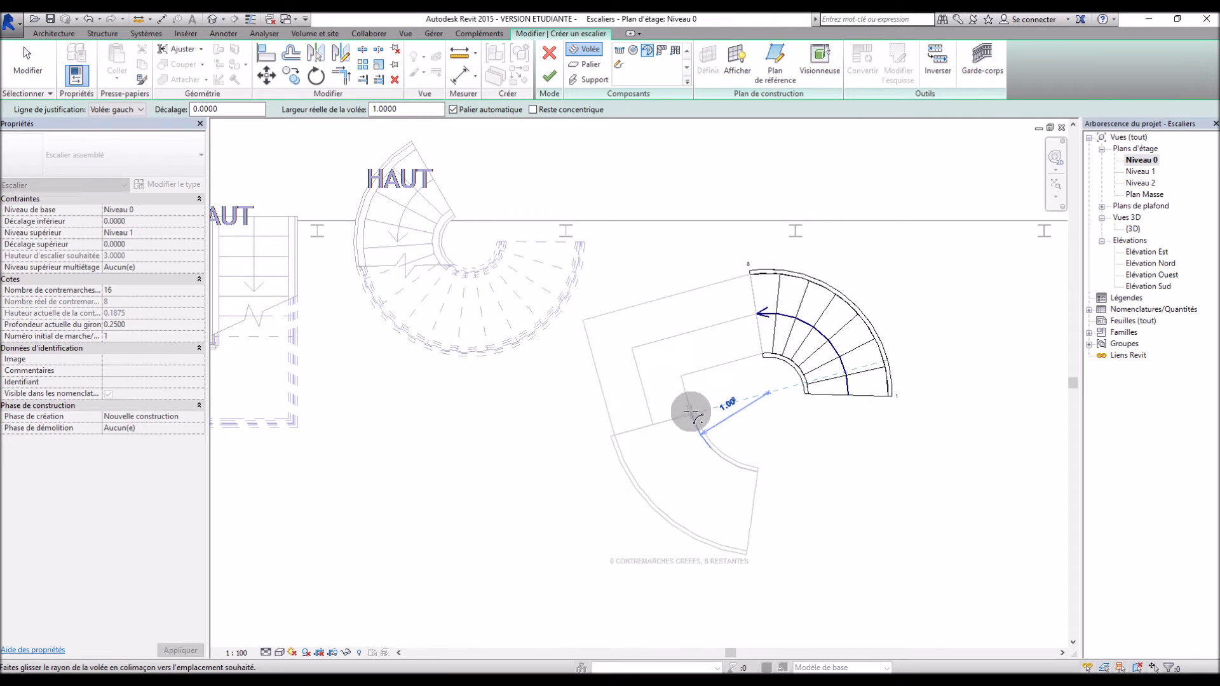
left_click(731, 402)
left_click(787, 424)
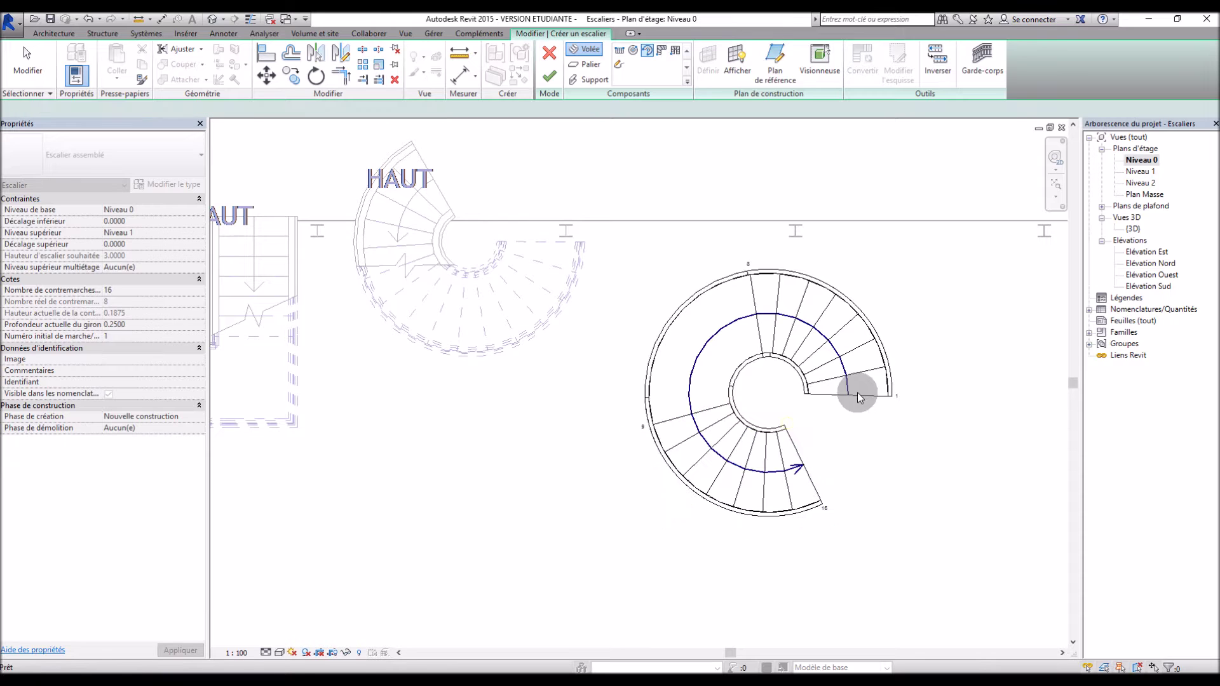
key("Escape")
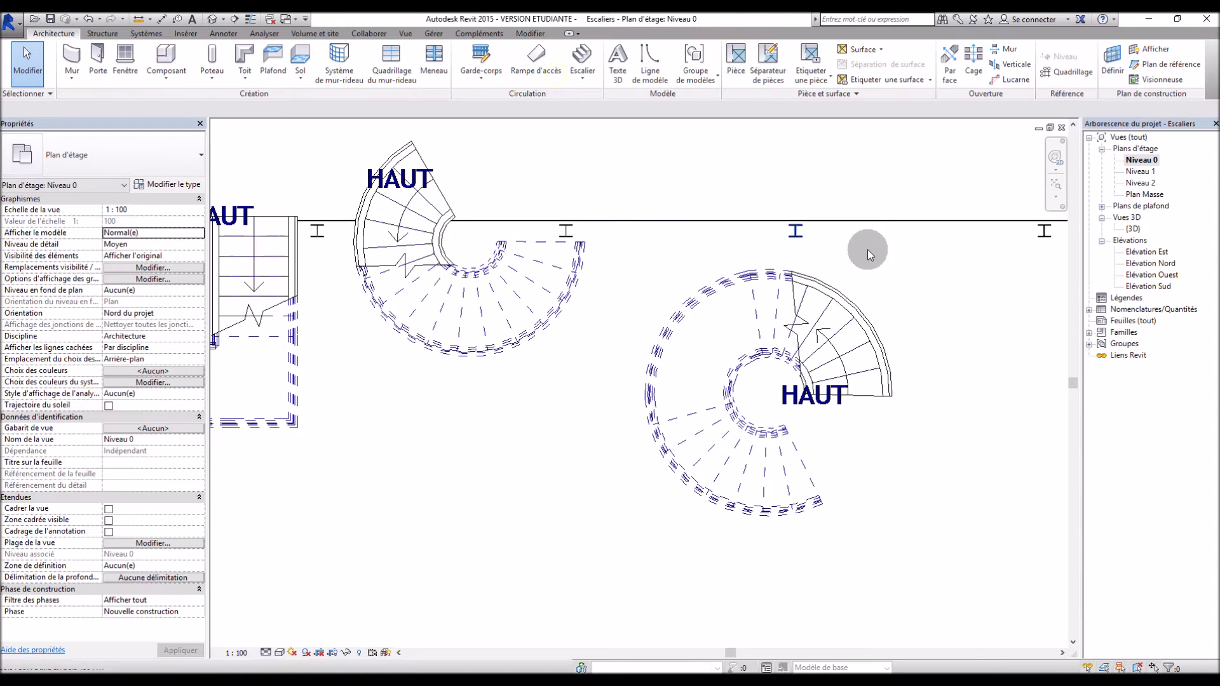
Examine the two-run spiral stair with its intermediate landing and railings in the 3D view, from several angles and alongside the other stairs
double_click(1133, 228)
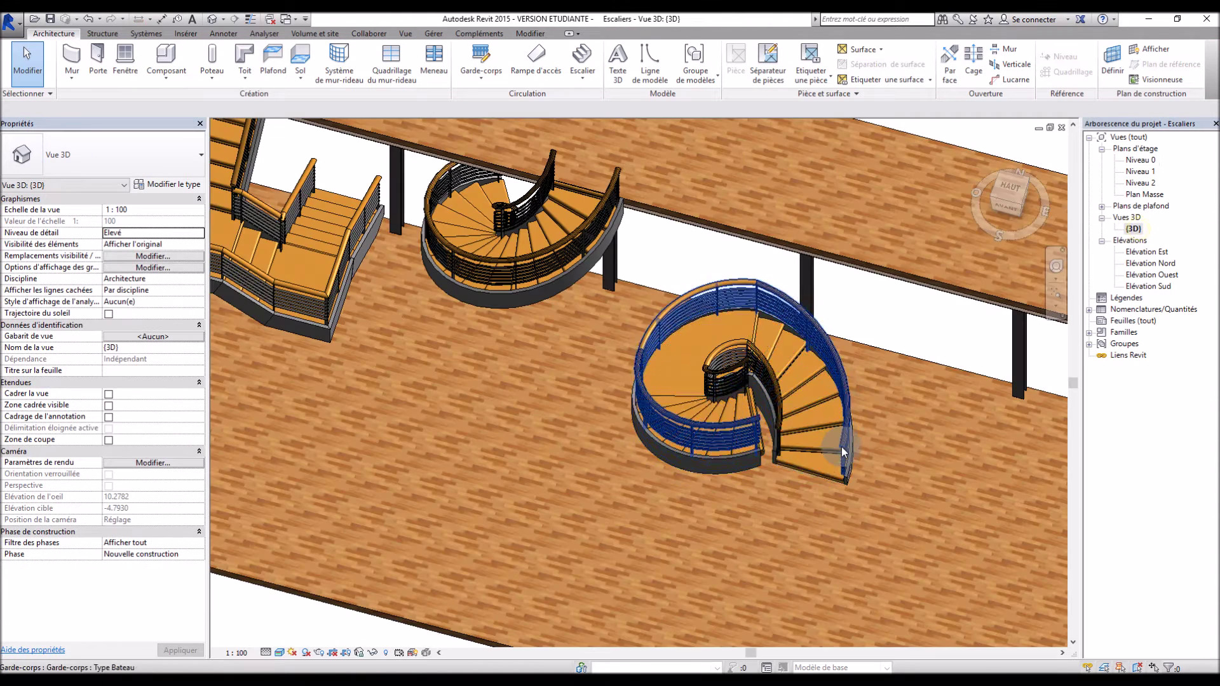
middle_click_drag(818, 525, 737, 441, "shift")
scroll(852, 419, "down", 5)
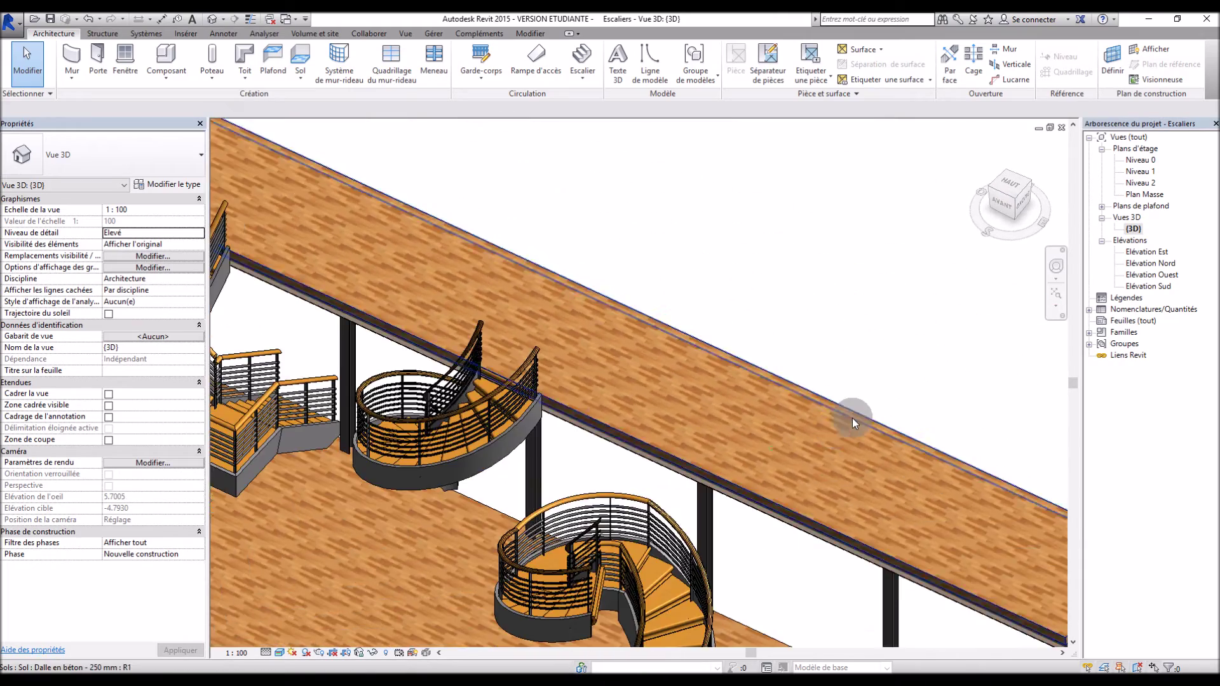
middle_click_drag(617, 497, 787, 507, "shift")
scroll(776, 343, "down", 4)
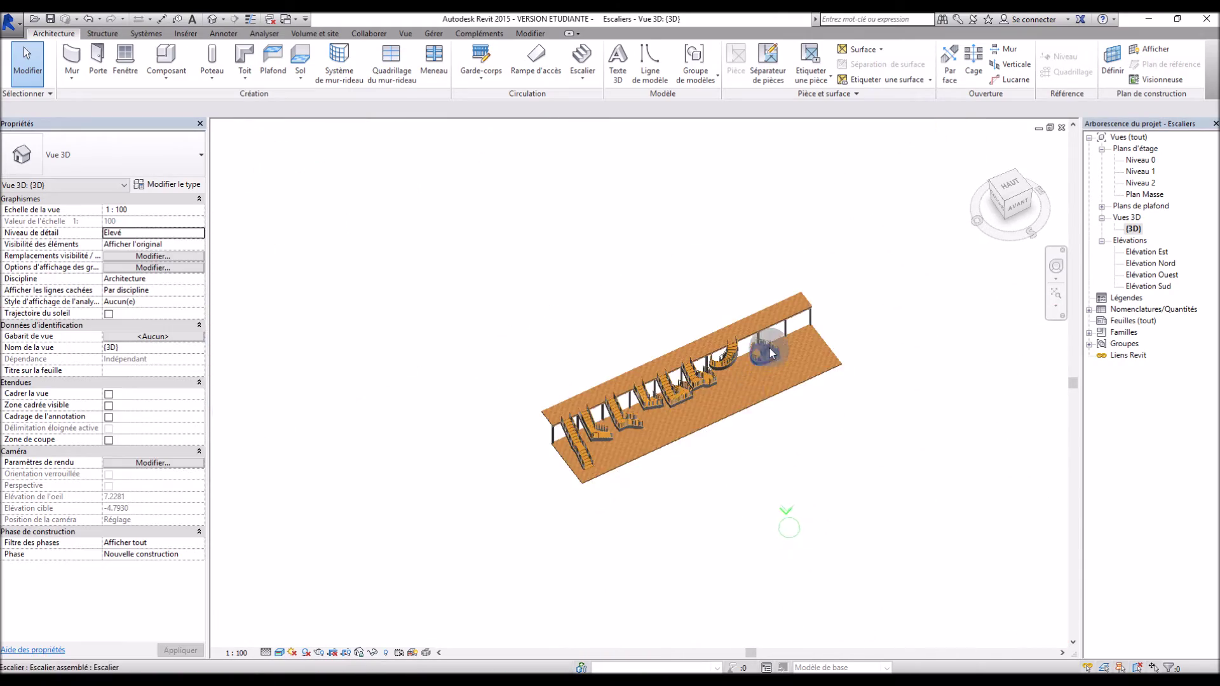
scroll(761, 349, "up", 10)
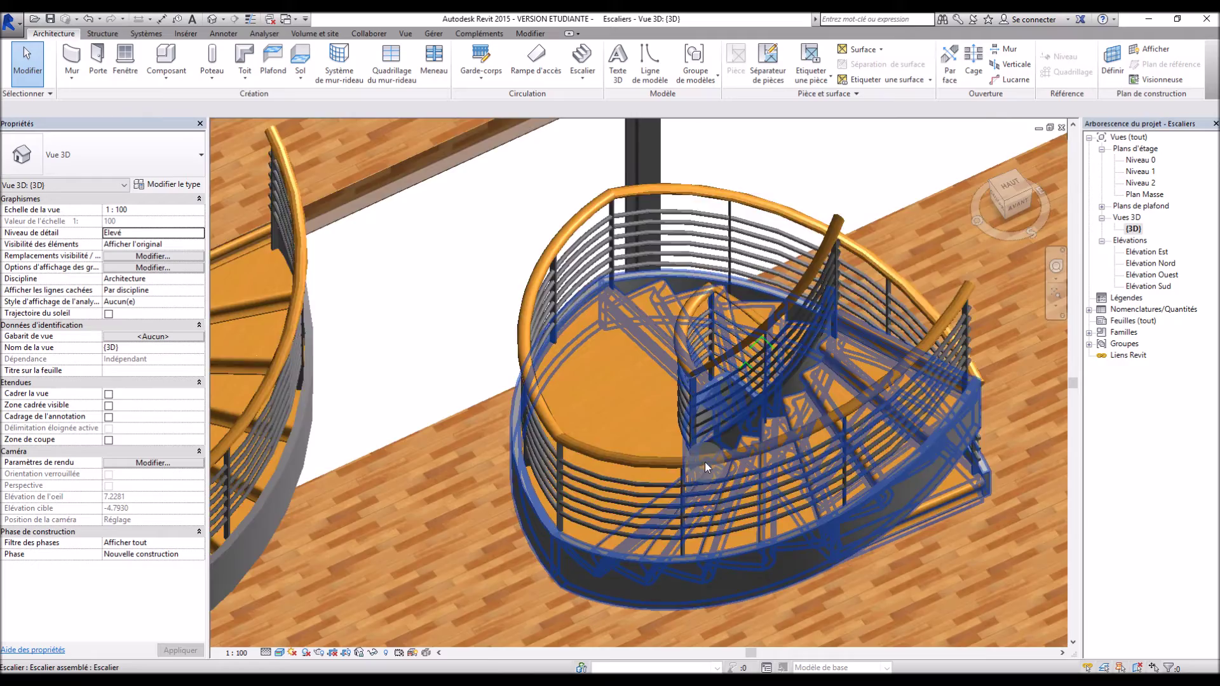
scroll(700, 483, "down", 5)
mouse_move(692, 532)
middle_mouse_down("shift")
mouse_move(763, 512)
mouse_move(708, 520)
middle_mouse_up("shift")
middle_click_drag(570, 284, 546, 353, "shift")
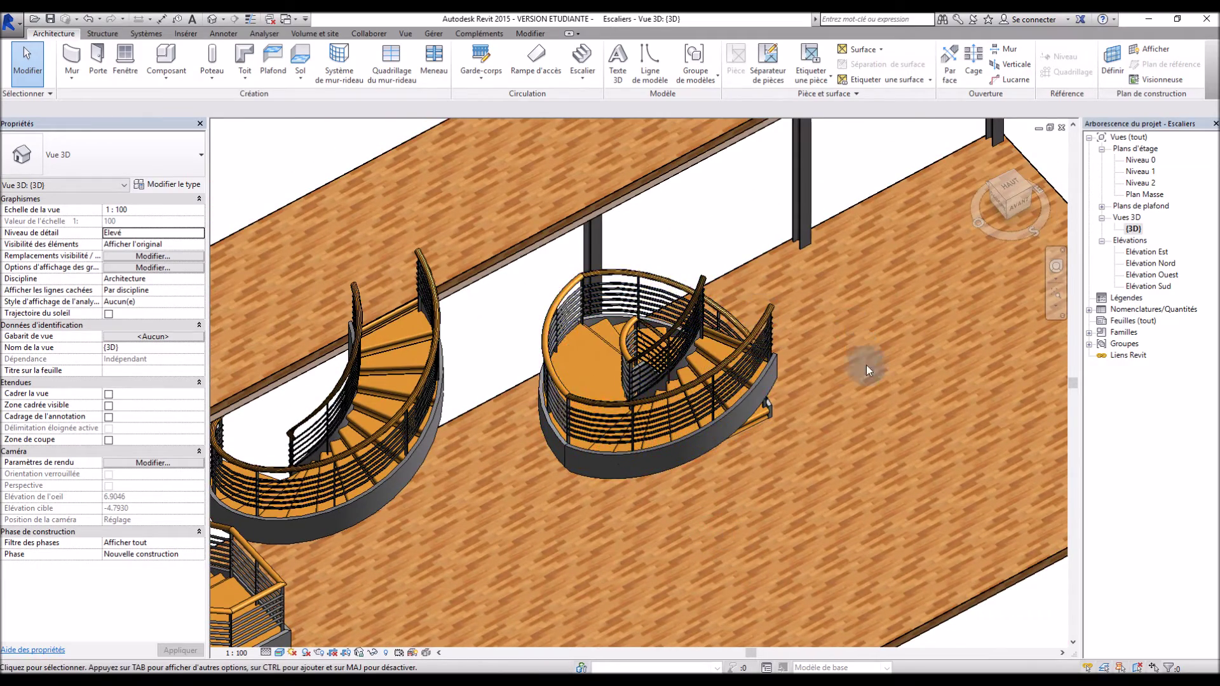
scroll(854, 385, "down", 3)
middle_click_drag(843, 407, 811, 432, "shift")
scroll(701, 421, "down", 5)
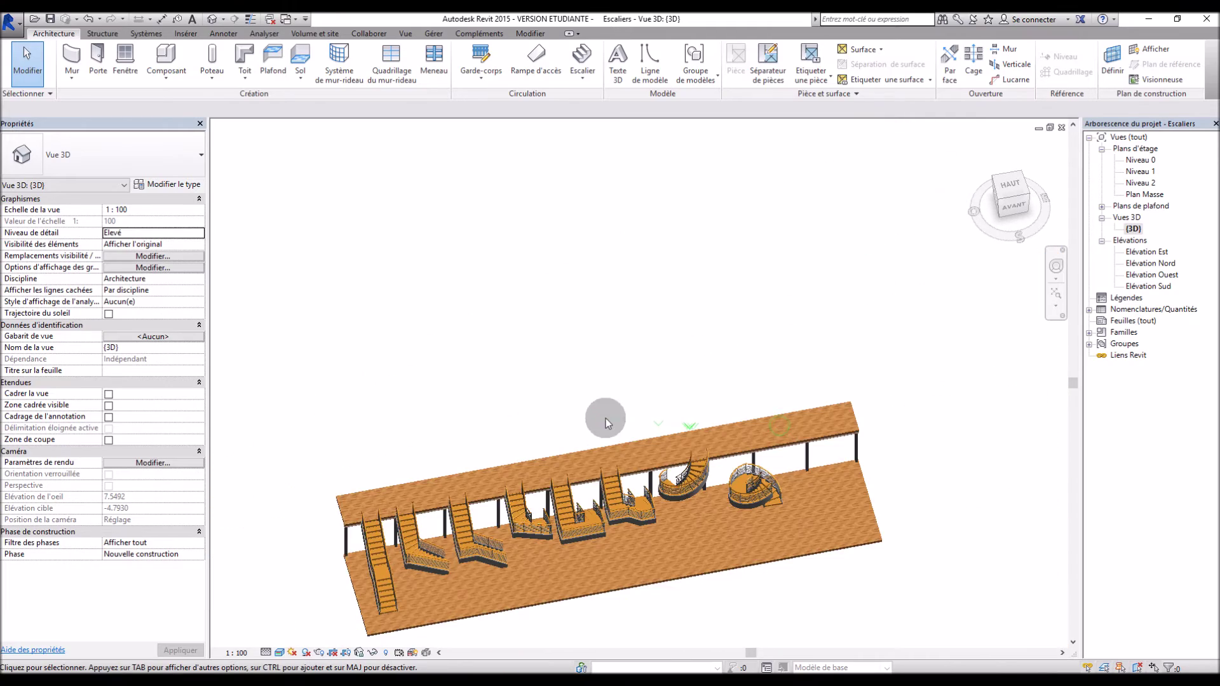
scroll(769, 534, "down", 3)
middle_click_drag(769, 534, 657, 617, "shift")
scroll(657, 616, "up", 6)
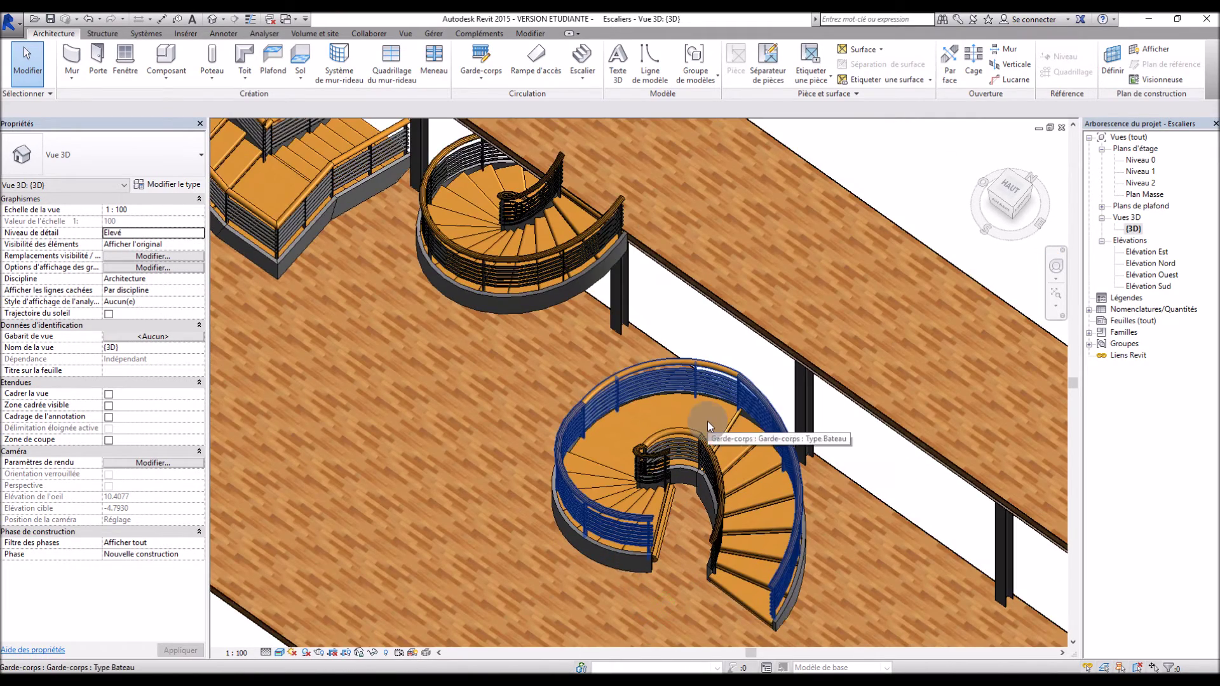
scroll(715, 429, "up", 3)
scroll(715, 430, "down", 3)
scroll(715, 430, "down", 3)
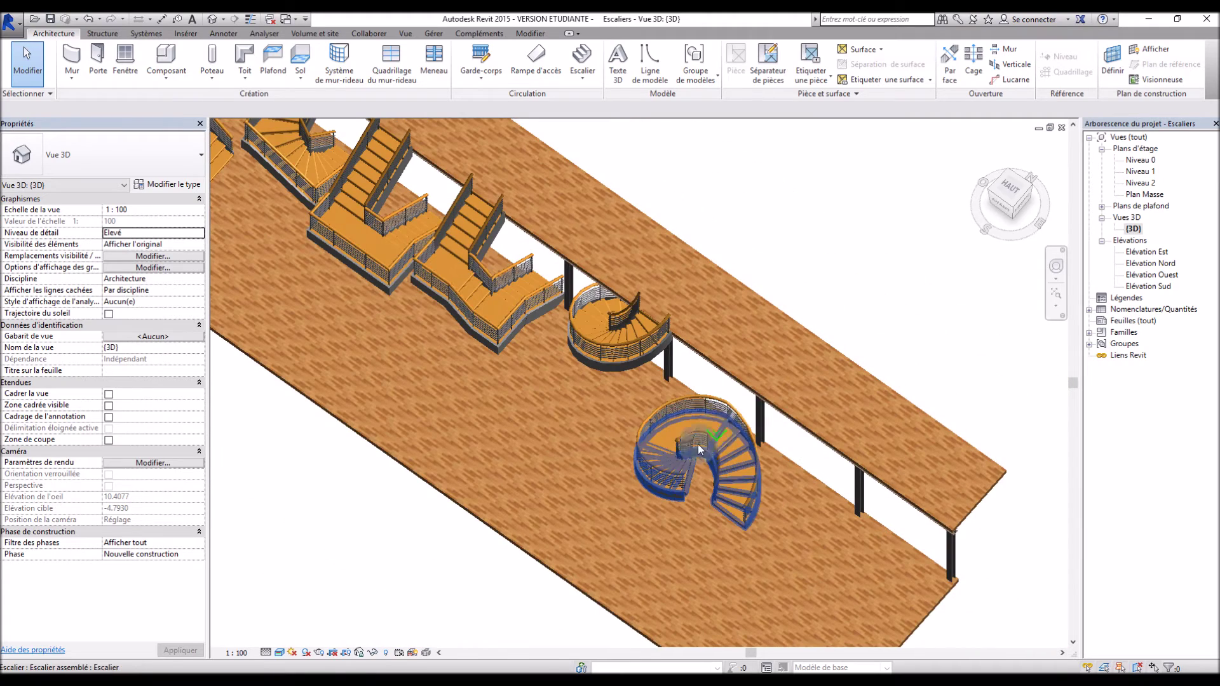
Rotate the spiral stair with landing counterclockwise by about 64° in the Niveau 0 plan so its last riser lies parallel to the upper floor's edge
double_click(1139, 160)
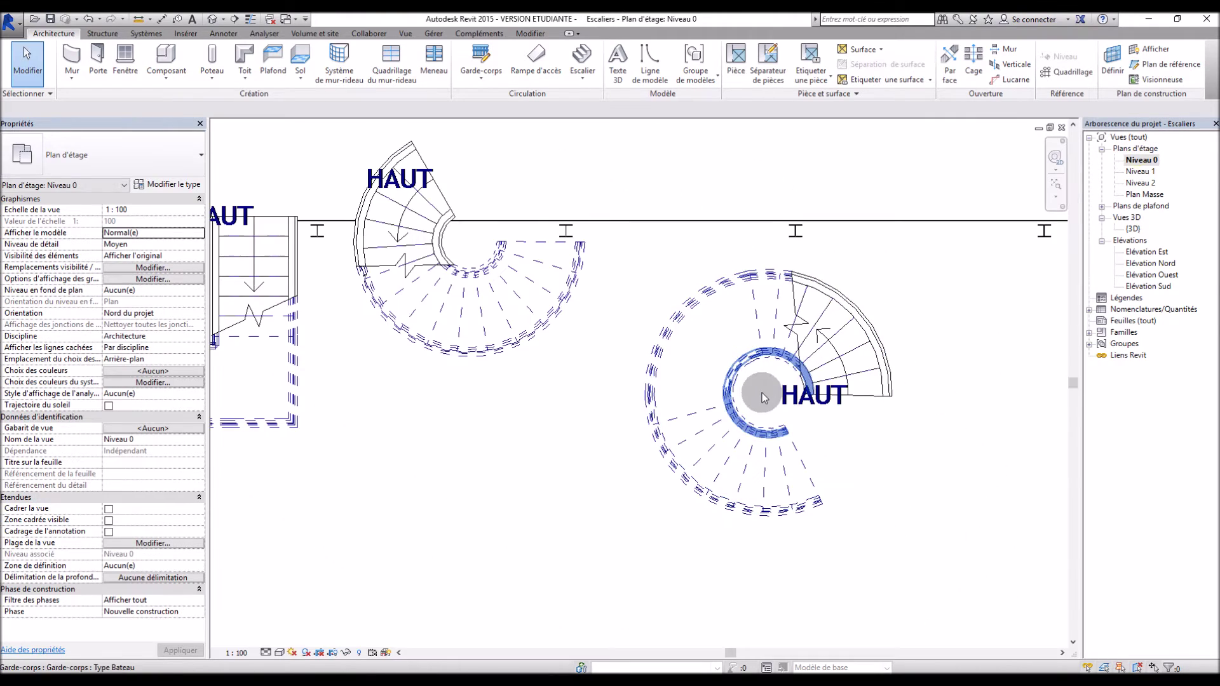
scroll(928, 299, "down", 1)
left_click(687, 299)
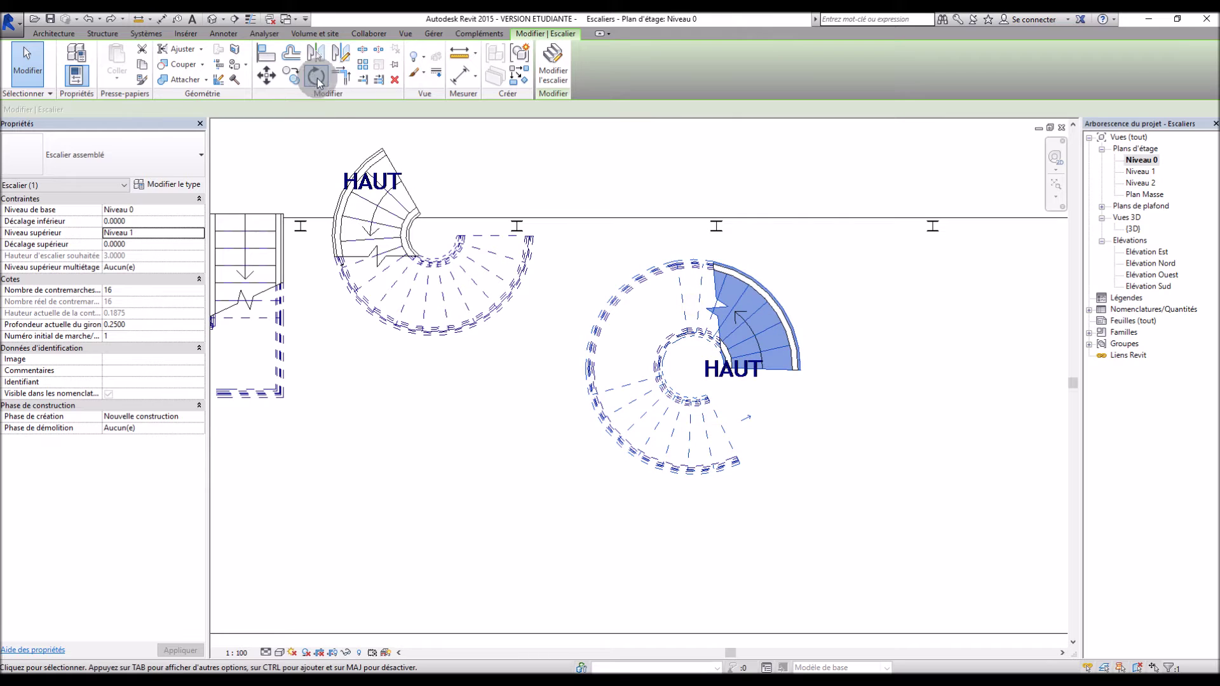
left_click(317, 76)
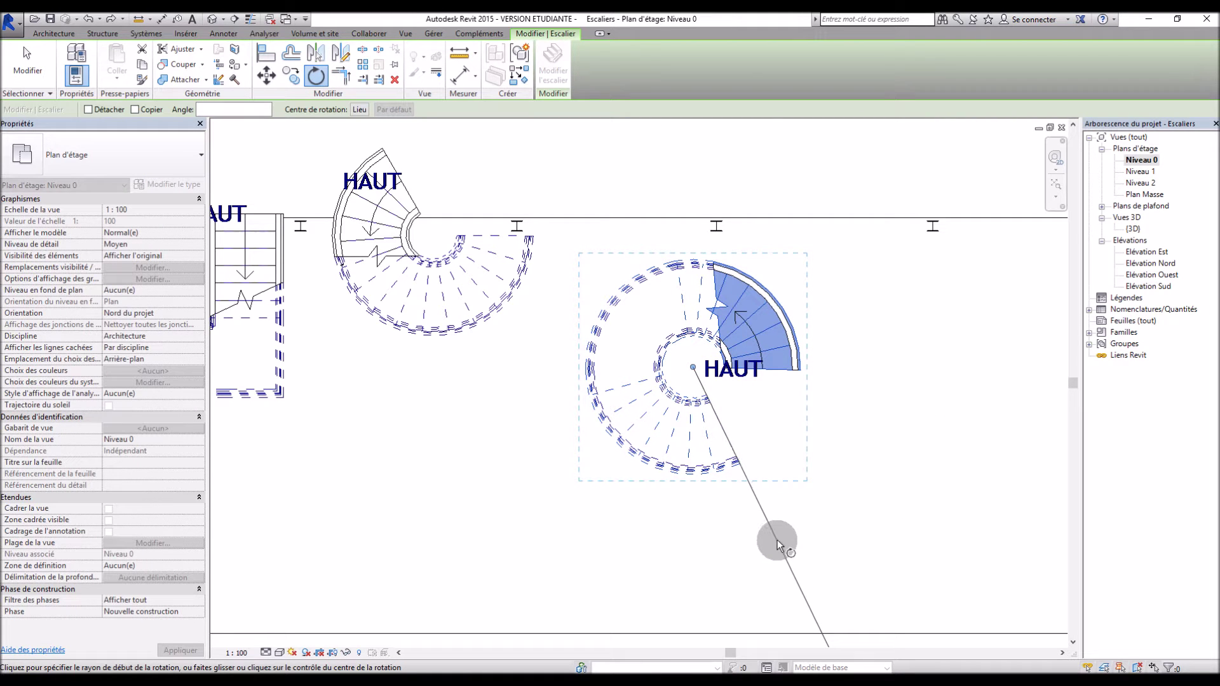
left_click(777, 544)
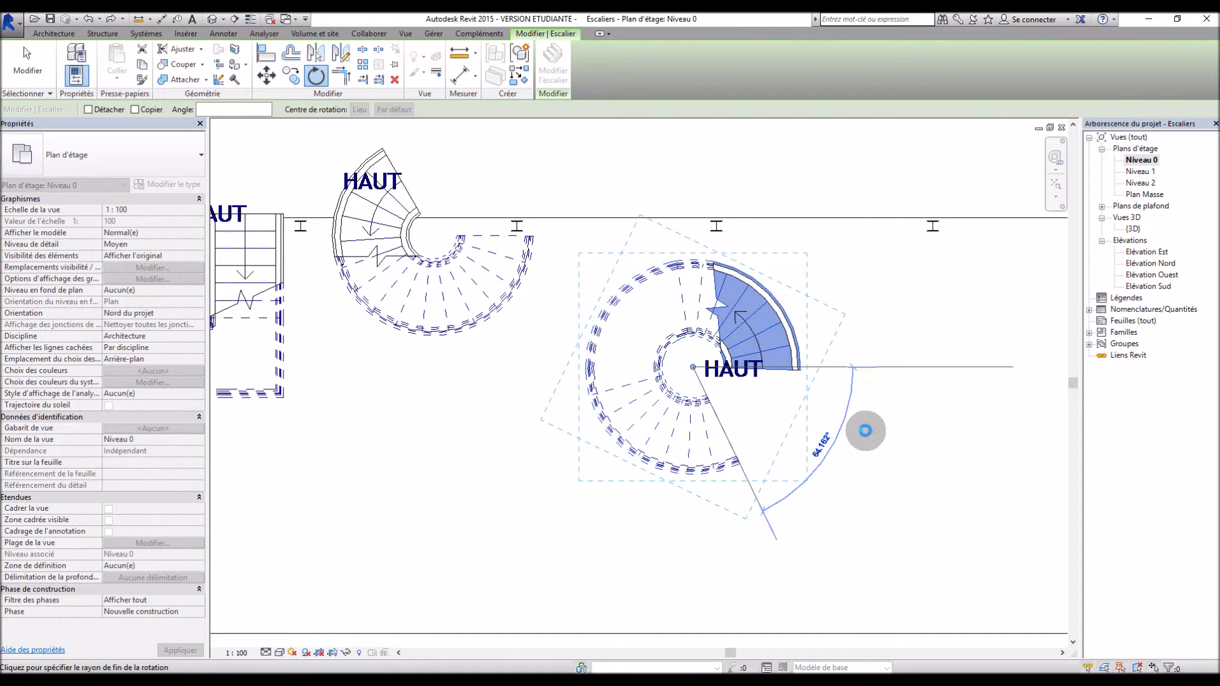
Rotate the easternmost circular stair about its centre until its top riser is parallel to the landing edge, and dismiss the warning
left_click(809, 313)
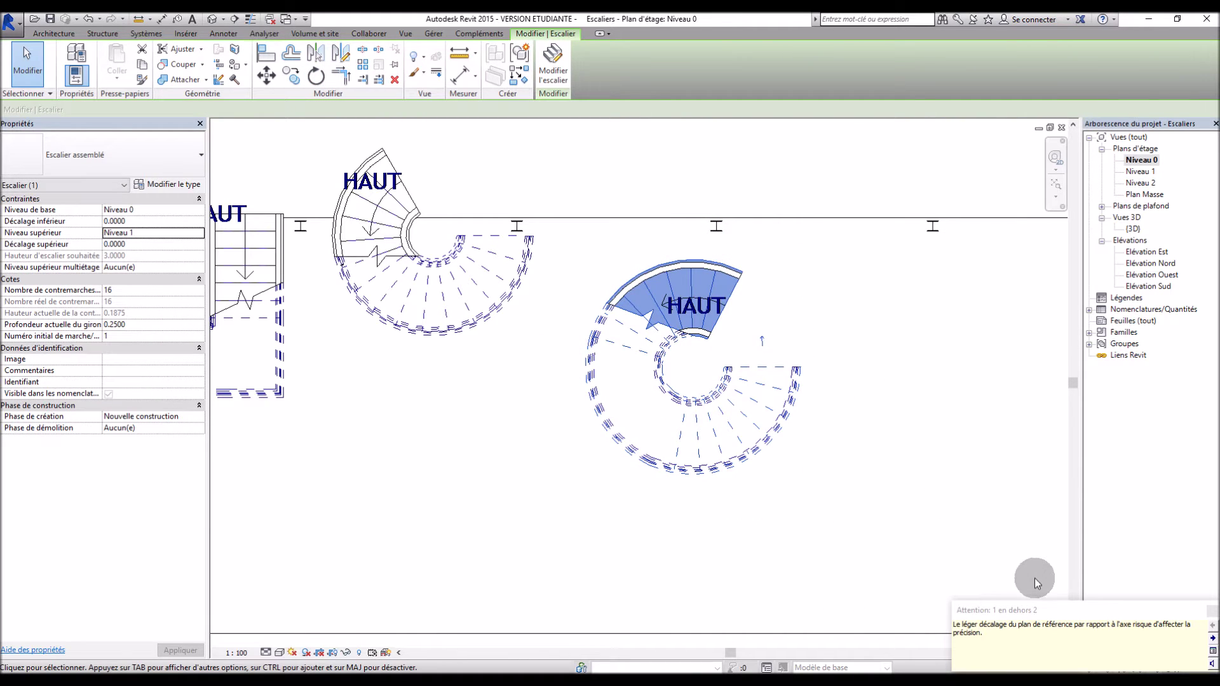
left_click(1212, 612)
left_click(815, 296)
scroll(795, 289, "up", 2)
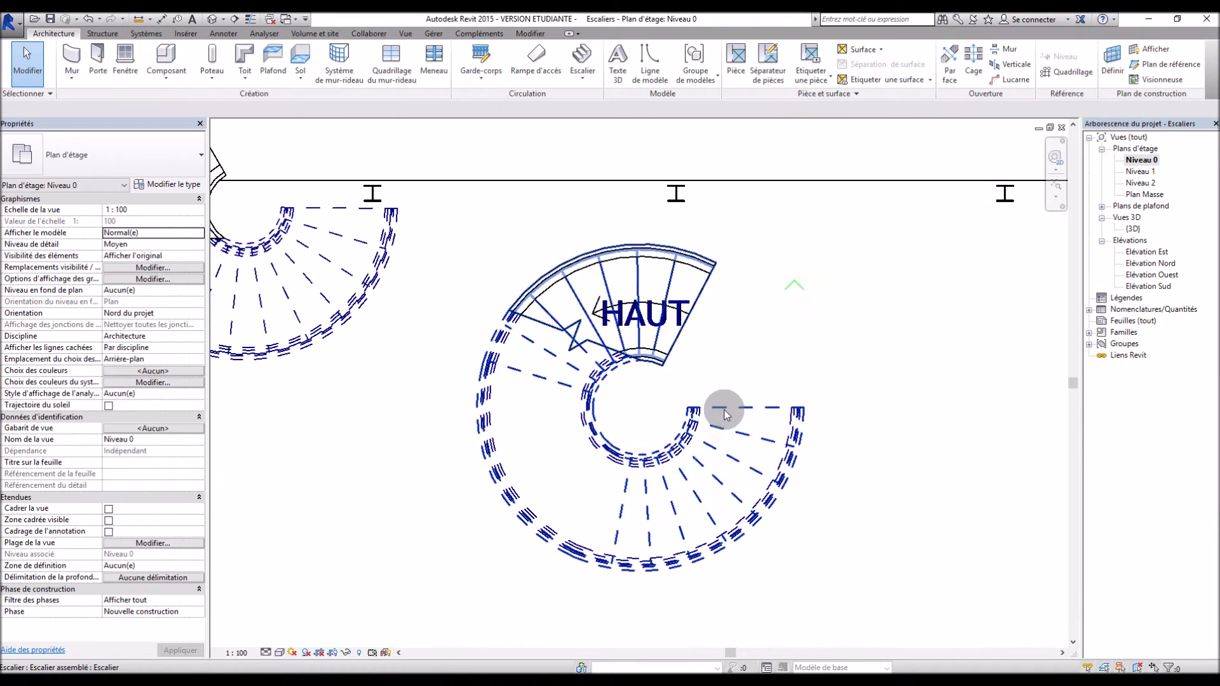
Examine the rotated circular stair in the Niveau 1 plan and in the 3D view alongside the other stairs
left_click(729, 268)
double_click(1141, 171)
scroll(769, 350, "up", 3)
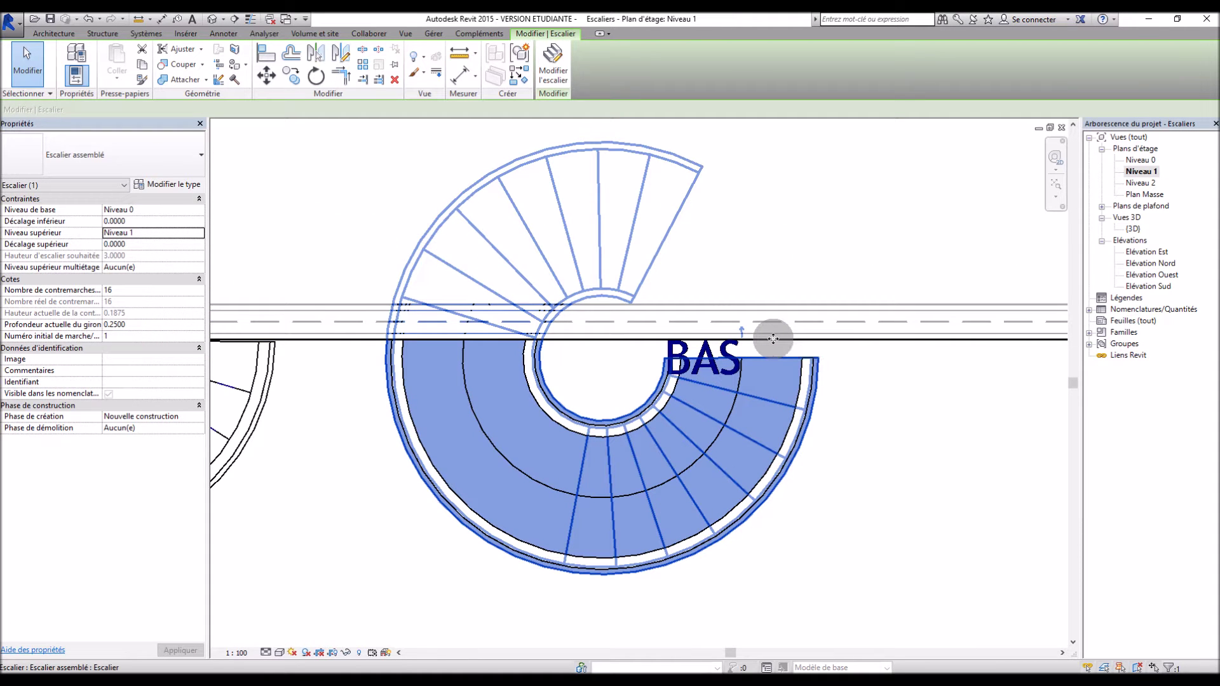
left_click(913, 402)
scroll(913, 402, "down", 5)
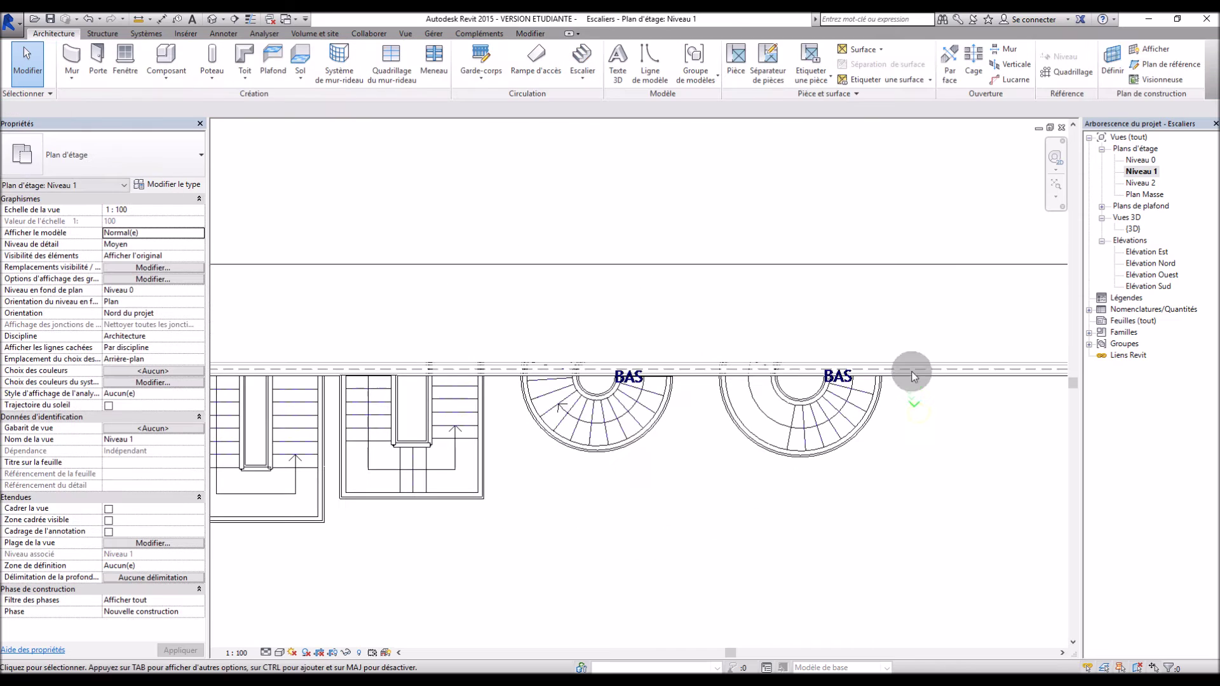
double_click(1118, 230)
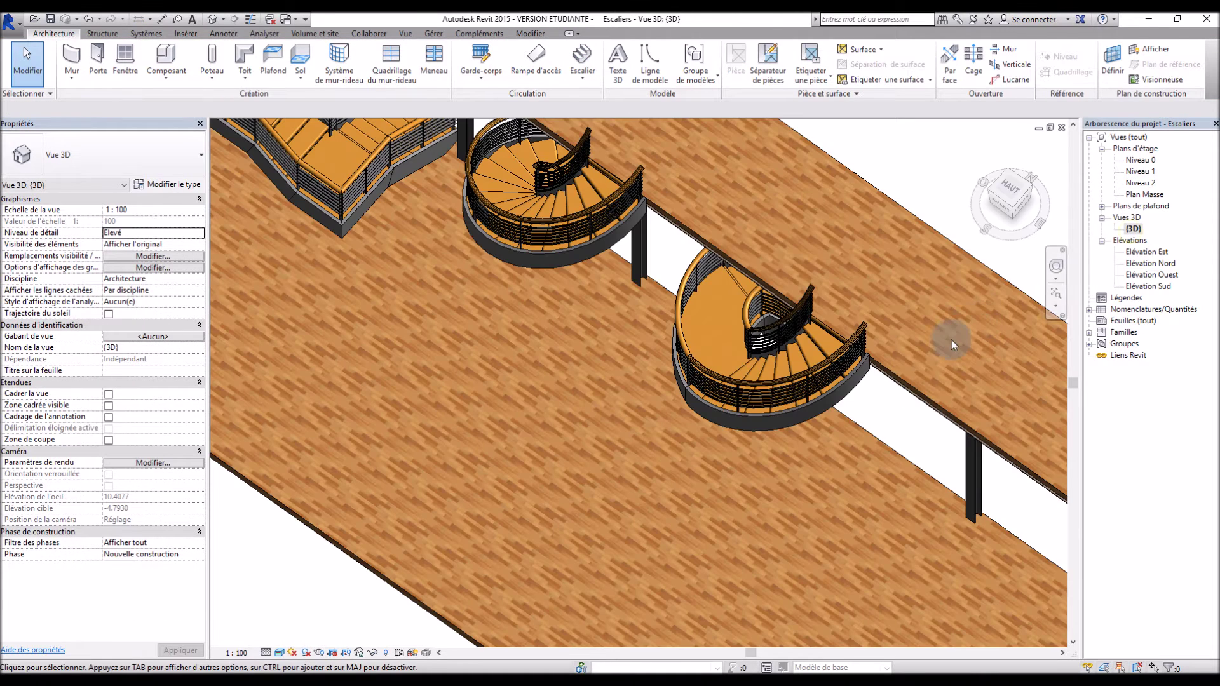
scroll(775, 425, "down", 2)
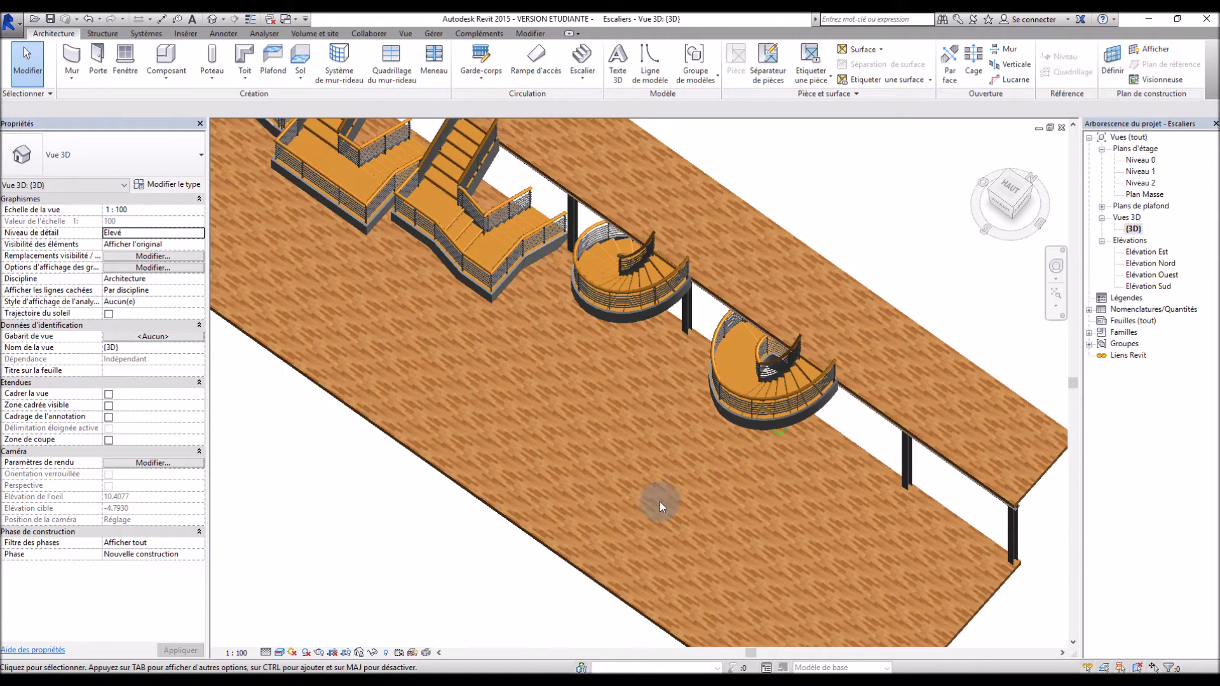
scroll(570, 500, "down", 2)
scroll(648, 468, "down", 1)
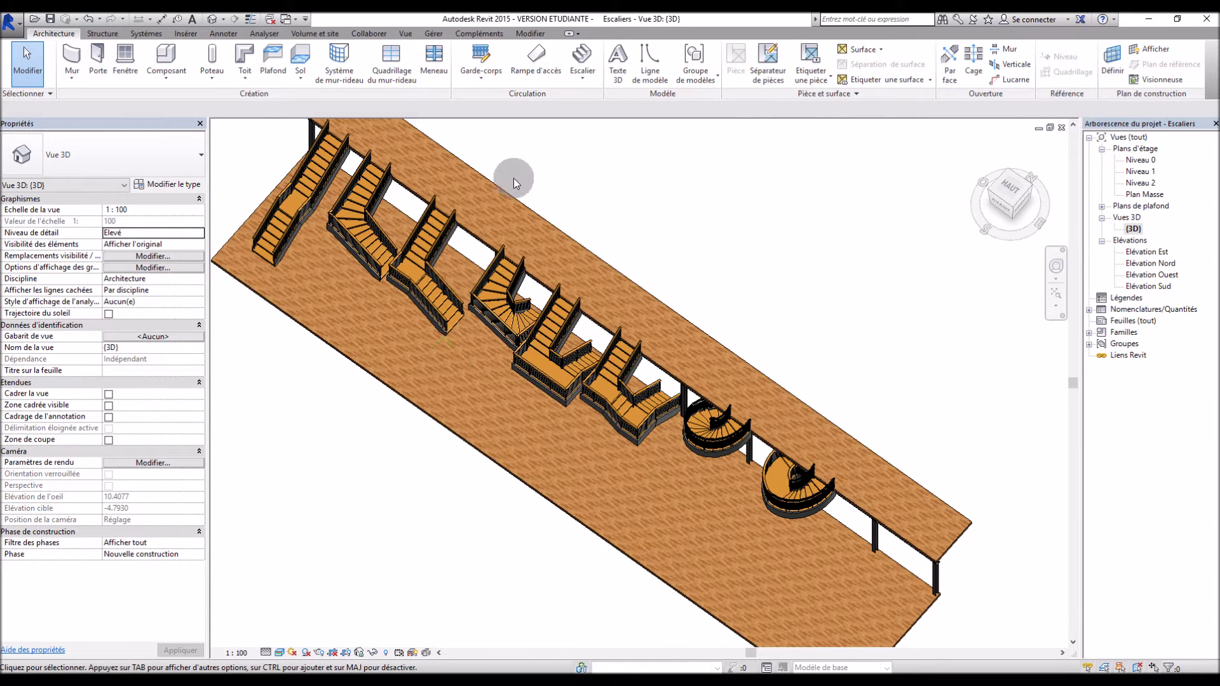
left_click(582, 55)
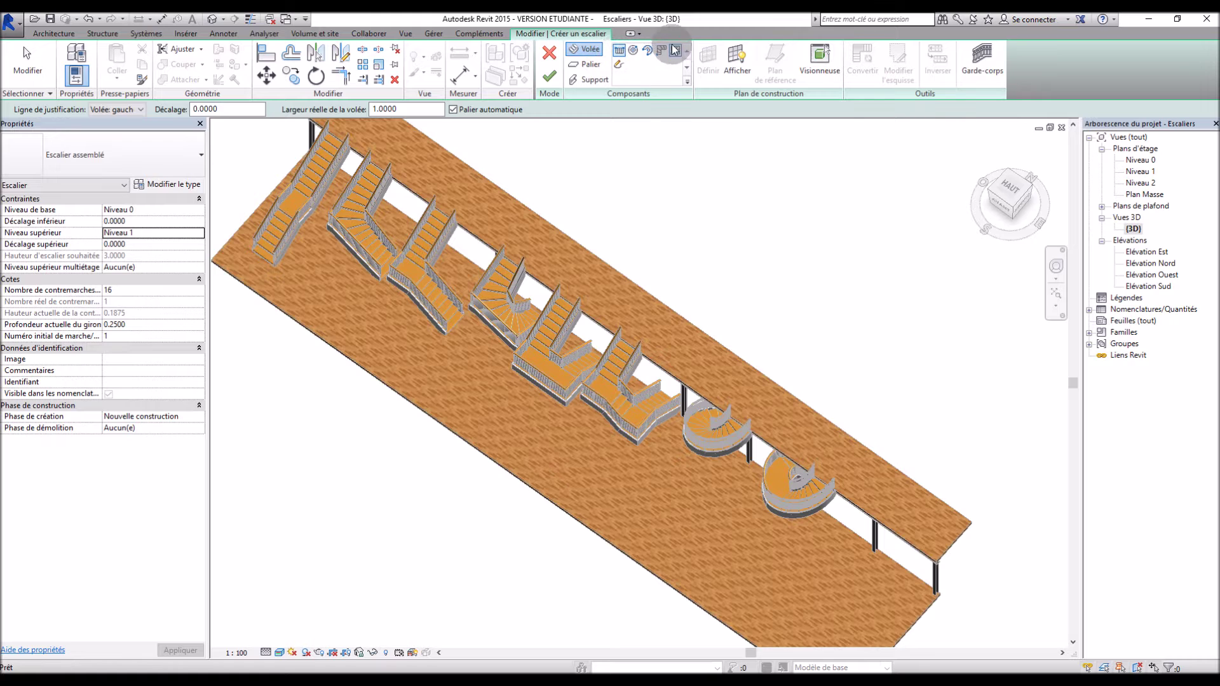
left_click(551, 59)
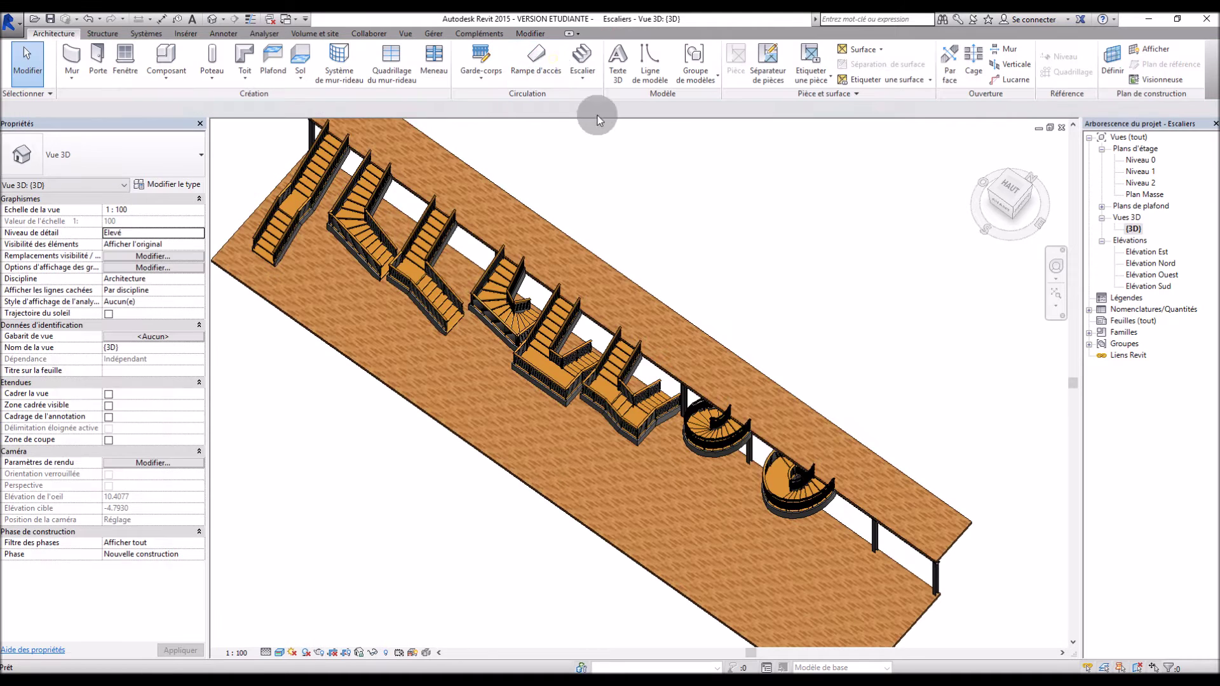
scroll(787, 234, "down", 2)
scroll(531, 258, "up", 2)
scroll(531, 258, "down", 4)
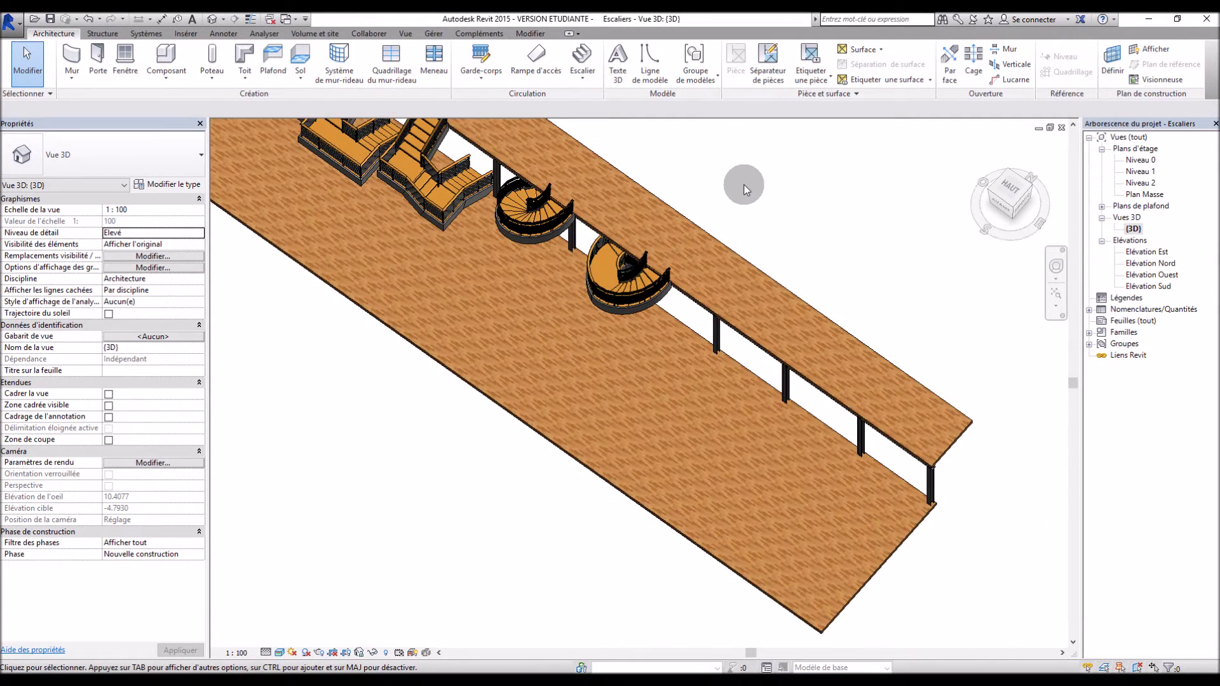
scroll(745, 189, "down", 1)
left_click(587, 80)
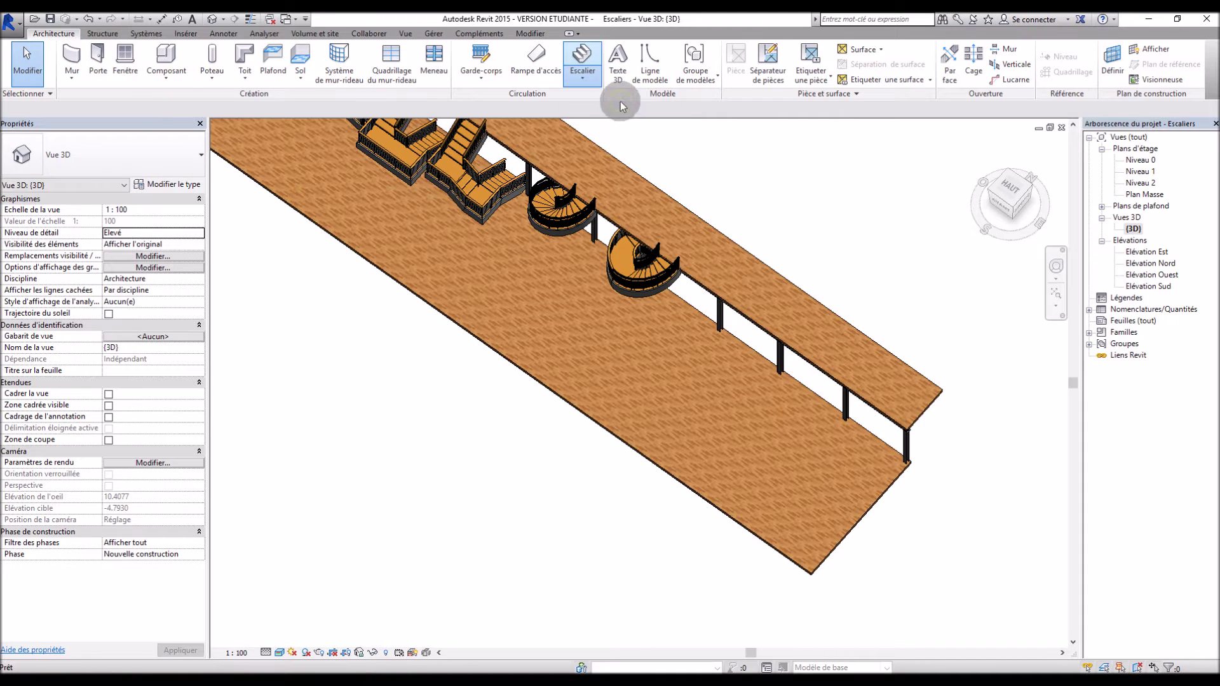
left_click(620, 102)
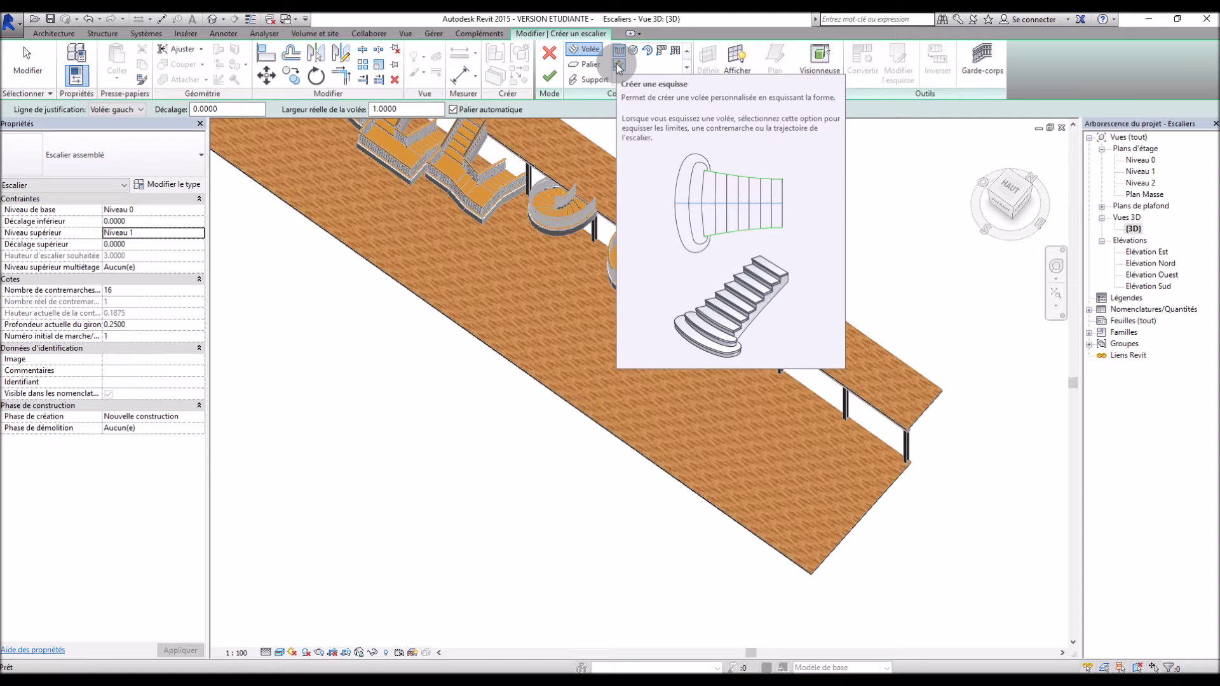
scroll(747, 181, "down", 2)
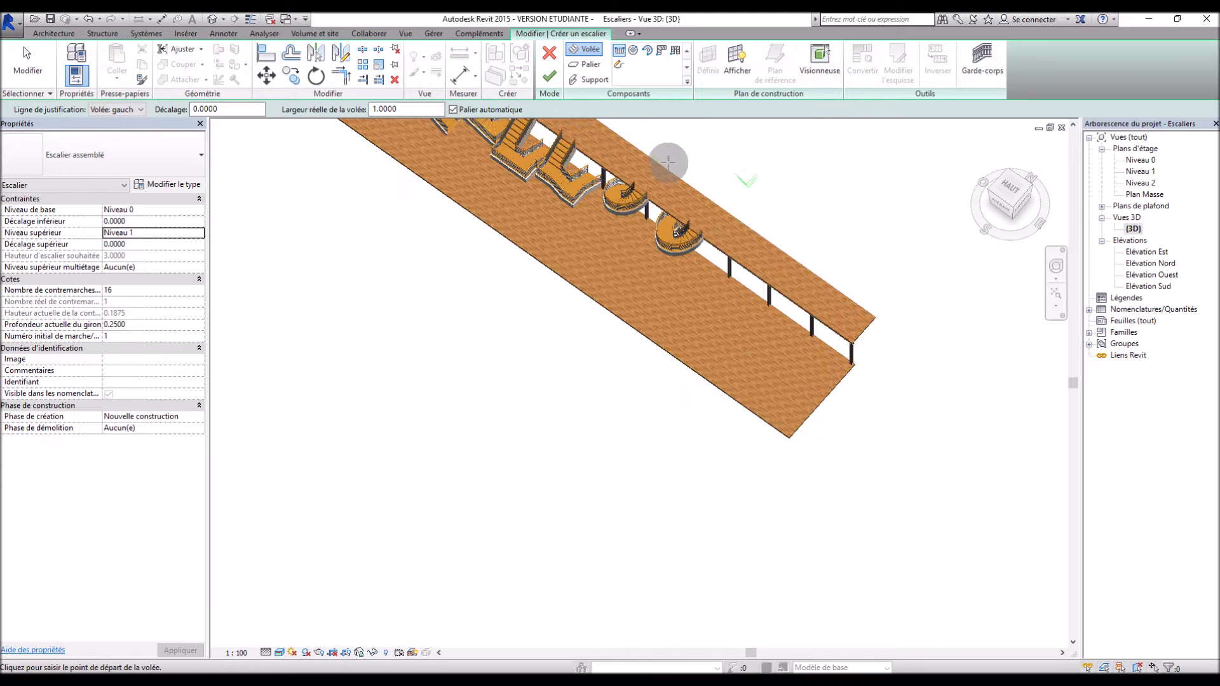
left_click(549, 55)
scroll(626, 322, "up", 3)
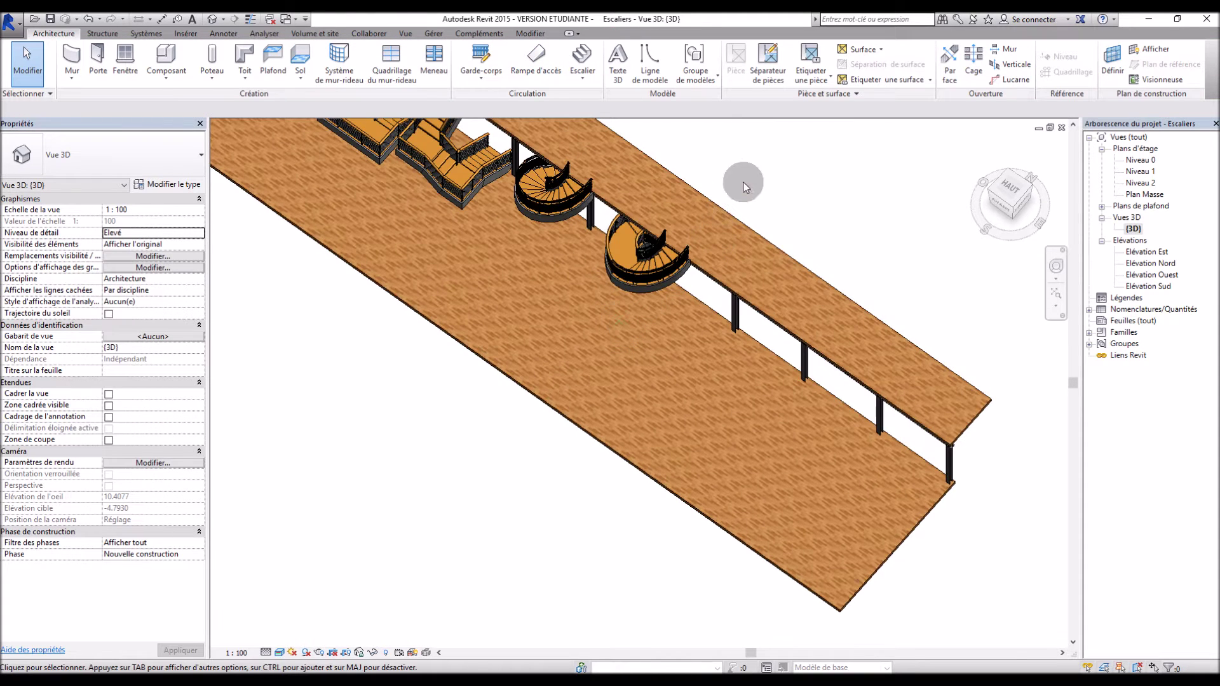
In the Niveau 0 plan, start a stair by sketch and draw a vertical straight run about 1.275 m long, right of the circular stair
double_click(1152, 162)
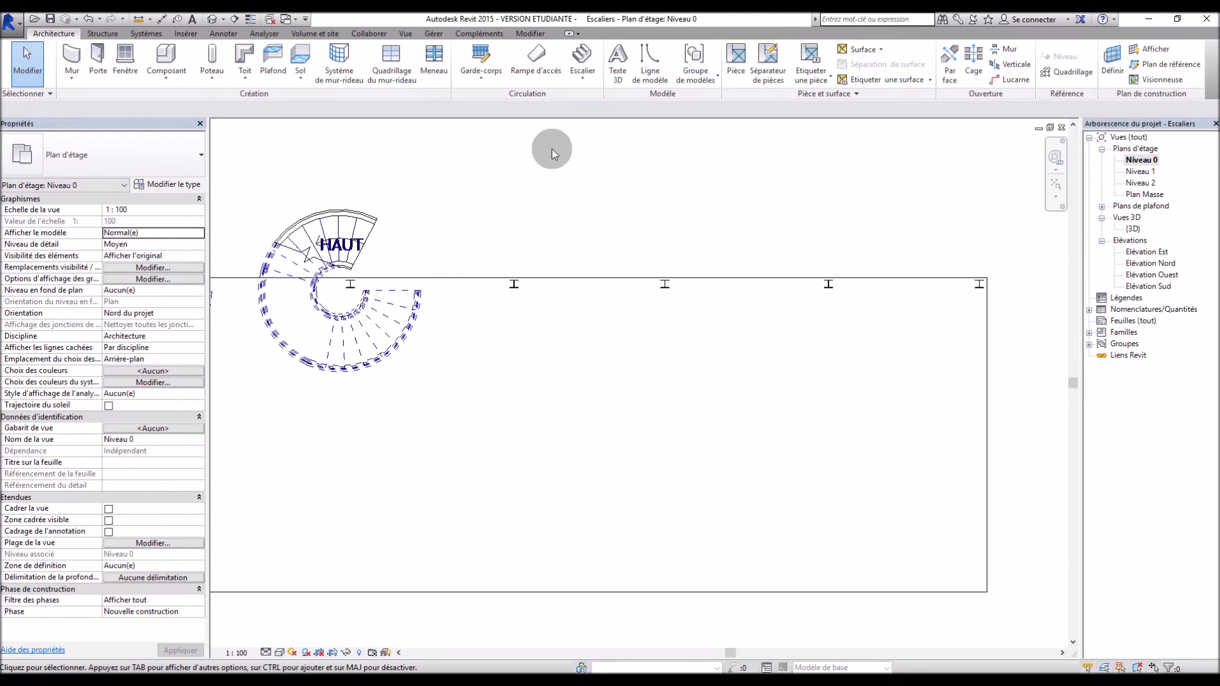
left_click(582, 75)
left_click(603, 129)
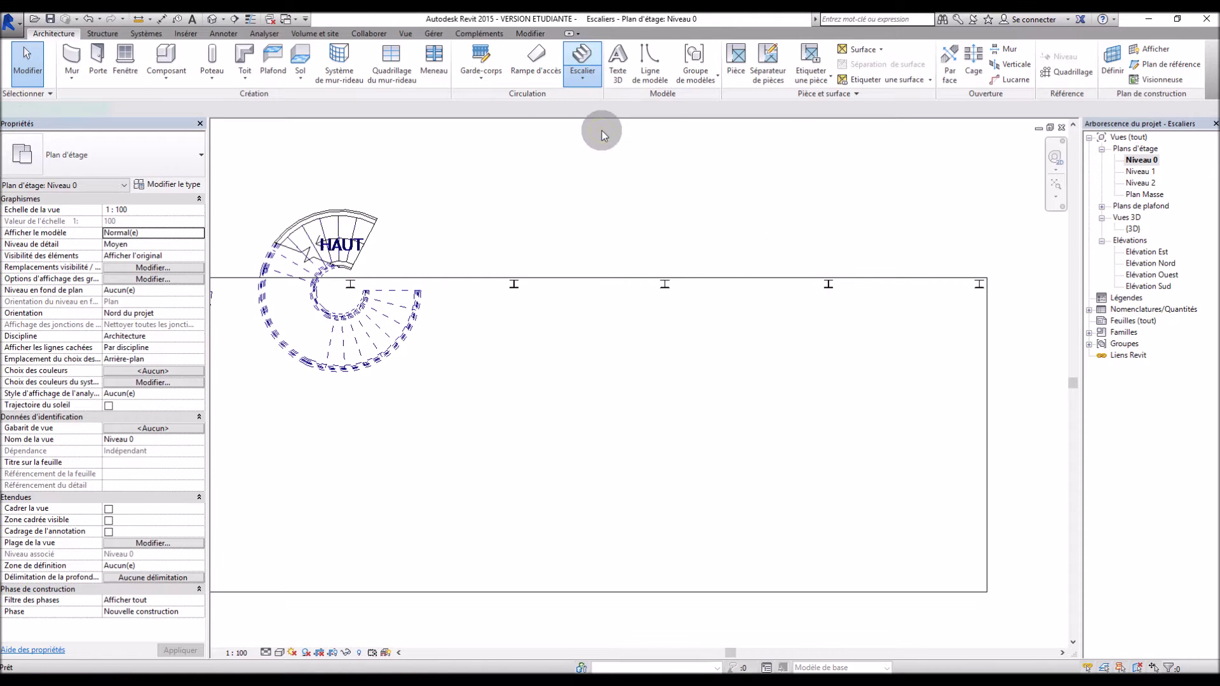
left_click(602, 532)
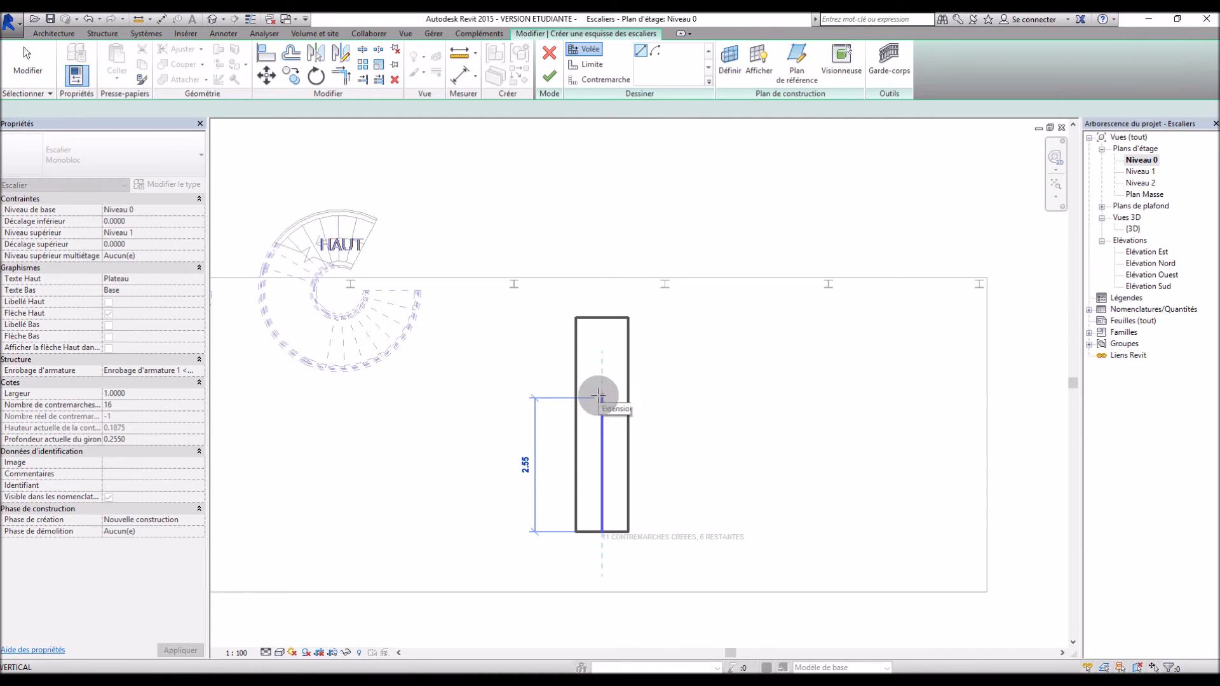
key("Escape")
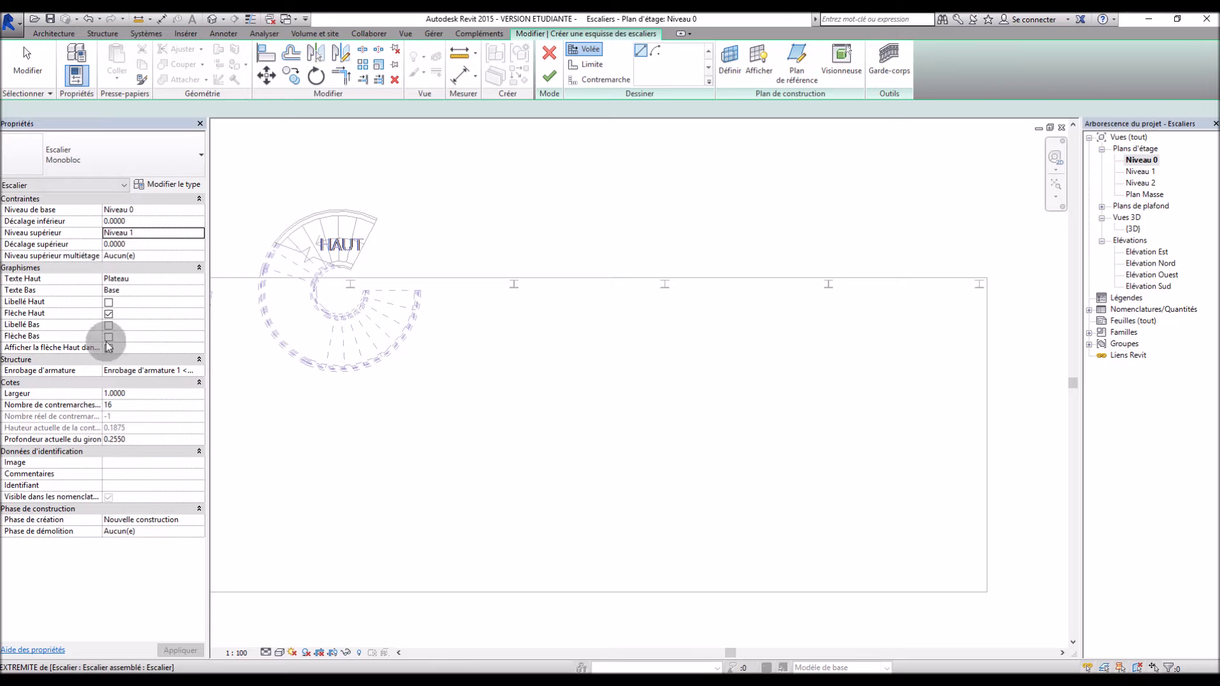
left_click(594, 64)
left_click(600, 81)
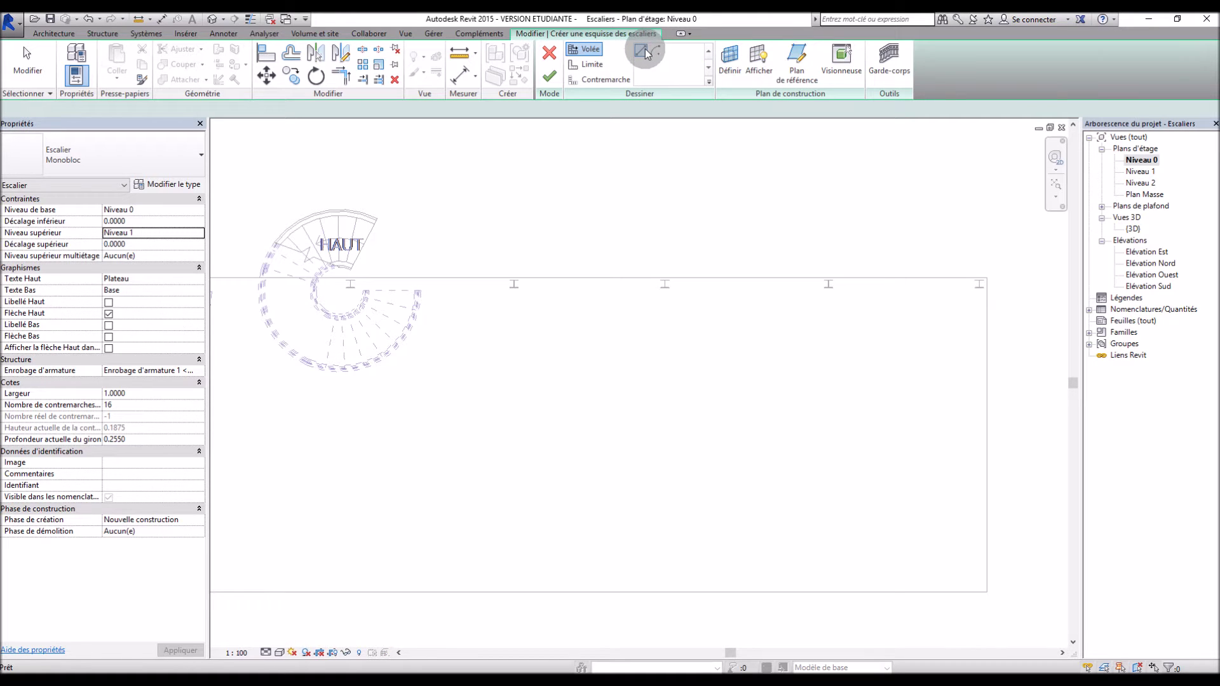
scroll(554, 532, "up", 1)
left_click(564, 526)
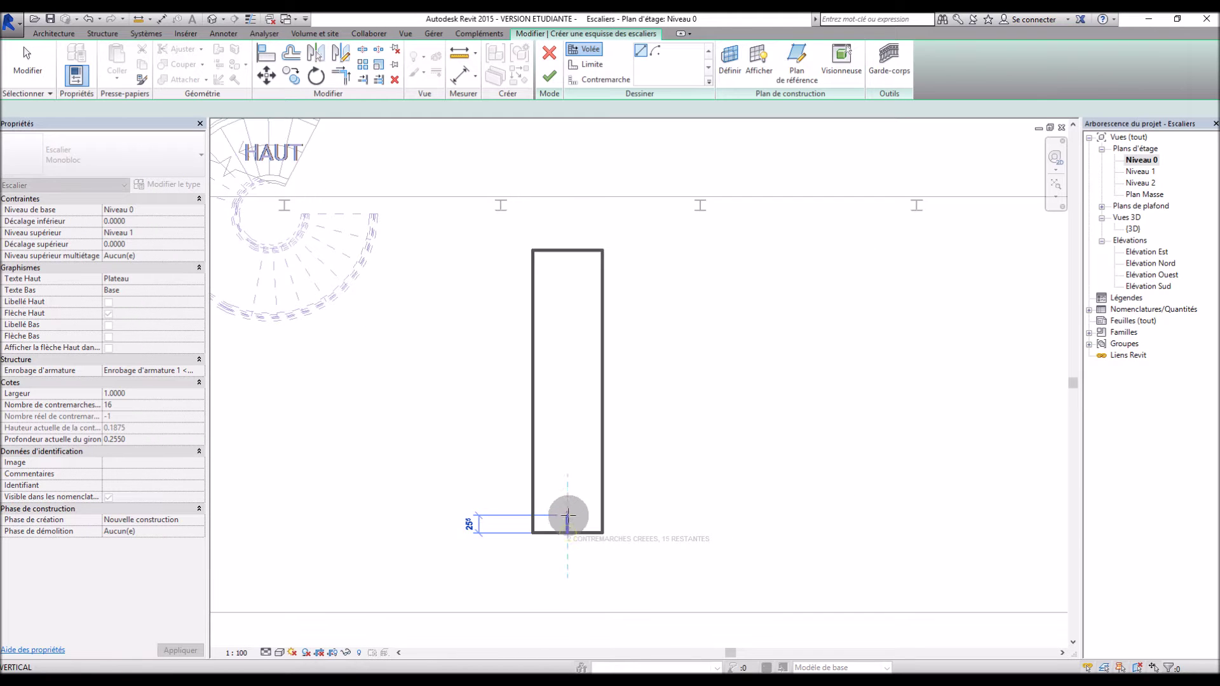
left_click(566, 449)
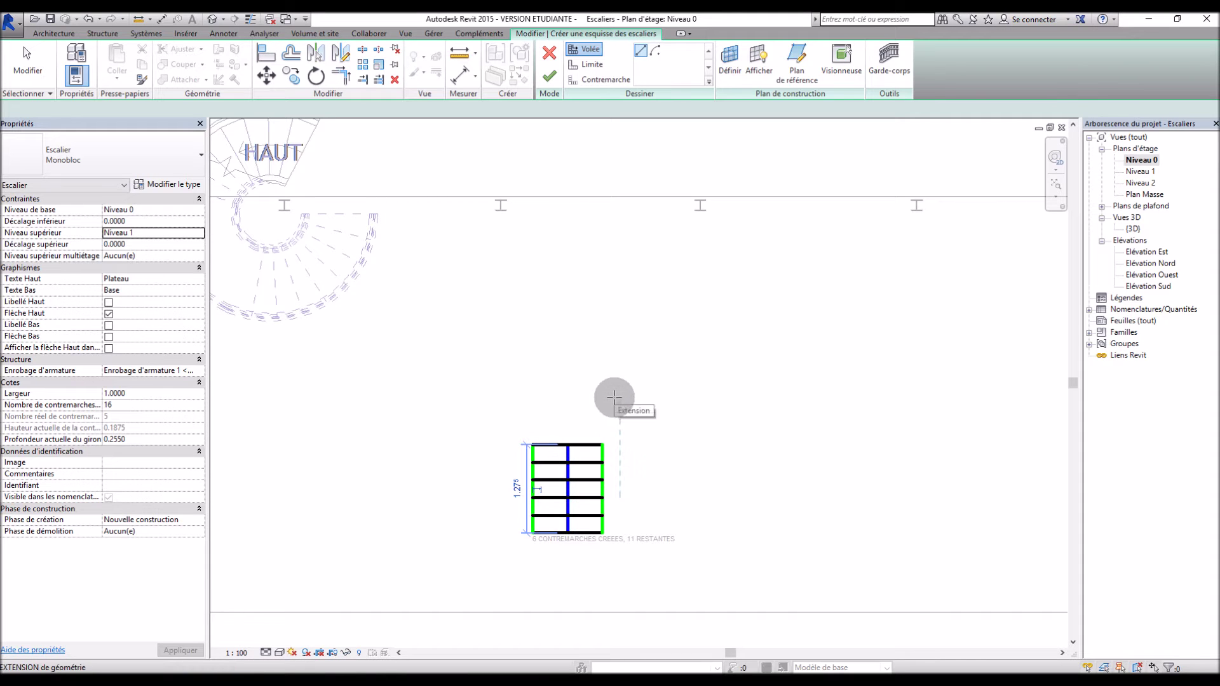
Continue the straight run with a centre-based arc run of about 1.885 m radius using all remaining risers, and finish the stair sketch
left_click(654, 57)
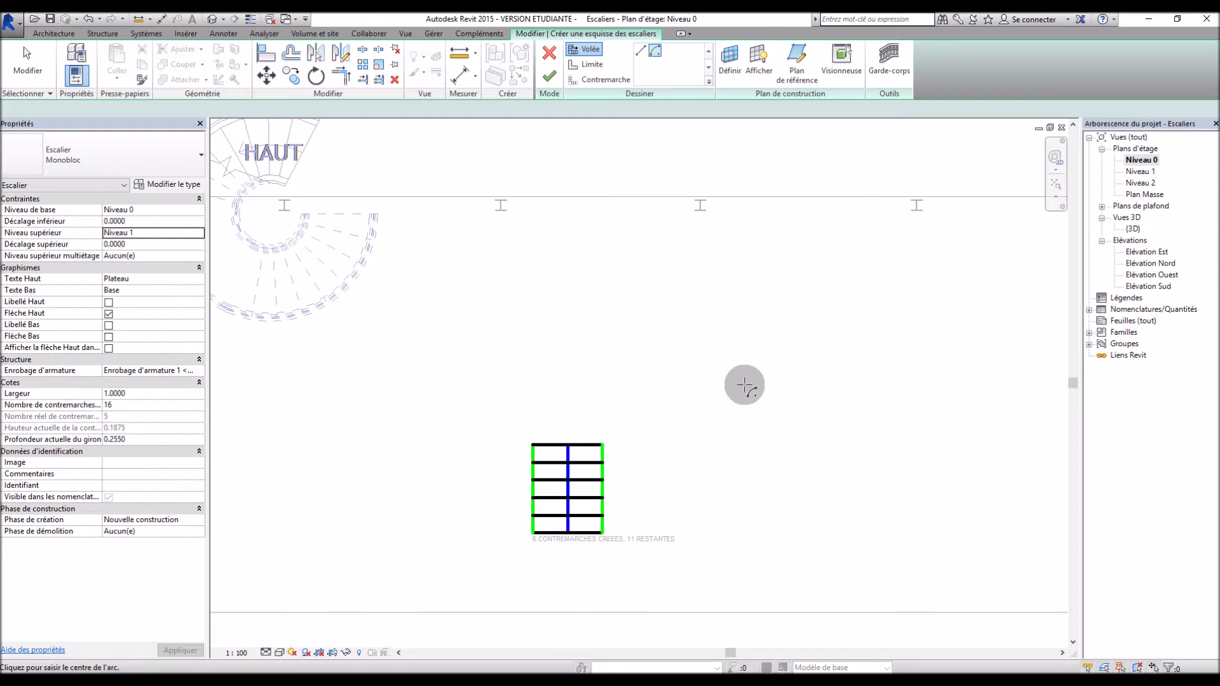
left_click(699, 445)
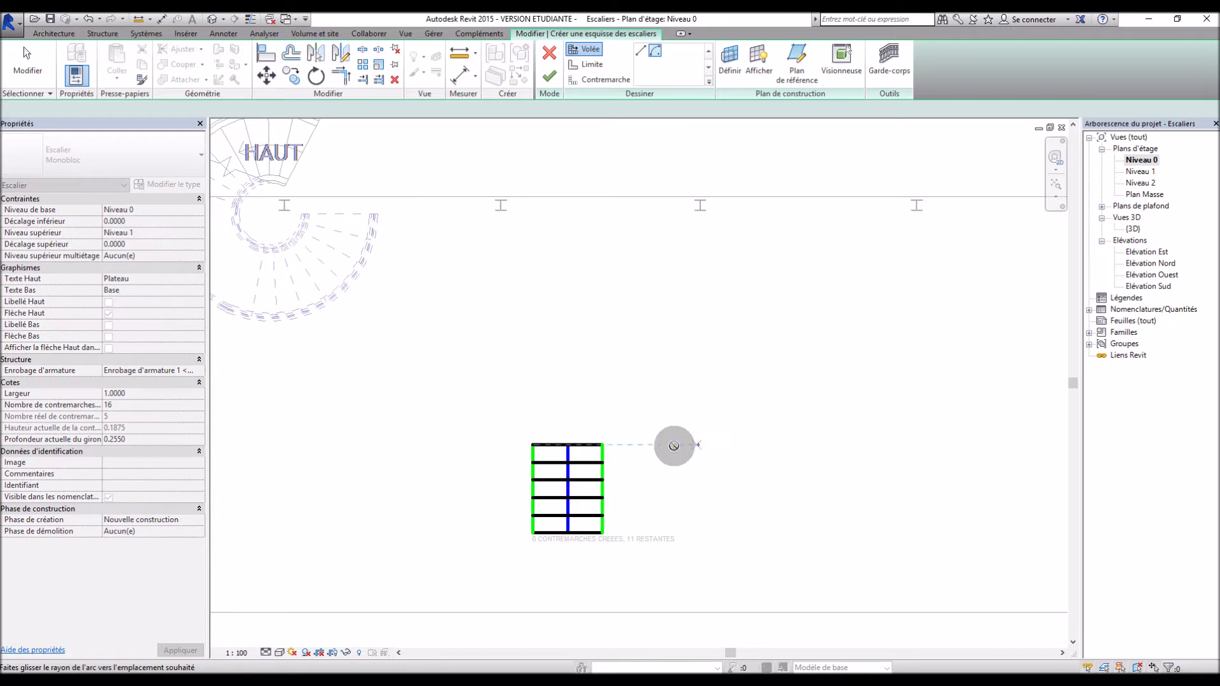
left_click(570, 437)
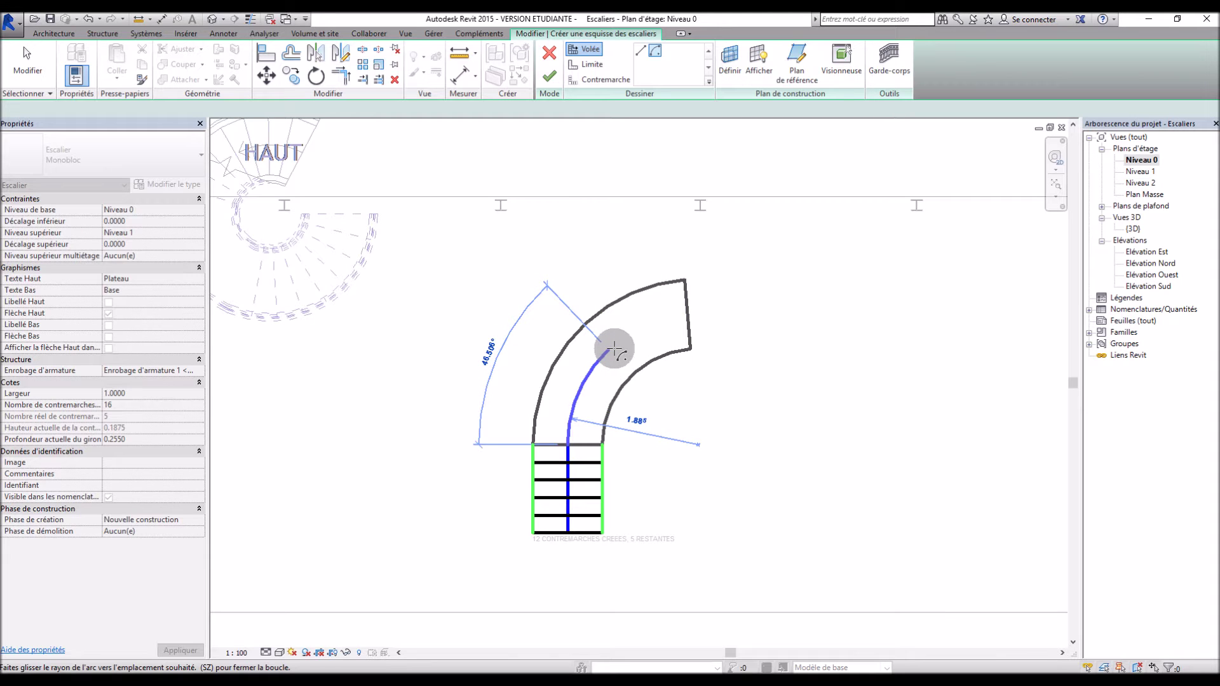
left_click(691, 316)
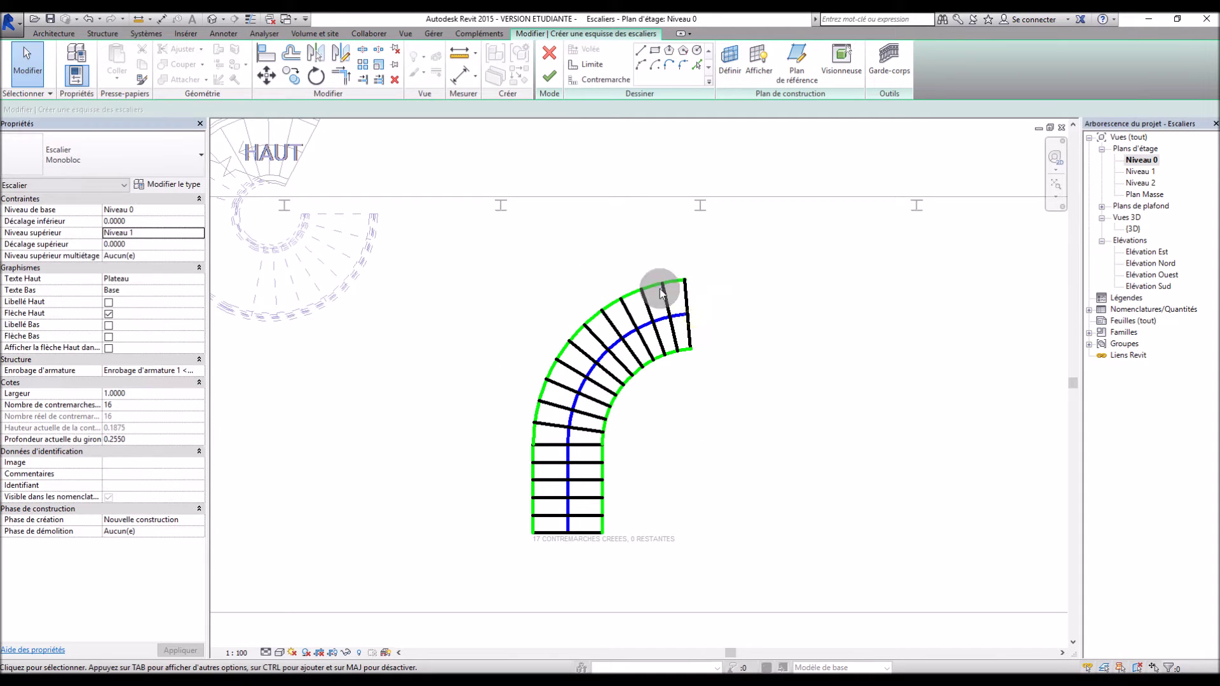
left_click(548, 80)
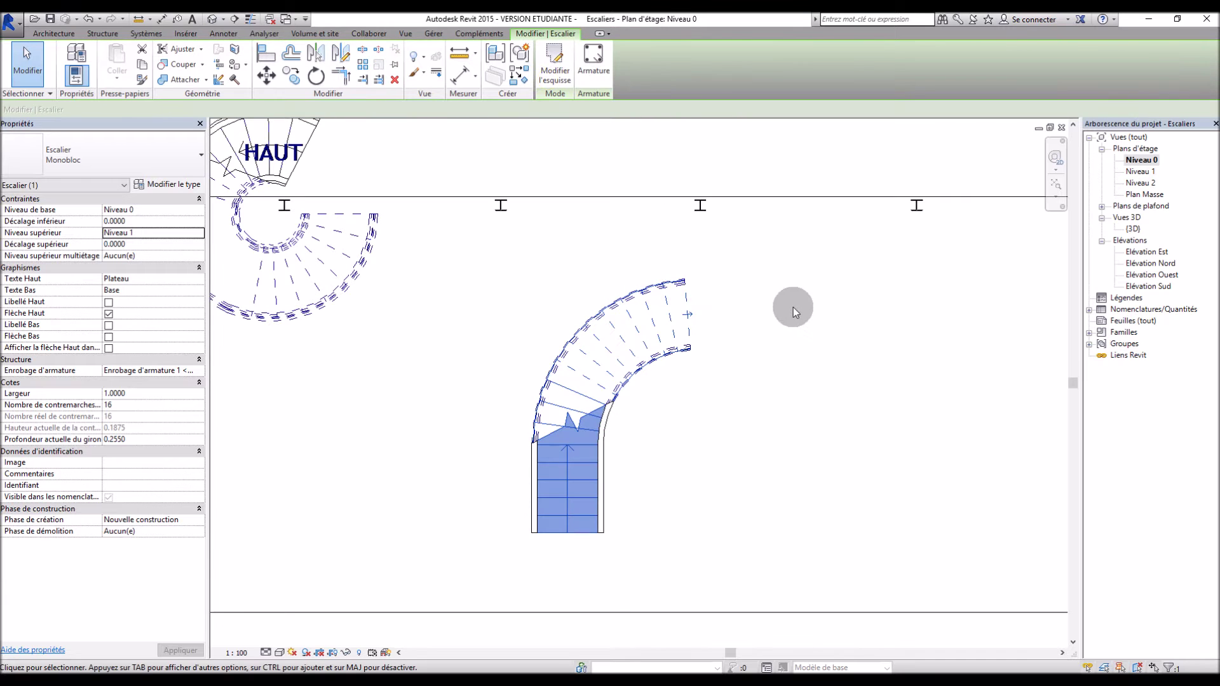
Inspect the sketched curved stair in the 3D view from a rotated viewpoint
double_click(1120, 232)
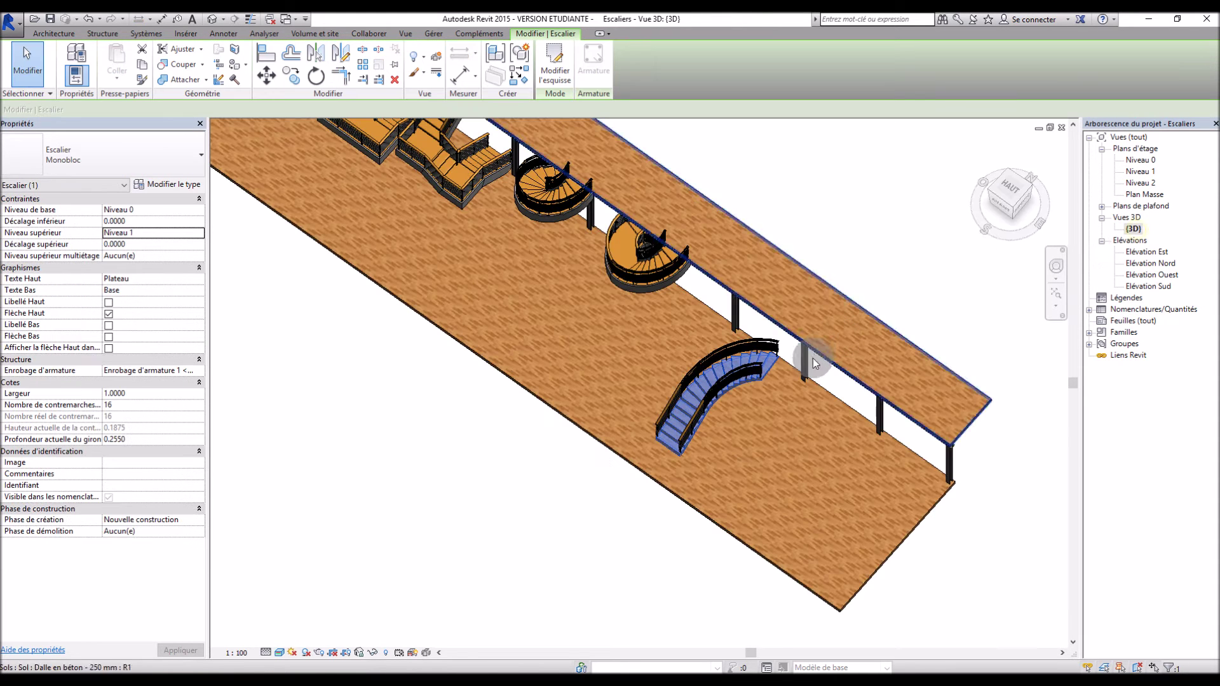
left_click(764, 379)
left_click(588, 486)
middle_click_drag(551, 499, 848, 274, "shift")
scroll(848, 273, "up", 3)
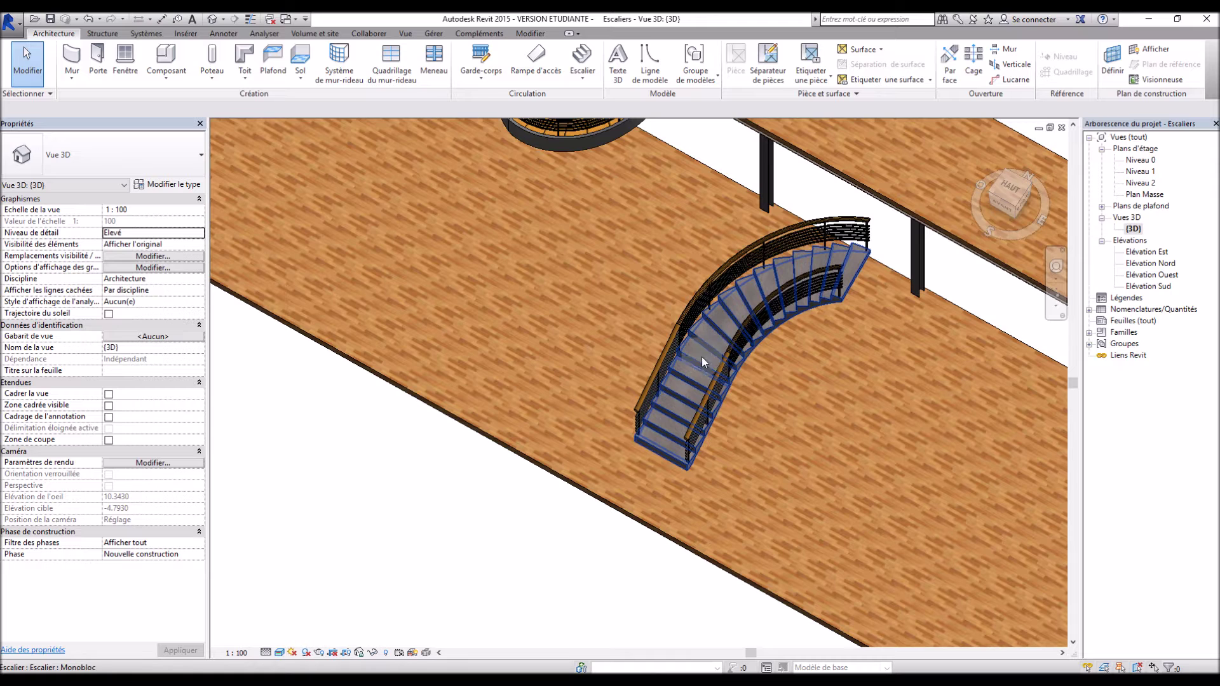
scroll(697, 345, "down", 4)
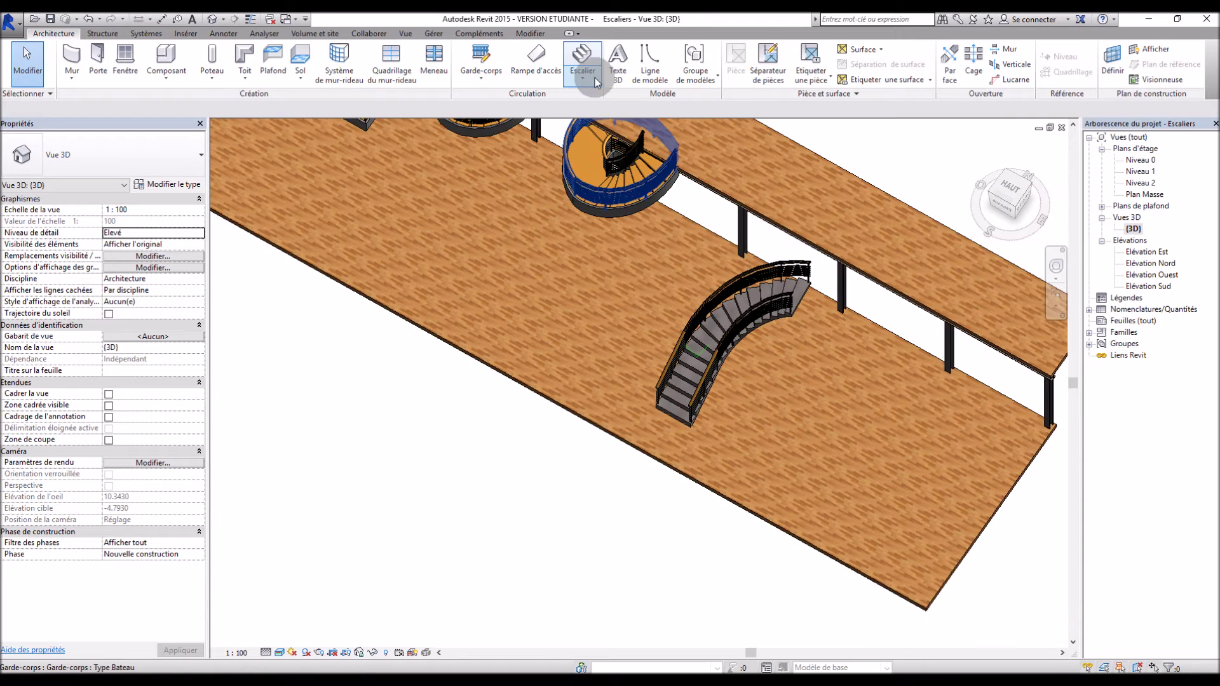
Return to the Niveau 0 plan and delete the sketched curved stair
double_click(1131, 159)
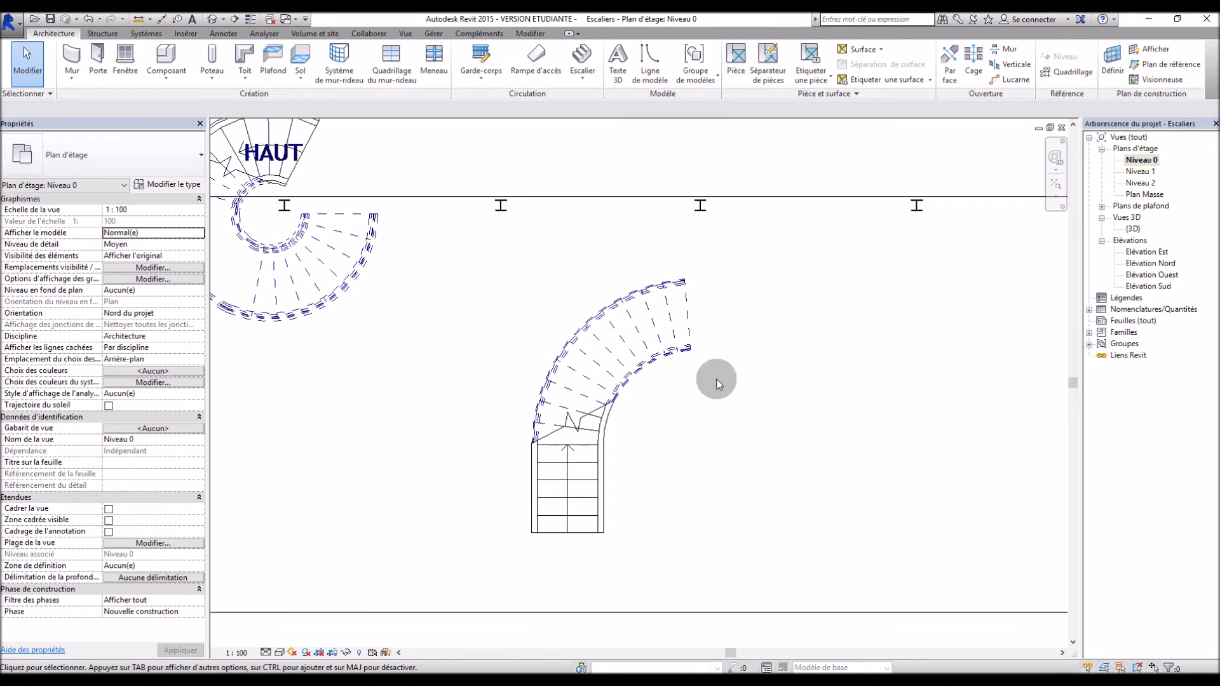
left_click(586, 468)
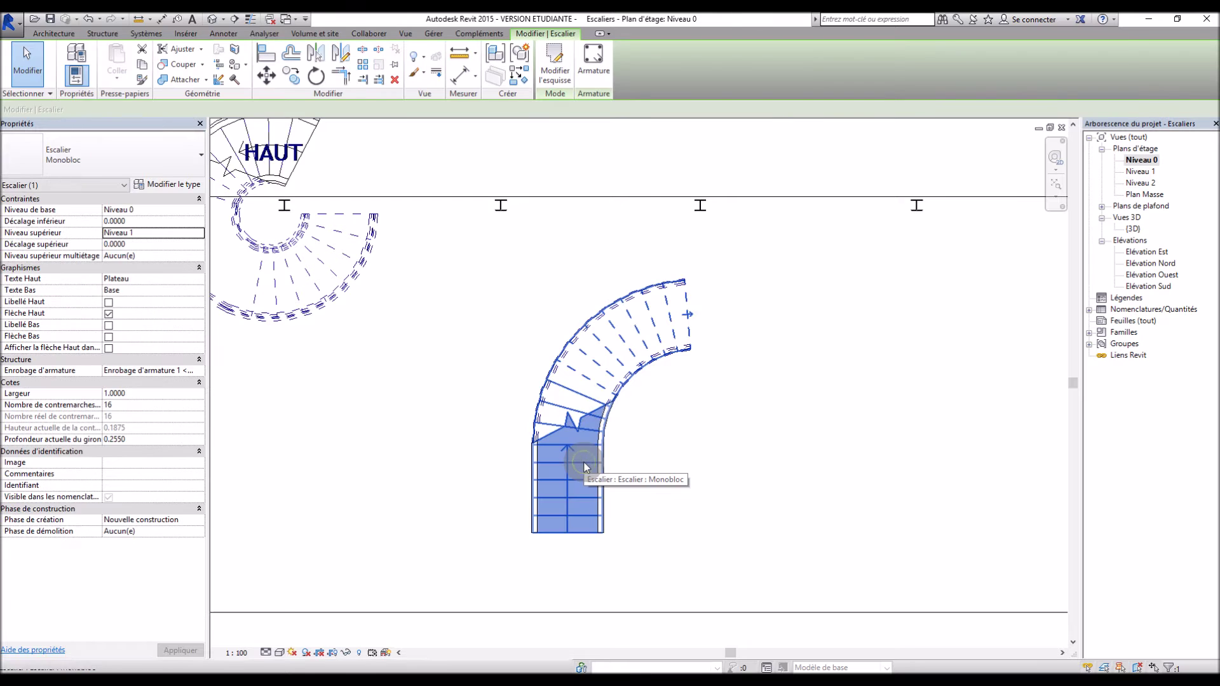
key("Delete")
Start a new stair by sketch and draw a vertical straight run about 1.02 m long in the empty floor area
left_click(582, 75)
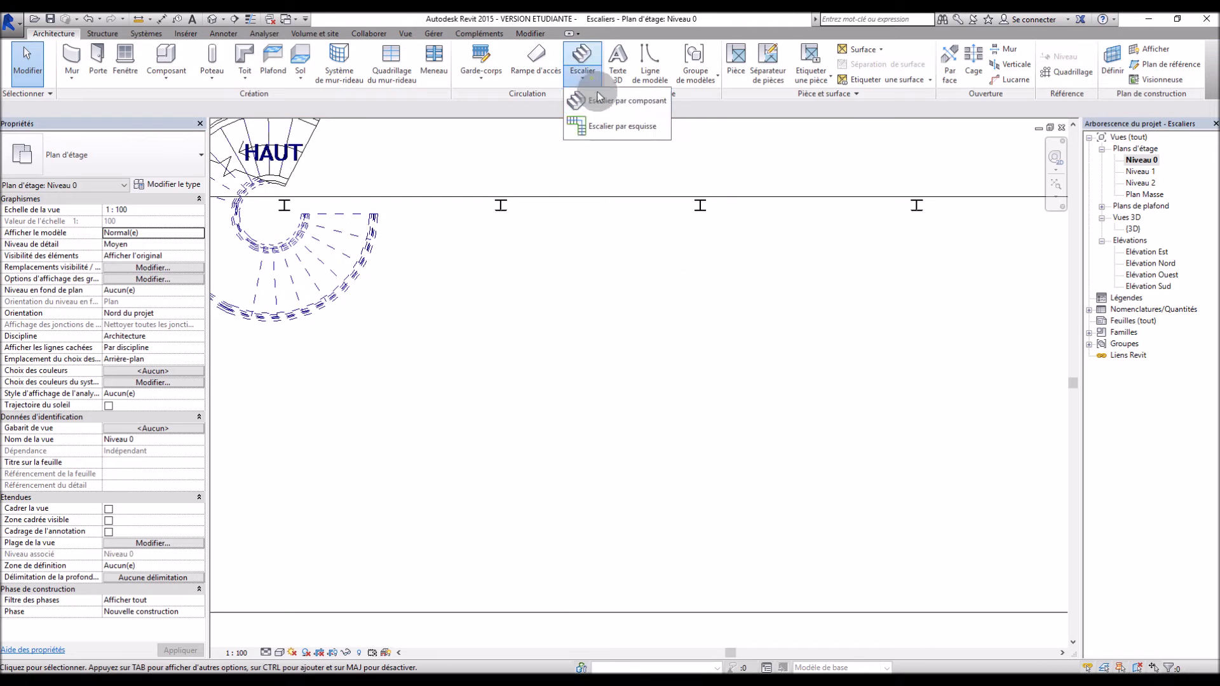
left_click(607, 126)
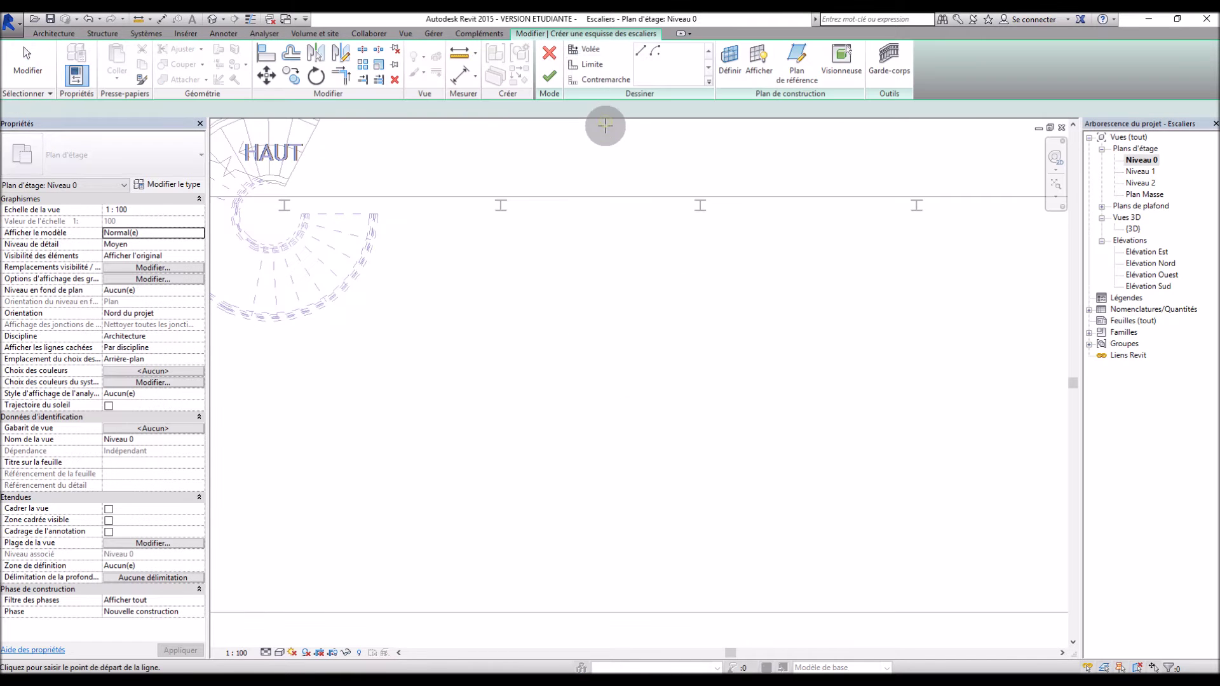
left_click(597, 532)
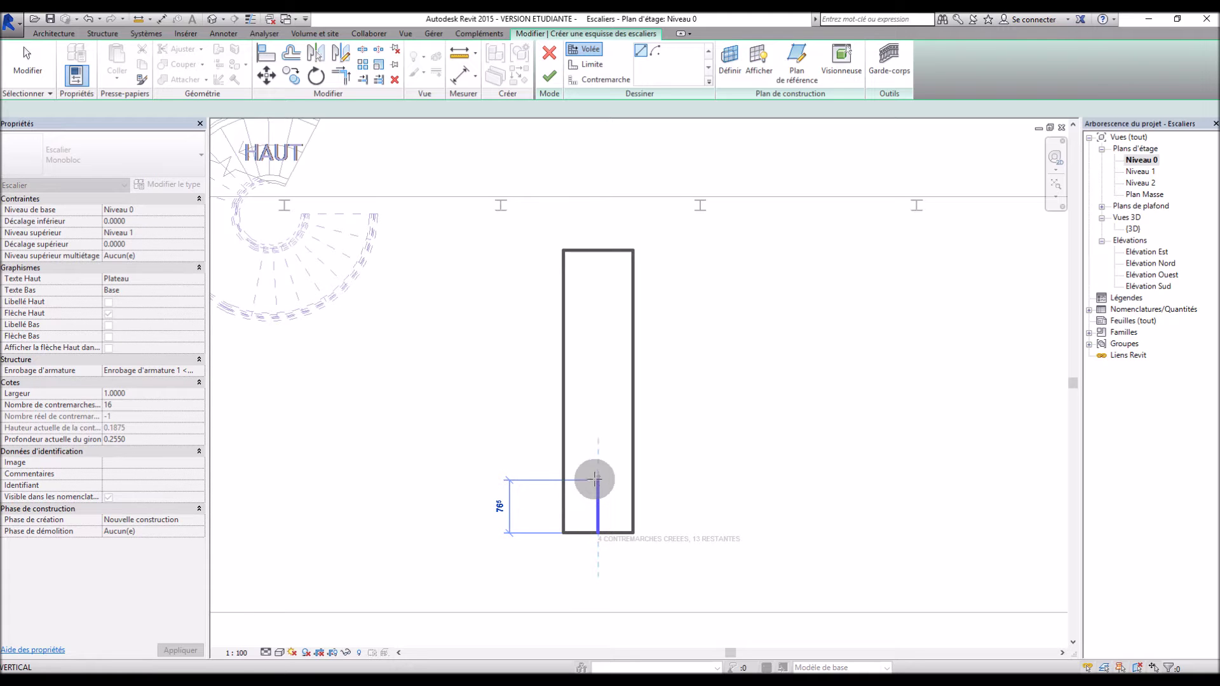
left_click(595, 462)
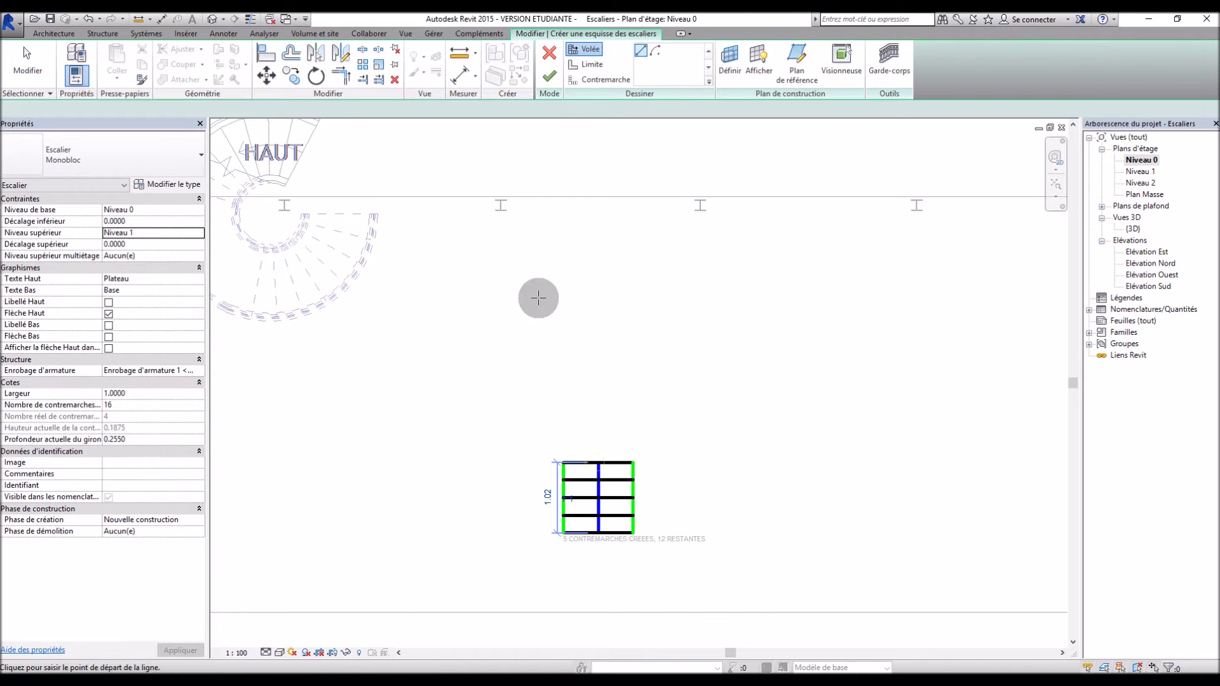
Draw a boundary arc bulging outward from the left upper corner of the run, spanning about 2.29 m vertically
left_click(583, 64)
scroll(577, 504, "up", 2)
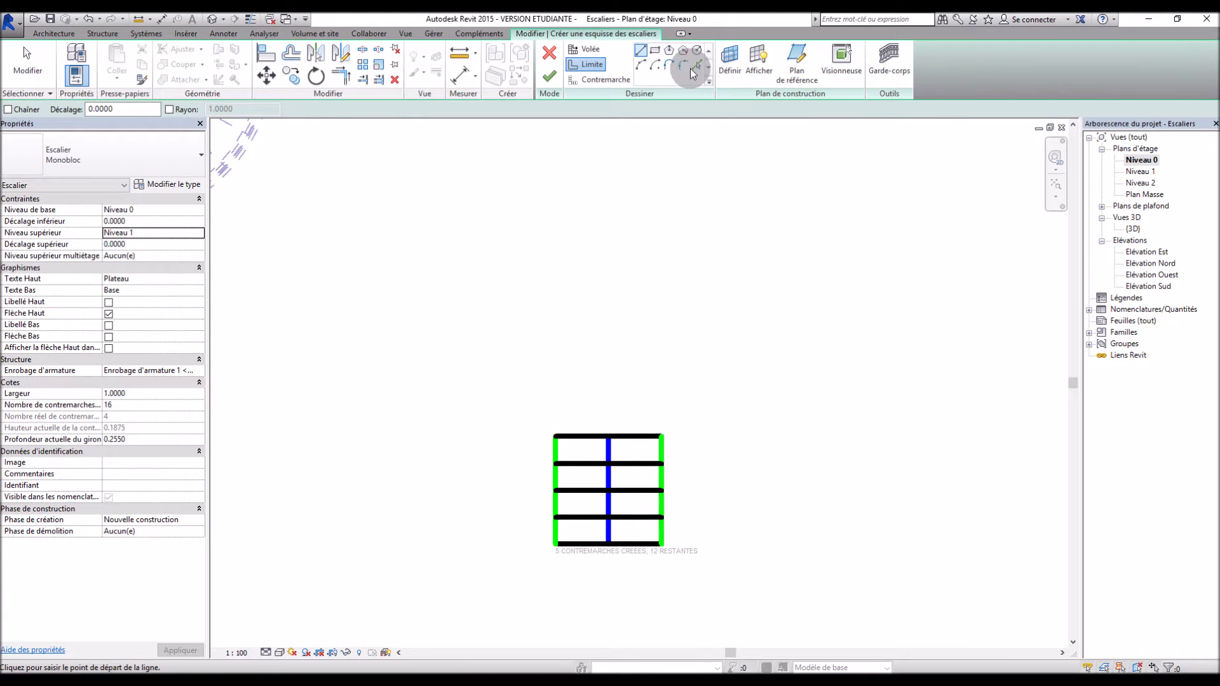
left_click(638, 66)
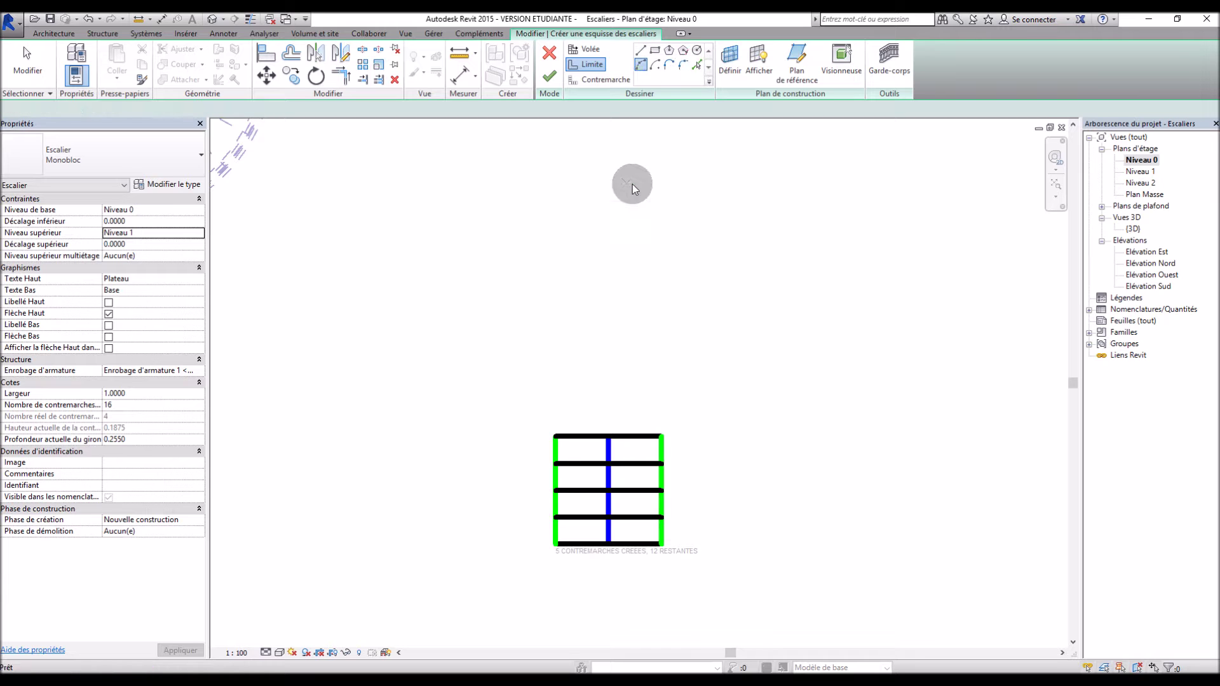
left_click(550, 439)
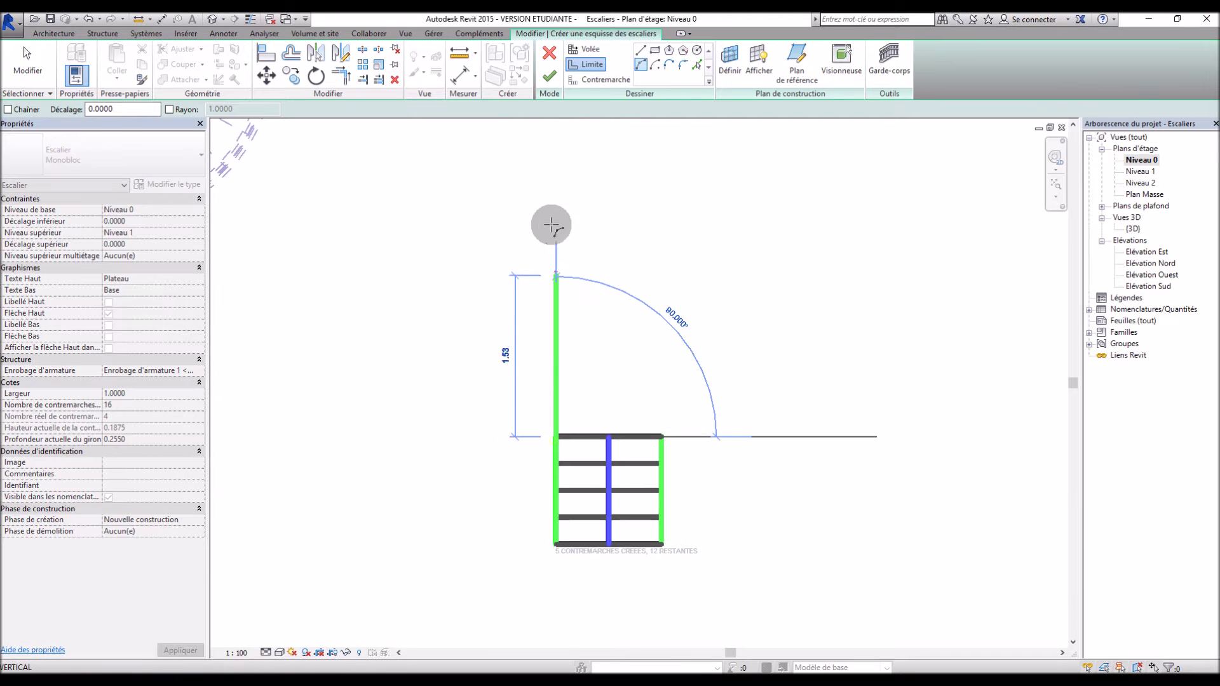
left_click(553, 191)
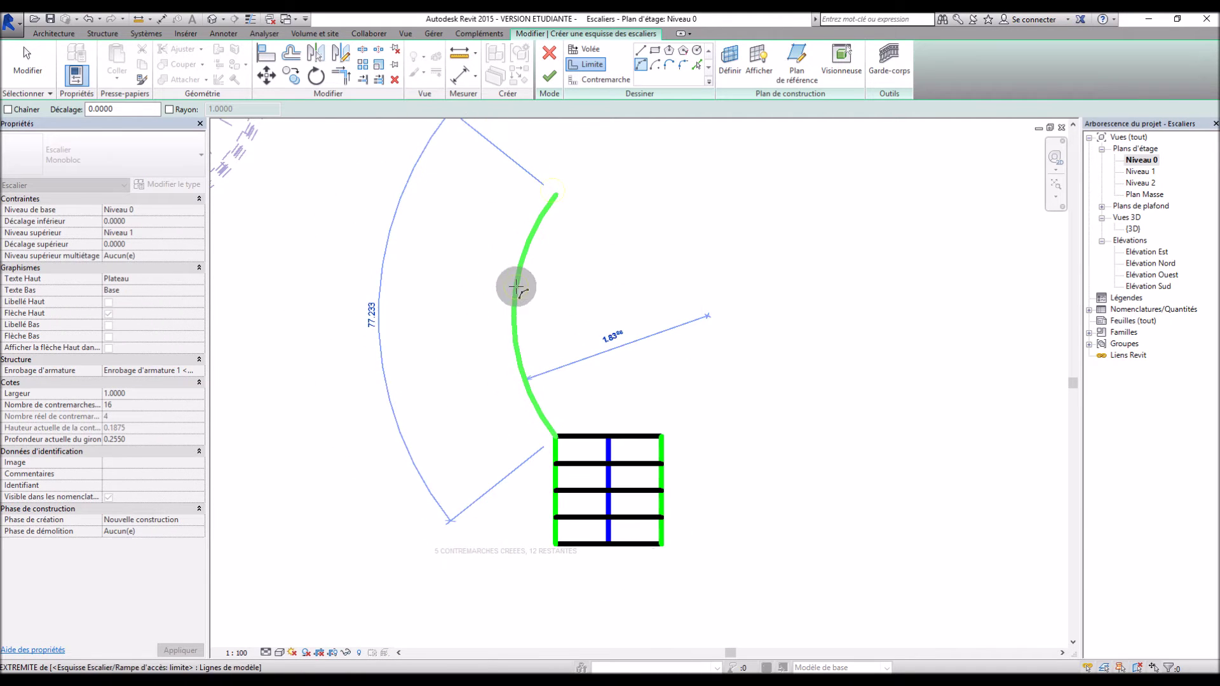
left_click(510, 289)
Draw the mirrored boundary arc from the run's right upper corner, with a radius of about 1.73 m
left_click(669, 432)
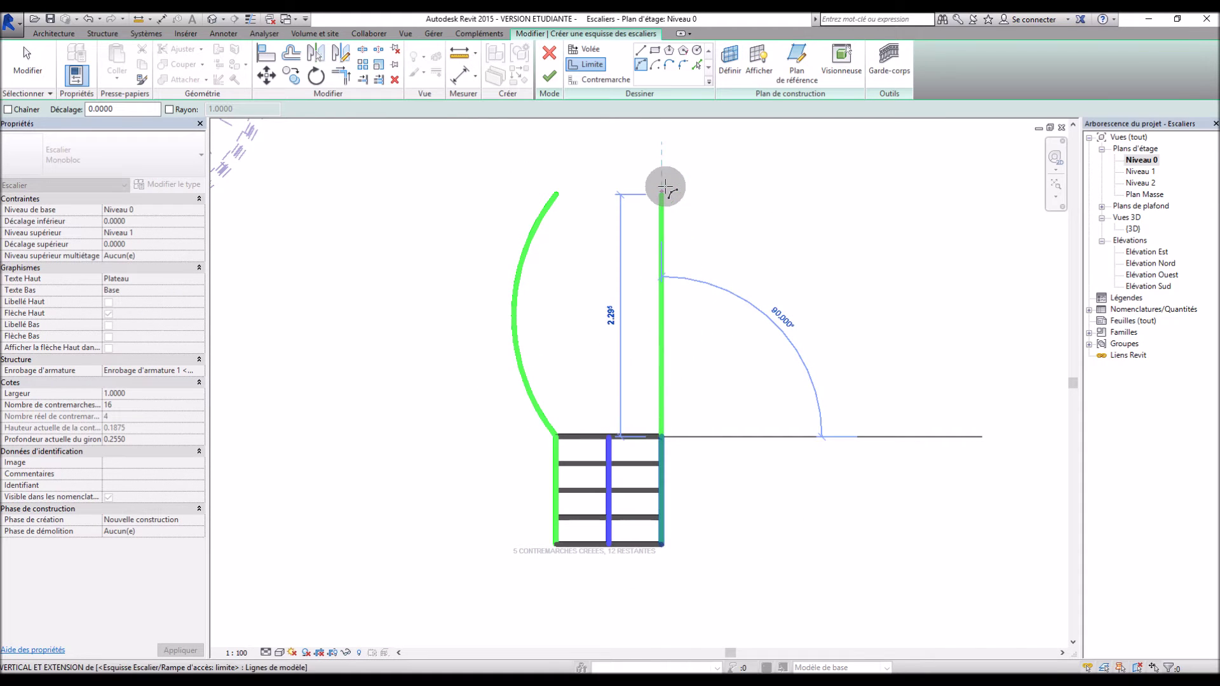
left_click(662, 195)
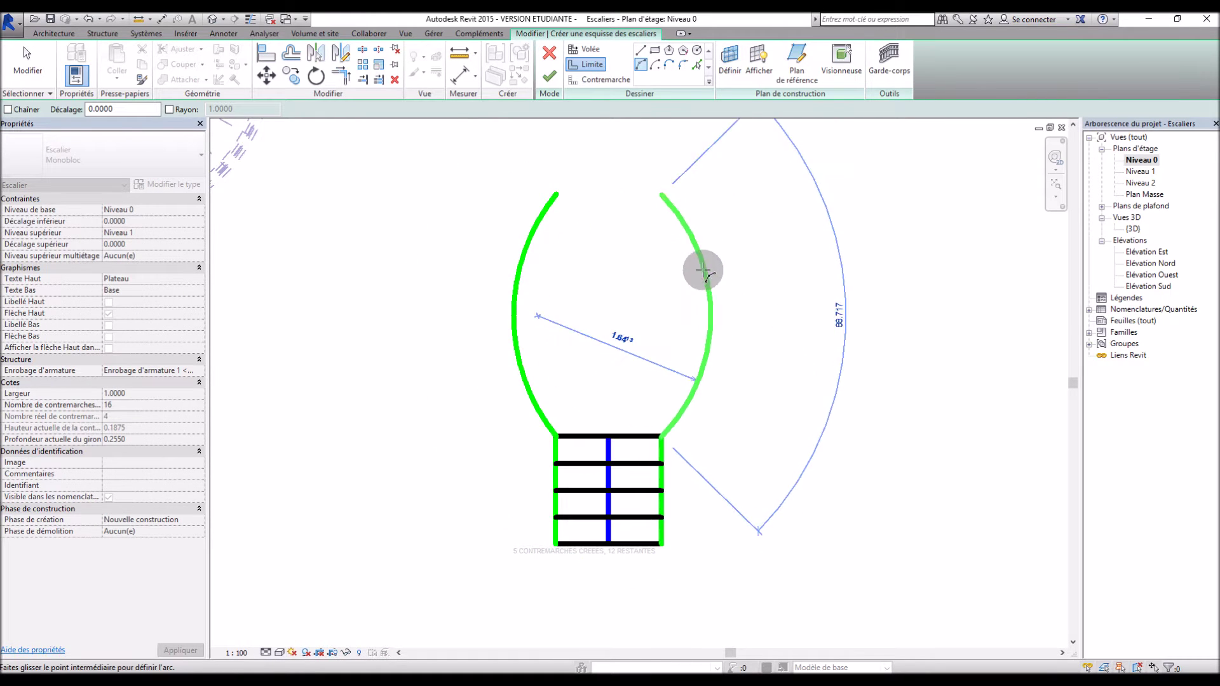
left_click(707, 310)
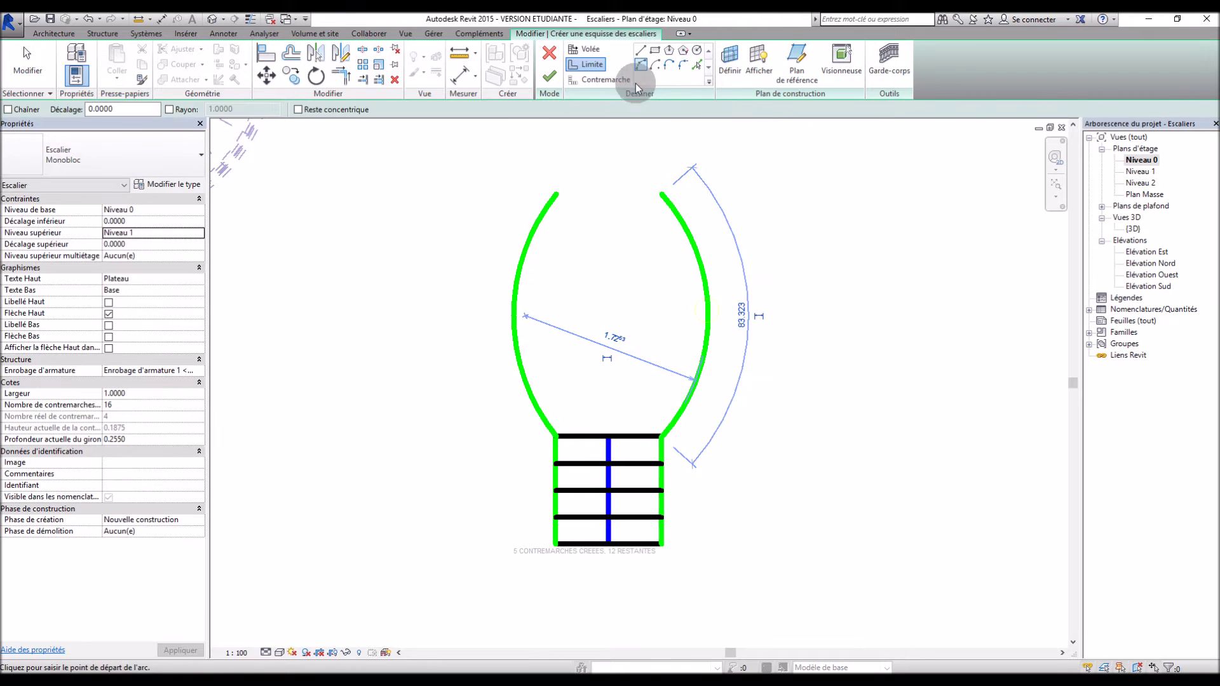
Draw six horizontal riser lines between the two boundary arcs, the last one joining the arcs' upper ends
left_click(591, 79)
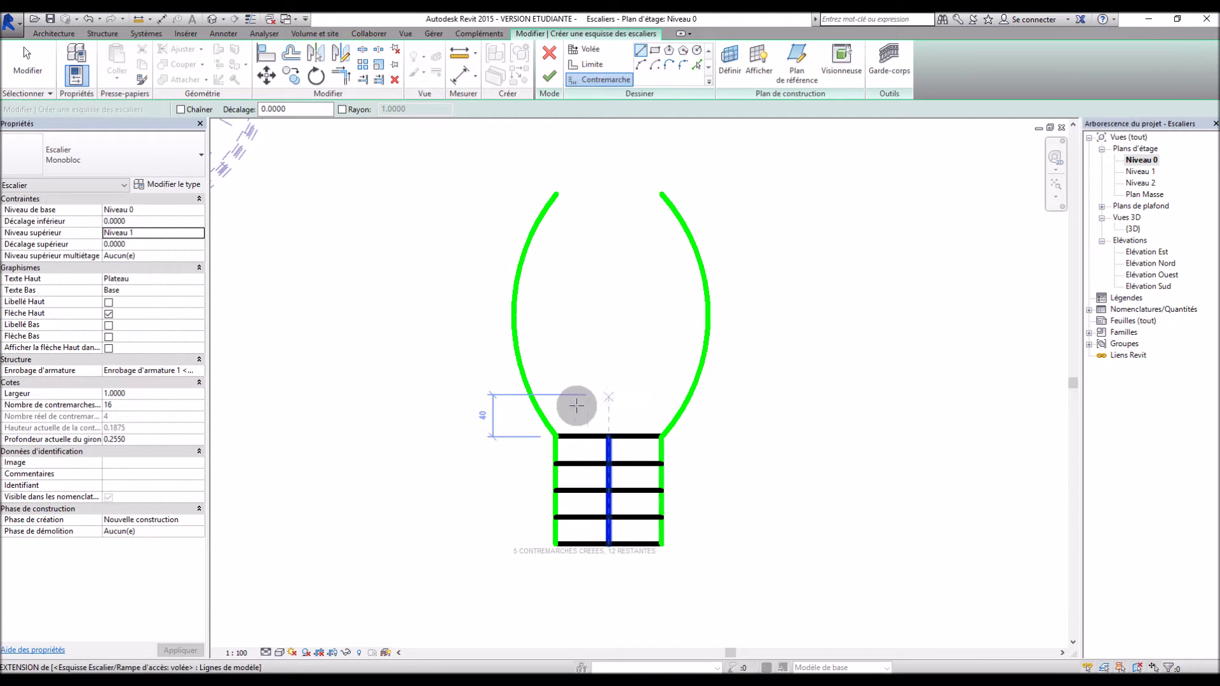
left_click(537, 404)
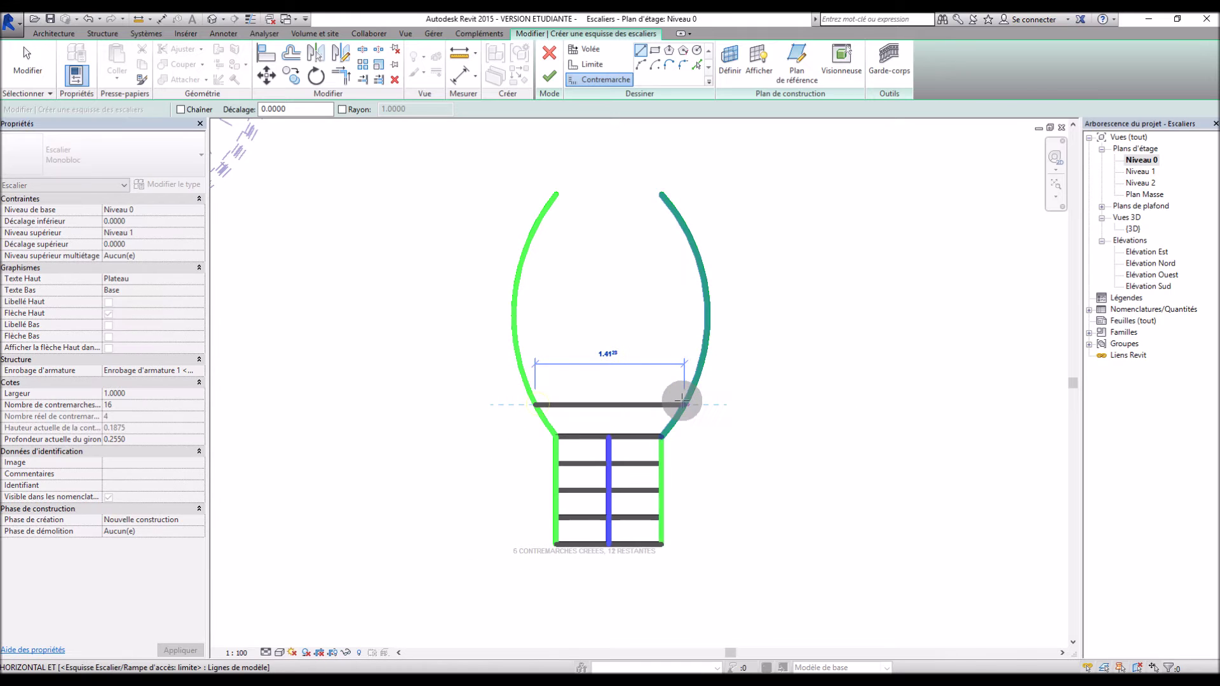
left_click(680, 403)
left_click(520, 360)
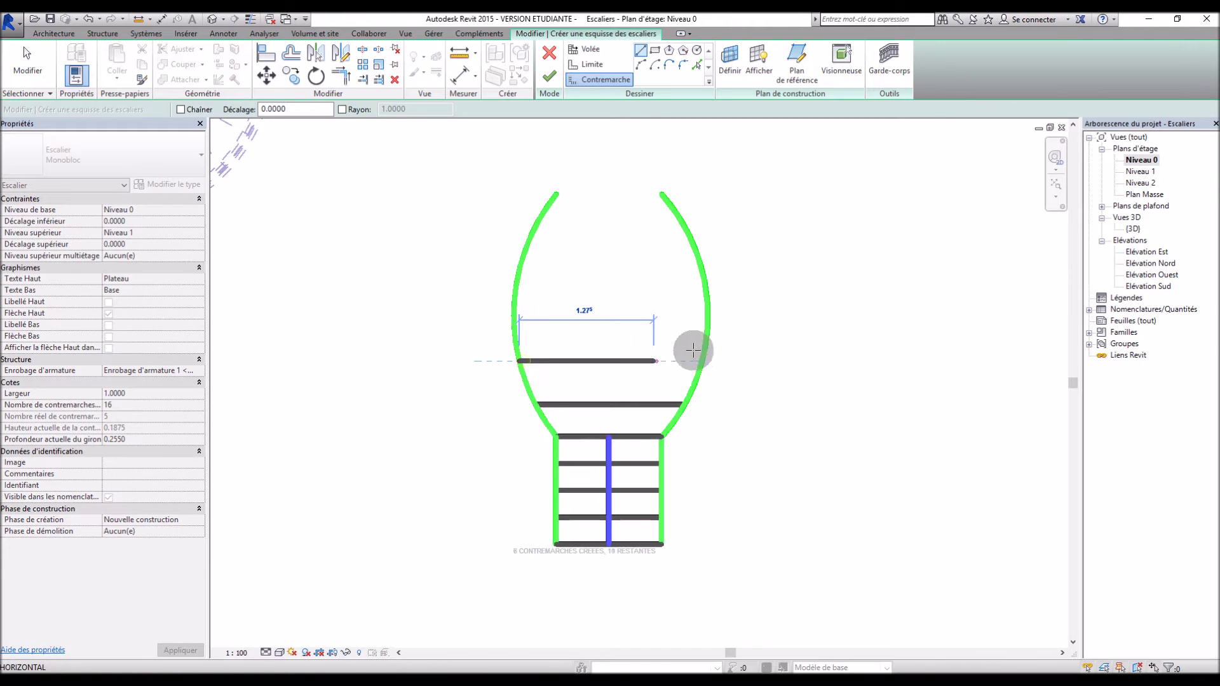
left_click(702, 361)
left_click(516, 316)
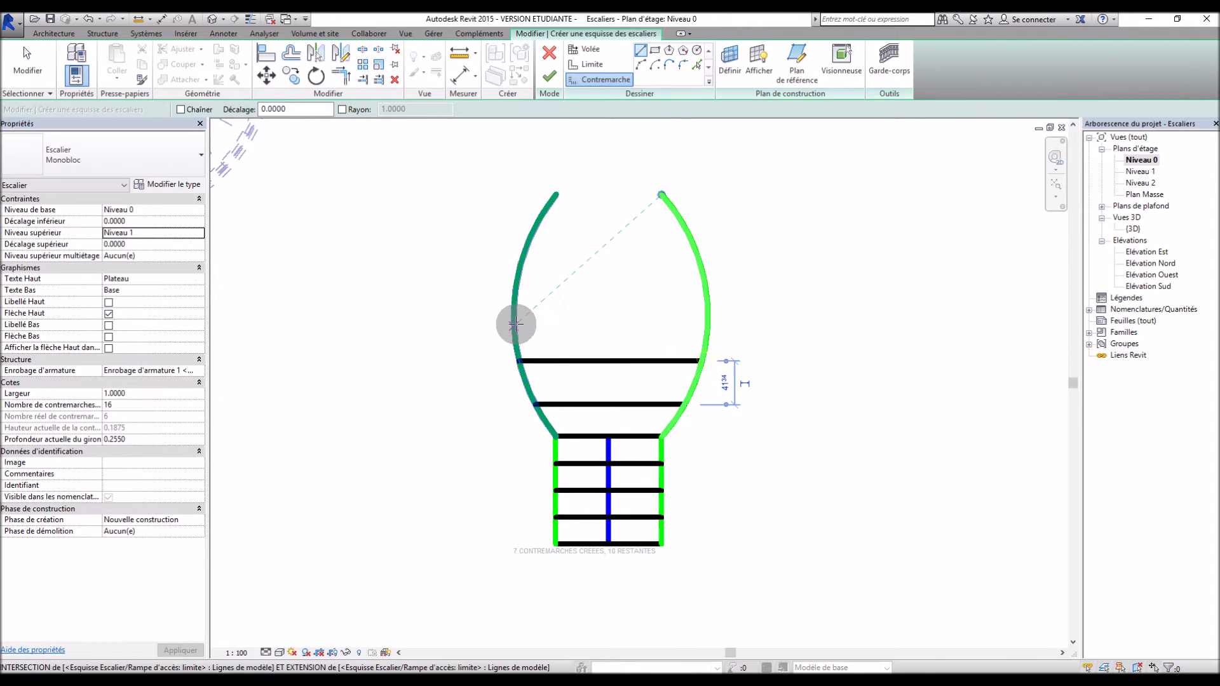
left_click(704, 316)
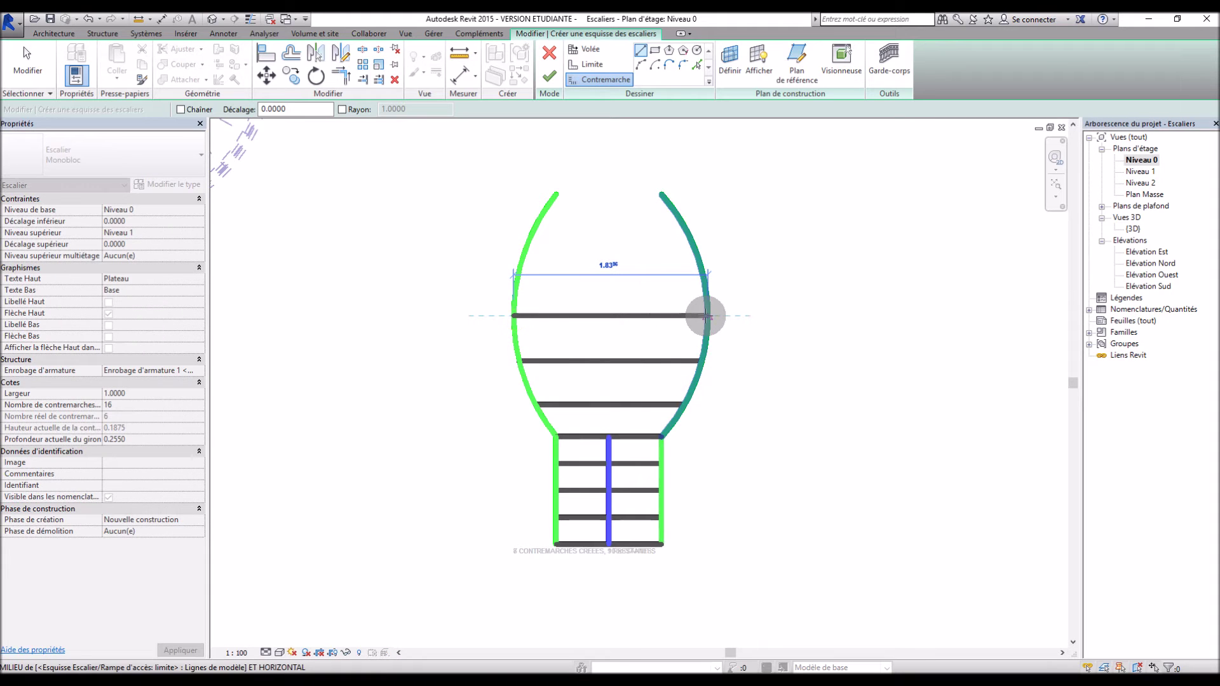
left_click(518, 271)
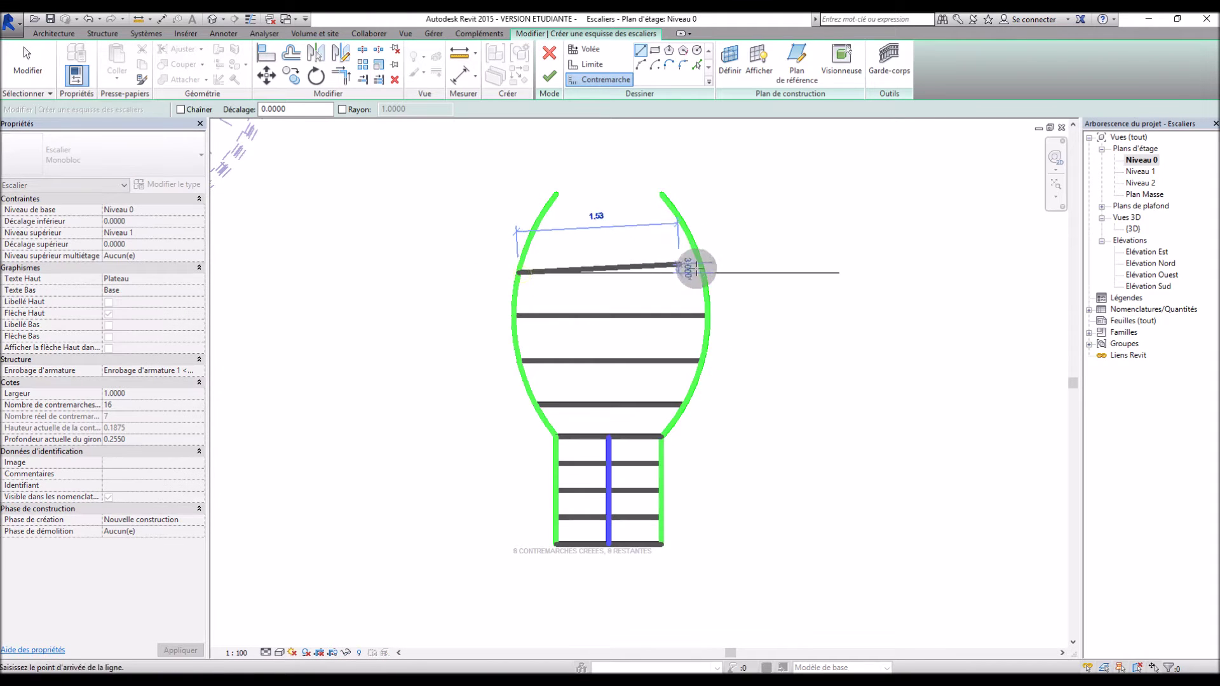
left_click(699, 272)
left_click(530, 237)
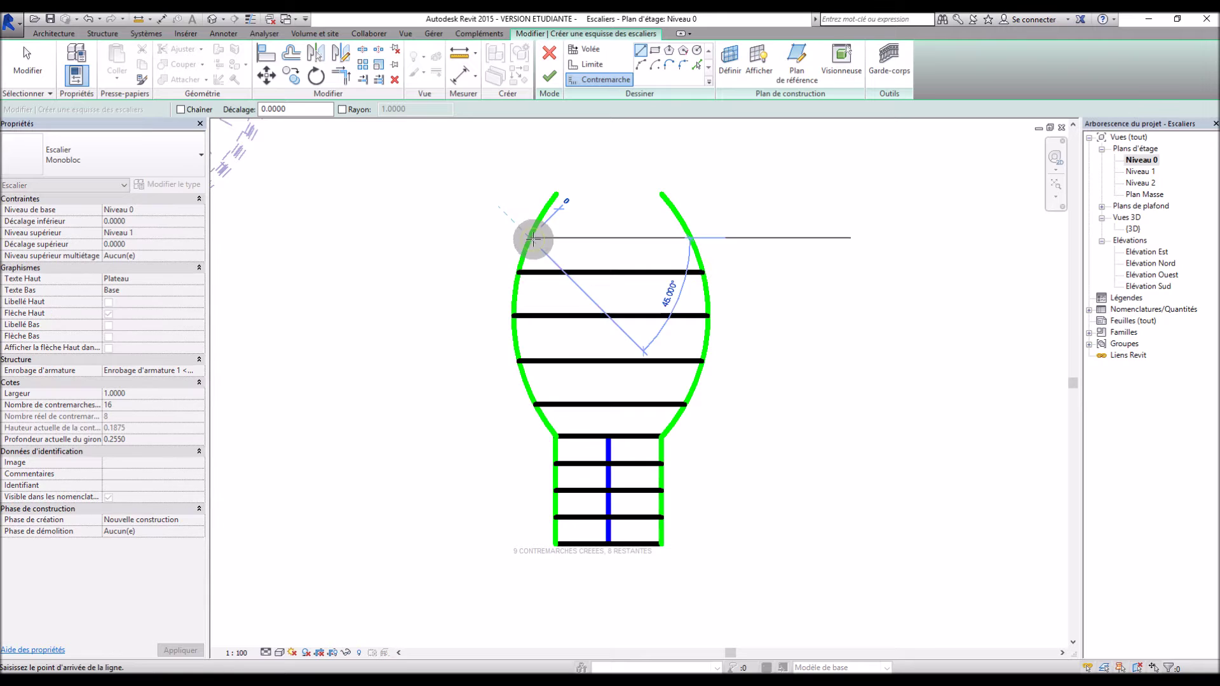
left_click(686, 237)
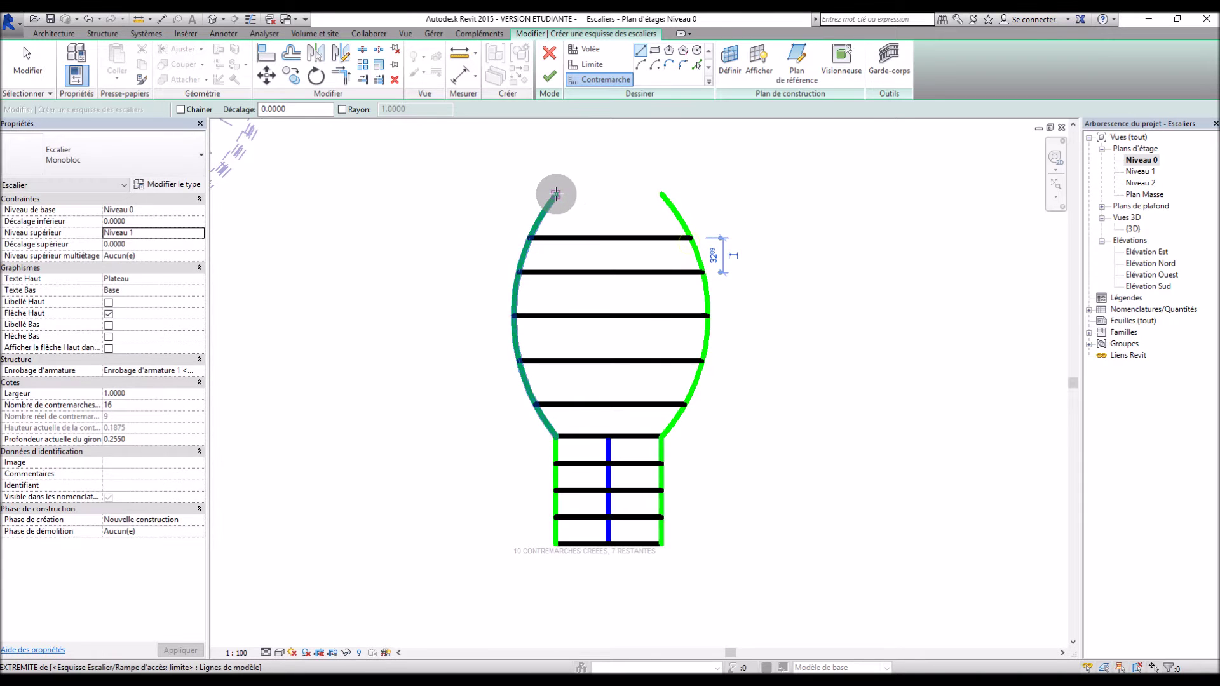
left_click(555, 194)
left_click(661, 194)
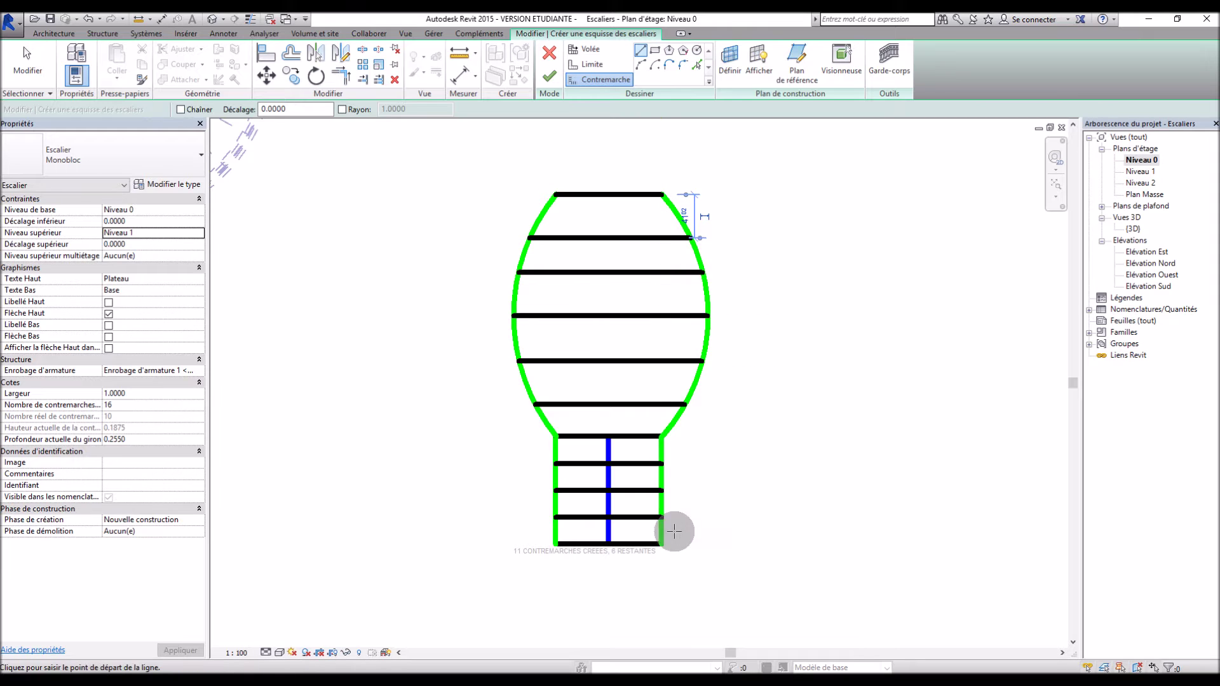
Draw a straight run upward from the midpoint of the uppermost riser, using all remaining risers
scroll(621, 576, "down", 1)
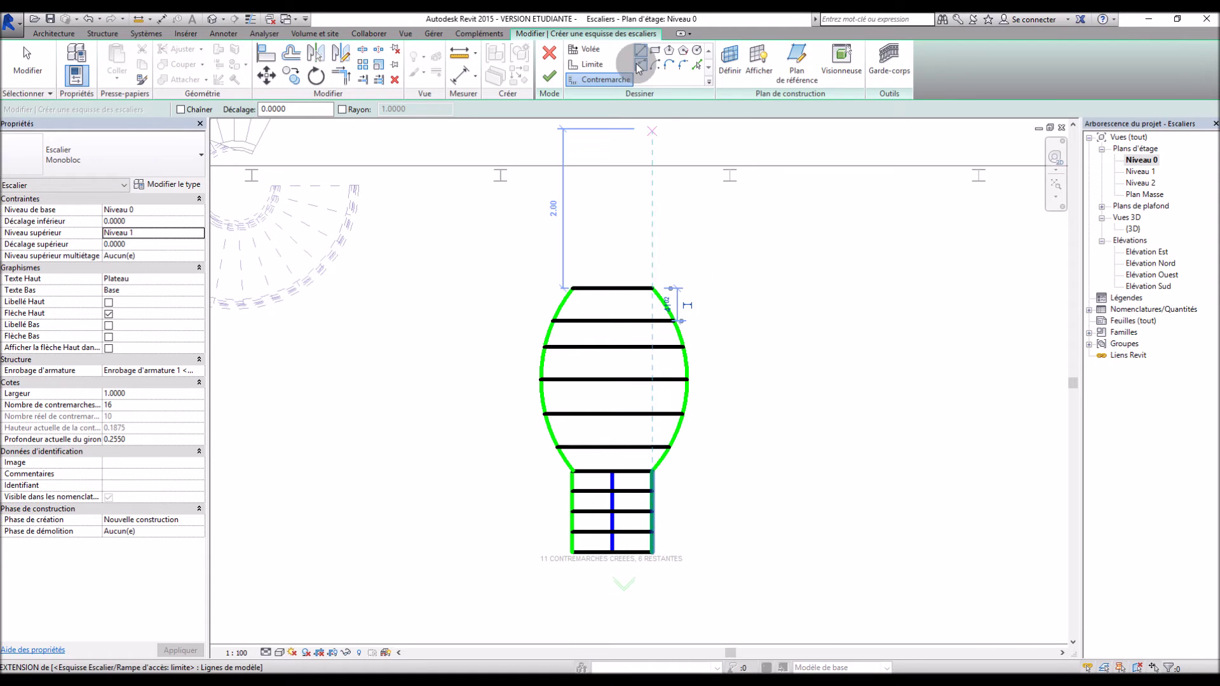
left_click(602, 52)
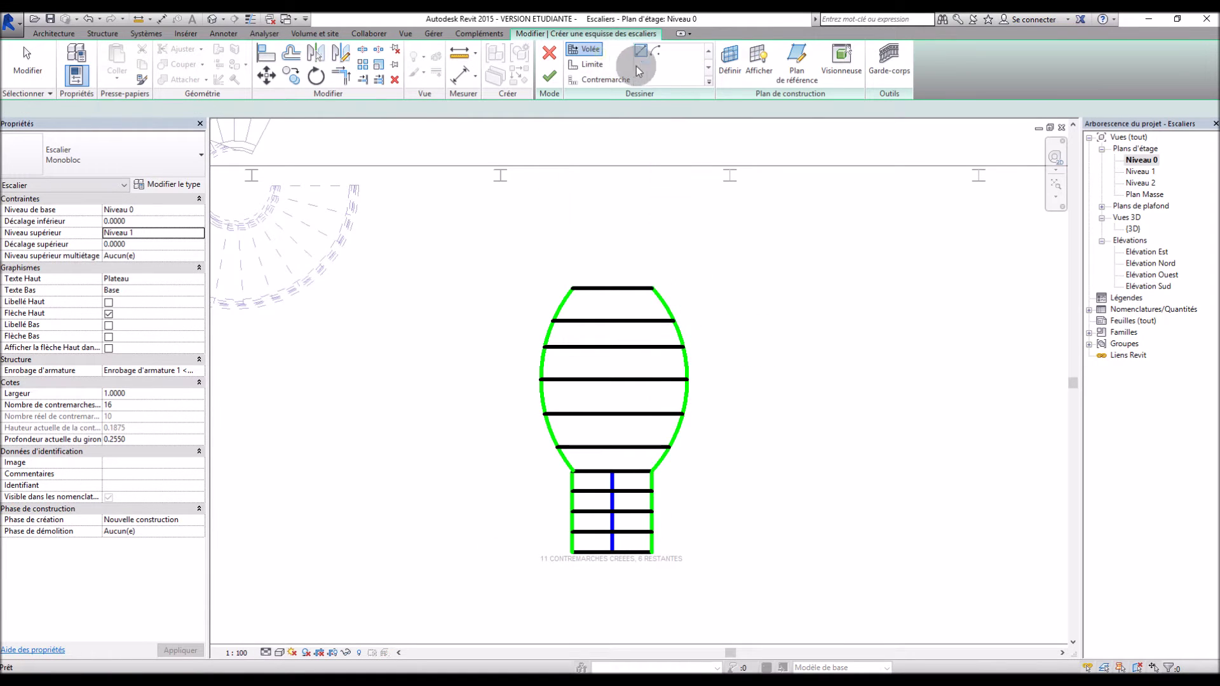
left_click(612, 287)
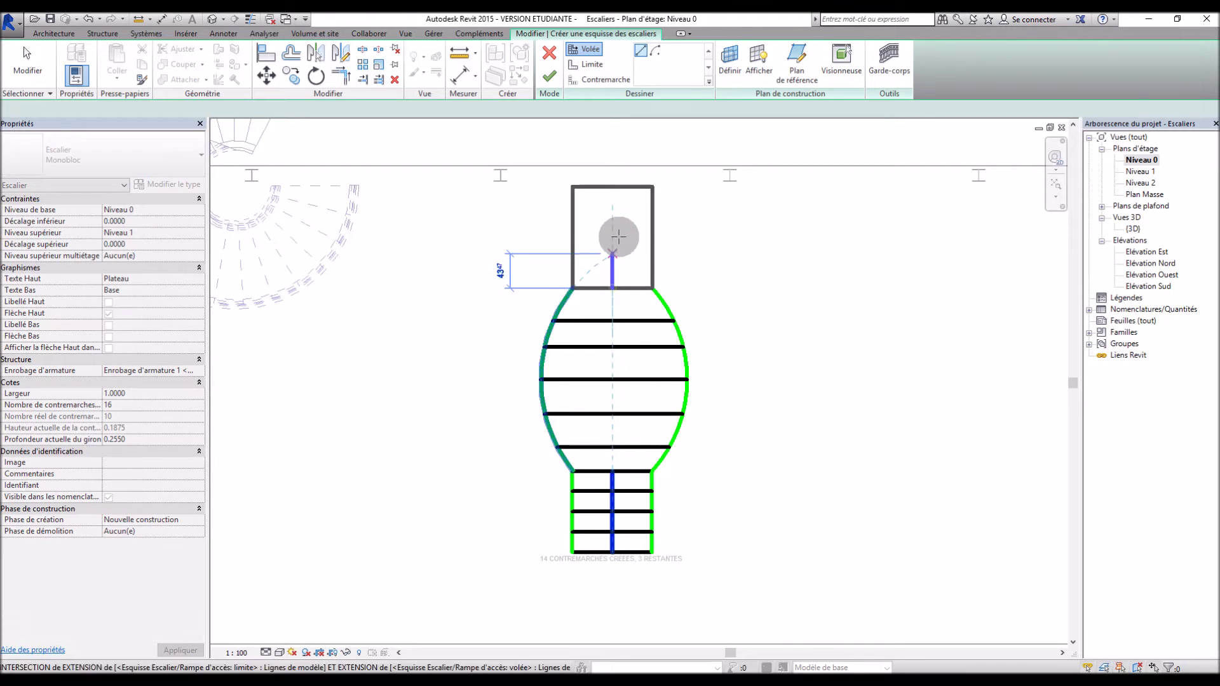
left_click(613, 173)
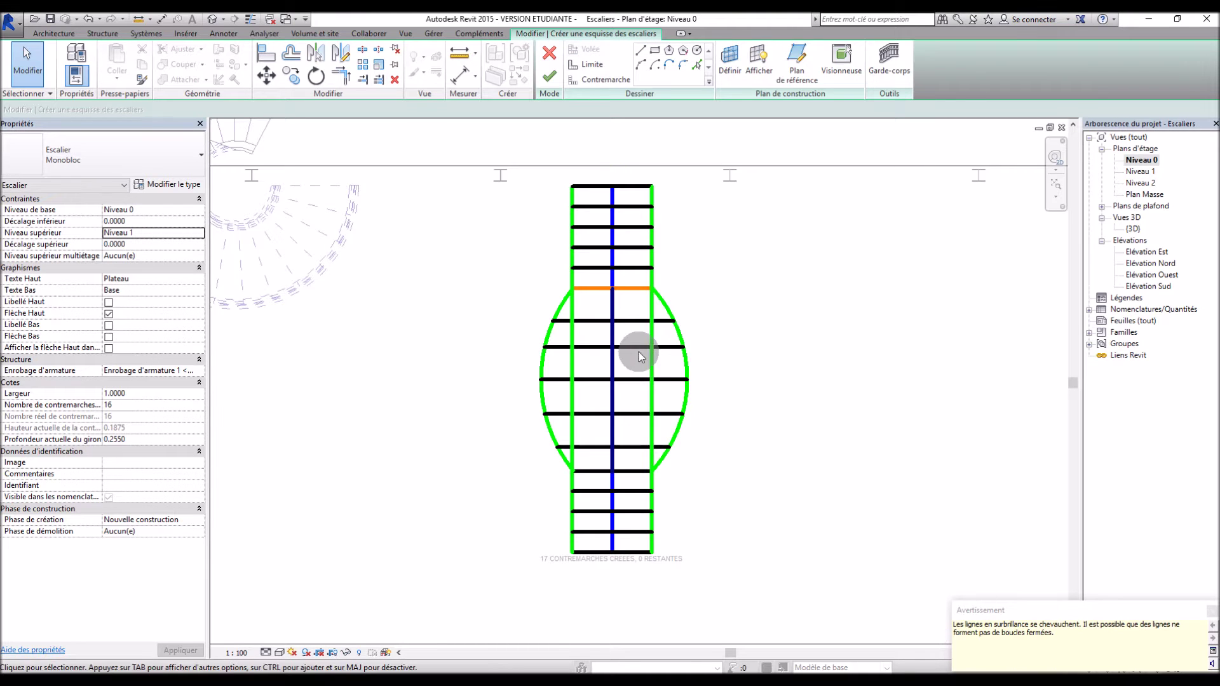
Delete the duplicate riser at the upper joint and the two straight boundary lines inside the bulge, and finish the stair sketch
left_click(639, 287)
key("Delete")
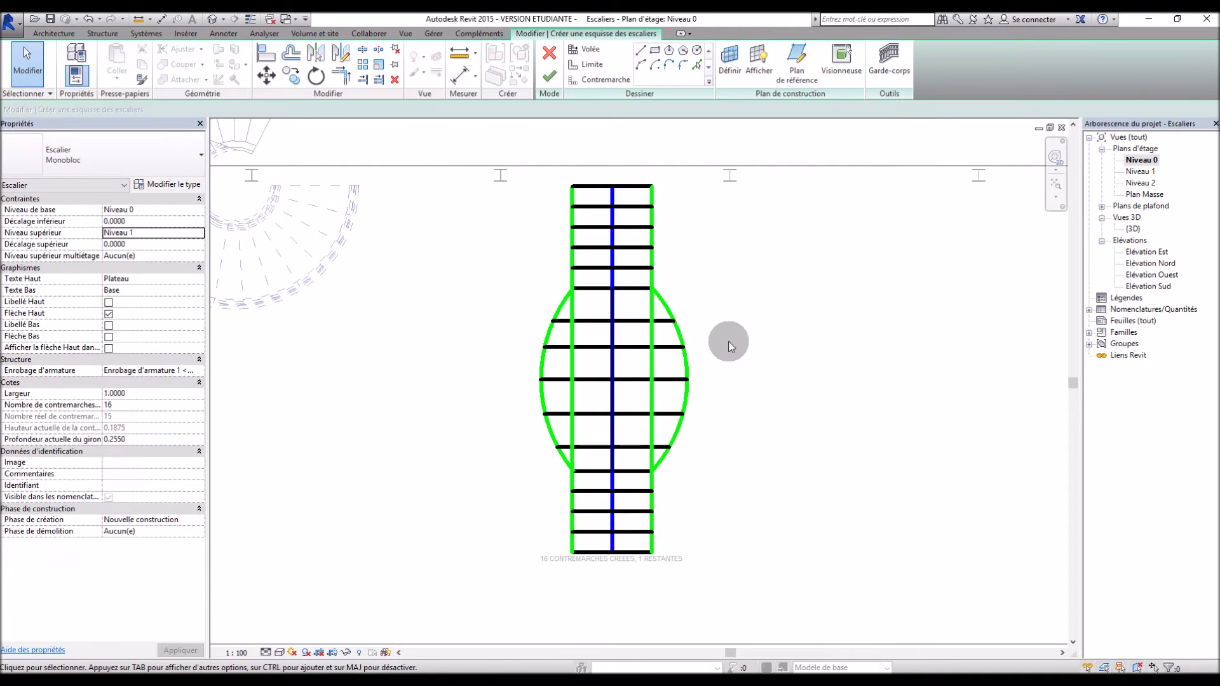
left_click(577, 379)
key("Delete")
left_click(653, 368)
key("Delete")
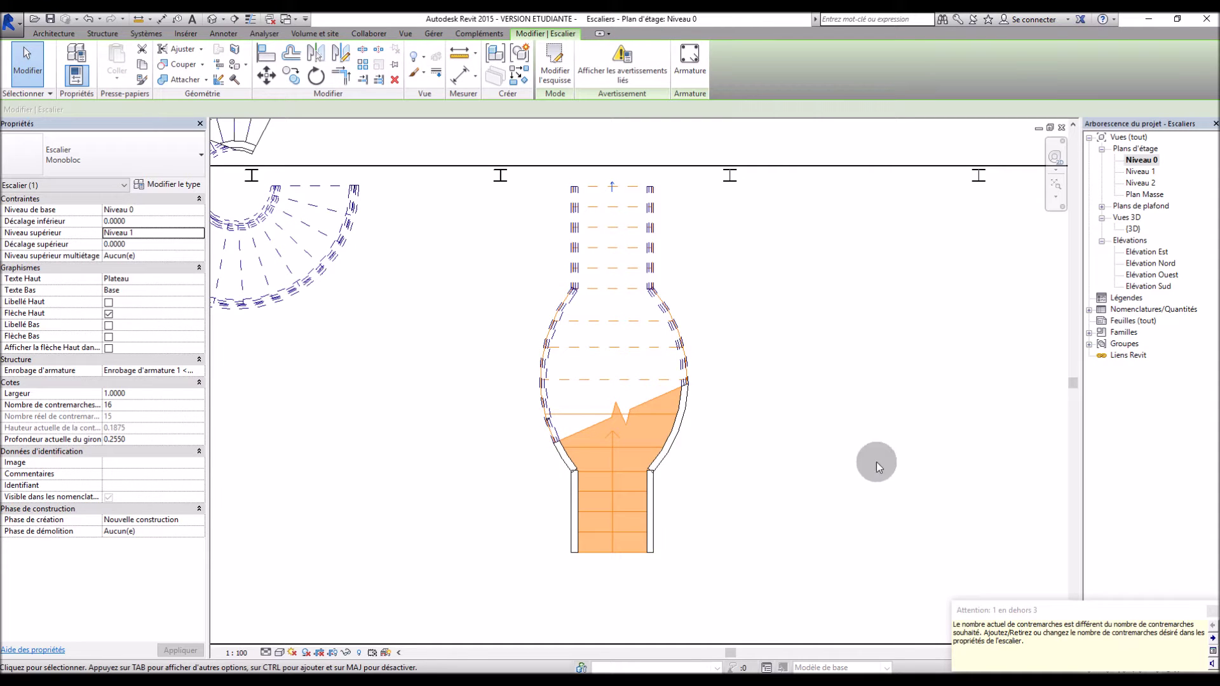
left_click(1214, 615)
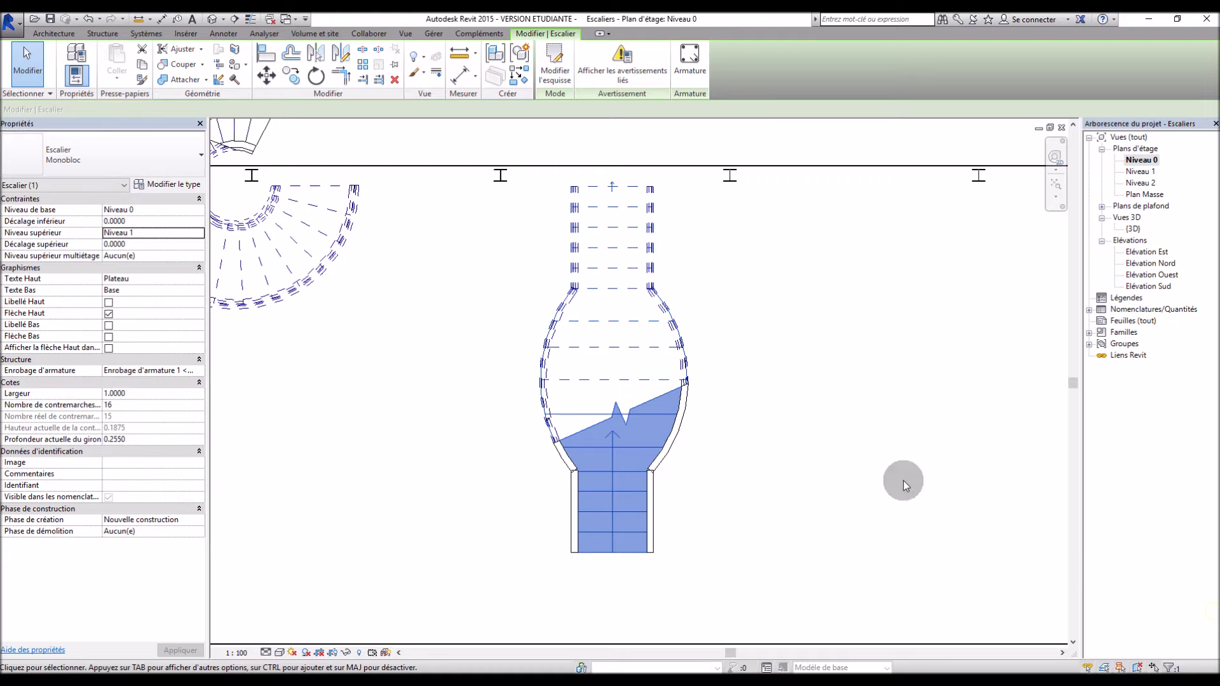
Inspect the bulging stair in the 3D view from a closer, rotated viewpoint
double_click(1135, 230)
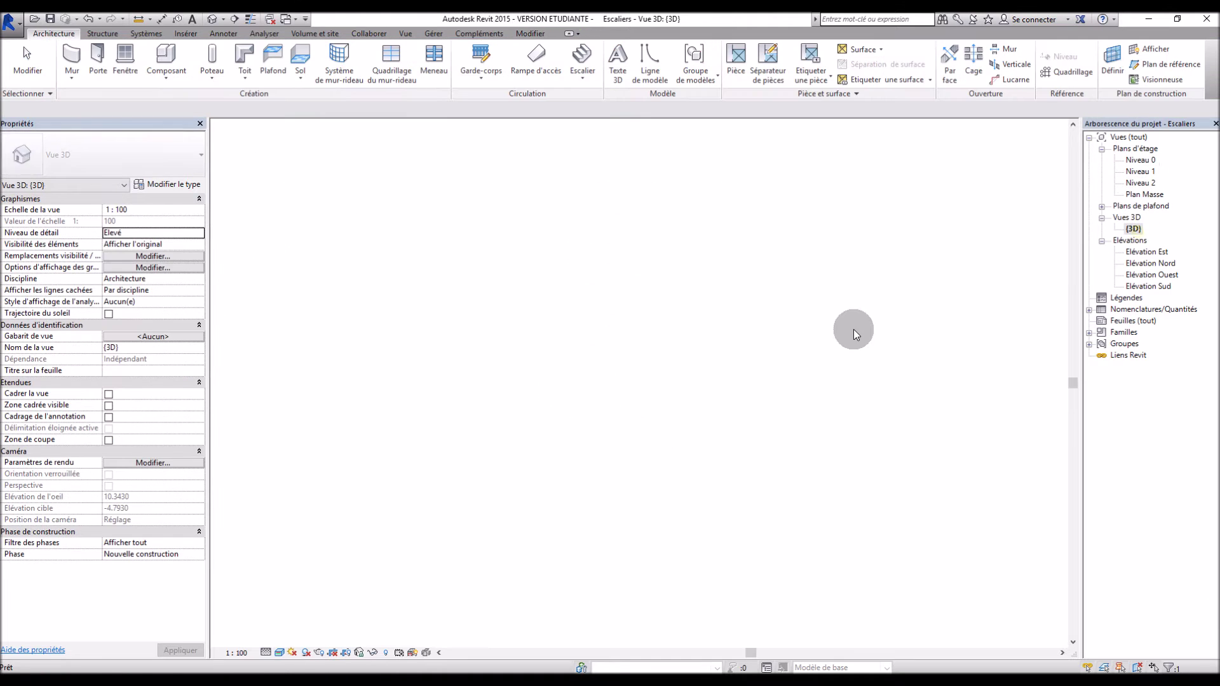
key("Escape")
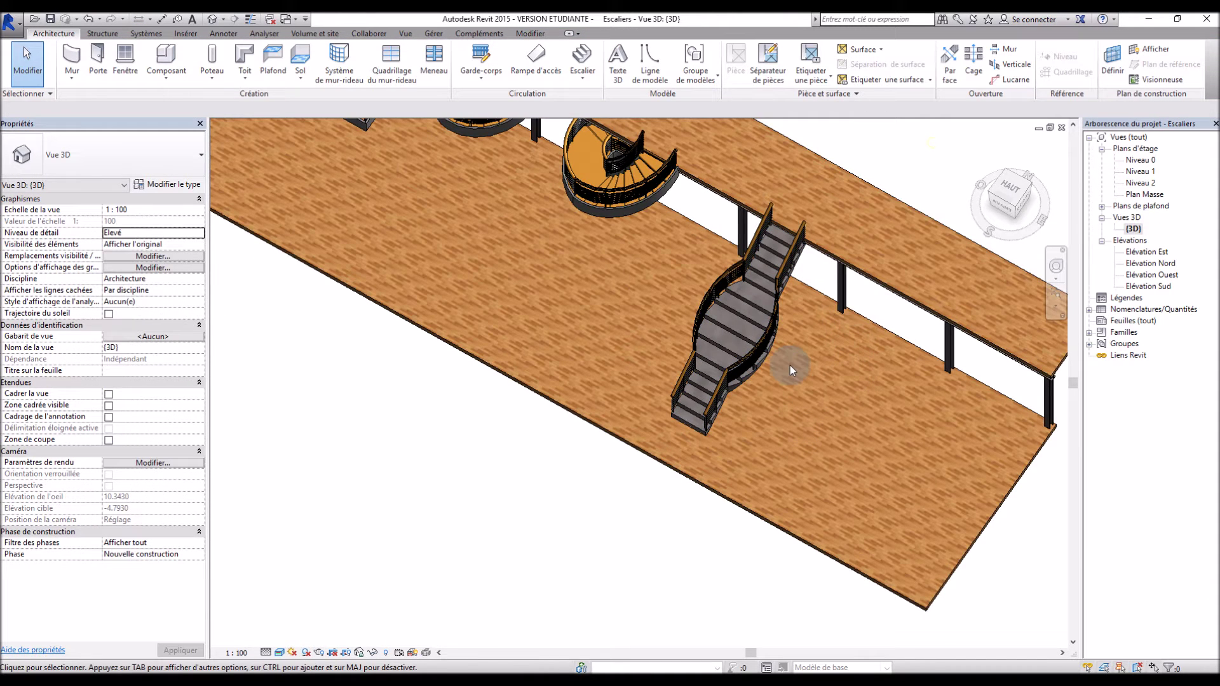
scroll(791, 364, "up", 3)
middle_click_drag(834, 432, 854, 417, "shift")
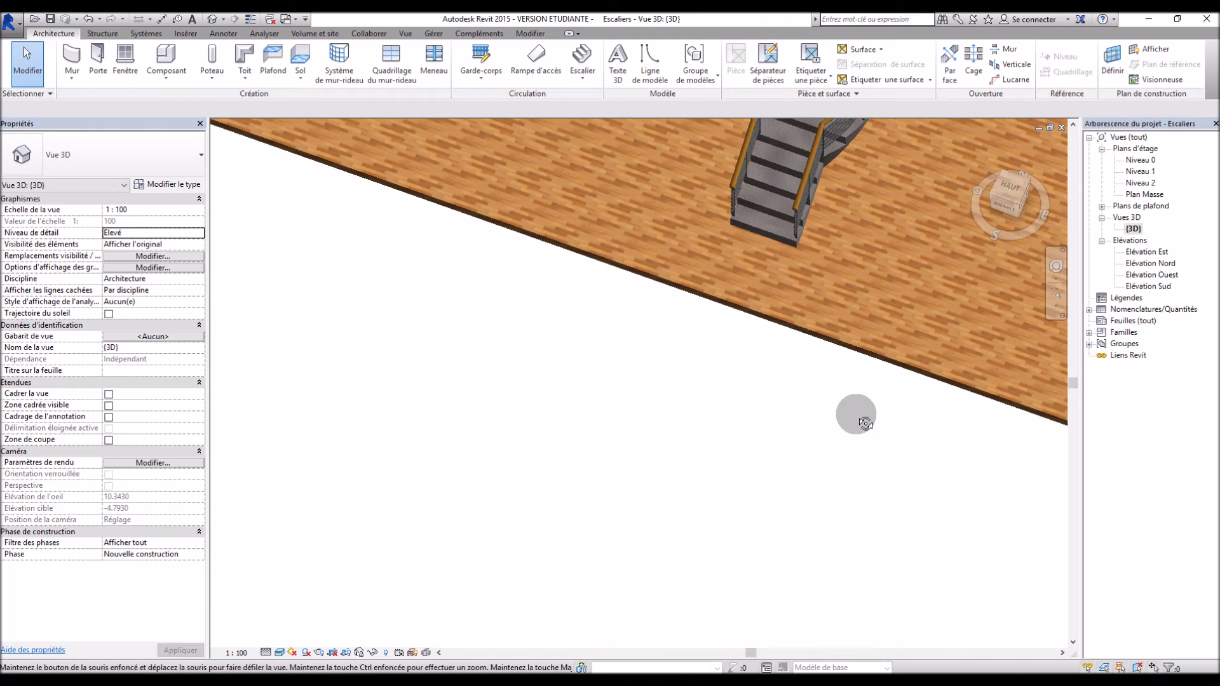
Return to the Niveau 0 plan and reopen the bulging stair's sketch for editing
double_click(1139, 159)
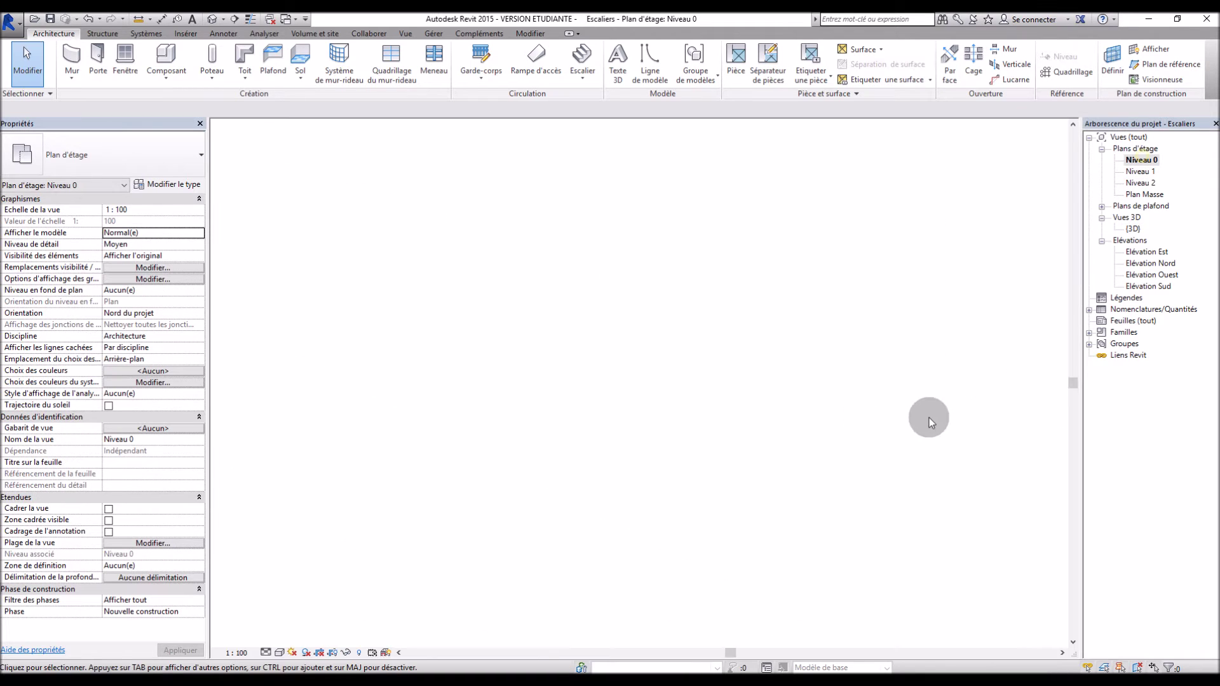
scroll(926, 422, "down", 2)
left_click(703, 303)
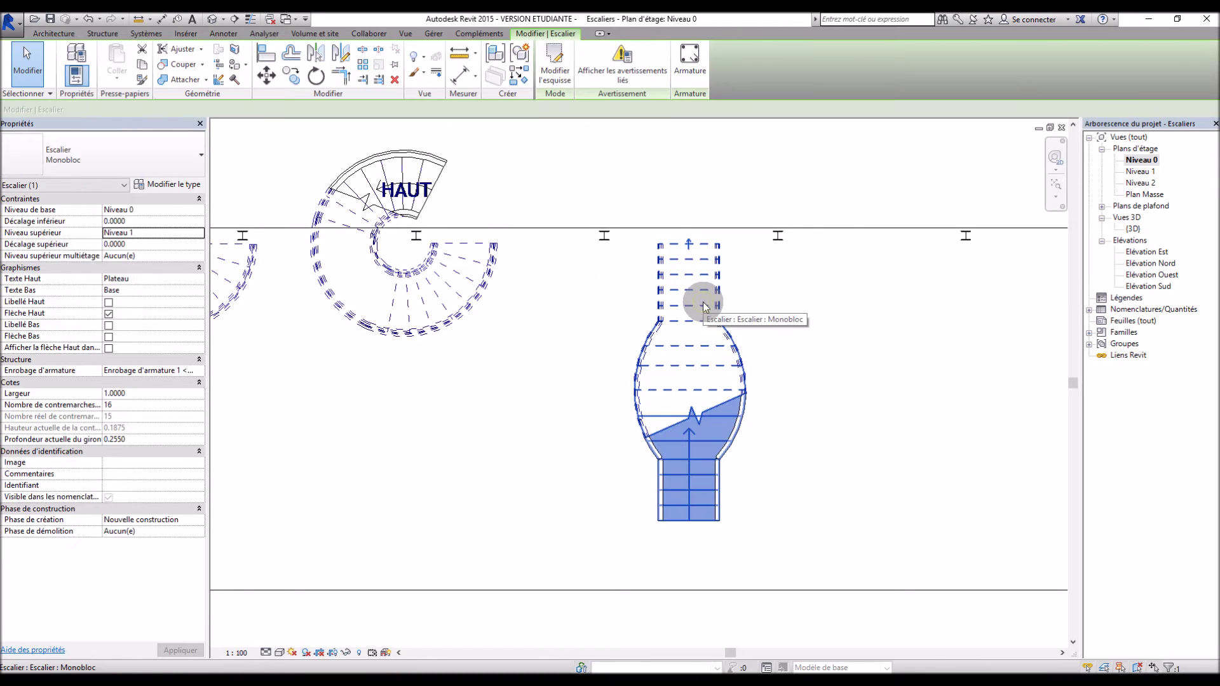
left_click(555, 70)
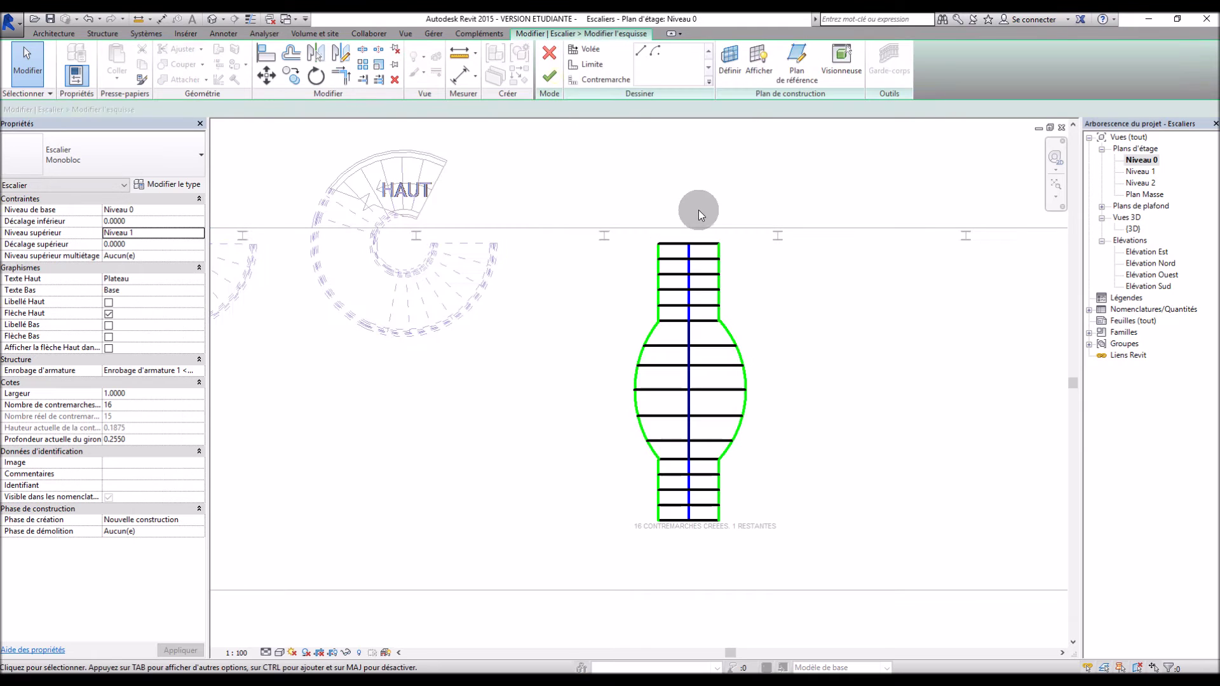
left_click(699, 241)
scroll(703, 234, "up", 2)
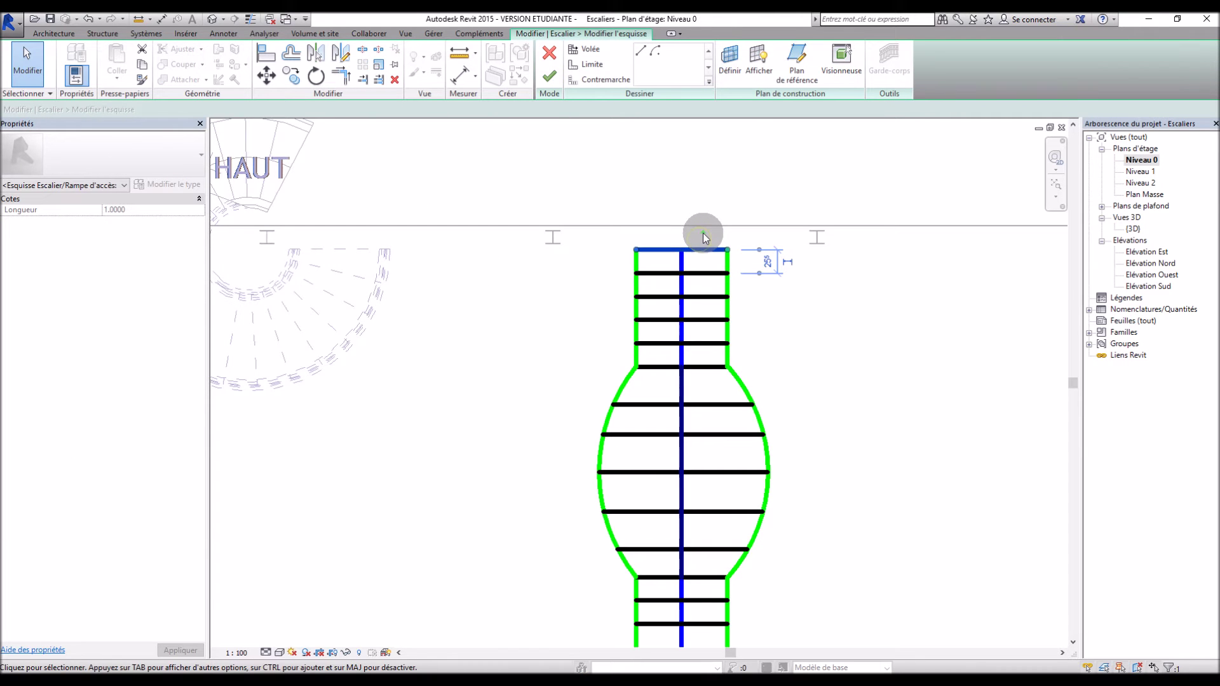
left_click(770, 303)
scroll(760, 303, "down", 1)
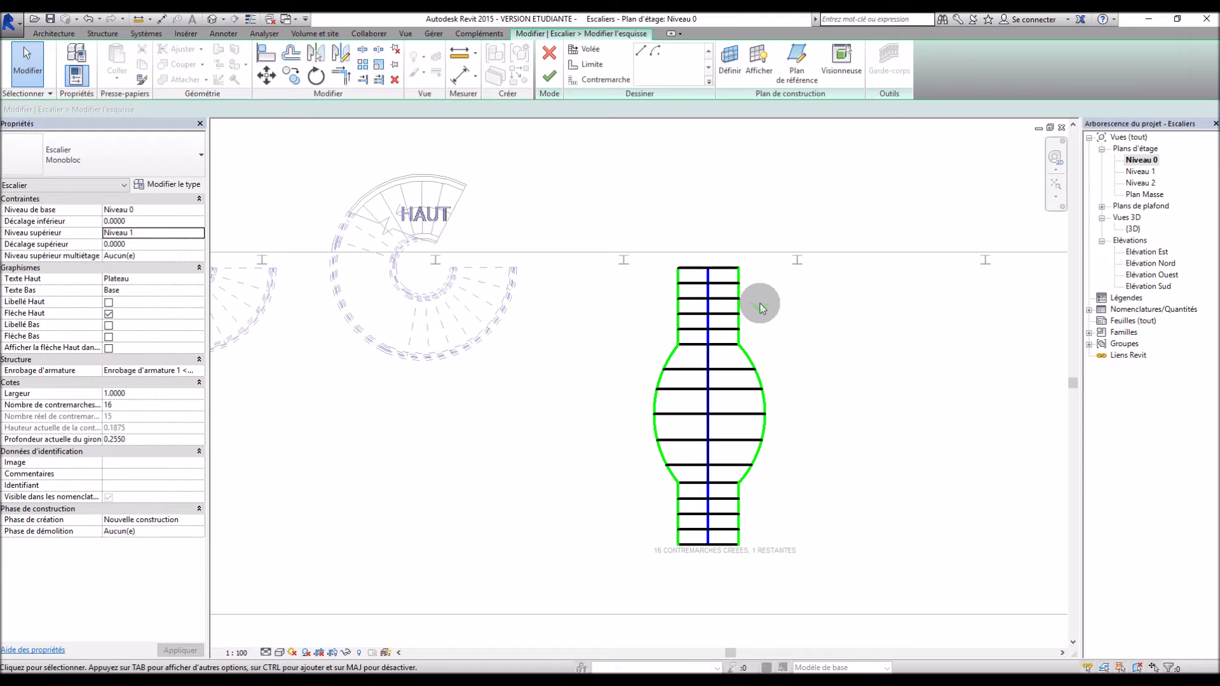
scroll(724, 200, "up", 2)
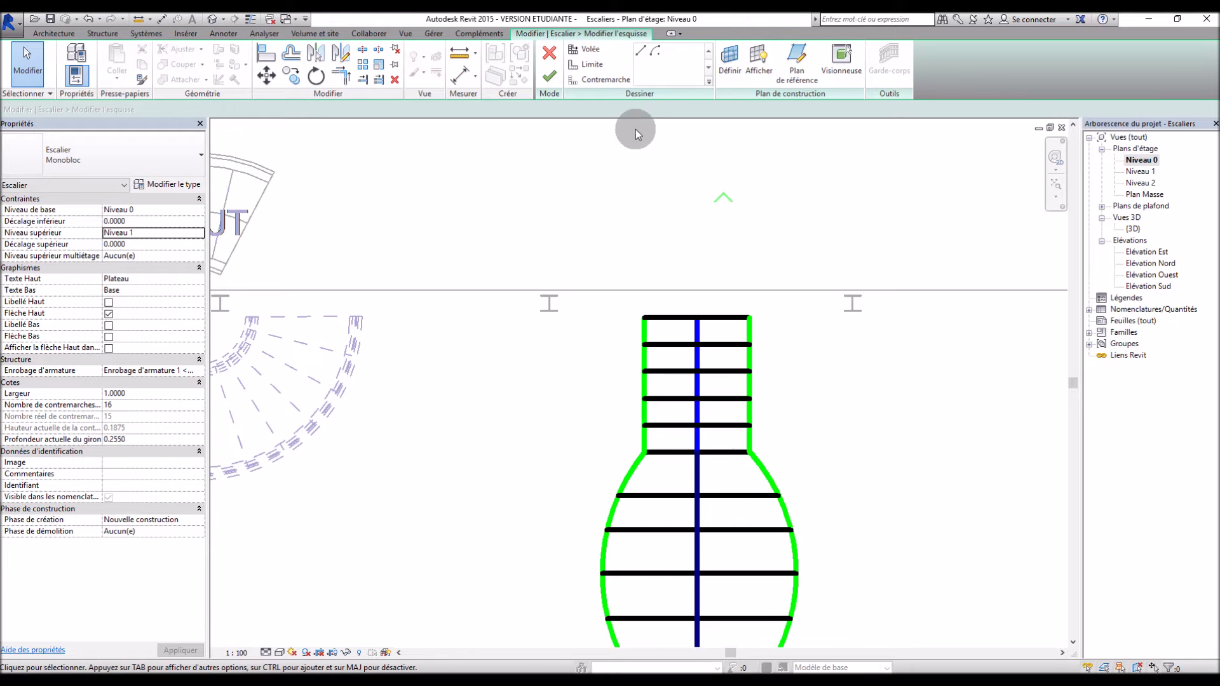
left_click(592, 64)
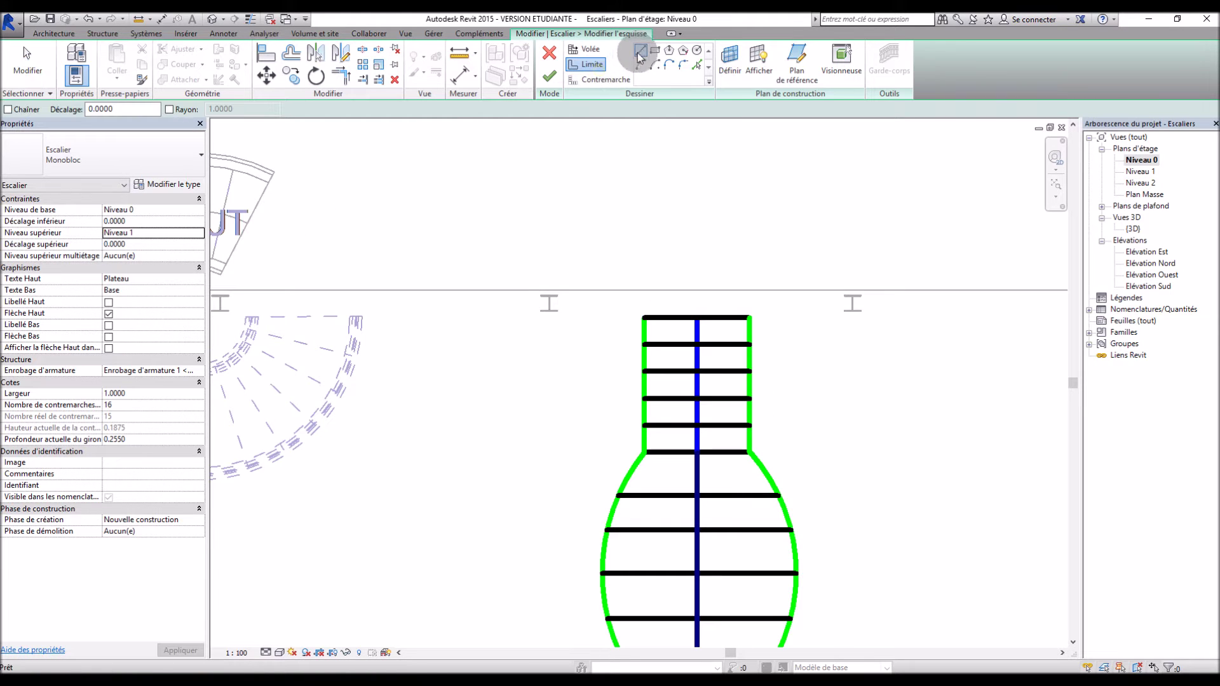
key("Escape")
key("Escape")
Extend both straight boundary lines of the upper run to the edge of the wooden floor slab
left_click(646, 321)
left_click_drag(645, 318, 644, 289)
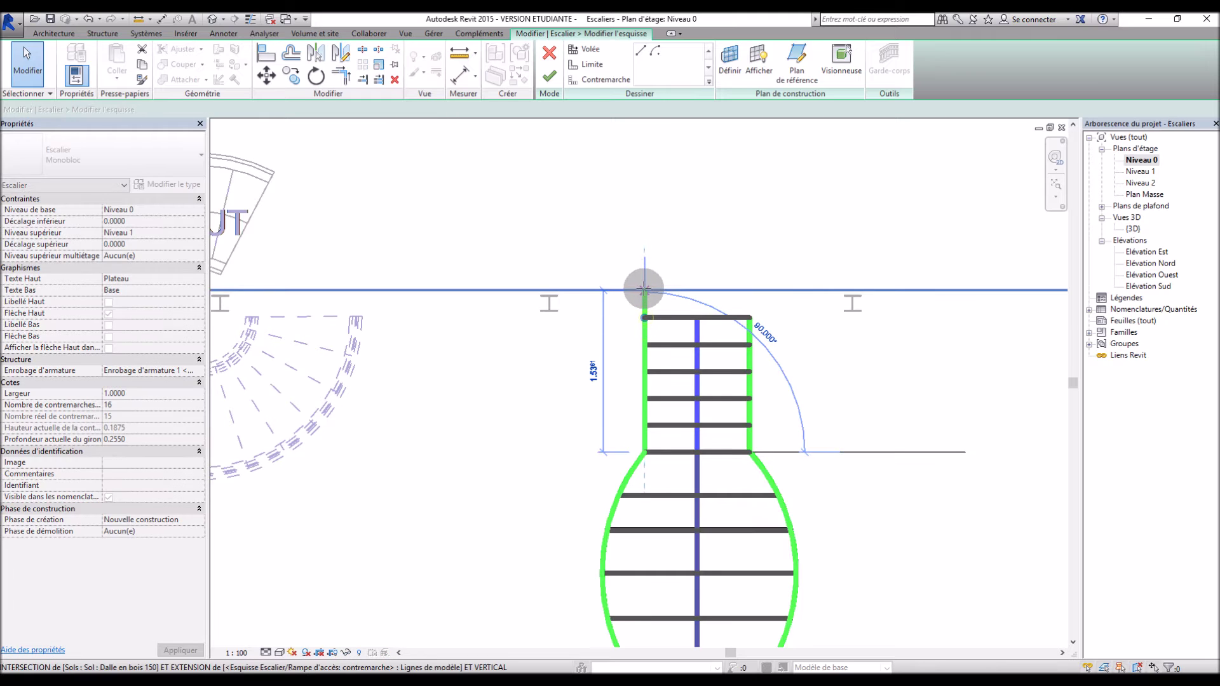
left_click(750, 321)
left_click_drag(749, 318, 750, 290)
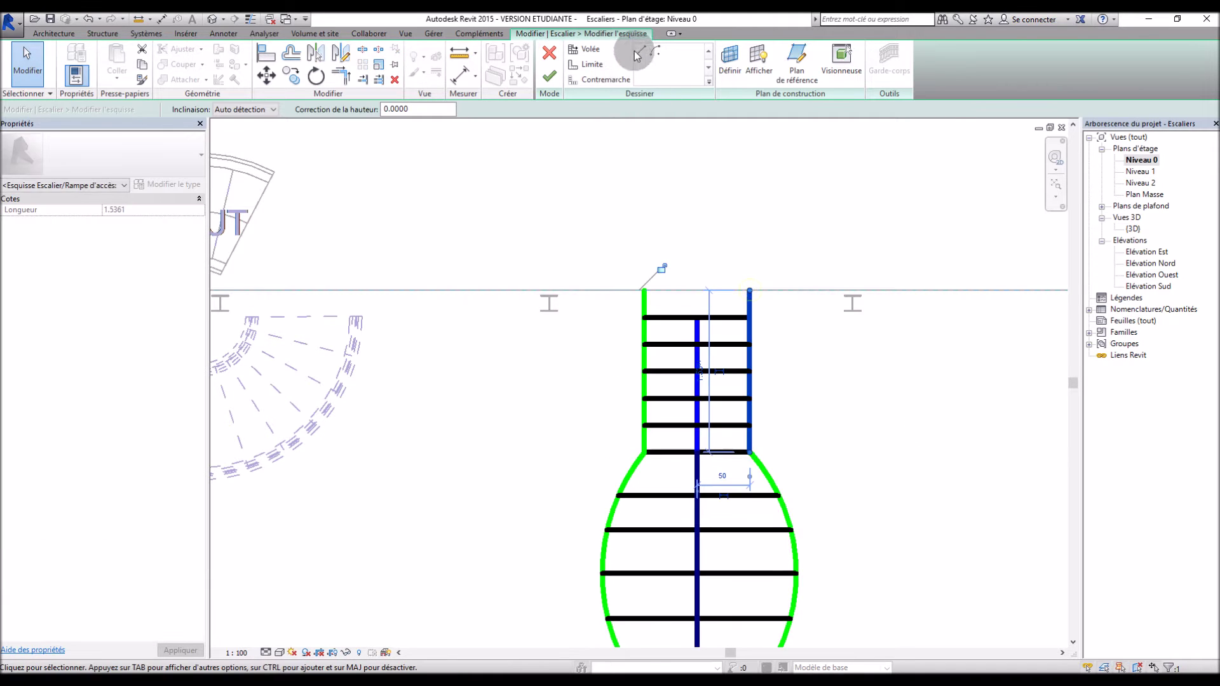
Add a riser line joining the upper ends of the two boundary lines at the slab edge, and finish the stair sketch
left_click(594, 80)
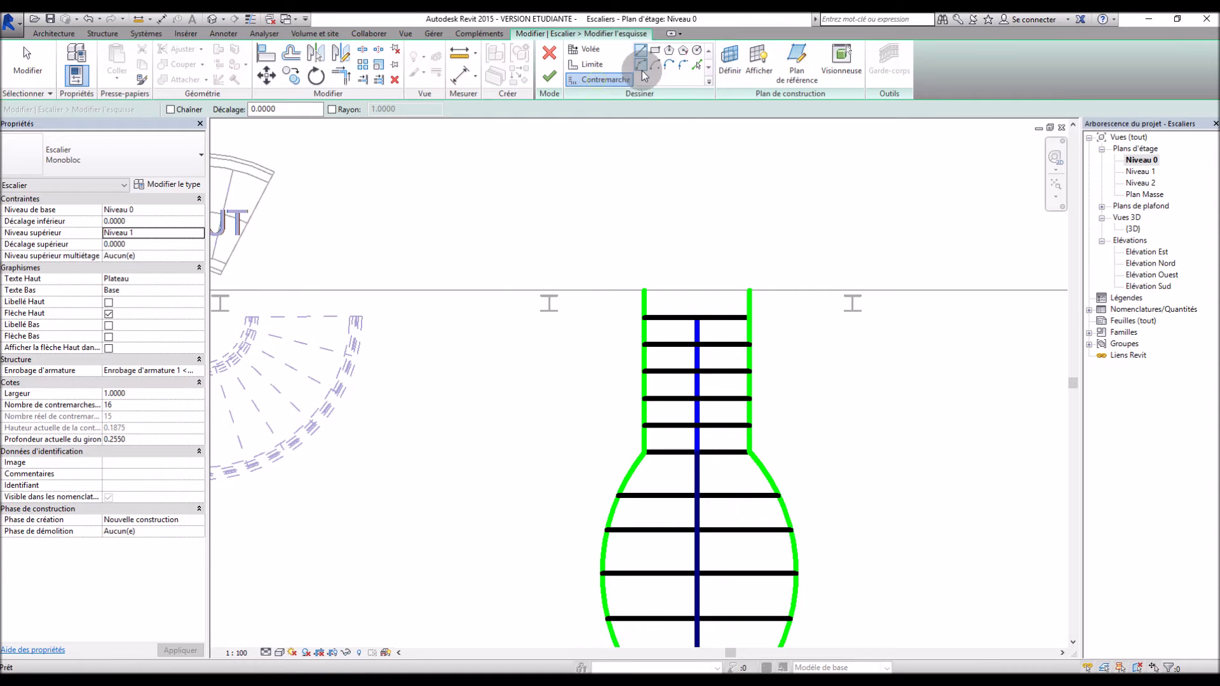
left_click(644, 290)
left_click(750, 290)
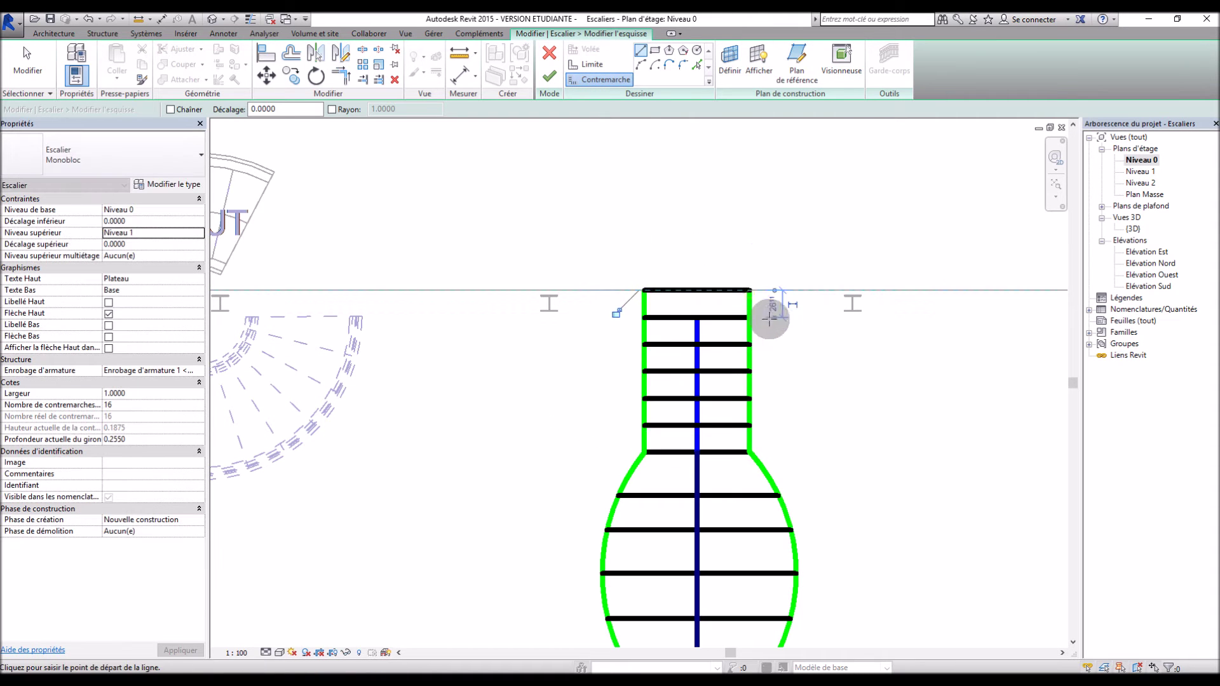
key("Escape")
key("Escape")
scroll(852, 240, "down", 4)
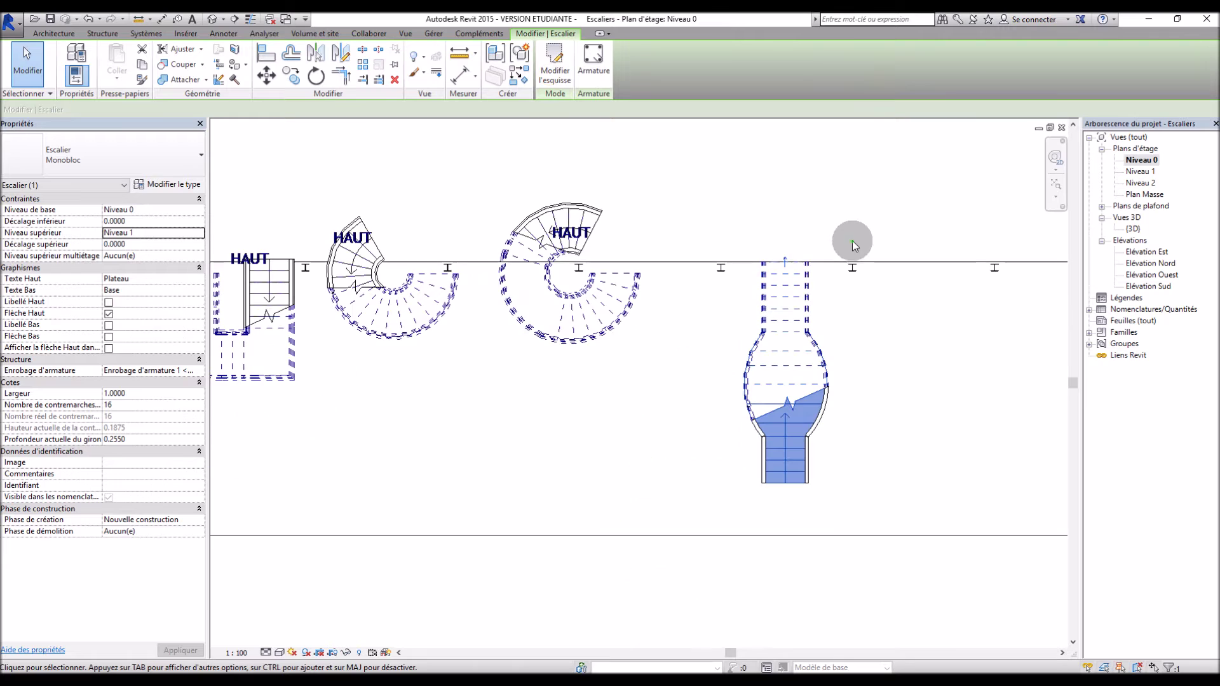
Inspect the extended bulging stair and its junction with the upper floor in the 3D view
double_click(1134, 230)
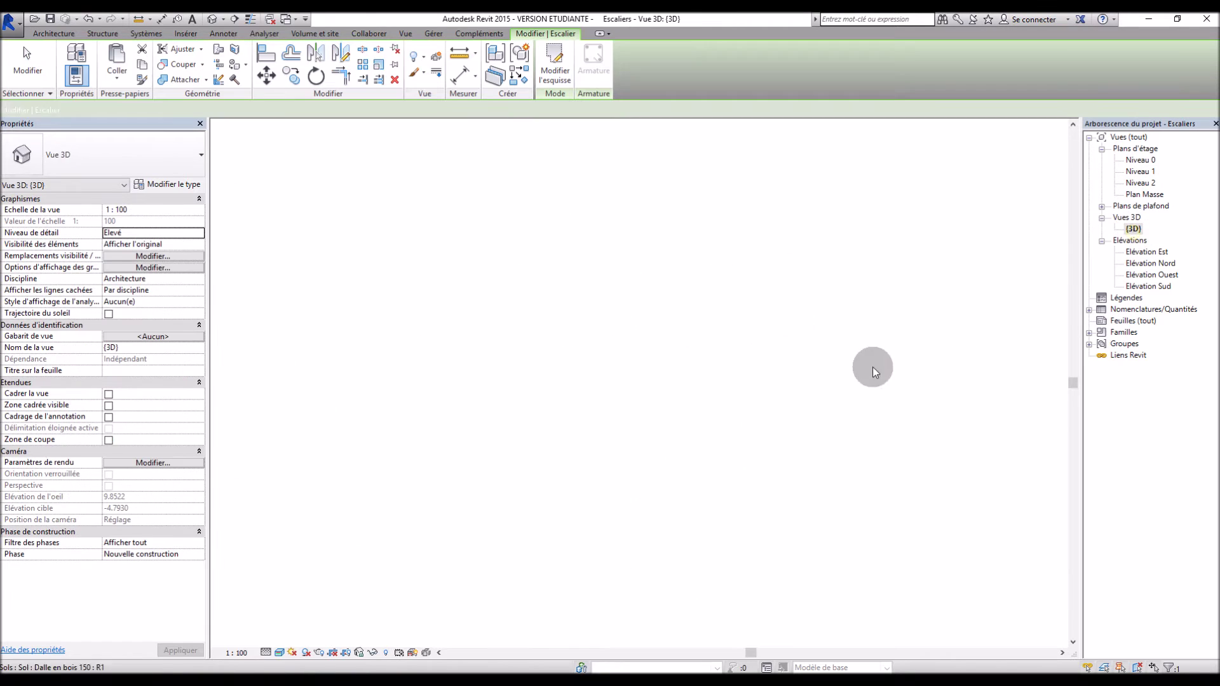
scroll(712, 437, "down", 3)
left_click(870, 130)
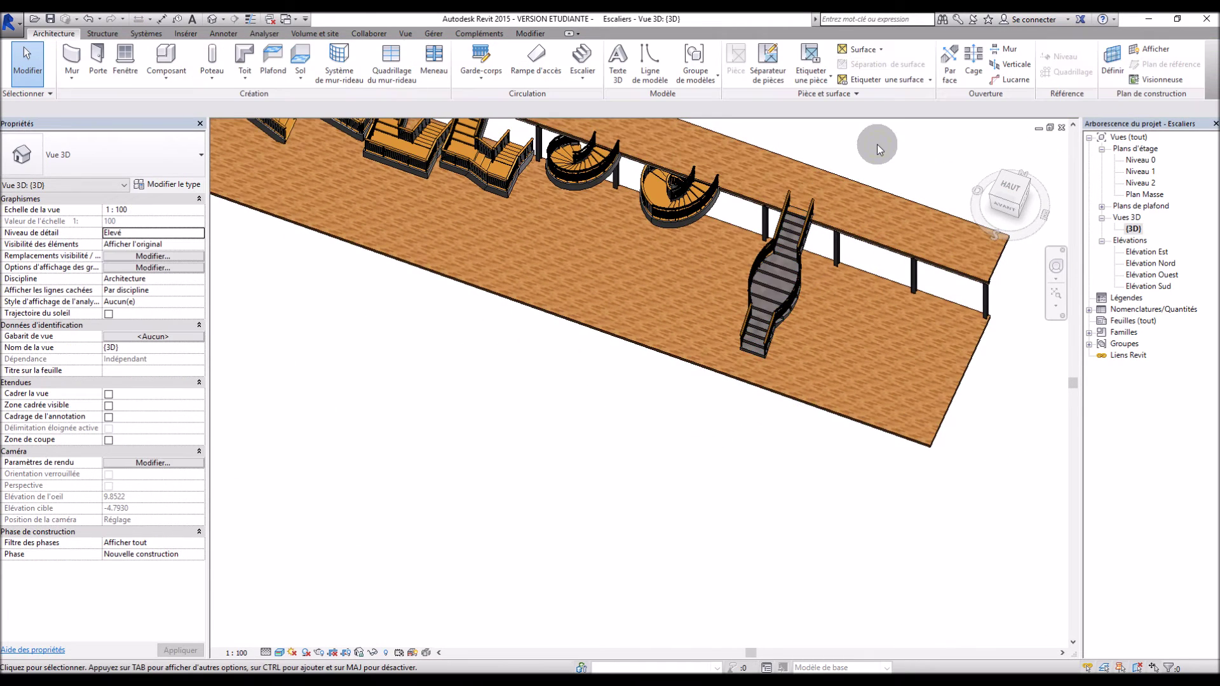
scroll(795, 287, "up", 5)
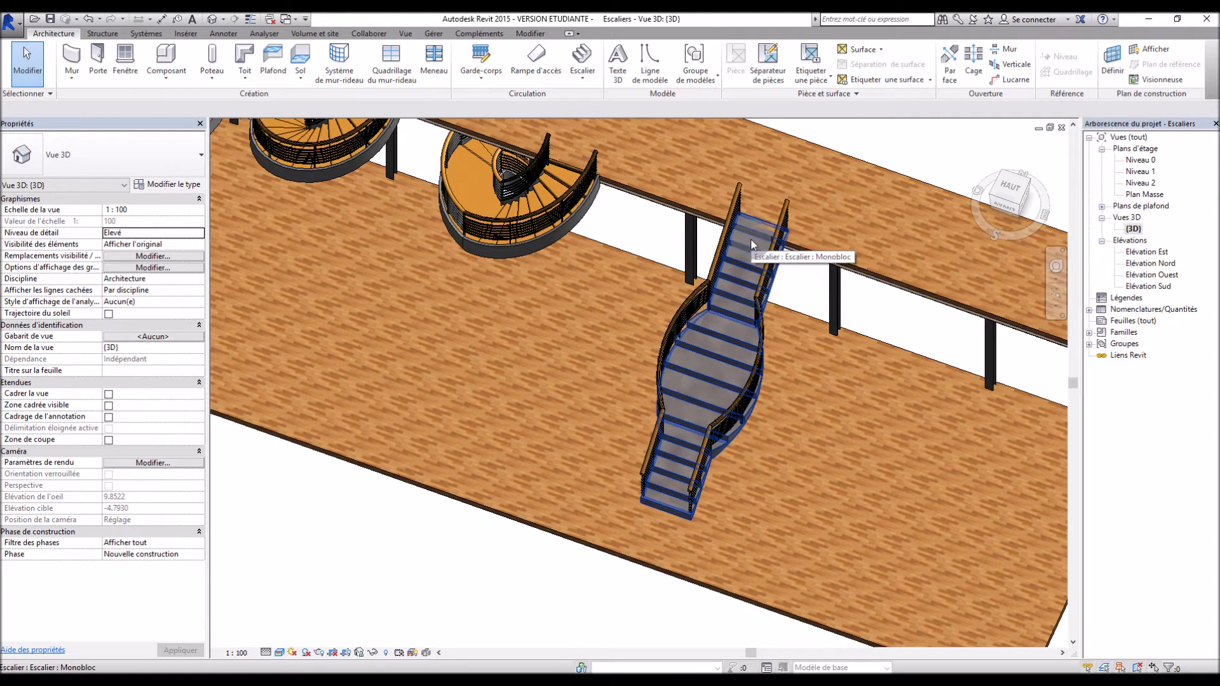
middle_click_drag(804, 440, 800, 373, "shift")
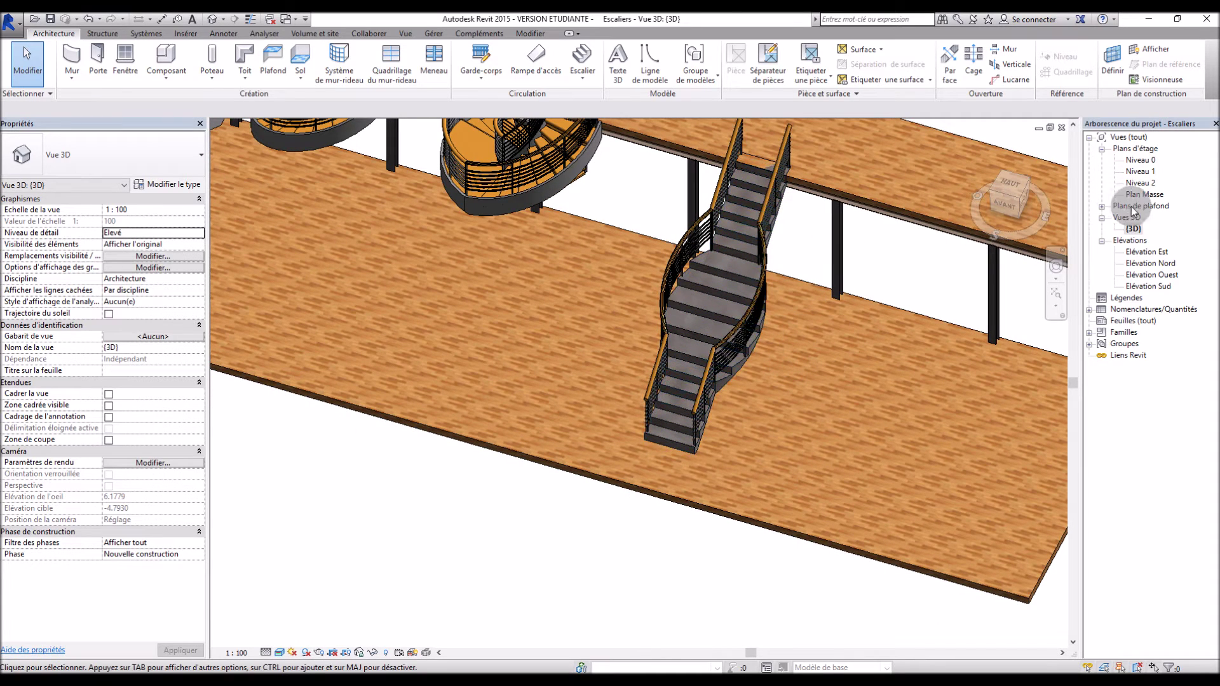
In the Niveau 1 plan, move the bulging stair so its top riser lines up with the edge of the upper floor slab
double_click(1140, 160)
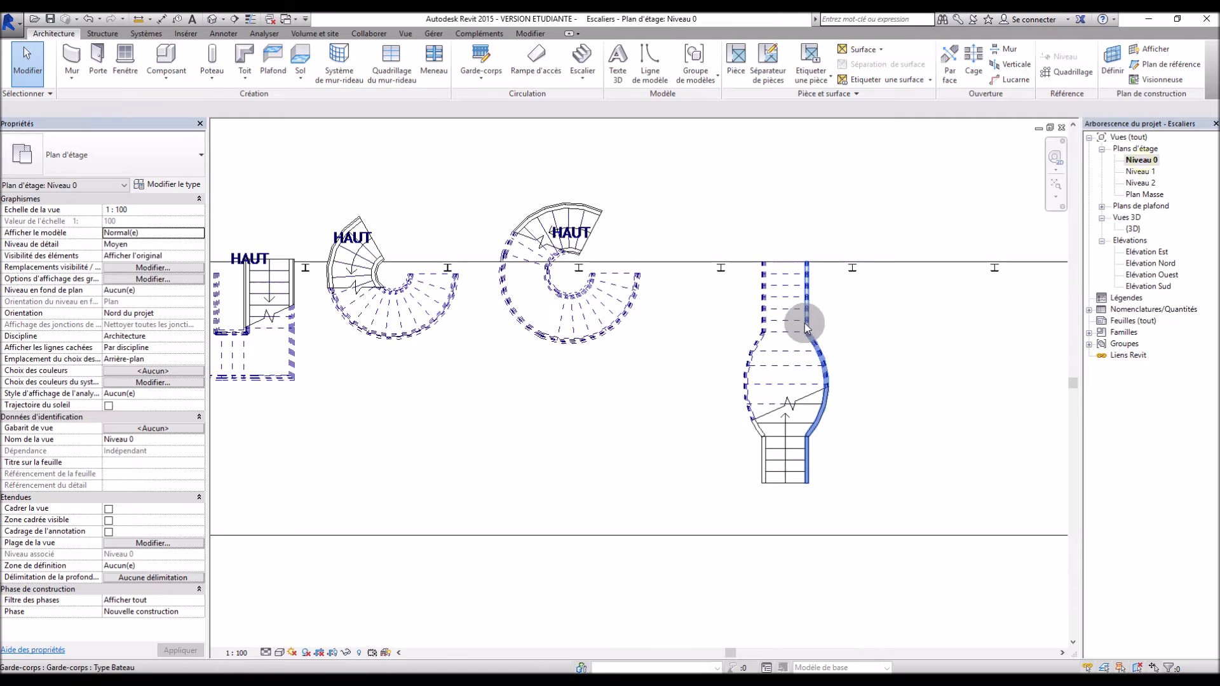
double_click(1141, 171)
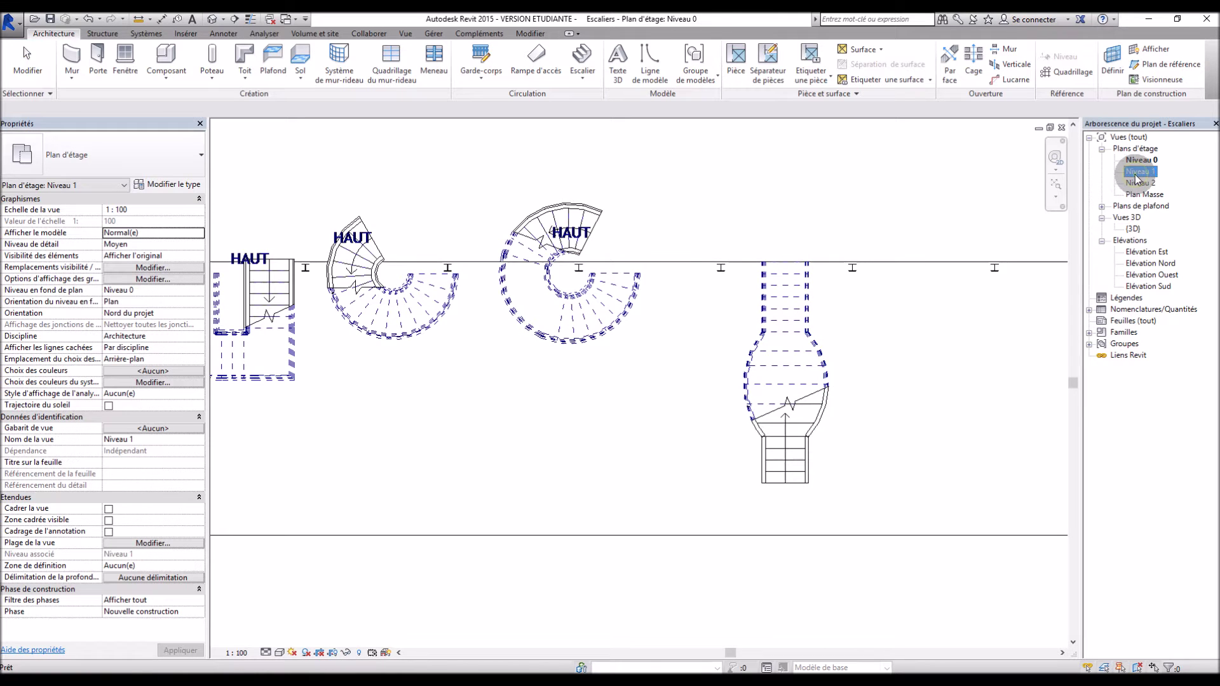
left_click(738, 363)
scroll(801, 349, "up", 4)
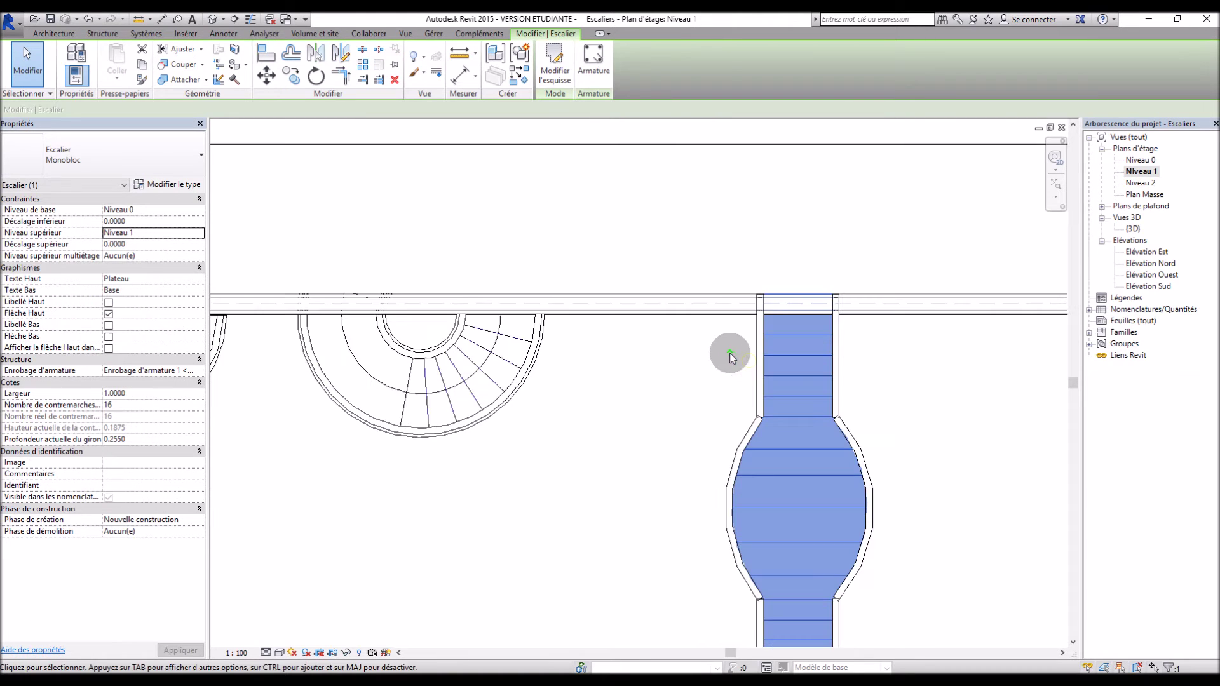
left_click_drag(792, 294, 639, 318)
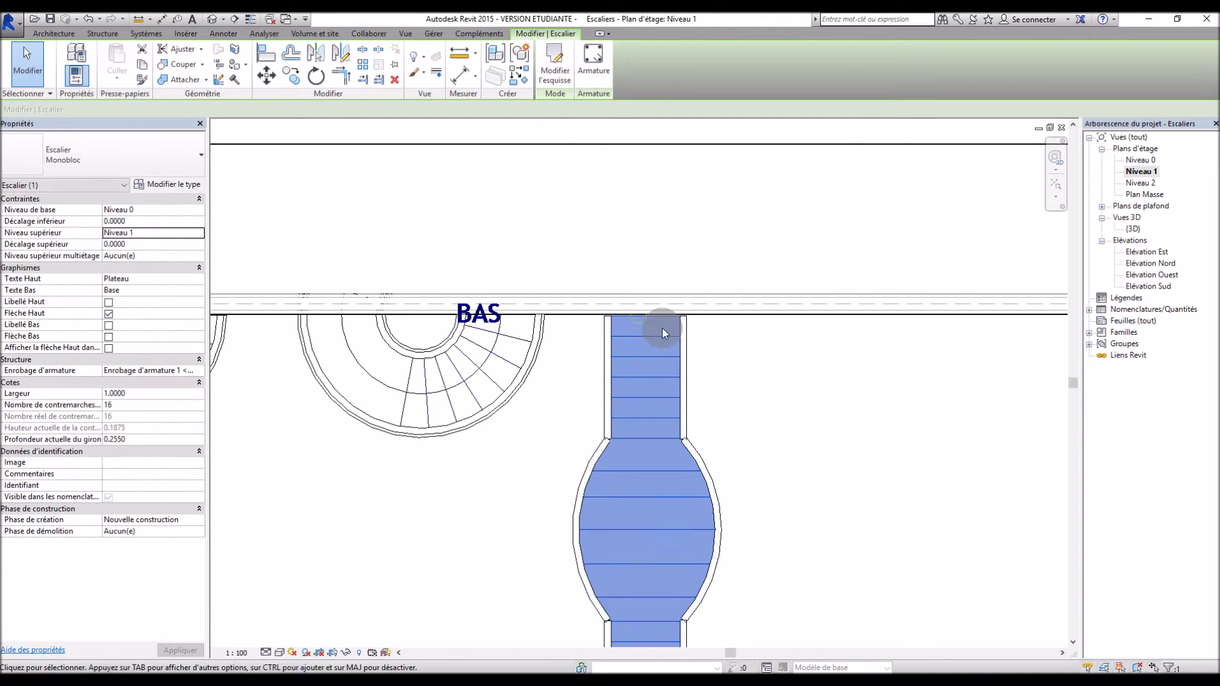
scroll(652, 321, "up", 3)
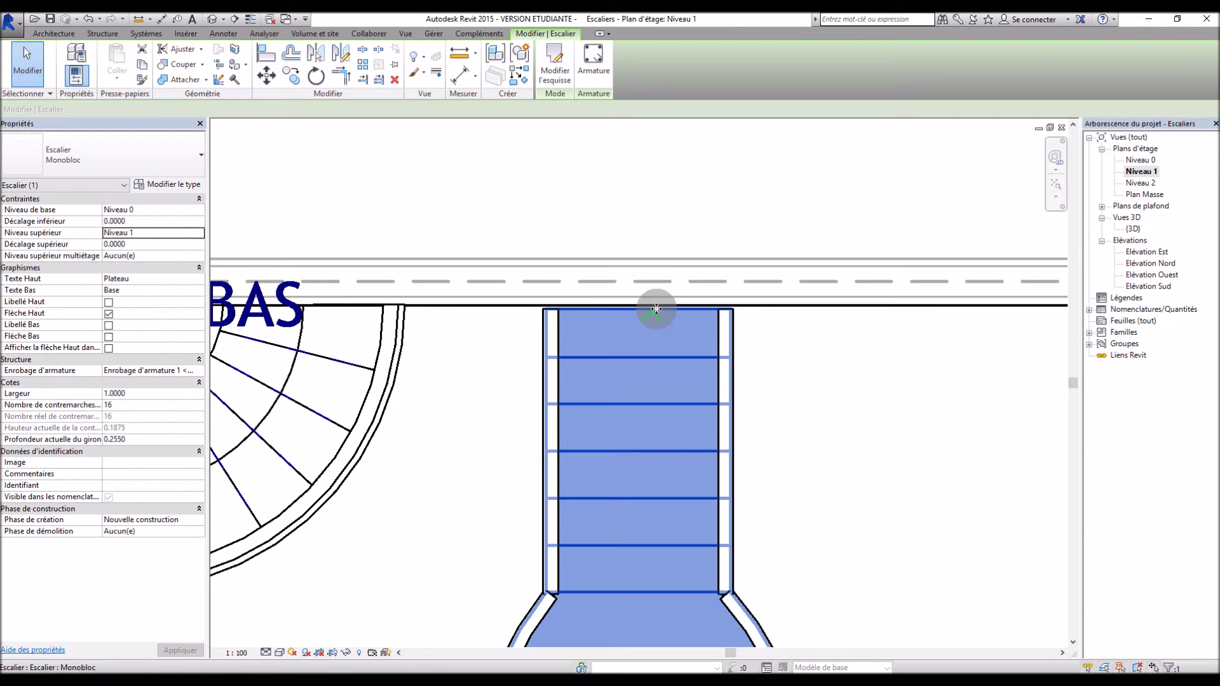
left_click_drag(661, 416, 646, 304)
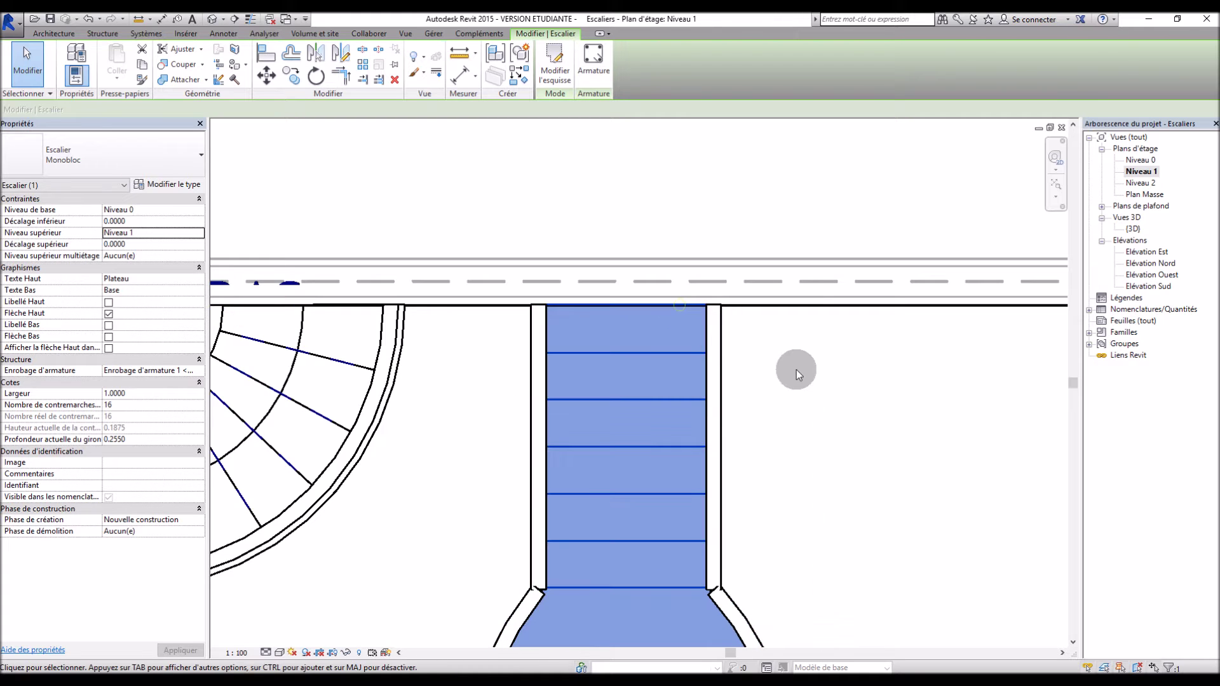
left_click(796, 370)
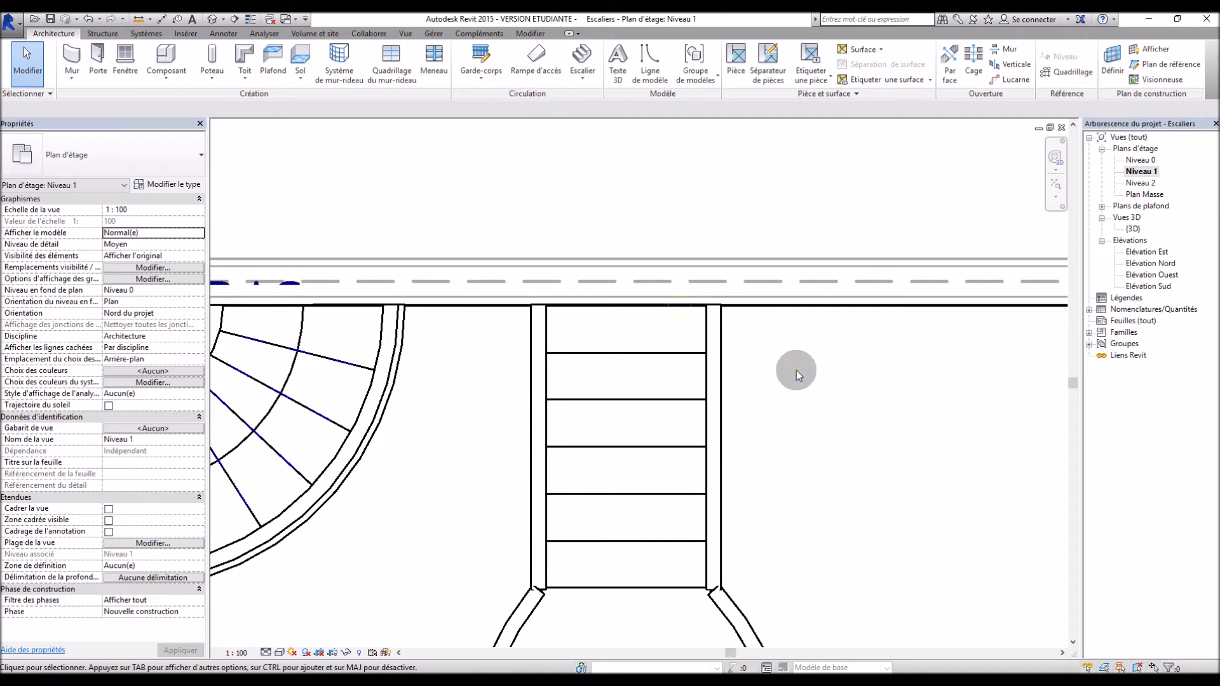
Examine the repositioned bulging stair, its railings and its connection to the upper floor in 3D from several angles
double_click(1134, 231)
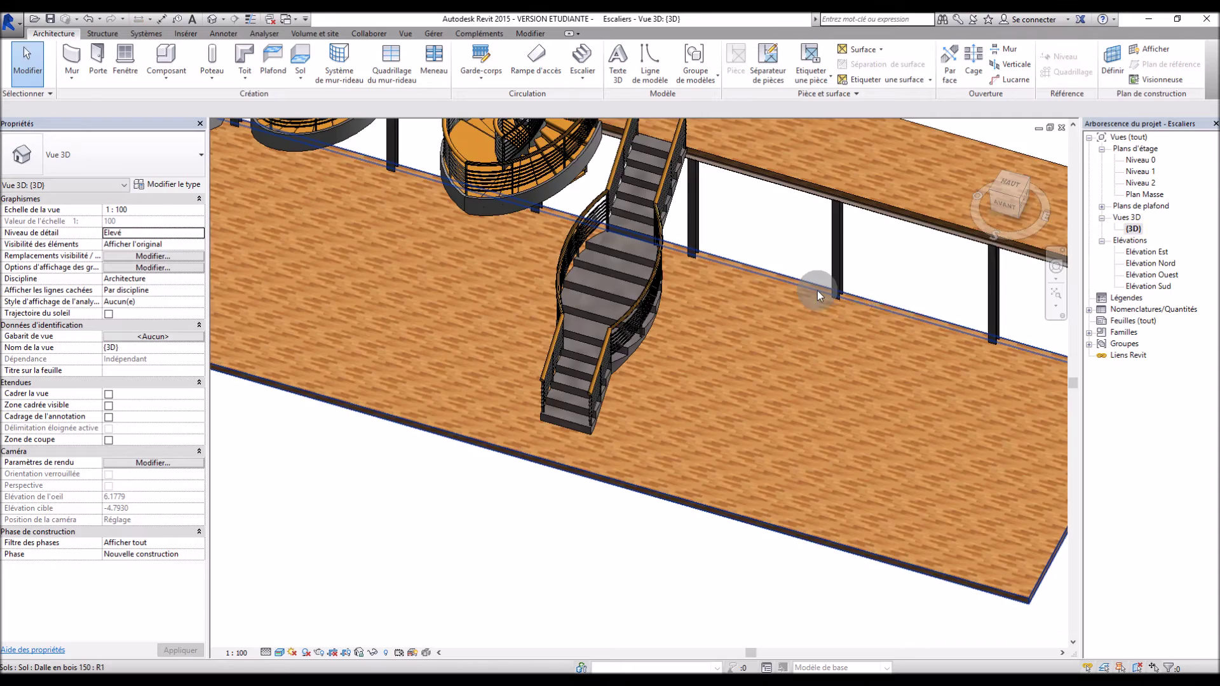
middle_click_drag(649, 426, 697, 484, "shift")
scroll(732, 211, "up", 6)
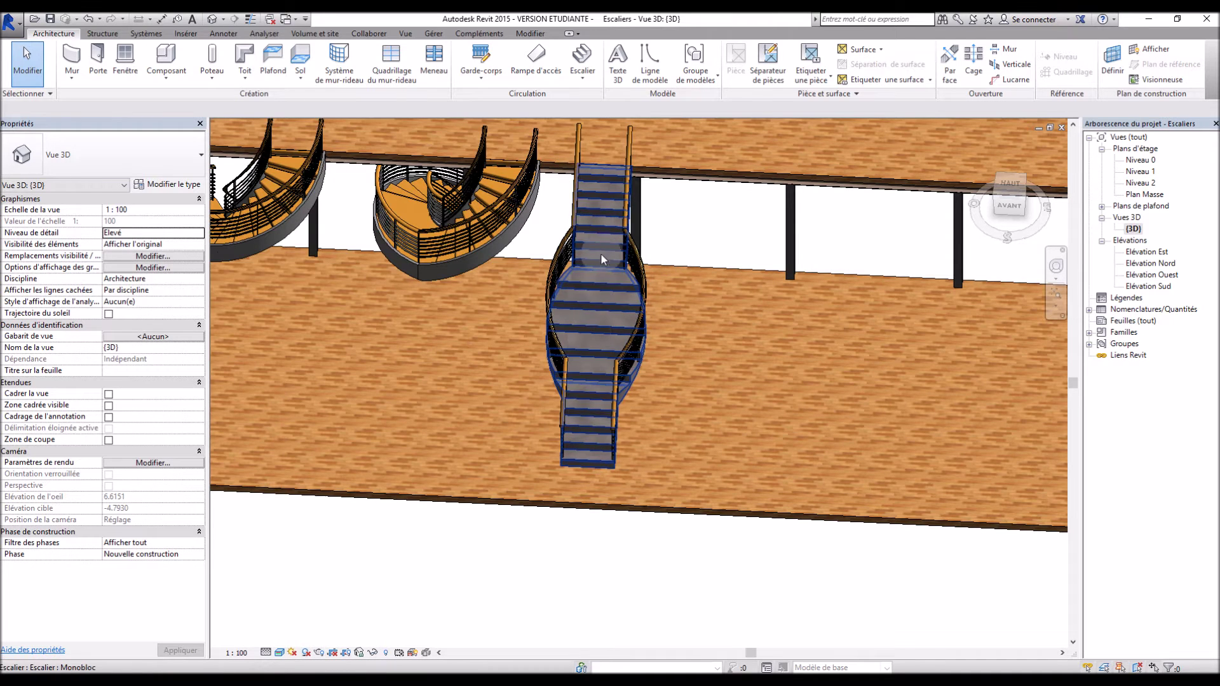
left_click(600, 278)
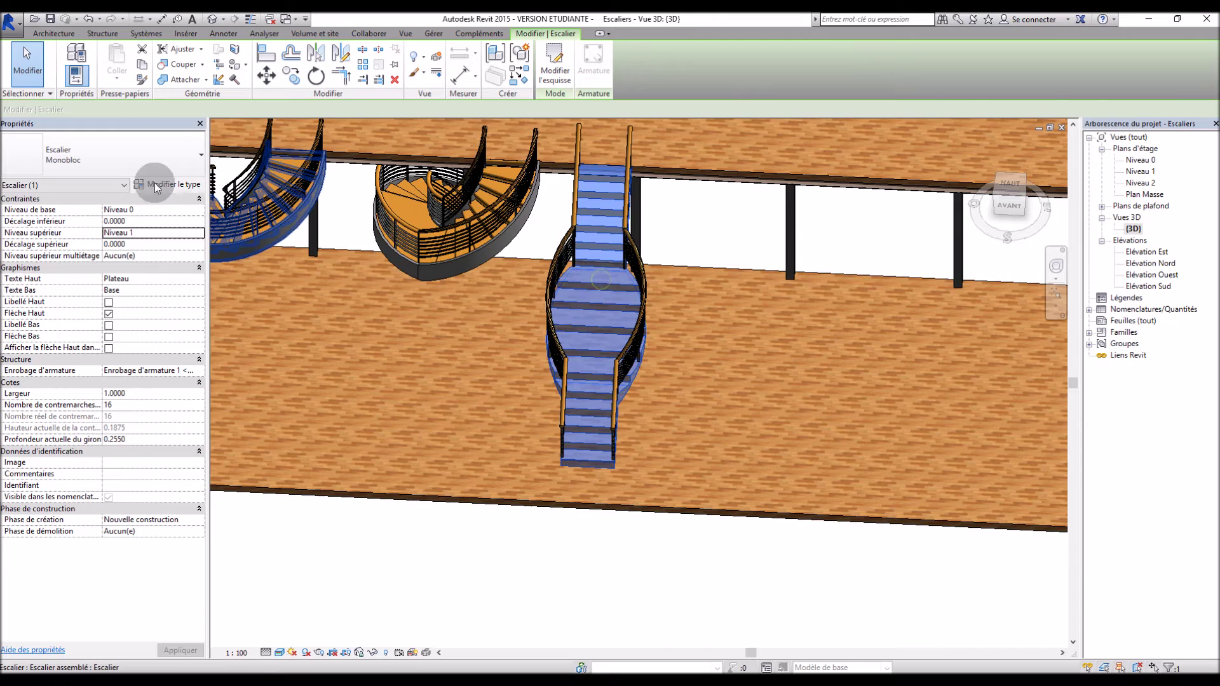
left_click(128, 164)
left_click(128, 166)
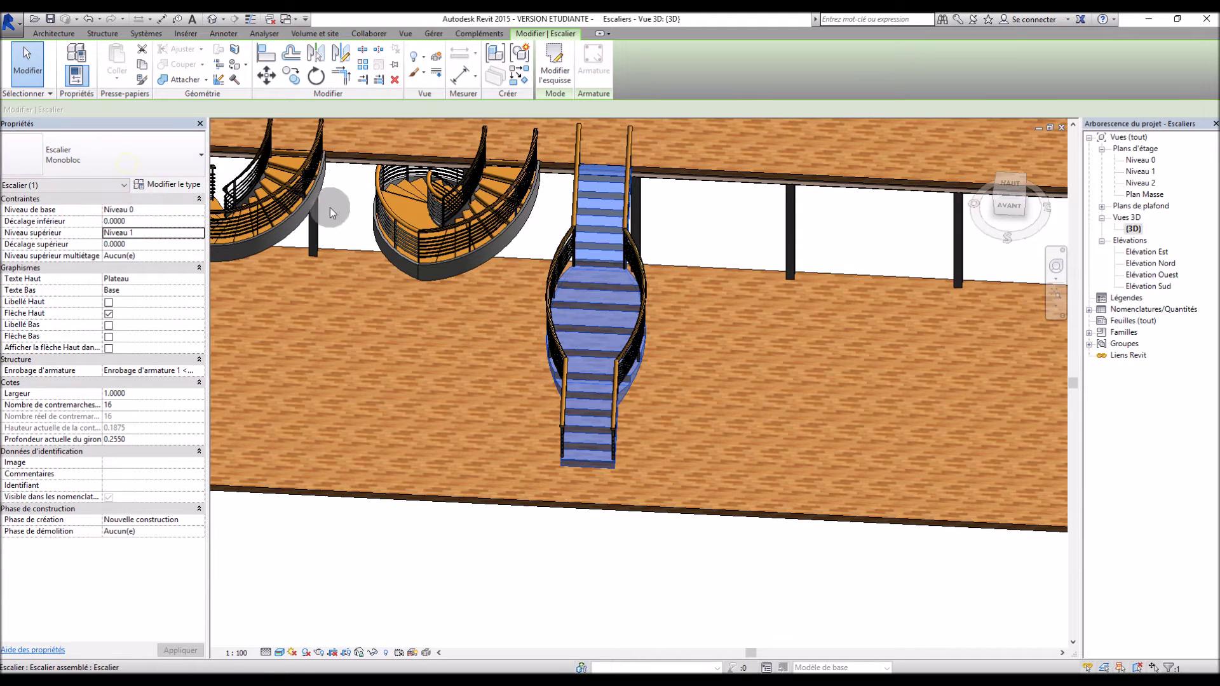
left_click(667, 239)
middle_click_drag(670, 239, 640, 423, "shift")
scroll(640, 422, "up", 5)
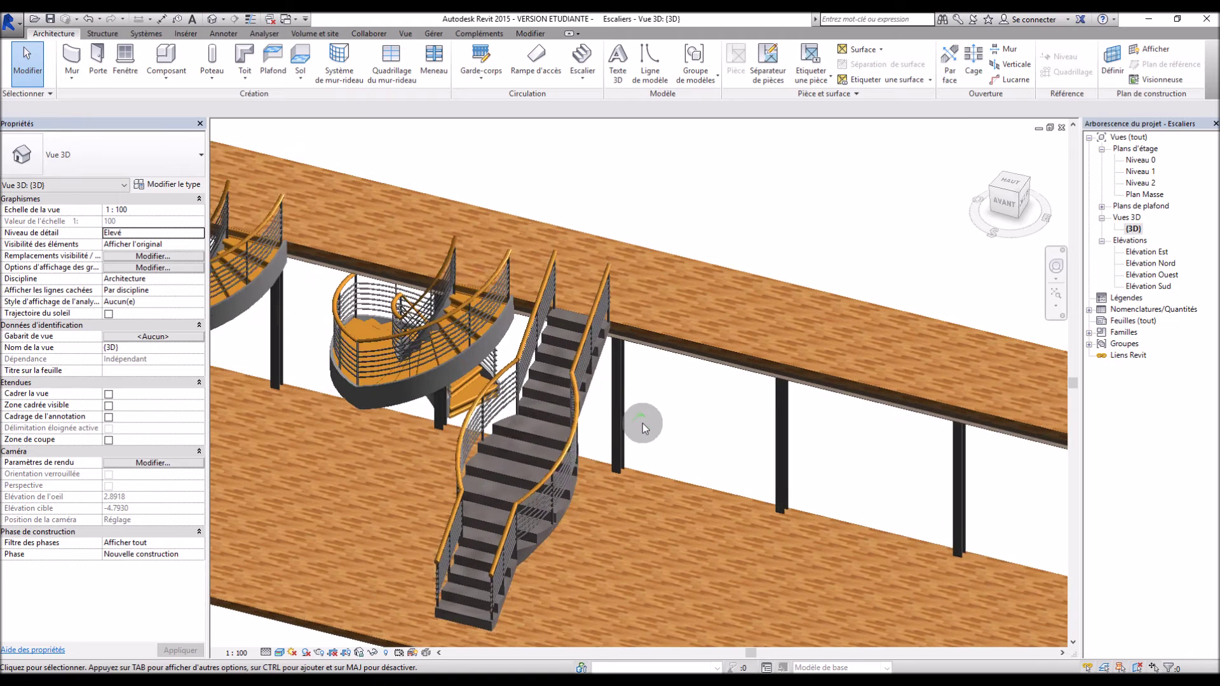
left_click(548, 392)
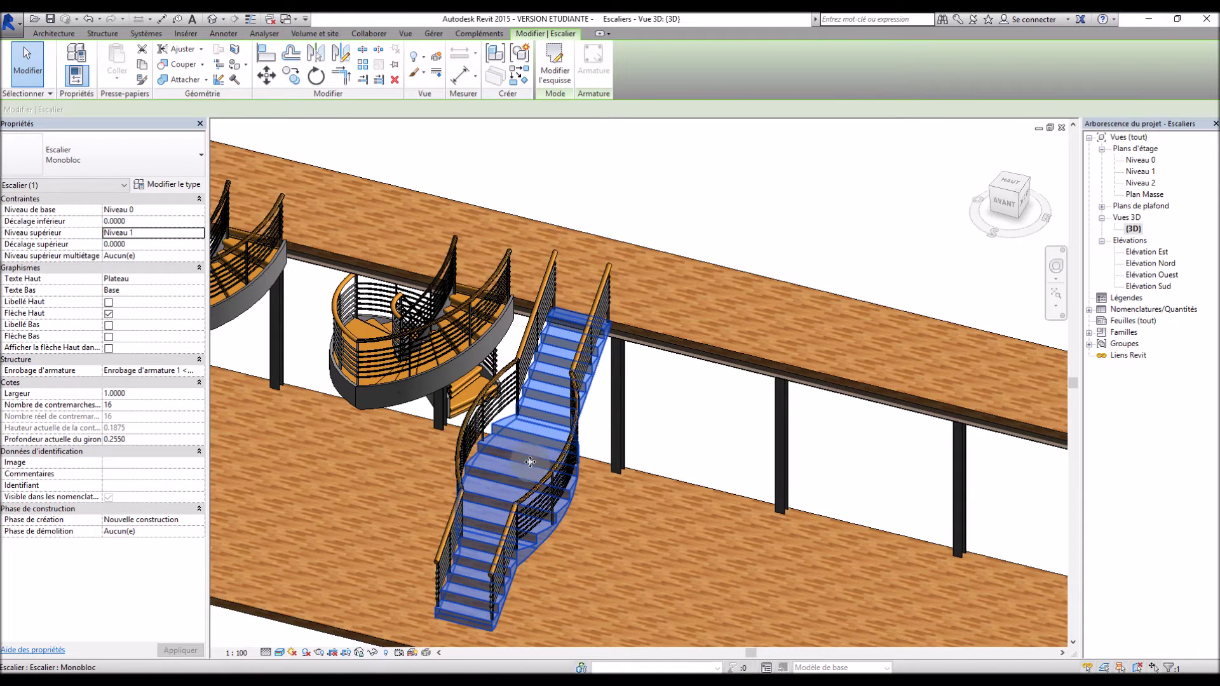
left_click(664, 420)
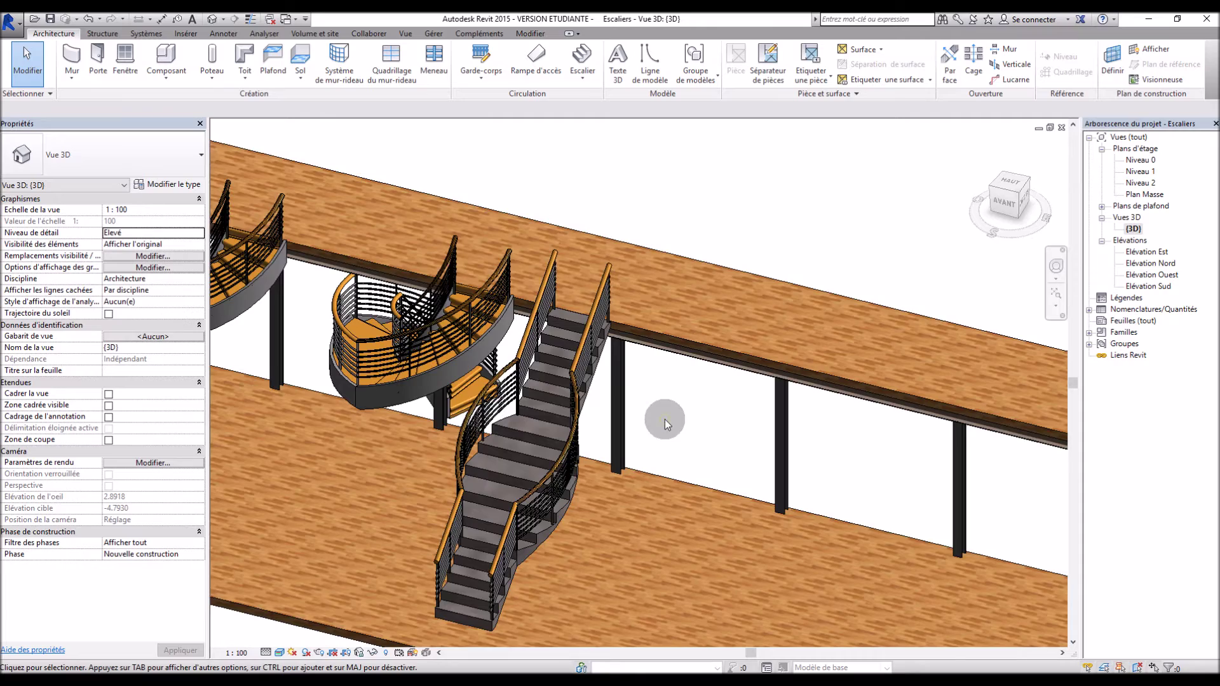
middle_click_drag(665, 420, 666, 426, "shift")
scroll(560, 550, "up", 5)
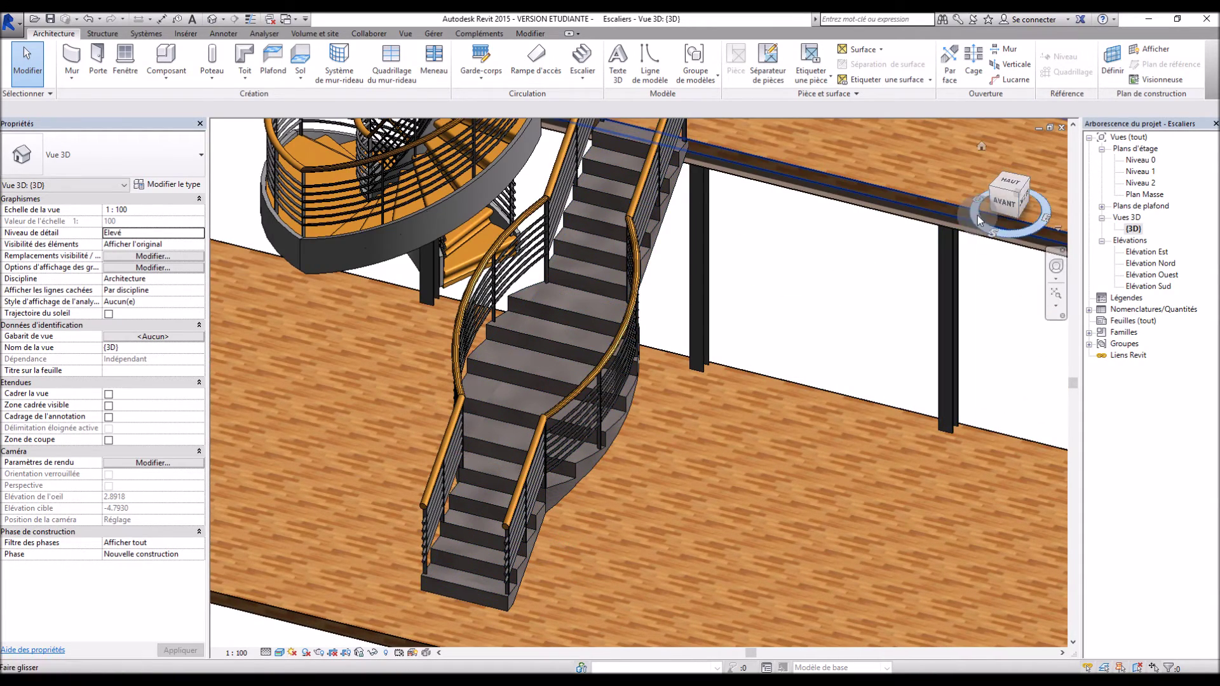
Reopen the bulging stair's sketch, review its boundary and riser lines in the Niveau 0 plan, and finish the sketch
left_click(581, 306)
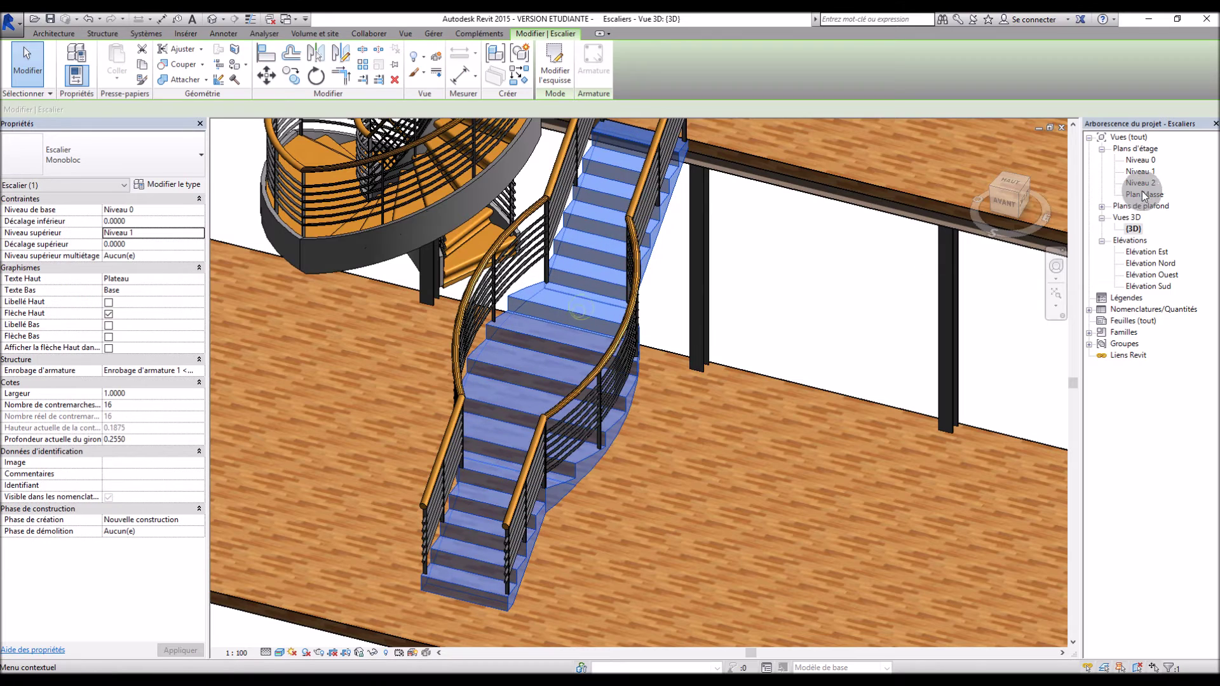
double_click(585, 269)
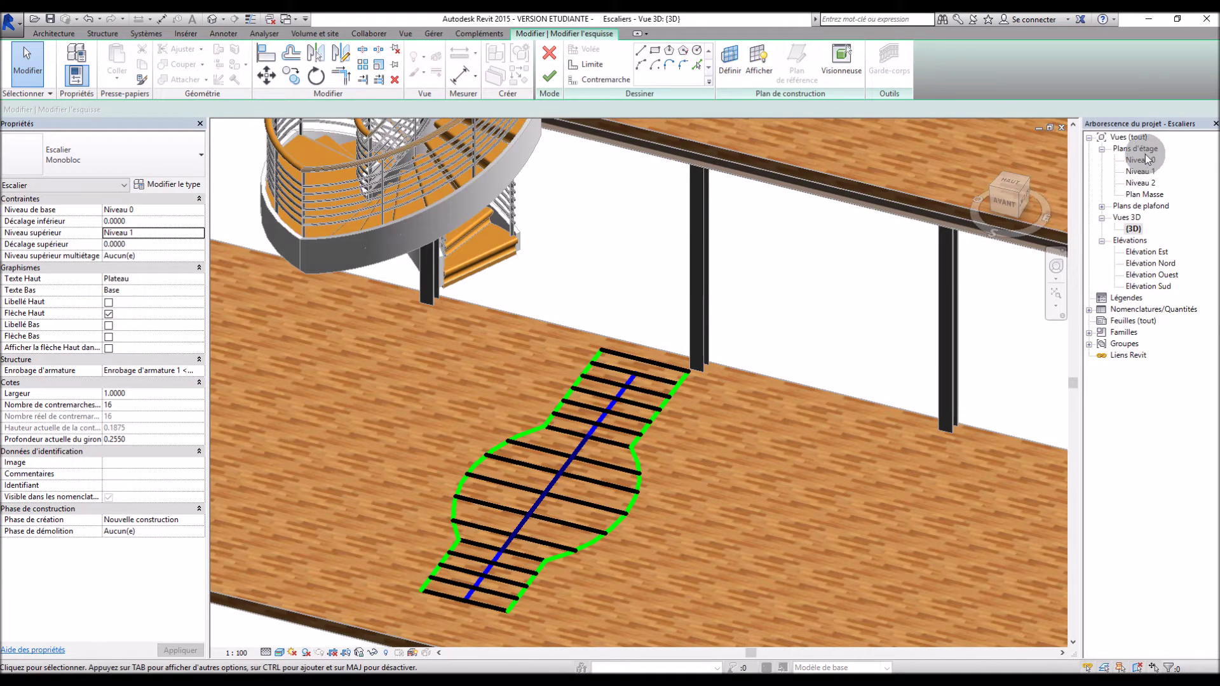
double_click(1137, 159)
scroll(706, 356, "up", 3)
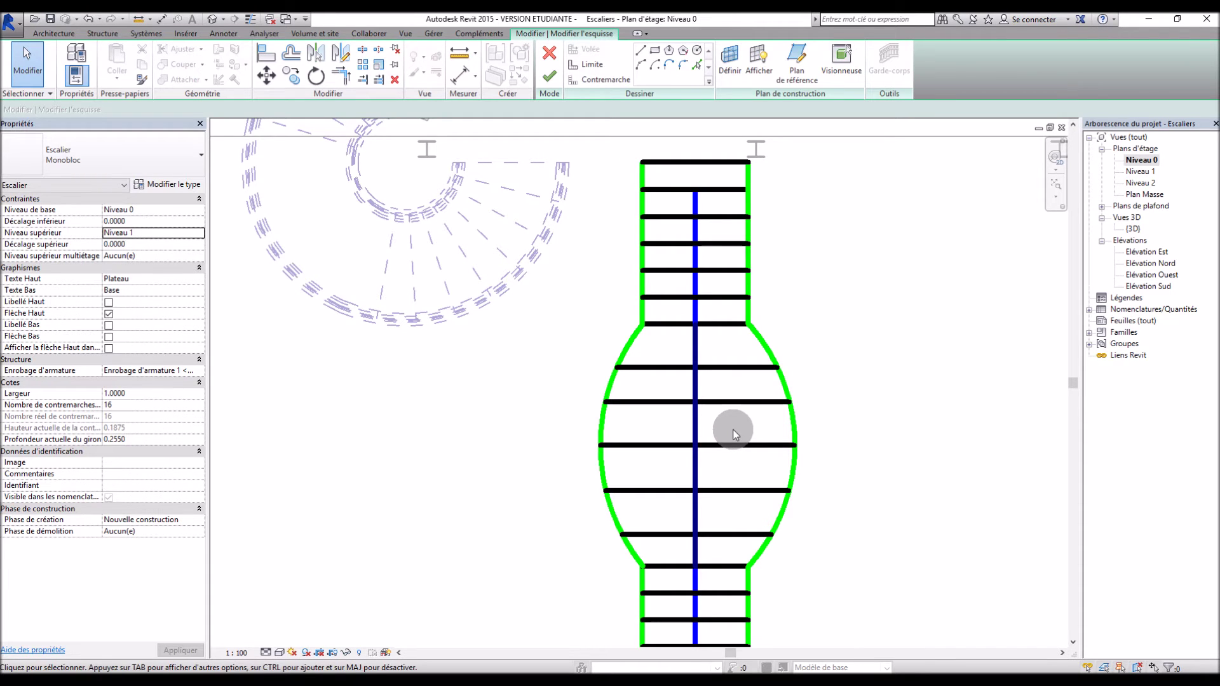
scroll(769, 418, "down", 2)
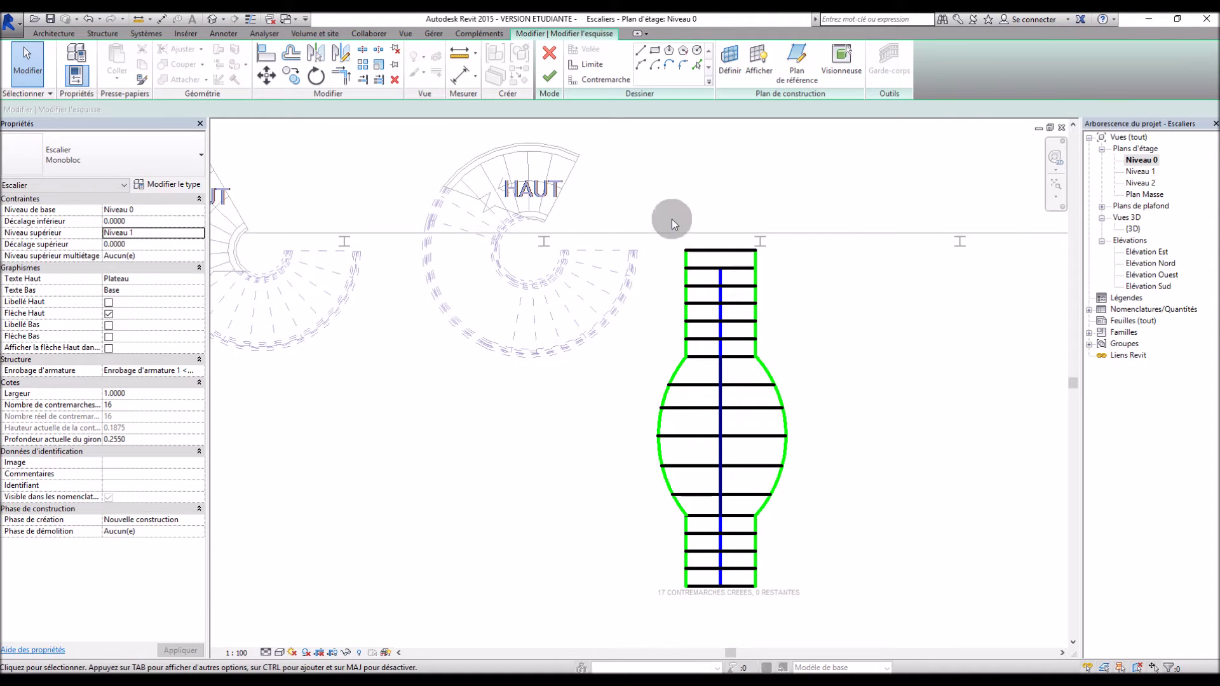
left_click(551, 77)
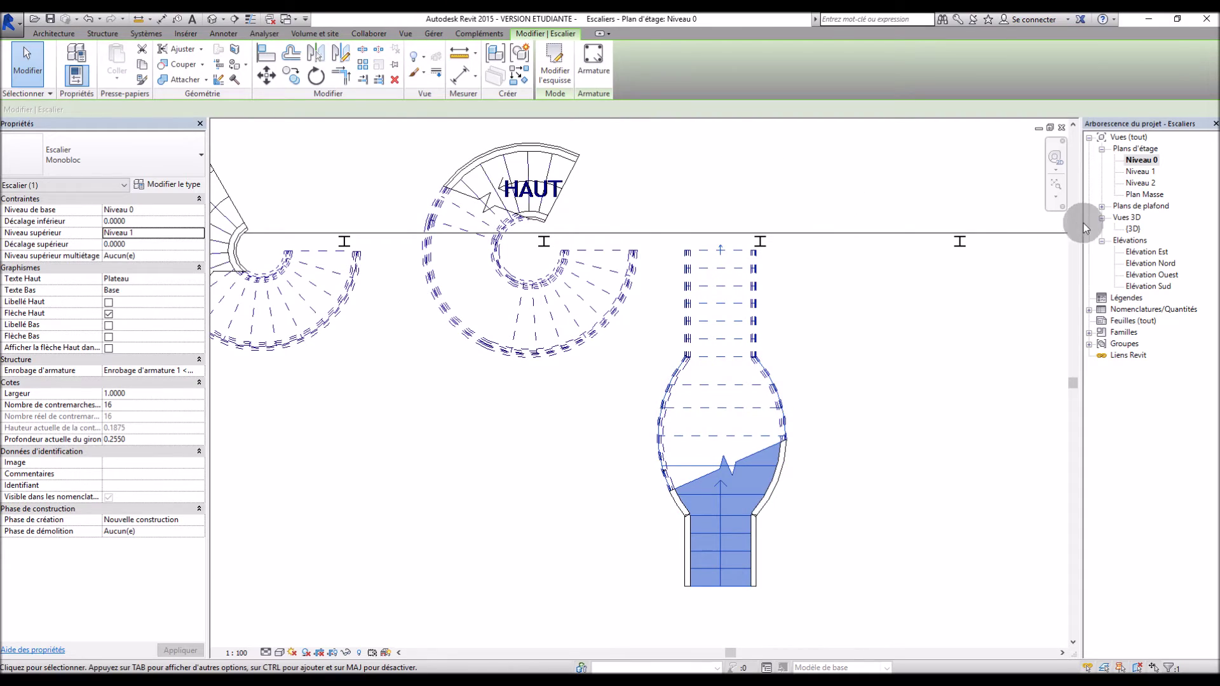
View the whole row of stairs in 3D and look at the available stair creation methods
double_click(1132, 229)
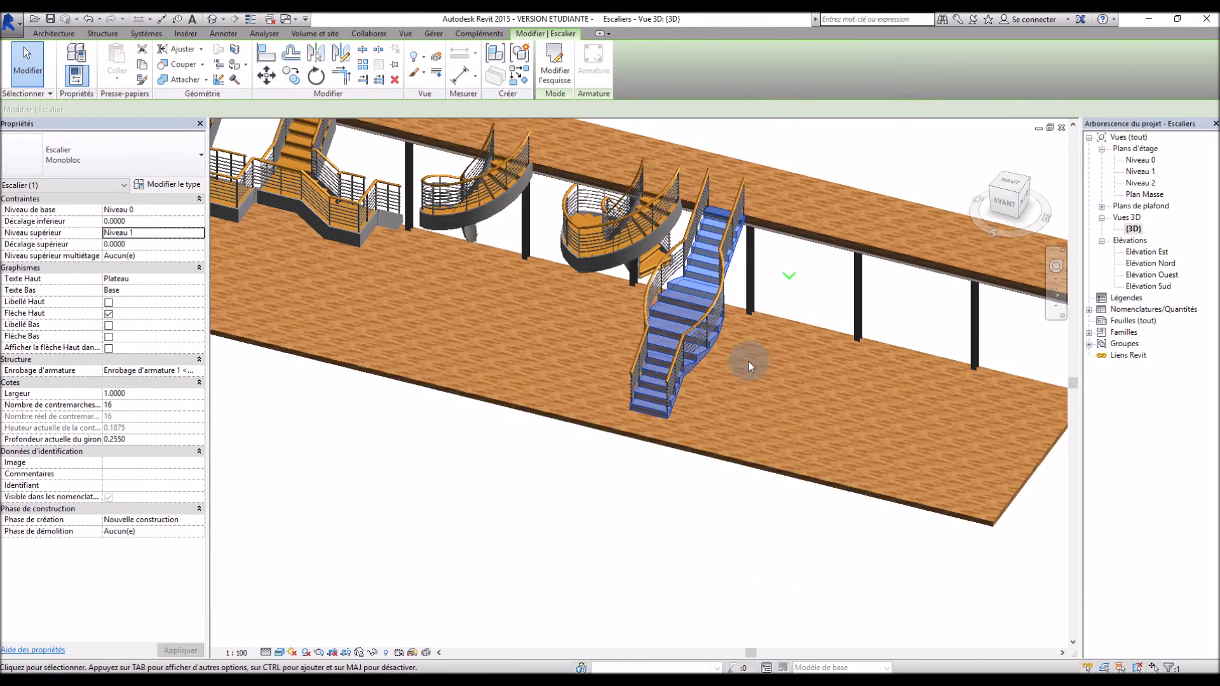
left_click(674, 478)
scroll(762, 458, "down", 2)
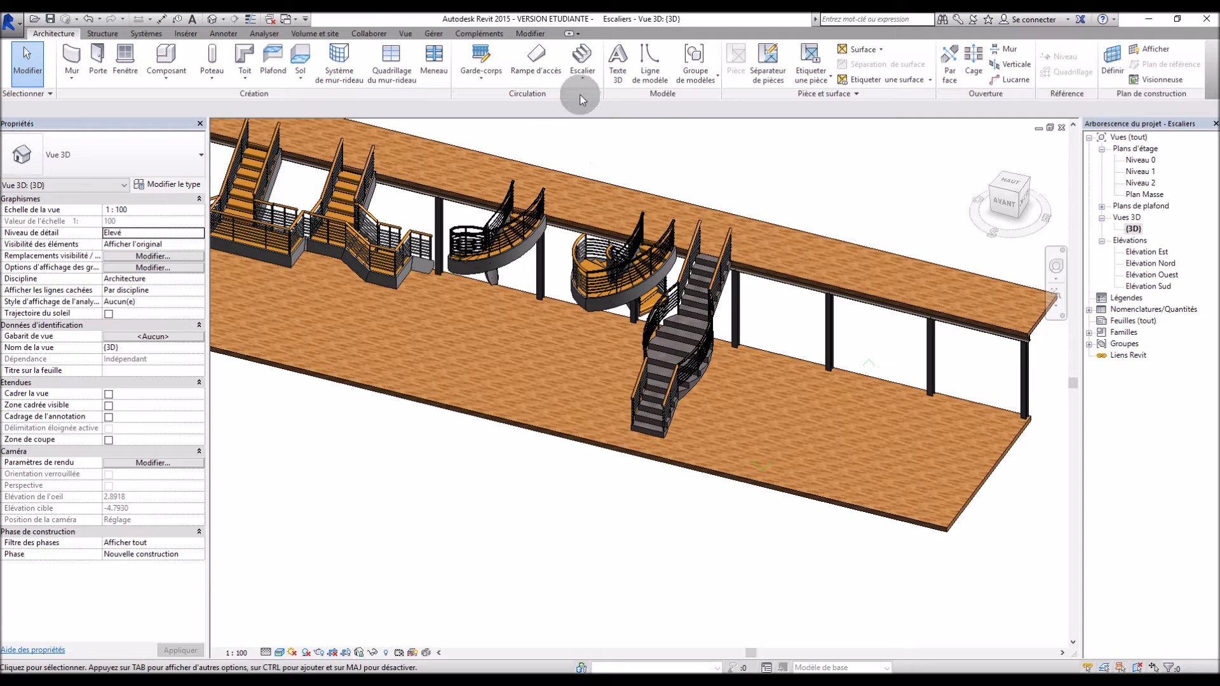
left_click(582, 75)
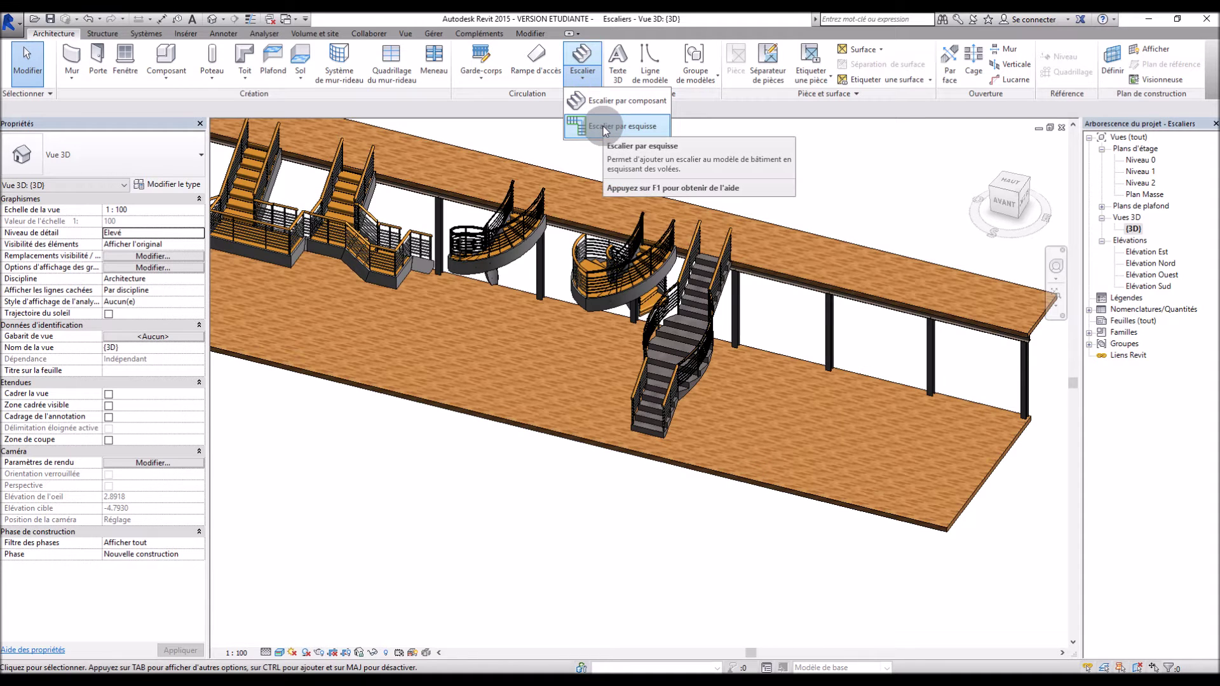
left_click(765, 314)
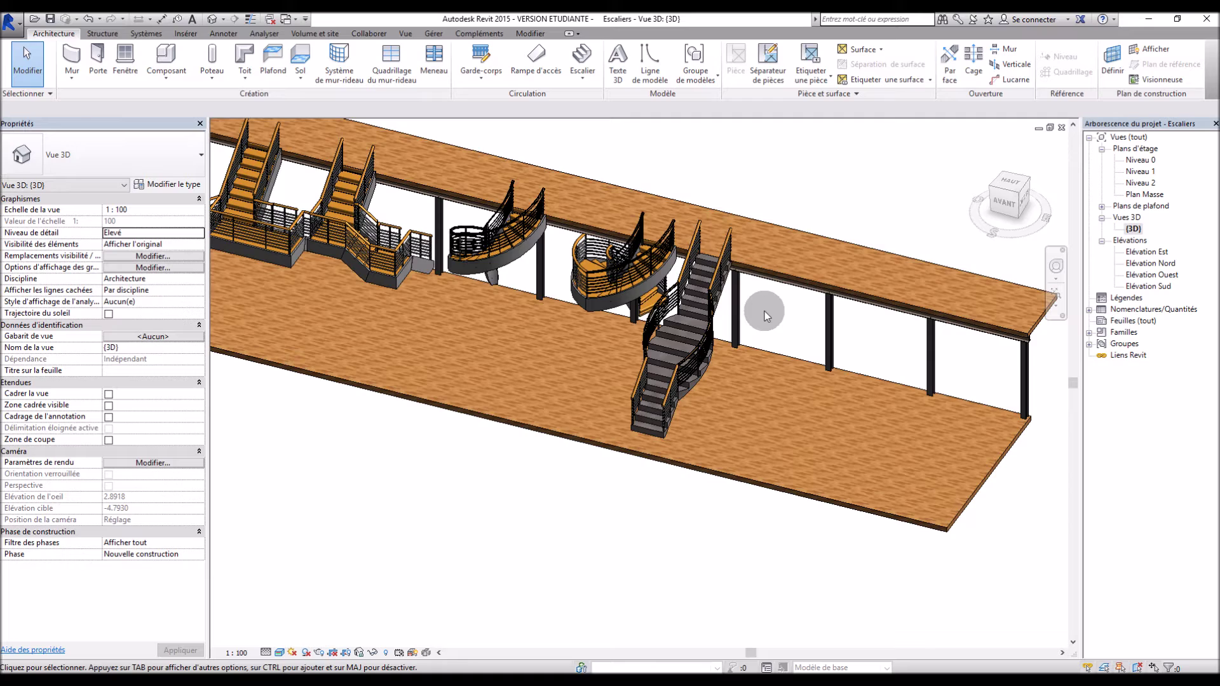
Start a new stair by component with a sketched run, and open the Niveau 0 plan for drawing it
left_click(584, 82)
left_click(584, 71)
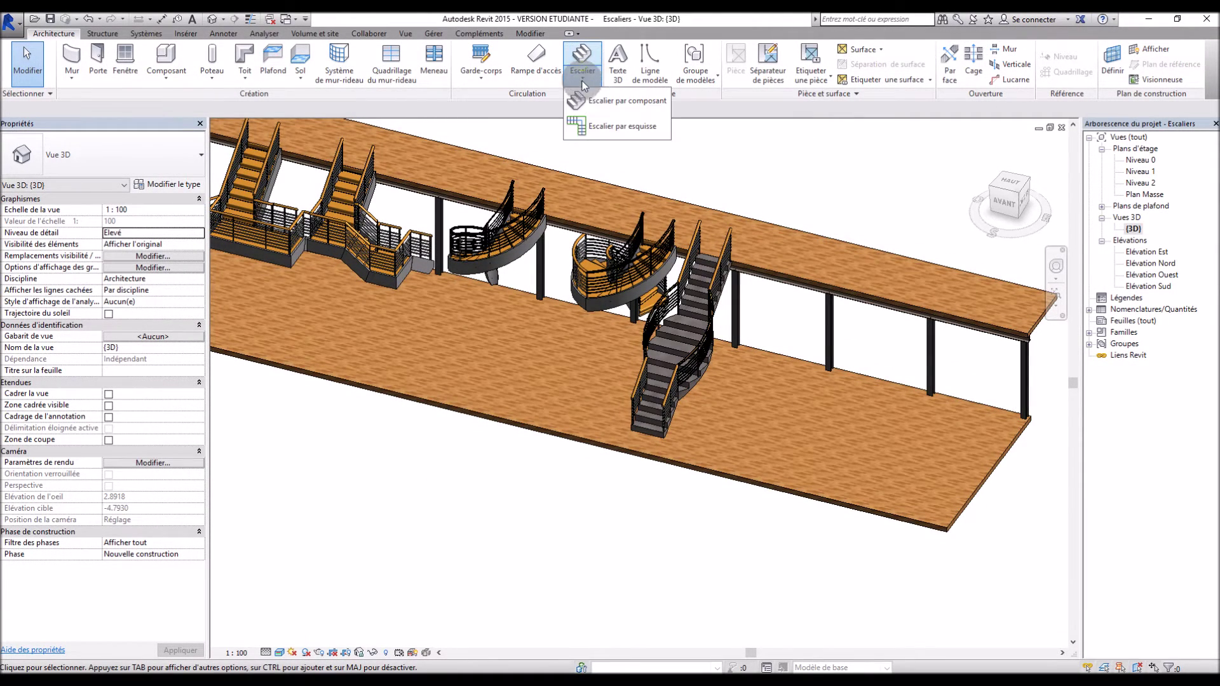
left_click(595, 104)
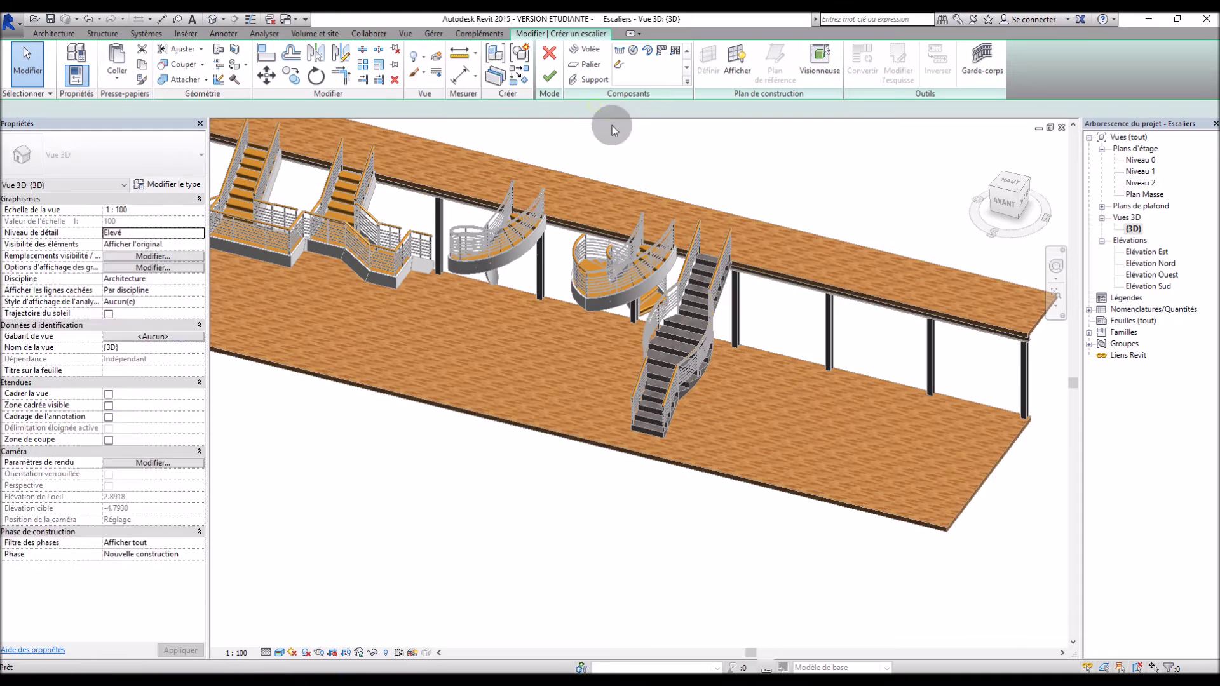
left_click(618, 66)
left_click(1141, 160)
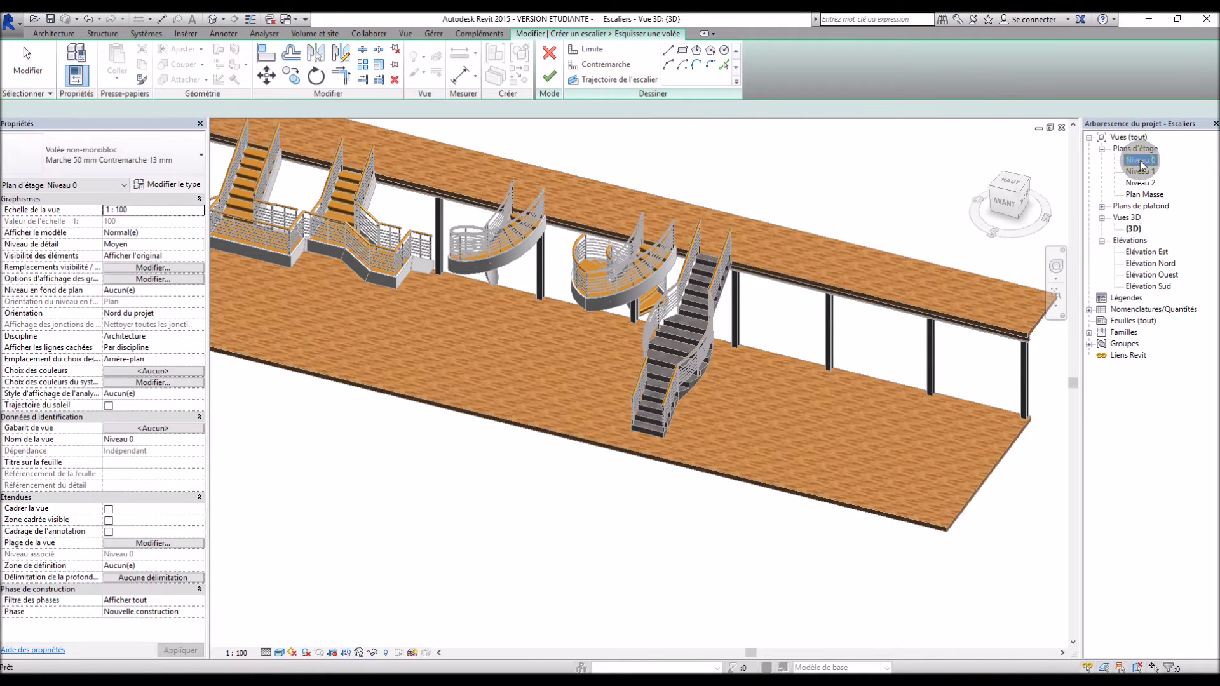
double_click(1140, 160)
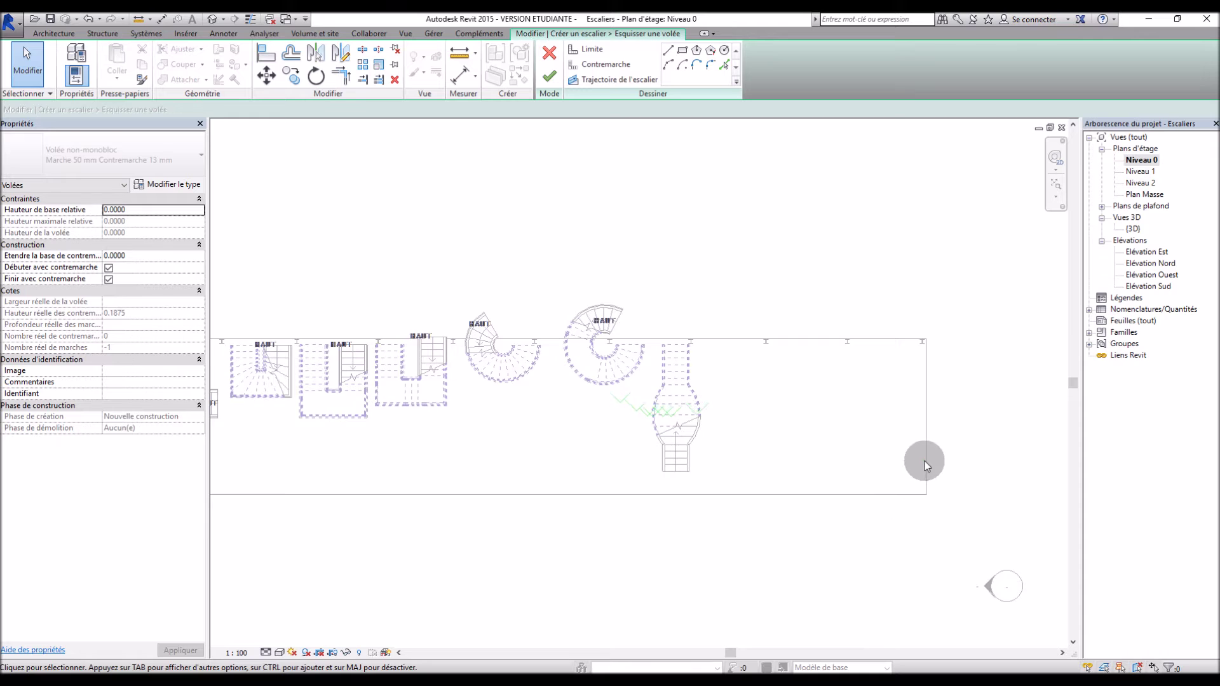
Try to use the floor slab's lower edge as a boundary line for the sketched run
scroll(925, 466, "up", 4)
left_click(602, 48)
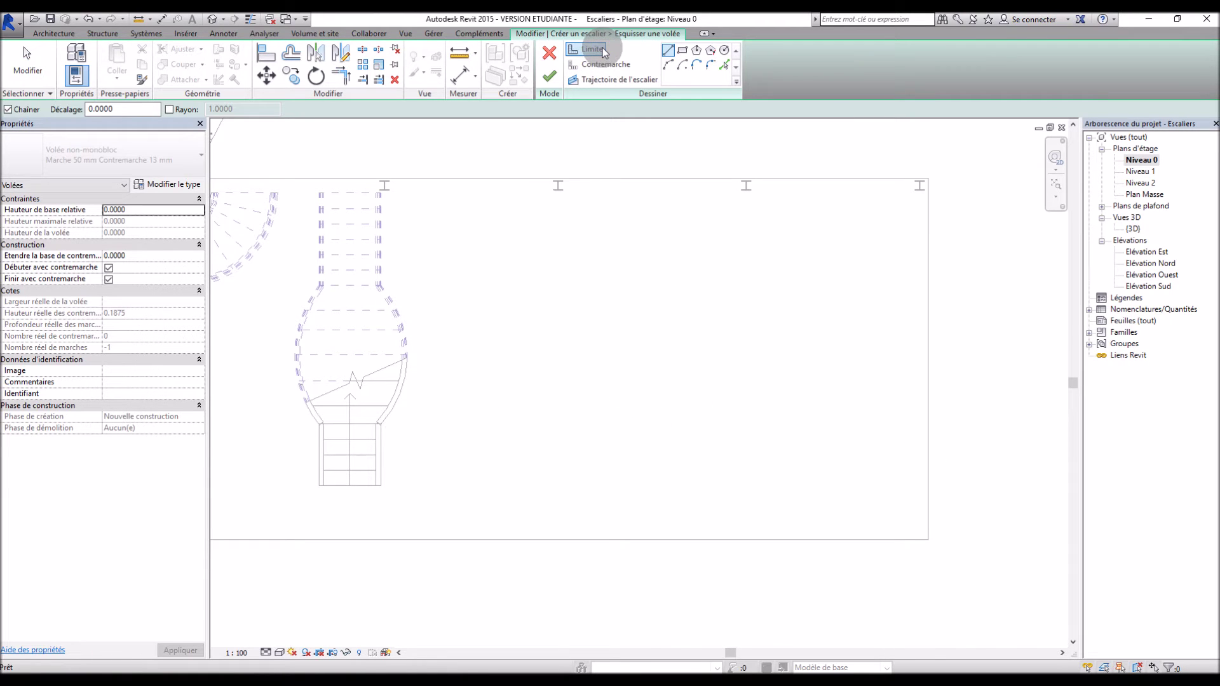
left_click(608, 63)
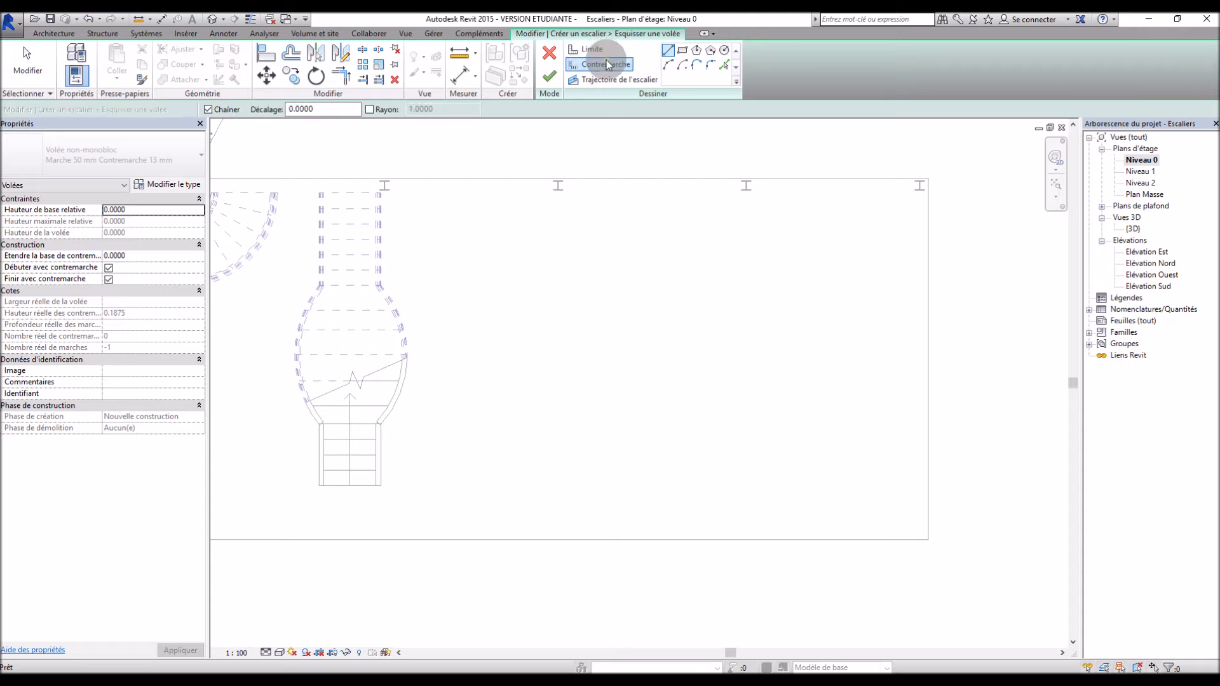
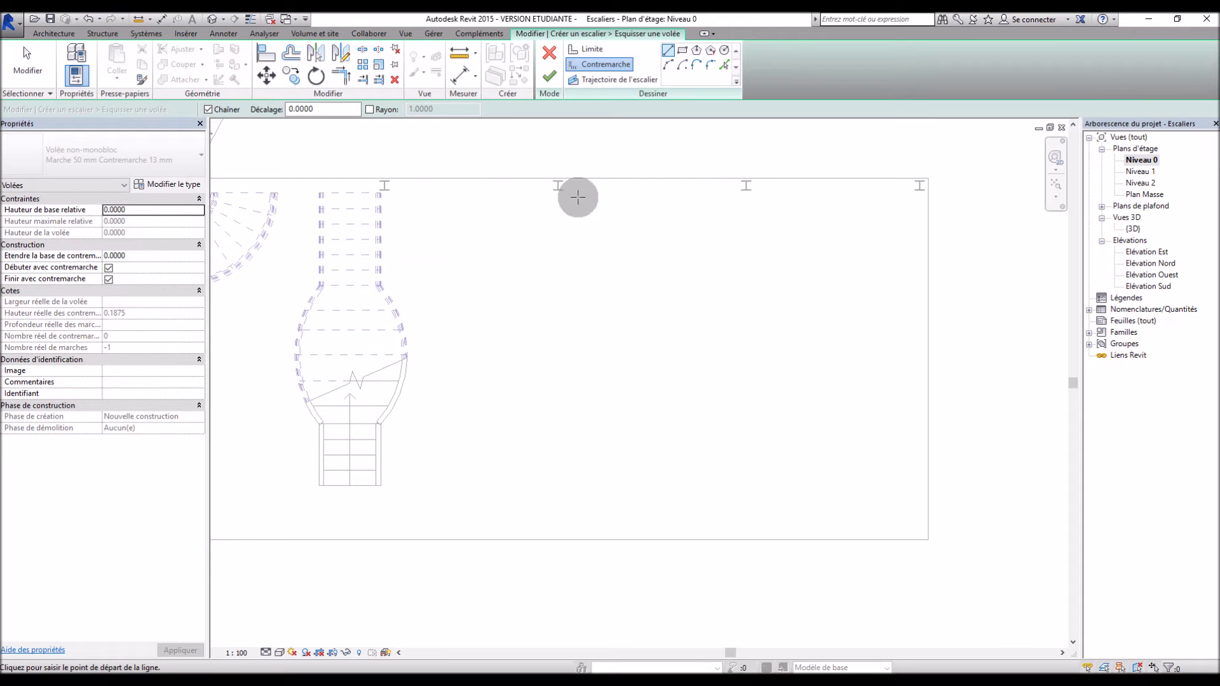
left_click(598, 50)
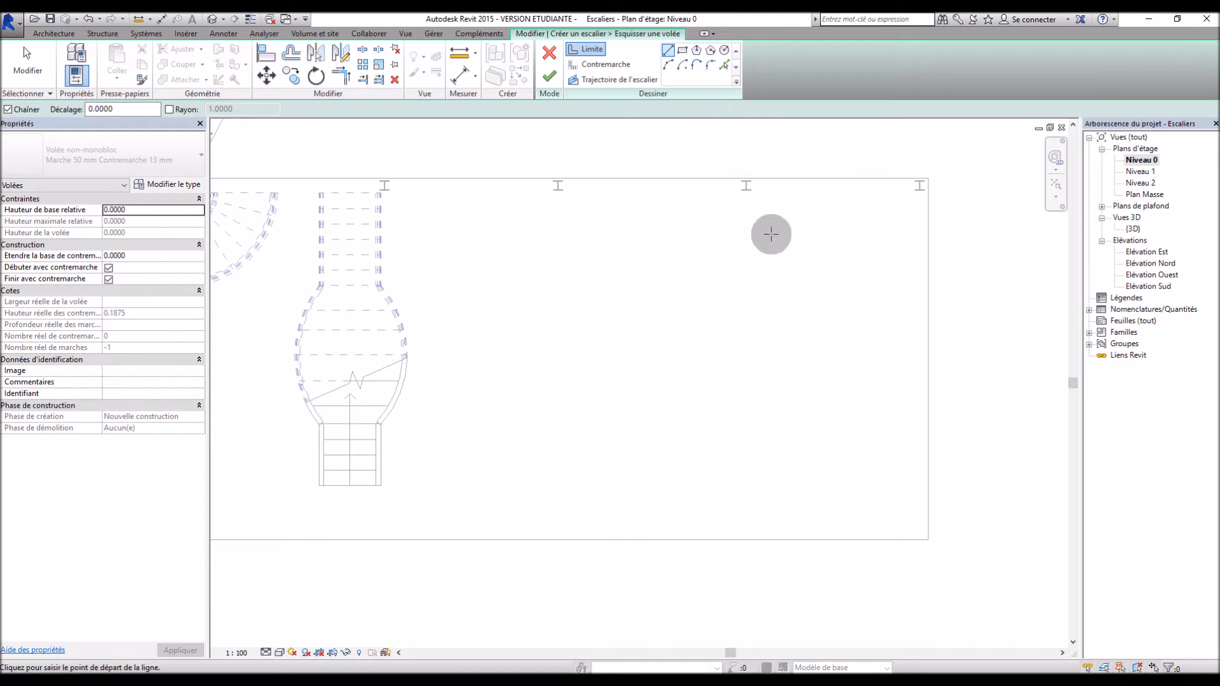
left_click(726, 68)
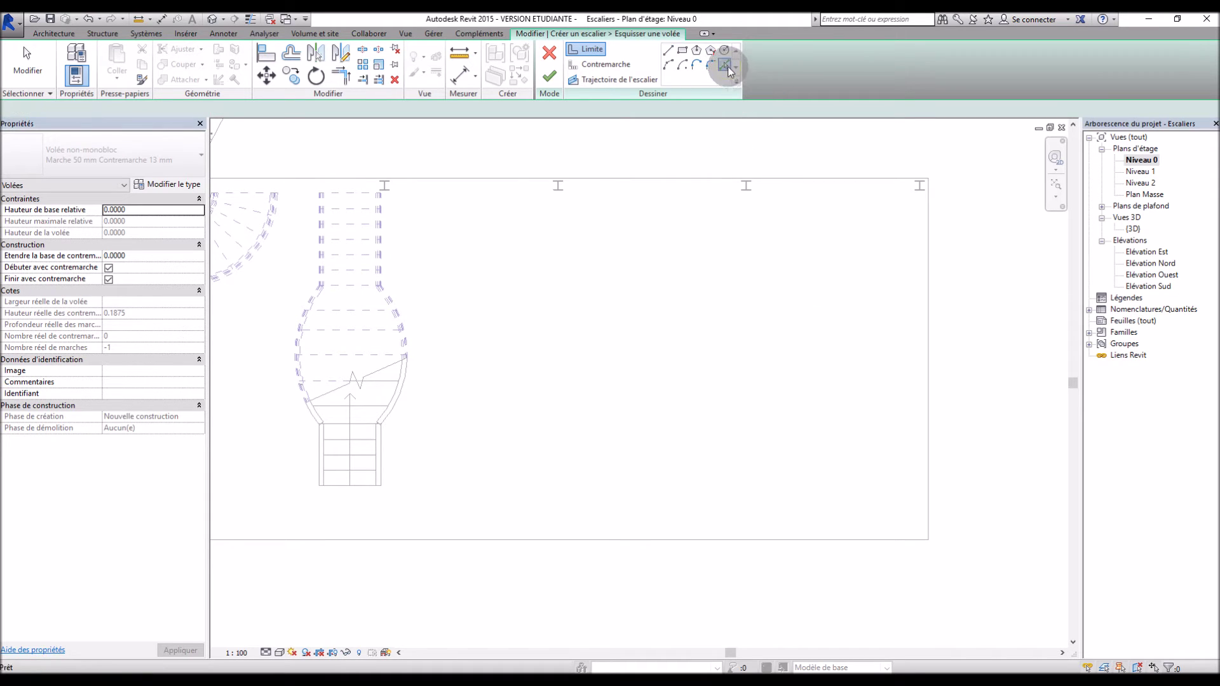
left_click(680, 540)
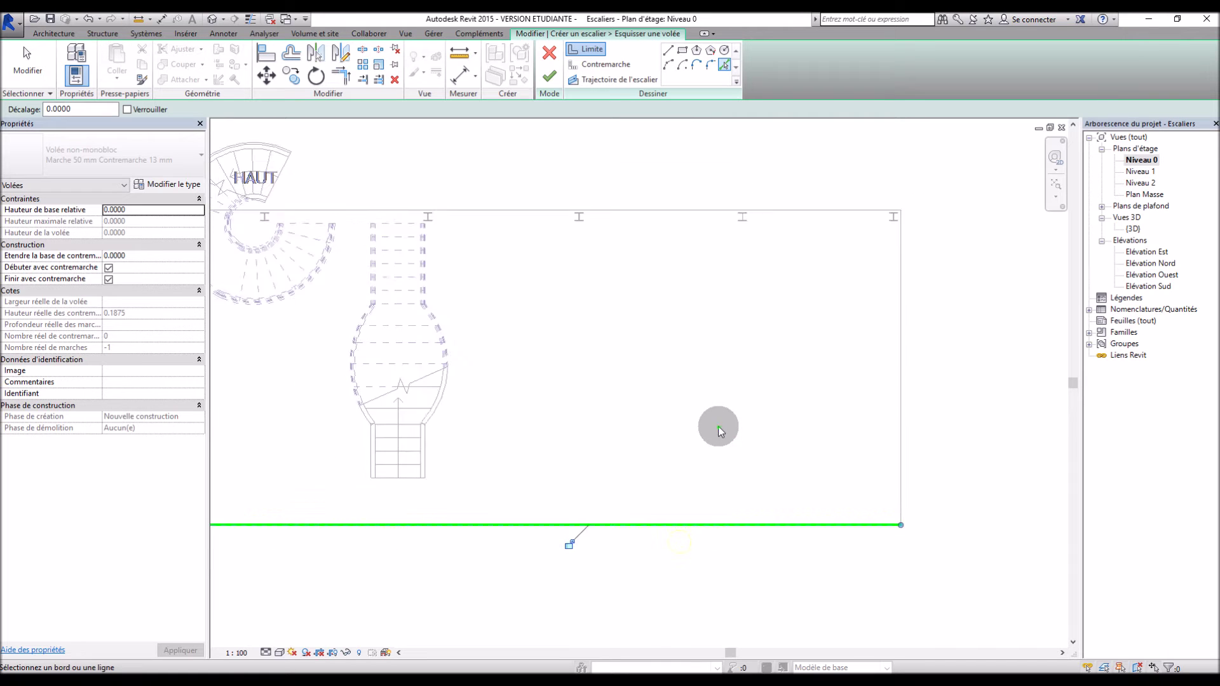
scroll(718, 425, "down", 3)
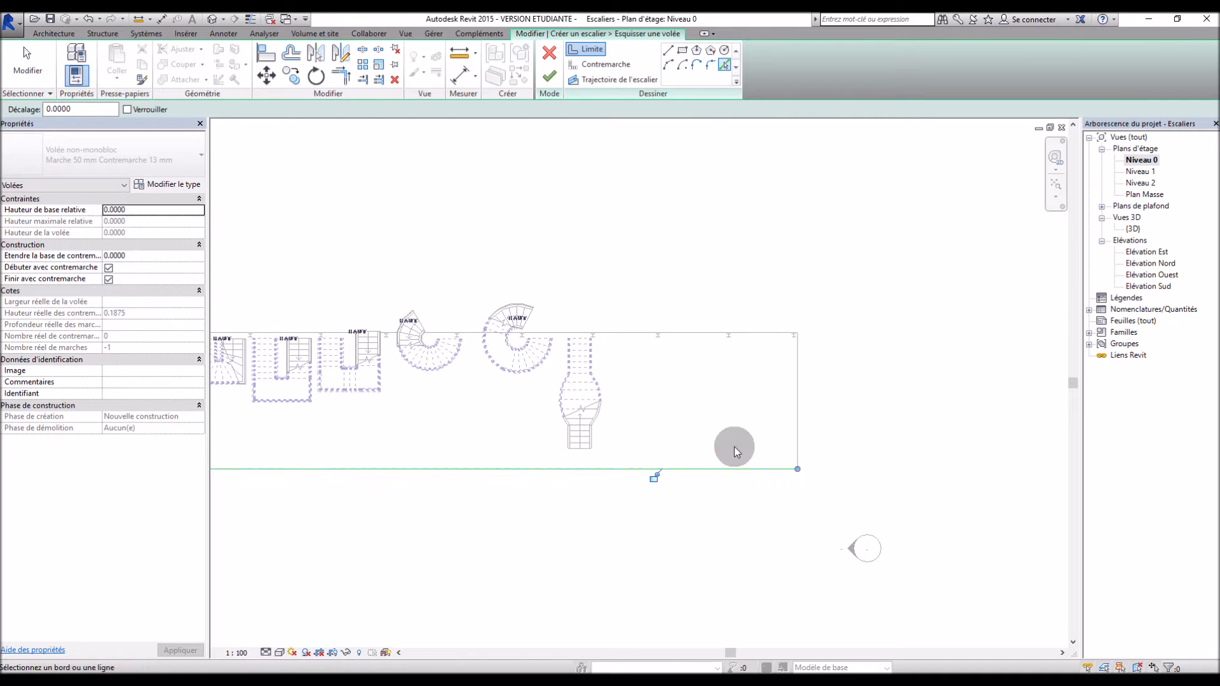
scroll(731, 448, "up", 3)
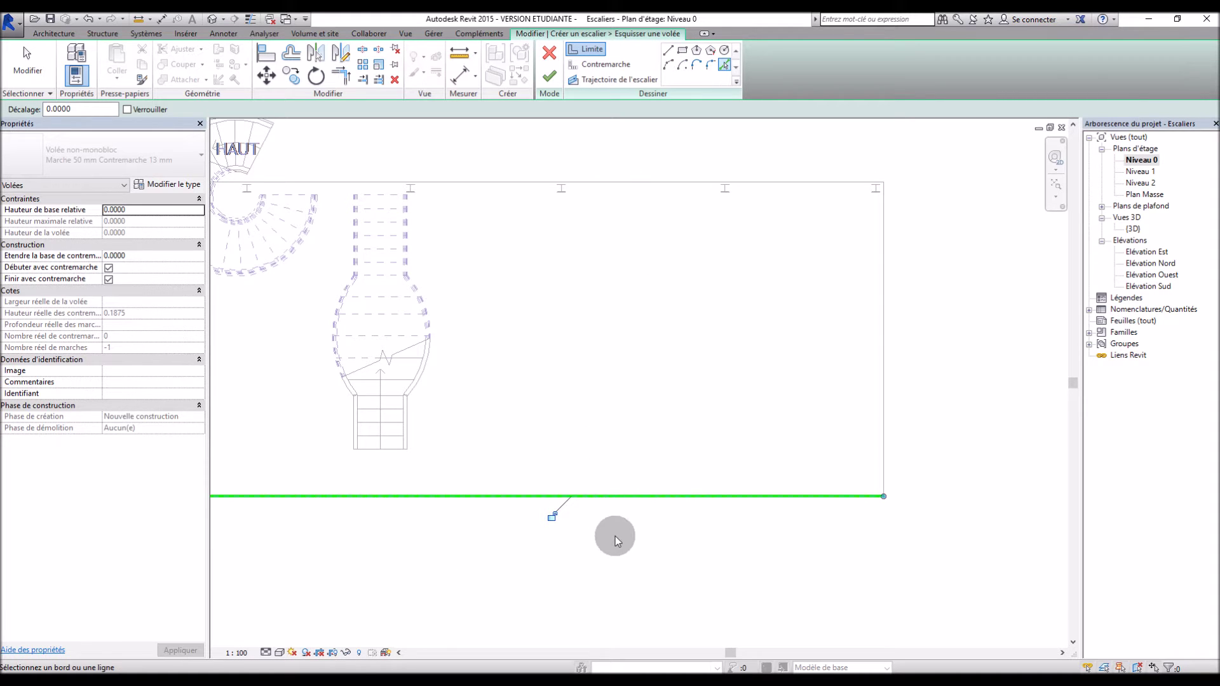
left_click(613, 508)
left_click(653, 493)
Delete the boundary lines picked along the floor slab's lower edge
key("d")
key("e")
left_click(661, 503)
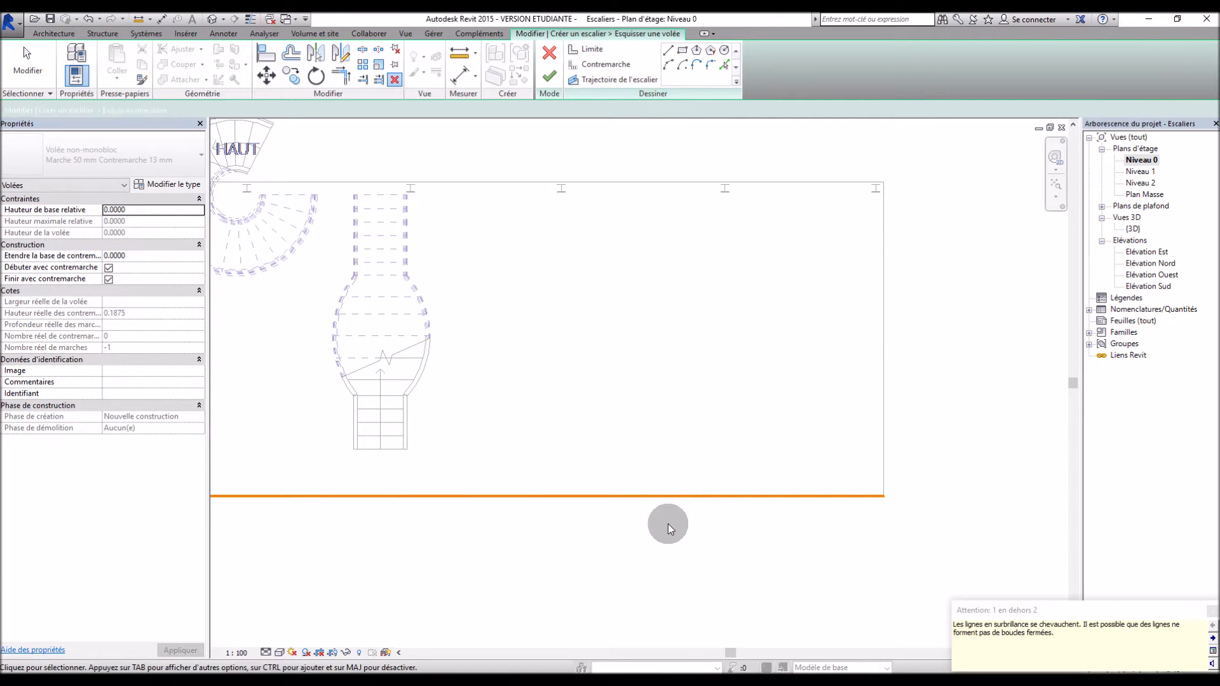
key("Escape")
left_click(669, 495)
left_click(673, 536)
left_click(684, 496)
left_click(685, 528)
left_click(685, 495)
left_click(692, 534)
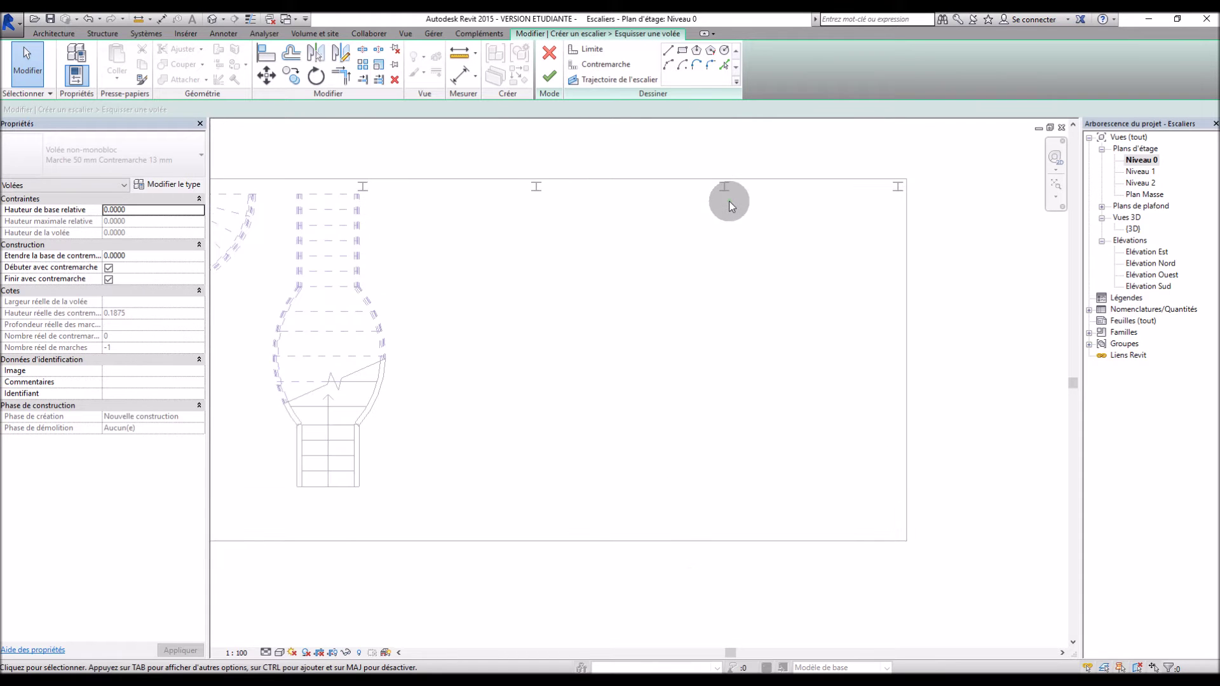
Sketch an arc boundary of about 4.58 m radius and 50° as the left side of the run, right of the bulging stair
scroll(730, 201, "down", 4)
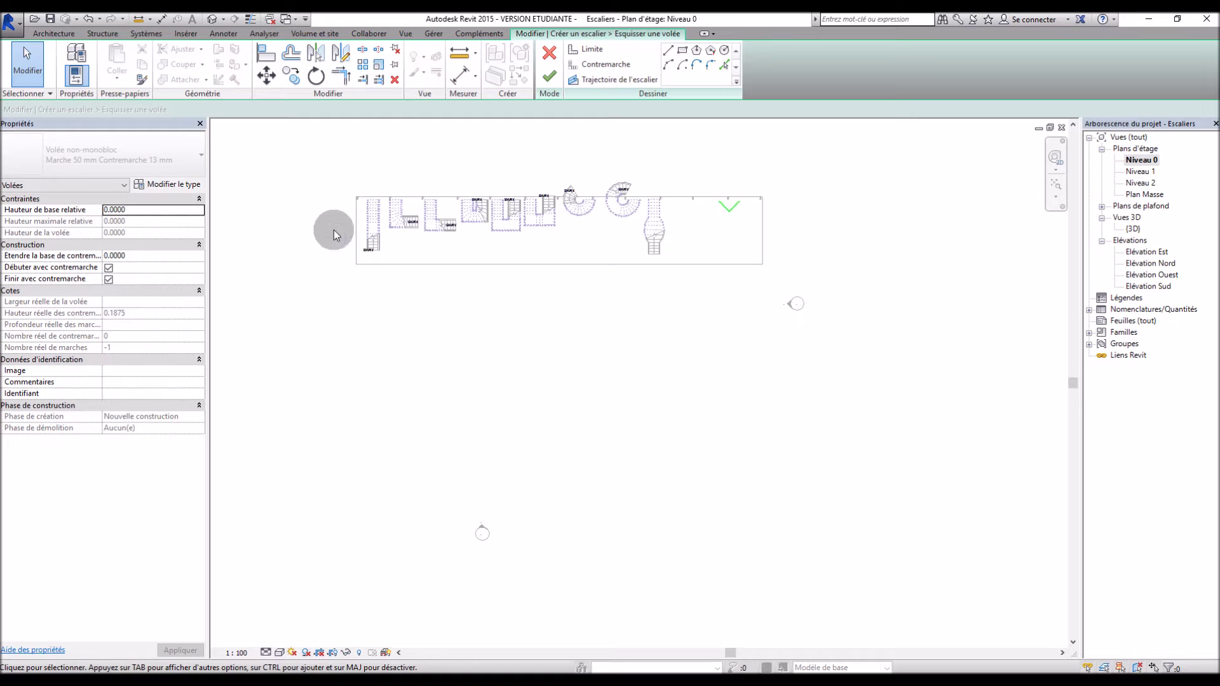
scroll(745, 197, "up", 5)
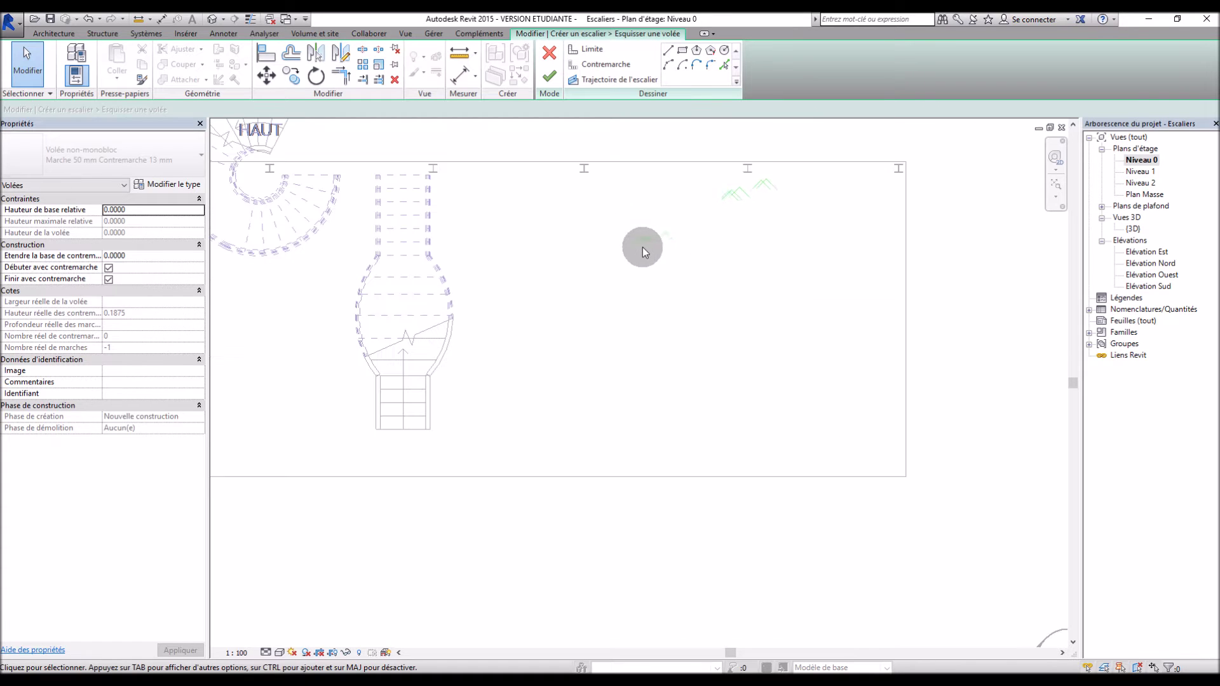
scroll(760, 200, "up", 1)
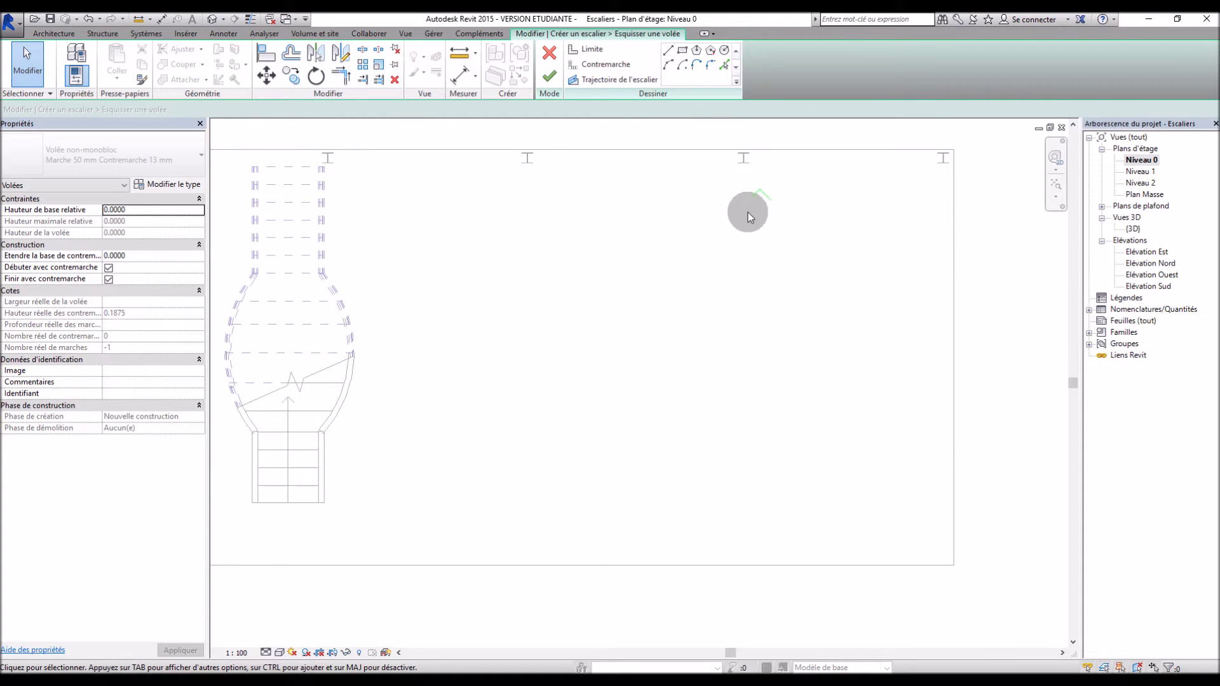
left_click(670, 65)
left_click(639, 259)
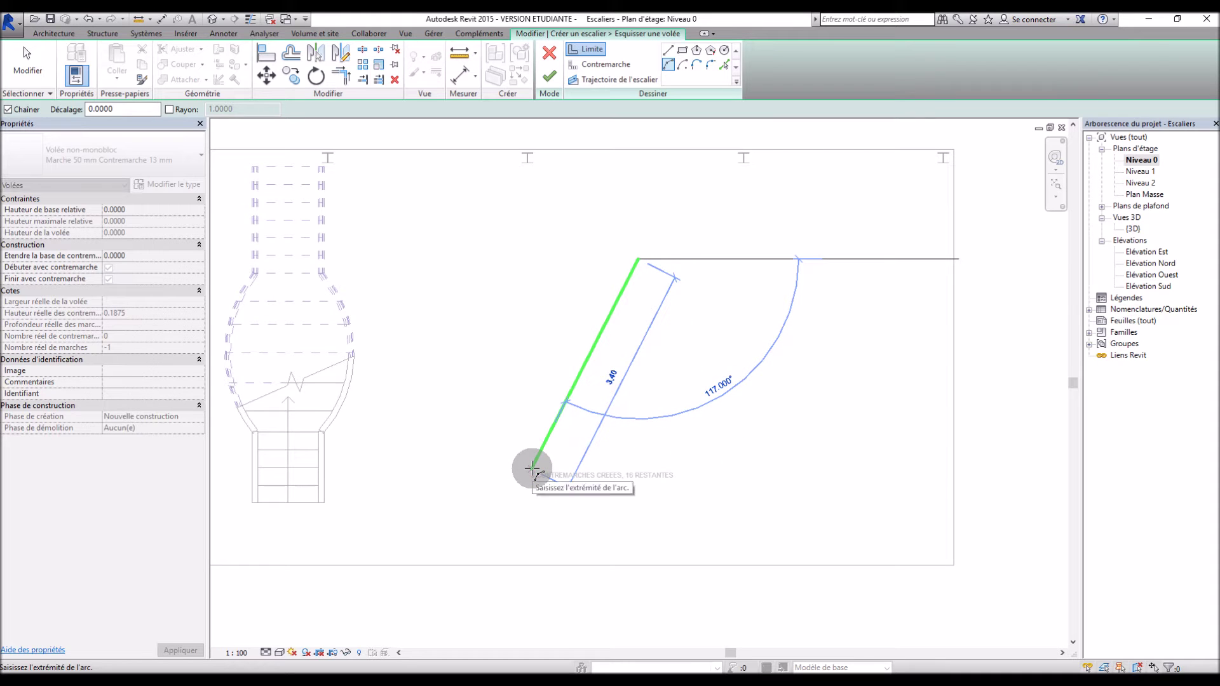
left_click(516, 499)
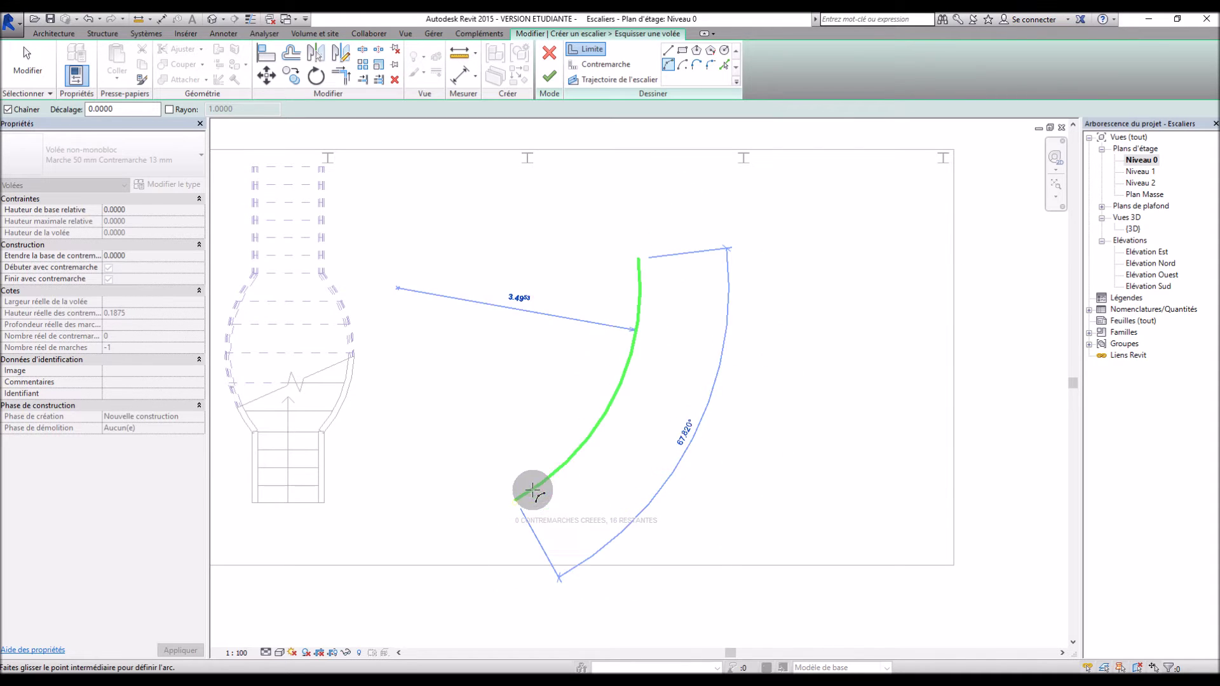
left_click(565, 452)
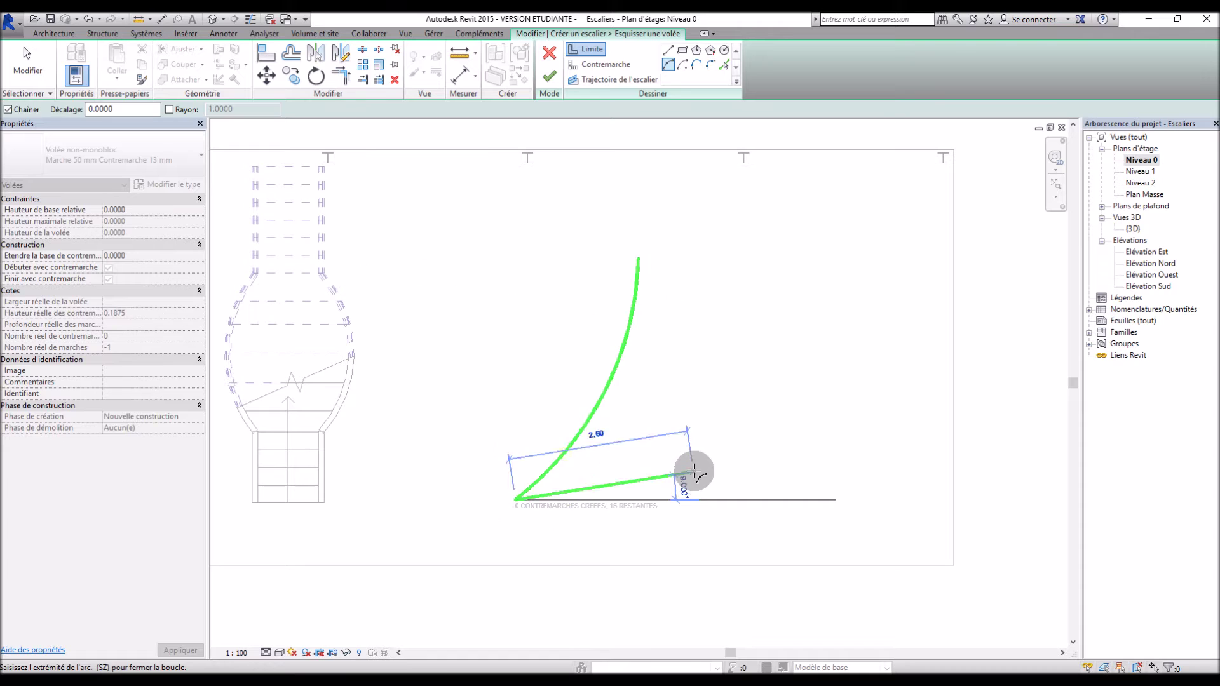
Draw a vertical helper line about 4.70 m long to the right of the arc as a symmetry axis
left_click(668, 51)
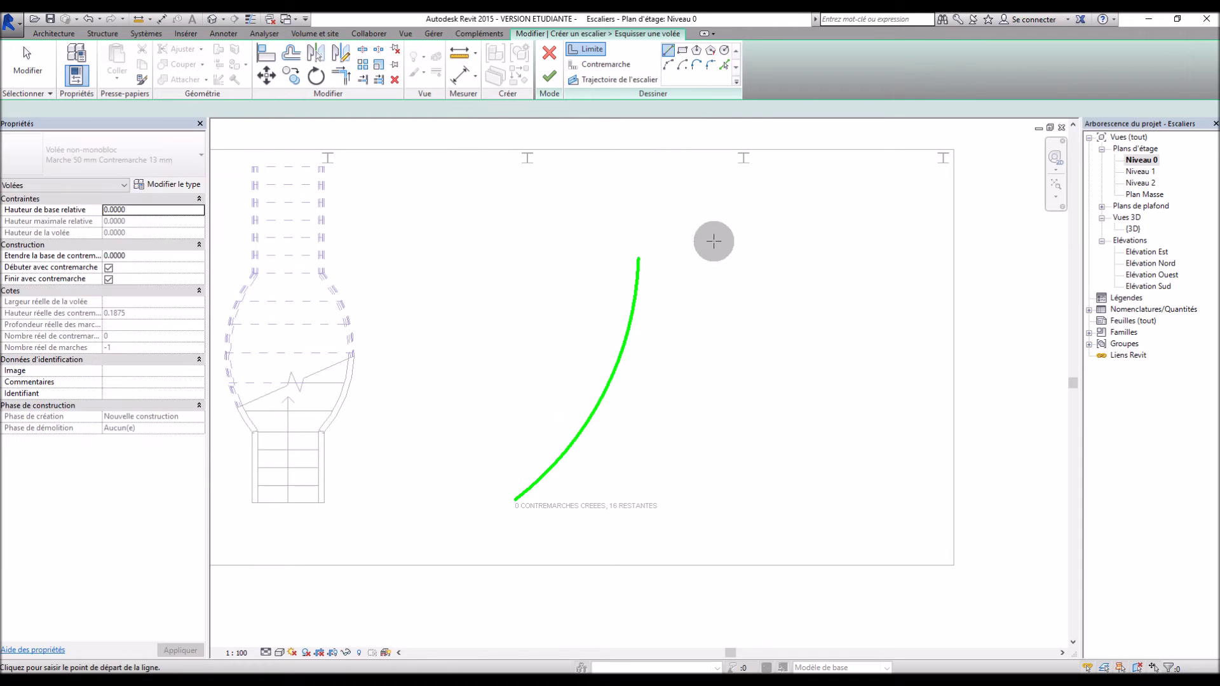
left_click(735, 225)
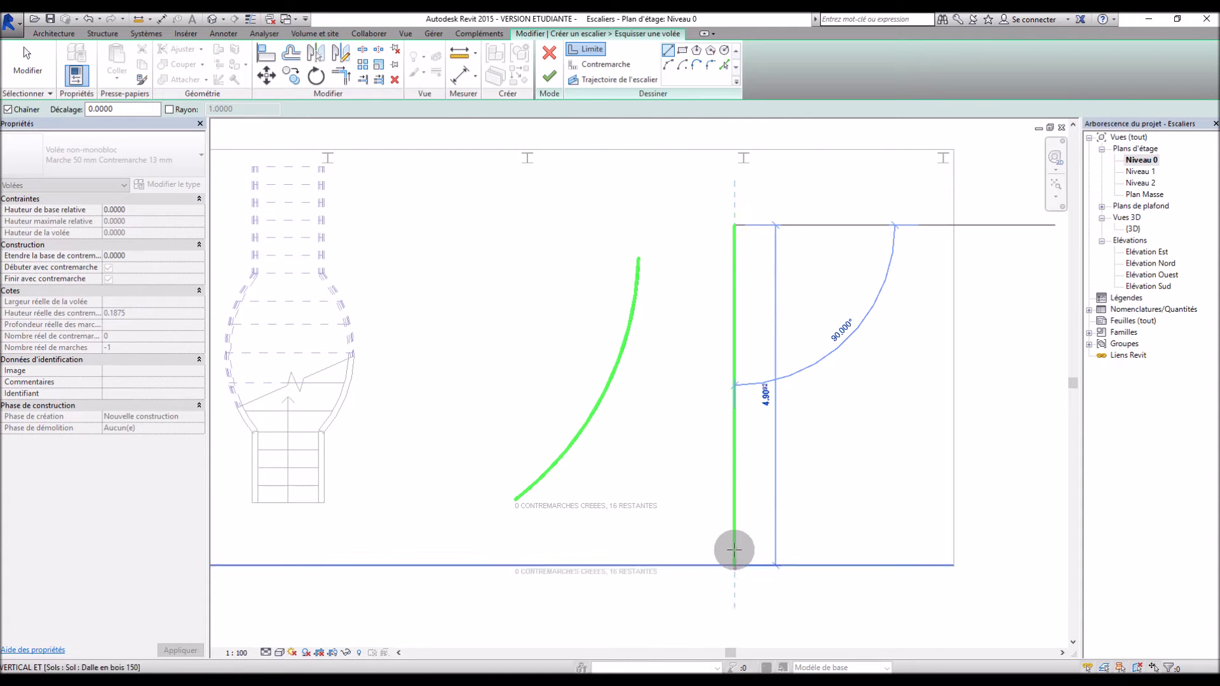
left_click(735, 551)
key("Escape")
key("Escape")
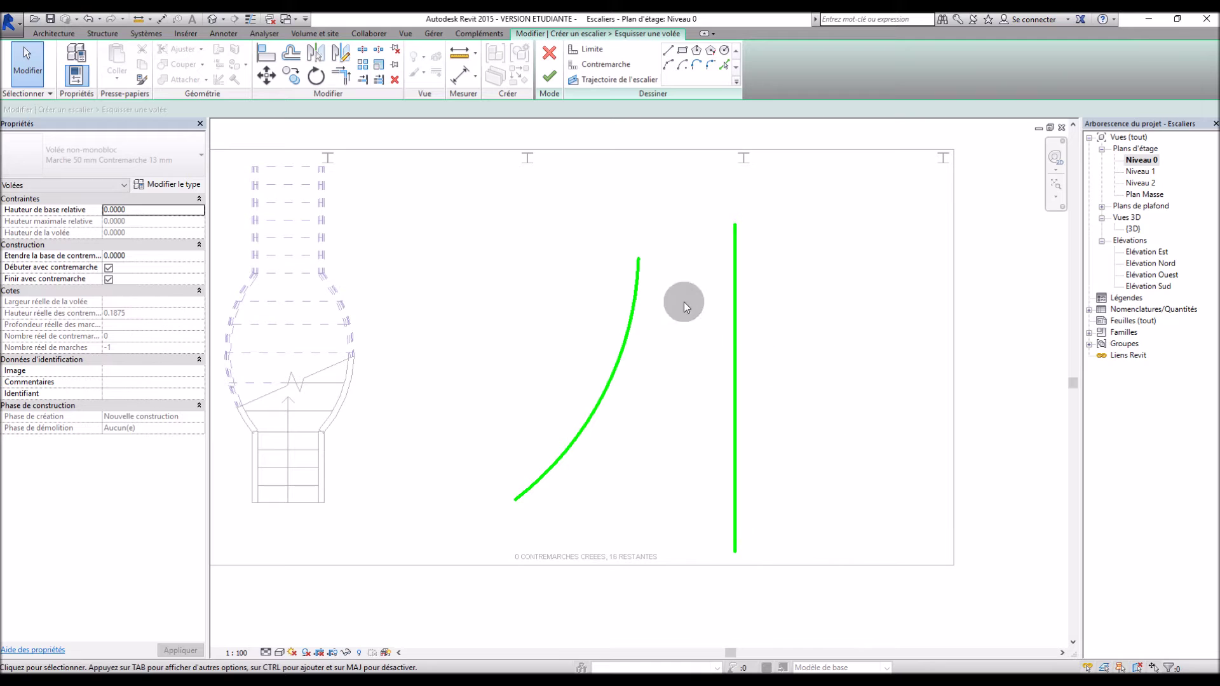
Mirror the arc boundary about the vertical helper line, keeping the original, and delete the helper line
left_click(639, 293)
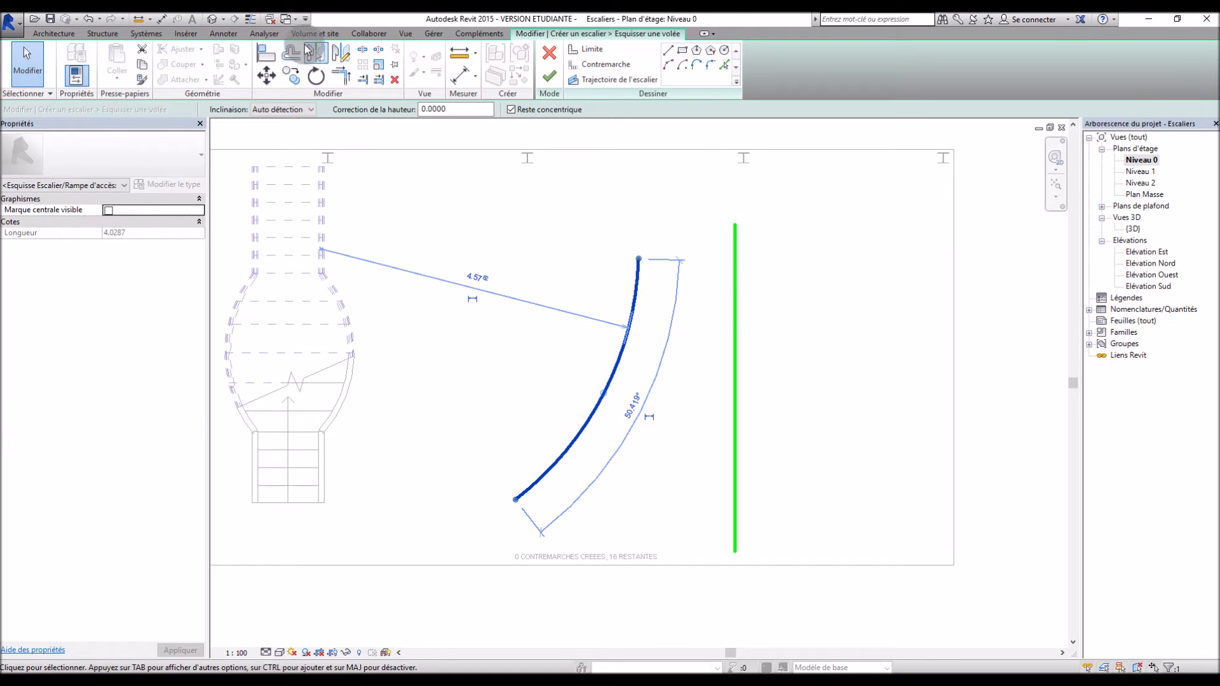
left_click(313, 54)
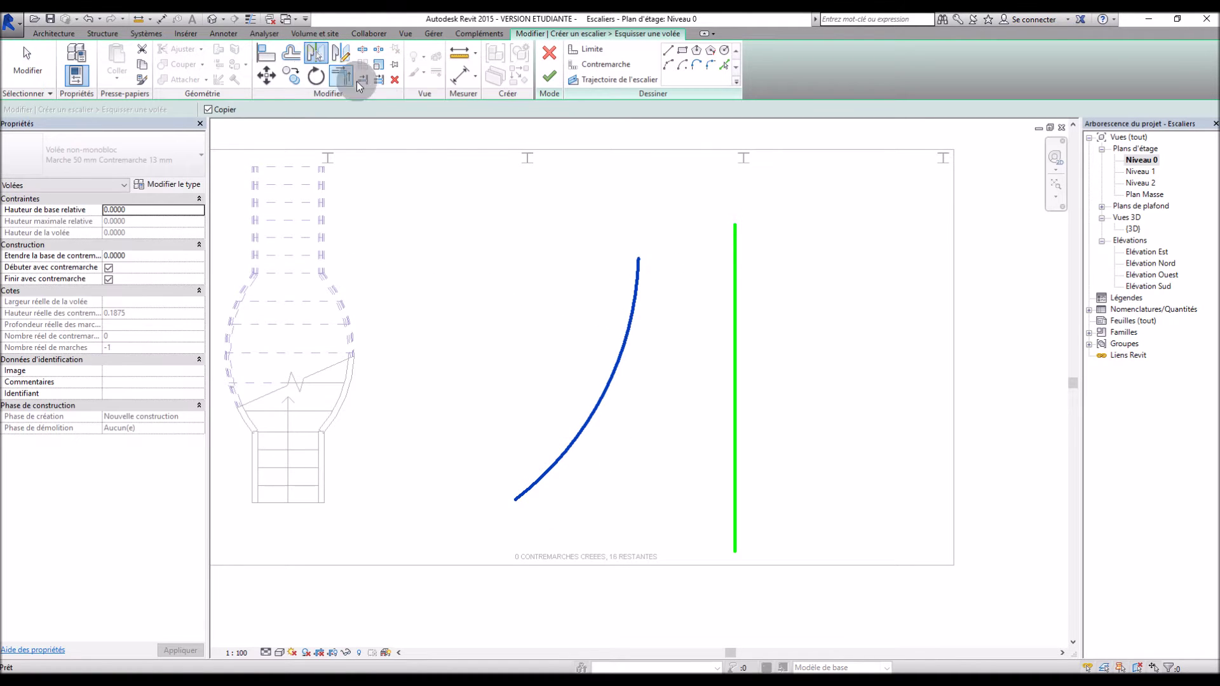
left_click(734, 304)
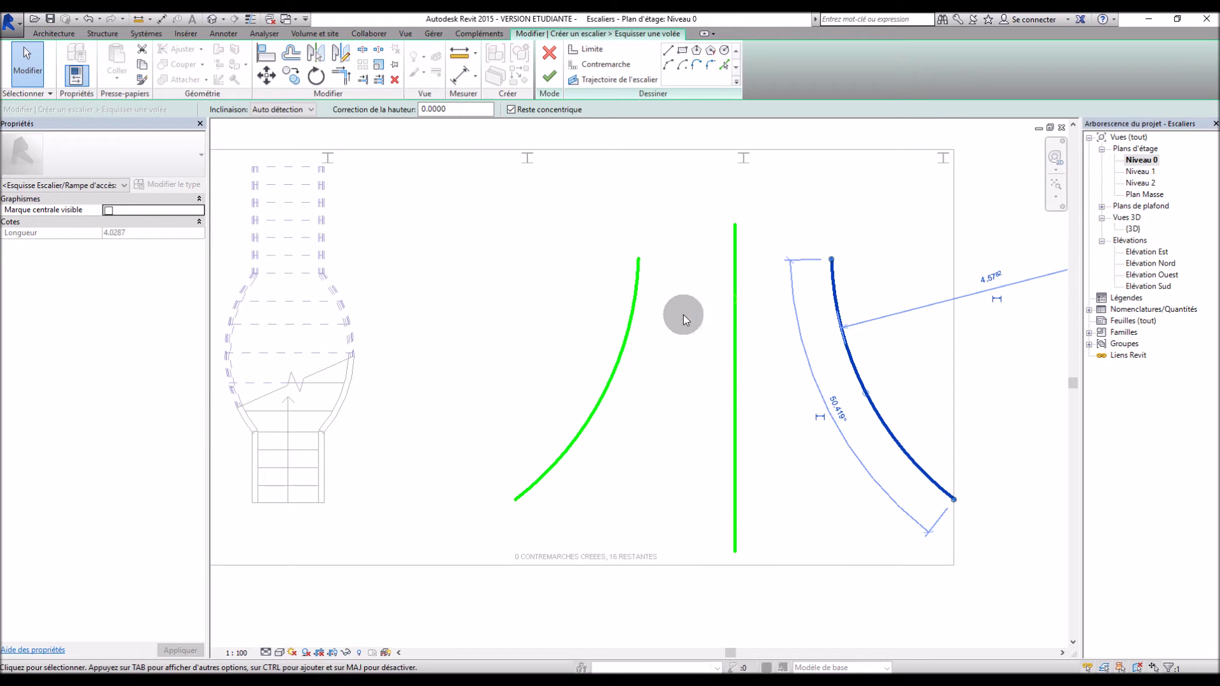
key("Escape")
left_click(732, 312)
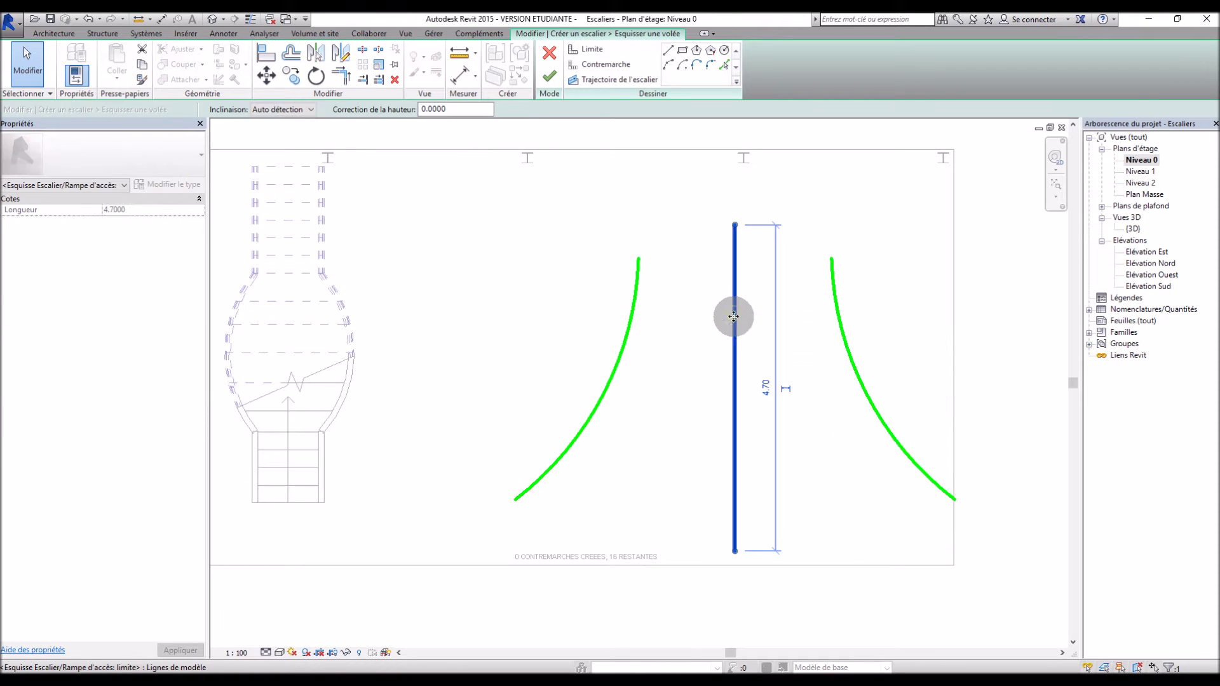
key("Delete")
Sketch a straight riser line joining the upper ends of the two arc boundaries
left_click(606, 64)
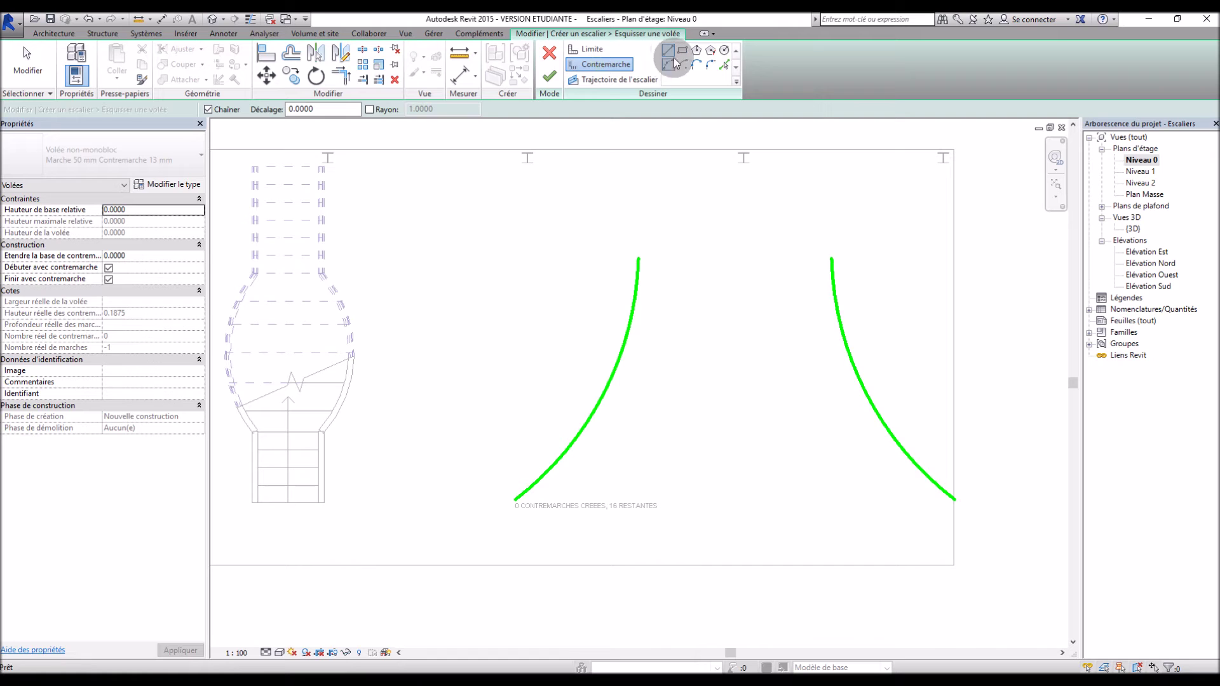
left_click(639, 258)
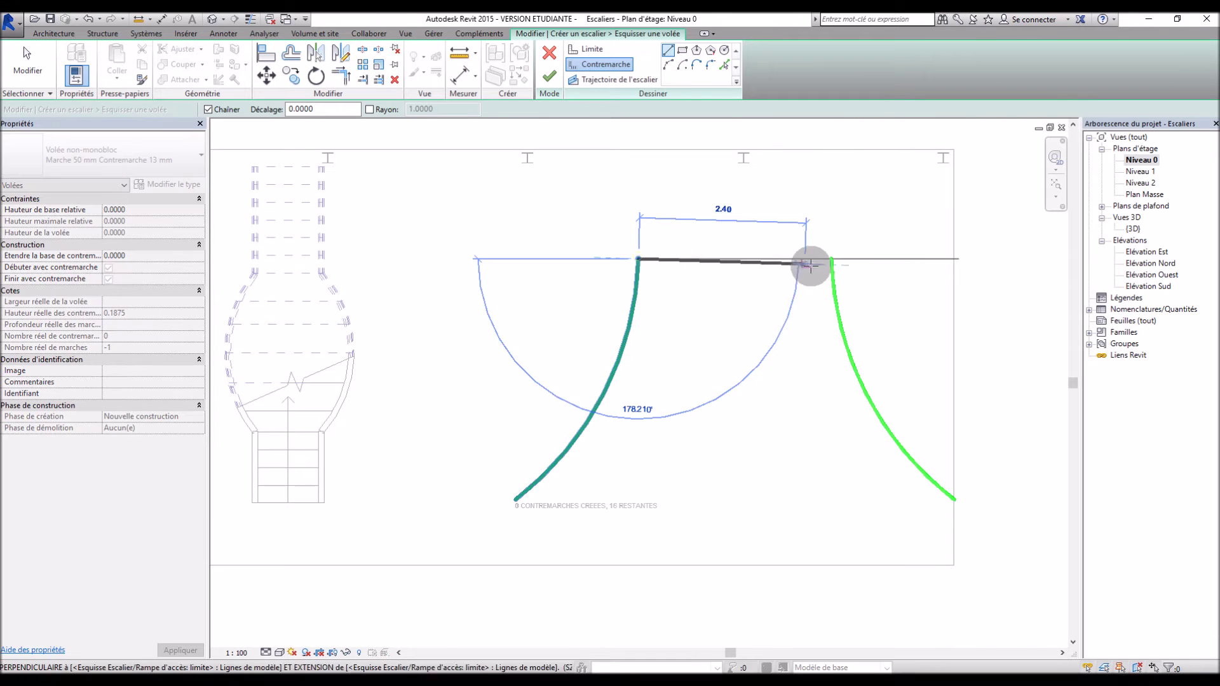
left_click(831, 259)
Sketch a riser arc of about 6.03 m radius between the lower ends of the boundaries, bulging downward
left_click(591, 82)
left_click(682, 66)
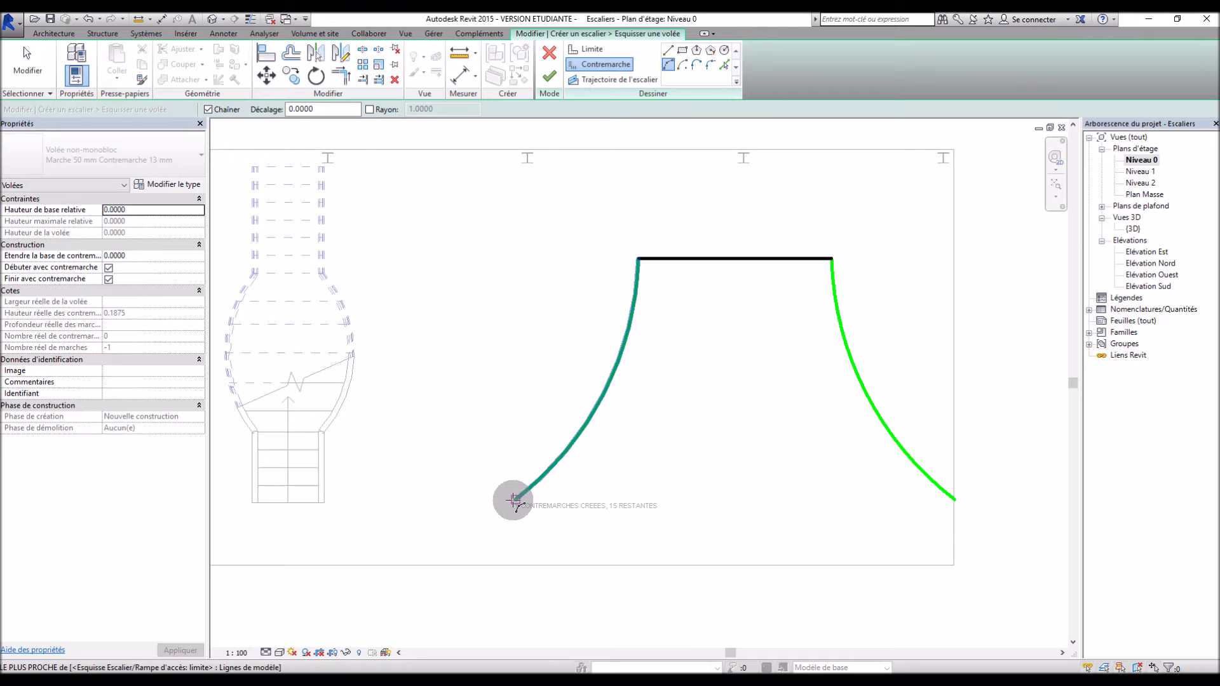
left_click(513, 500)
left_click(952, 499)
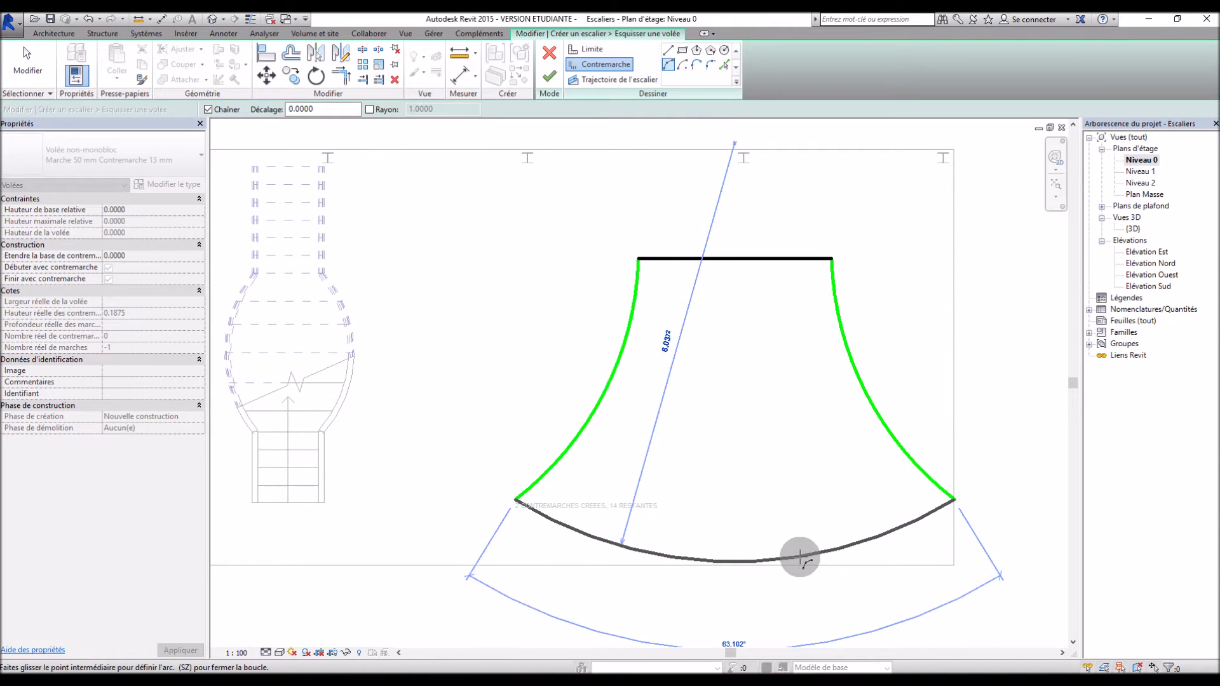
left_click(797, 559)
Draw the straight stair path from the midpoint of the bottom riser arc to the midpoint of the top riser
left_click(612, 80)
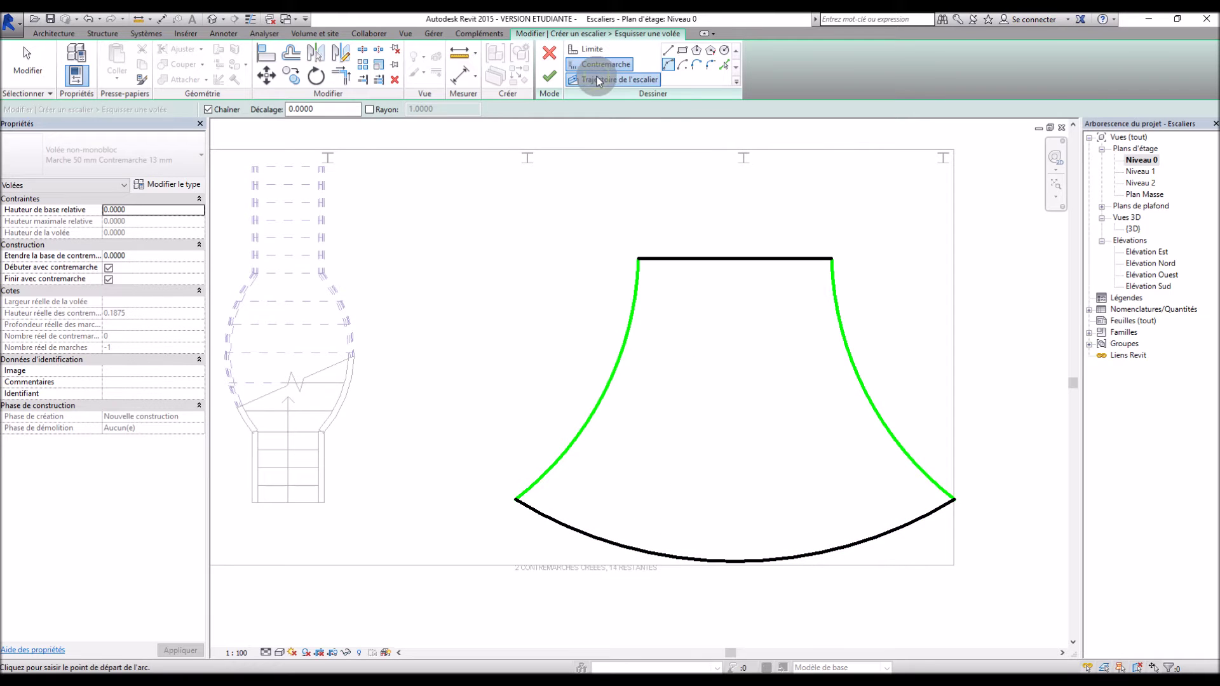
left_click(734, 561)
left_click(732, 260)
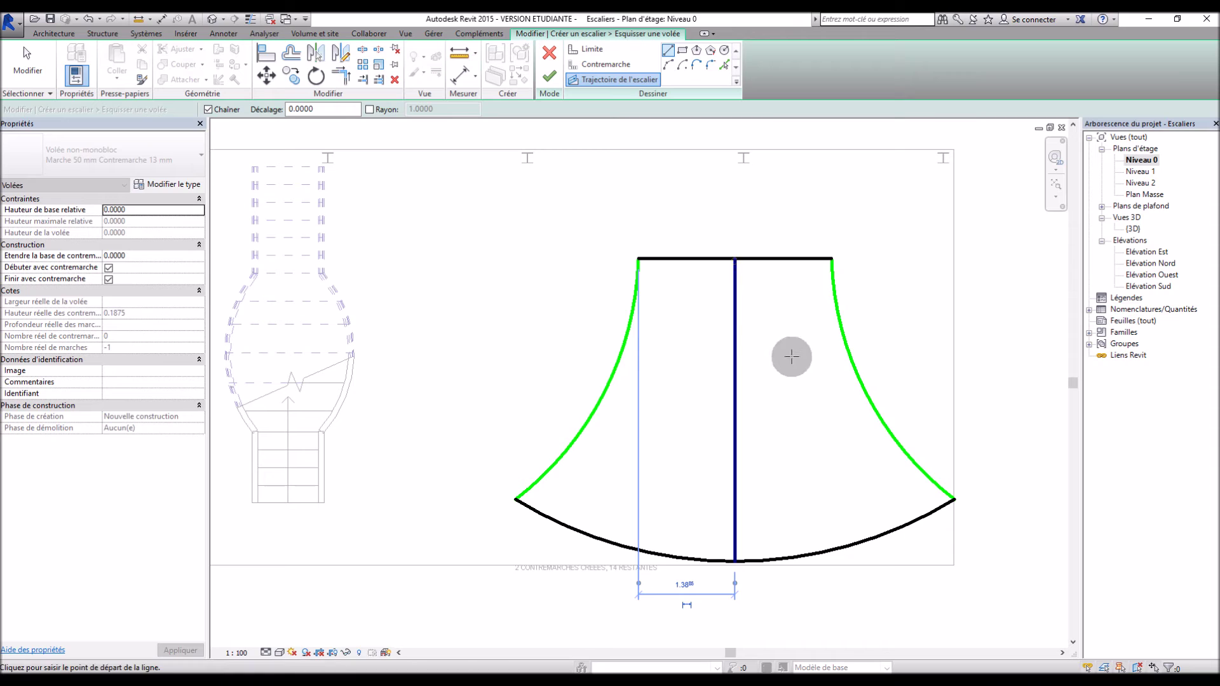
Sketch a riser arc of about 5.9 m radius between the two boundaries, just above the bottom riser and bulging downward
left_click(606, 64)
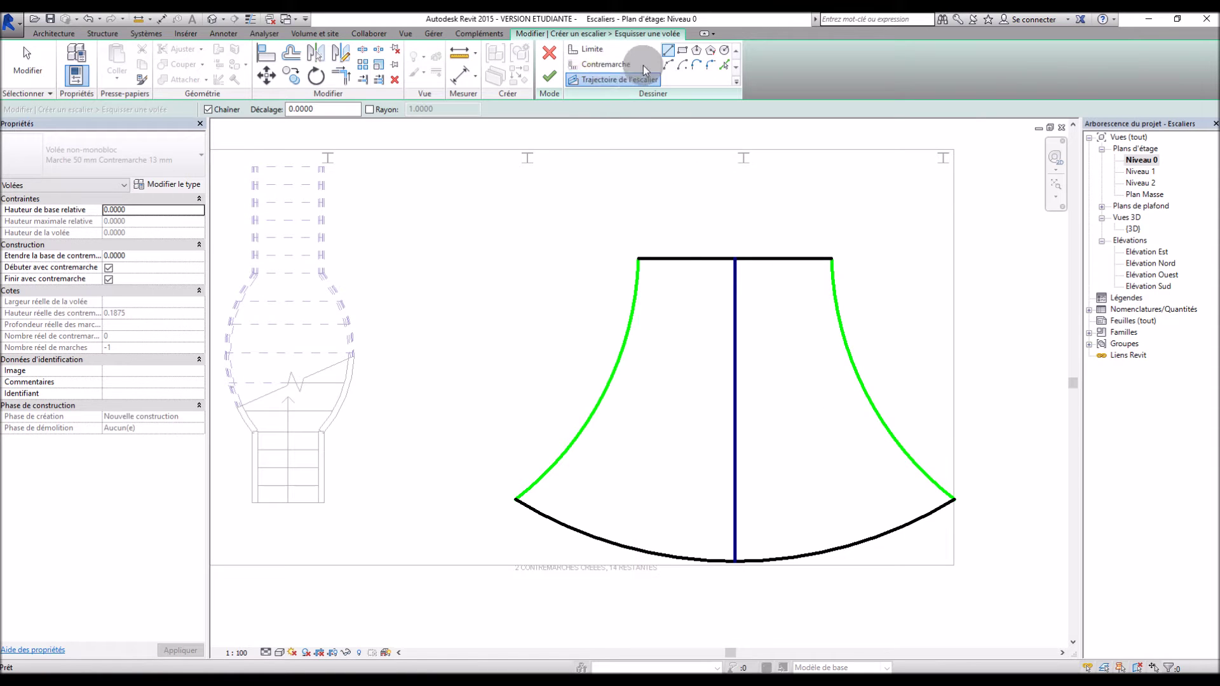
left_click(671, 66)
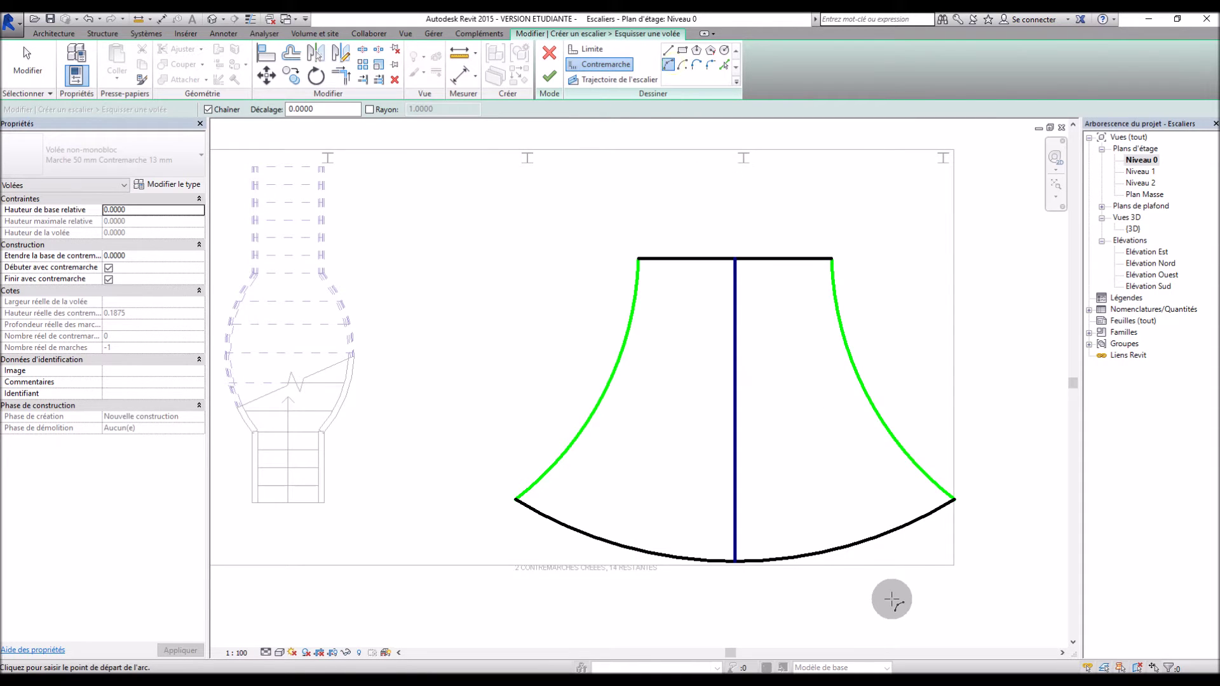
scroll(892, 600, "up", 2)
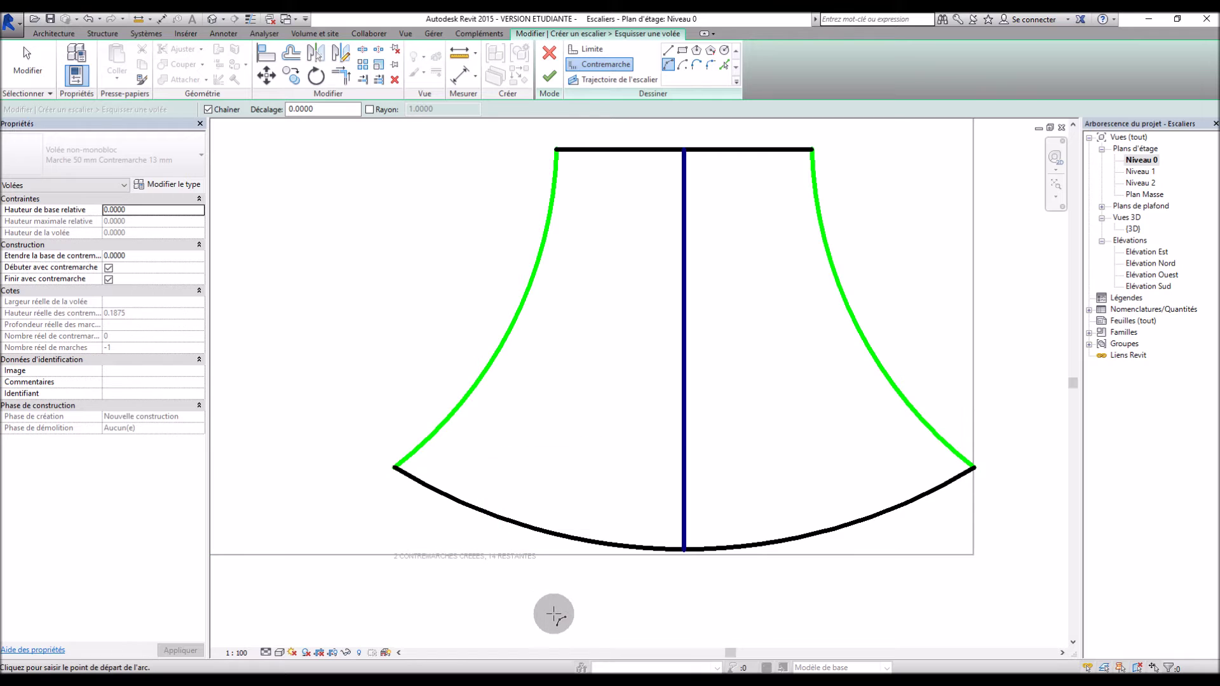
scroll(554, 614, "down", 1)
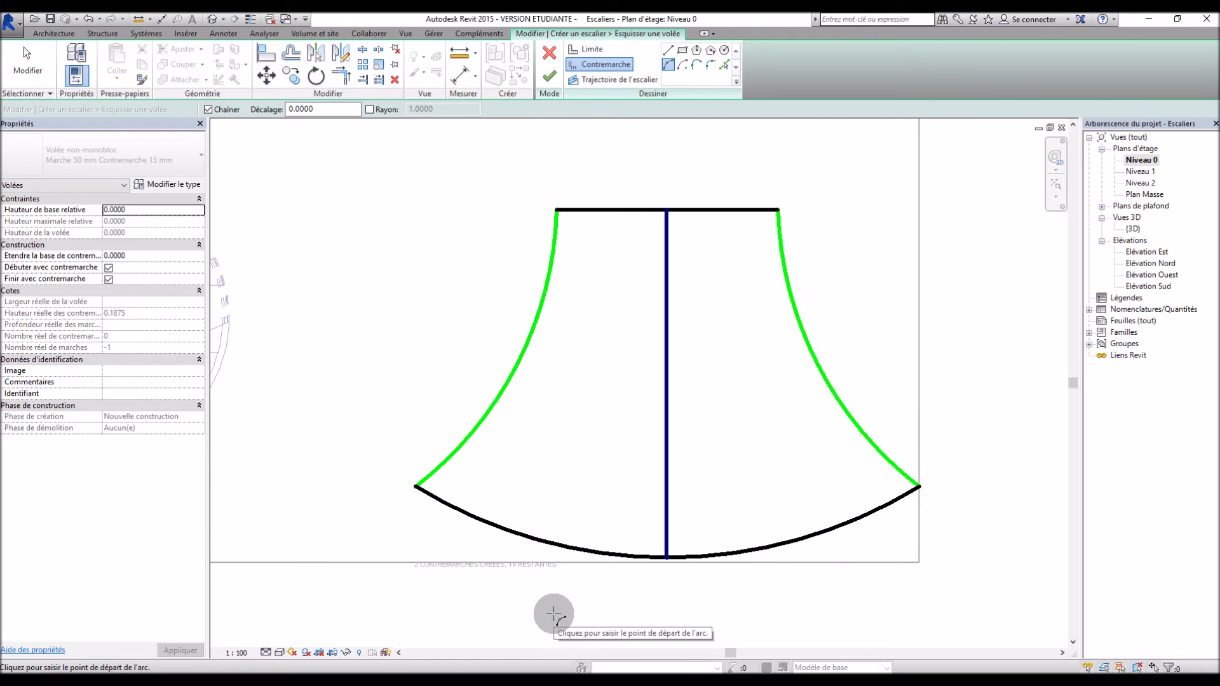
left_click(431, 473)
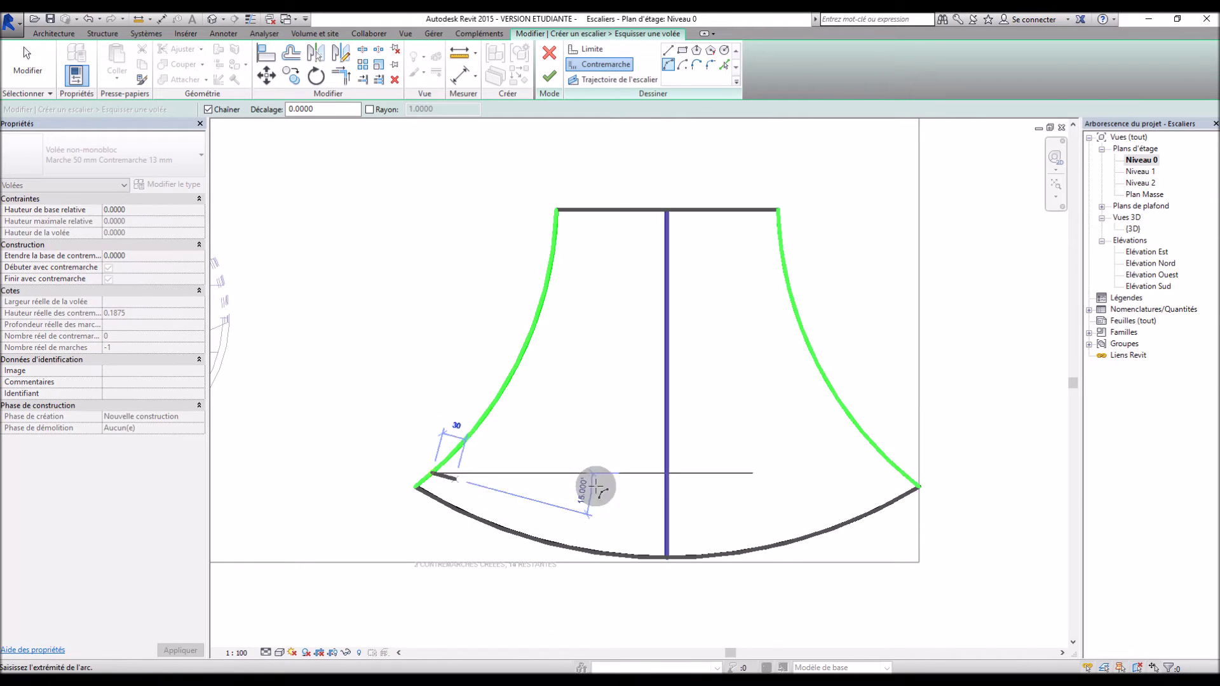
left_click(905, 473)
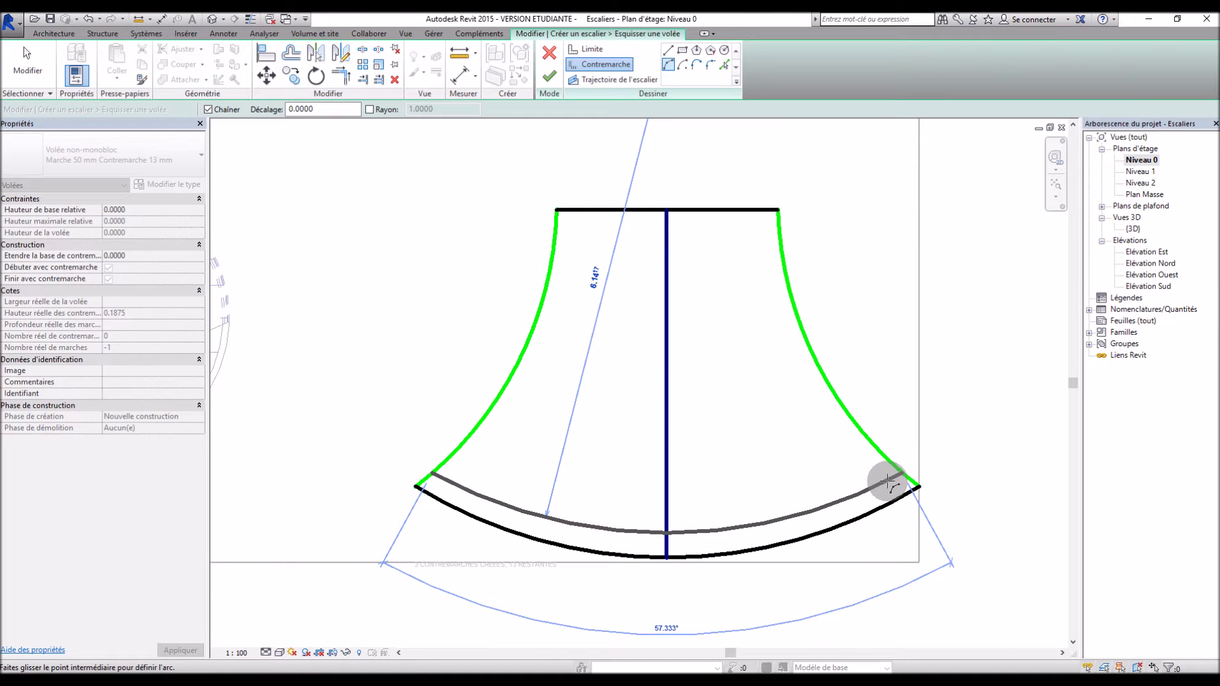
left_click(890, 482)
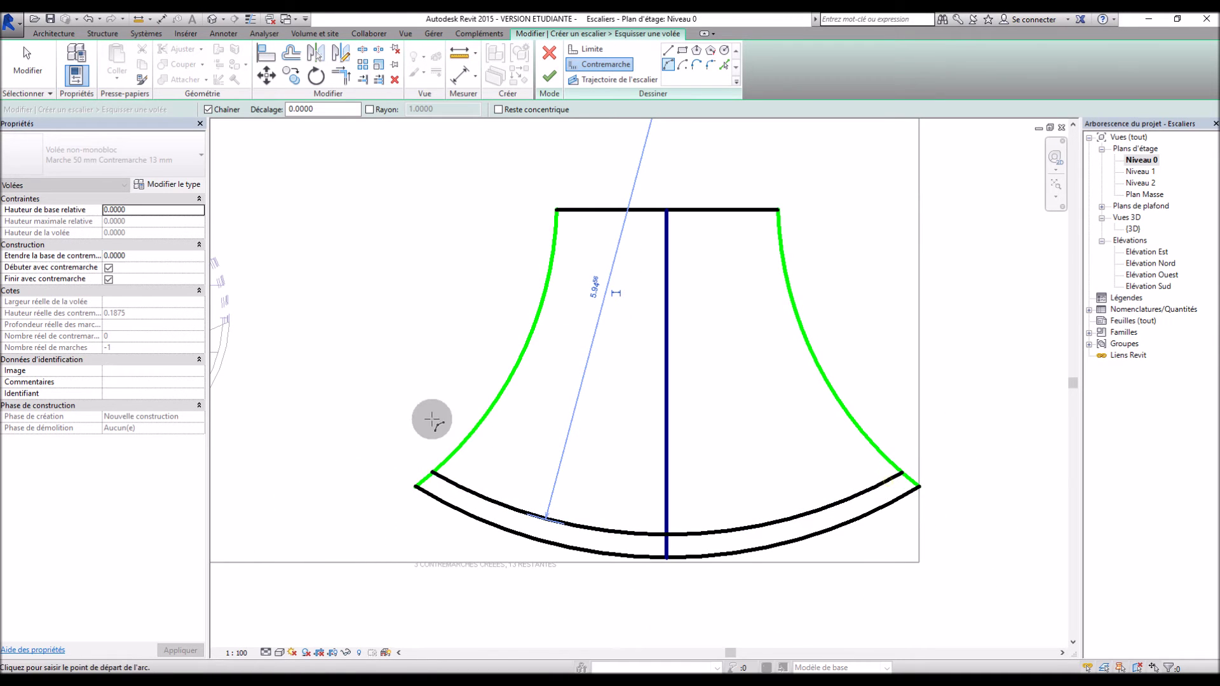
Sketch two more downward-bulging riser arcs above the lowest two, with radii of about 5.5 m and 4.8 m
left_click(450, 458)
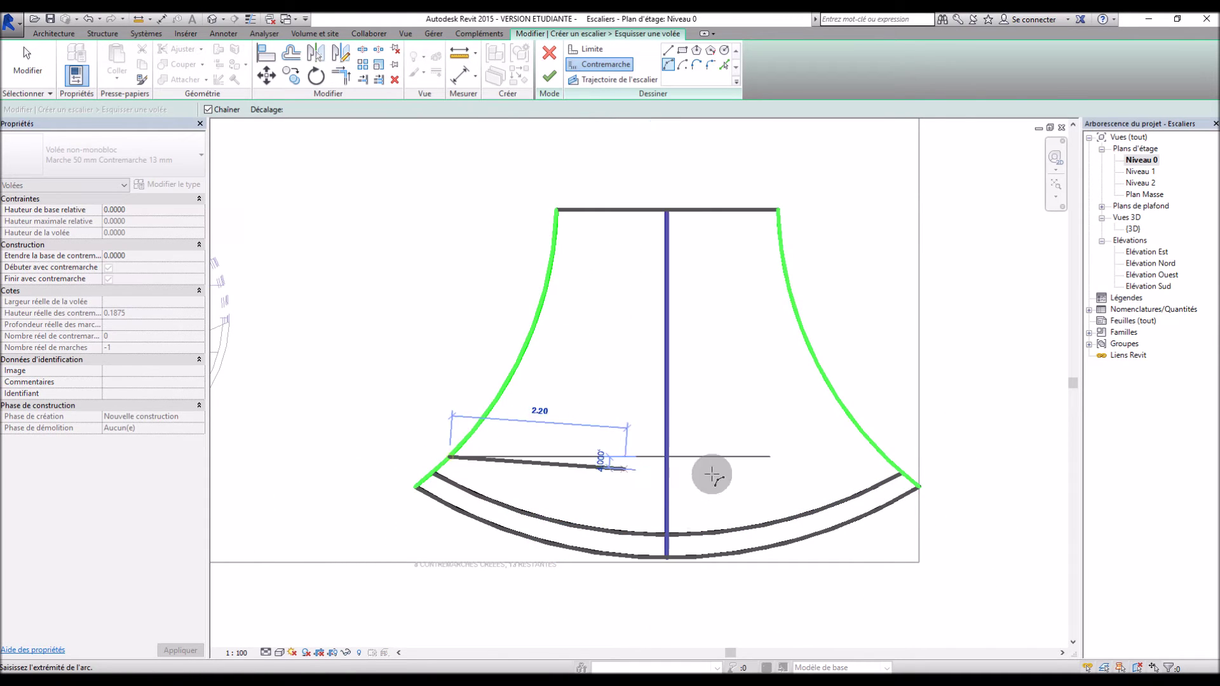
left_click(882, 456)
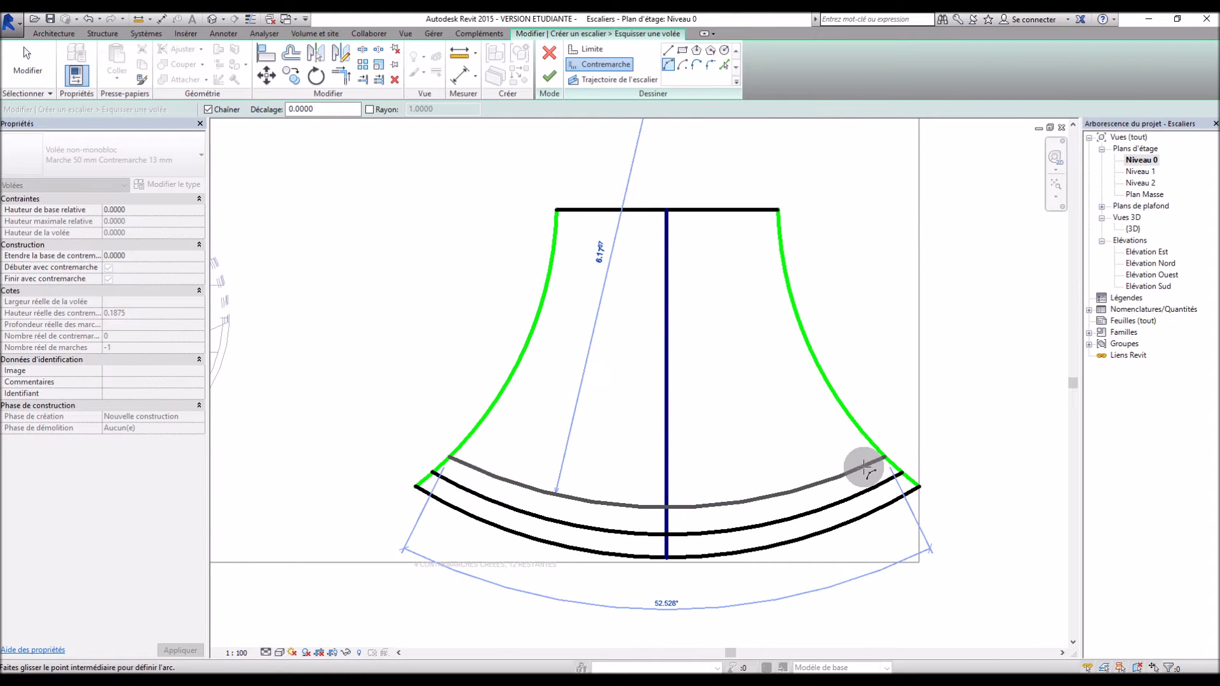
left_click(863, 469)
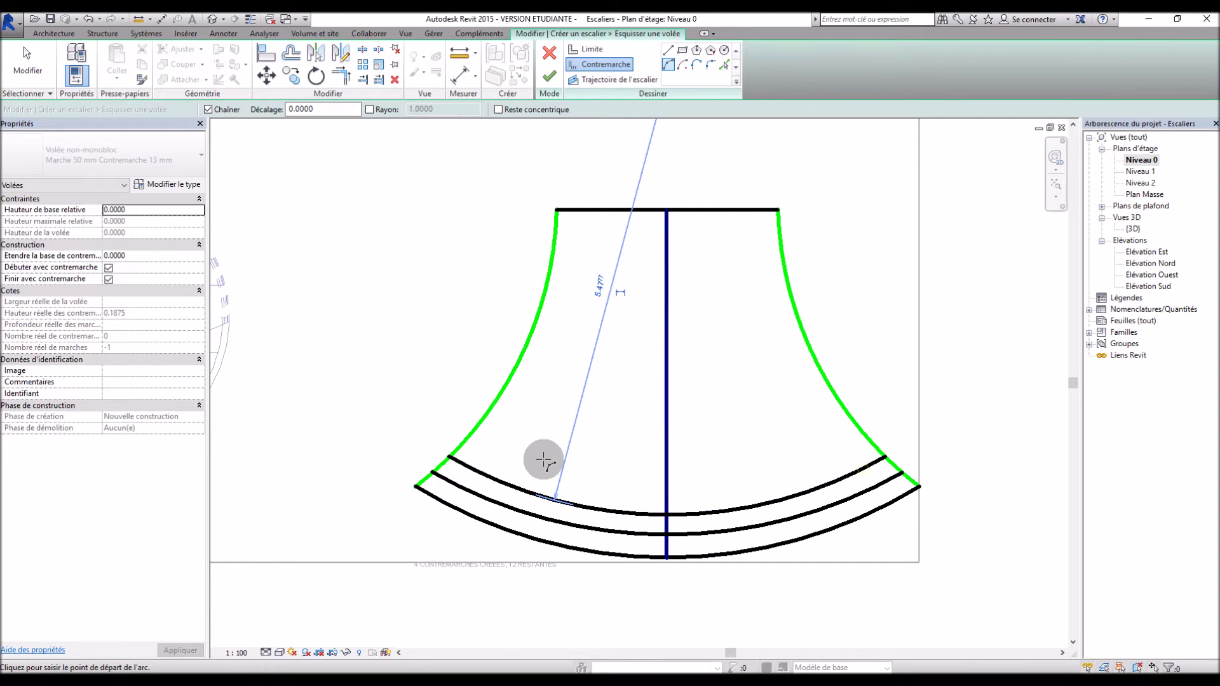
left_click(475, 438)
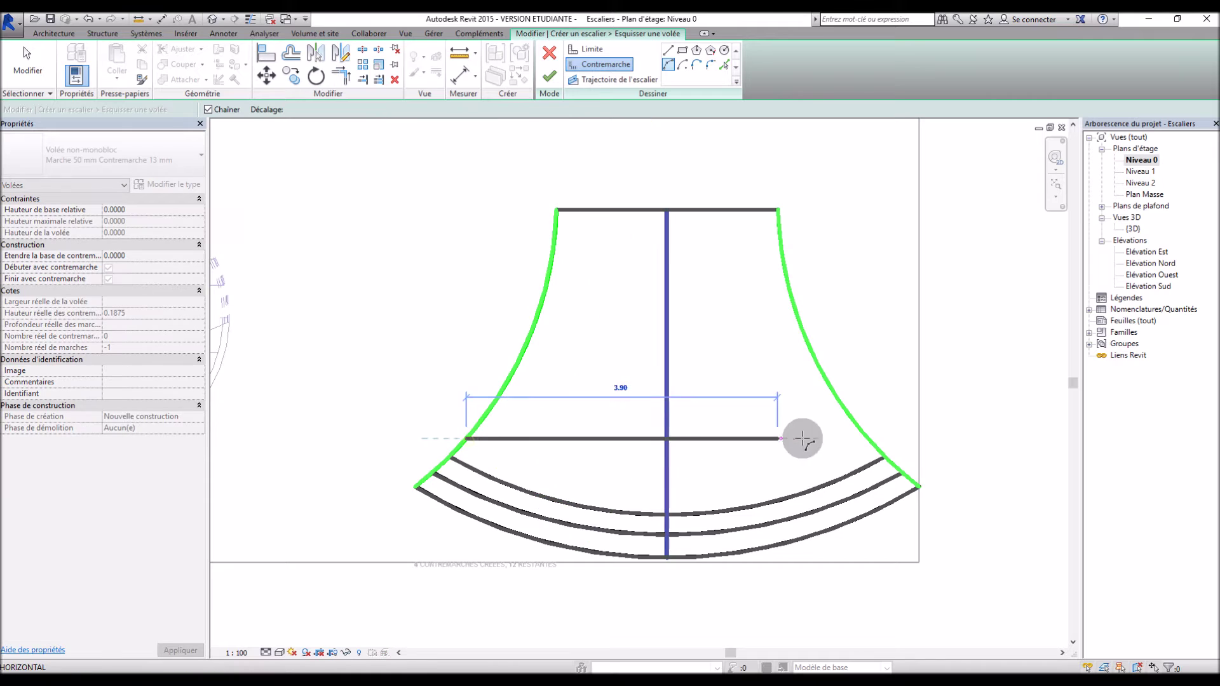
left_click(865, 438)
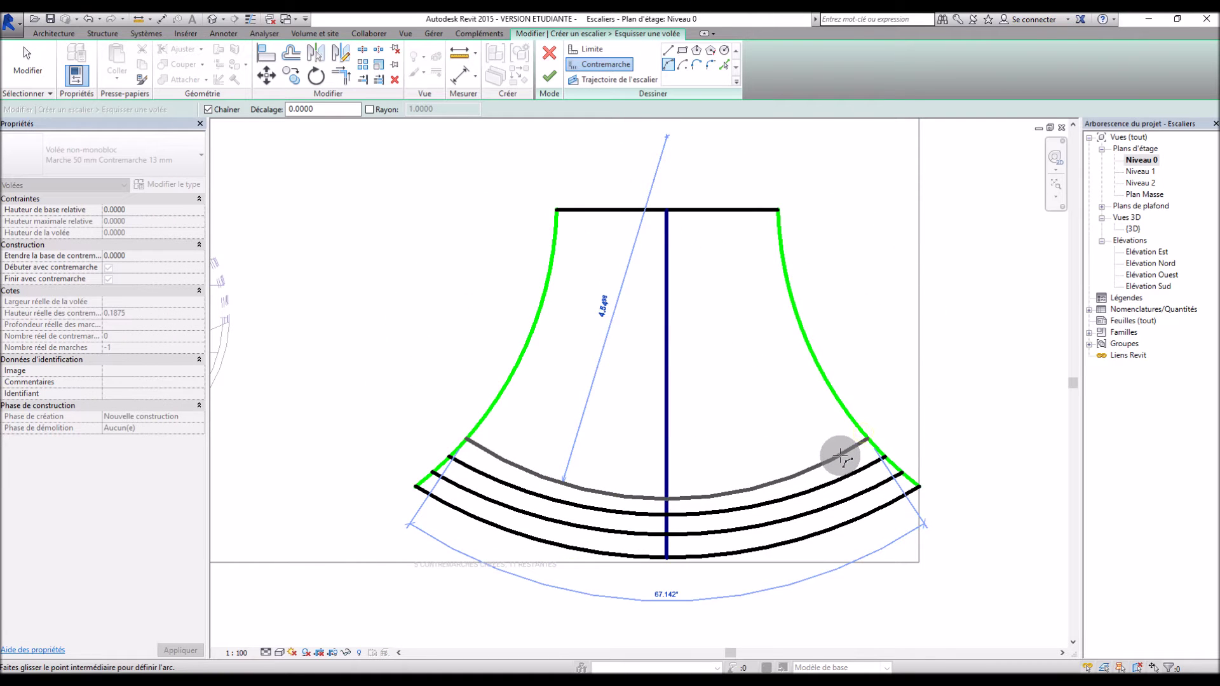
left_click(839, 455)
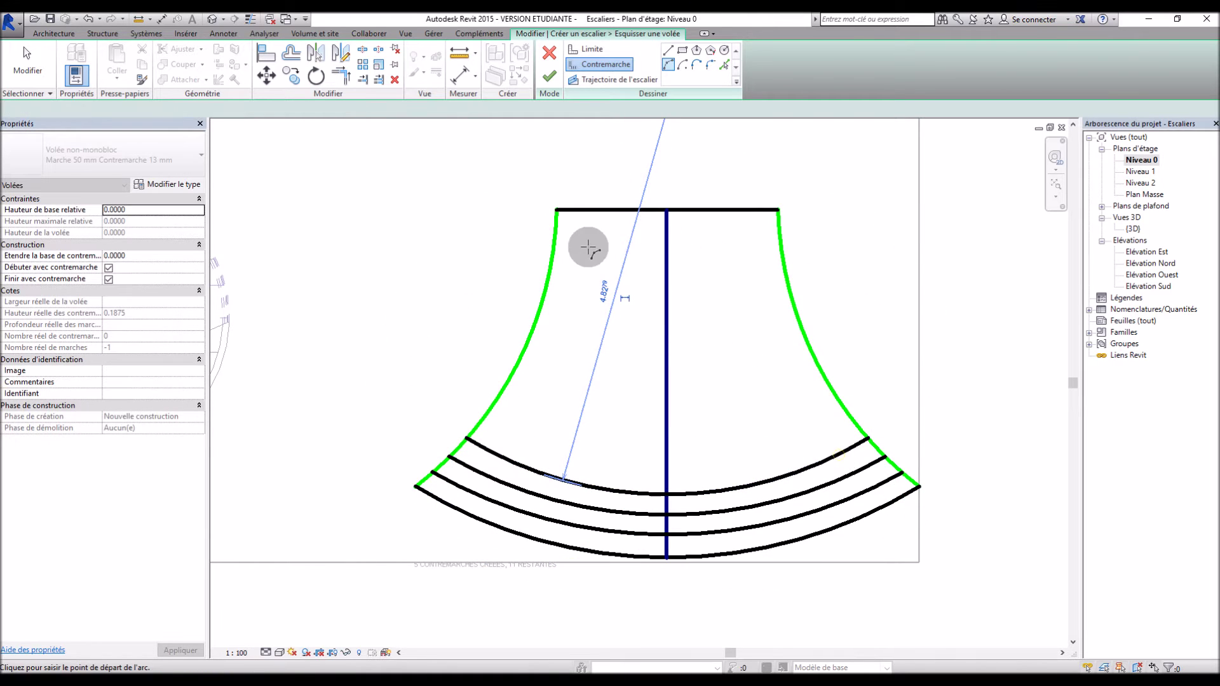
Sketch three shallow riser arcs between the boundaries below the straight top riser, bulging slightly more toward the bottom
left_click(557, 230)
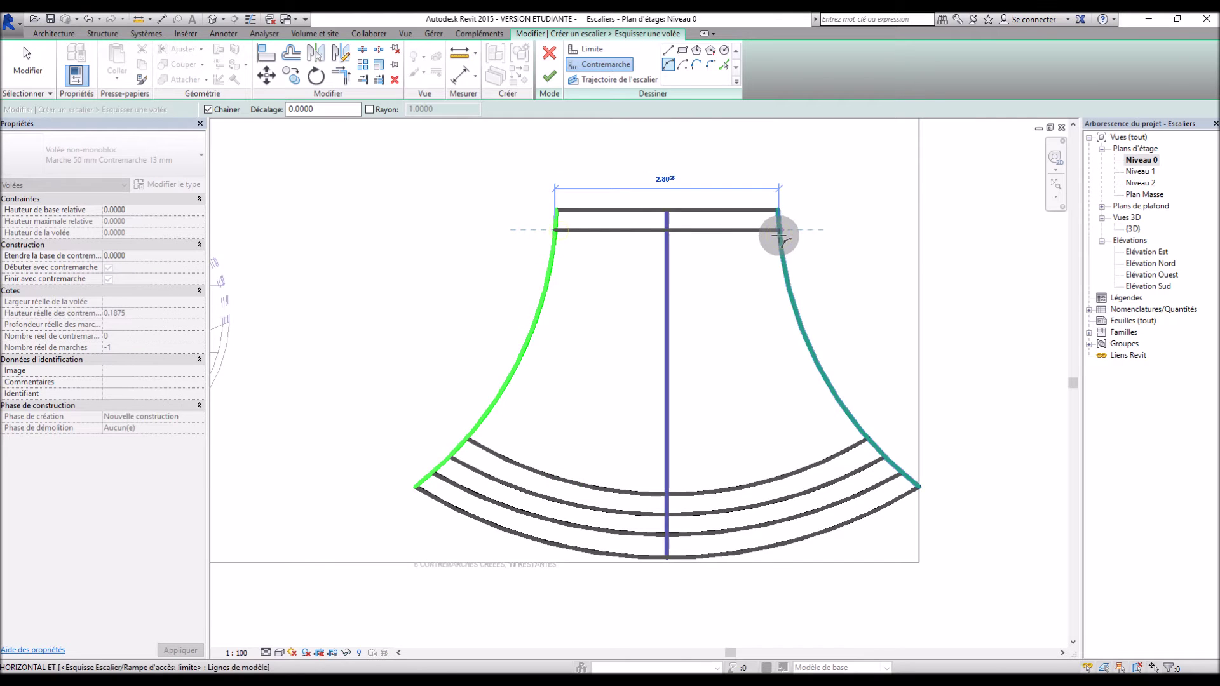
left_click(770, 233)
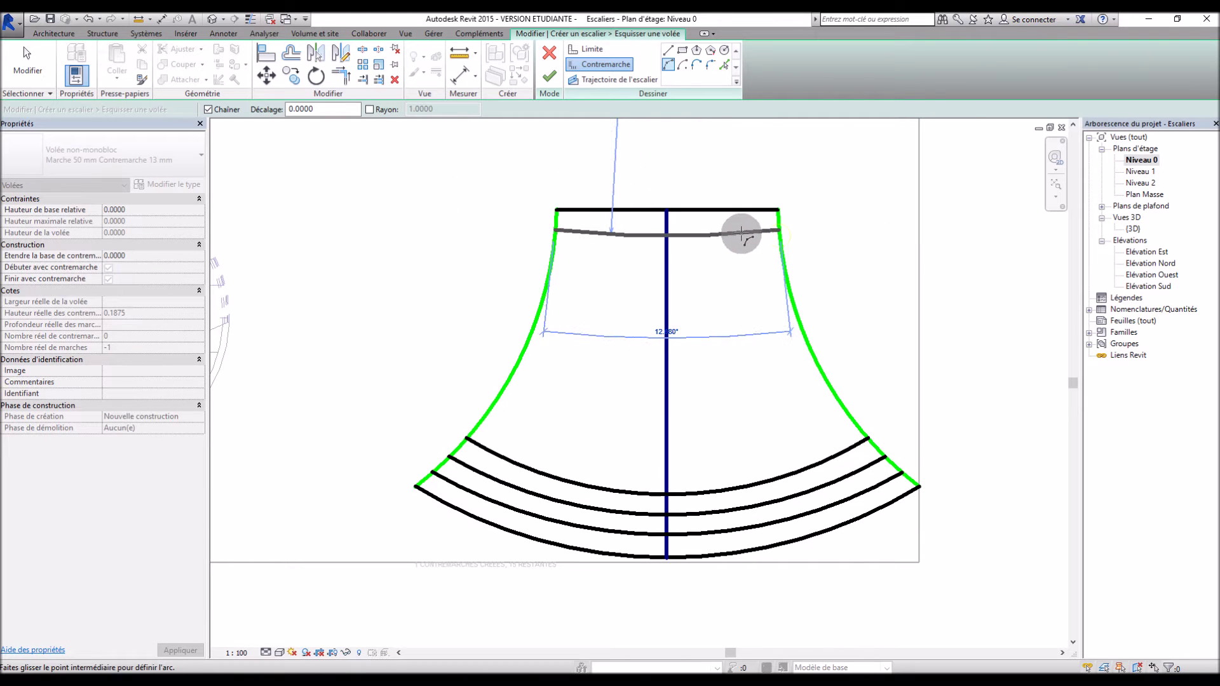
left_click(737, 229)
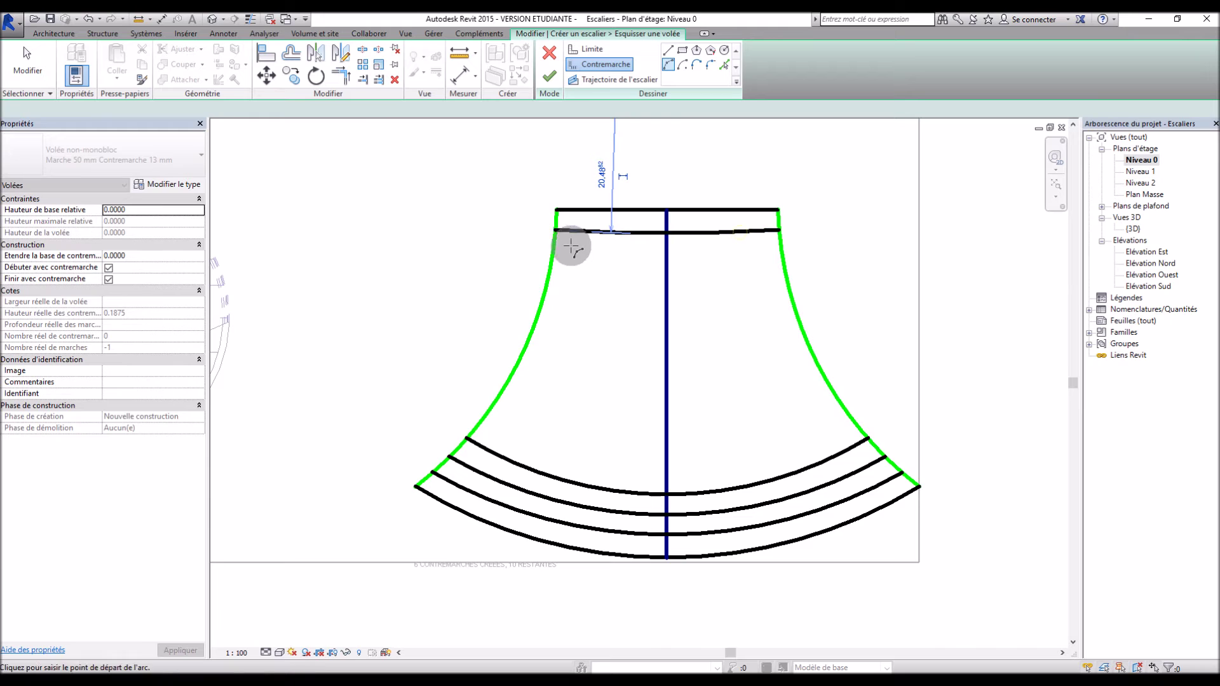
left_click(552, 254)
left_click(777, 253)
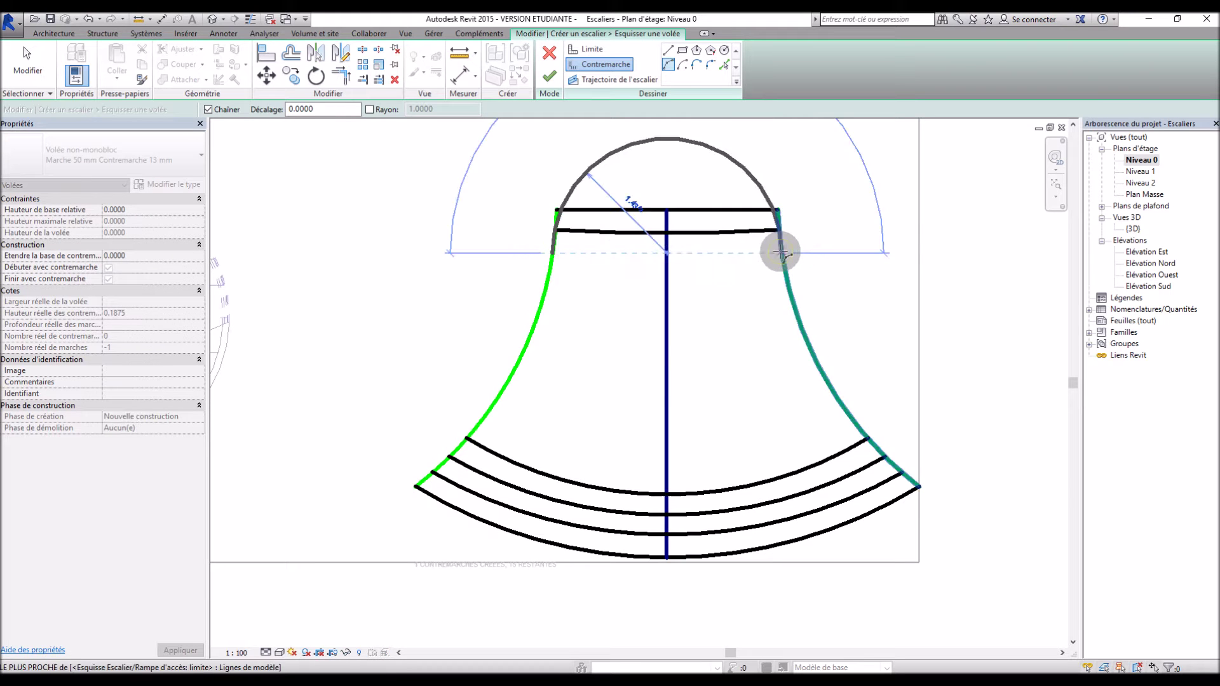
left_click(744, 257)
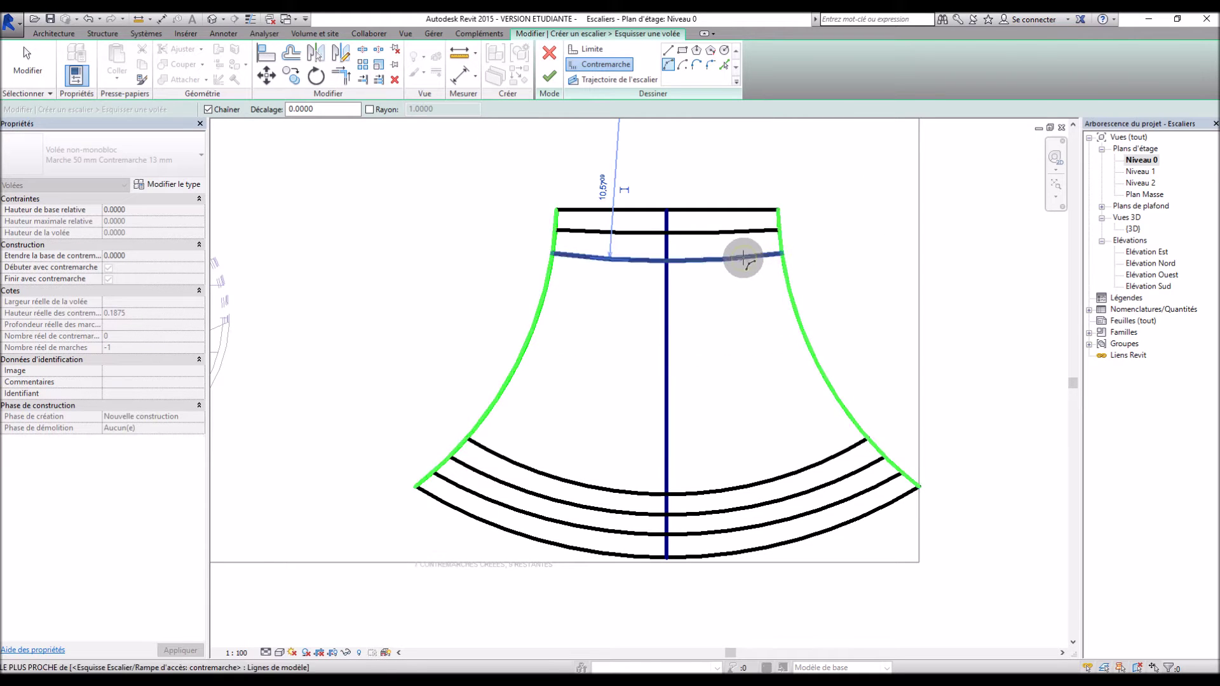
left_click(550, 279)
left_click(775, 280)
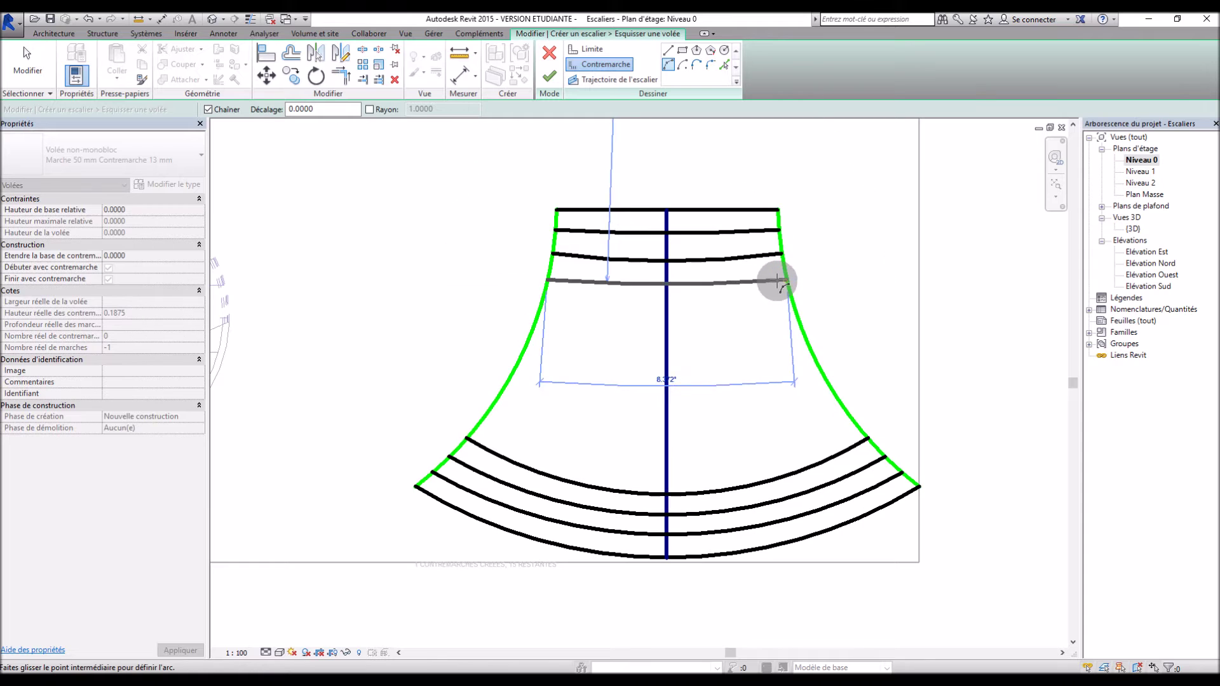
left_click(763, 281)
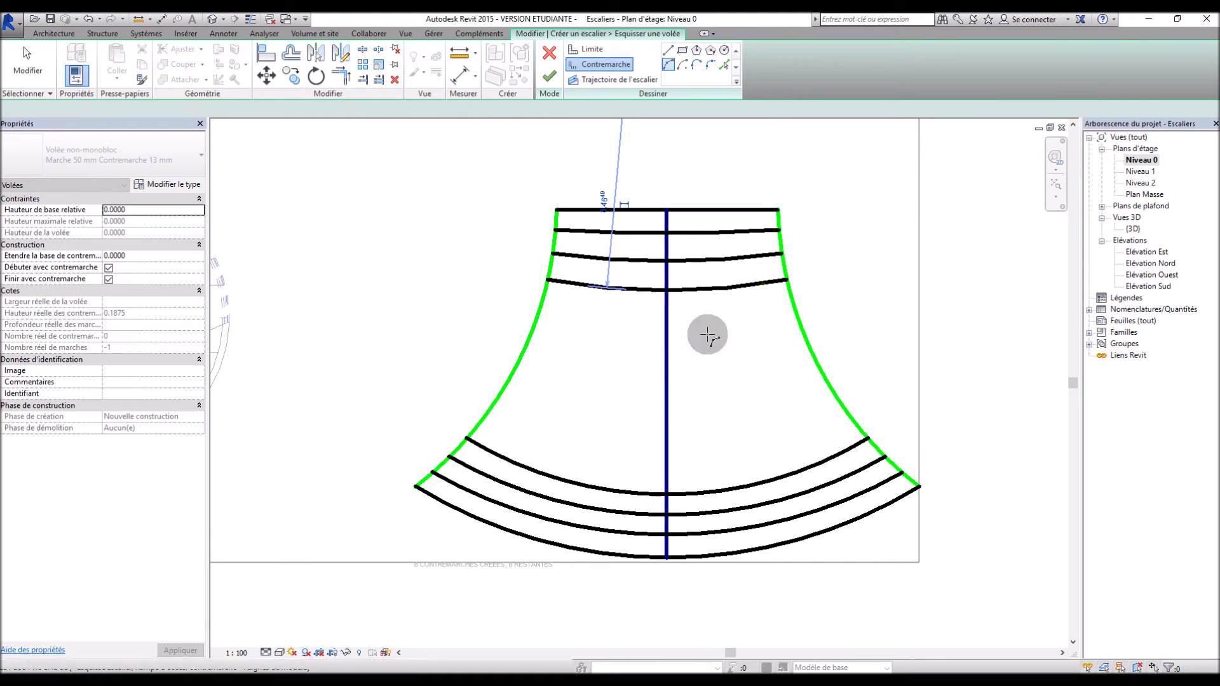
Sketch two downward-bulging riser arcs between the boundaries, directly above the lower group of four risers
left_click(485, 422)
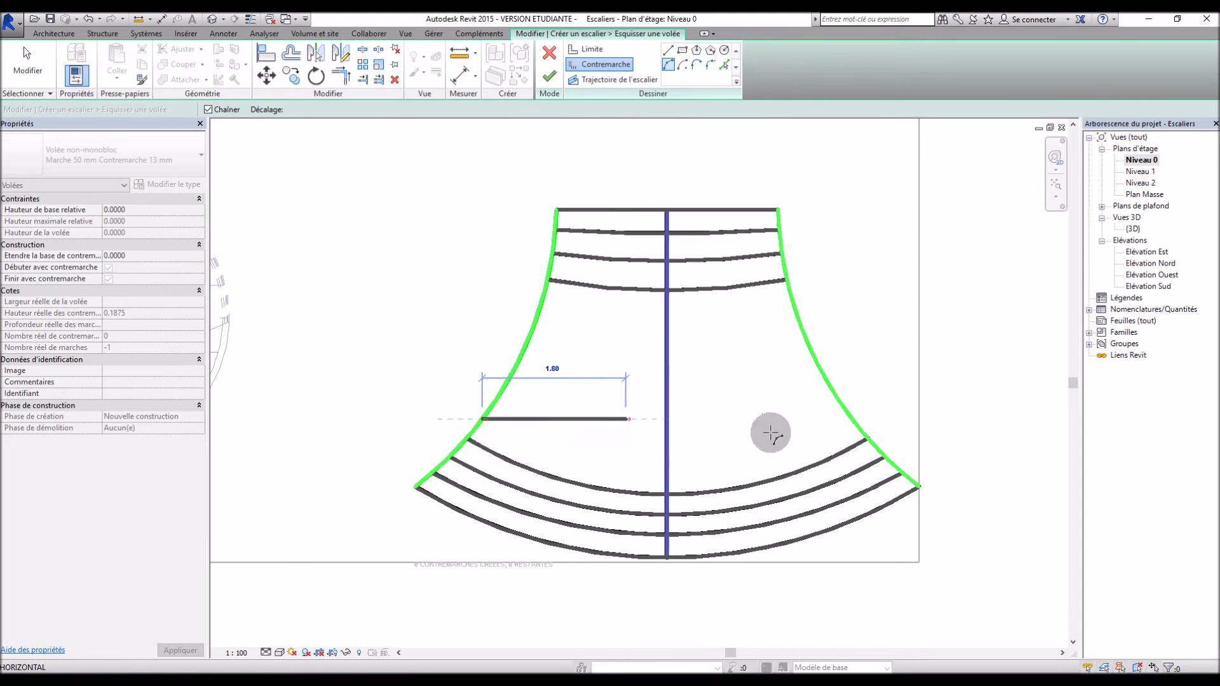
left_click(853, 423)
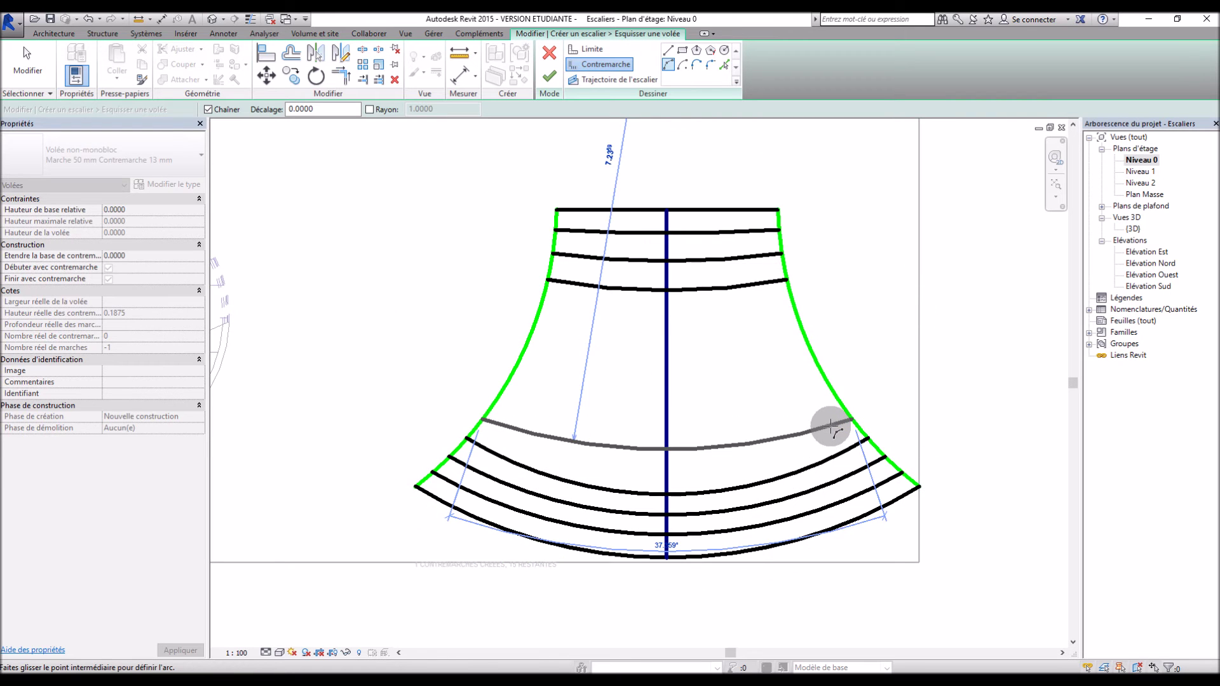
left_click(830, 432)
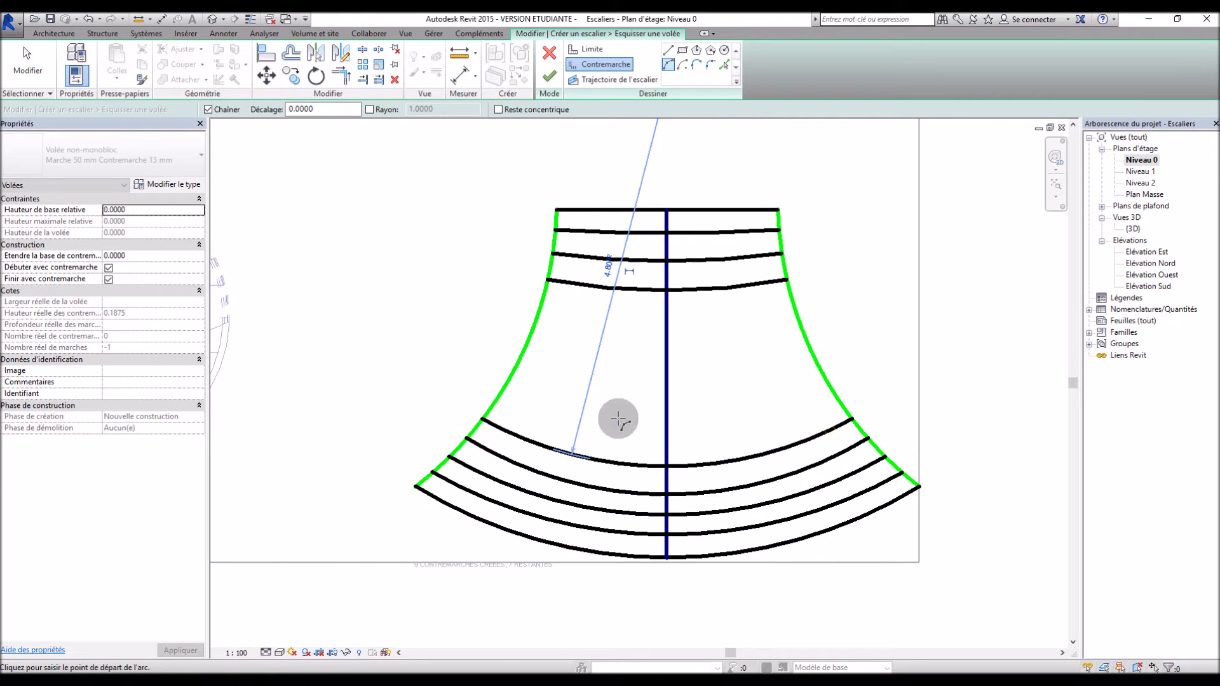
left_click(496, 400)
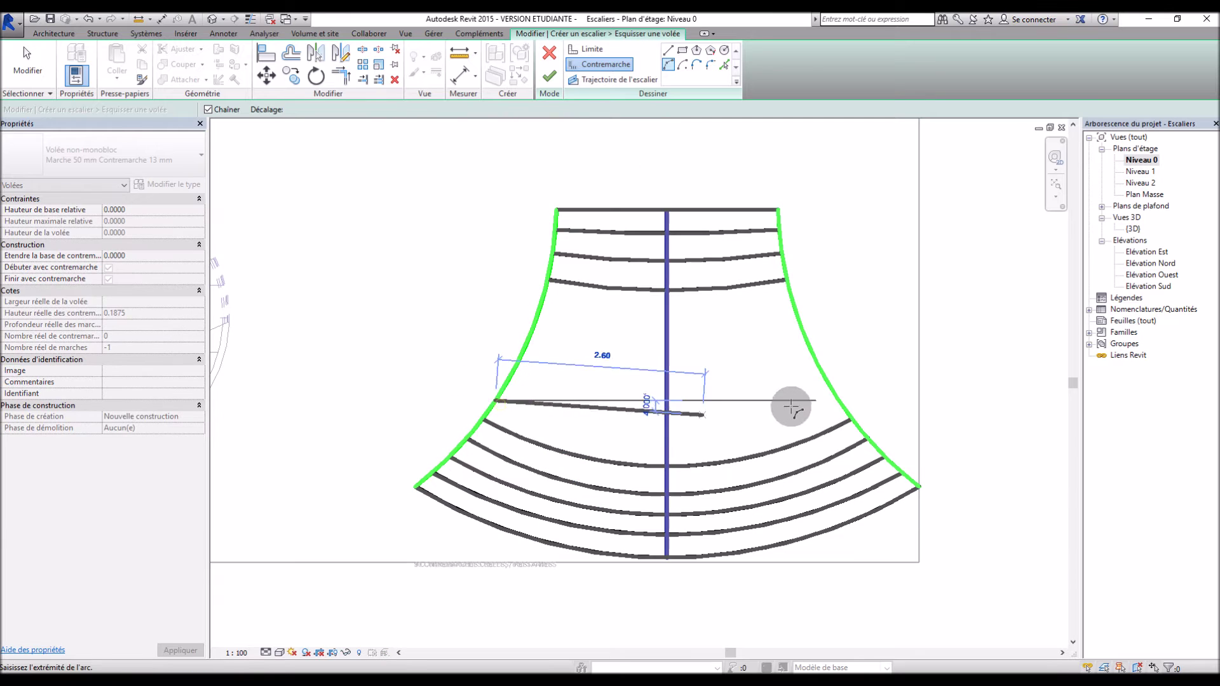
left_click(830, 401)
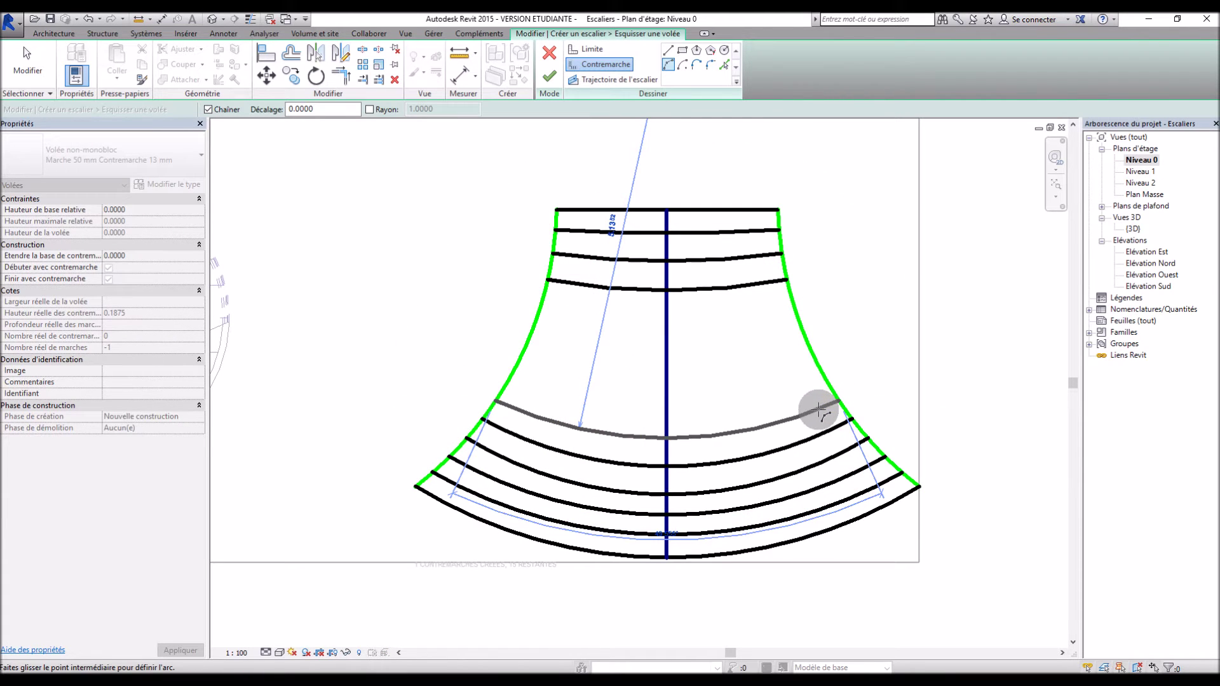
left_click(819, 412)
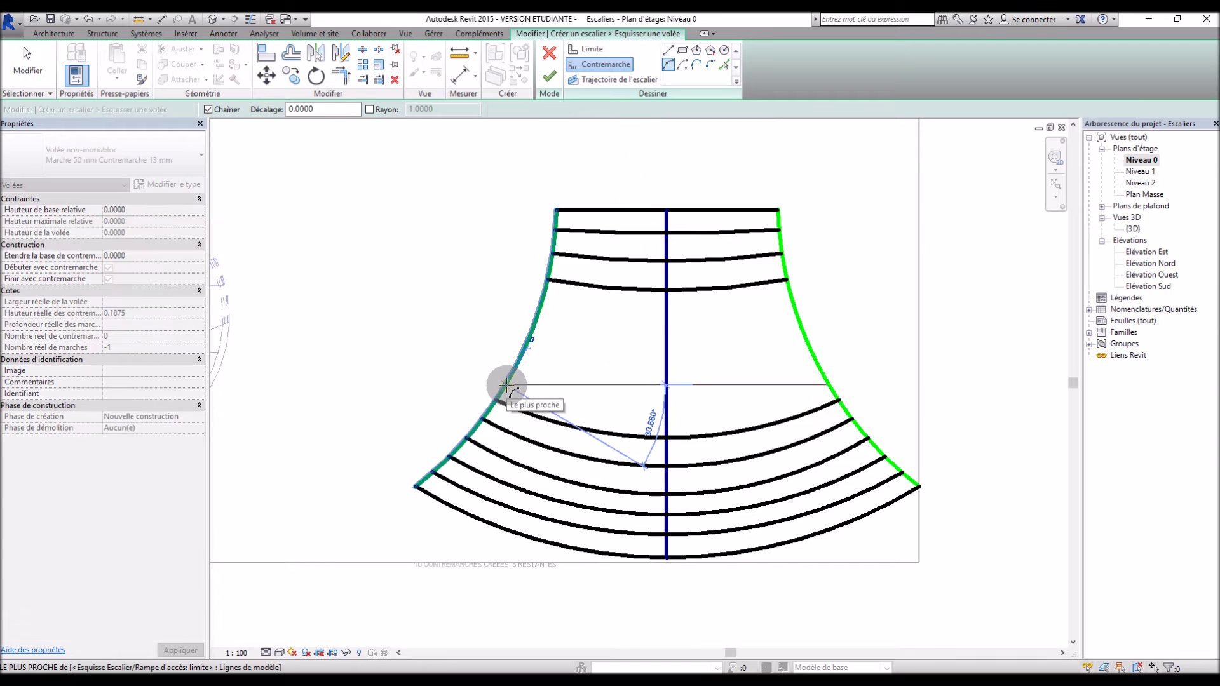
Continue the lower group upward with two more riser arcs at similar spacing, the upper one about 5.6 m in radius
left_click(506, 382)
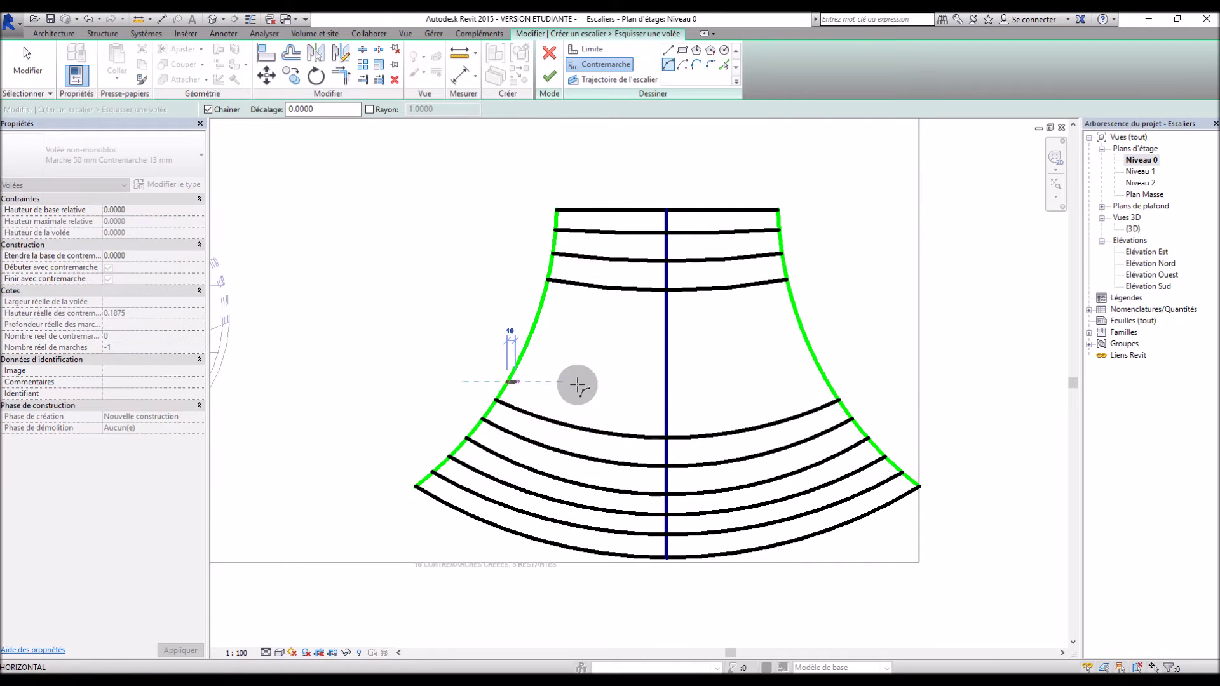
left_click(827, 383)
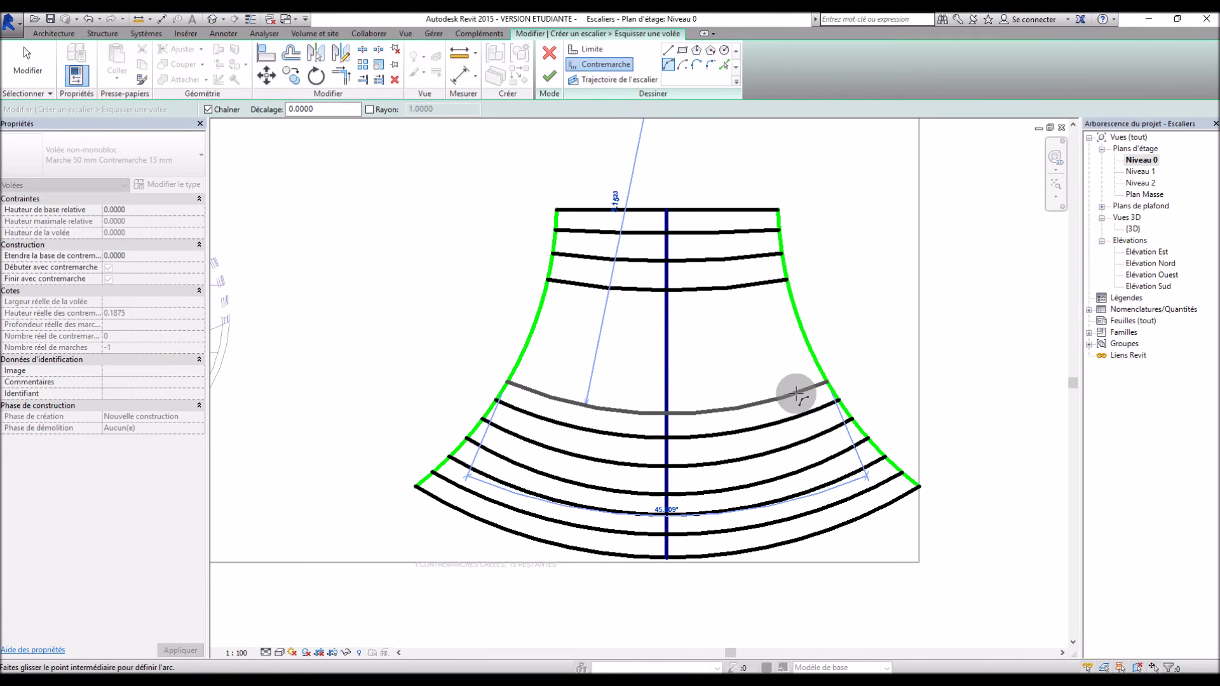
left_click(800, 390)
left_click(520, 359)
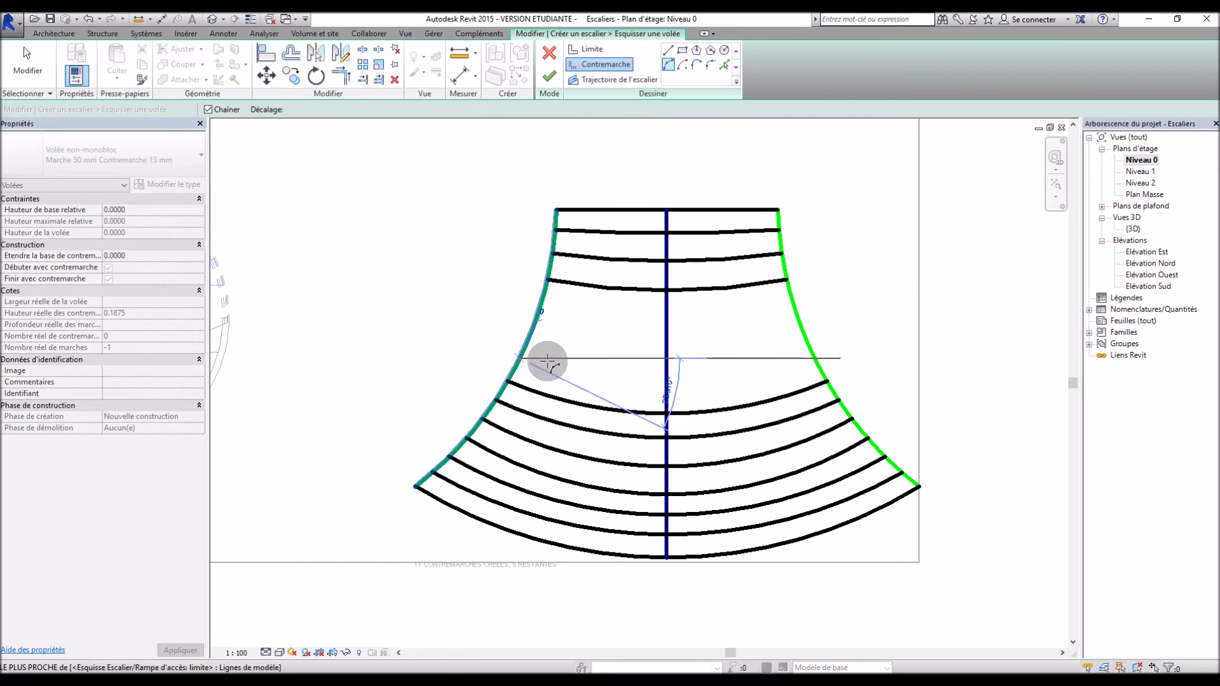
left_click(814, 359)
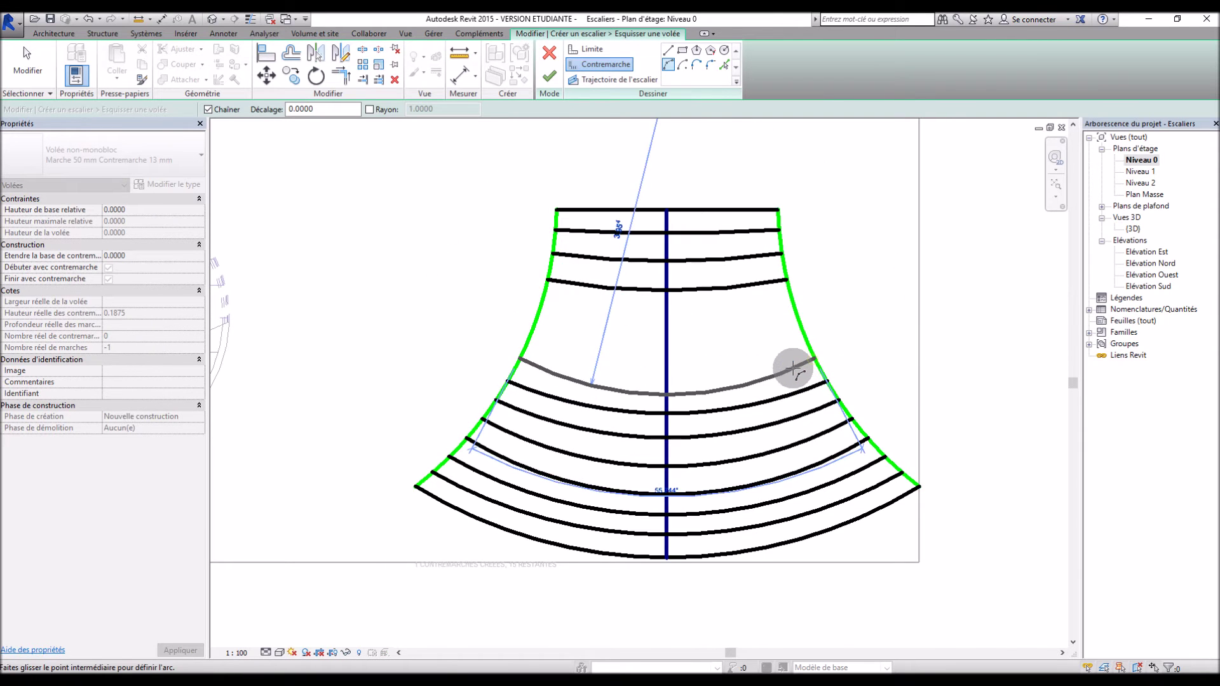
left_click(791, 366)
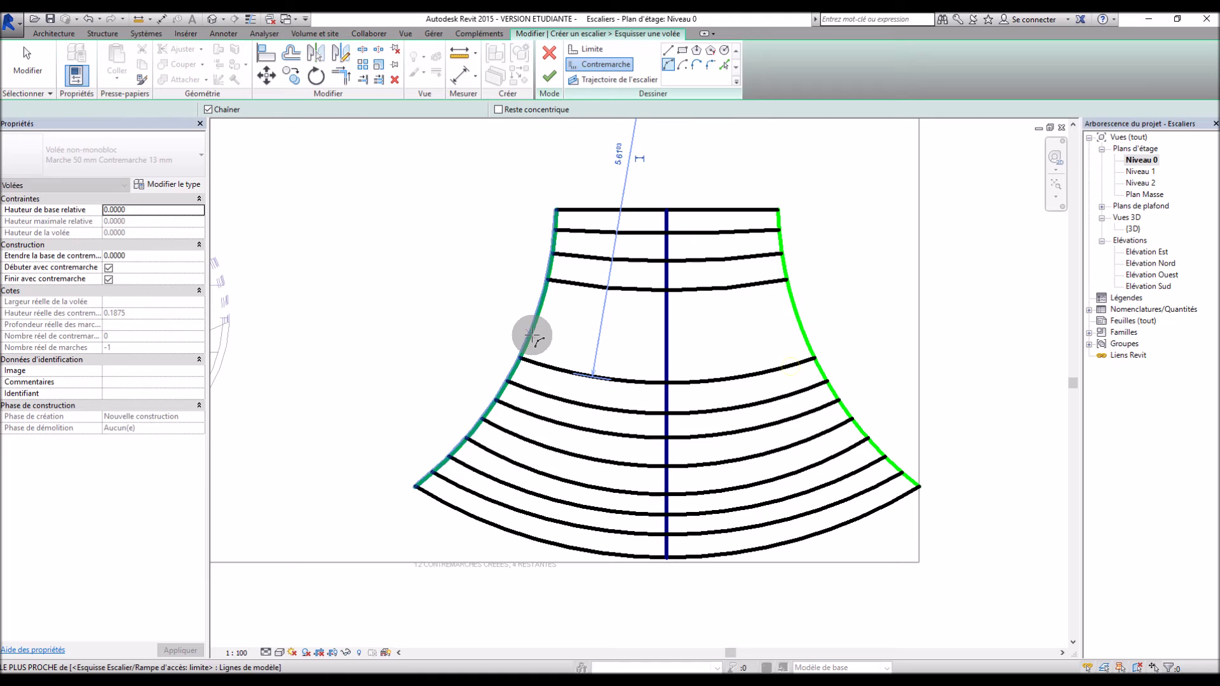
Fill the remaining gap below the upper riser group with two riser arcs, the upper one about 7.1 m in radius
left_click(531, 333)
left_click(803, 337)
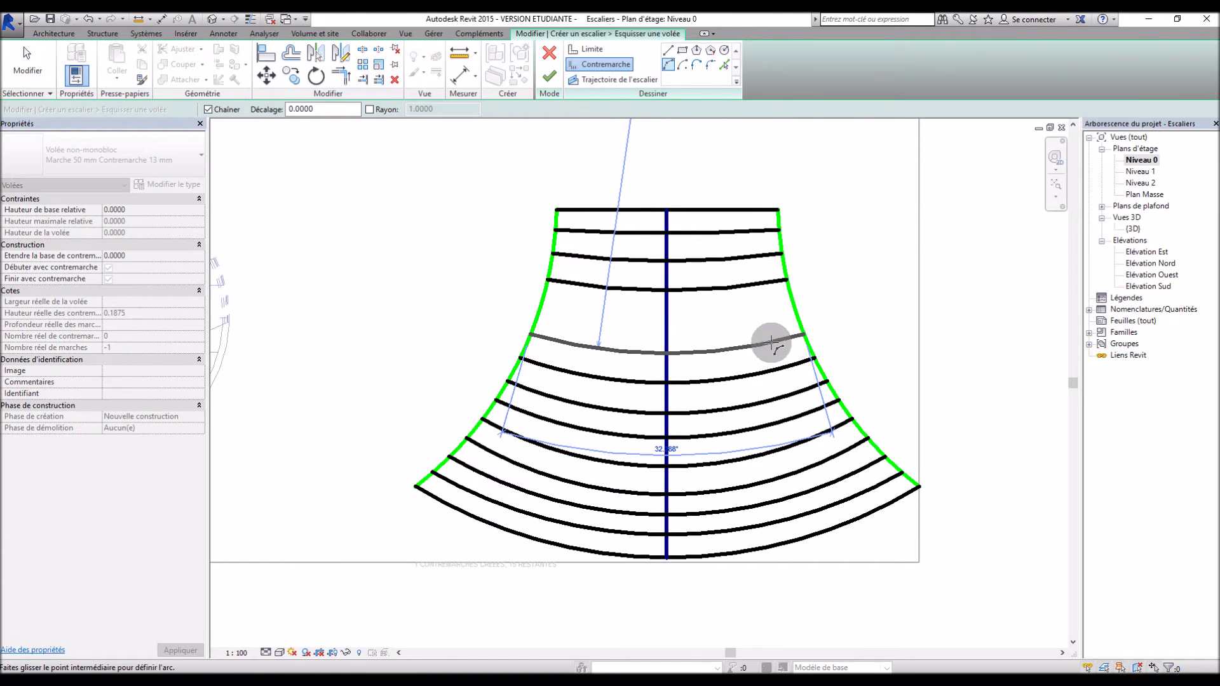
left_click(772, 342)
left_click(540, 308)
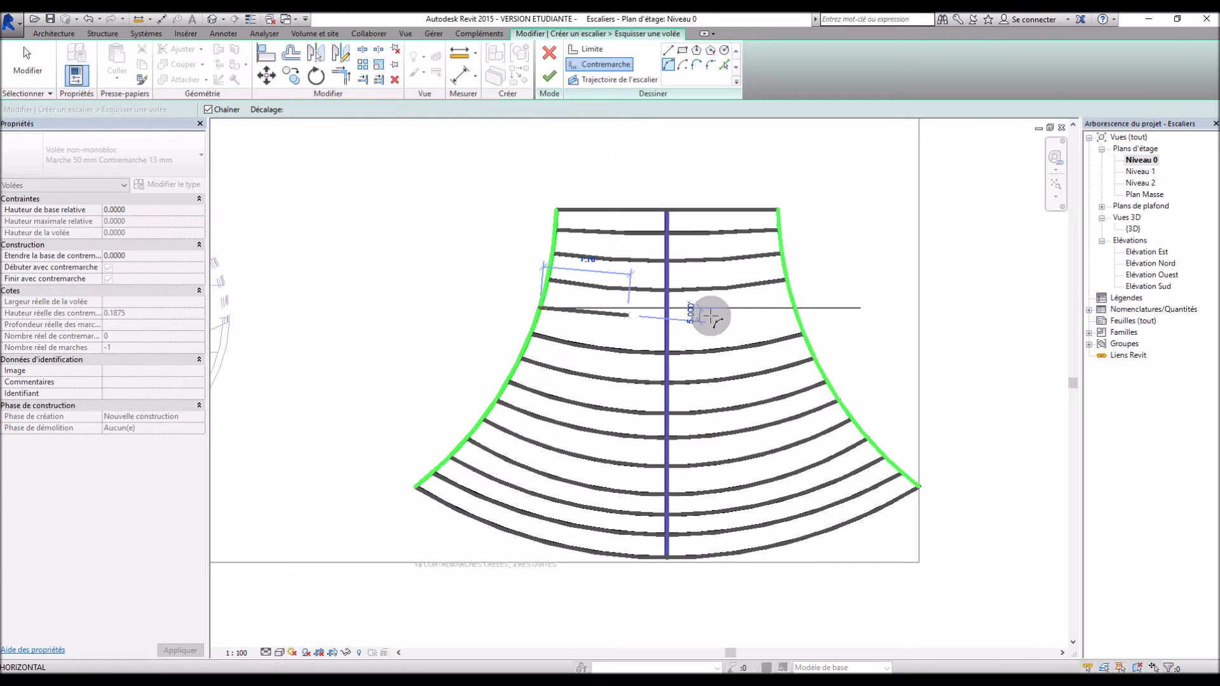
left_click(795, 308)
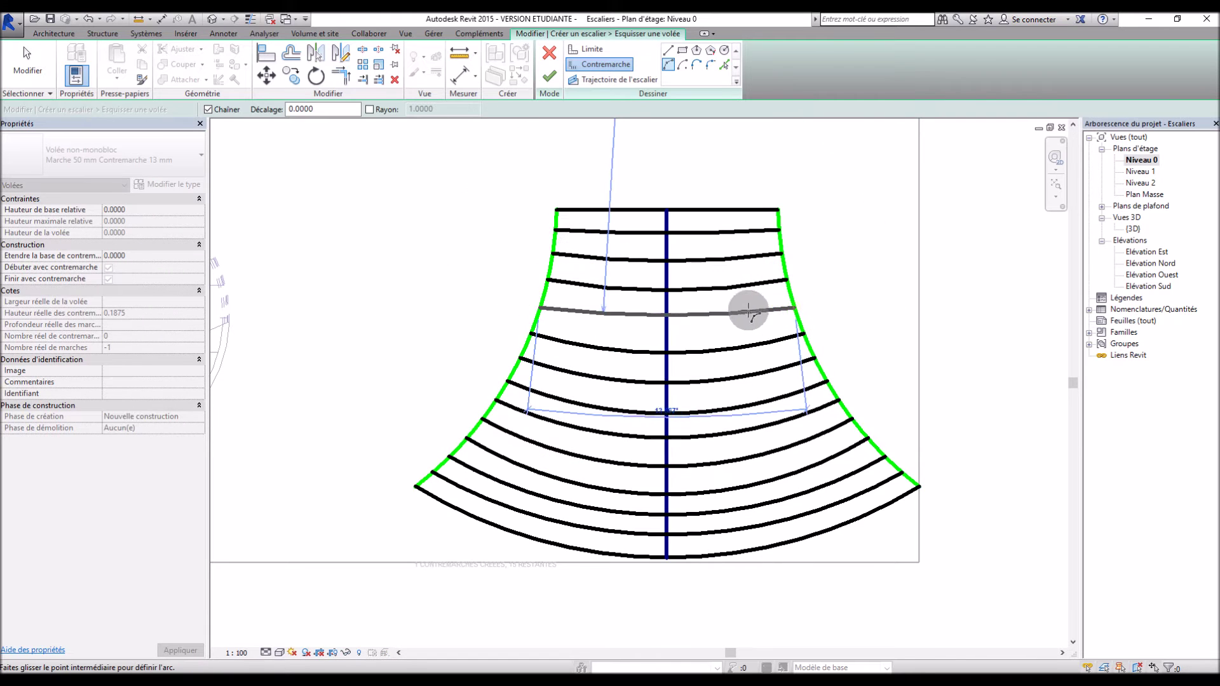
left_click(716, 321)
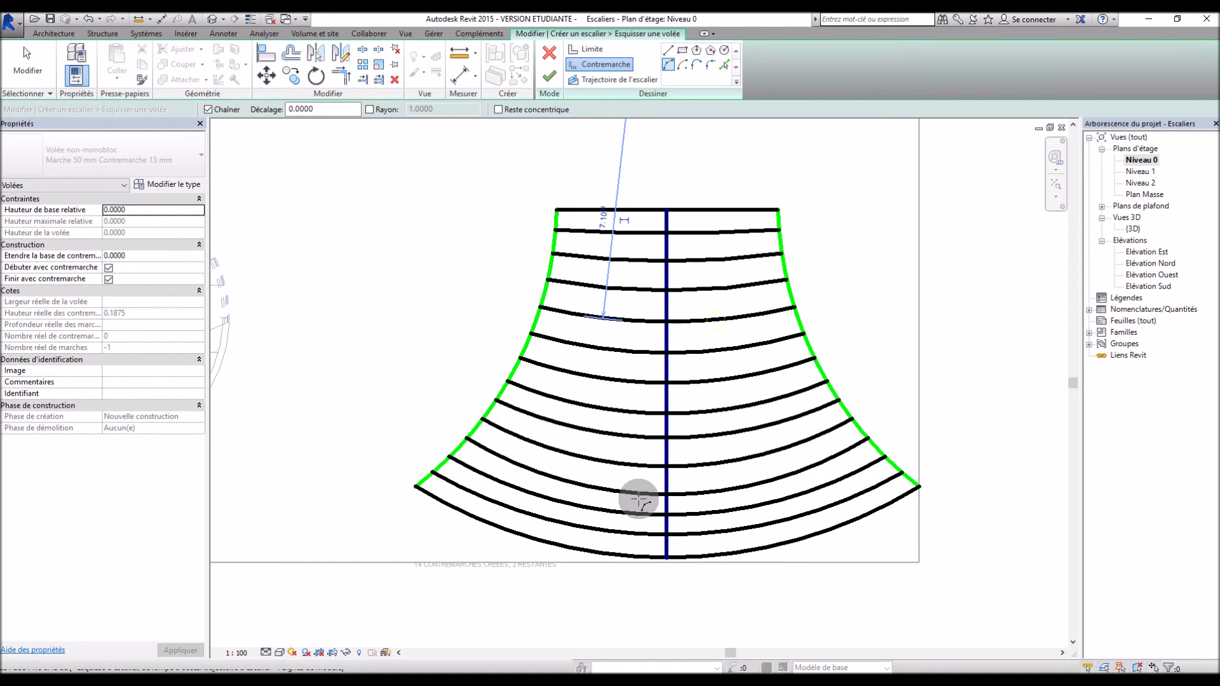
Extend the flared run's left boundary upward about 1 m, followed by an outward-angled segment about 0.62 m long ending on the slab edge
scroll(558, 572, "down", 2)
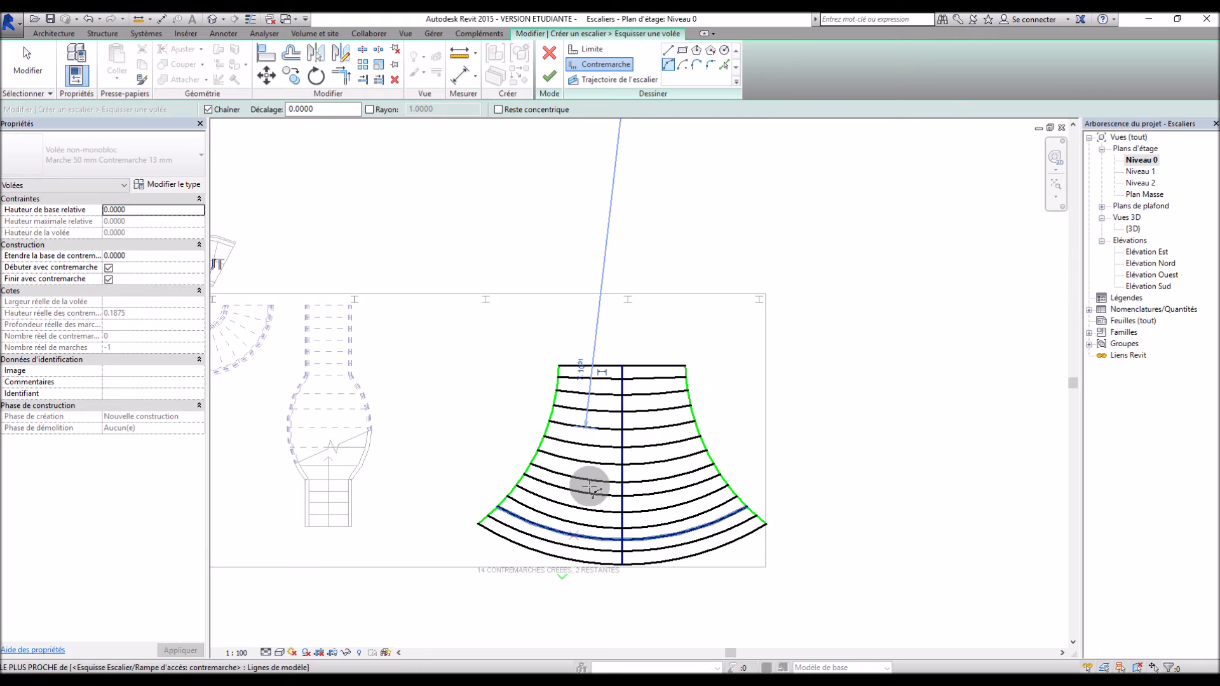
left_click(588, 49)
scroll(585, 322, "up", 2)
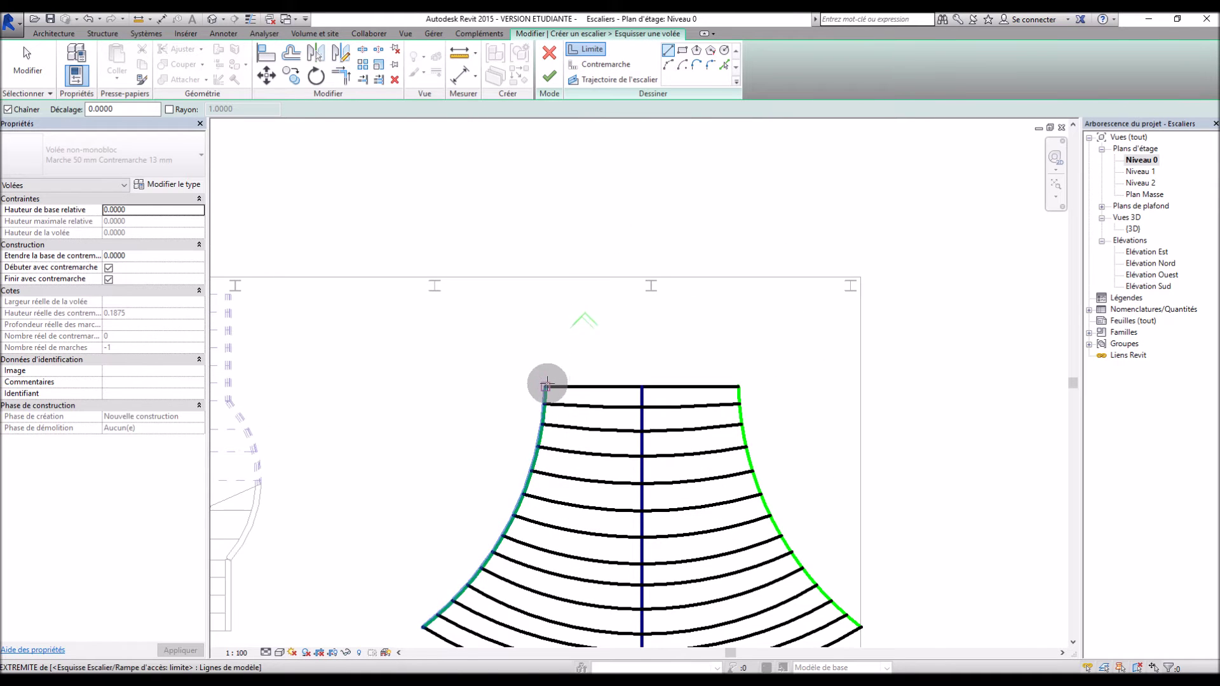
left_click(545, 385)
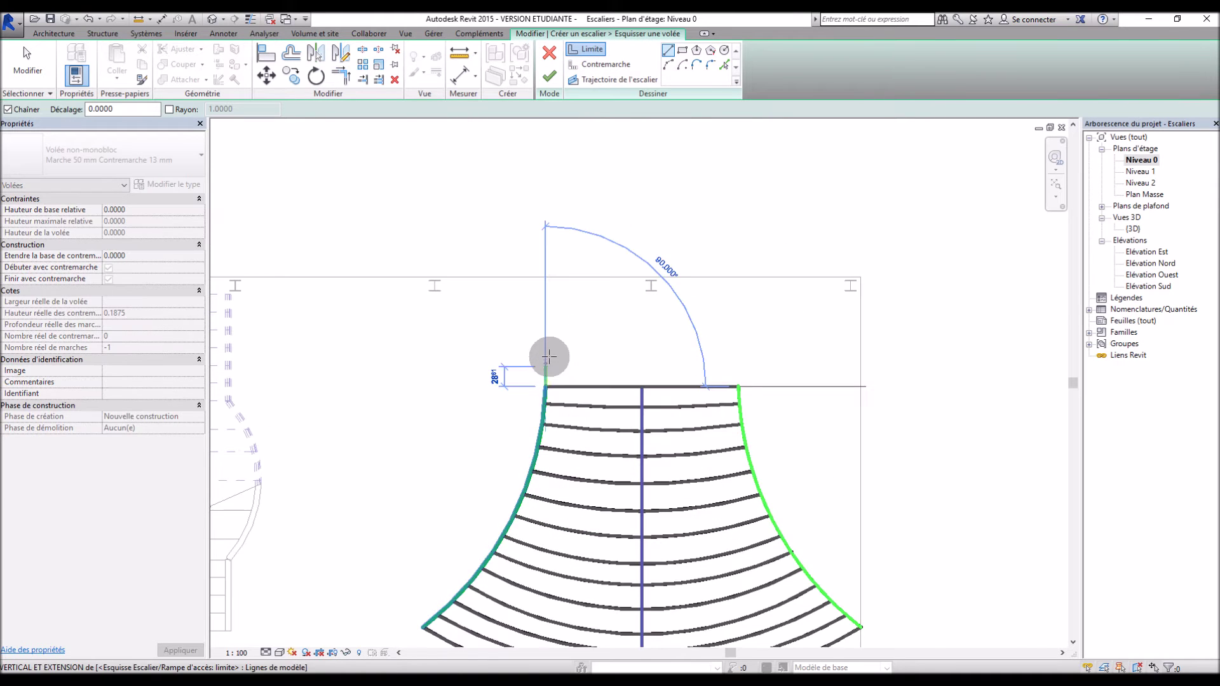
left_click(545, 318)
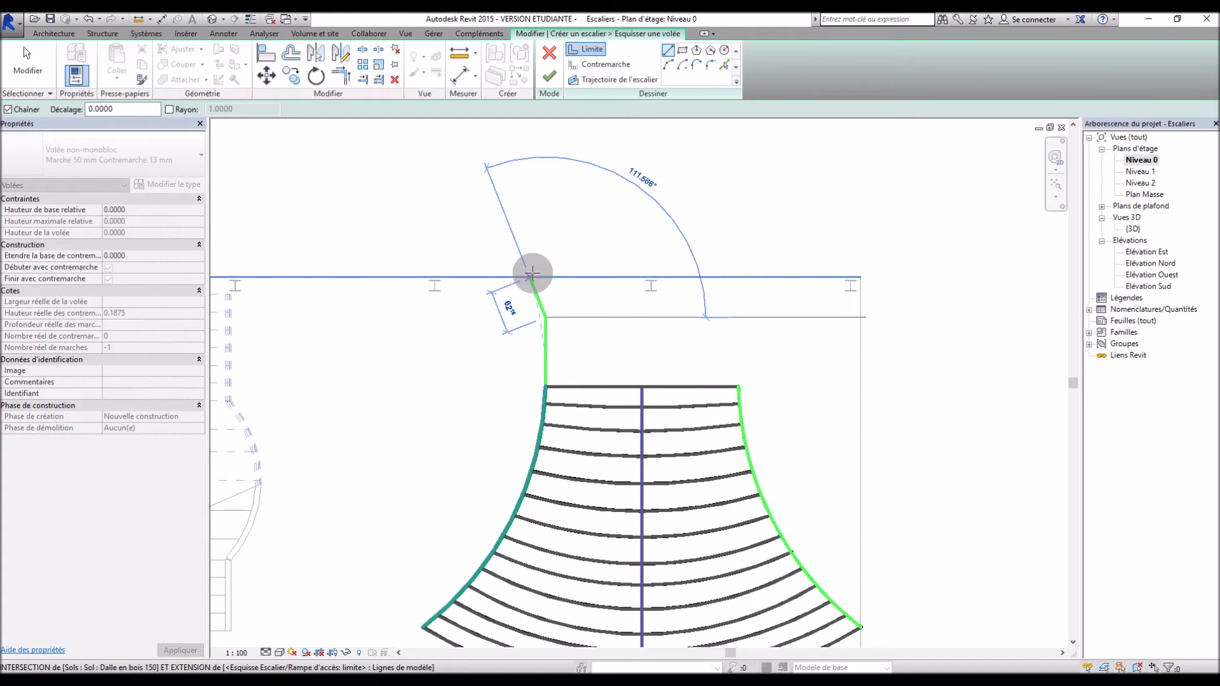
left_click(531, 275)
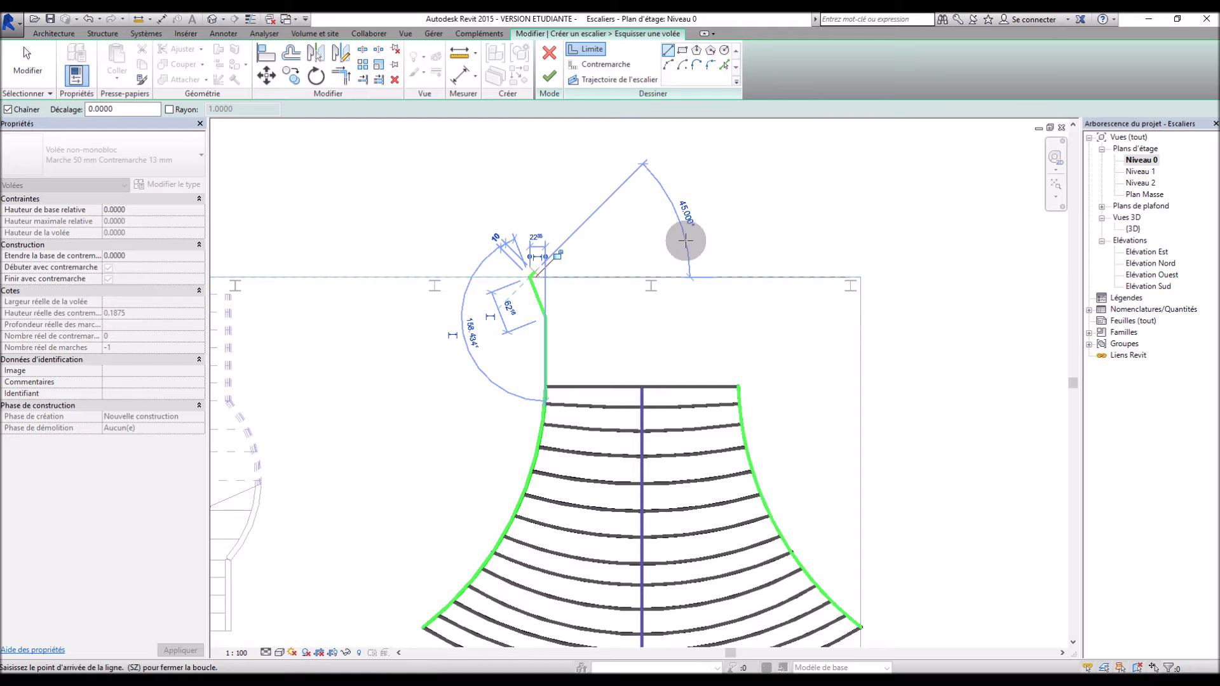
key("Escape")
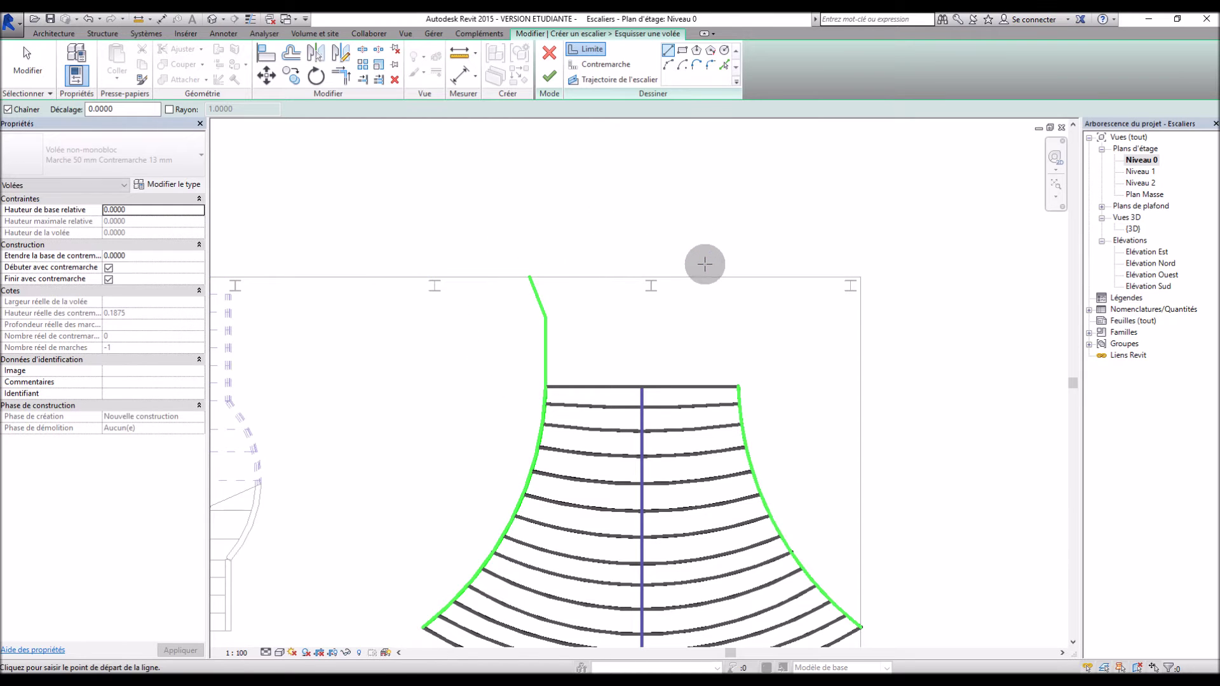
Mirror the two new boundary segments to the run's other side about a vertical line drawn up from the straight riser's midpoint
left_click(642, 386)
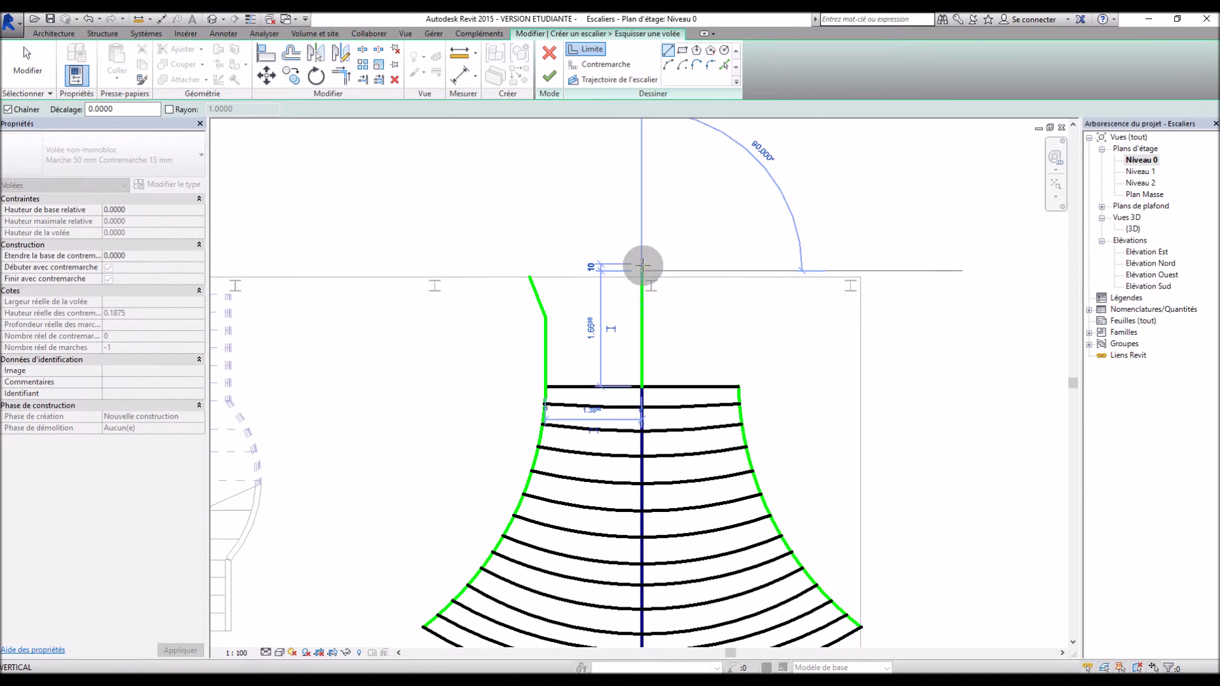
left_click(642, 271)
key("Escape")
key("Escape")
left_click(539, 299)
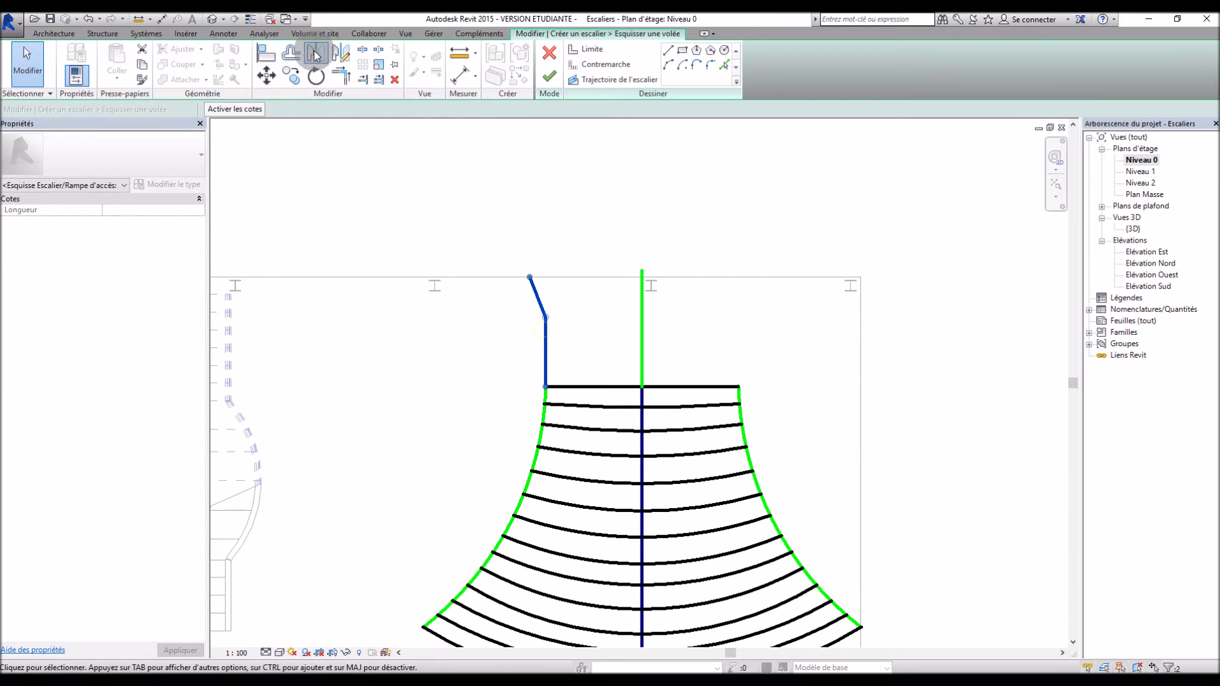
left_click(315, 52)
left_click(642, 309)
Delete the temporary mirror line and the old stair path line down the centre of the run
left_click(640, 322)
key("Delete")
left_click(643, 415)
key("Delete")
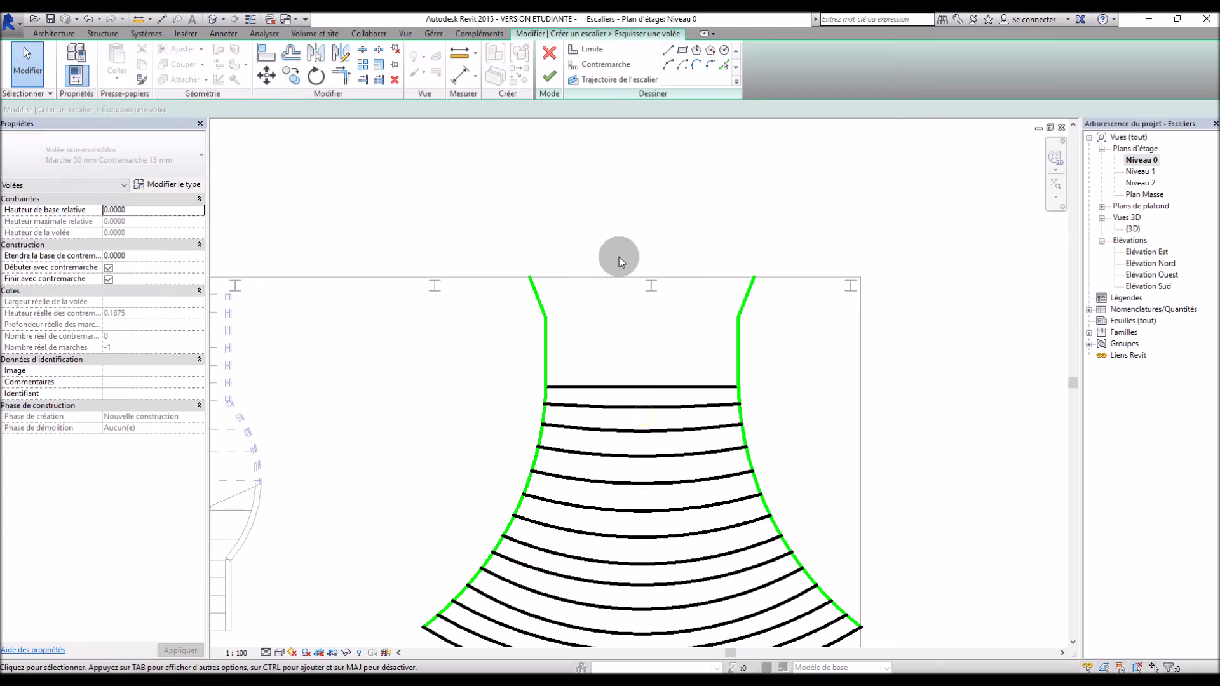
Sketch two straight risers across the upper extension, one along the slab edge and one between the boundary bends
left_click(597, 66)
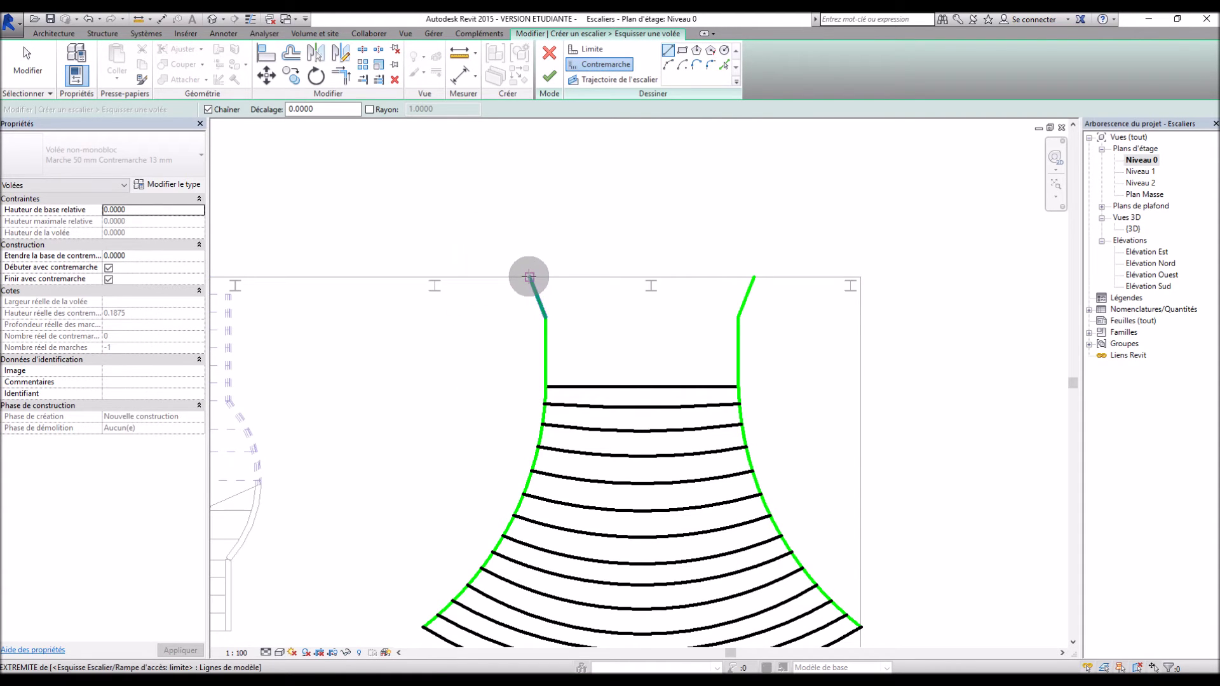
left_click(529, 276)
left_click(754, 277)
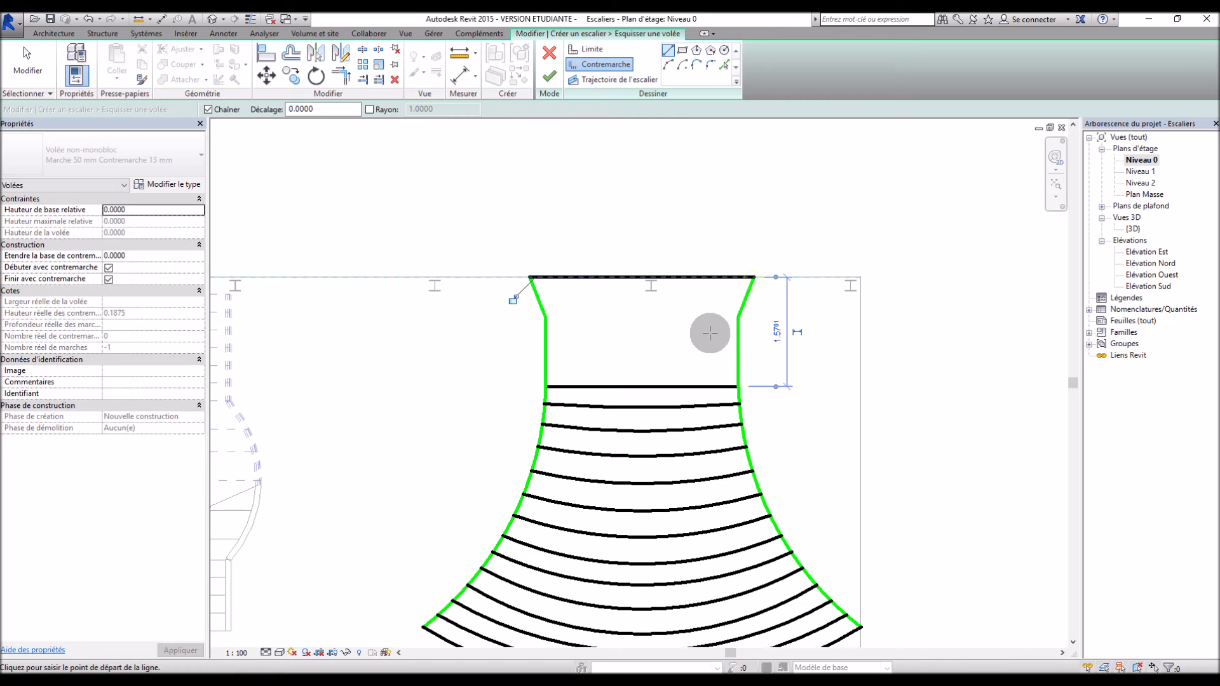
scroll(714, 422, "down", 2)
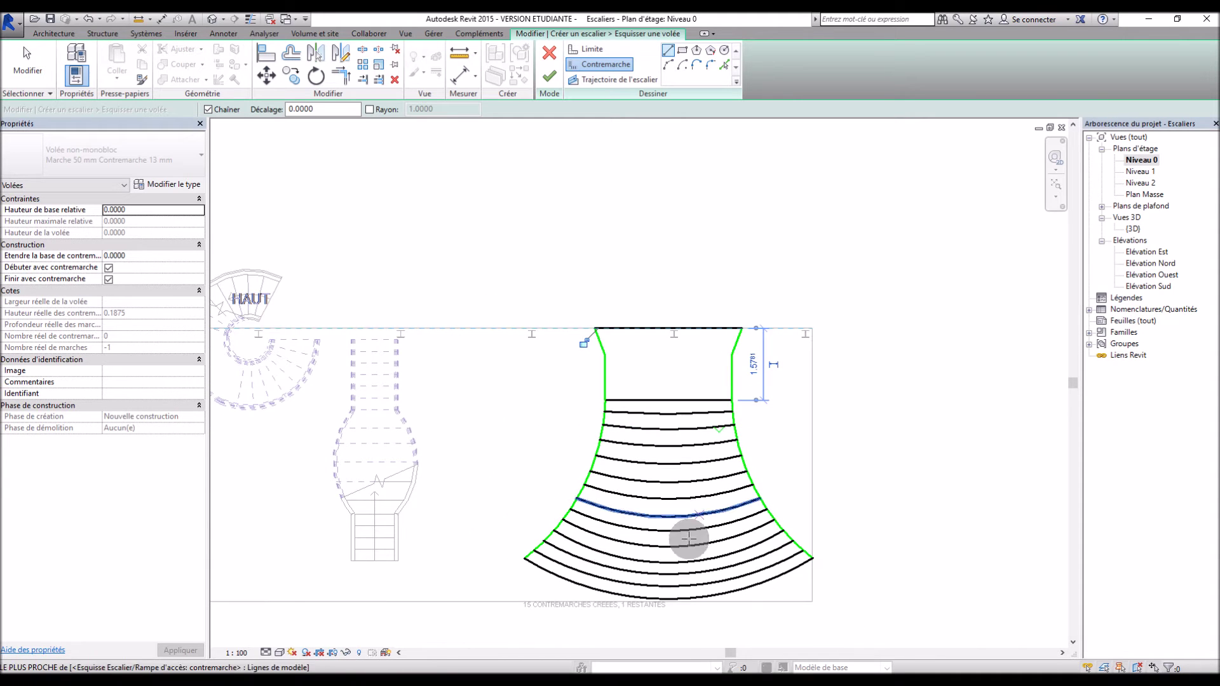
left_click(605, 354)
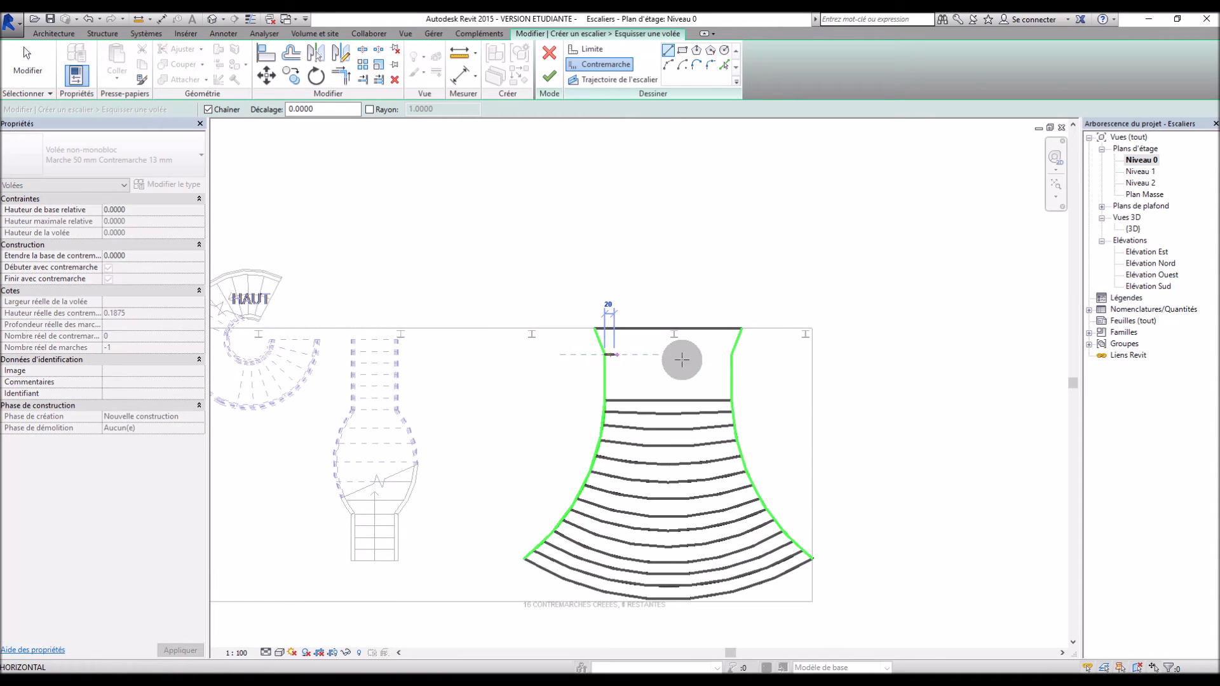
left_click(730, 354)
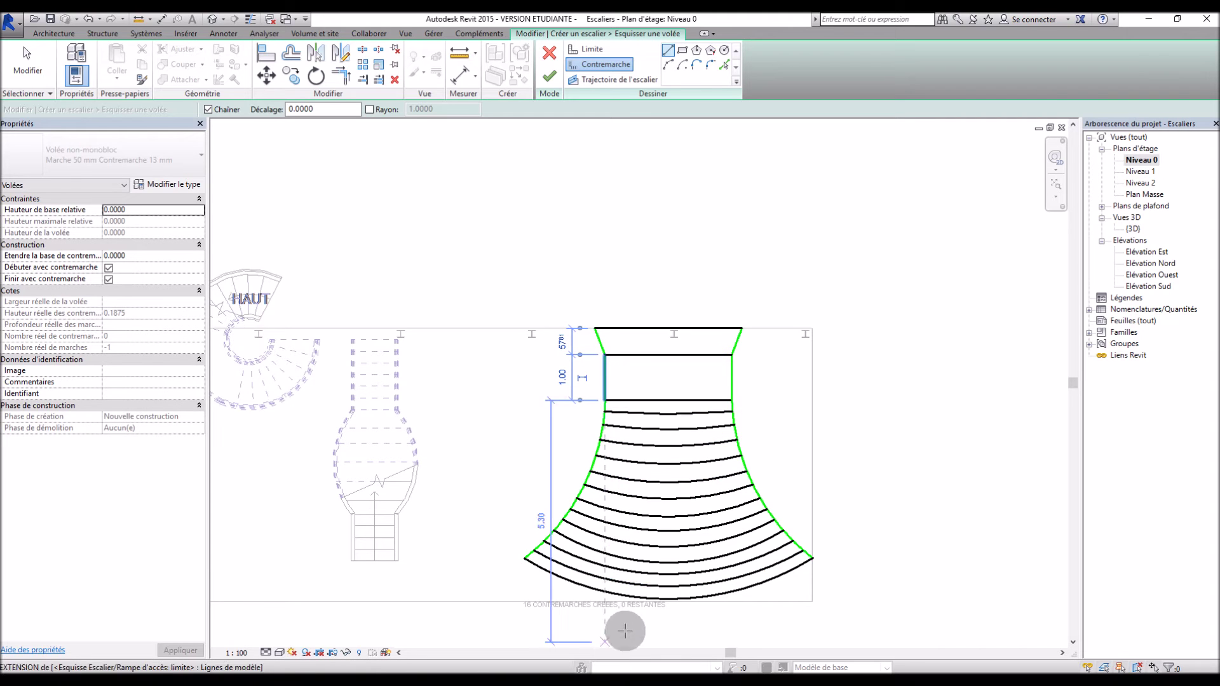
Draw the stair path vertically from the lowest riser's midpoint to the top riser, and finish the run sketch and the stair
left_click(630, 79)
left_click(670, 599)
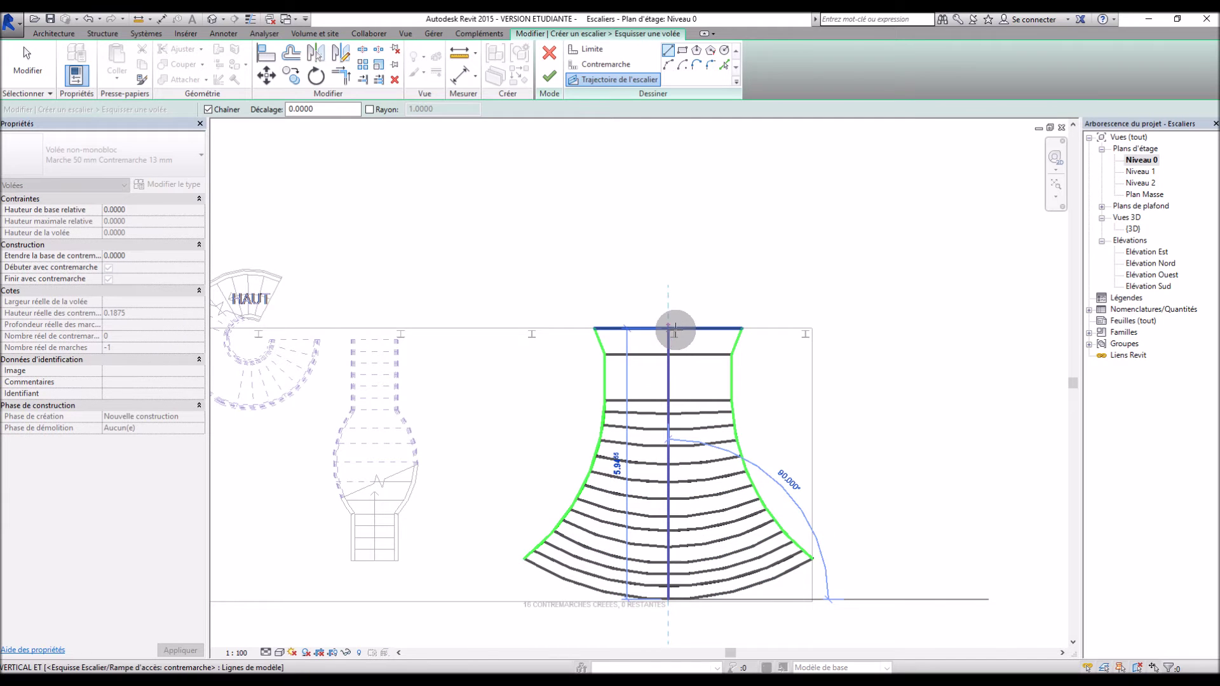
left_click(676, 329)
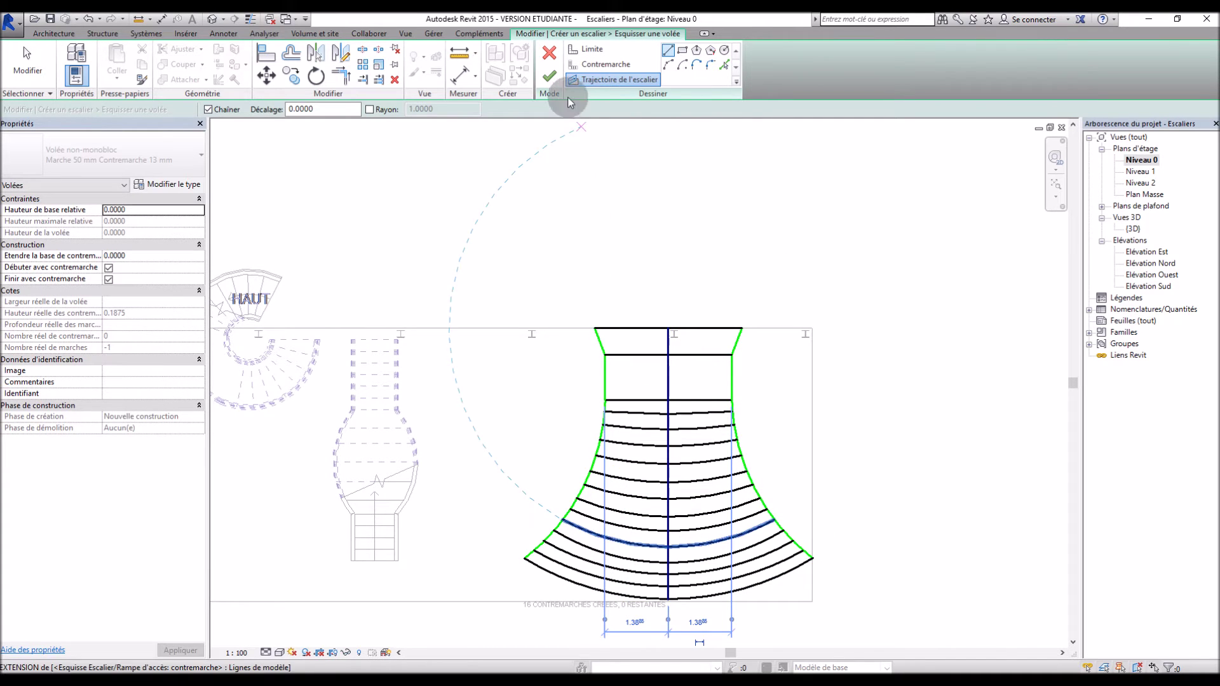
left_click(550, 78)
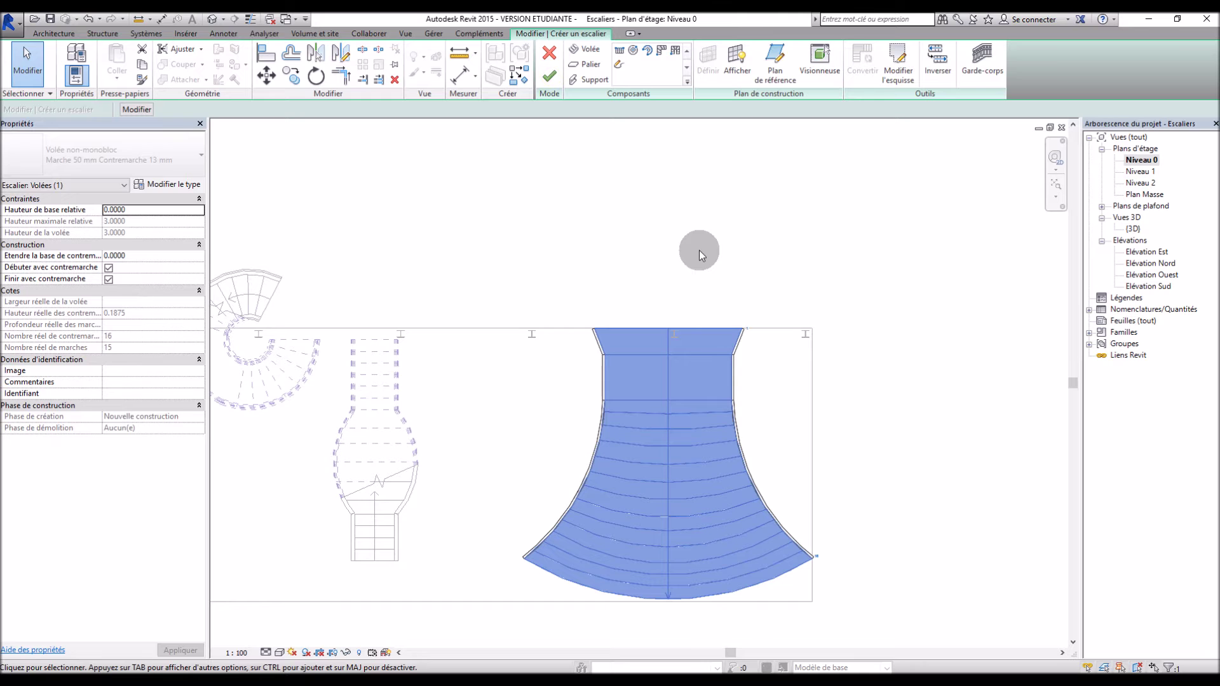
left_click(546, 78)
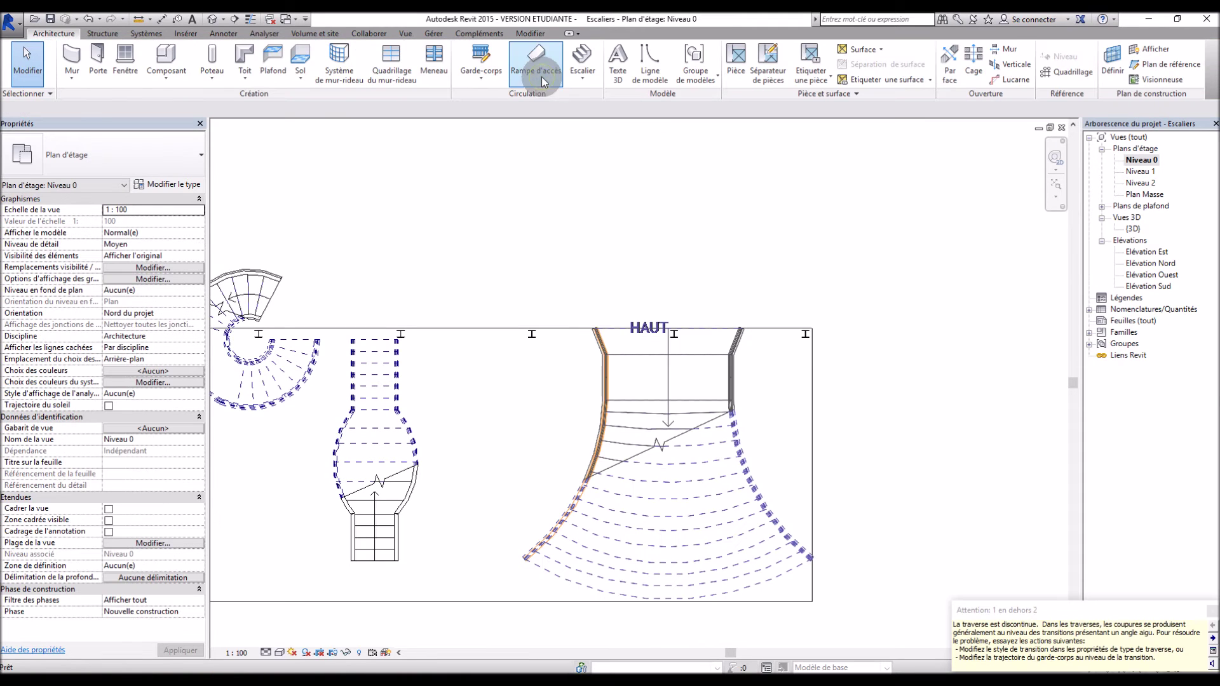
left_click(1212, 613)
In the 3D view, edit the new flared stair, reverse its climbing direction and finish the edit
double_click(1128, 228)
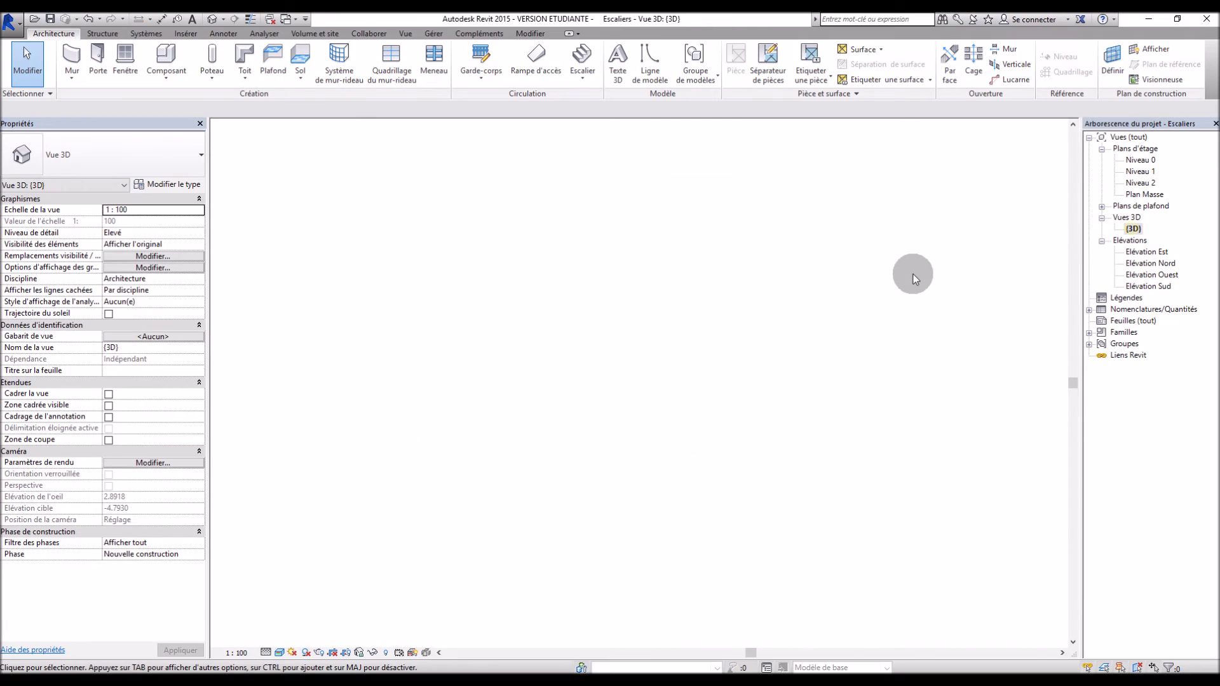
mouse_move(926, 559)
middle_mouse_down("shift")
mouse_move(809, 453)
mouse_move(908, 561)
middle_mouse_up("shift")
scroll(908, 561, "down", 2)
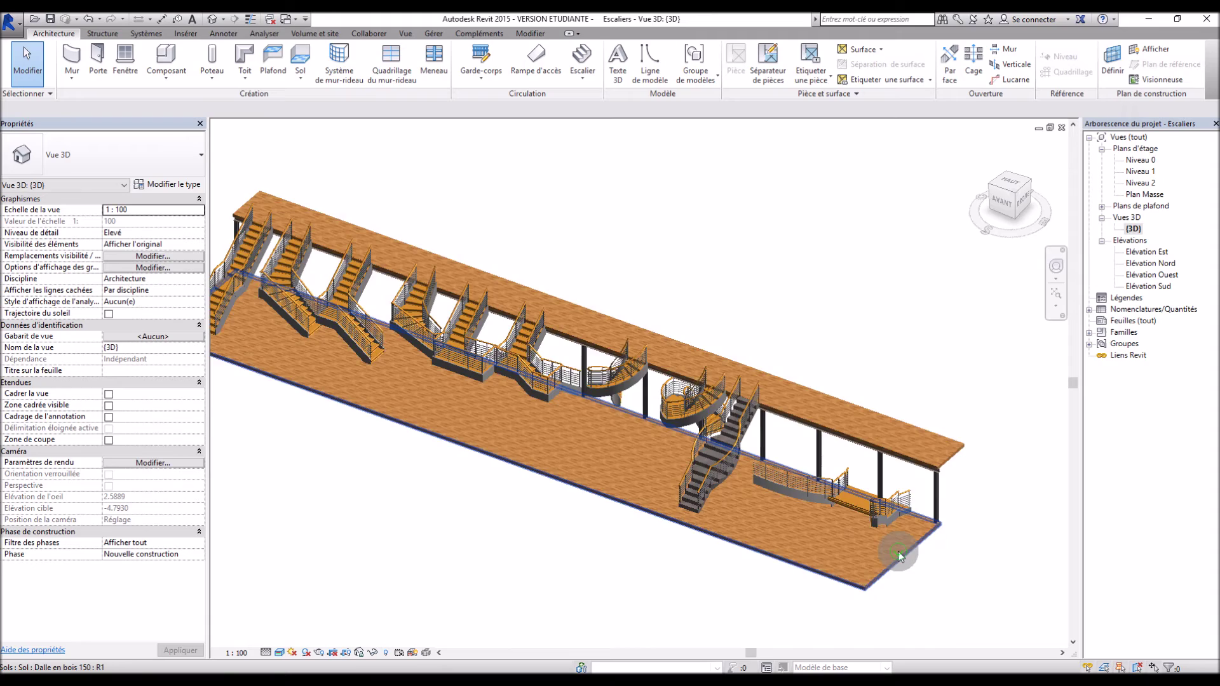
scroll(896, 553, "up", 5)
middle_click_drag(920, 516, 794, 455, "shift")
left_click(702, 476)
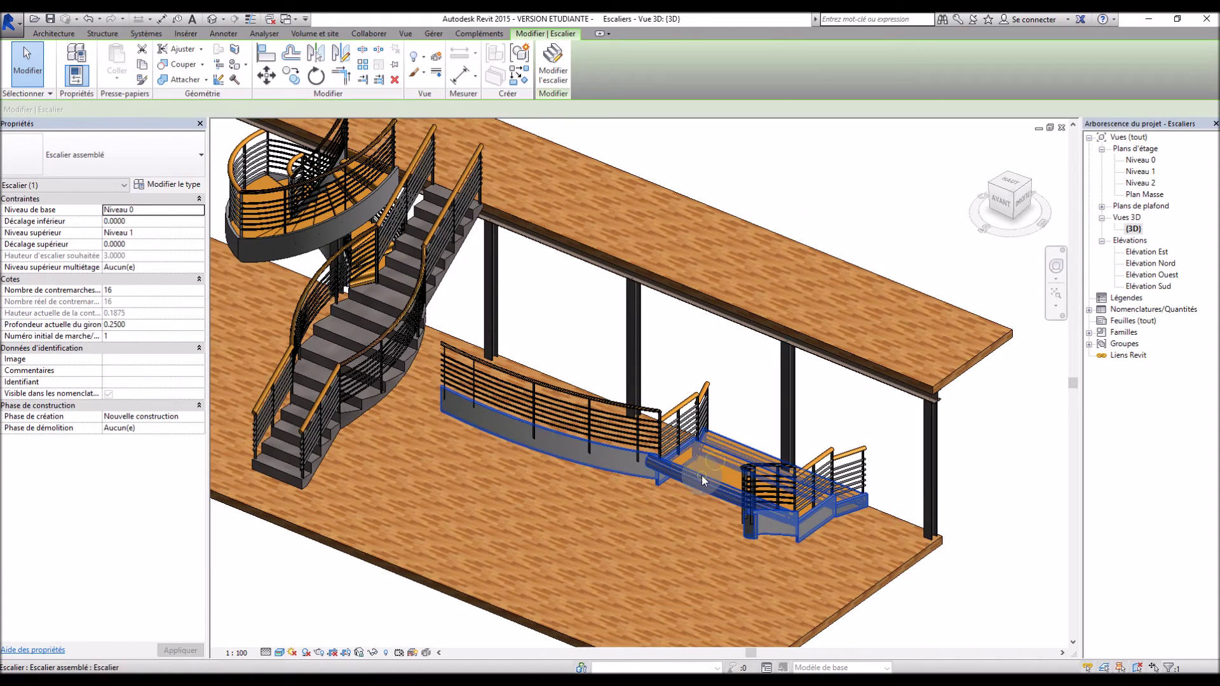
left_click(546, 67)
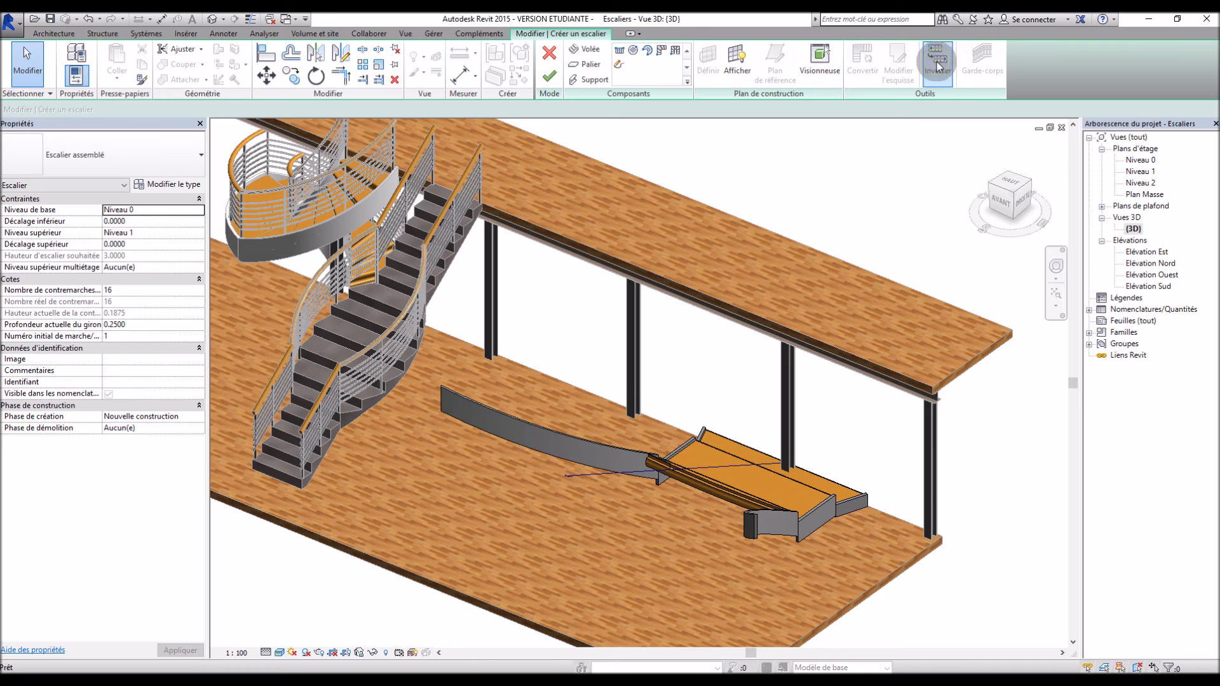
left_click(938, 67)
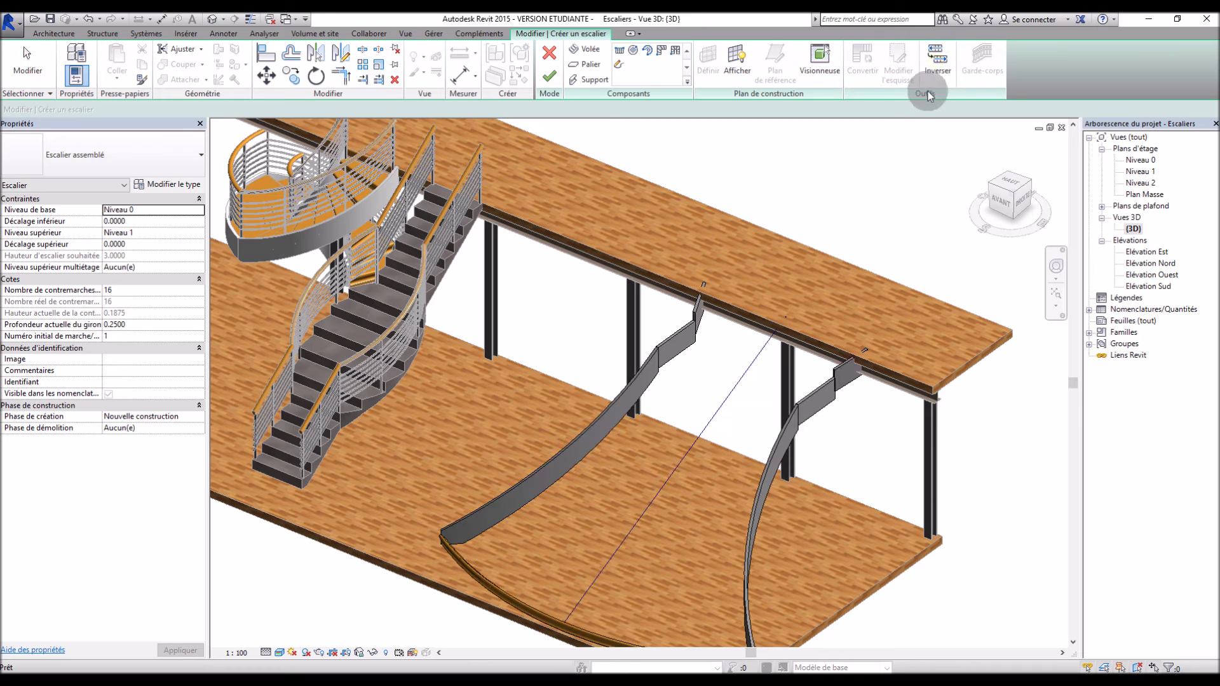
left_click(558, 83)
Edit the flared stair's type and set the riser profile of run type Marche 50 mm Contremarche 13 mm to Par défaut
scroll(852, 195, "down", 3)
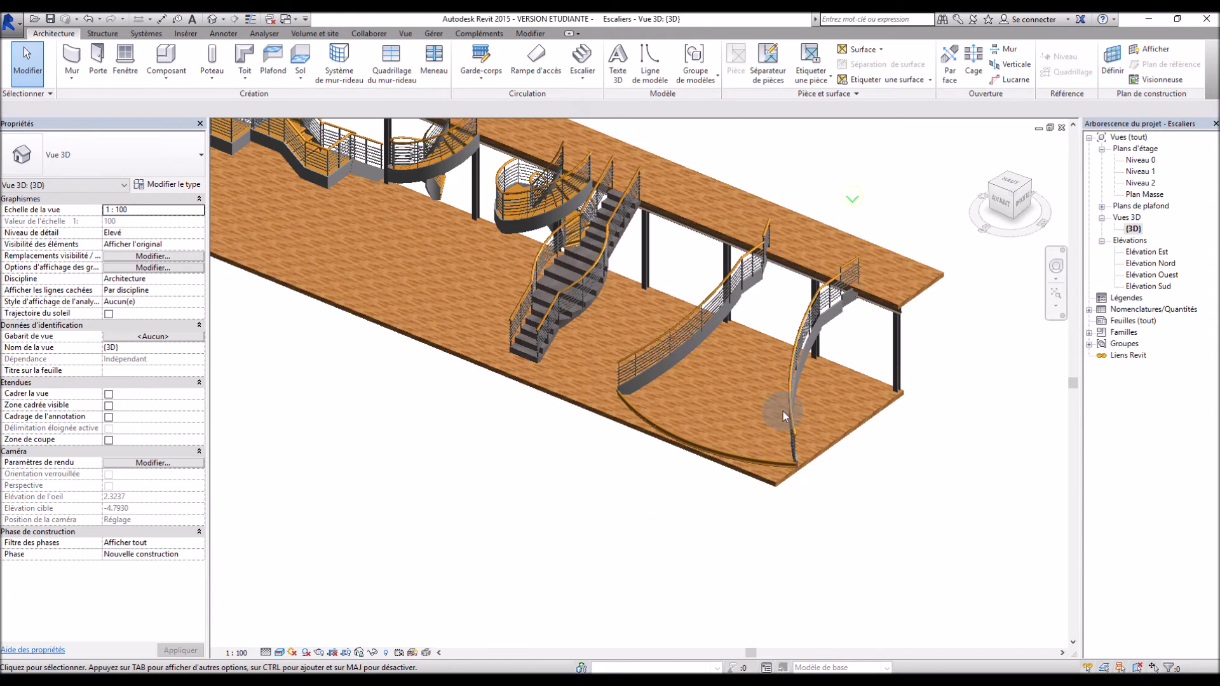
left_click(763, 463)
scroll(764, 456, "up", 2)
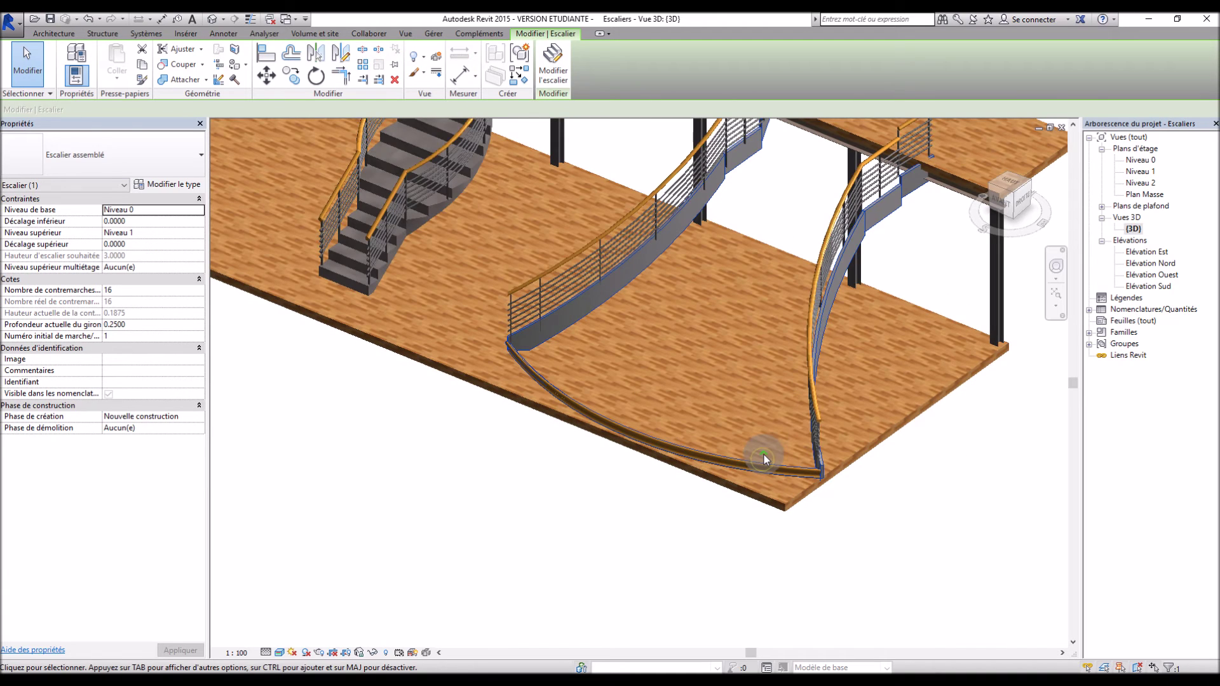
left_click(554, 68)
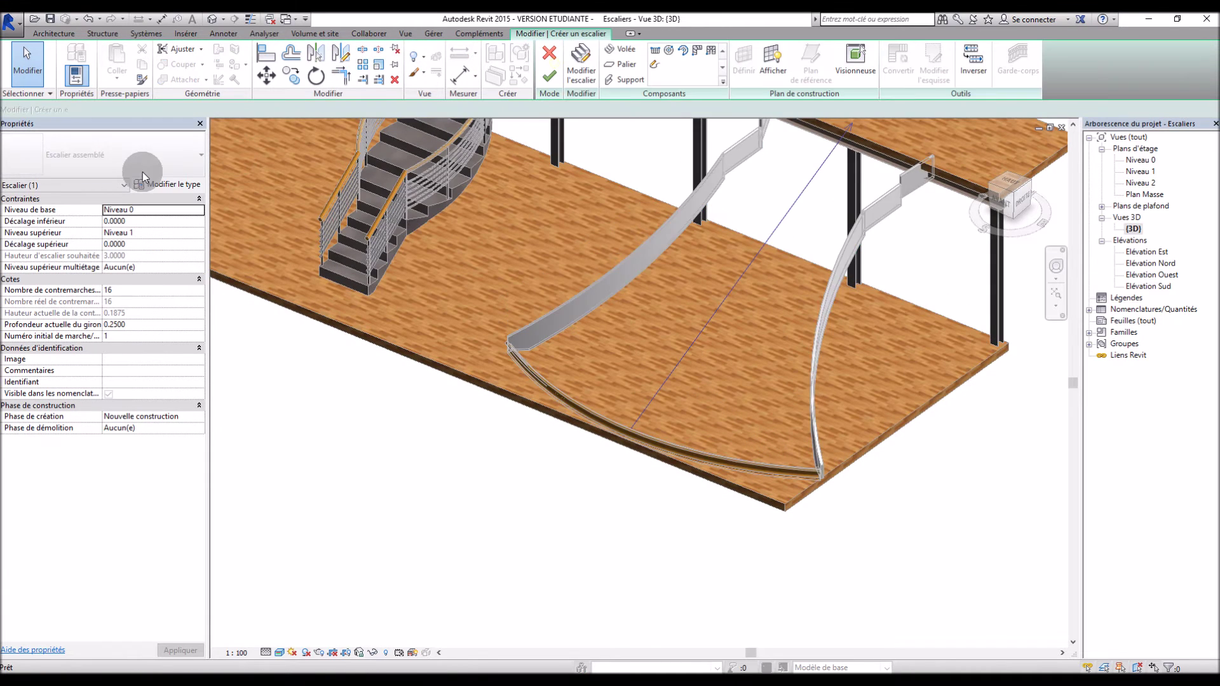
left_click(164, 184)
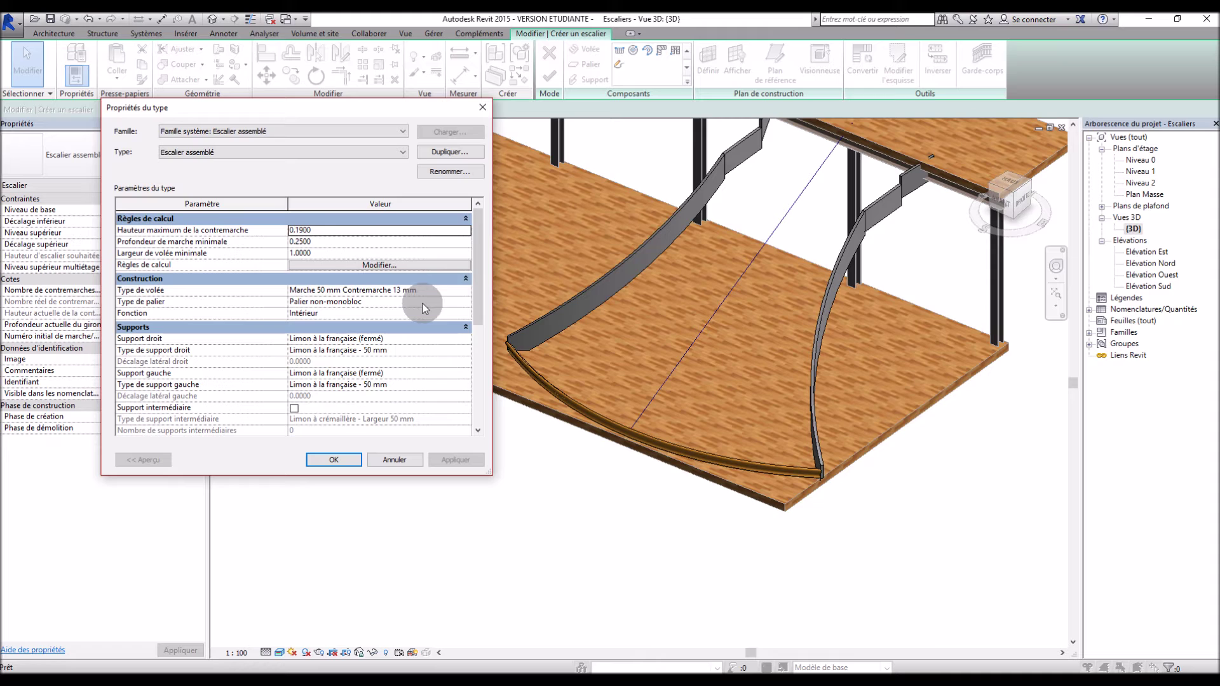
left_click(467, 291)
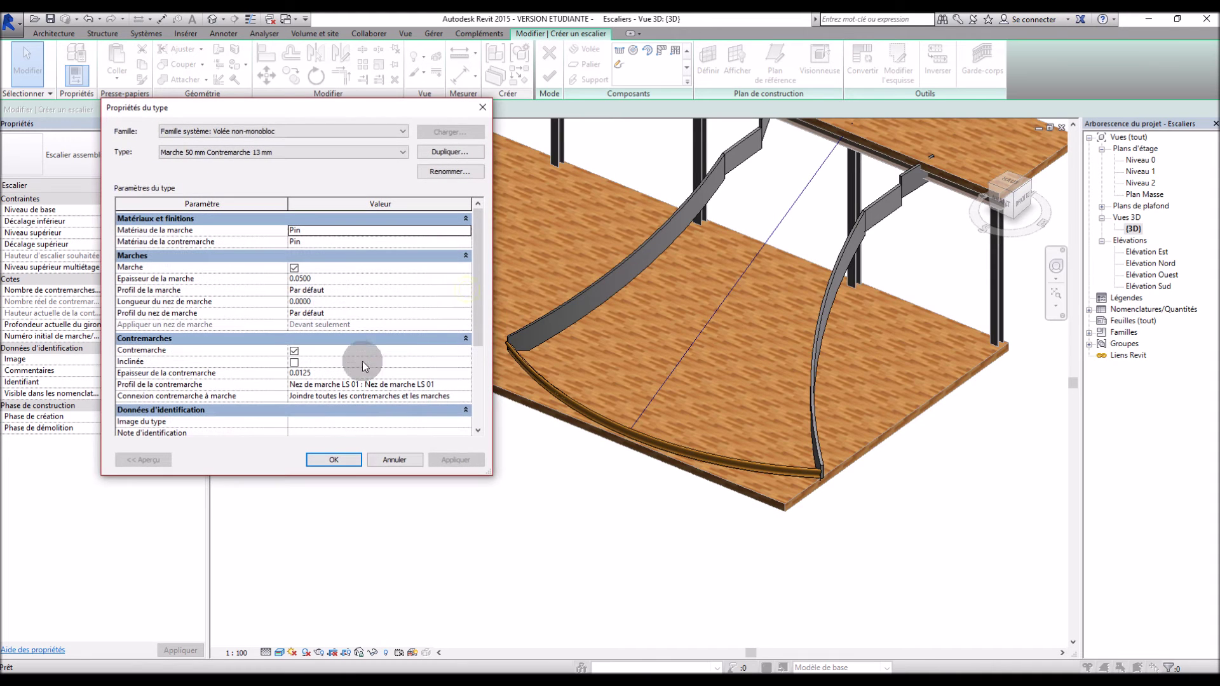
left_click(463, 385)
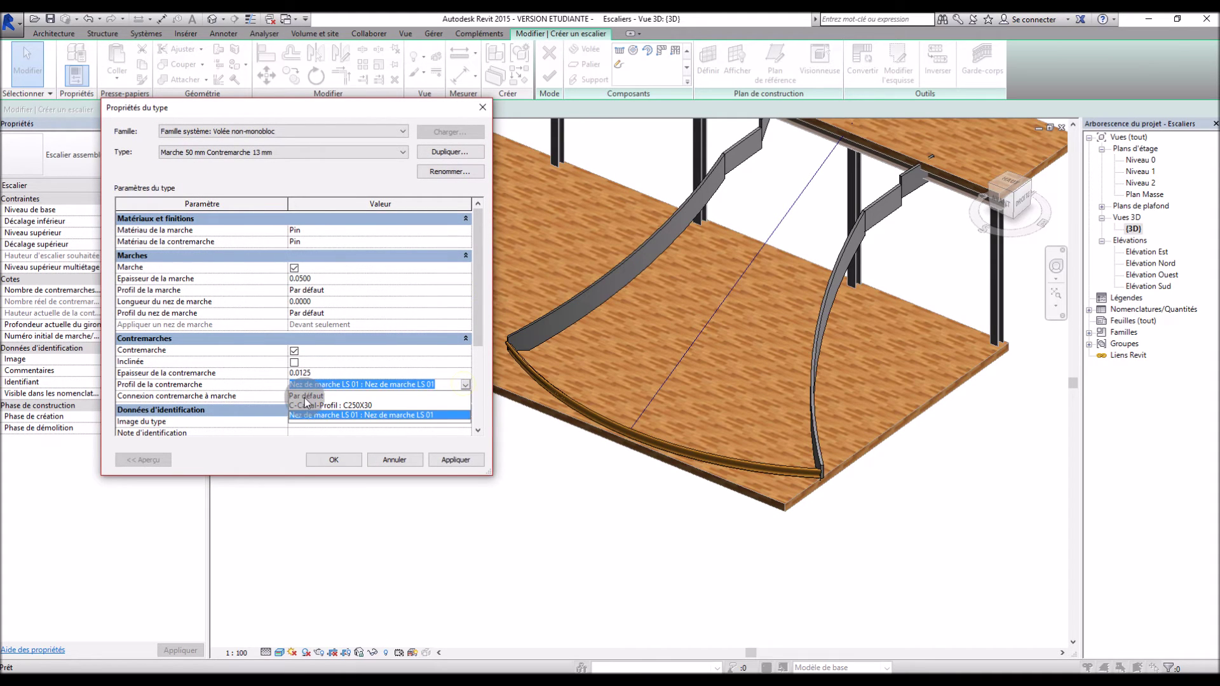
left_click(305, 396)
left_click(455, 460)
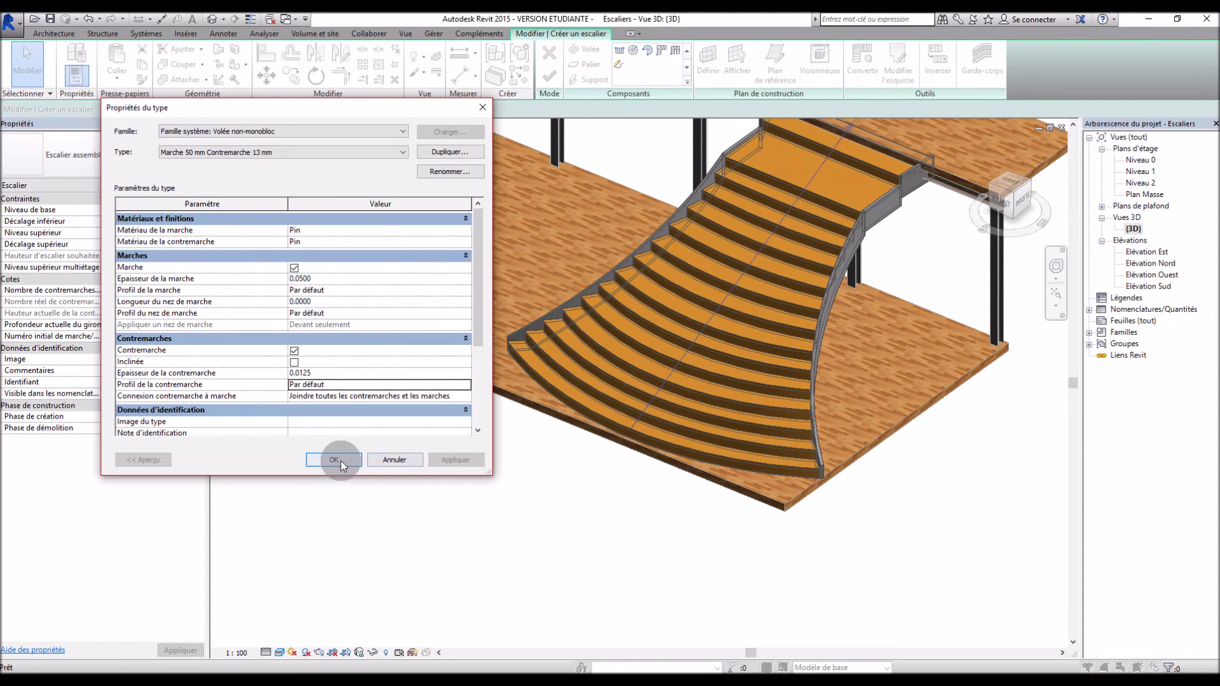
left_click(341, 460)
left_click(341, 458)
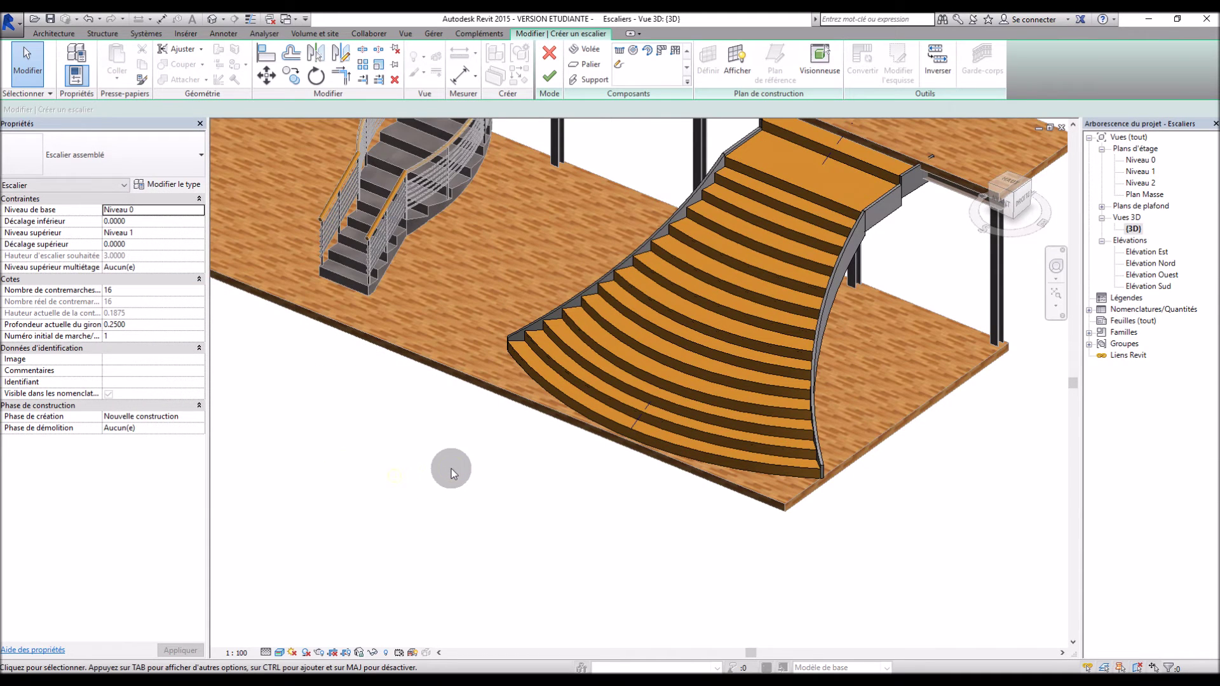
Finish editing the flared stair and examine its treads, risers and railings in 3D
scroll(451, 467, "down", 3)
scroll(772, 419, "up", 3)
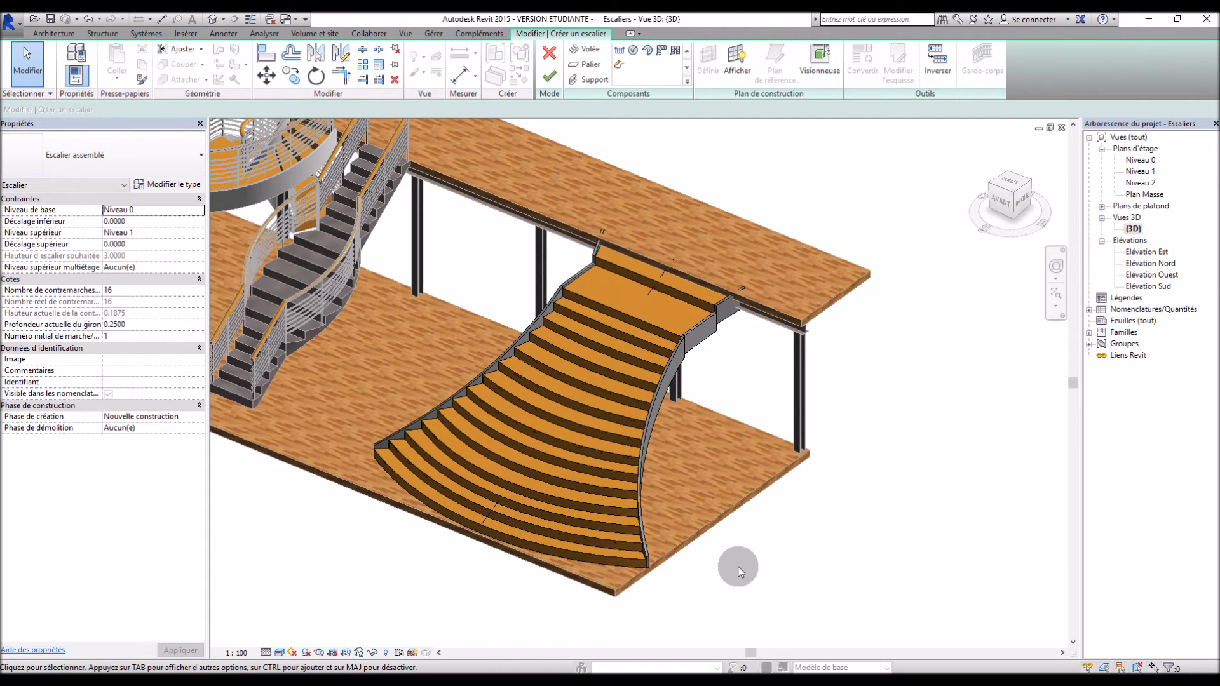
scroll(737, 566, "up", 2)
scroll(681, 498, "down", 3)
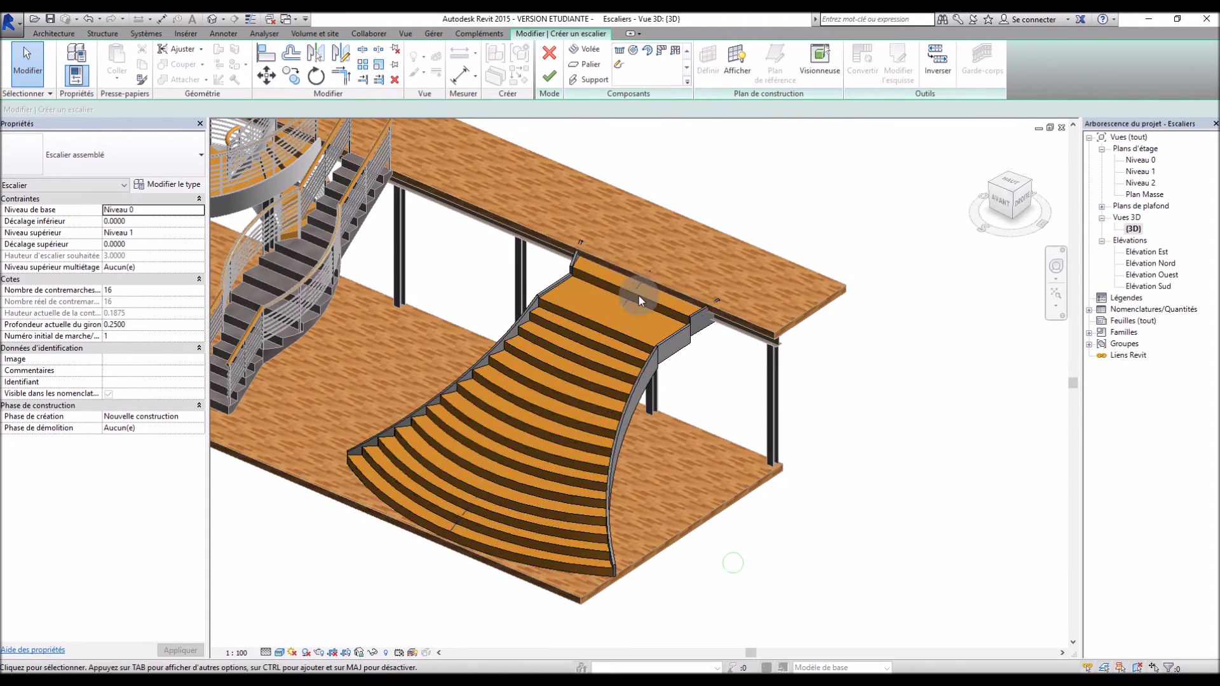
left_click(544, 78)
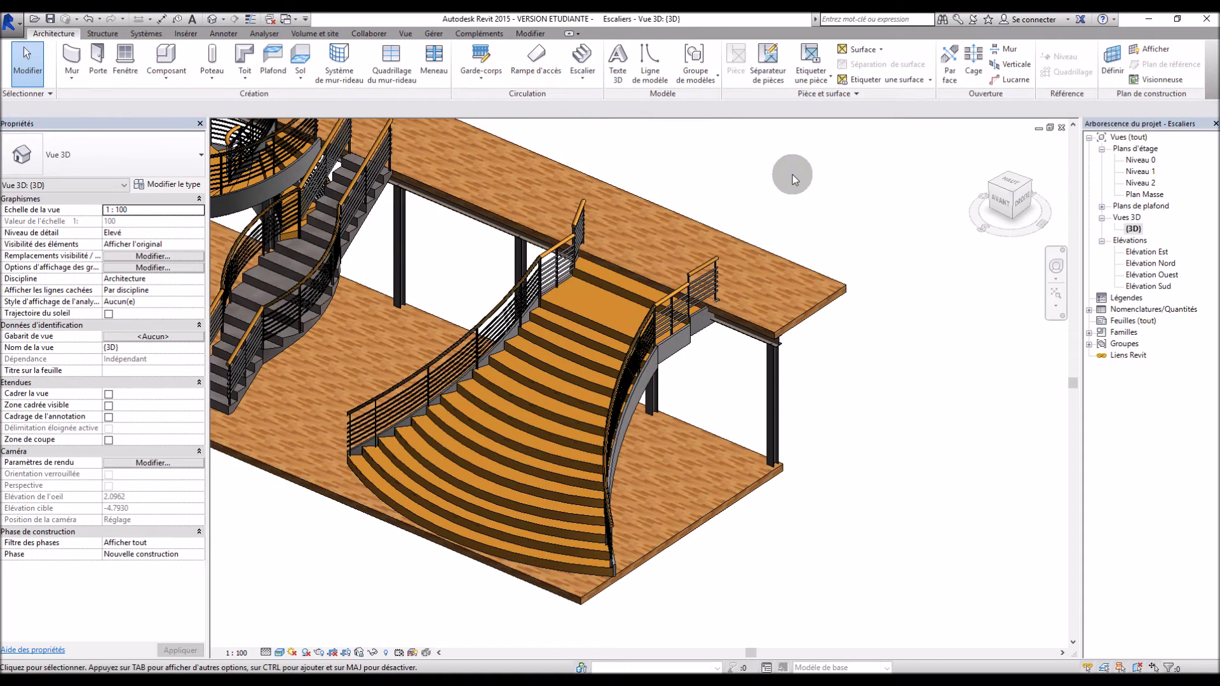
scroll(790, 349, "down", 2)
scroll(631, 475, "up", 2)
scroll(667, 152, "up", 6)
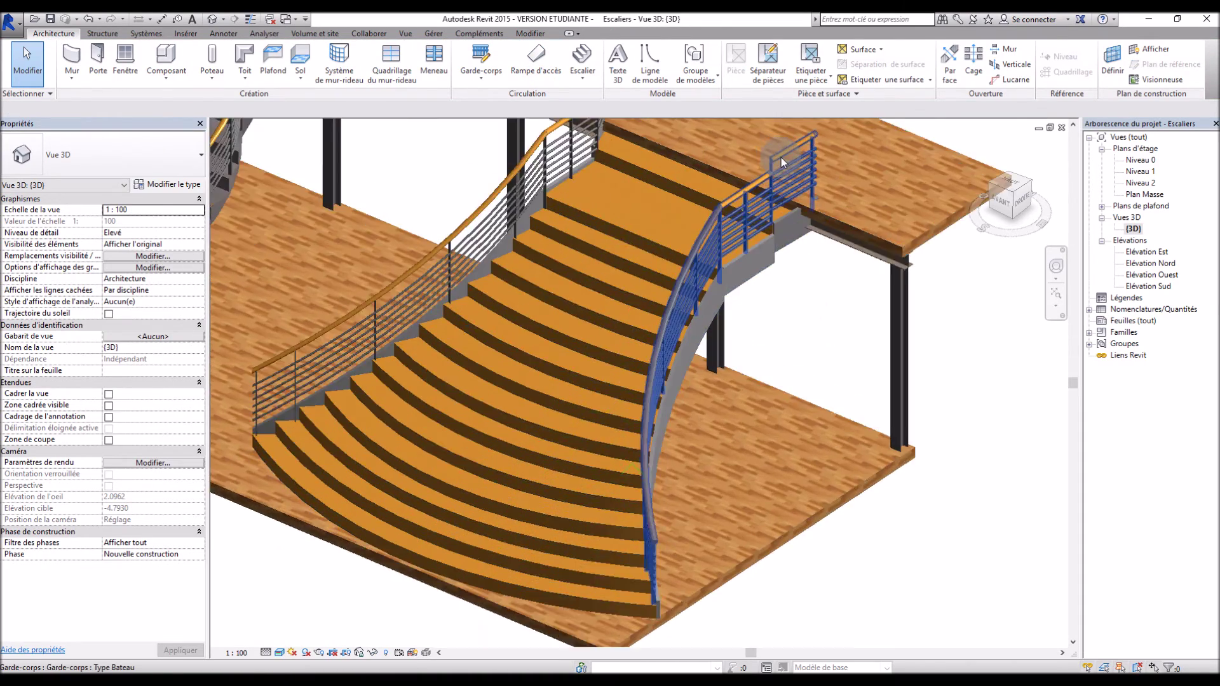
Examine the railings and stringers in 3D where the flared stair meets the upper floor
scroll(761, 181, "down", 4)
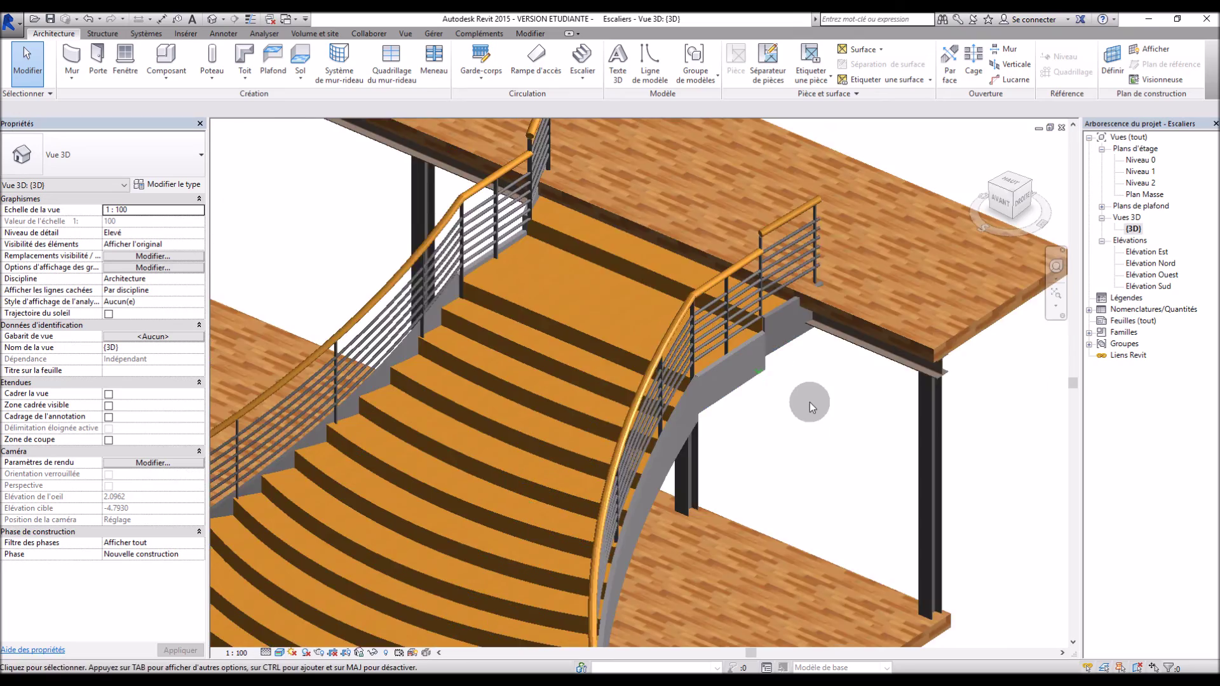
scroll(785, 407, "up", 2)
scroll(662, 378, "up", 3)
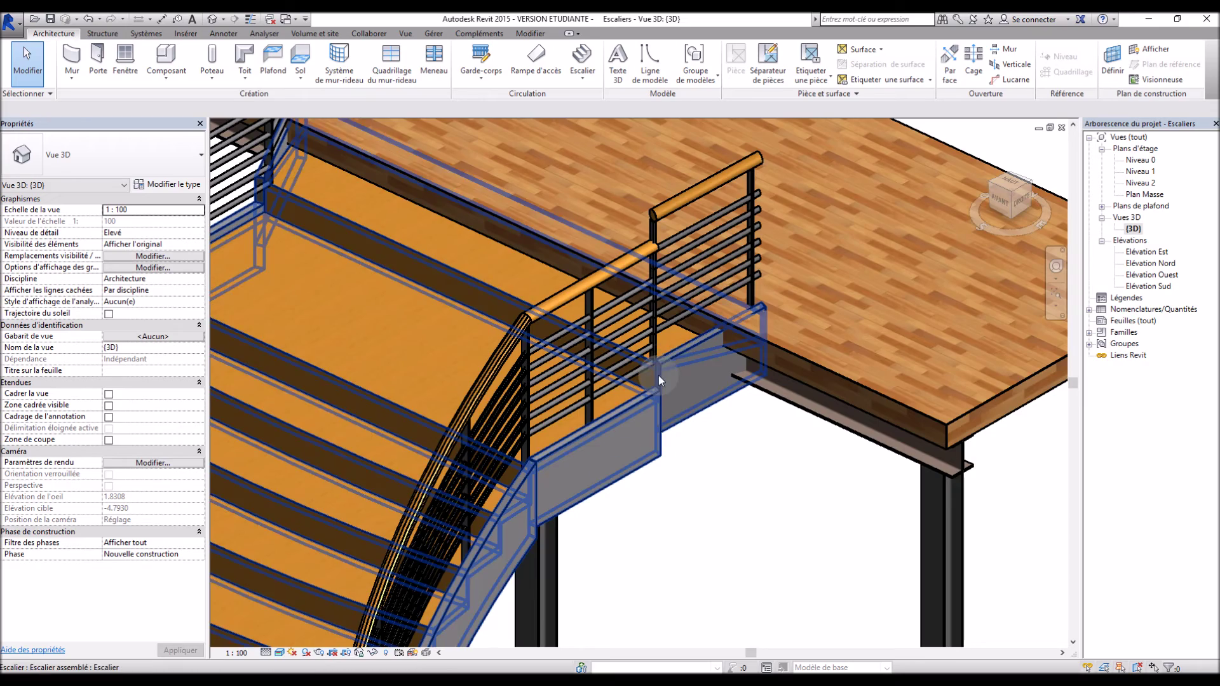
scroll(727, 343, "down", 5)
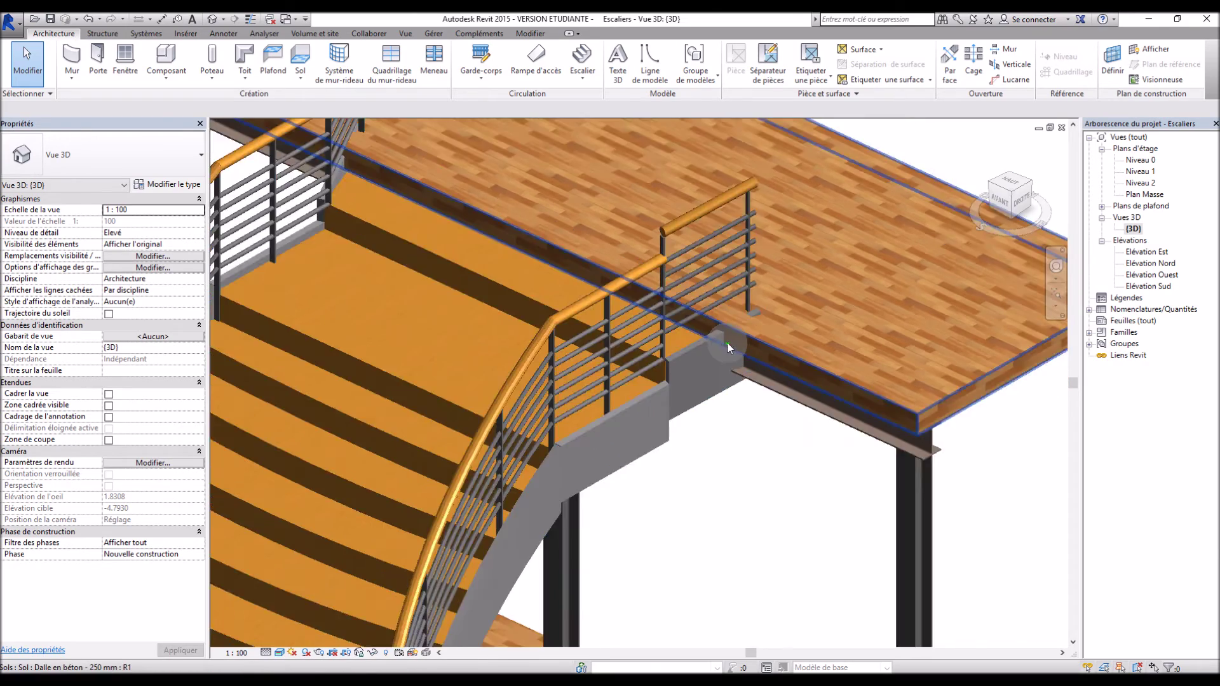
middle_click_drag(602, 548, 635, 442)
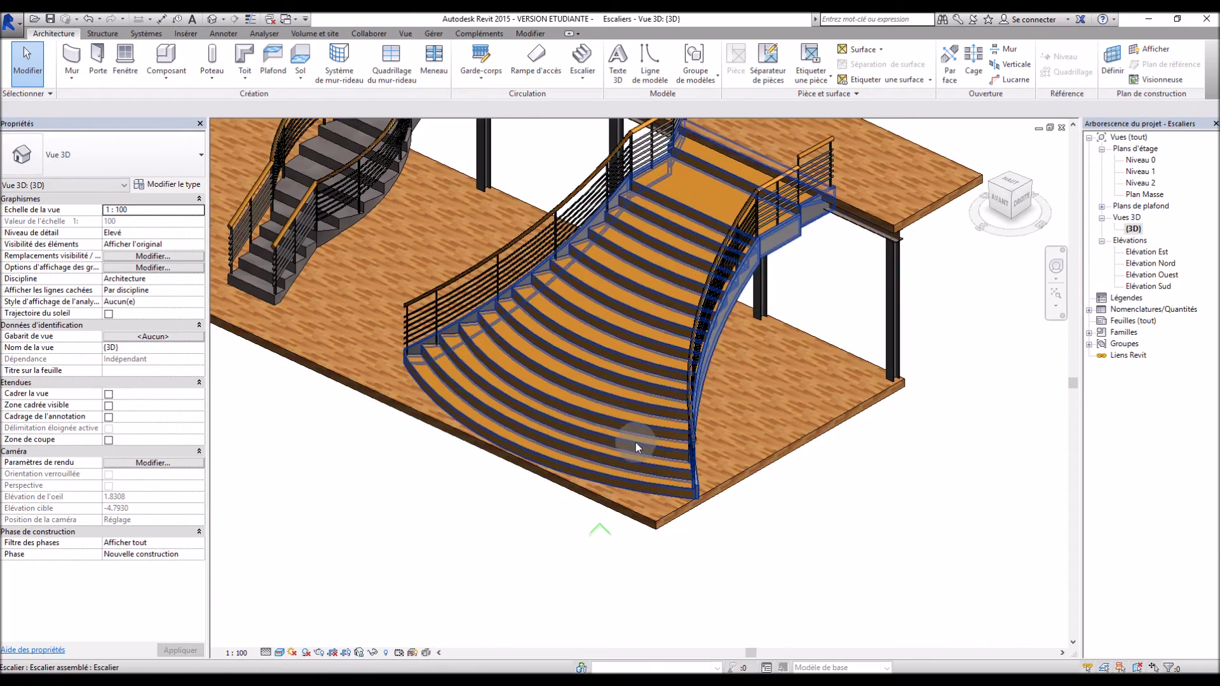
middle_click_drag(754, 501, 766, 277, "shift")
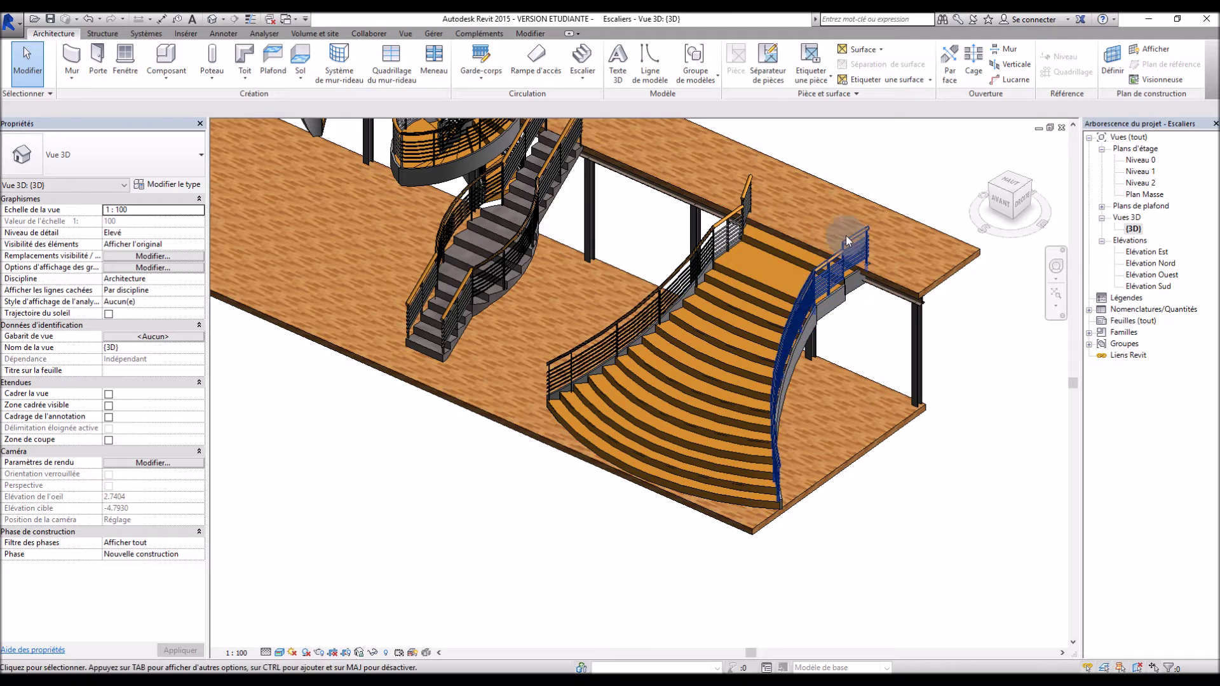
Edit the flared stair and open its run's sketch in the Niveau 0 plan
left_click(752, 290)
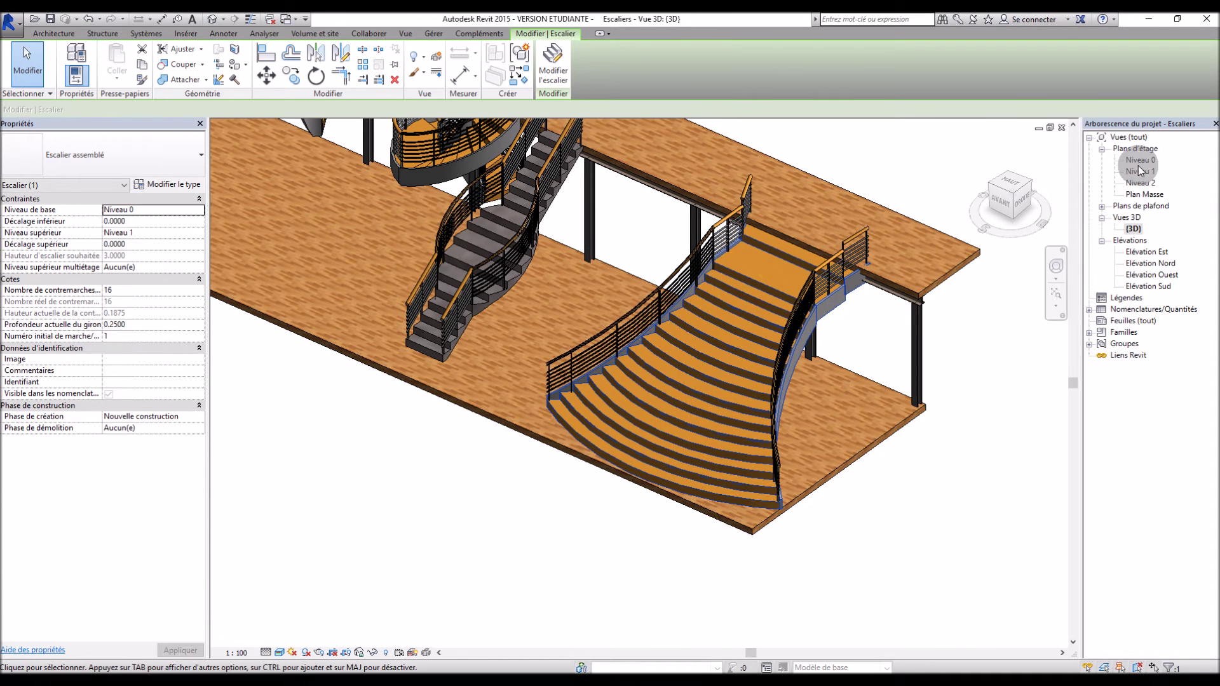
left_click(553, 64)
double_click(1140, 160)
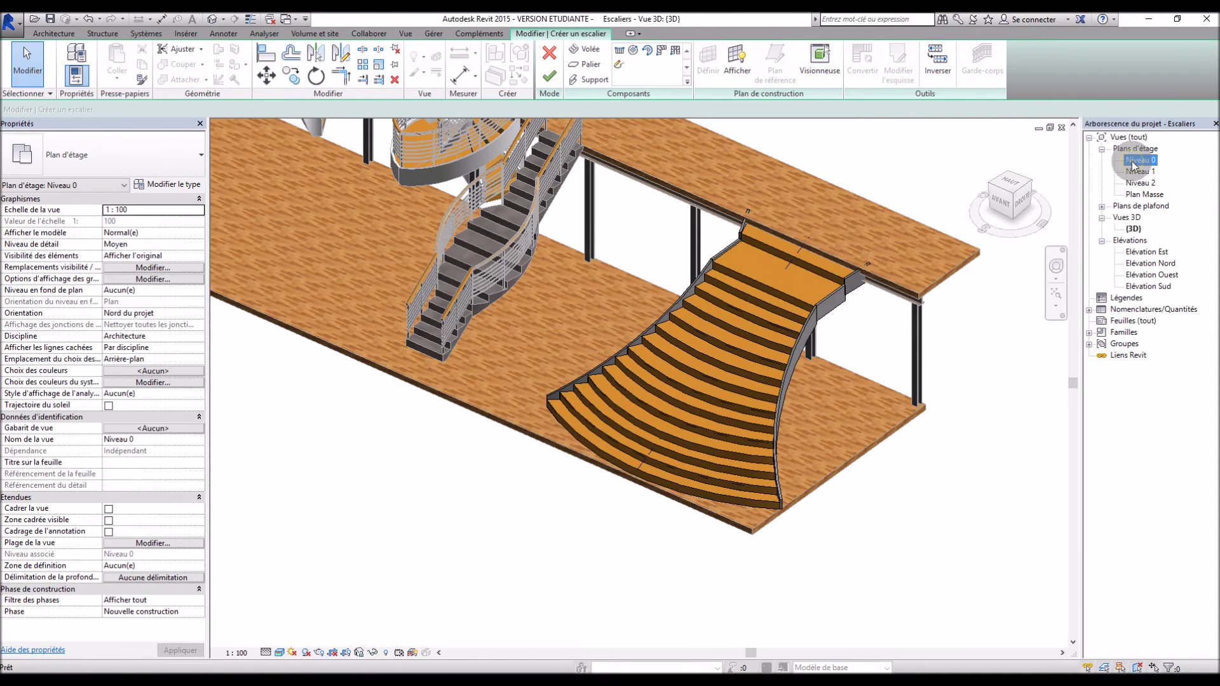
scroll(681, 361, "up", 3)
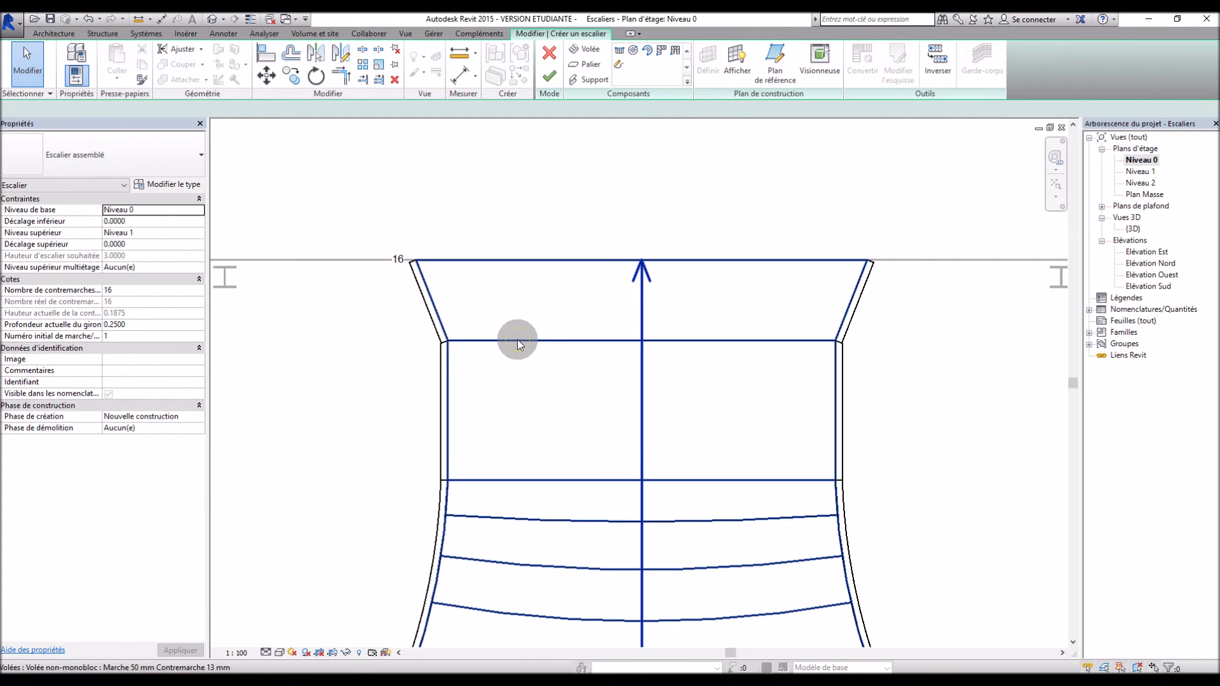
left_click(517, 342)
left_click(516, 343)
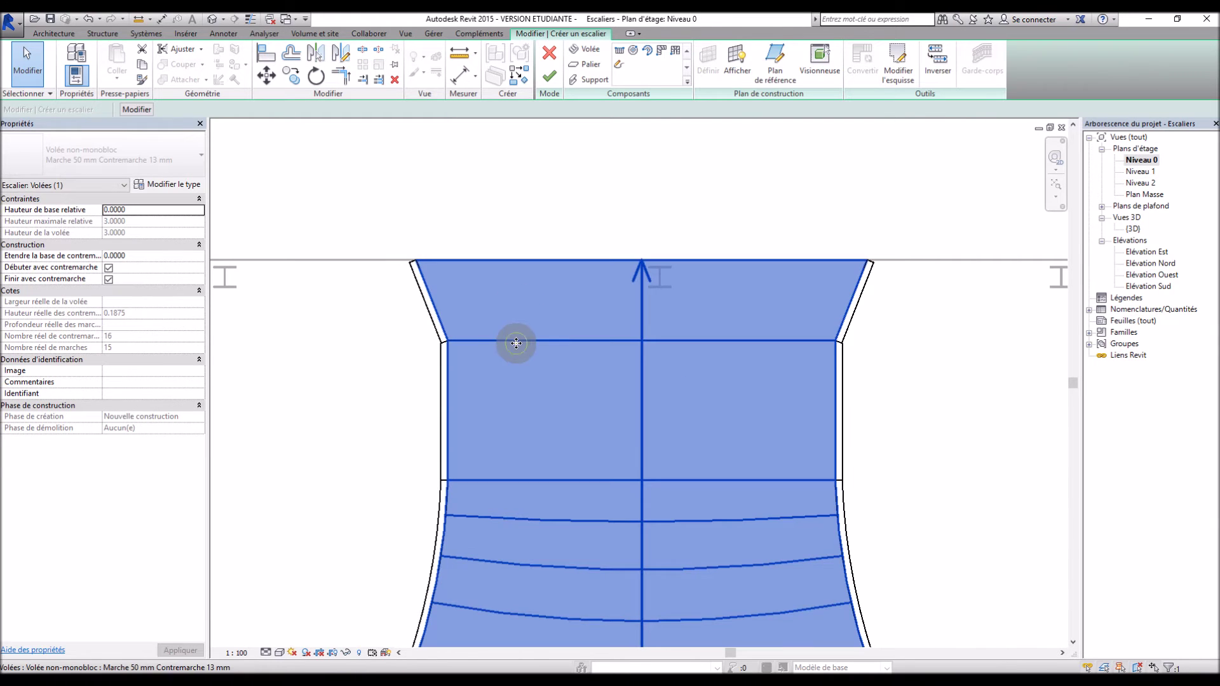
double_click(516, 343)
Move the riser just below the top one down to about 0.50 m from the next riser, and finish the sketch and the stair
scroll(532, 359, "down", 2)
left_click(542, 351)
left_click_drag(542, 354, 542, 387)
left_click(556, 81)
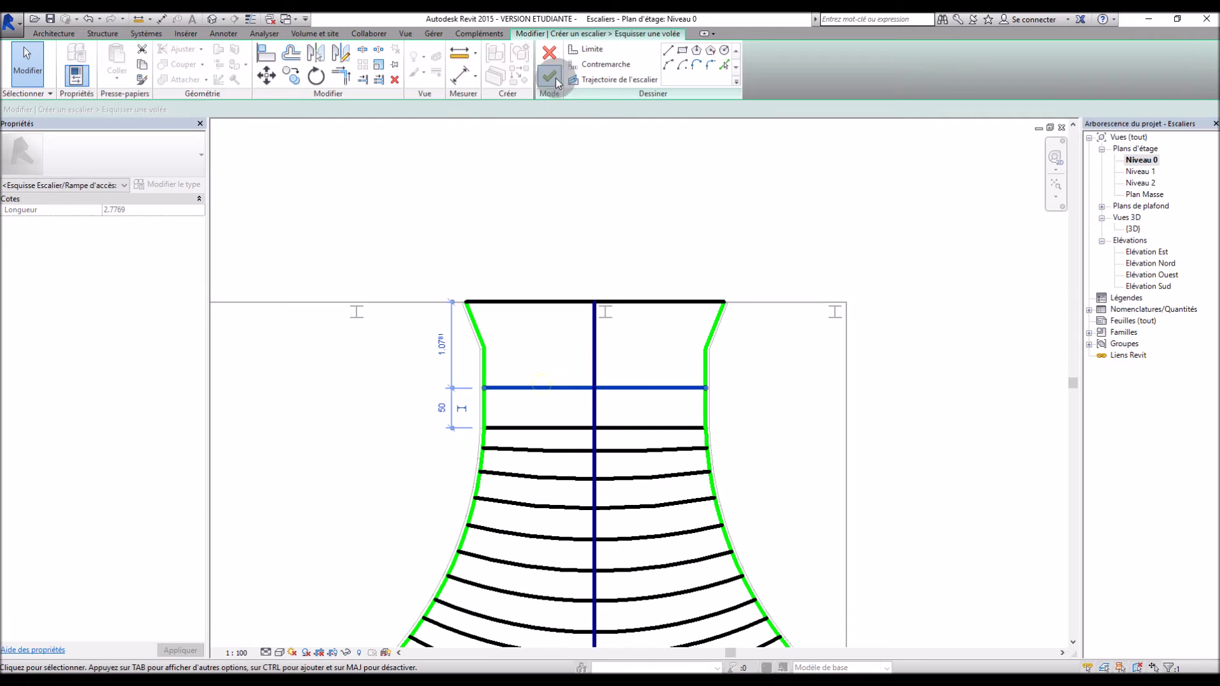
left_click(546, 79)
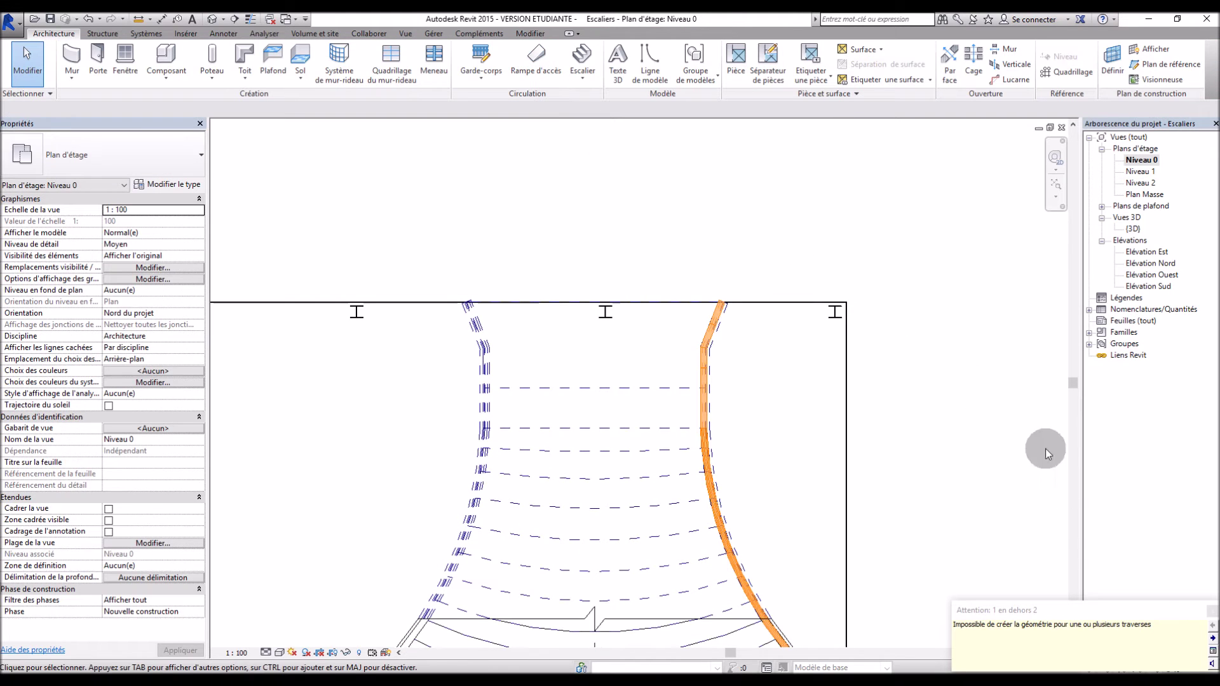
left_click(1212, 612)
In the 3D view, examine the stringer and railings around the flared stair's upper steps
double_click(1134, 230)
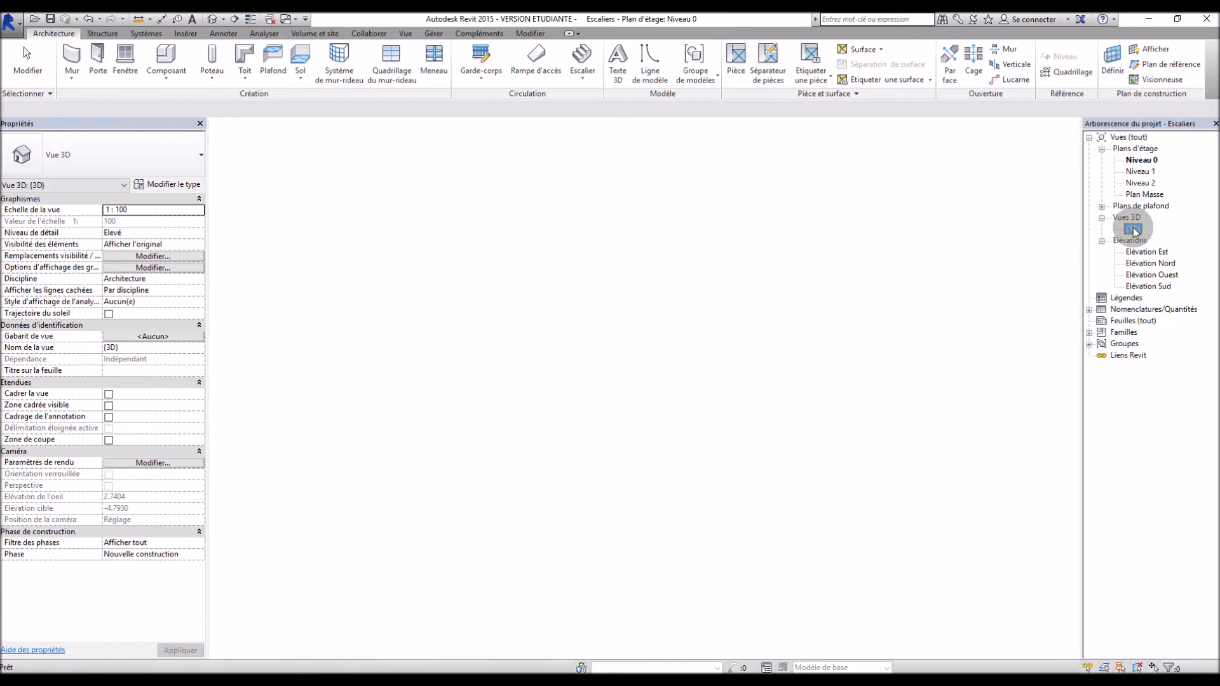
scroll(853, 286, "up", 6)
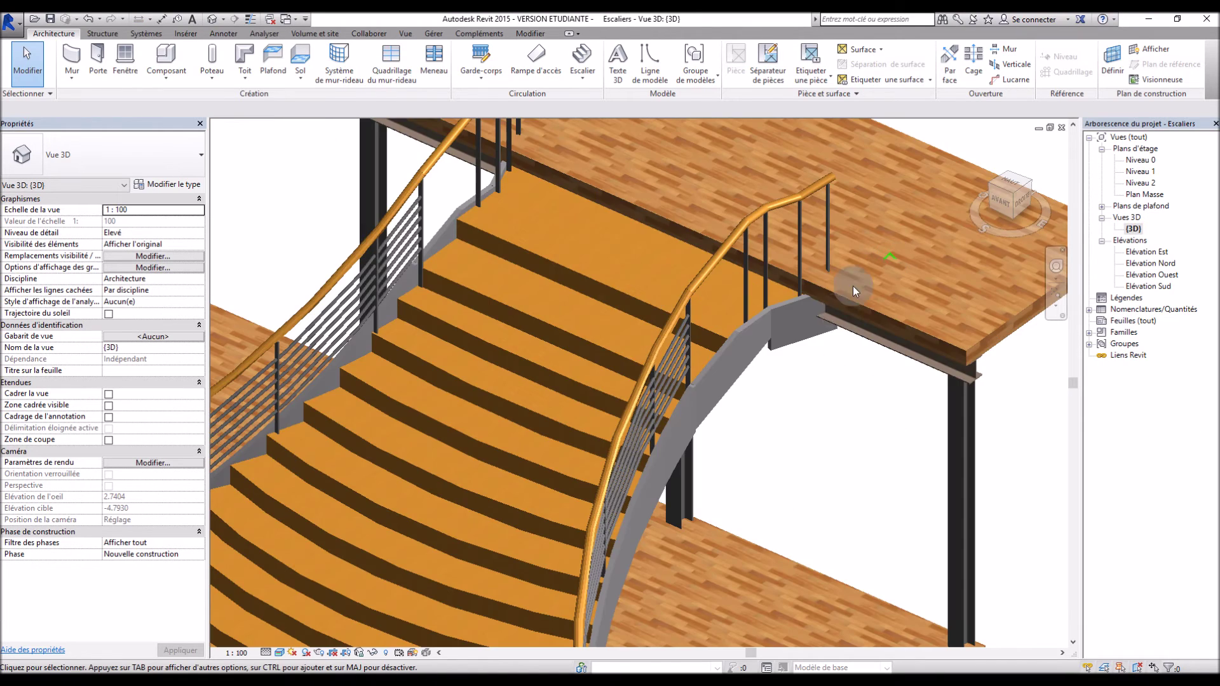
scroll(692, 226, "down", 2)
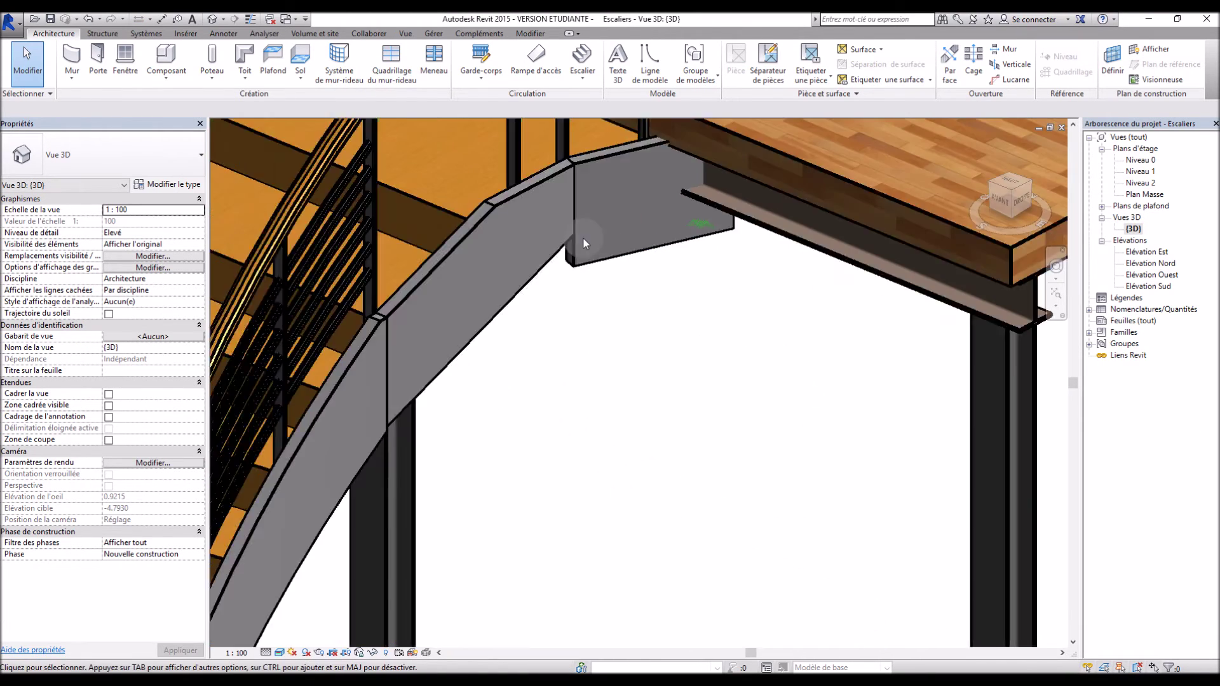
scroll(642, 277, "down", 1)
scroll(647, 286, "down", 3)
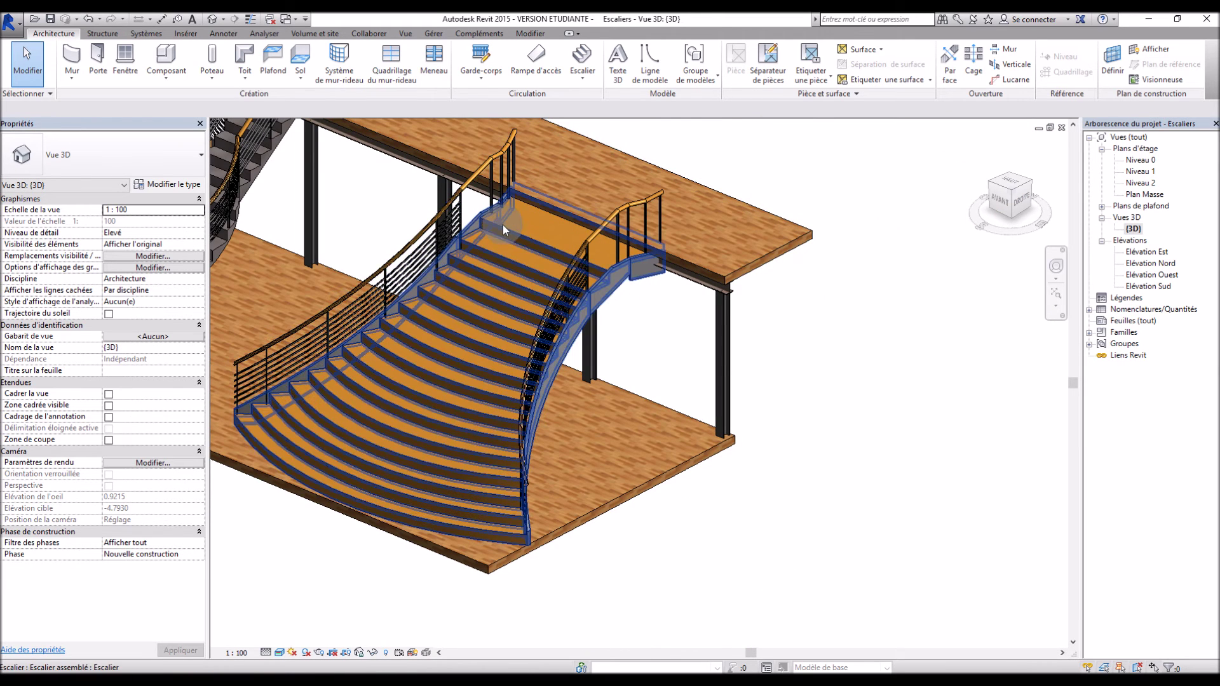
scroll(635, 291, "up", 5)
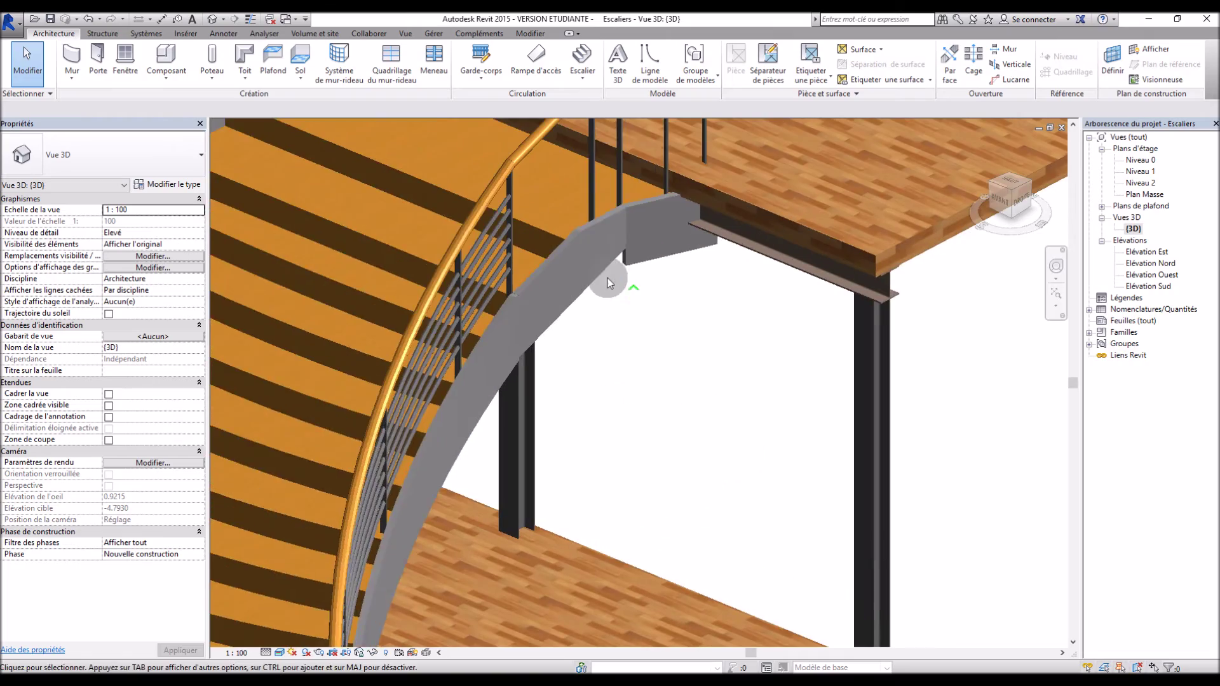
scroll(686, 235, "down", 5)
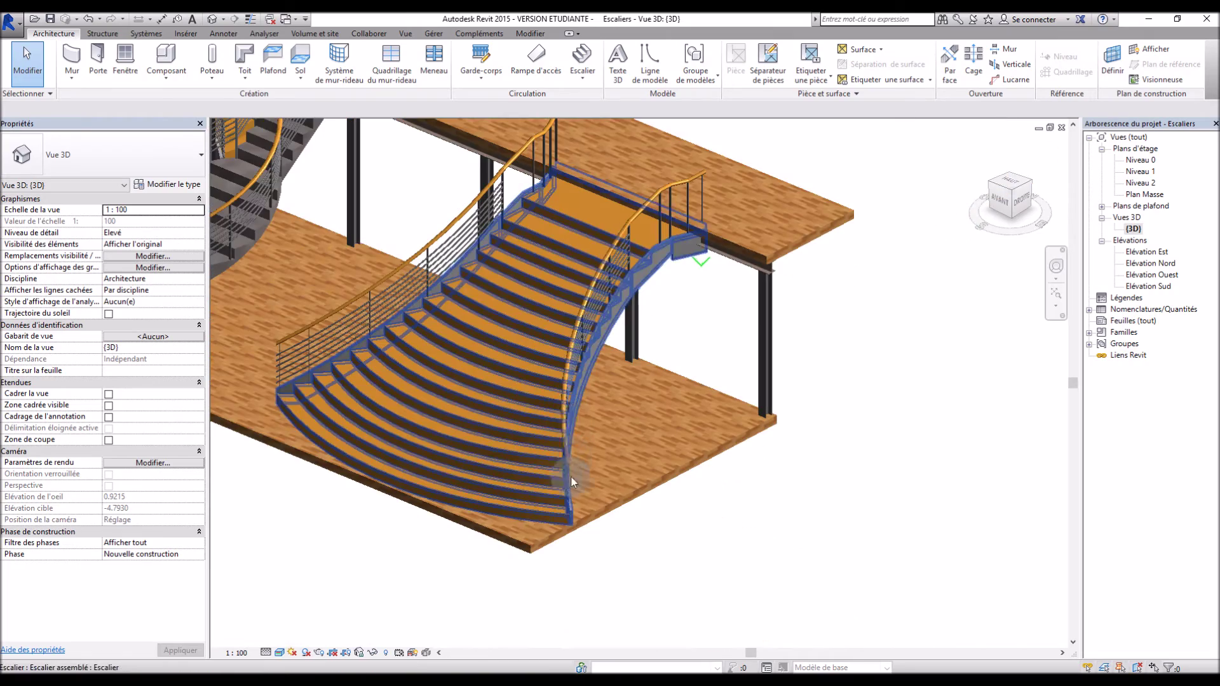
middle_click_drag(758, 441, 803, 521, "shift")
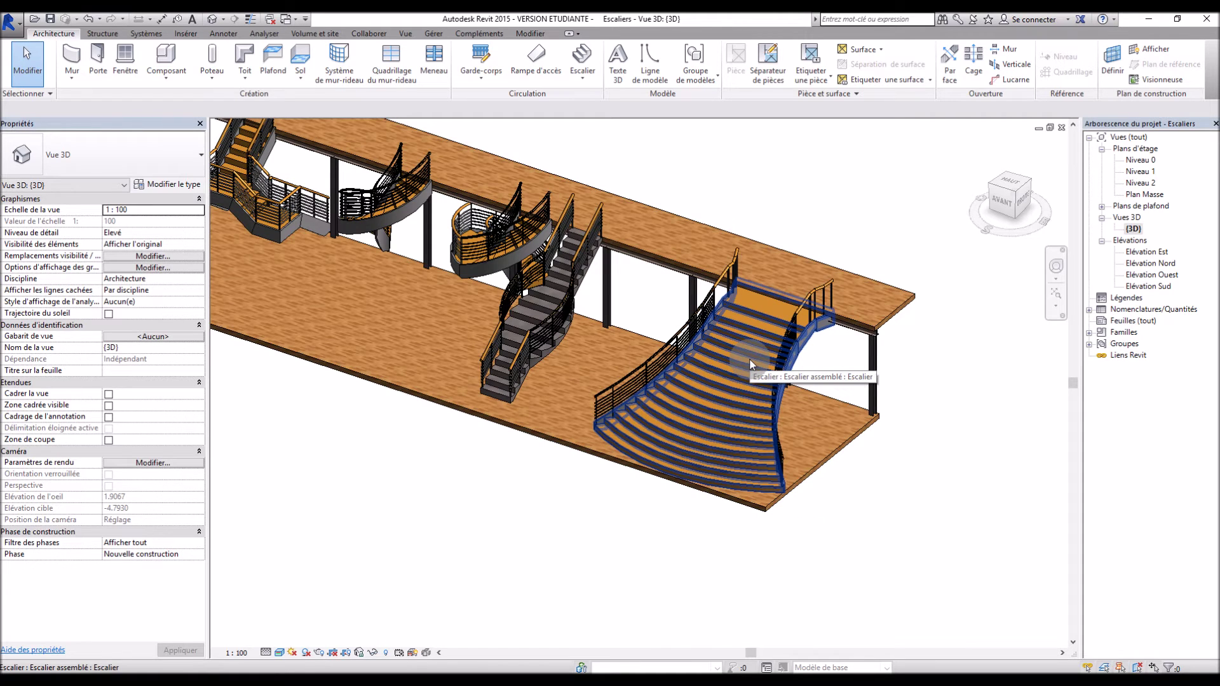
Return to the Niveau 0 plan and reopen the flared stair's run sketch for editing
double_click(1140, 171)
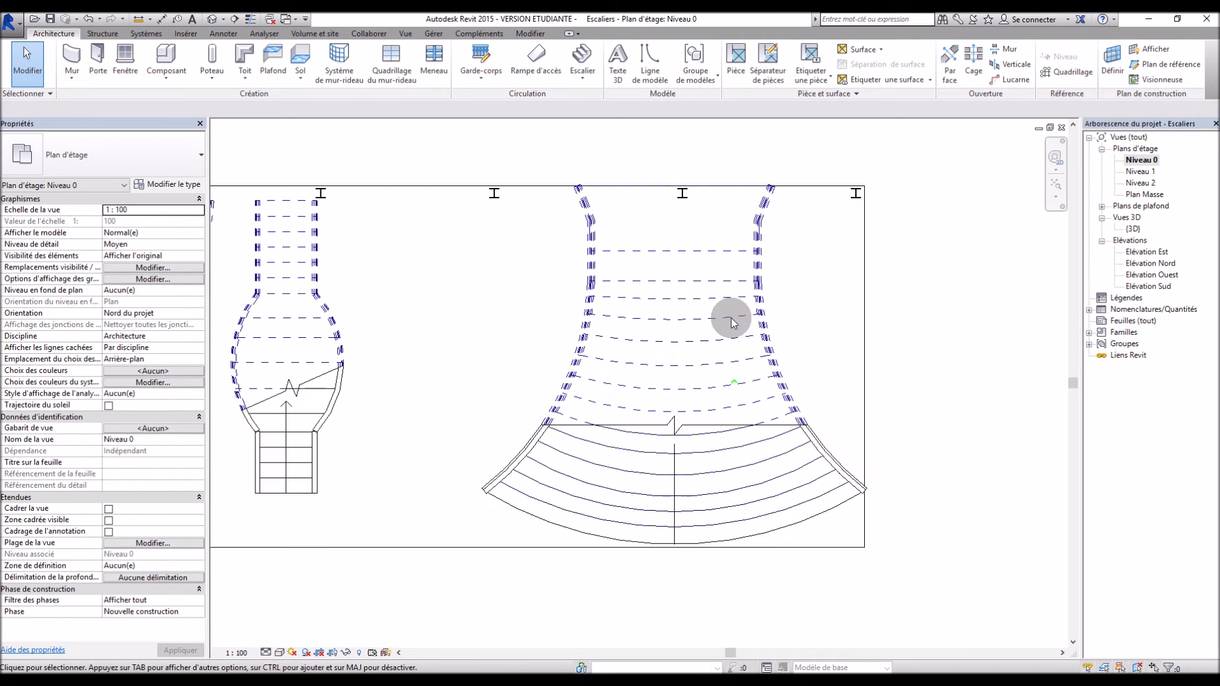
left_click(704, 248)
double_click(703, 248)
double_click(703, 248)
scroll(704, 200, "up", 3)
scroll(704, 201, "up", 1)
Delete the two slanted boundary segments at the head of the run, the top riser and the stair path
left_click(797, 218)
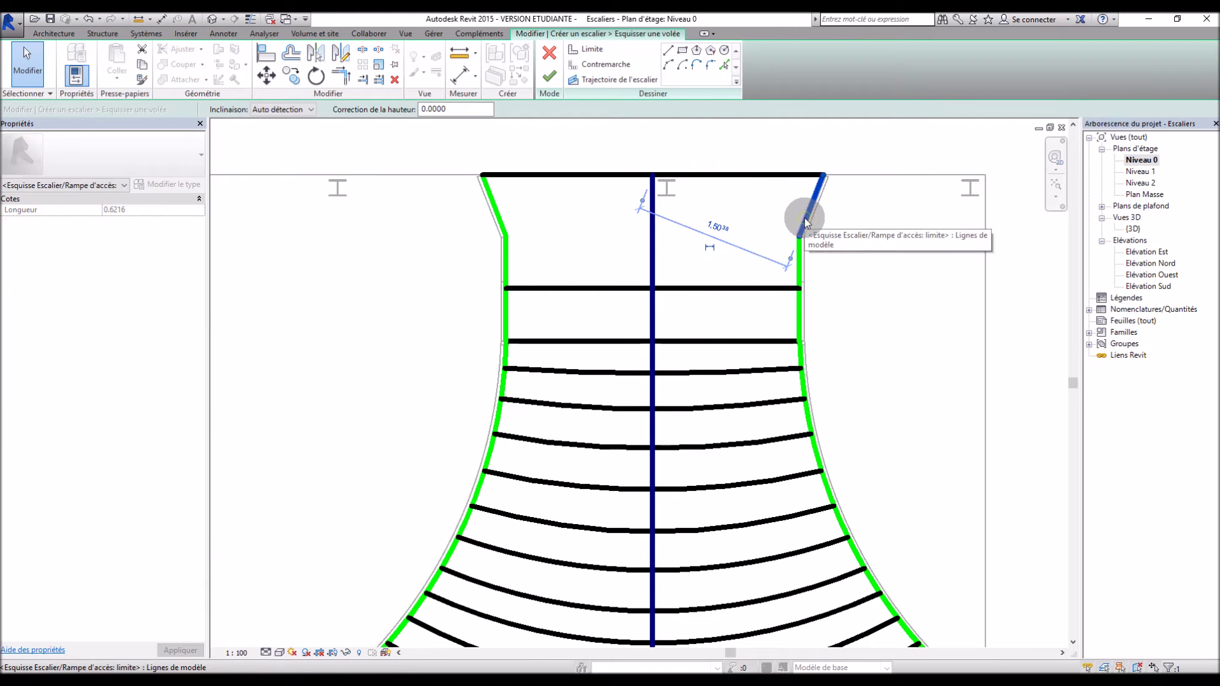
key("Delete")
left_click(502, 221)
key("Delete")
left_click(566, 174)
key("Delete")
left_click(650, 214)
key("Delete")
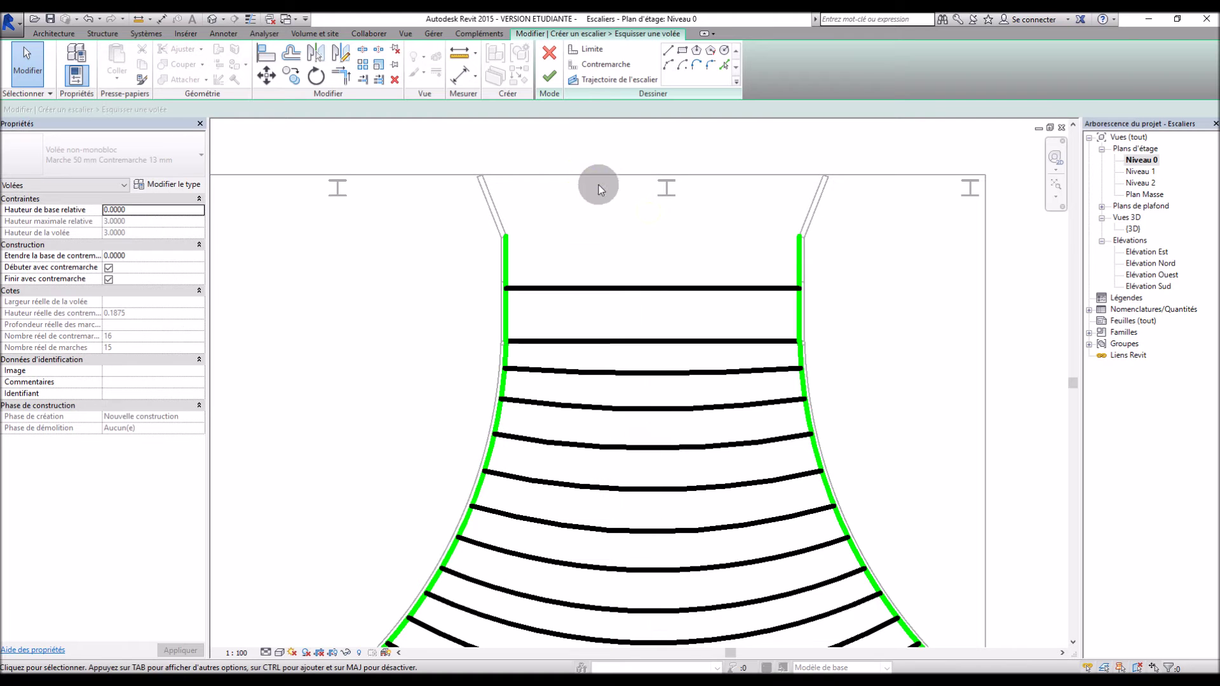
Draw a straight riser joining the upper ends of the two vertical boundary lines
left_click(589, 64)
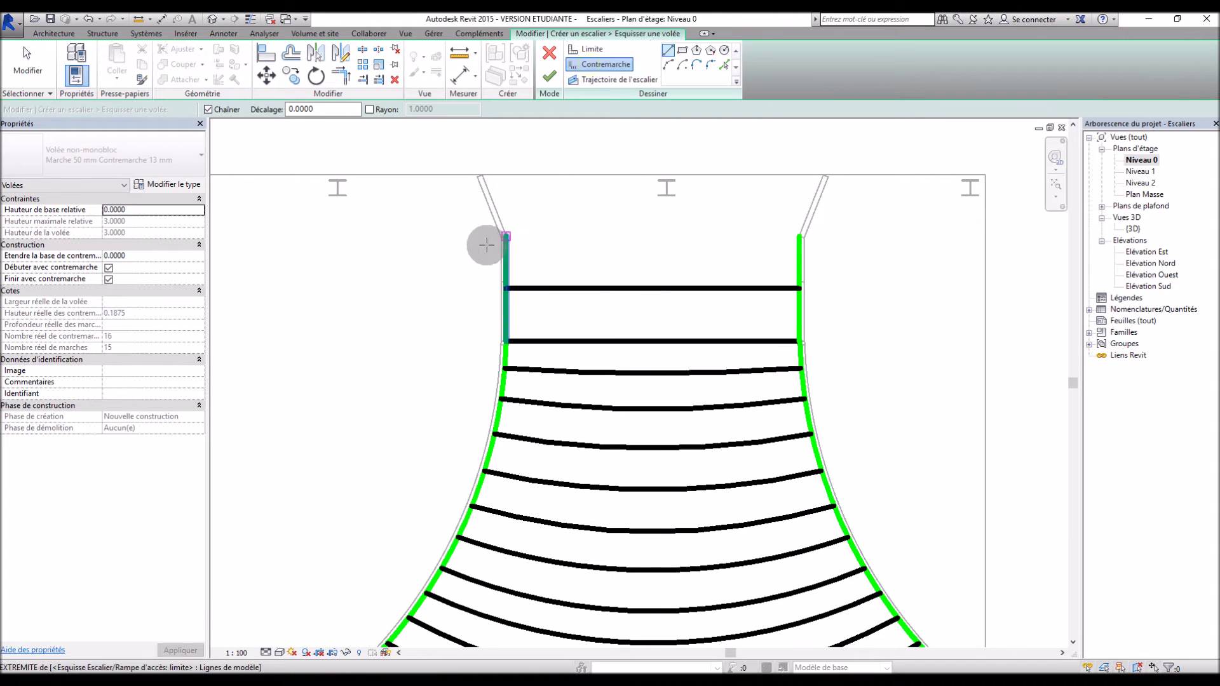
left_click(508, 234)
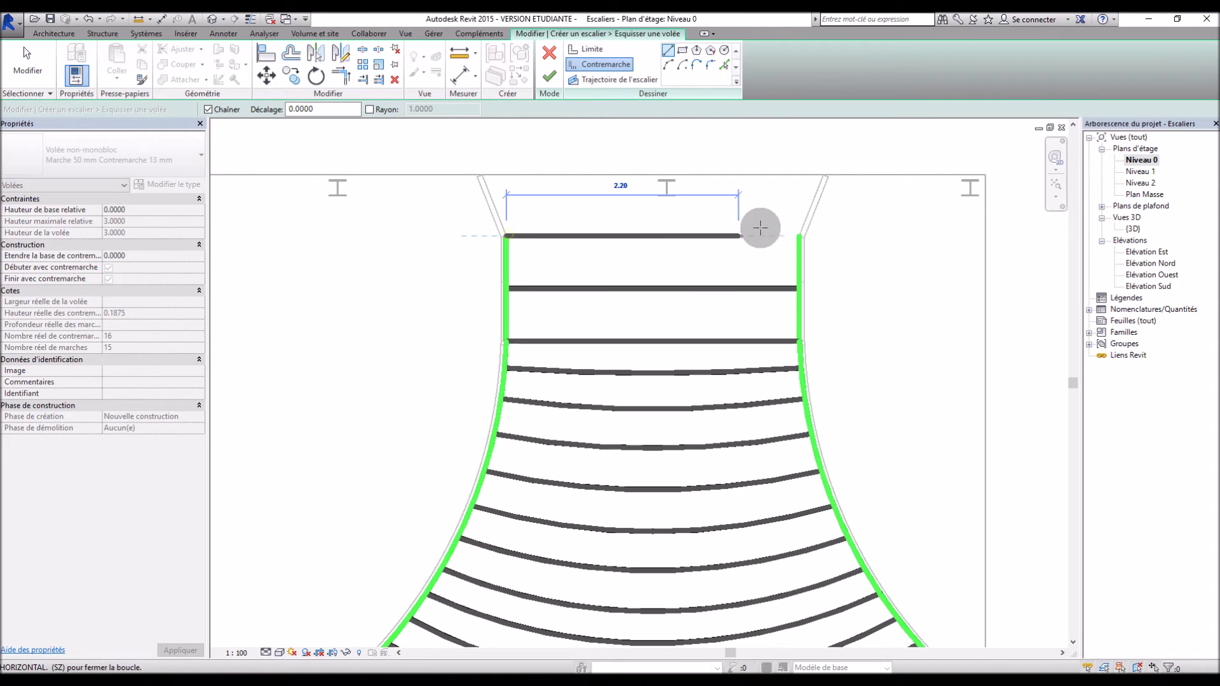
left_click(795, 234)
Draw the stair path from the new top riser's midpoint to the lowest riser's midpoint, and finish the sketch and the stair
left_click(669, 50)
left_click(600, 81)
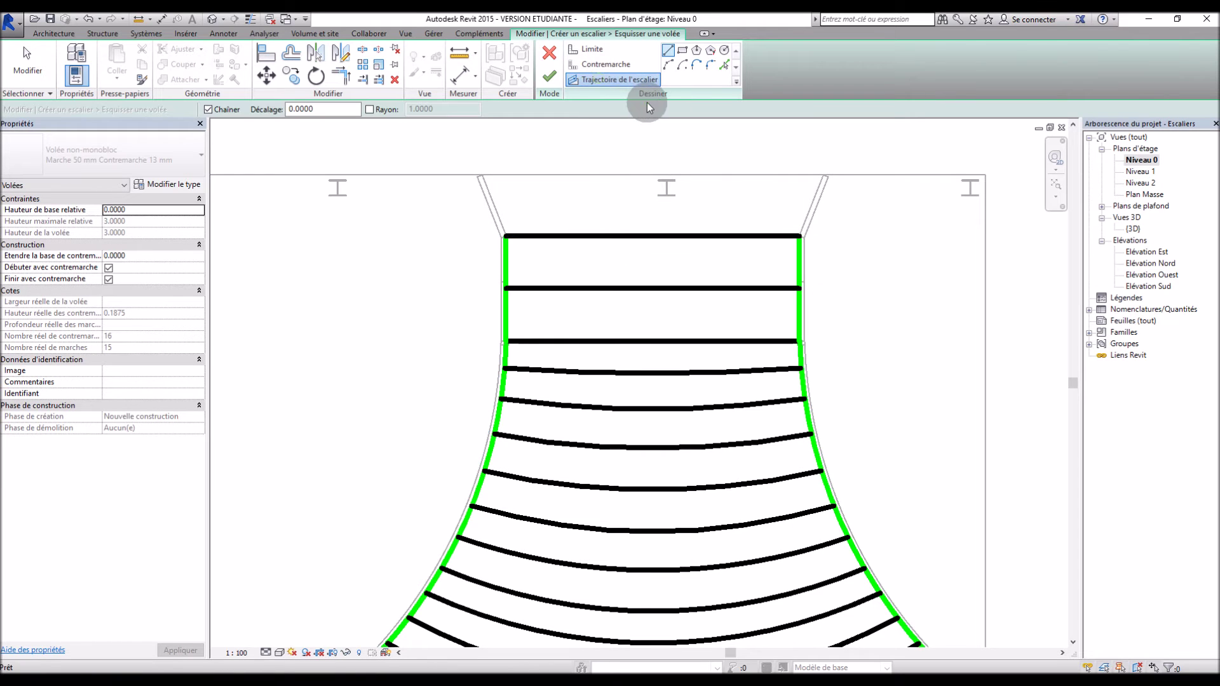
scroll(665, 135, "down", 2)
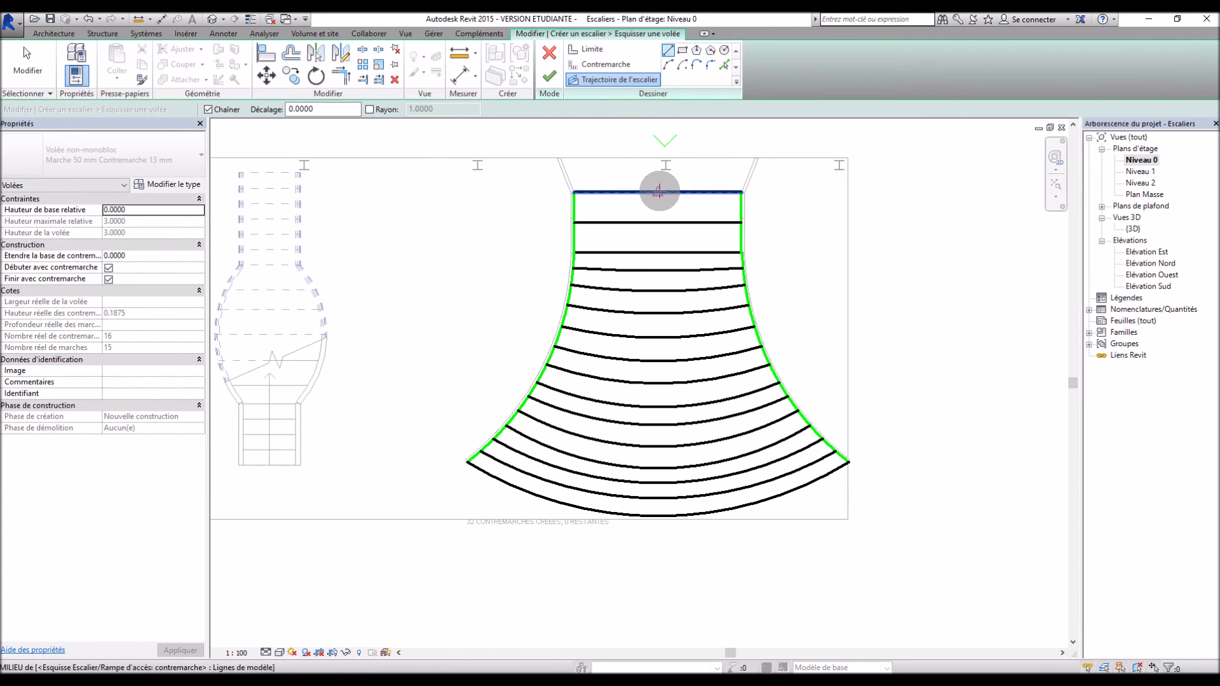
left_click(658, 192)
left_click(660, 513)
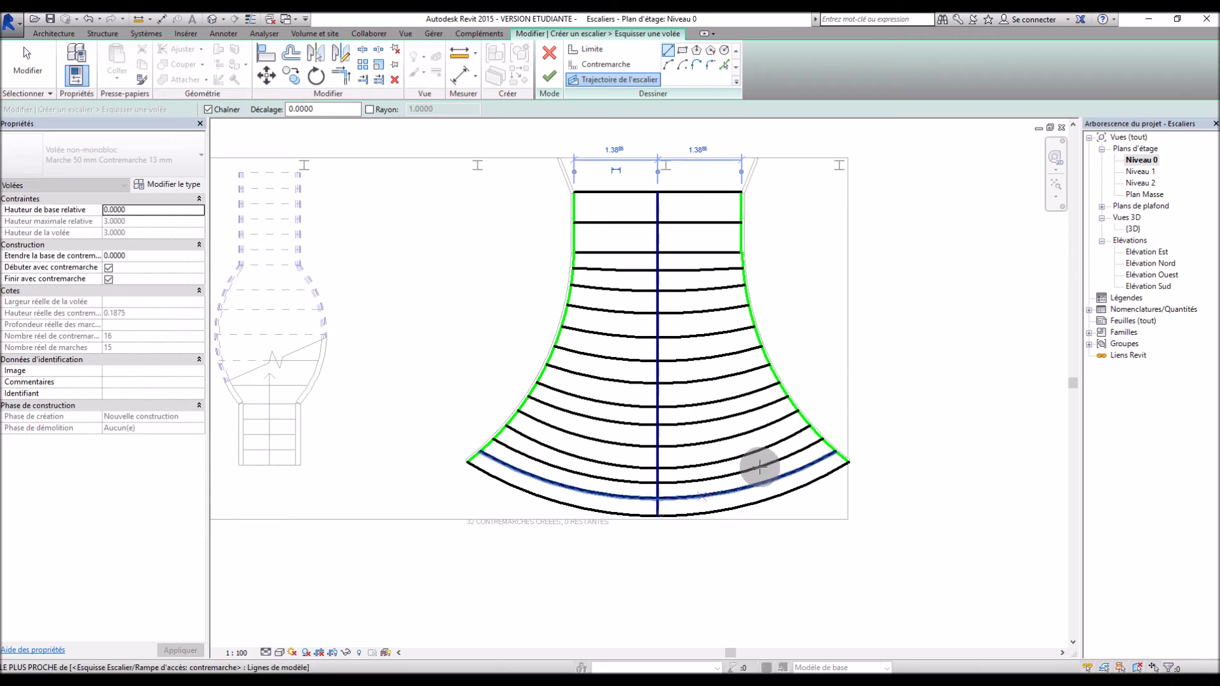
left_click(550, 75)
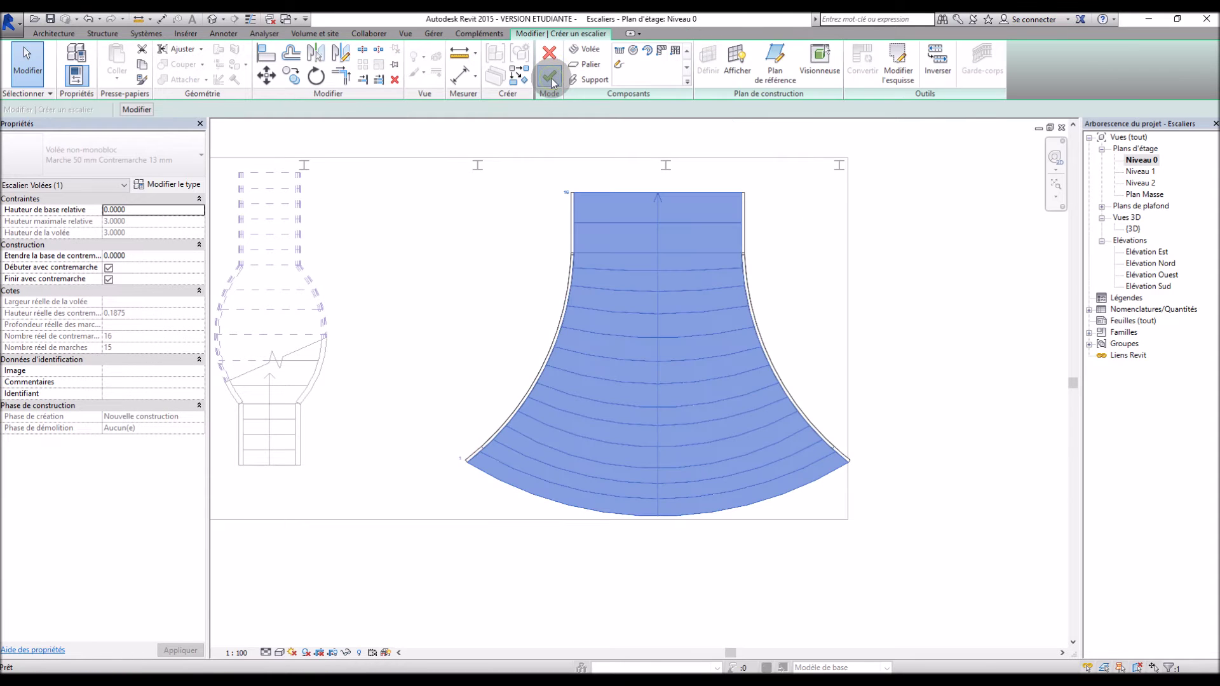
left_click(551, 78)
left_click(956, 270)
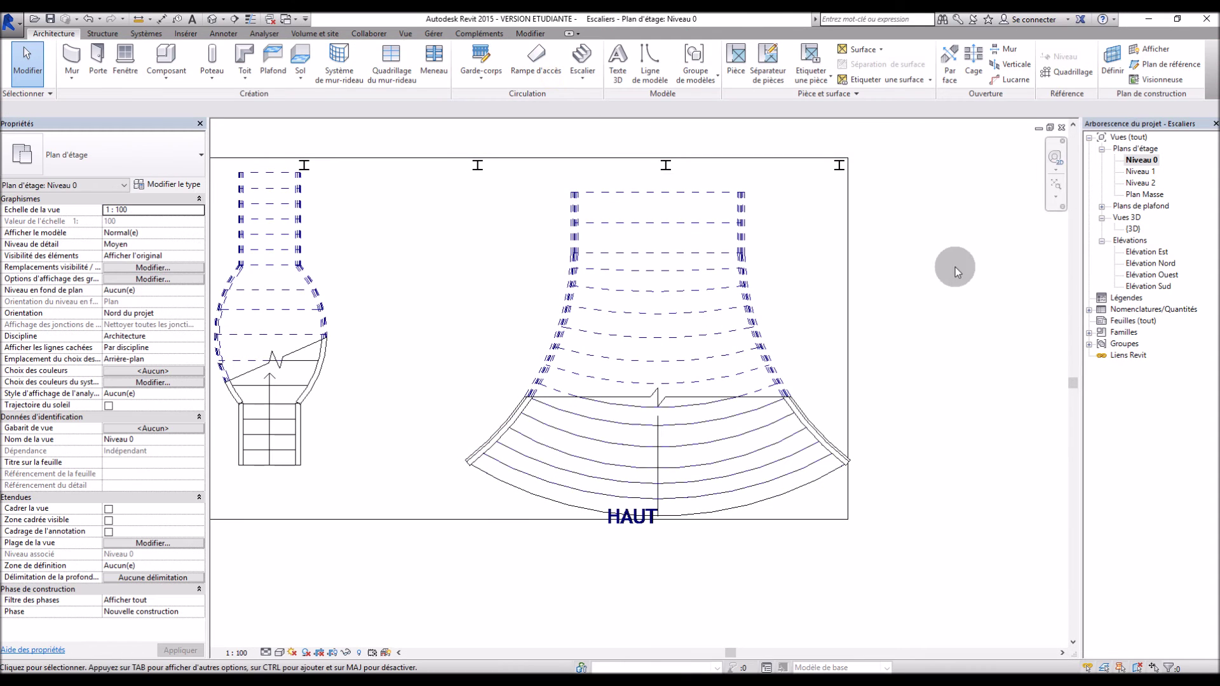
In the 3D view, examine the shortened flared stair's connection to the upper floor and its side railings
double_click(1134, 227)
scroll(895, 391, "up", 3)
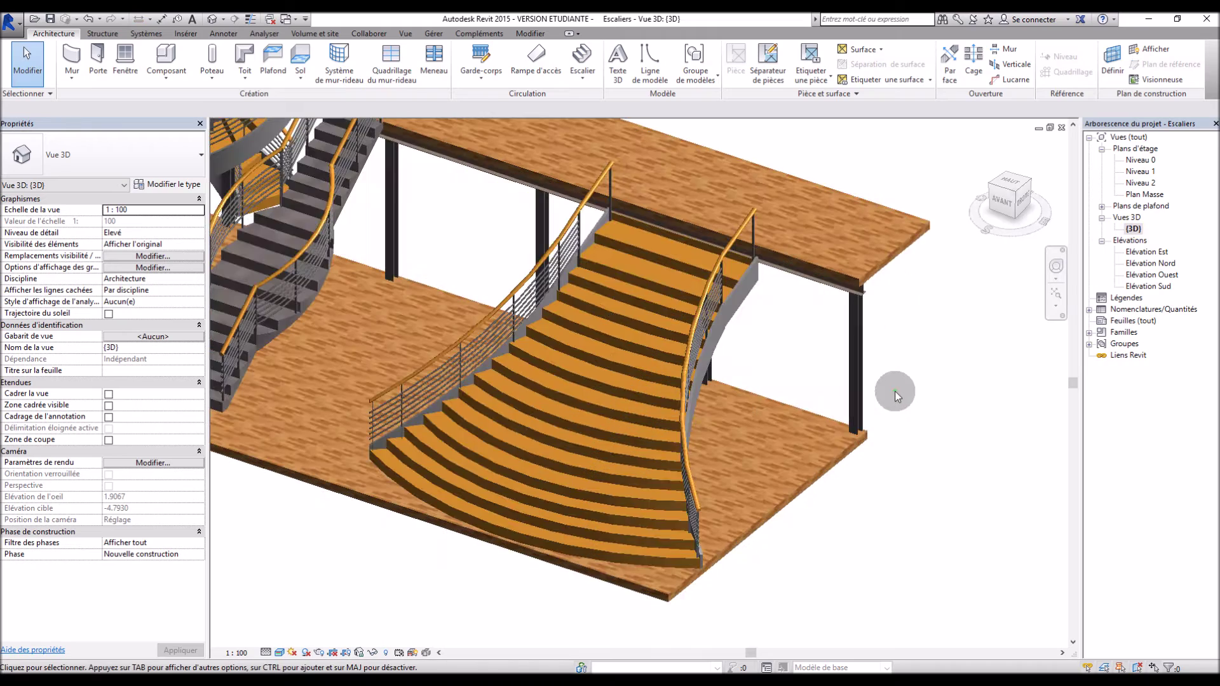
middle_click_drag(758, 368, 893, 357, "shift")
scroll(866, 281, "up", 6)
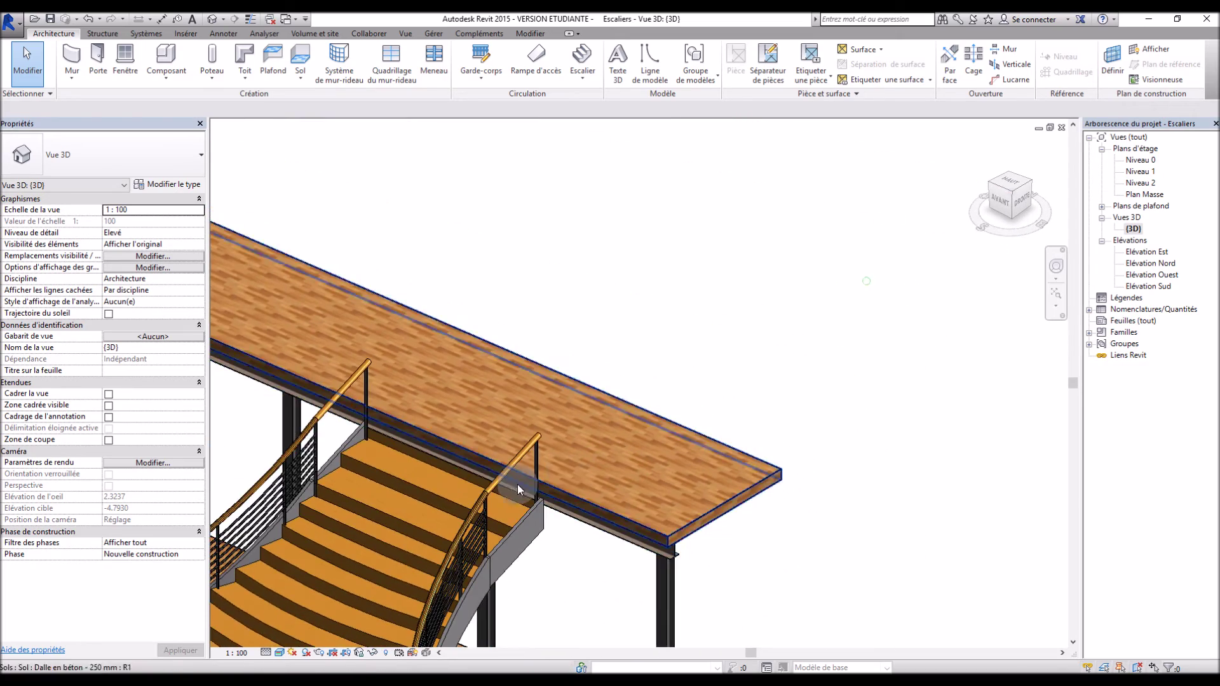
middle_click_drag(566, 476, 504, 502, "shift")
middle_click_drag(544, 441, 626, 341, "shift")
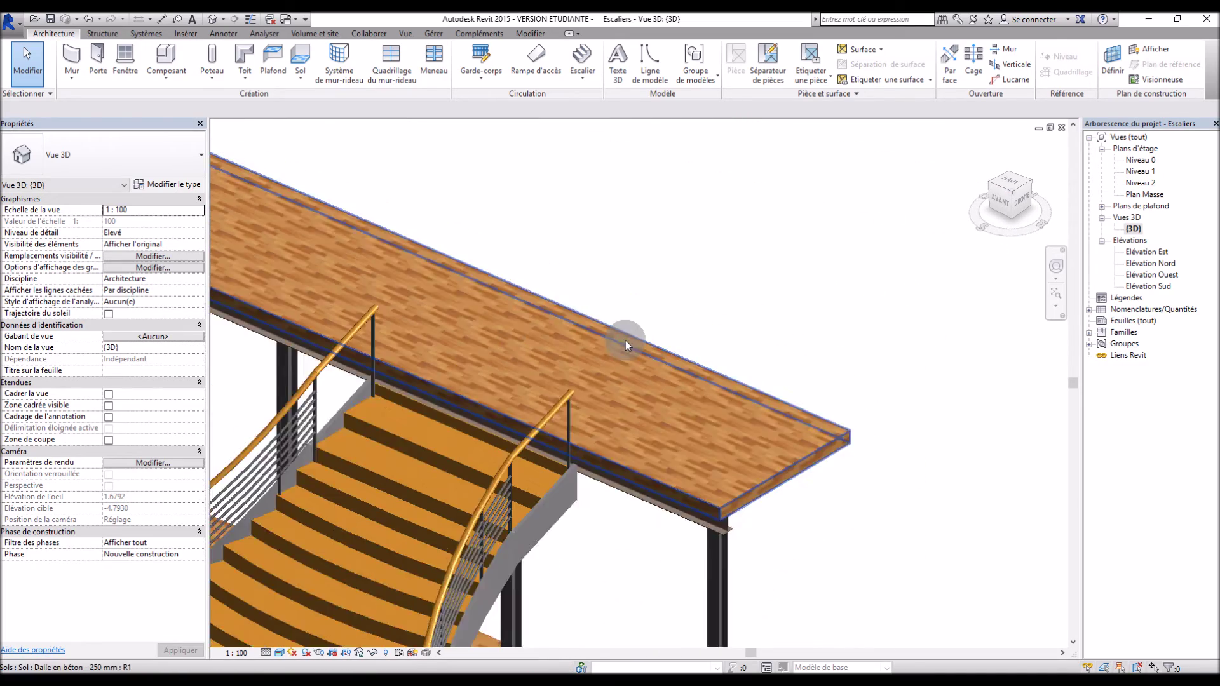
scroll(625, 341, "down", 3)
scroll(559, 445, "up", 5)
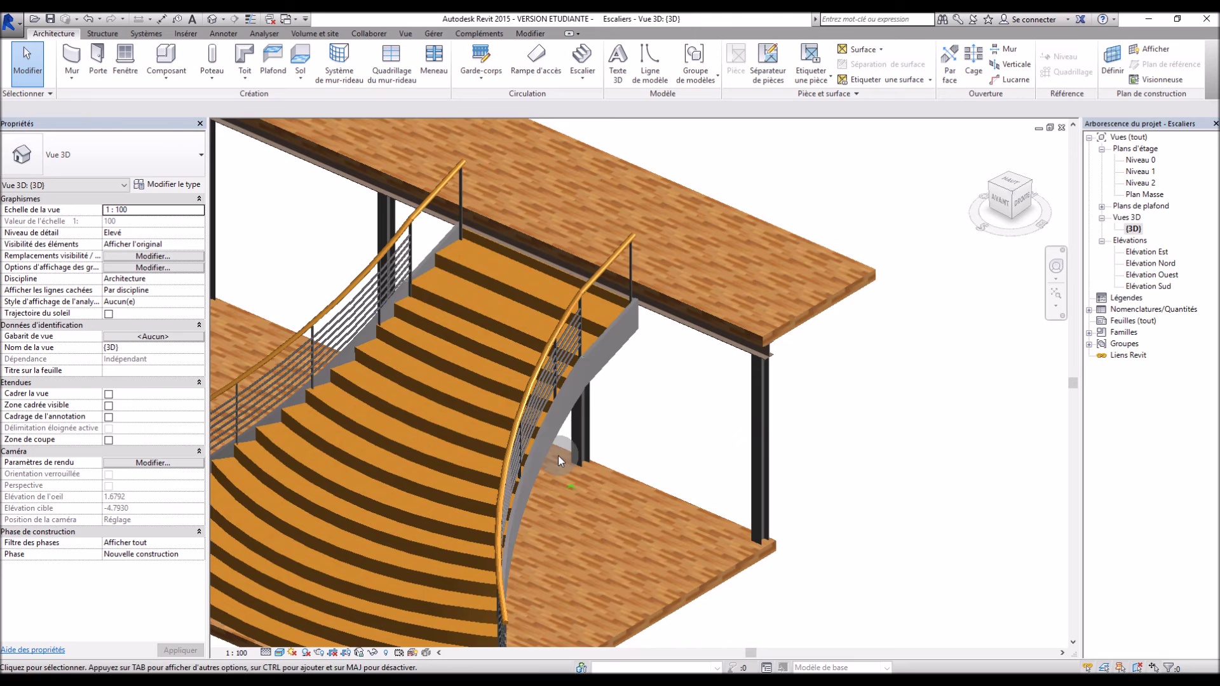
Change the flared stair's right-hand railing to the type Remplissage Inférieur
left_click(558, 368)
left_click(176, 144)
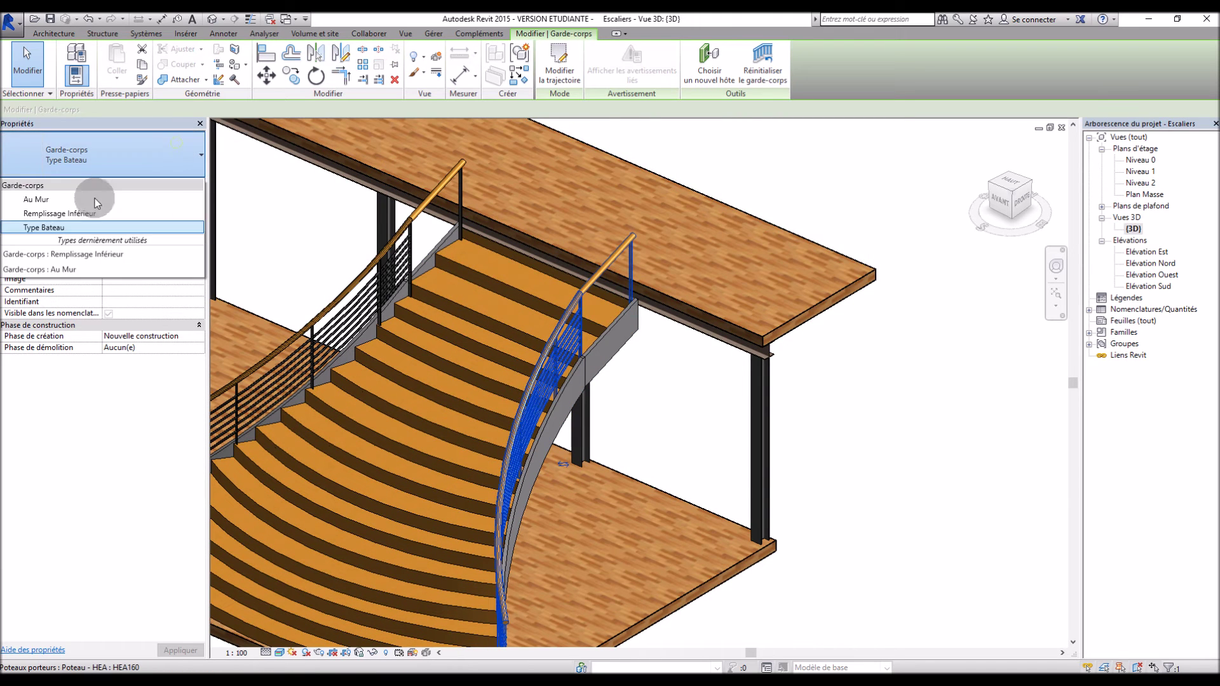
left_click(95, 214)
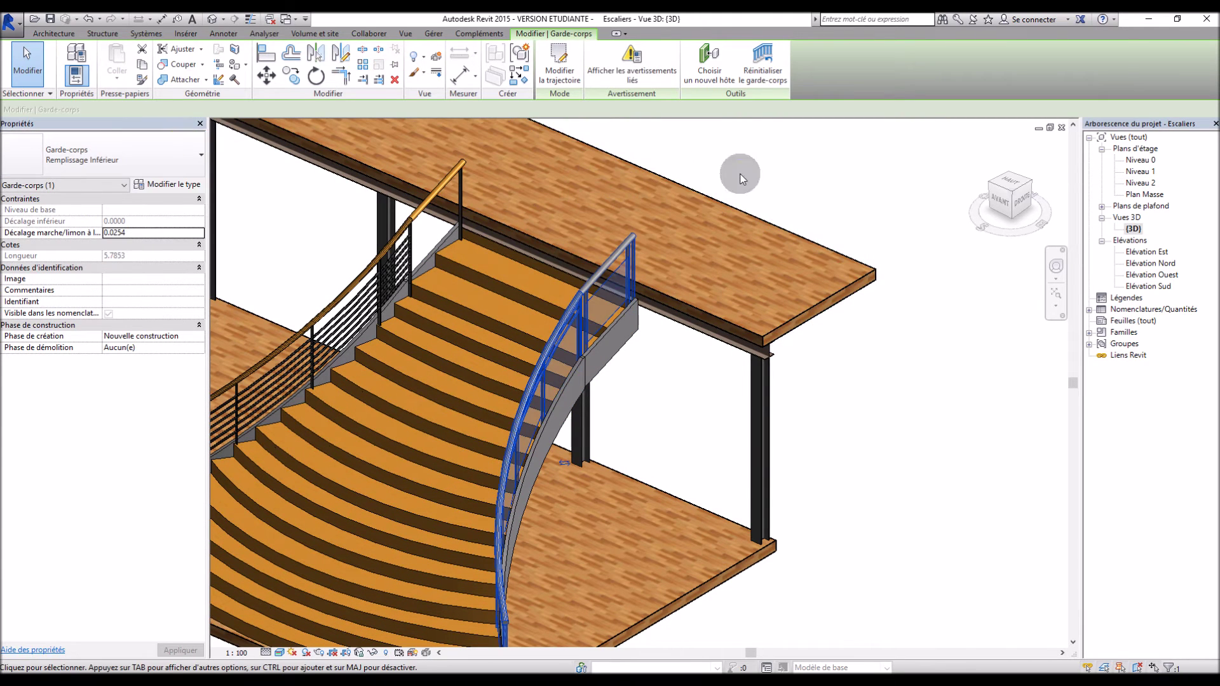
left_click(741, 178)
Change the flared stair's left-hand railing to the type Remplissage Inférieur
left_click(382, 267)
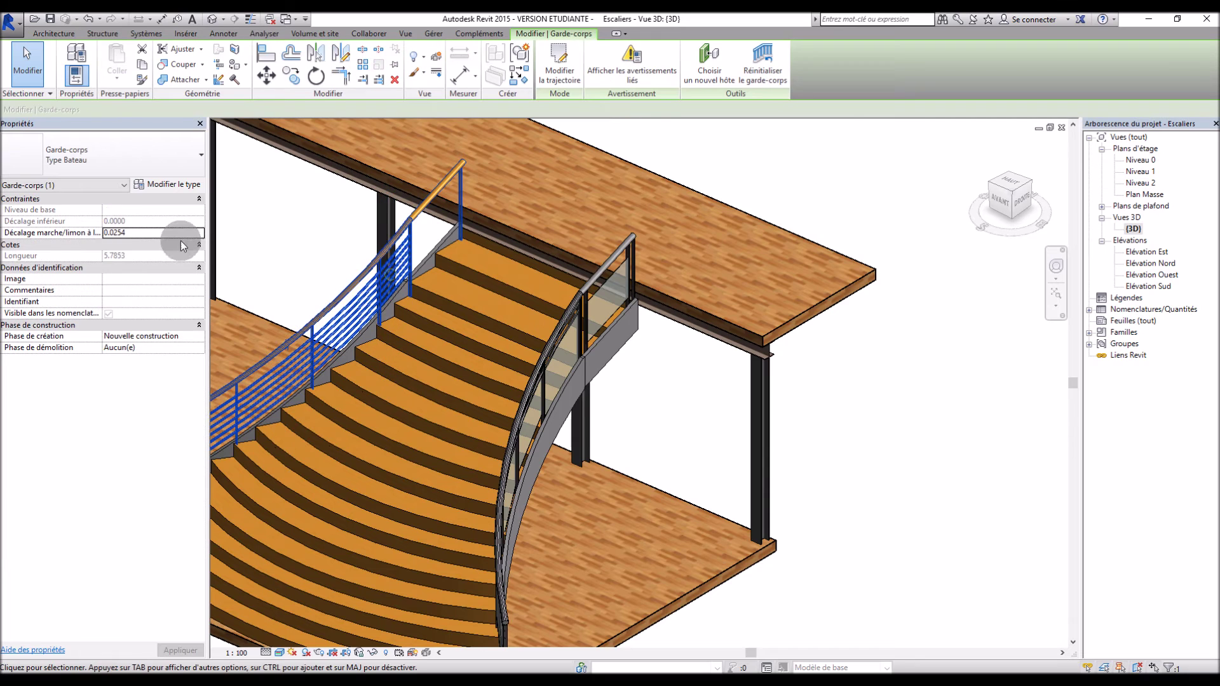
left_click(82, 156)
left_click(91, 214)
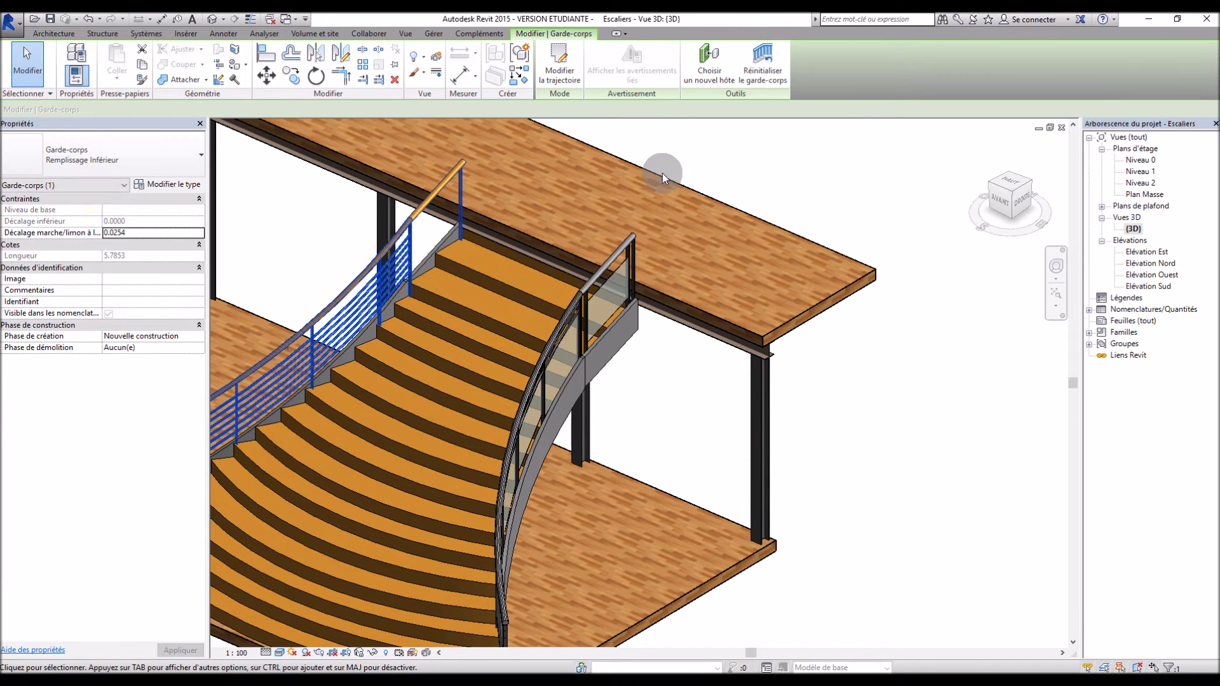
left_click(765, 179)
scroll(768, 182, "down", 3)
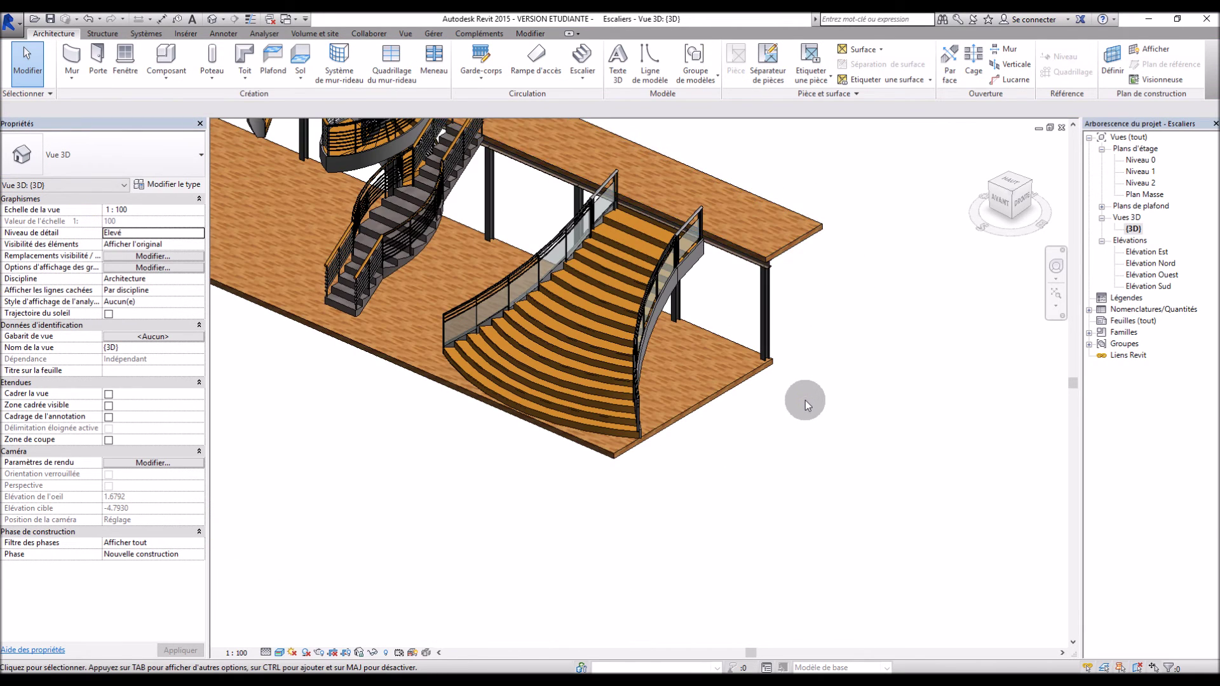
In the Niveau 0 floor plan, start a new stair from Niveau 0 to Niveau 1 with a sketched run
double_click(1141, 159)
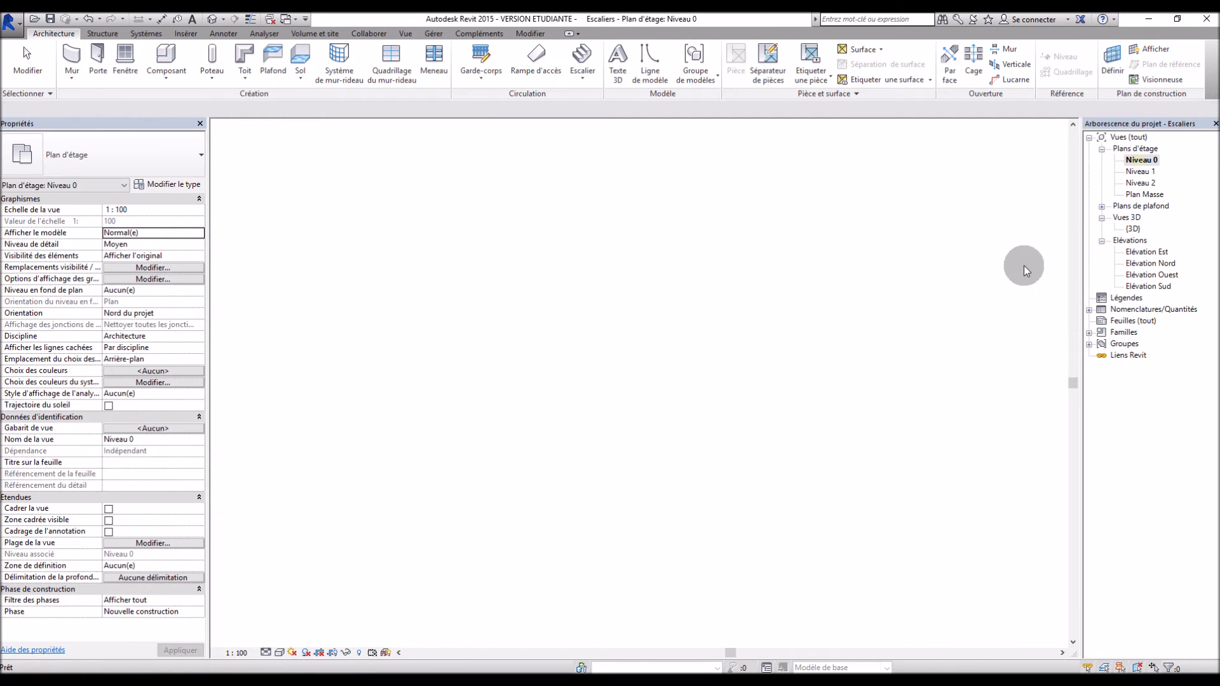
scroll(820, 304, "down", 5)
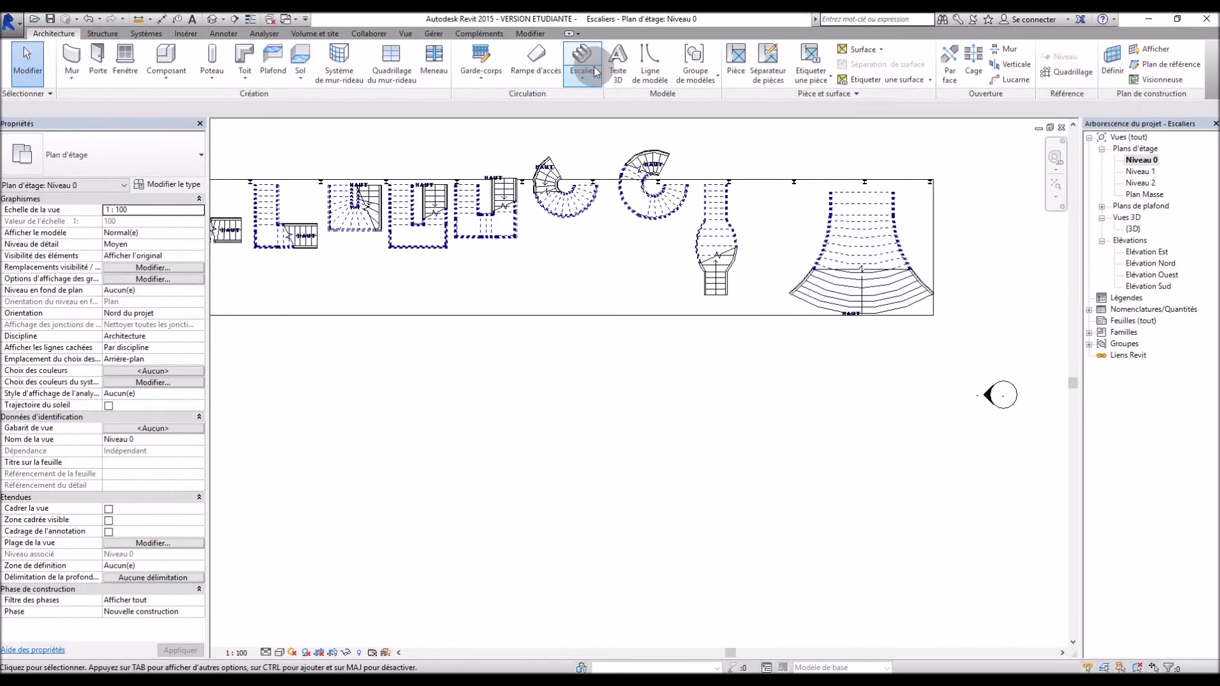
left_click(591, 64)
left_click(620, 64)
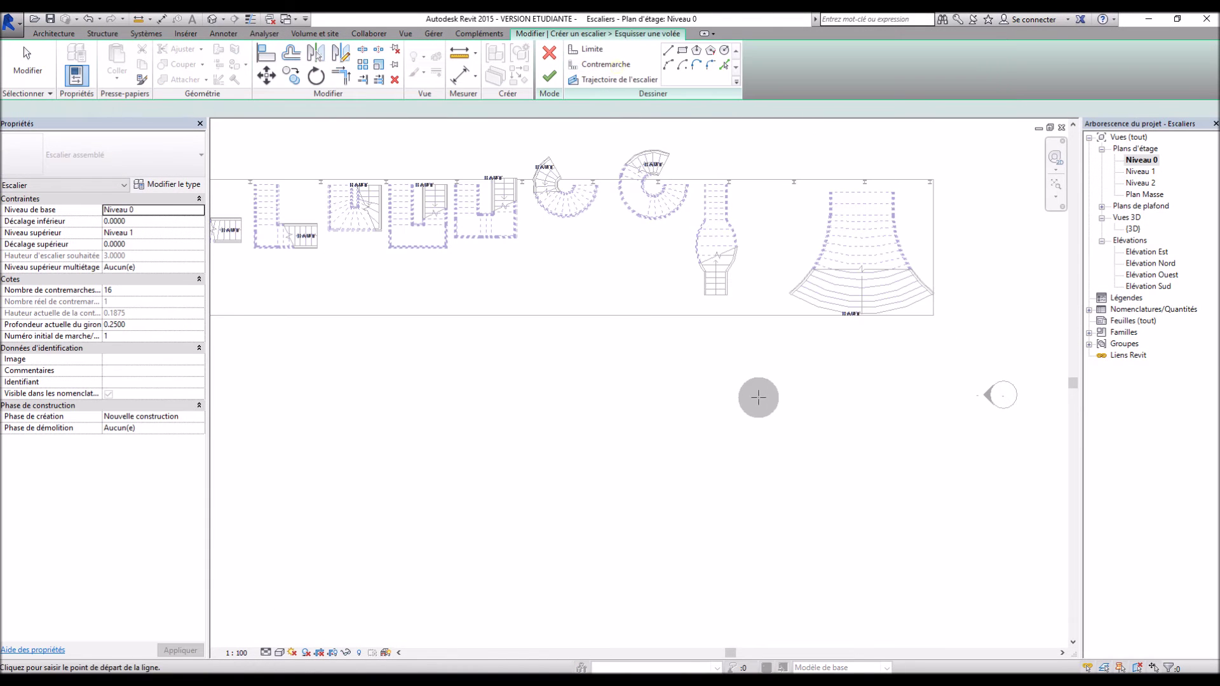
scroll(770, 401, "down", 1)
scroll(624, 412, "up", 3)
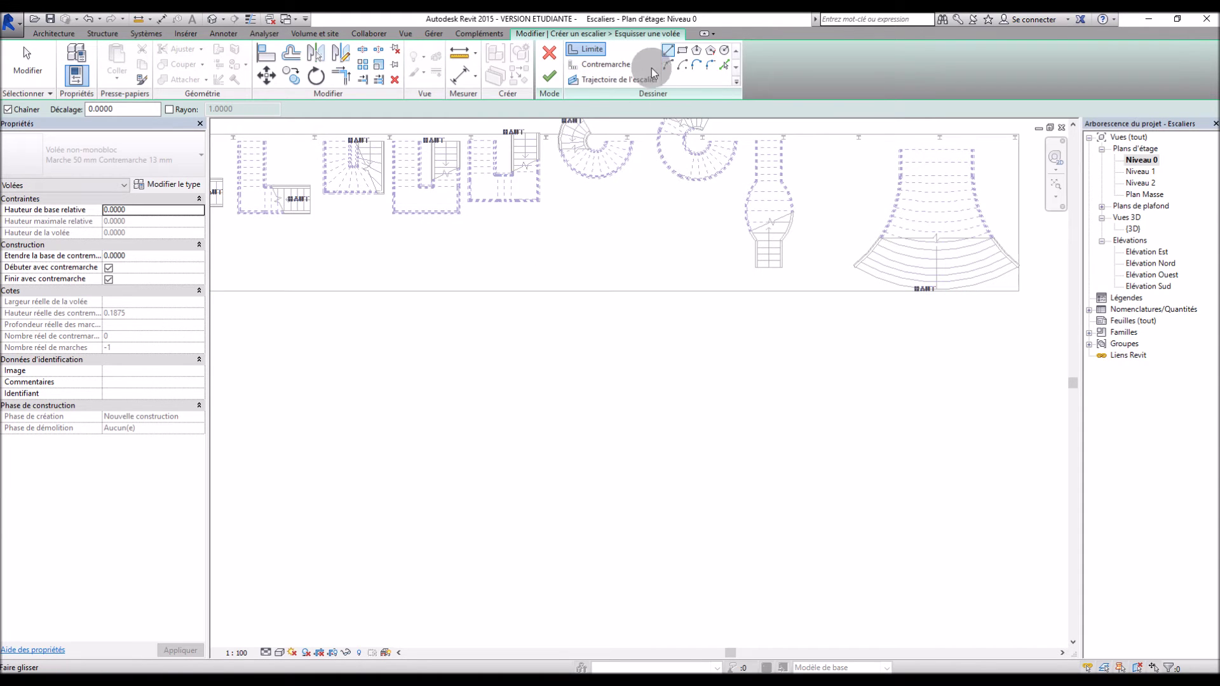
Draw a semicircular boundary arc of radius about 1.50 m in the free area below the existing stairs, bulging to the right
left_click(682, 66)
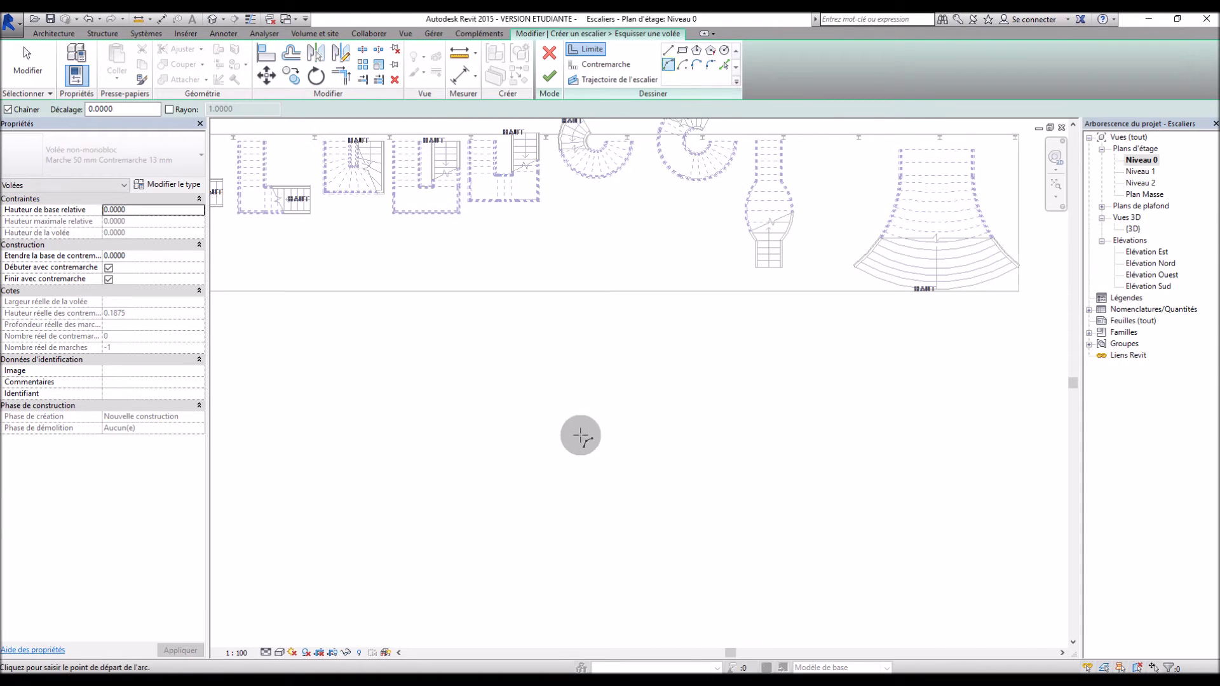
scroll(629, 410, "down", 1)
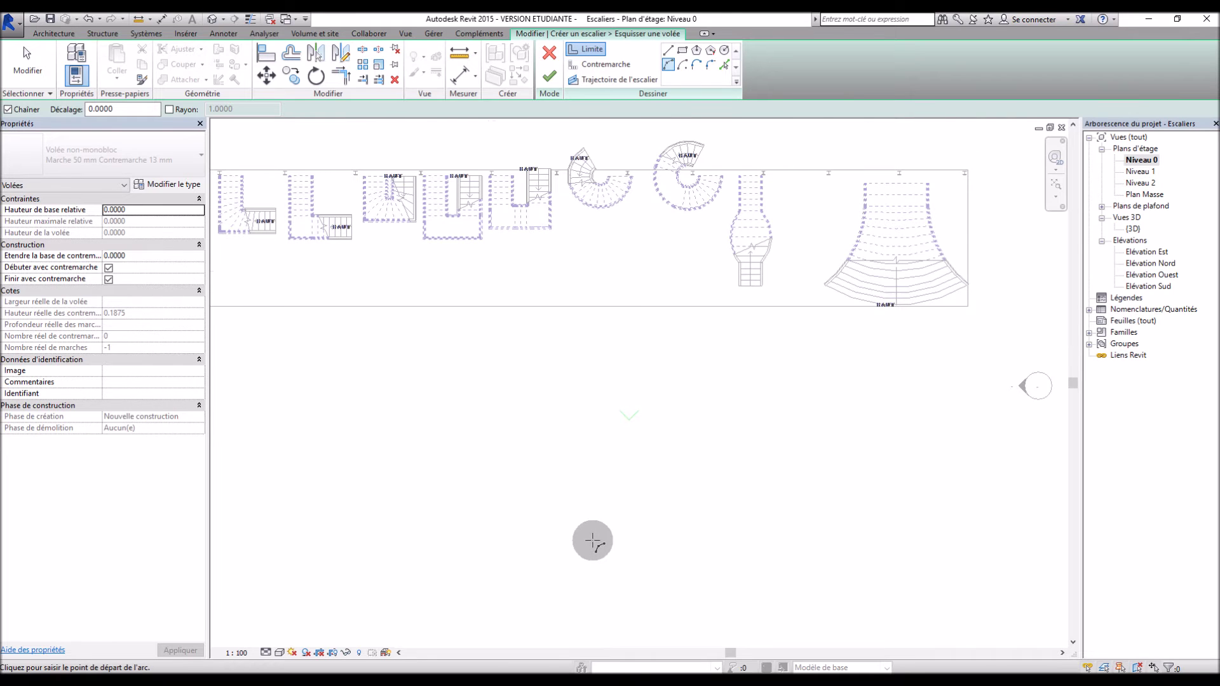
scroll(592, 540, "up", 1)
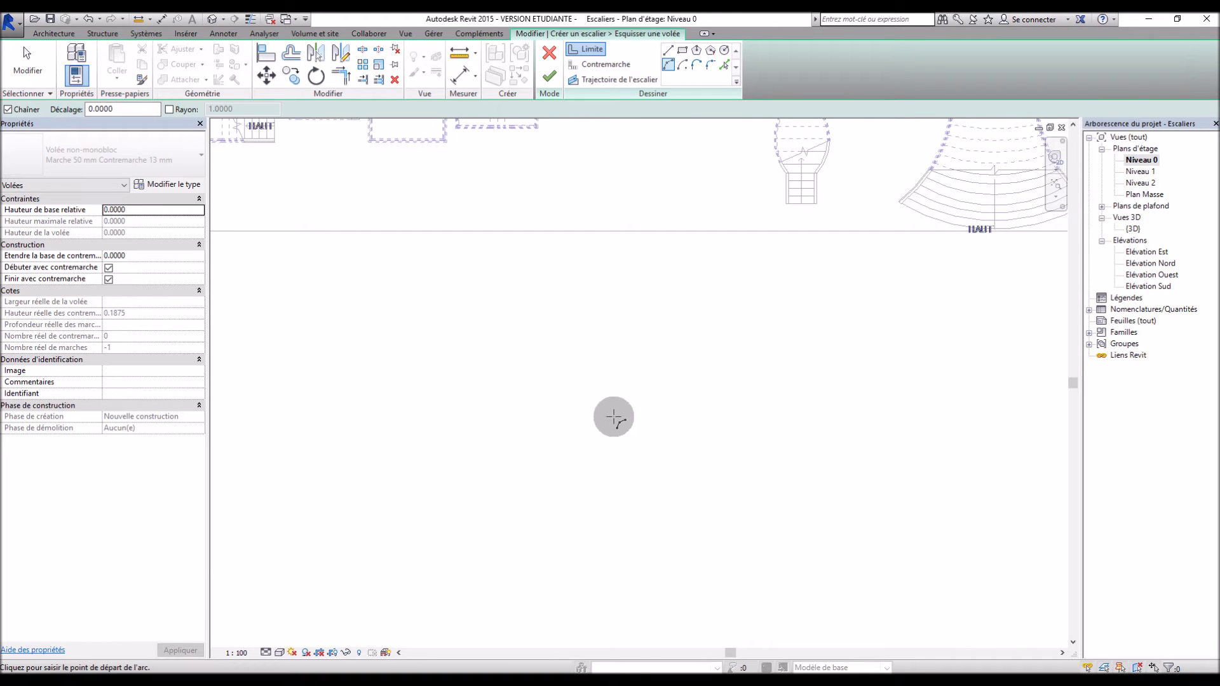
left_click(598, 469)
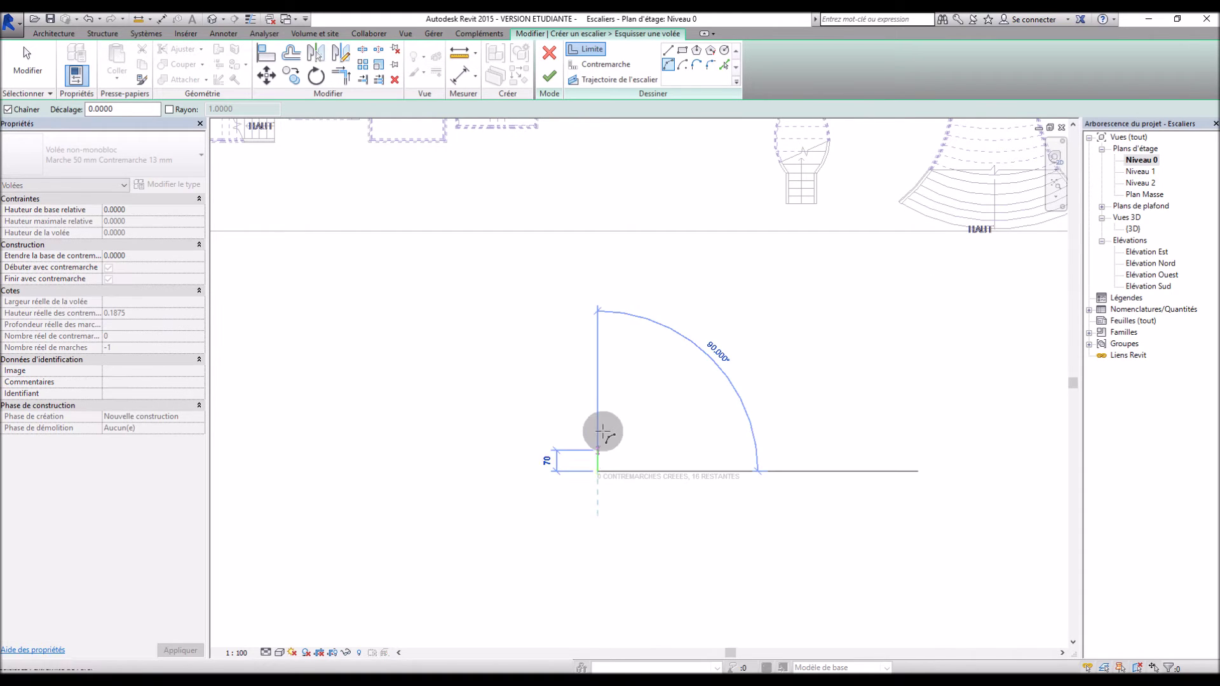
left_click(595, 381)
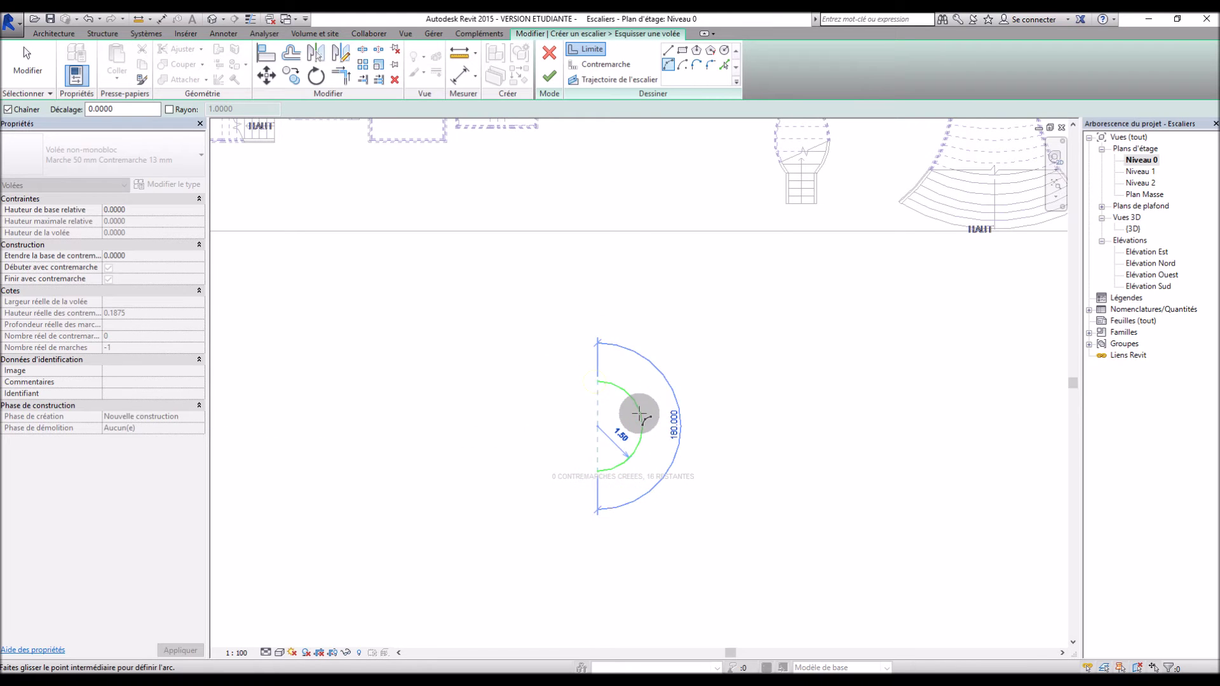
left_click(640, 418)
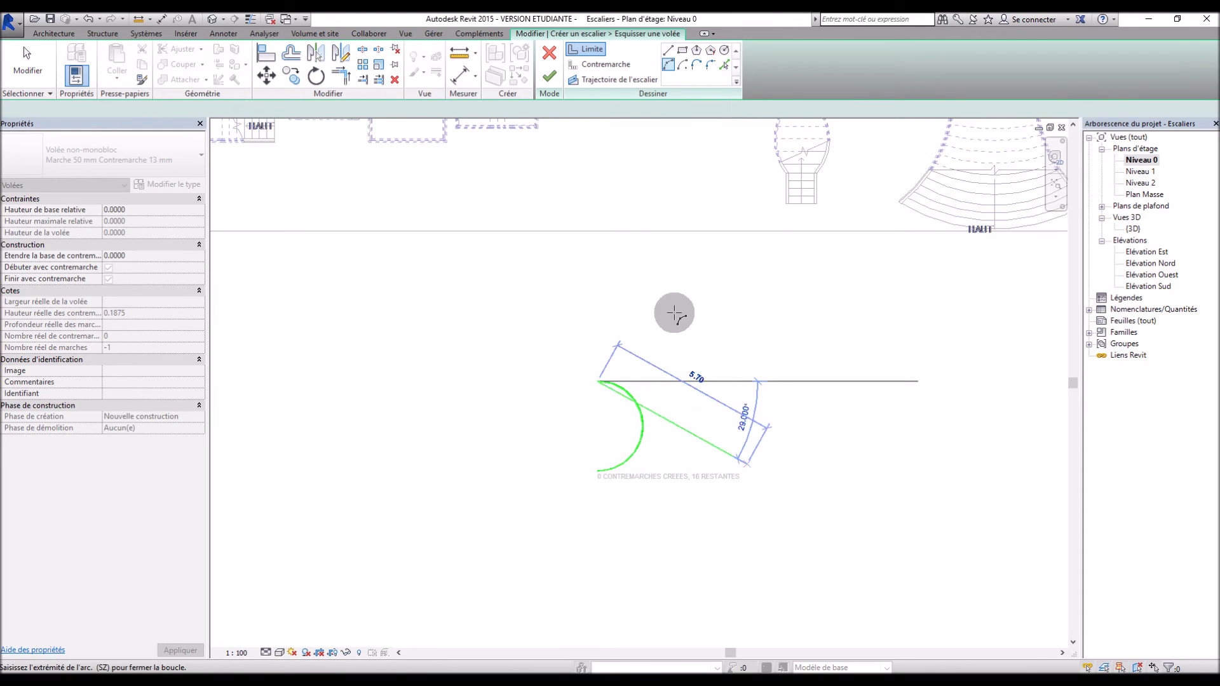
key("Escape")
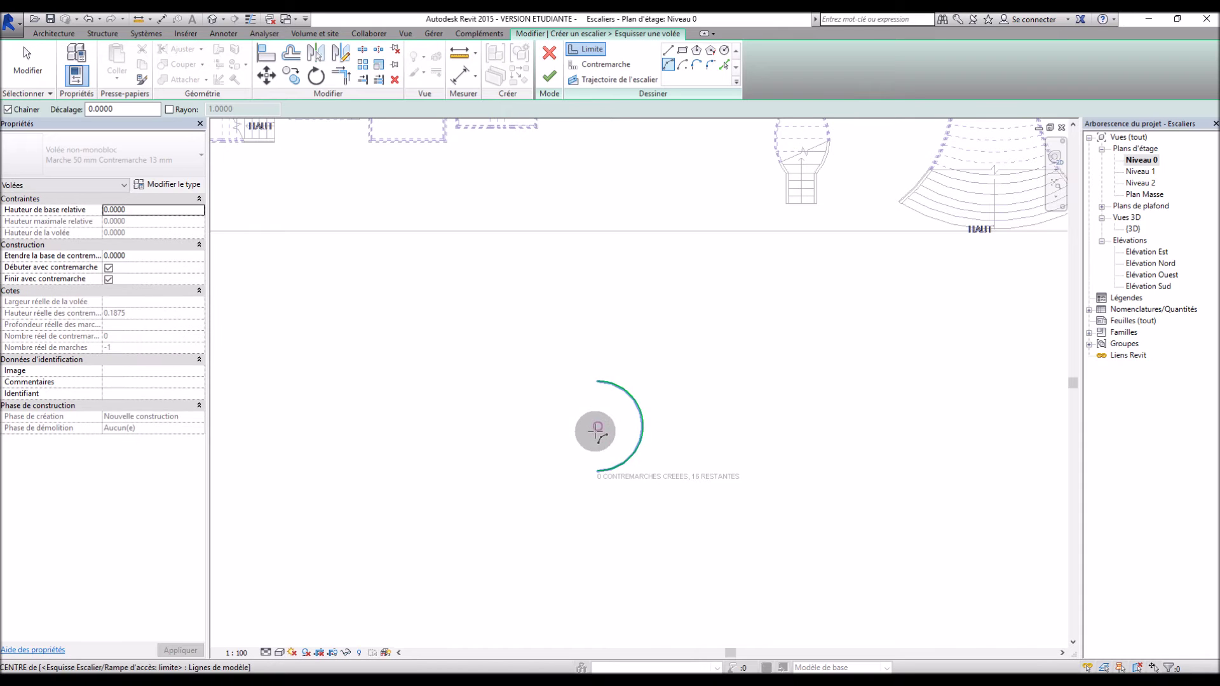
left_click(596, 430)
key("Escape")
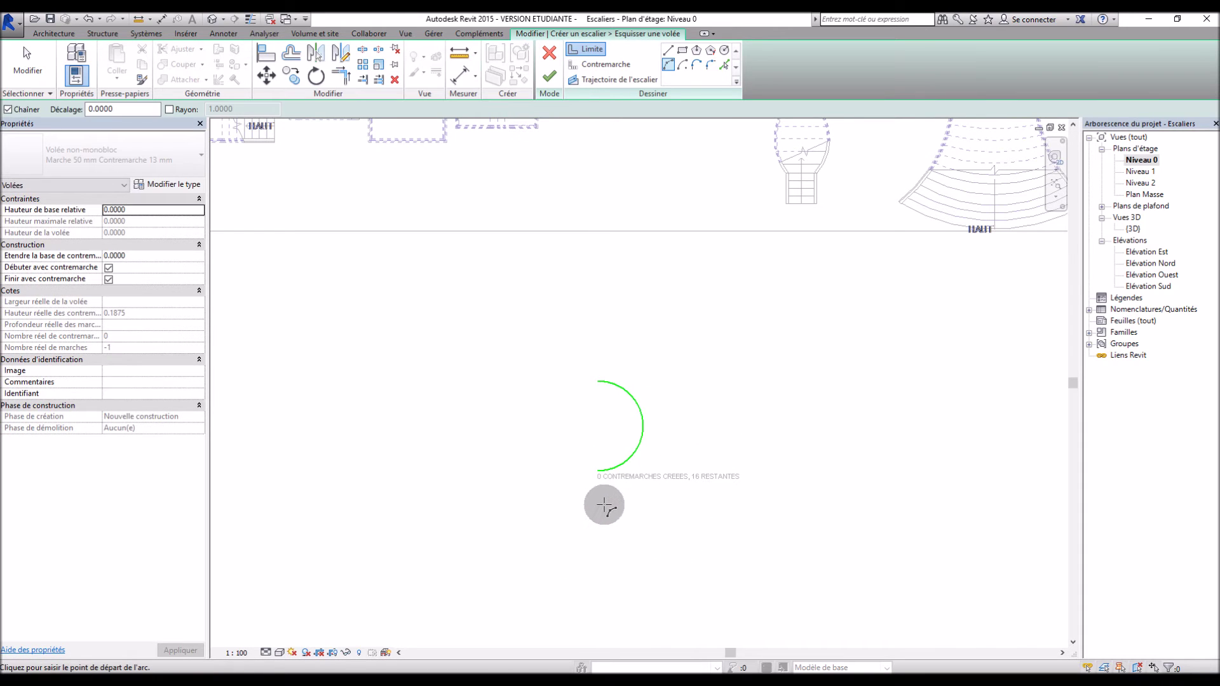
Draw a larger semicircular boundary about 5.10 m across around the first arc, continued upward by an opposite semicircle to form an S
left_click(598, 506)
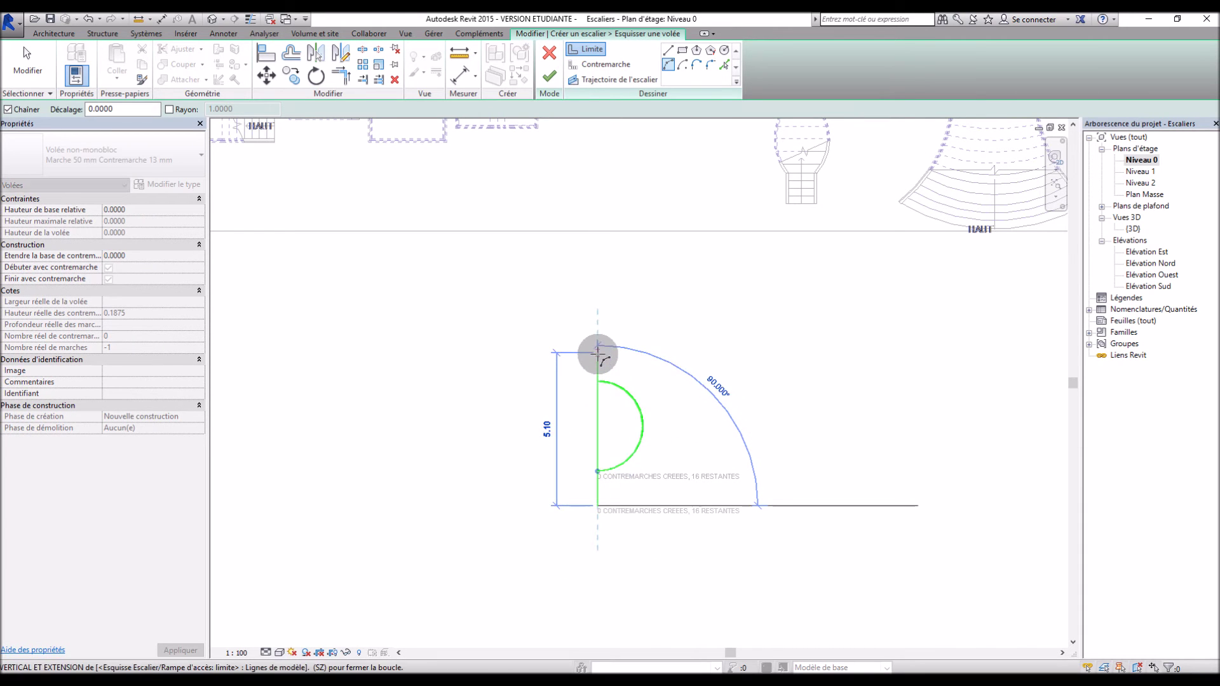
left_click(598, 352)
left_click(665, 395)
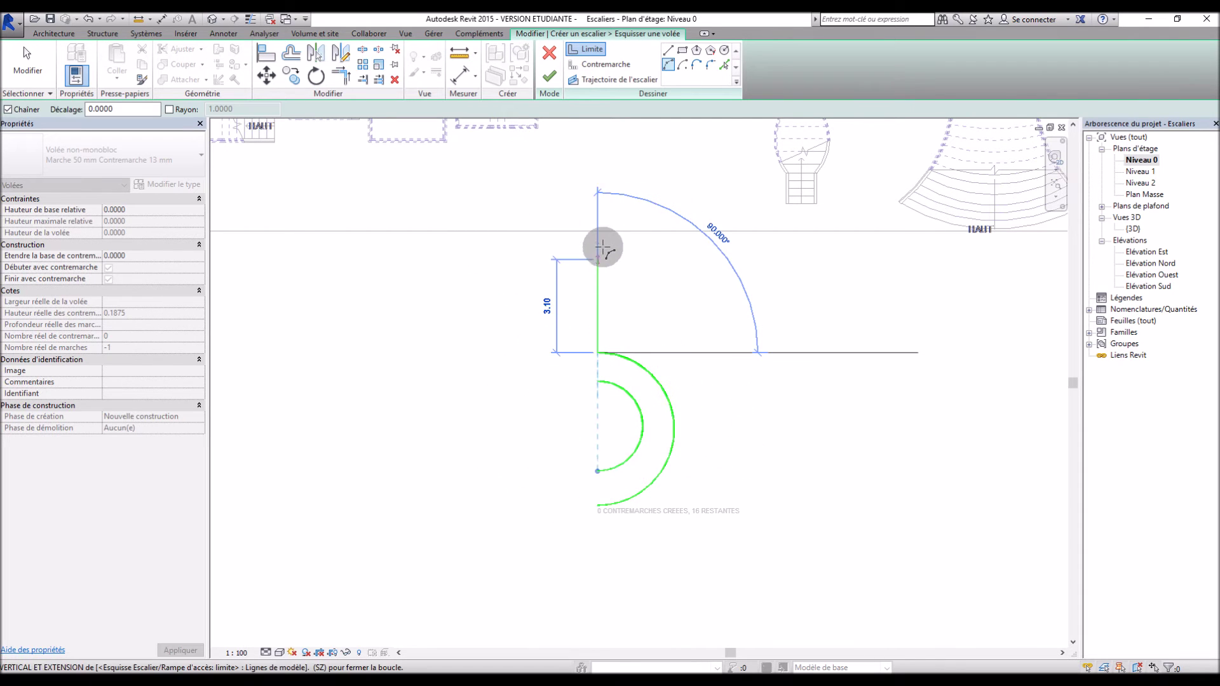
left_click(601, 239)
left_click(545, 266)
key("Escape")
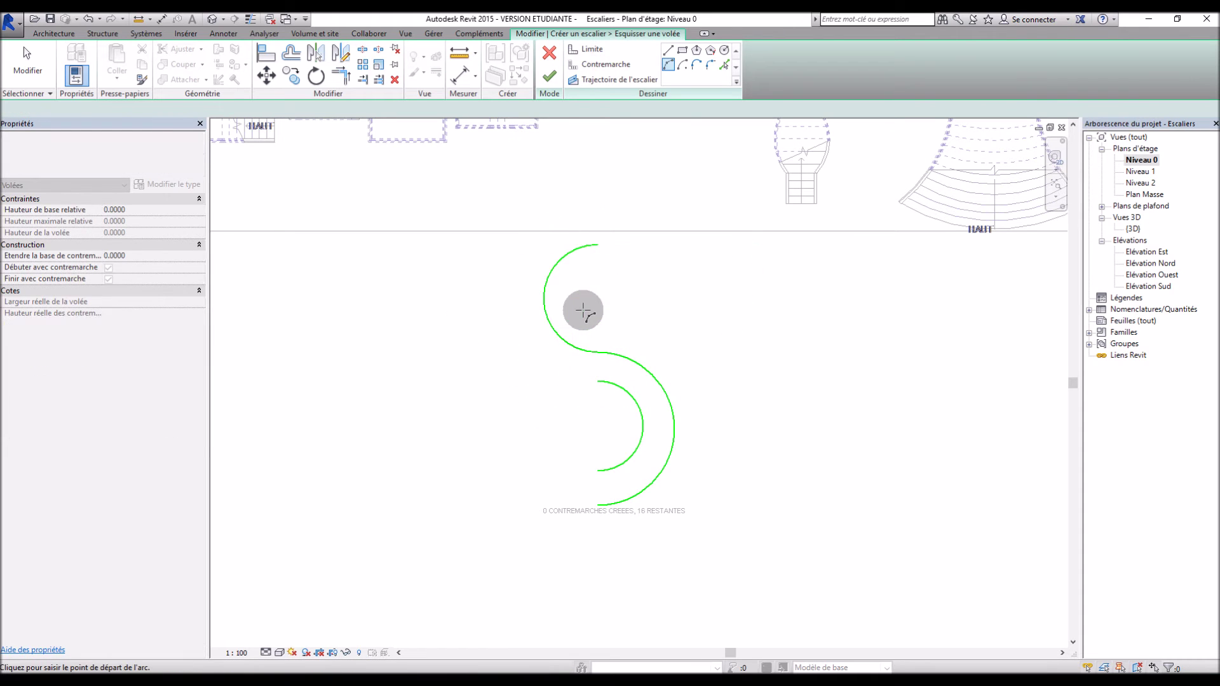
Draw the second boundary's upper semicircle, radius about 2.75 m, tangent to the small arc's upper end and bulging to the left
left_click(596, 382)
left_click(596, 216)
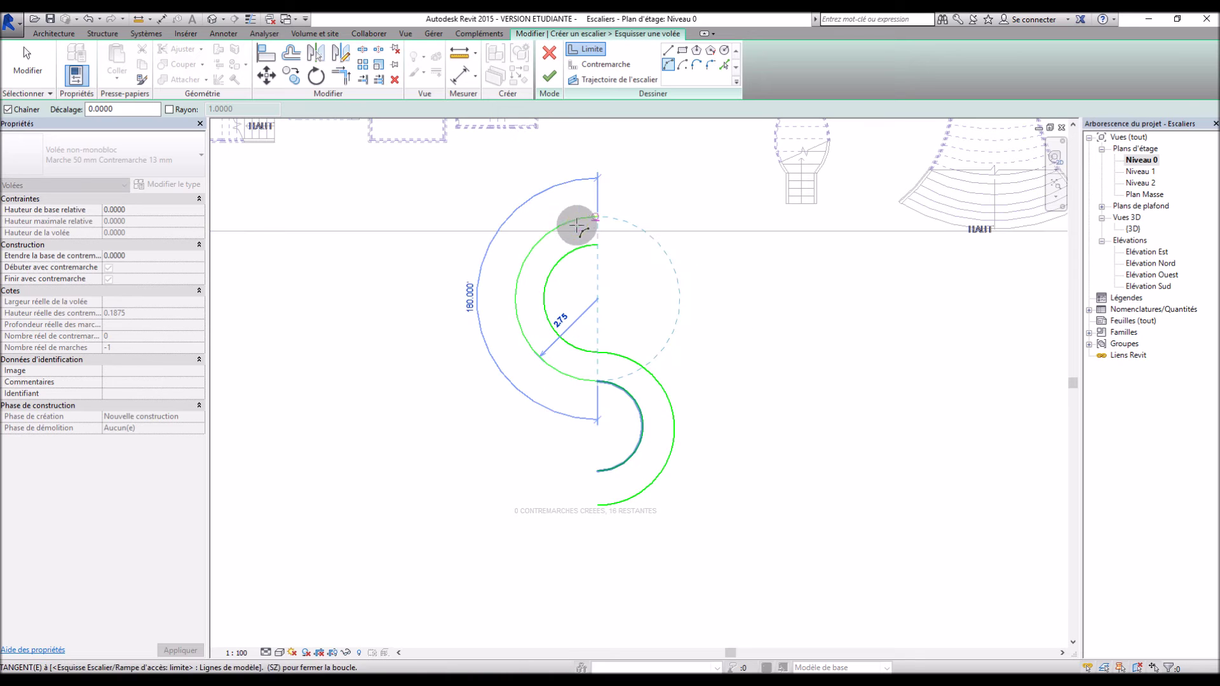
left_click(557, 521)
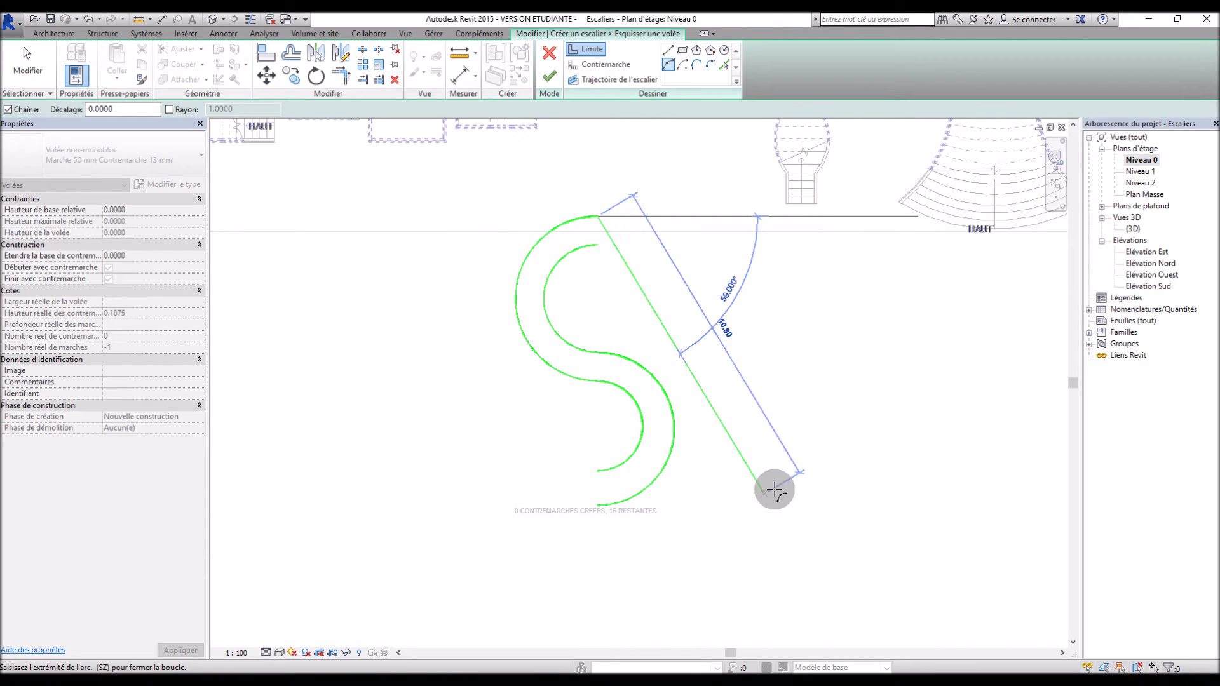
key("Escape")
key("Escape")
scroll(646, 432, "up", 3)
scroll(691, 471, "down", 2)
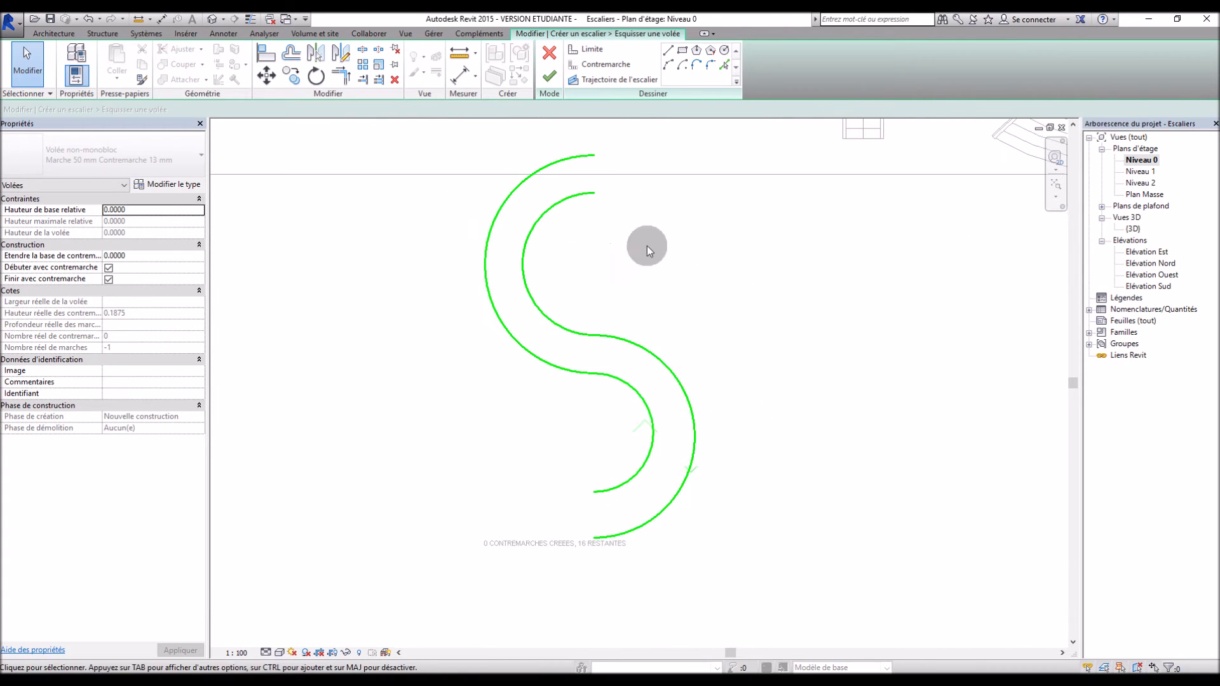
Draw straight vertical risers closing the lower and upper ends of the S-shaped boundaries
left_click(598, 63)
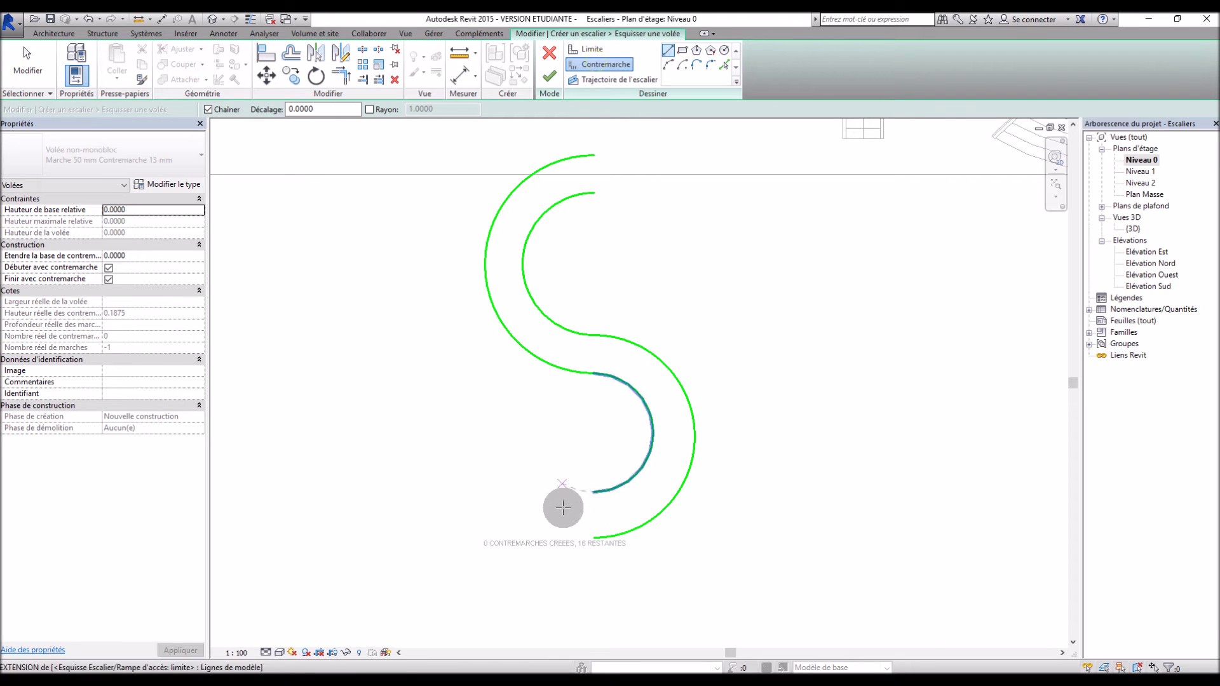
left_click(593, 537)
left_click(593, 492)
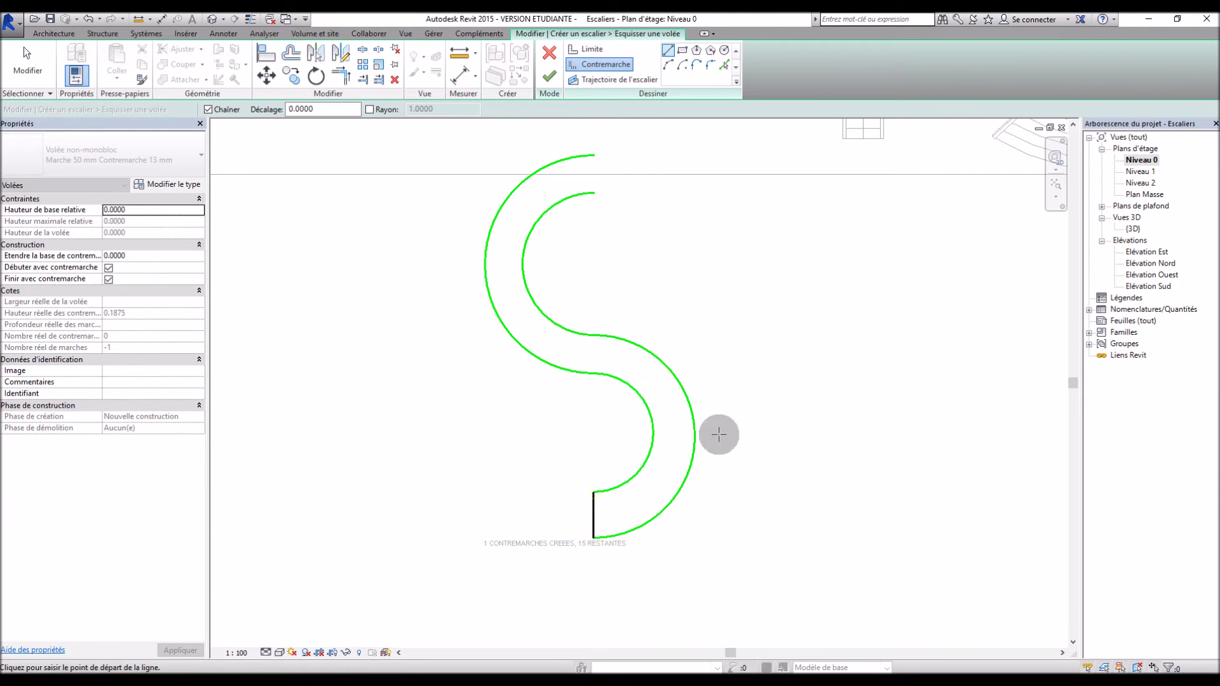
left_click(593, 154)
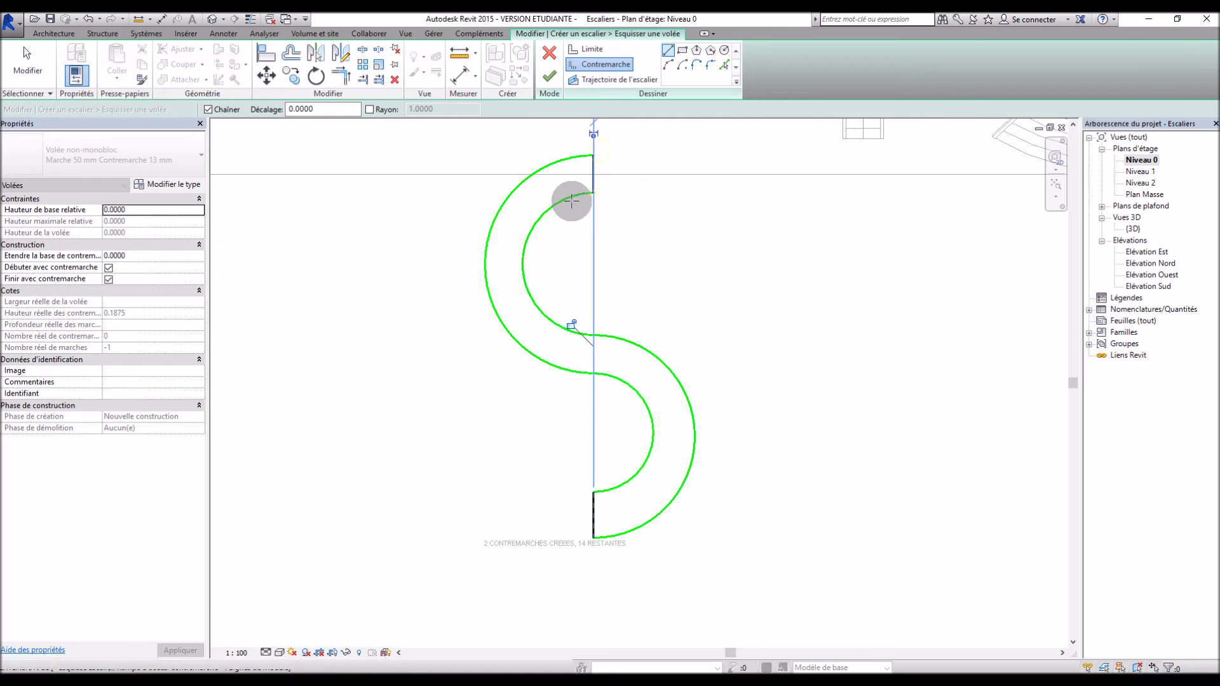
Draw six risers spaced across the S's upper curve, from beside the top riser down to the point where the curve reverses
left_click(572, 197)
left_click(550, 164)
left_click(546, 210)
left_click(507, 197)
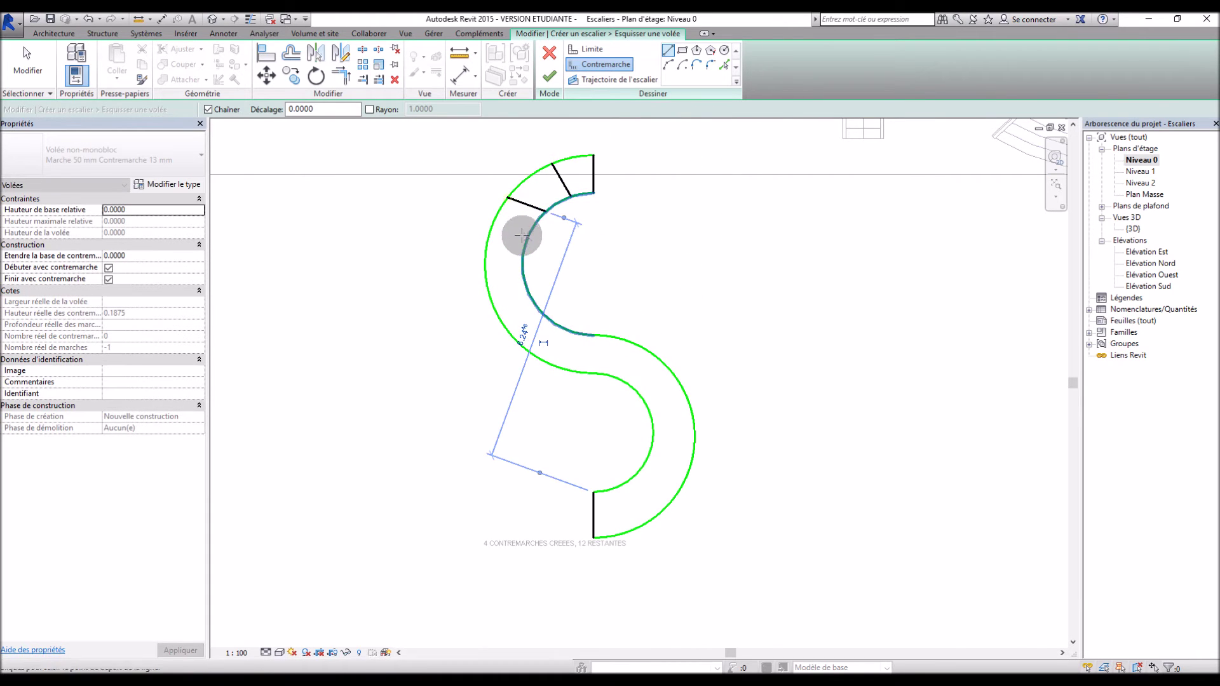
left_click(525, 242)
left_click(484, 242)
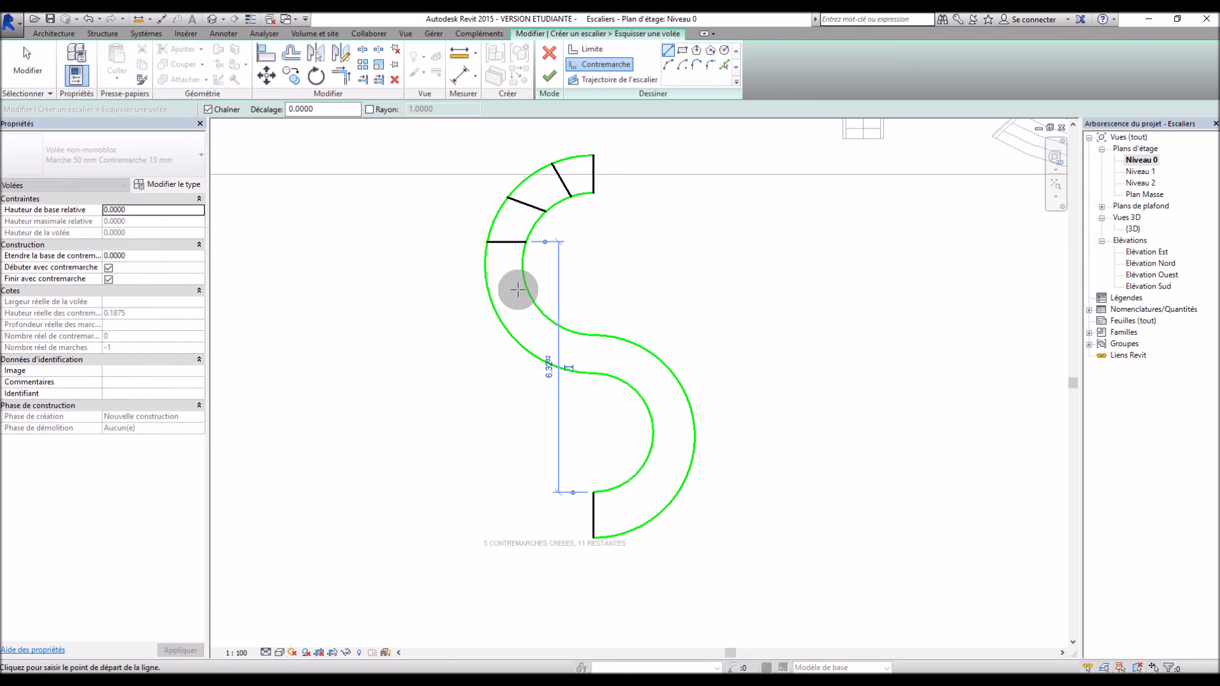
left_click(525, 287)
left_click(495, 303)
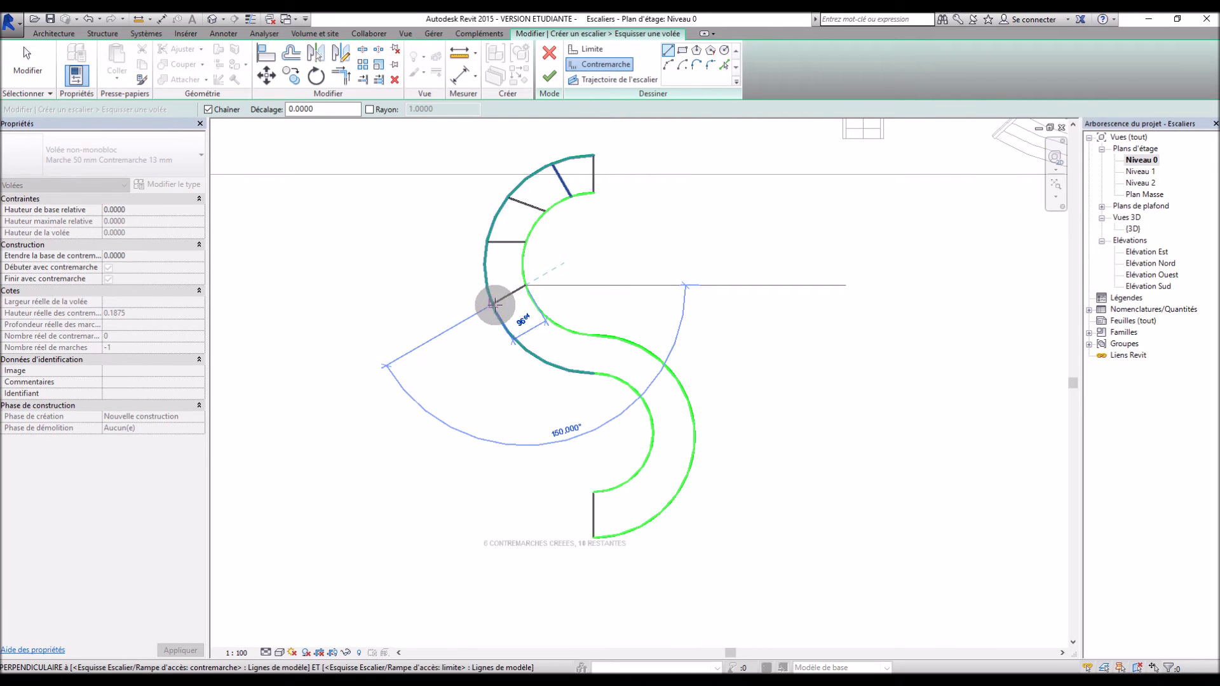
left_click(551, 323)
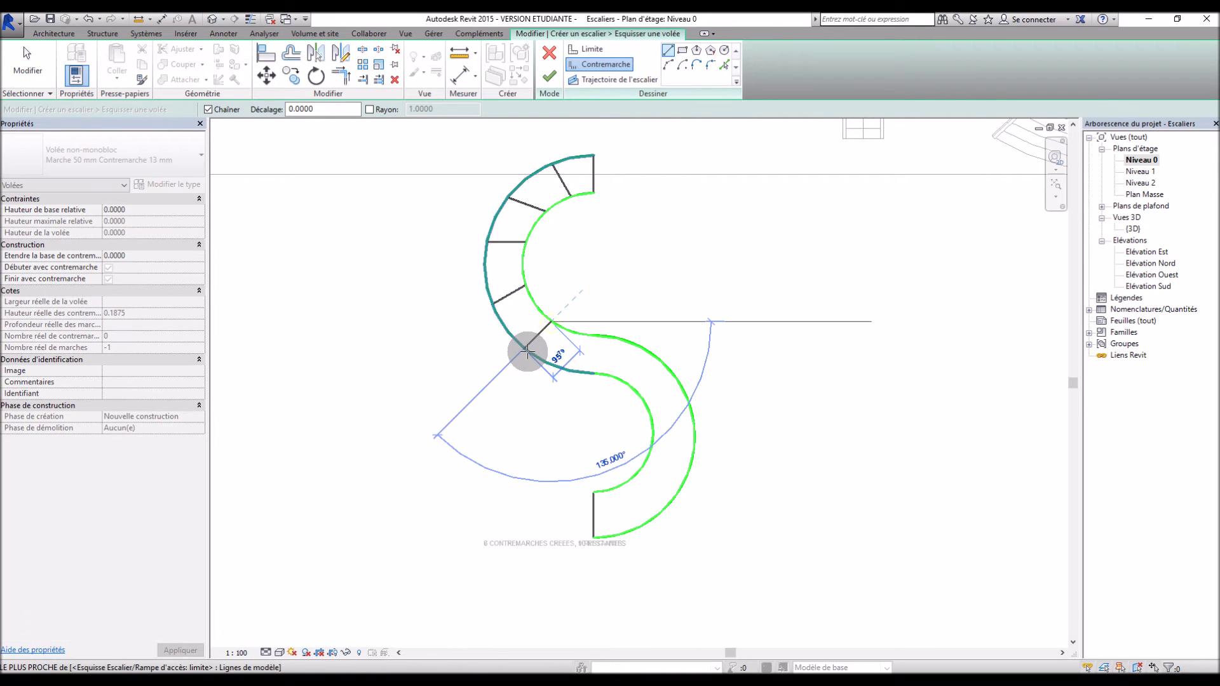
left_click(527, 352)
left_click(594, 336)
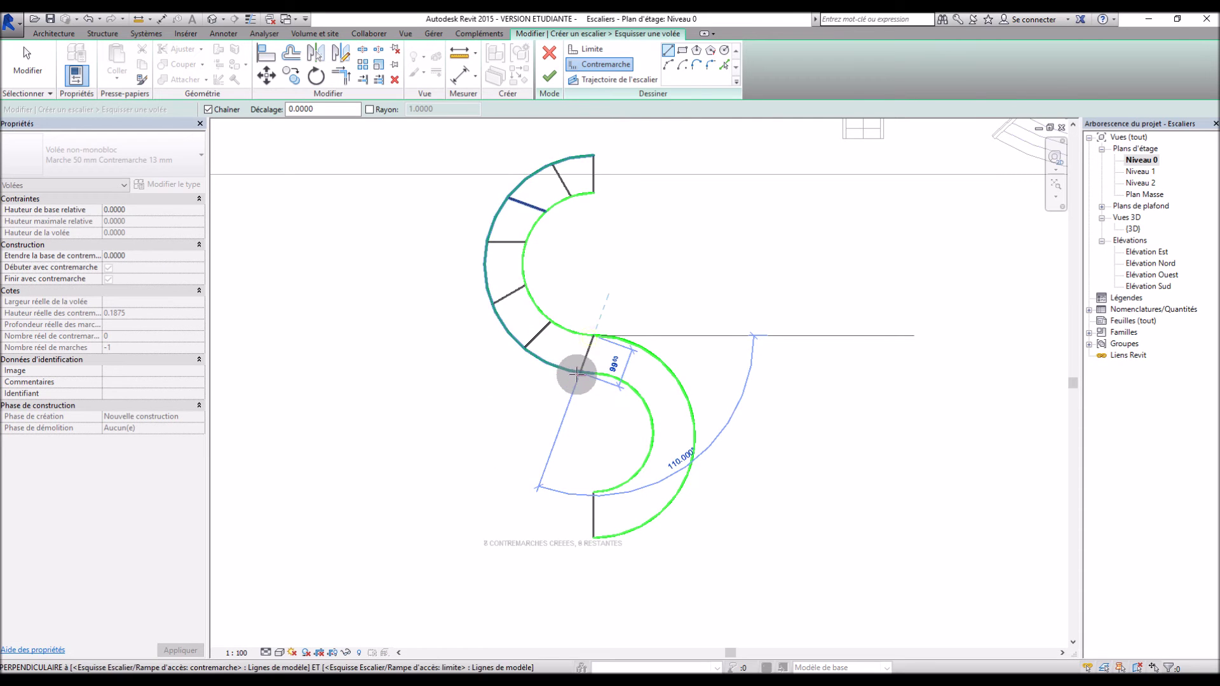
left_click(576, 373)
Draw six risers spaced across the S's lower curve, from just past the reversal point down to beside the bottom riser
left_click(634, 345)
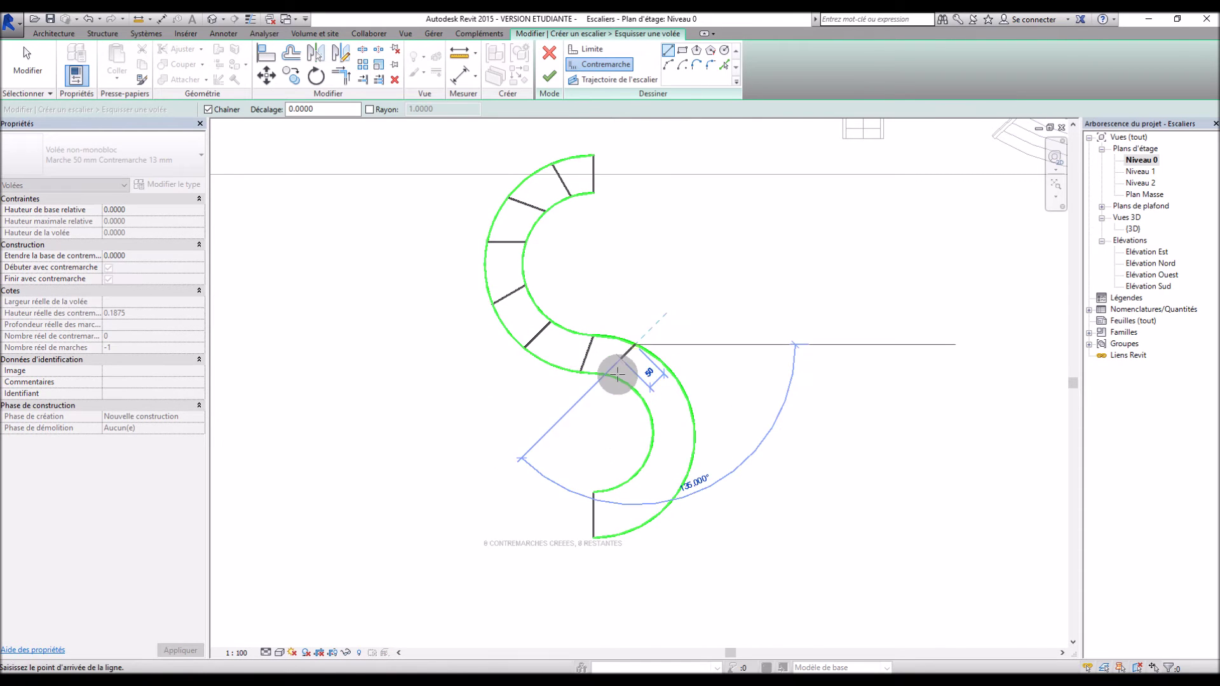
left_click(620, 379)
left_click(636, 393)
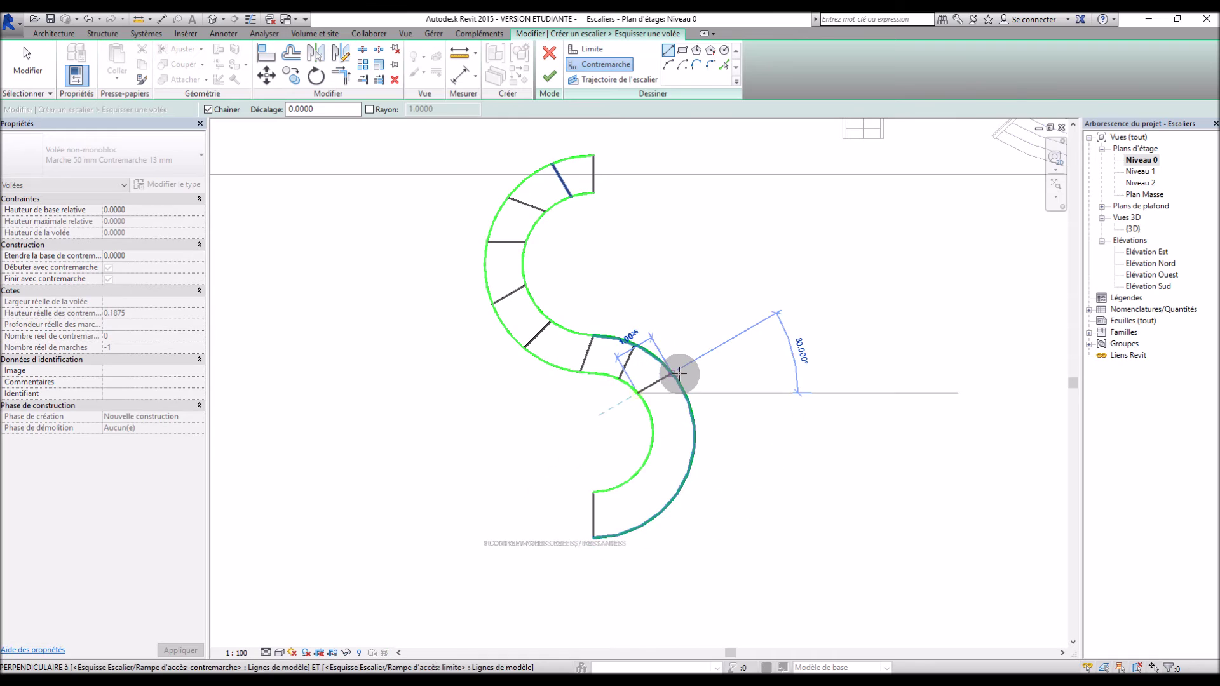
left_click(672, 375)
left_click(654, 419)
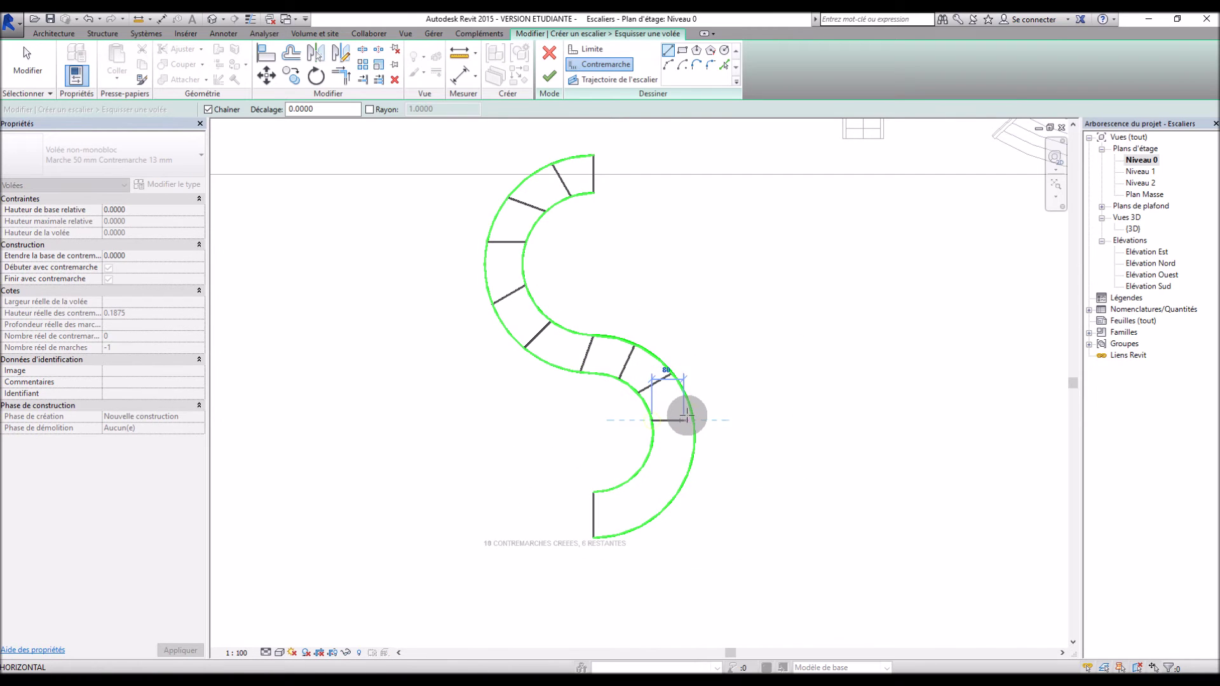
left_click(686, 417)
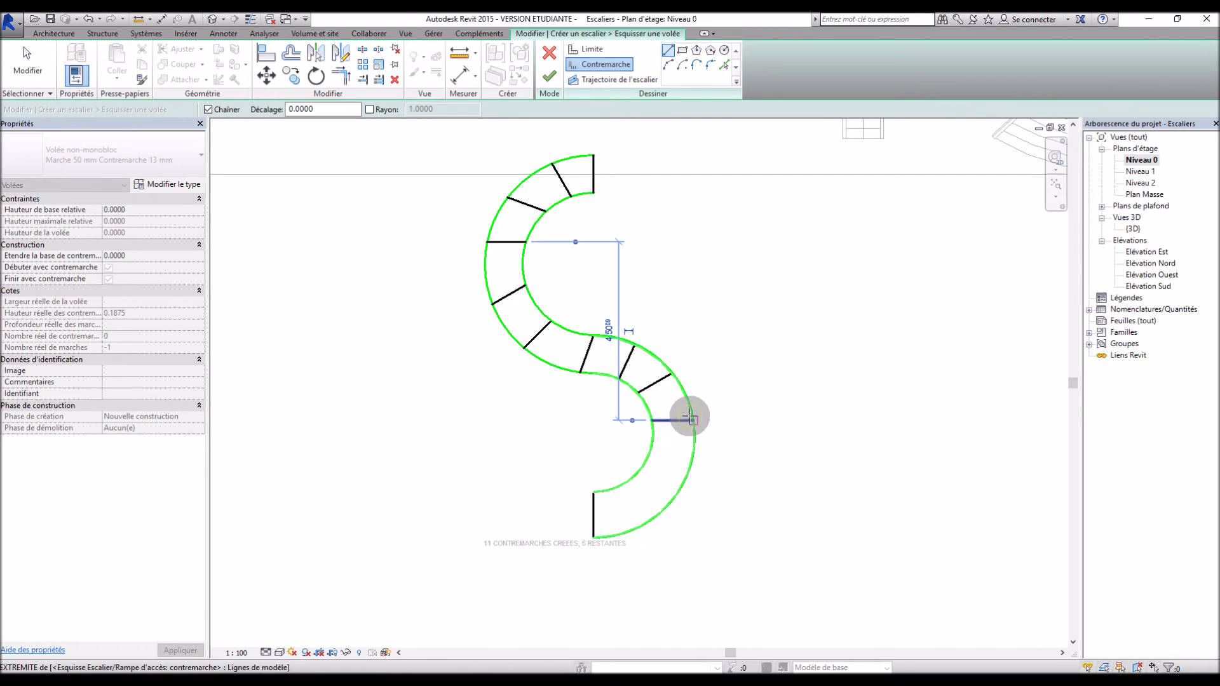
left_click(655, 450)
left_click(696, 456)
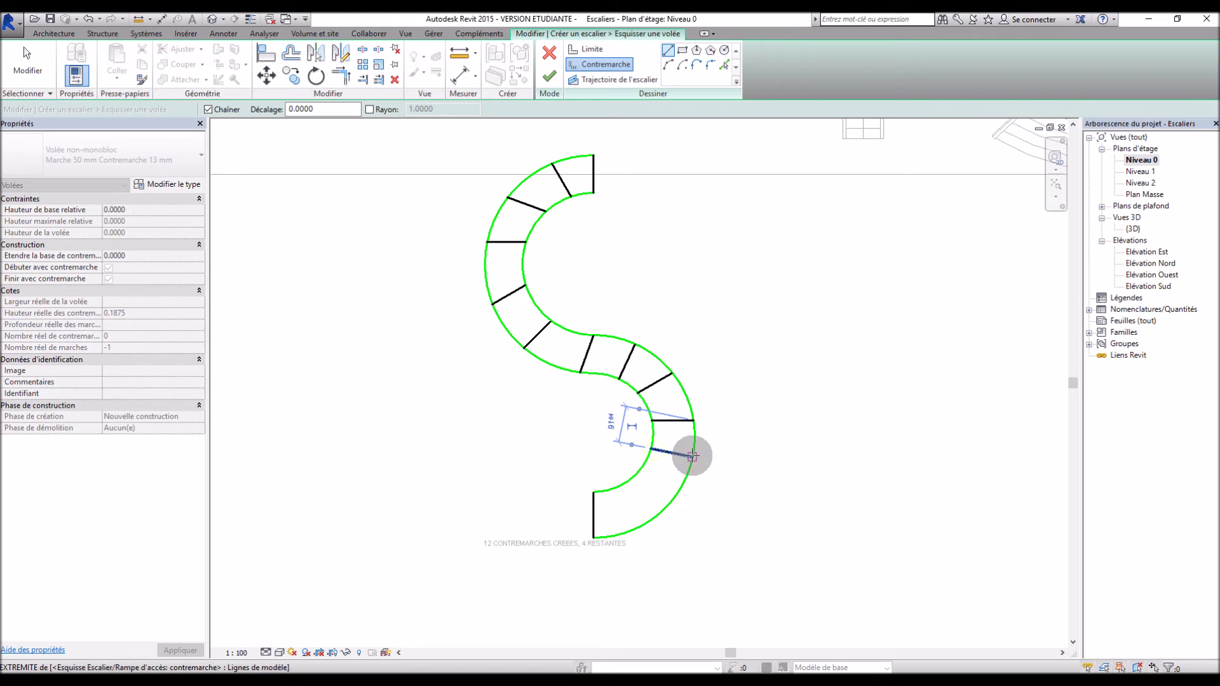
left_click(639, 472)
left_click(673, 495)
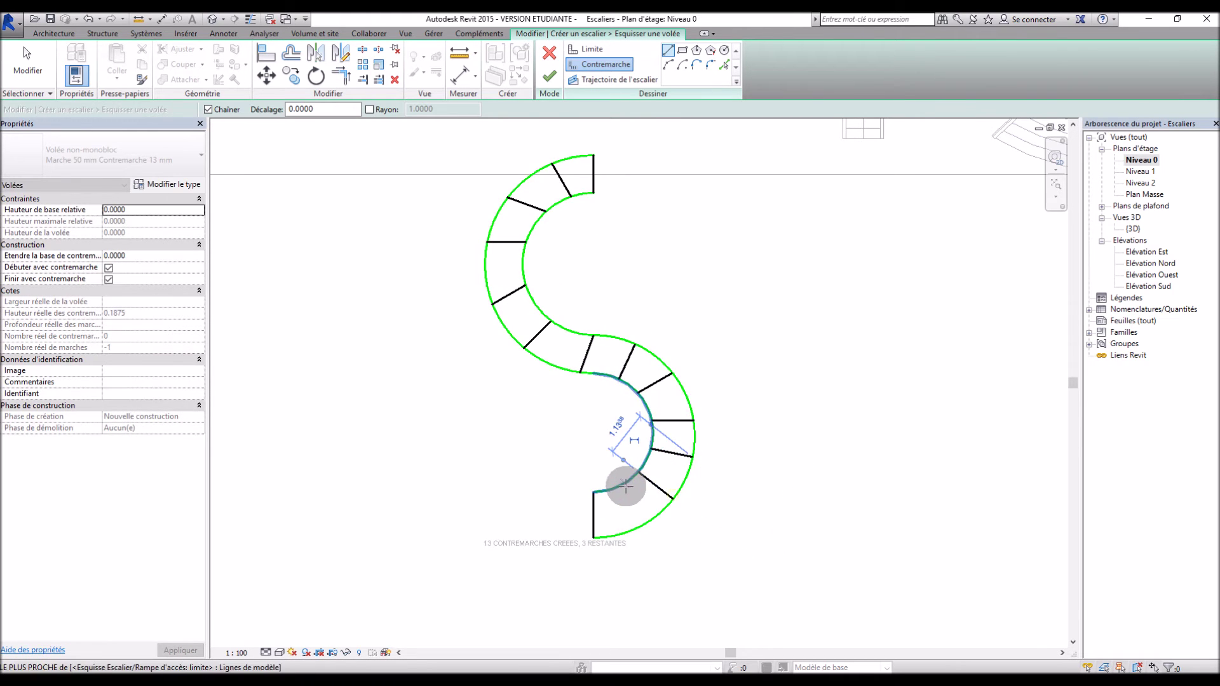
left_click(619, 488)
left_click(636, 525)
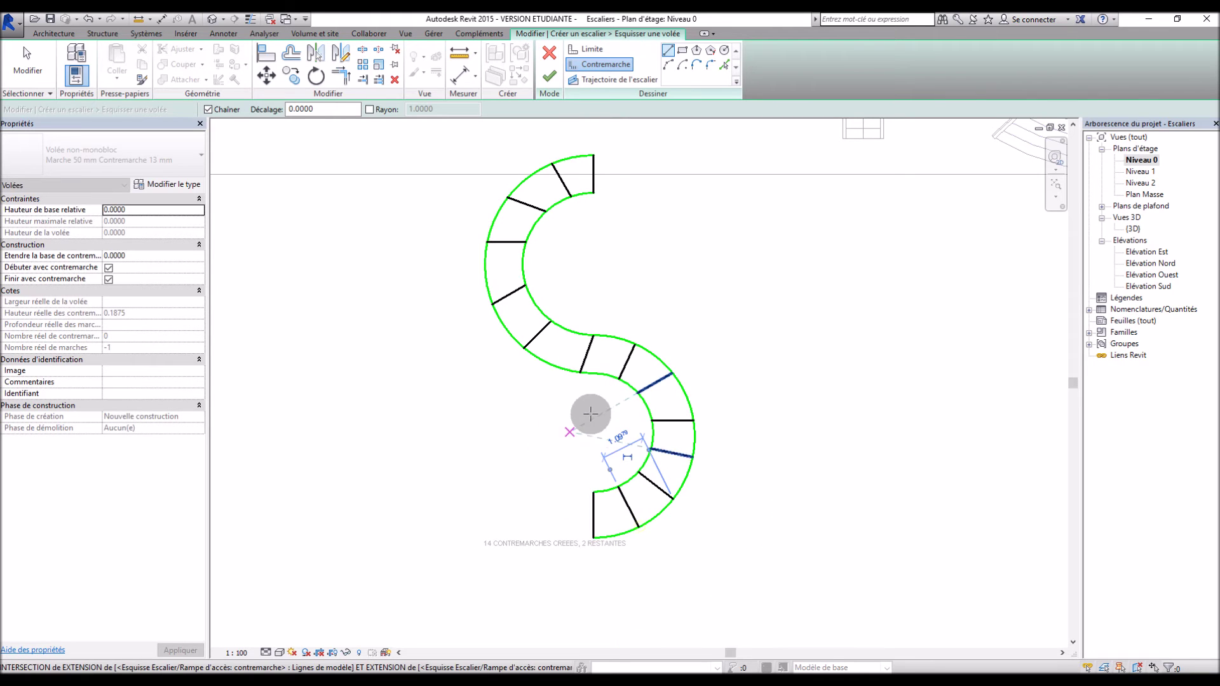
scroll(591, 416, "up", 1)
key("Escape")
Delete the two risers on the lower half of the S's upper curve, between the horizontal riser and the reversal point
left_click(537, 318)
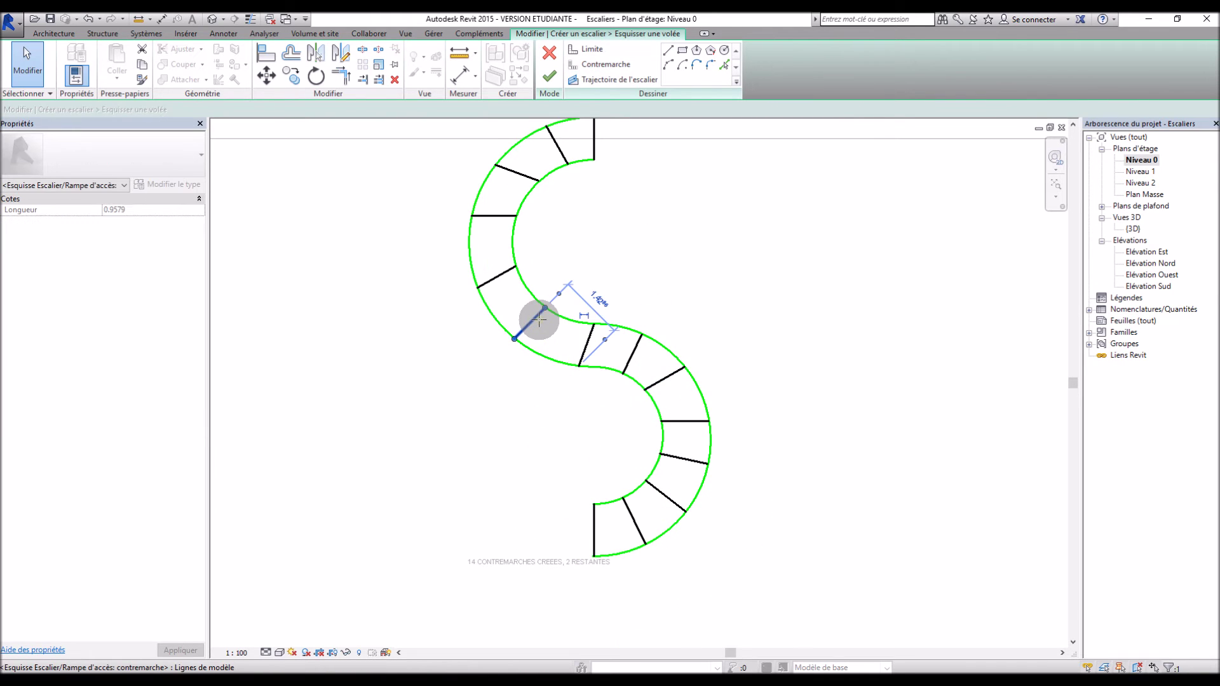
key("Delete")
left_click(502, 274)
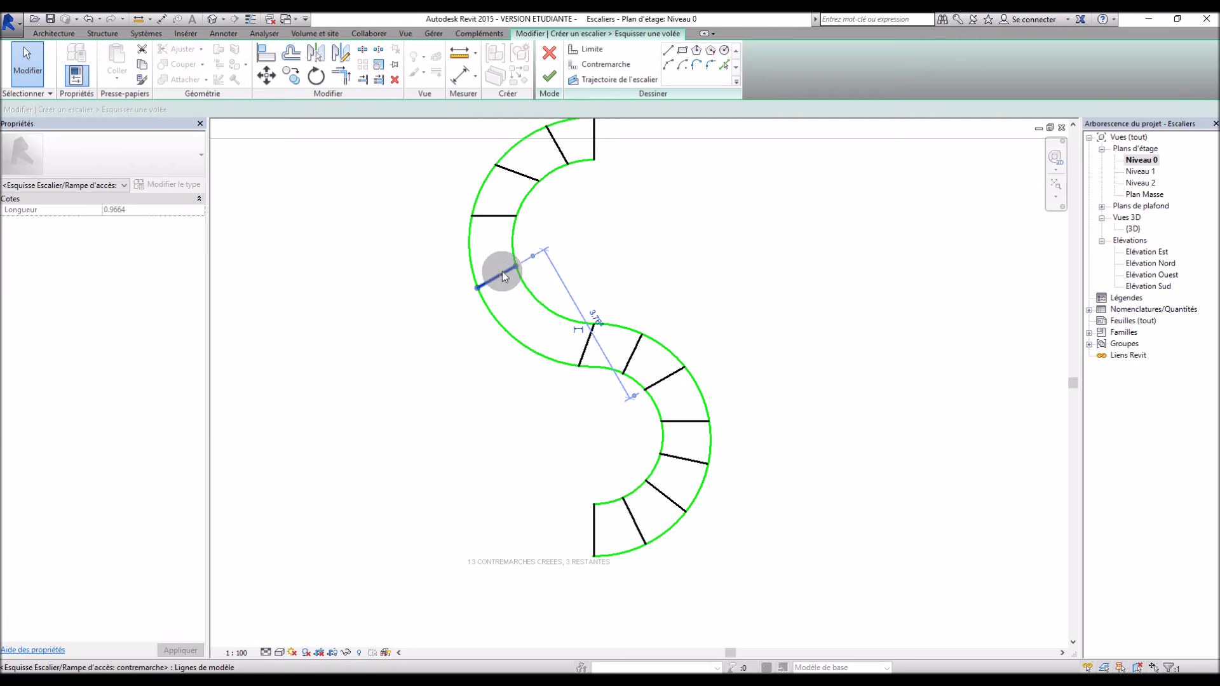
key("Delete")
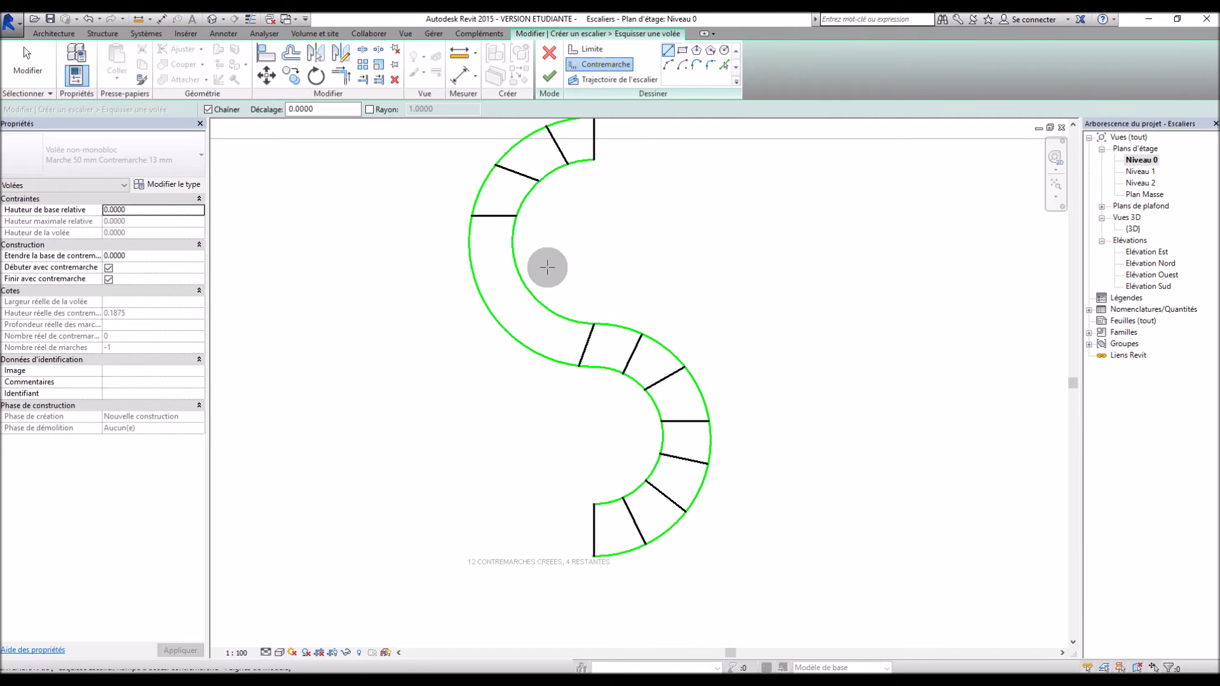
Draw four more closely spaced risers in the cleared part of the upper curve, ending just below the horizontal riser
left_click(558, 315)
left_click(527, 347)
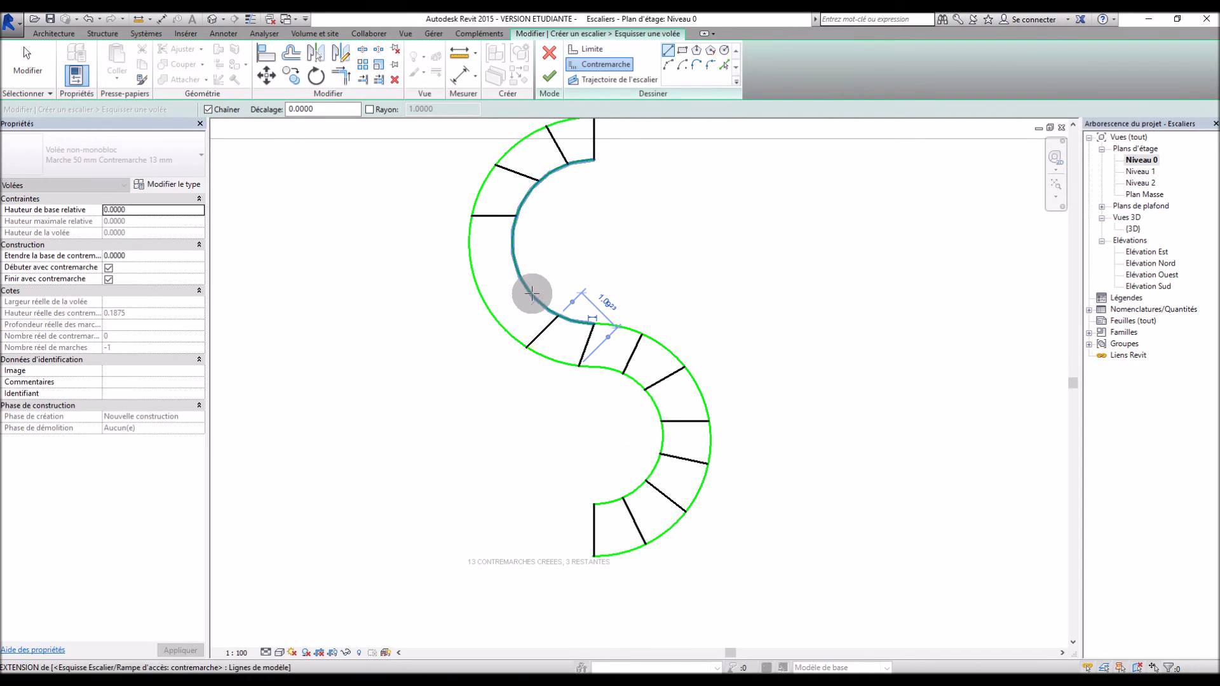
left_click(532, 293)
left_click(492, 310)
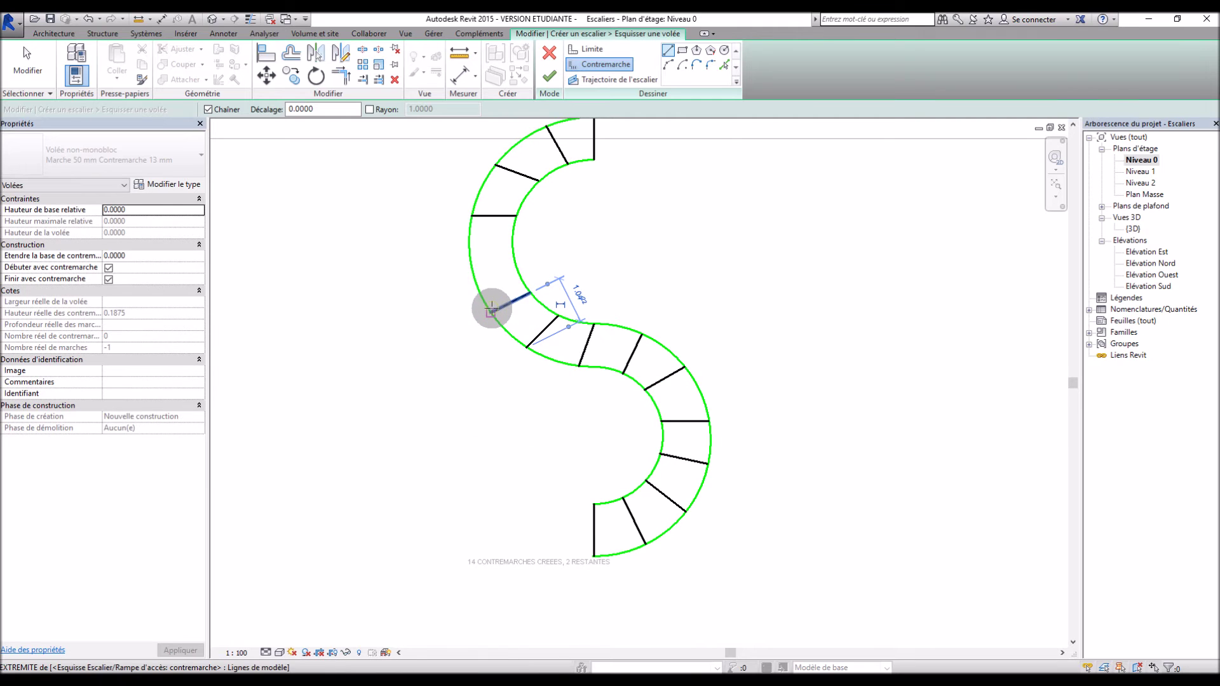
left_click(517, 264)
left_click(472, 267)
left_click(512, 241)
left_click(467, 244)
Draw the stair path along the S's centreline as two opposite semicircles of radius about 2.00 and 2.30 m, and finish the stair
scroll(661, 295, "down", 3)
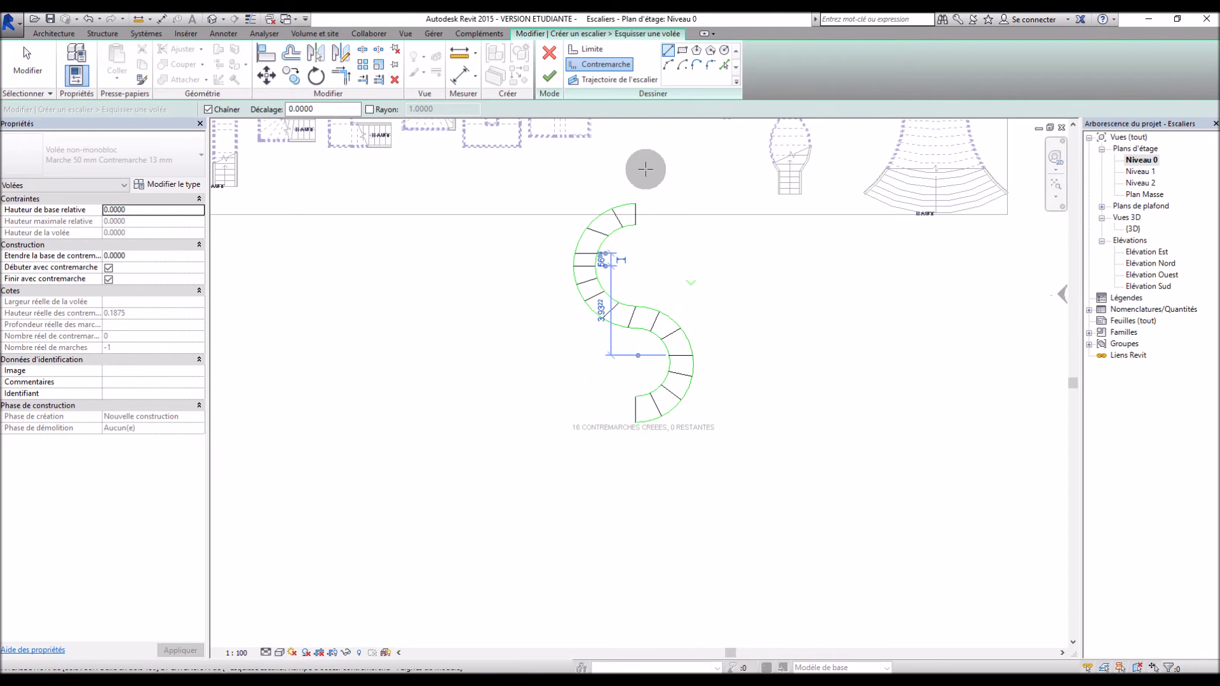
left_click(649, 79)
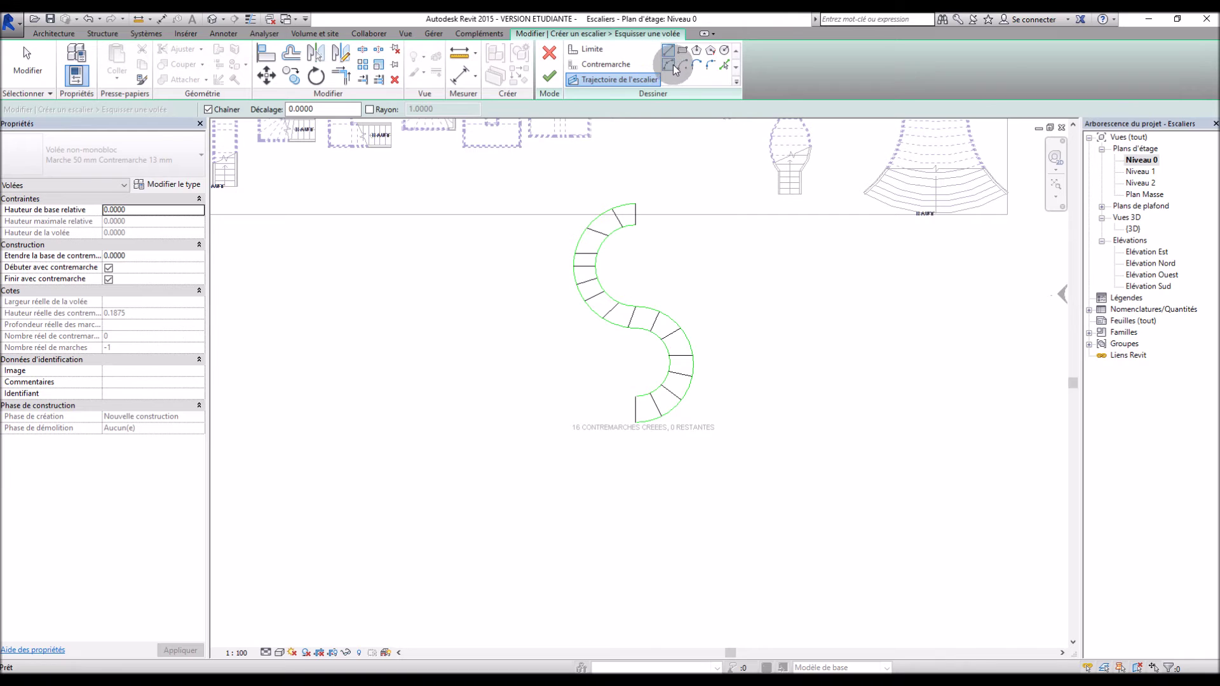
left_click(668, 65)
scroll(670, 272, "up", 2)
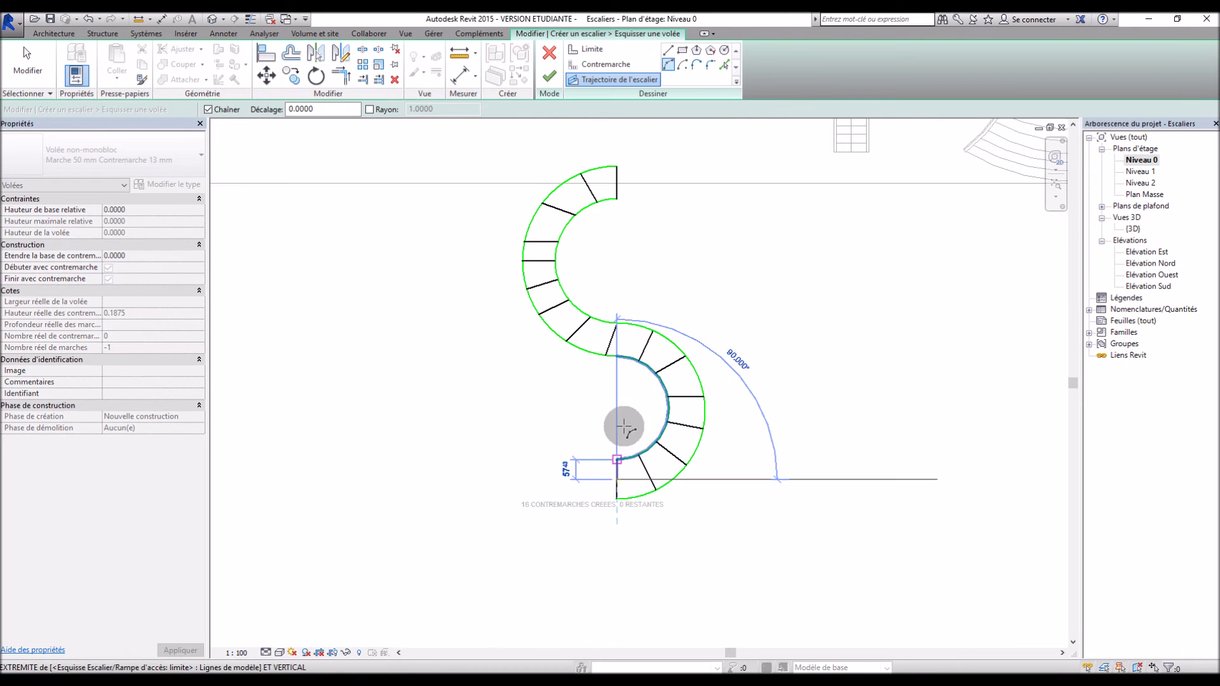
left_click(617, 341)
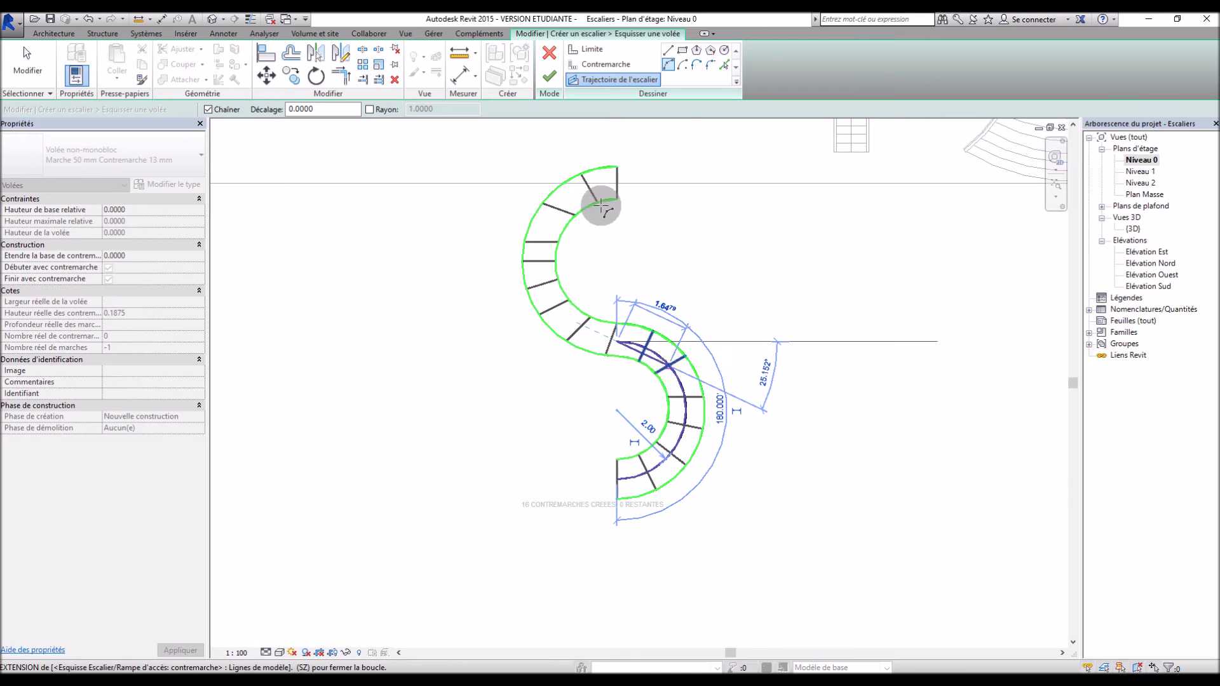
left_click(633, 289)
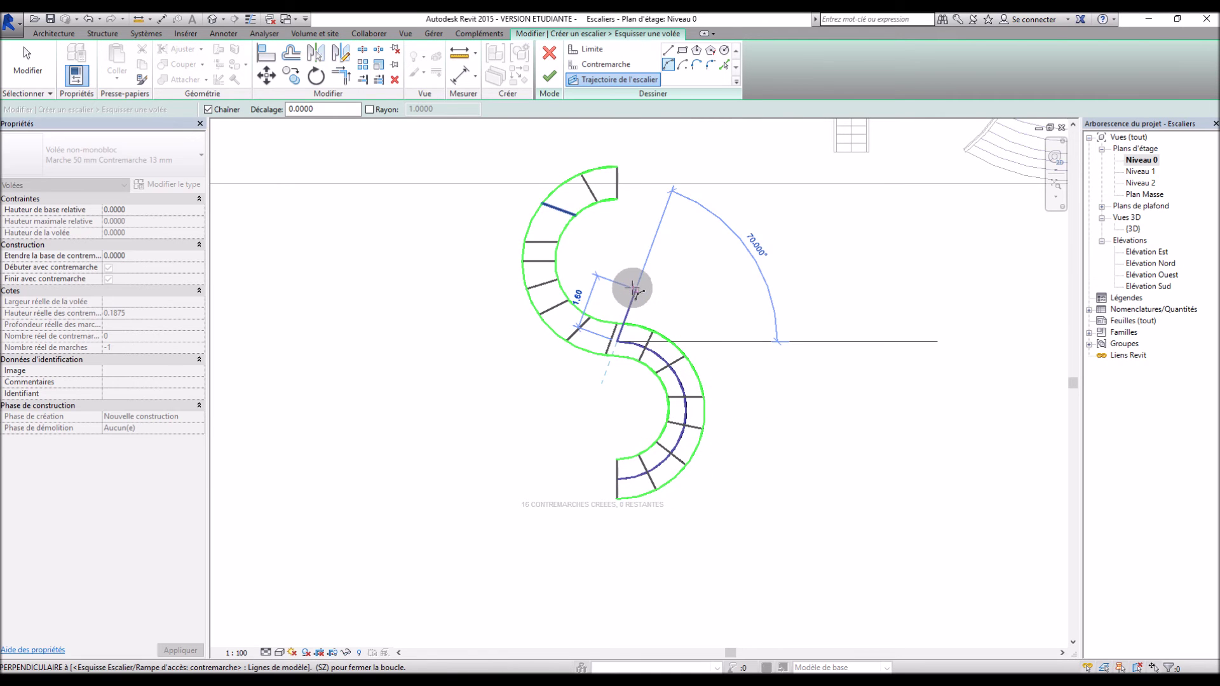
left_click(545, 204)
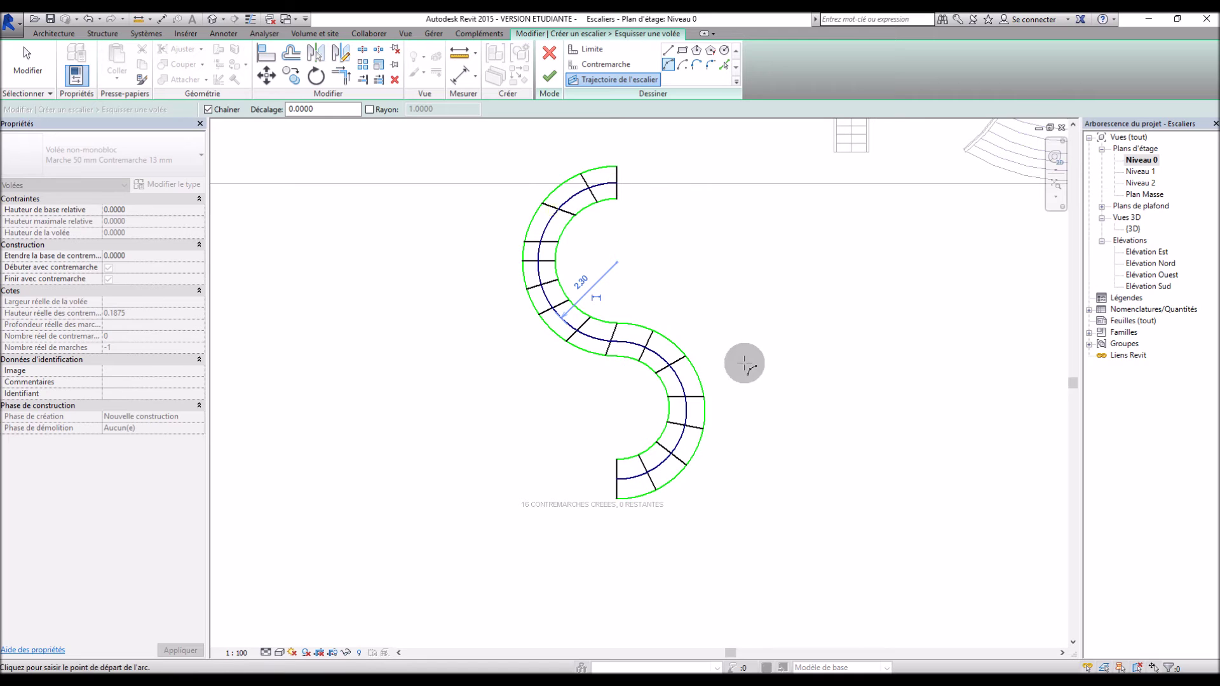
left_click(549, 76)
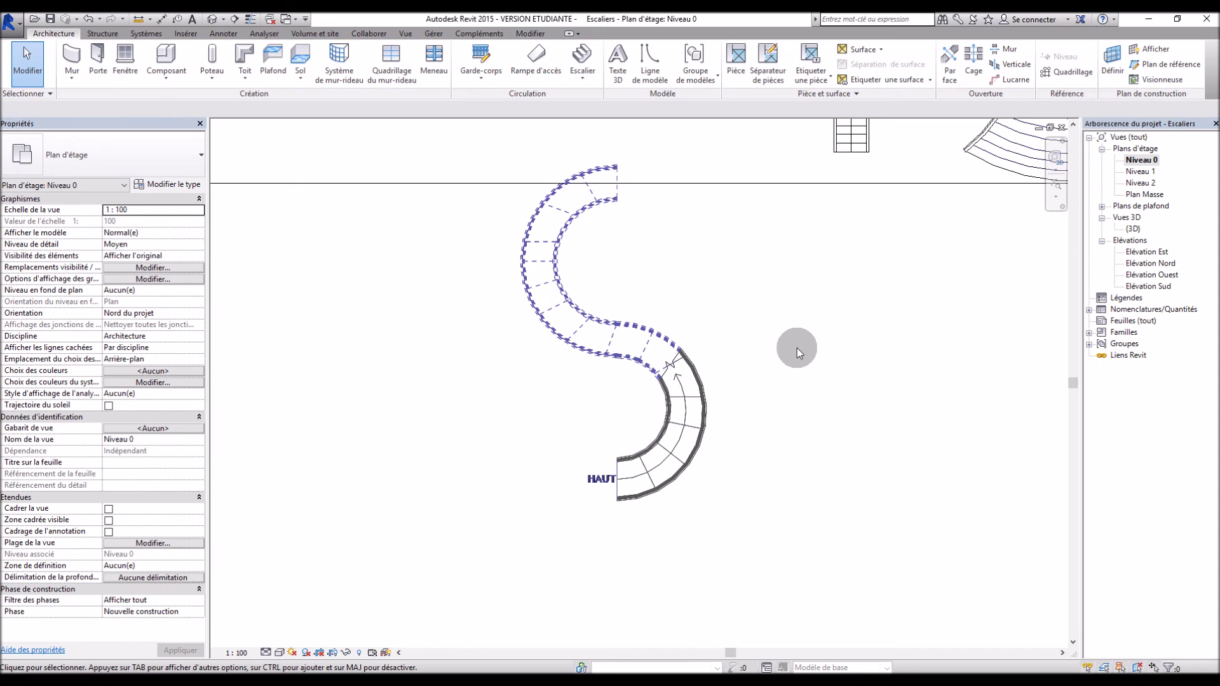
Examine the S-shaped stair in 3D from several sides, up close and together with the whole row of stairs
double_click(1133, 230)
scroll(775, 453, "up", 3)
middle_click_drag(753, 447, 668, 428, "shift")
scroll(667, 428, "up", 2)
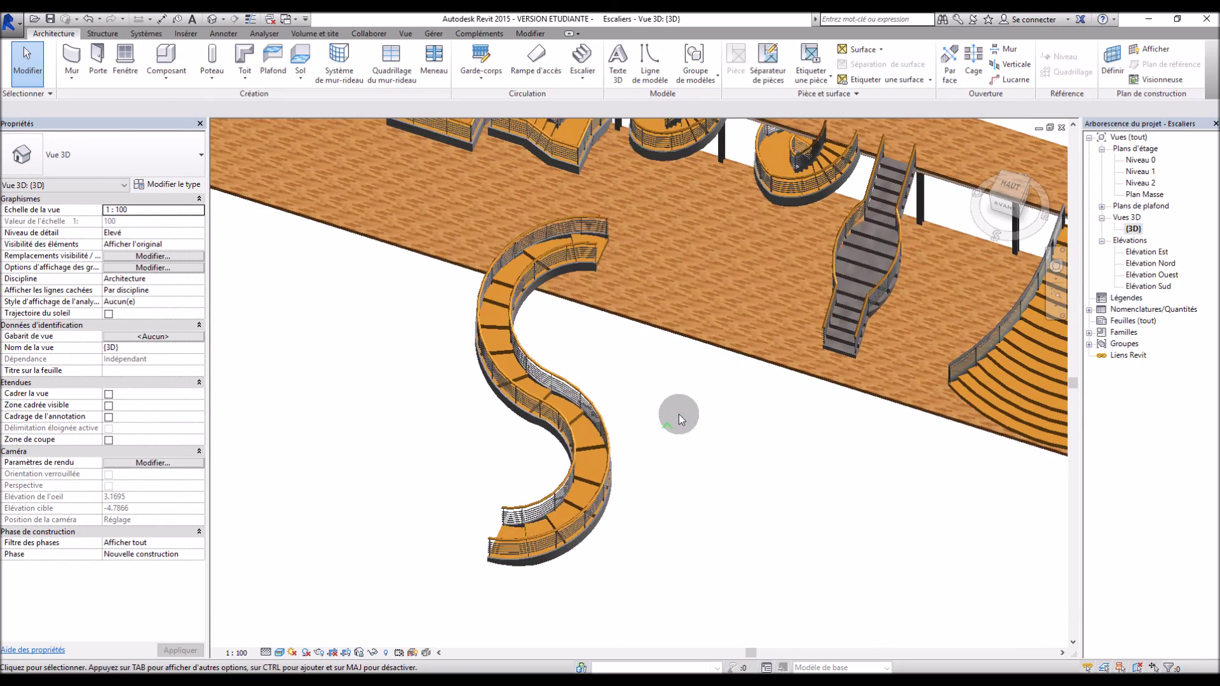
scroll(547, 274, "up", 3)
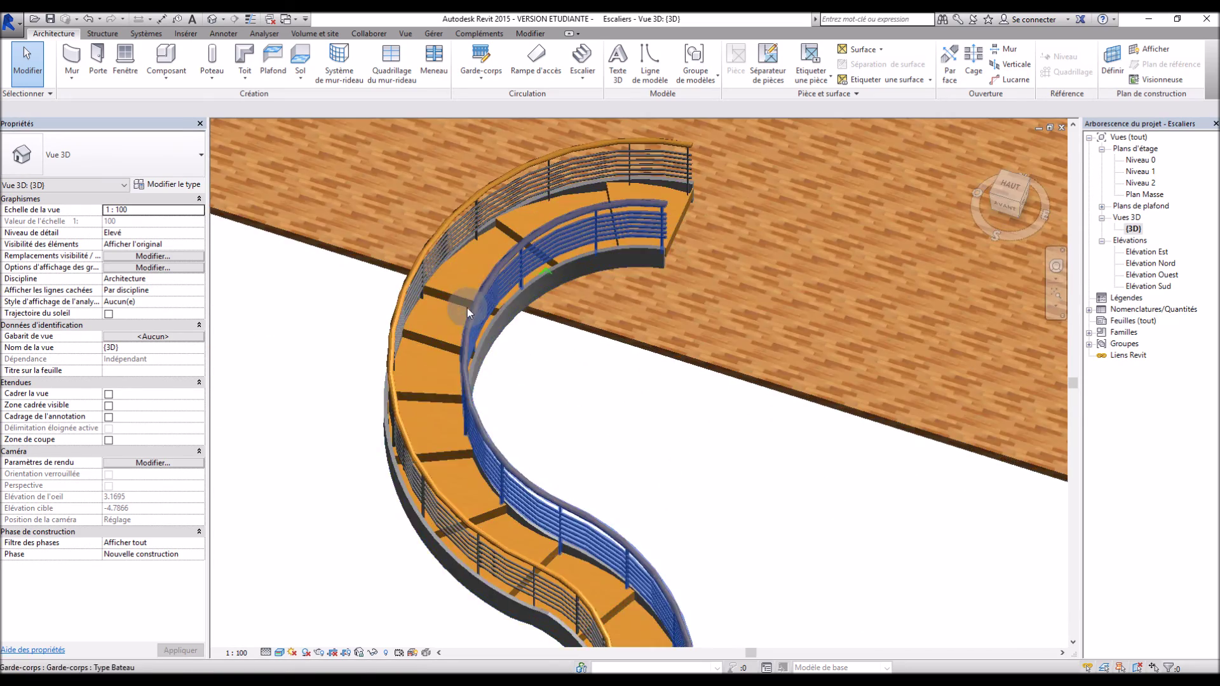
scroll(619, 414, "down", 5)
middle_click_drag(619, 414, 798, 409, "shift")
scroll(570, 325, "down", 3)
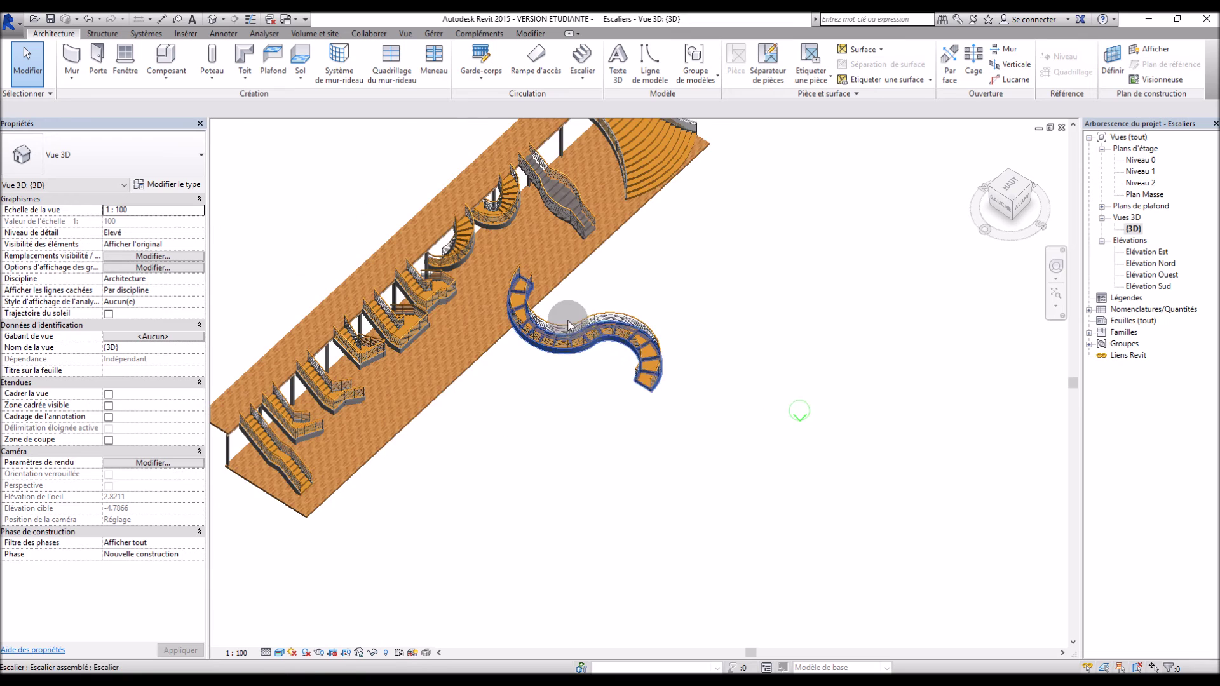
scroll(570, 325, "up", 3)
scroll(738, 289, "up", 2)
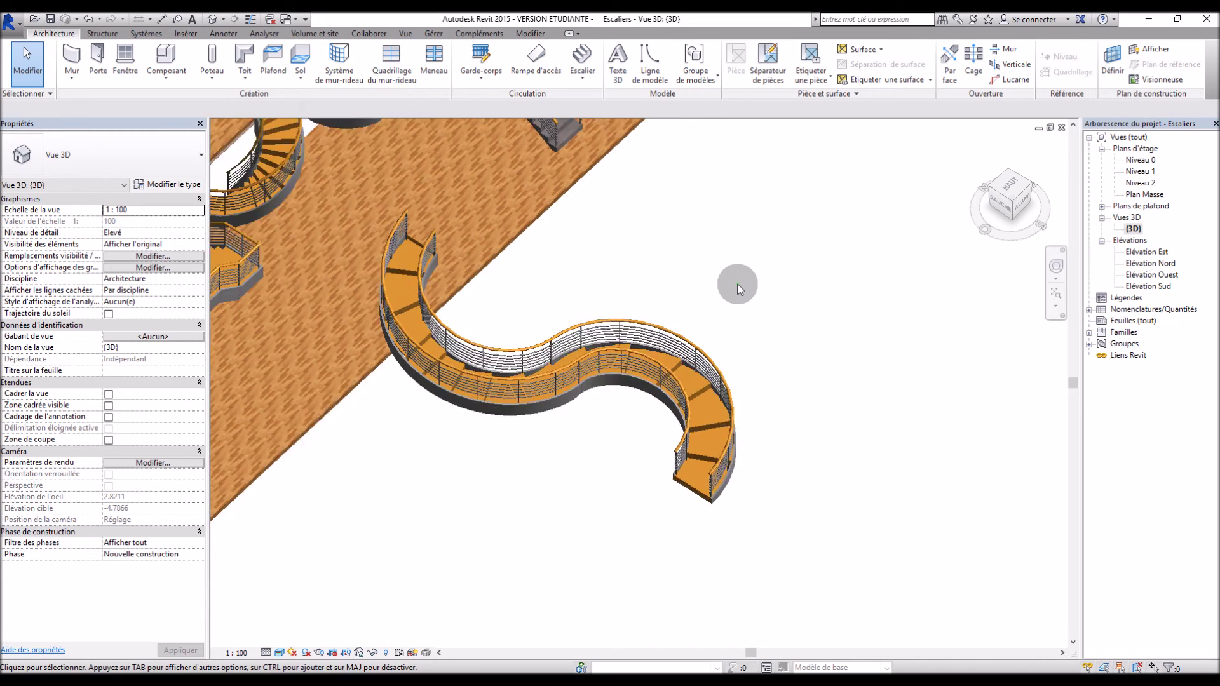
scroll(738, 290, "up", 2)
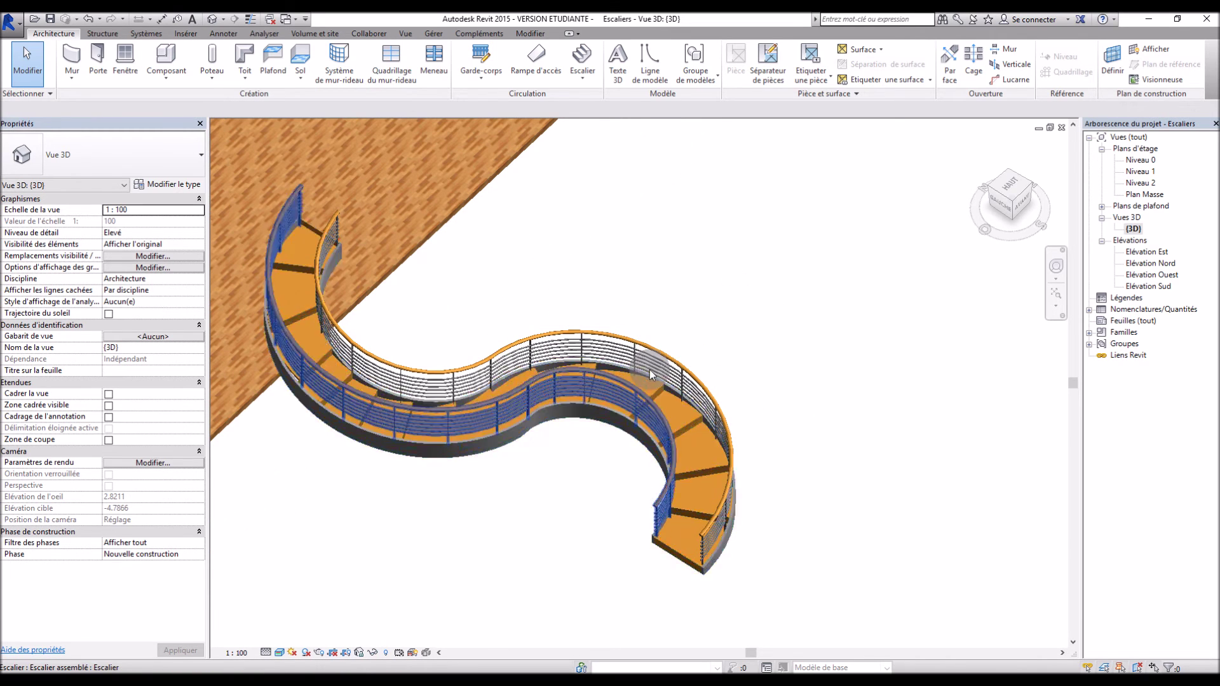
scroll(803, 390, "down", 6)
middle_click_drag(635, 394, 690, 250, "shift")
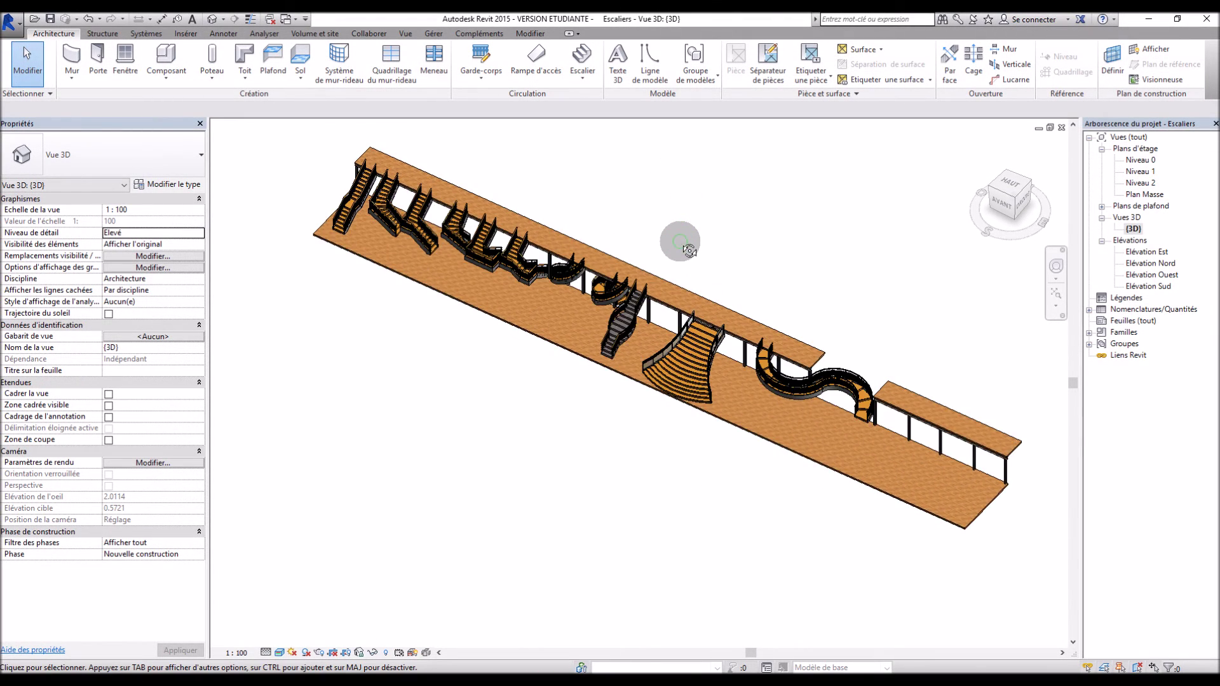
scroll(689, 235, "up", 4)
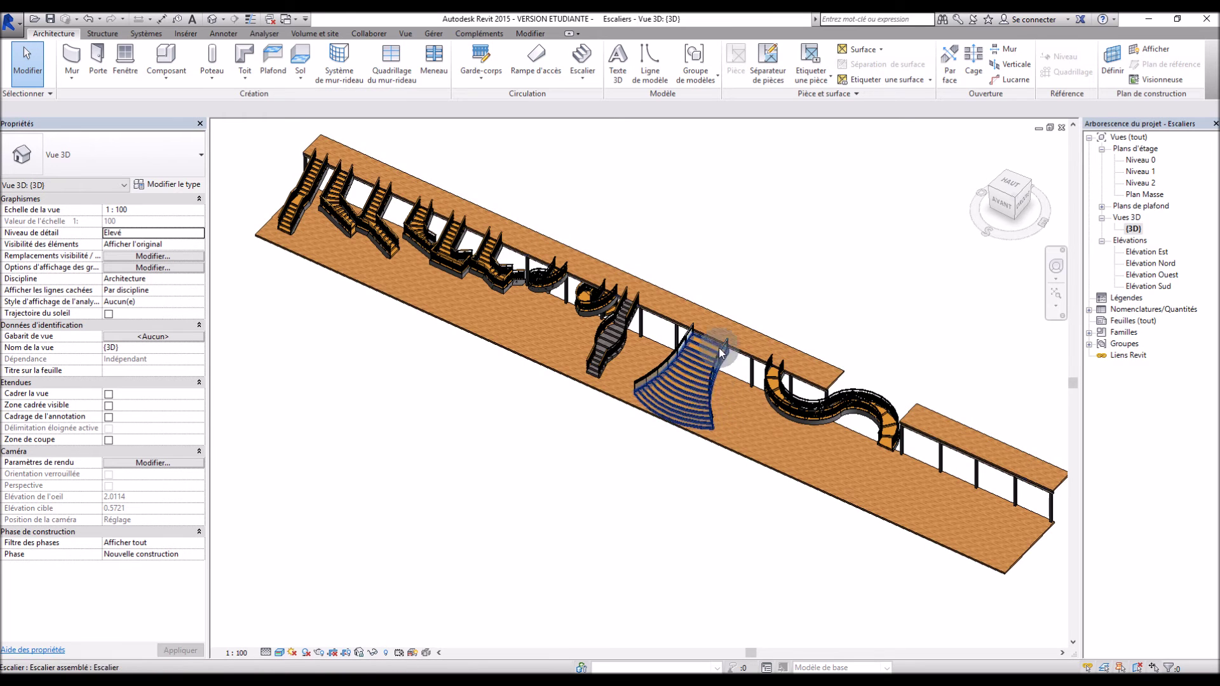
scroll(526, 481, "down", 2)
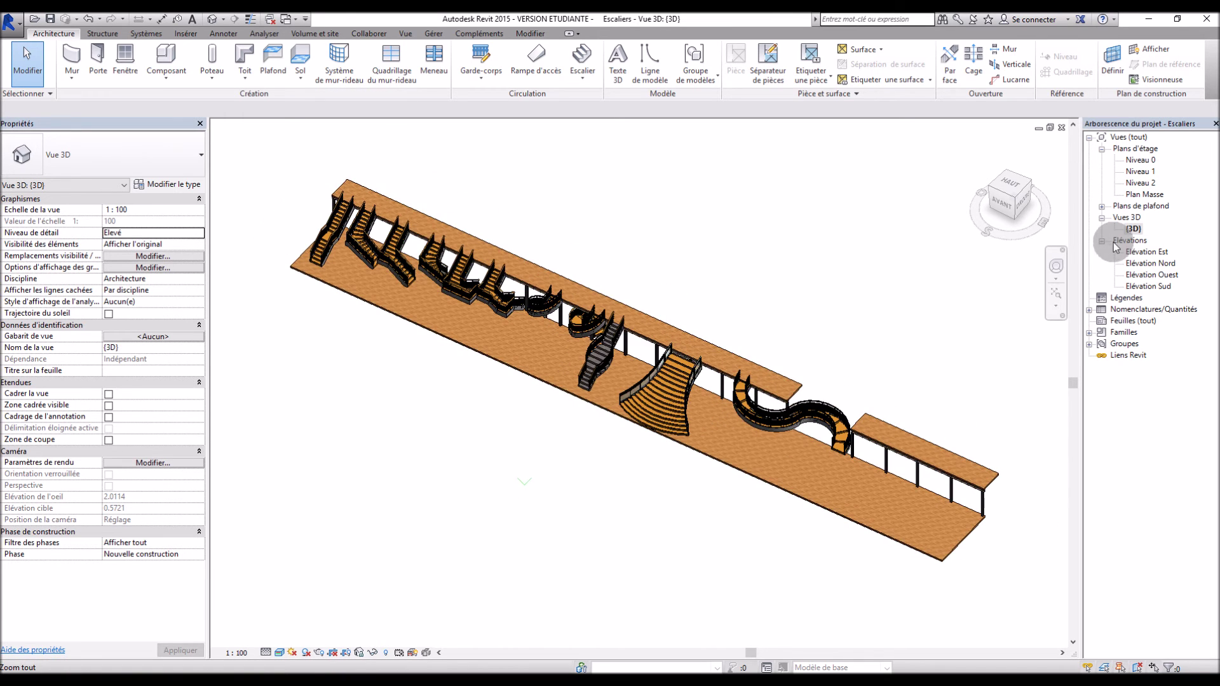
Create a straight 16-riser stair by component on Niveau 0, 1 m wide, in the empty slab area beside the S-shaped stair
double_click(1135, 160)
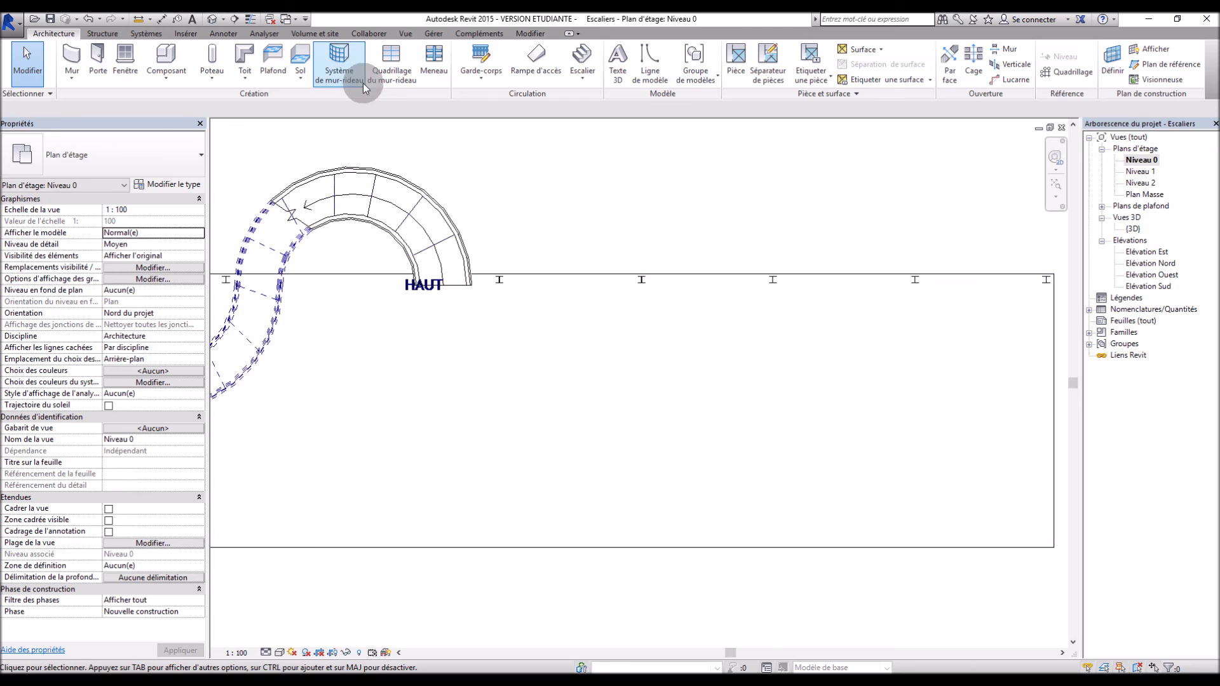
left_click(305, 58)
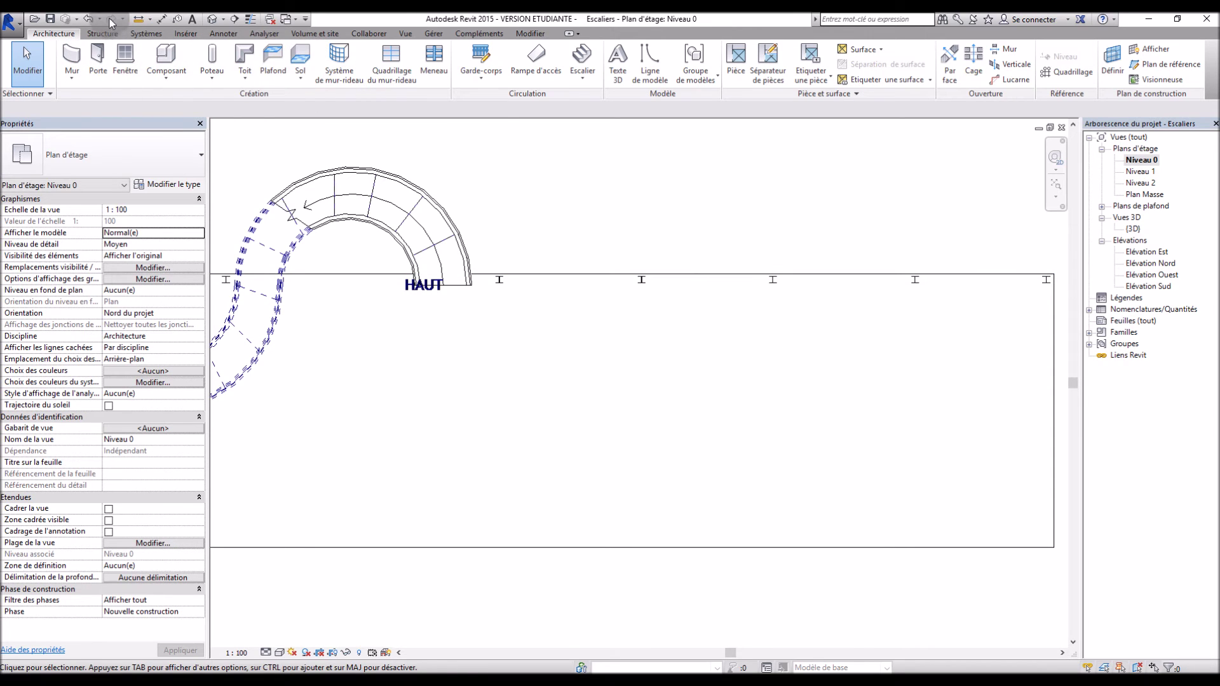
left_click(581, 75)
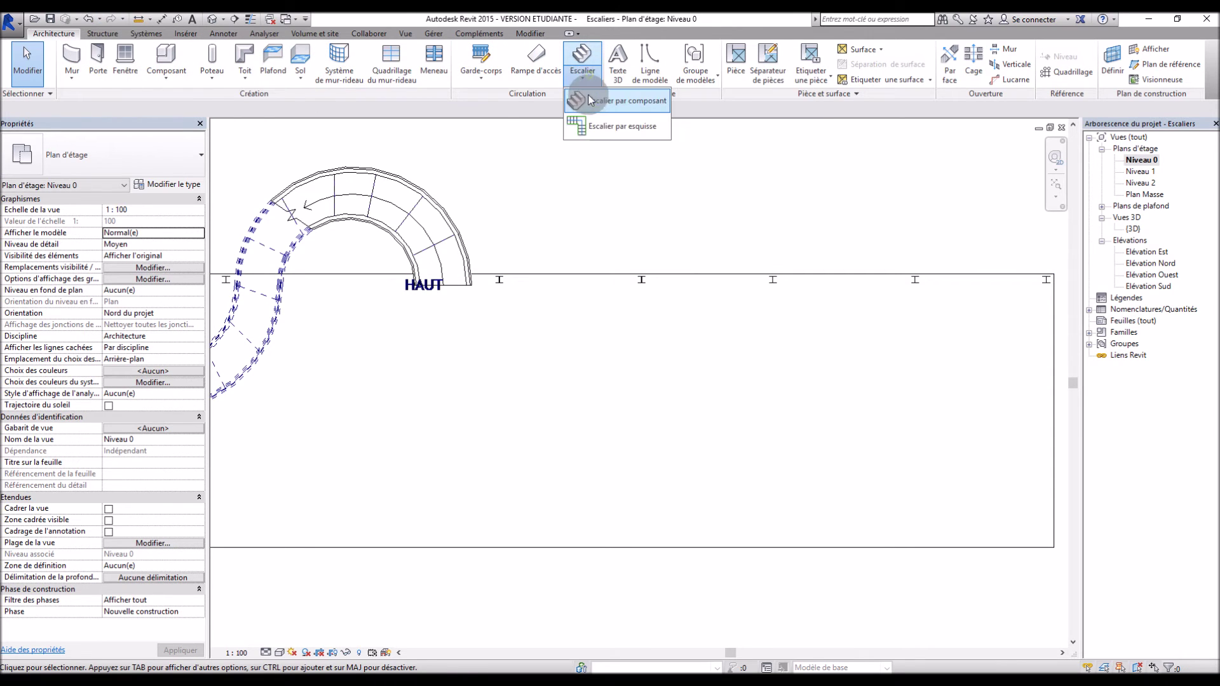
left_click(590, 100)
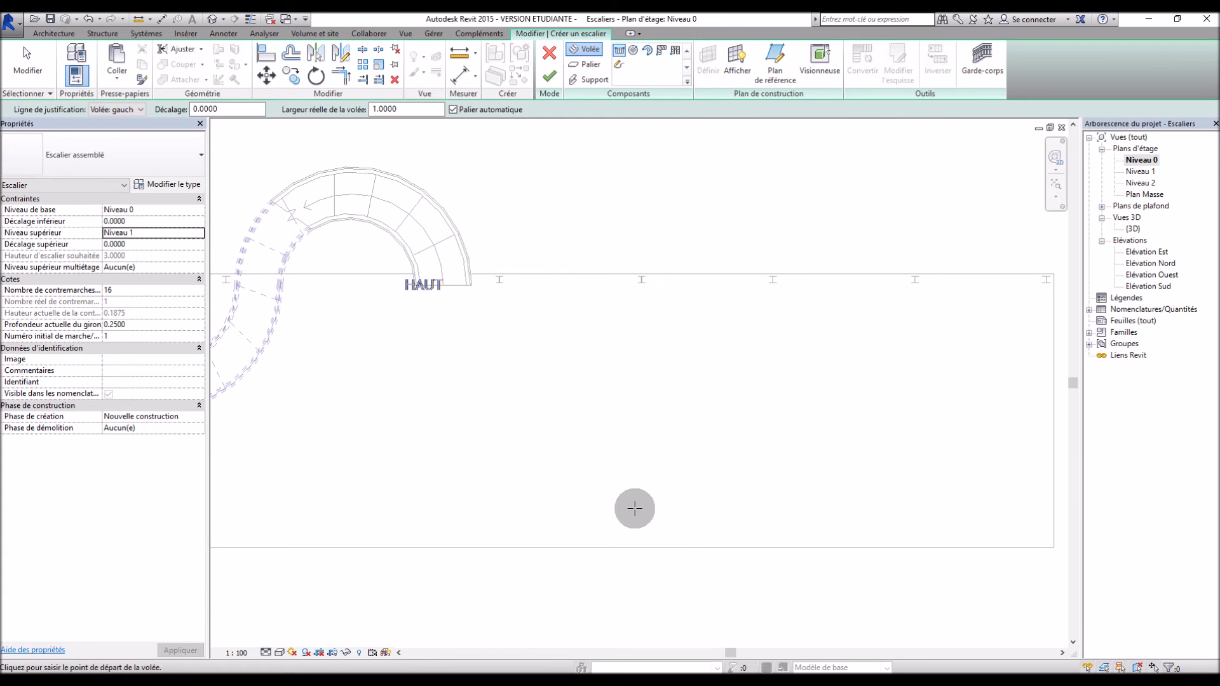
left_click(634, 509)
left_click(634, 300)
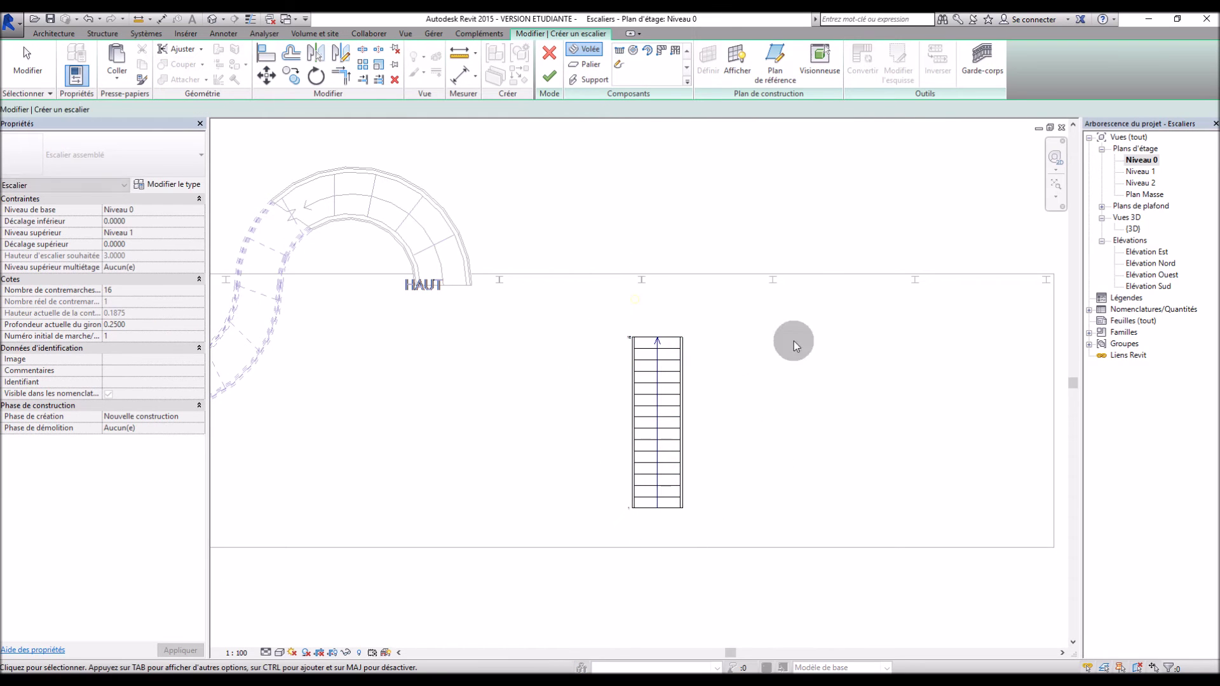
key("Escape")
left_click(548, 78)
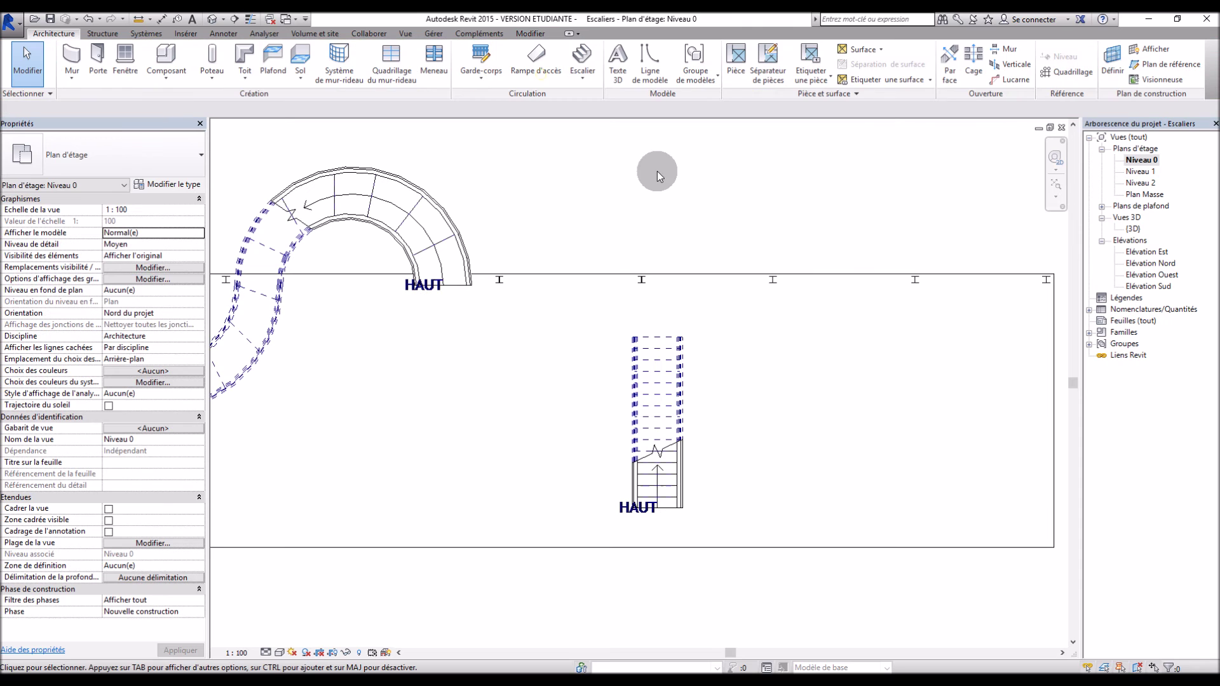
Examine the new straight stair in the 3D view
double_click(1131, 229)
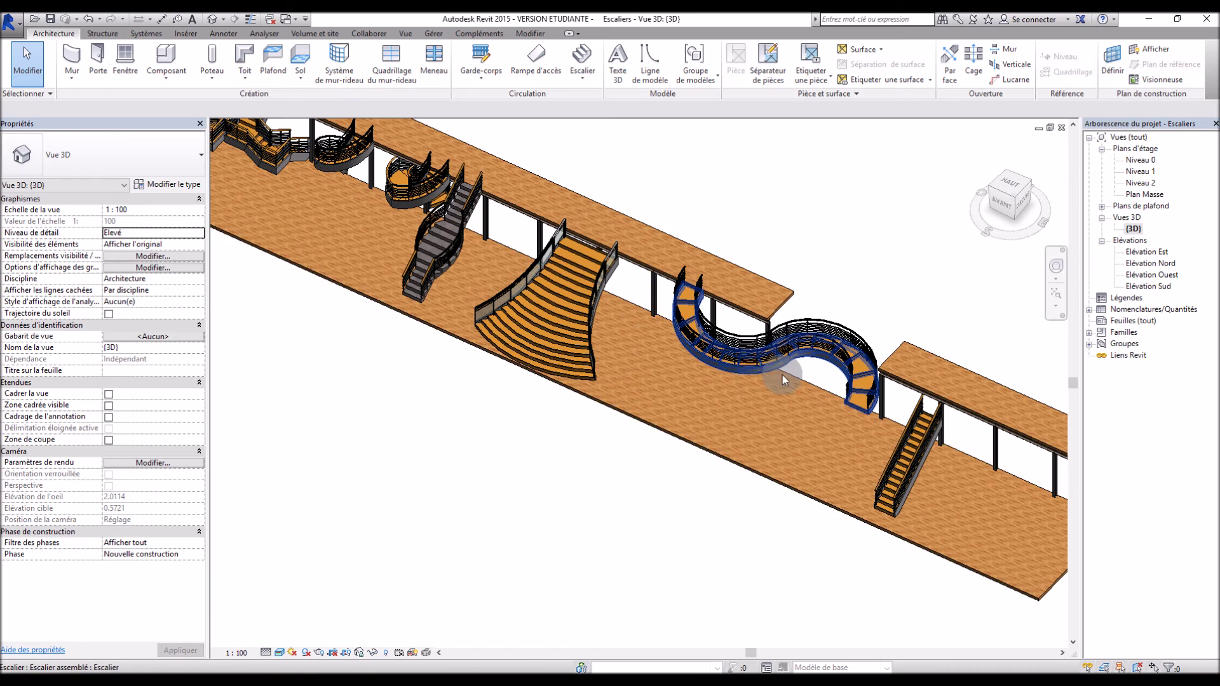
scroll(731, 426, "down", 3)
scroll(852, 477, "up", 3)
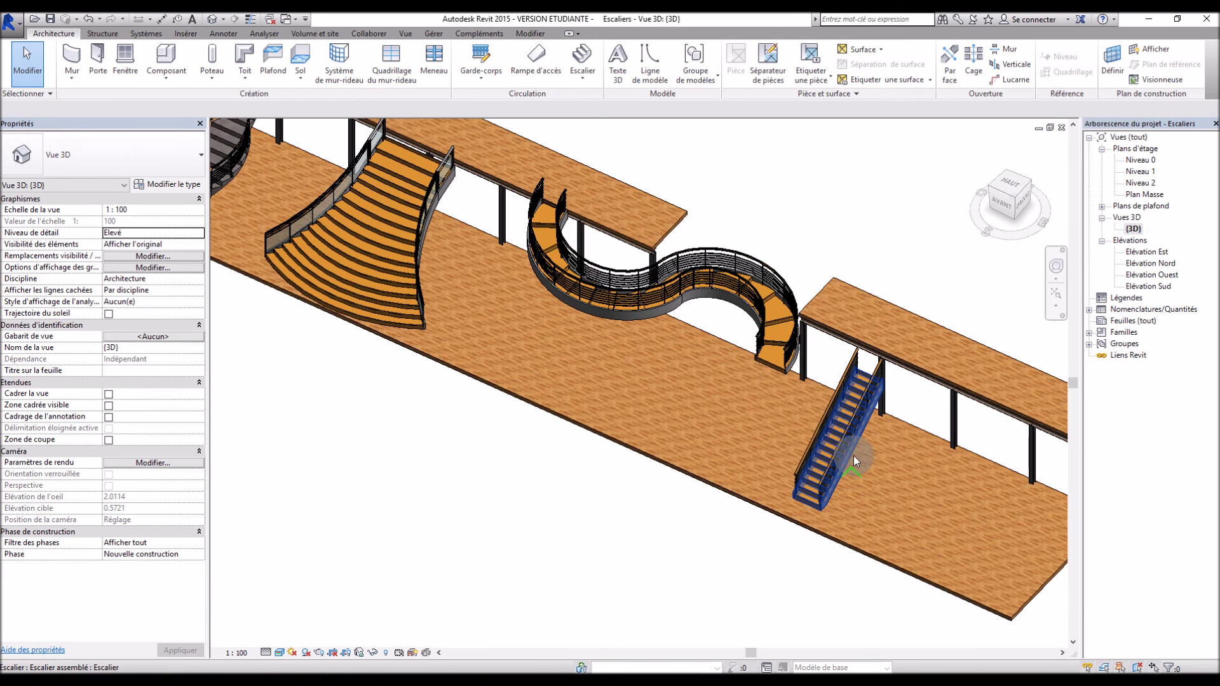
Set both the right and left supports of the straight stair's type to Aucun
left_click(852, 455)
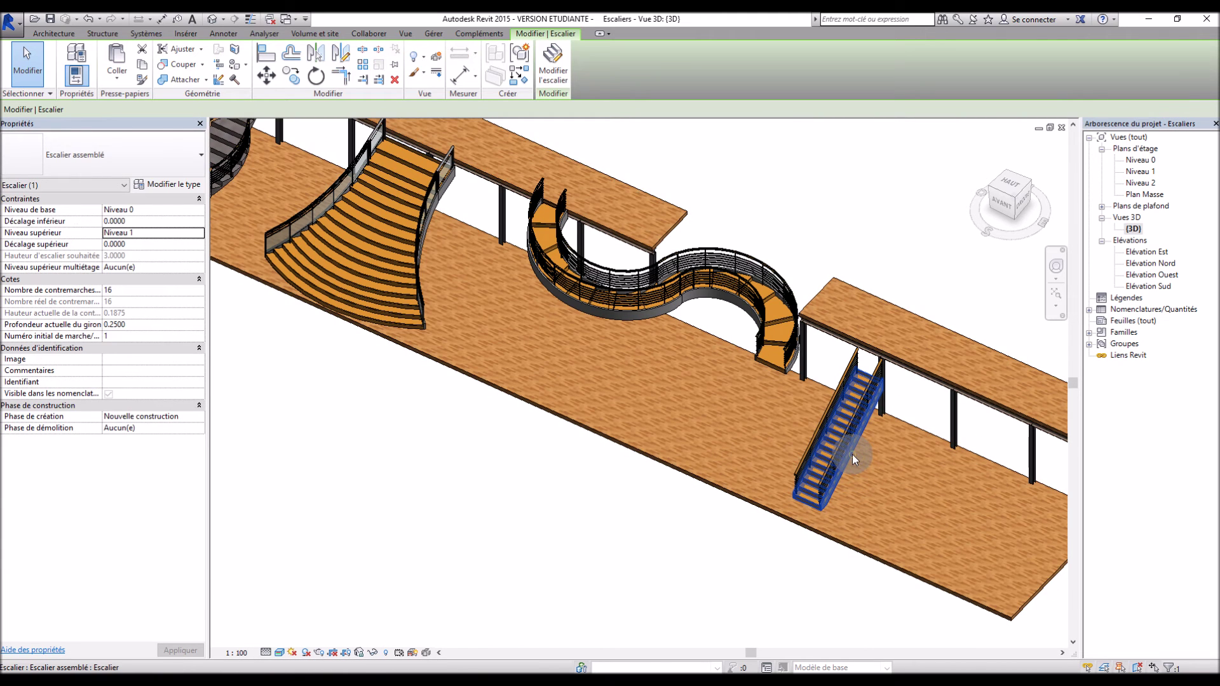
left_click(169, 184)
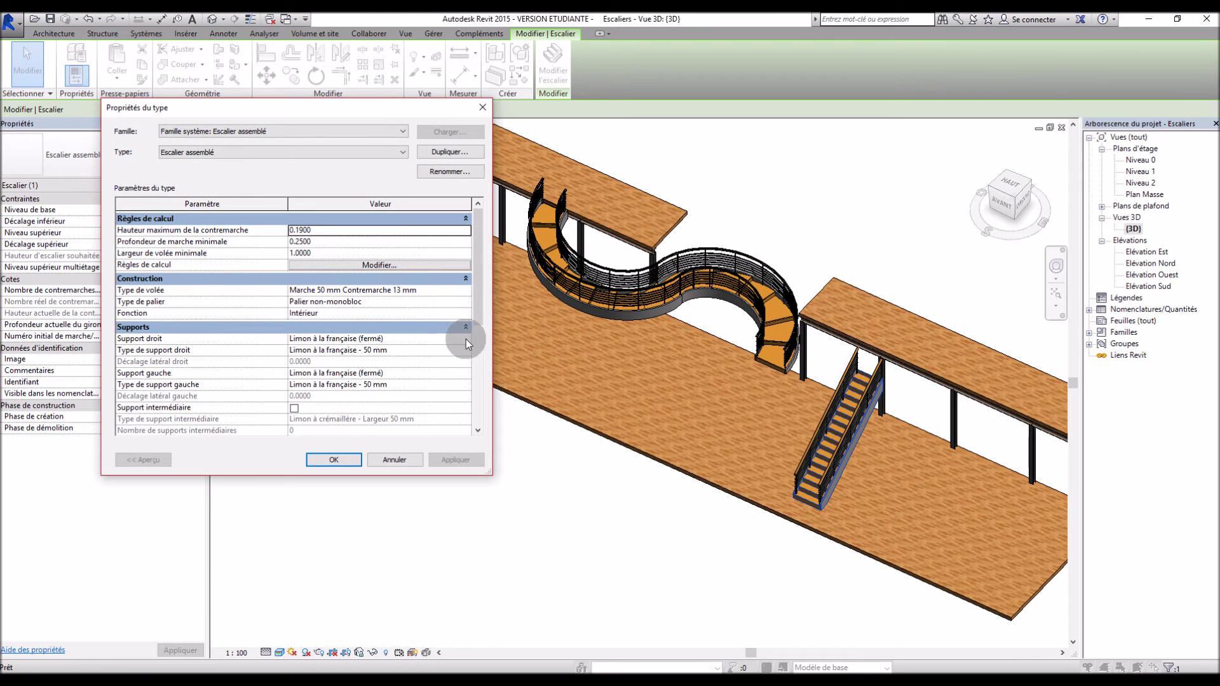
left_click(466, 340)
left_click(321, 350)
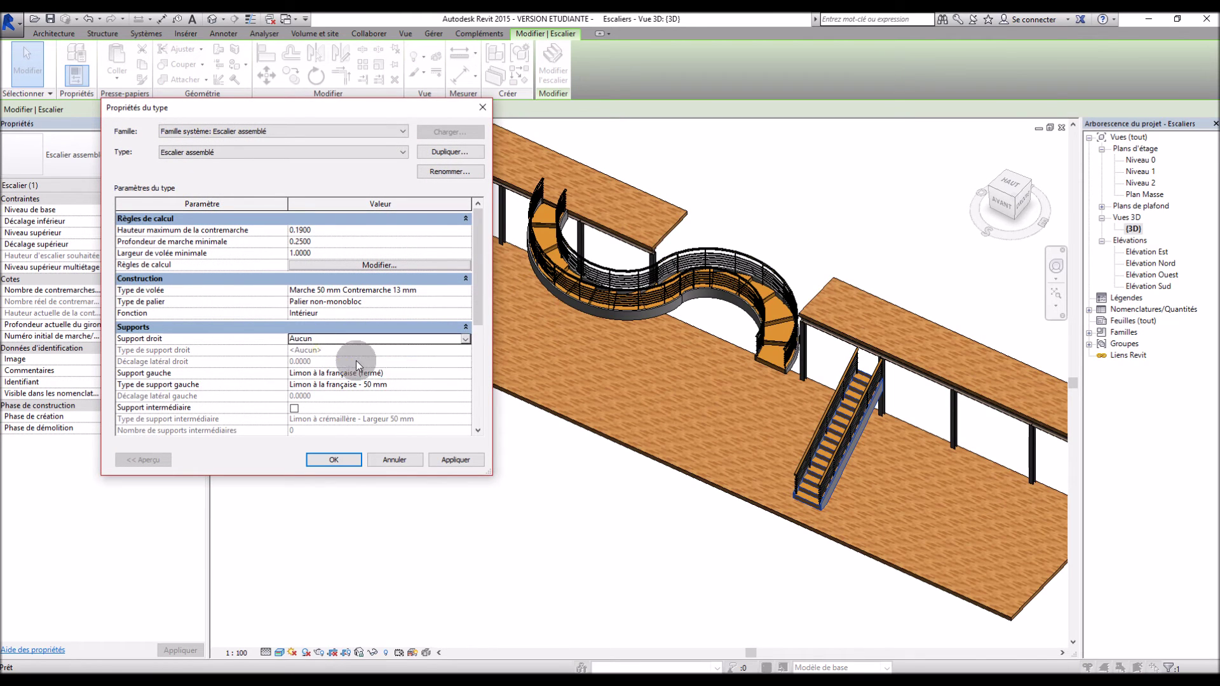
left_click(465, 374)
left_click(321, 385)
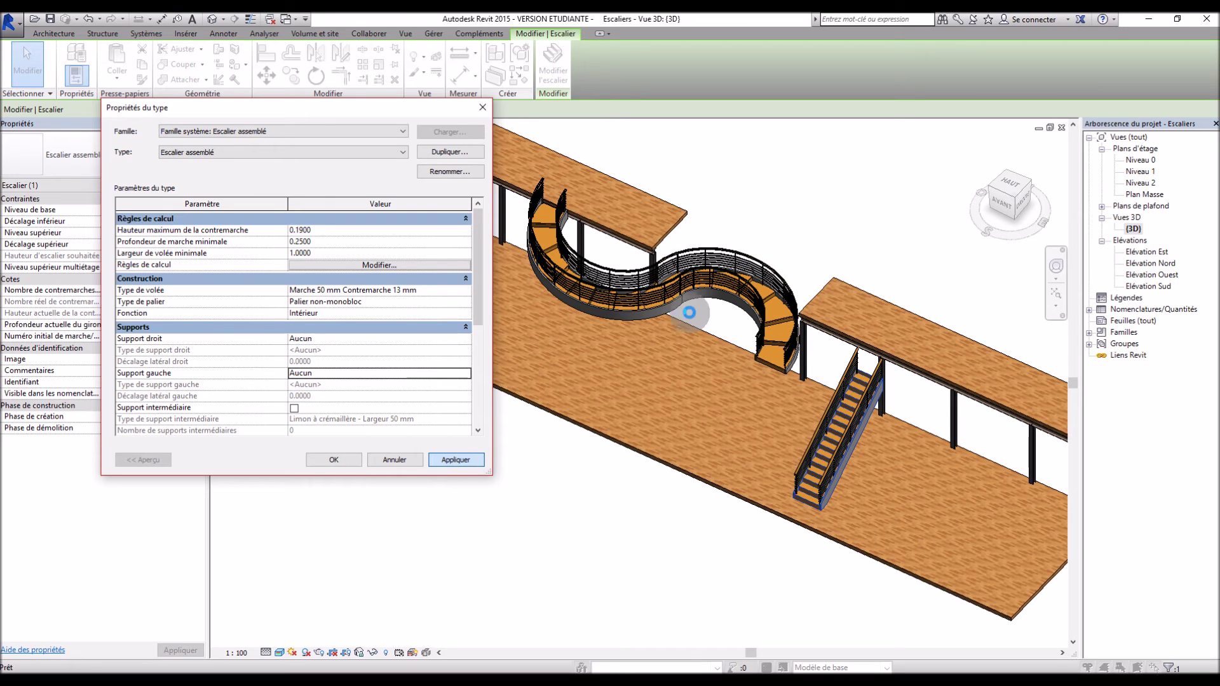
left_click(348, 469)
left_click(432, 494)
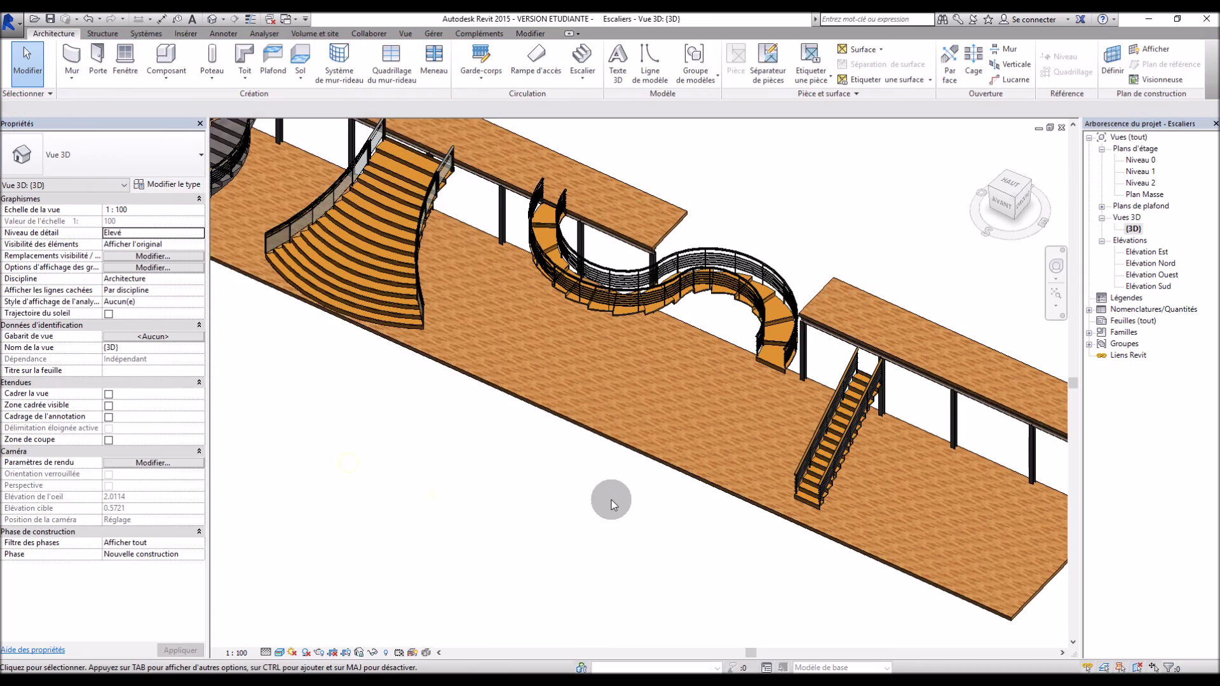
Enable the intermediate support in the straight stair's type properties
scroll(580, 477, "down", 5)
scroll(579, 477, "up", 8)
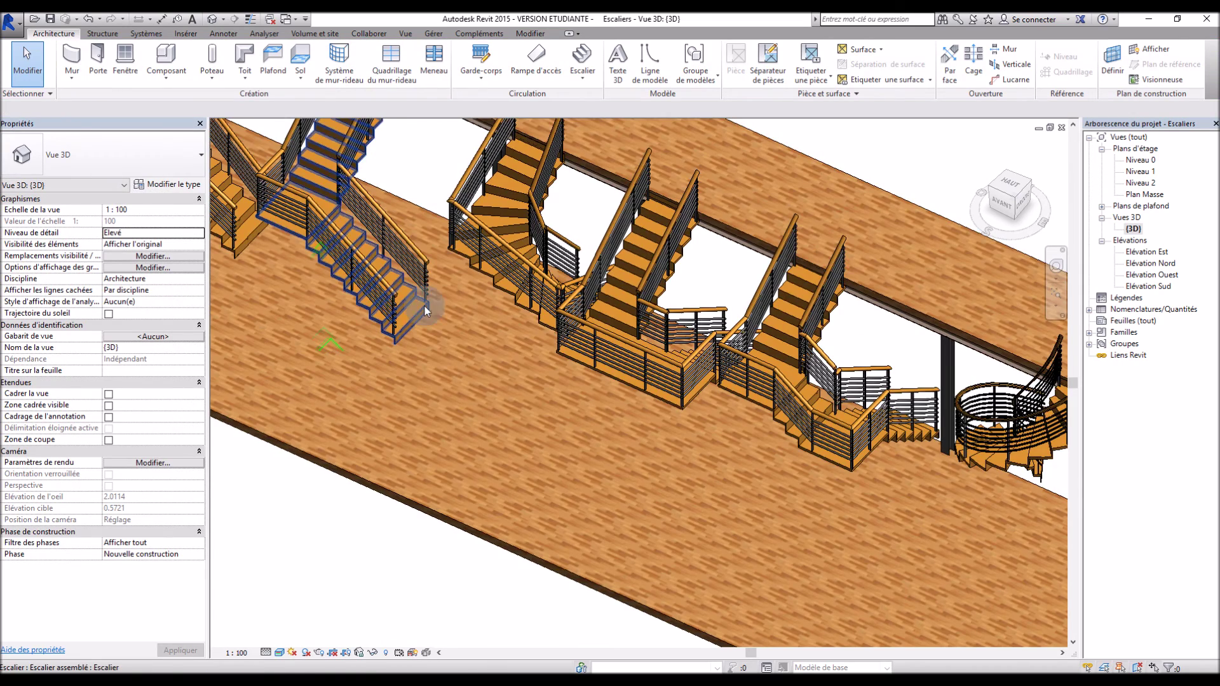
scroll(436, 428, "down", 6)
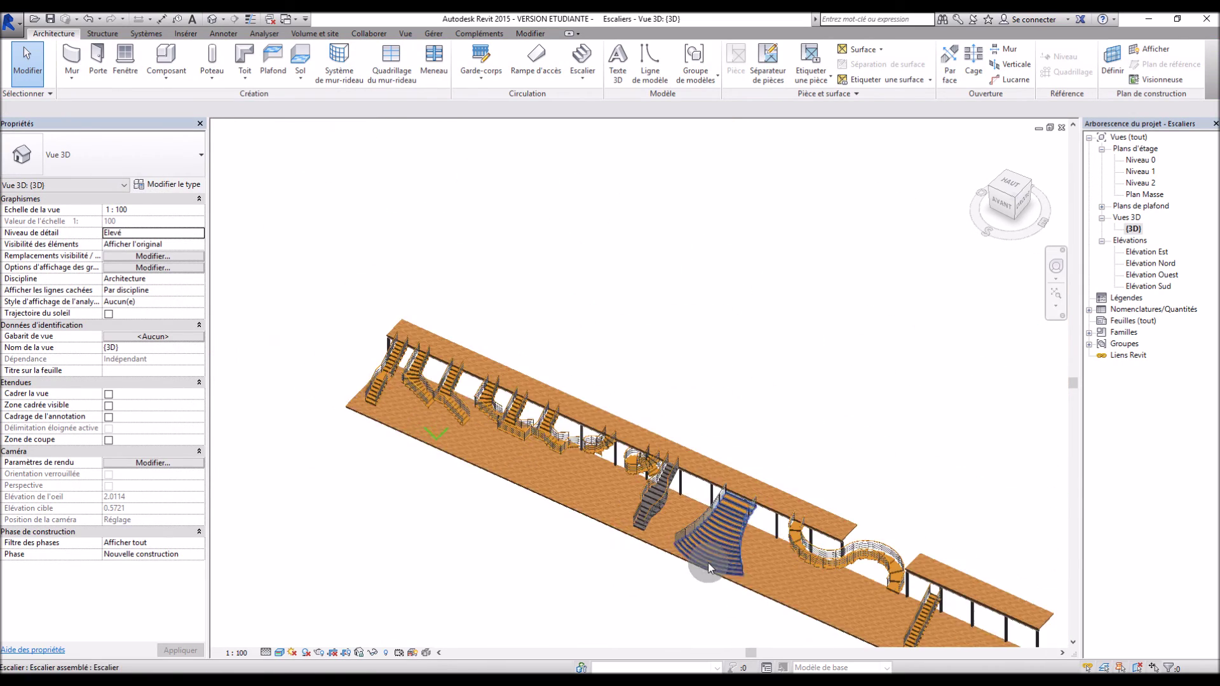
scroll(853, 598, "down", 1)
scroll(898, 518, "up", 6)
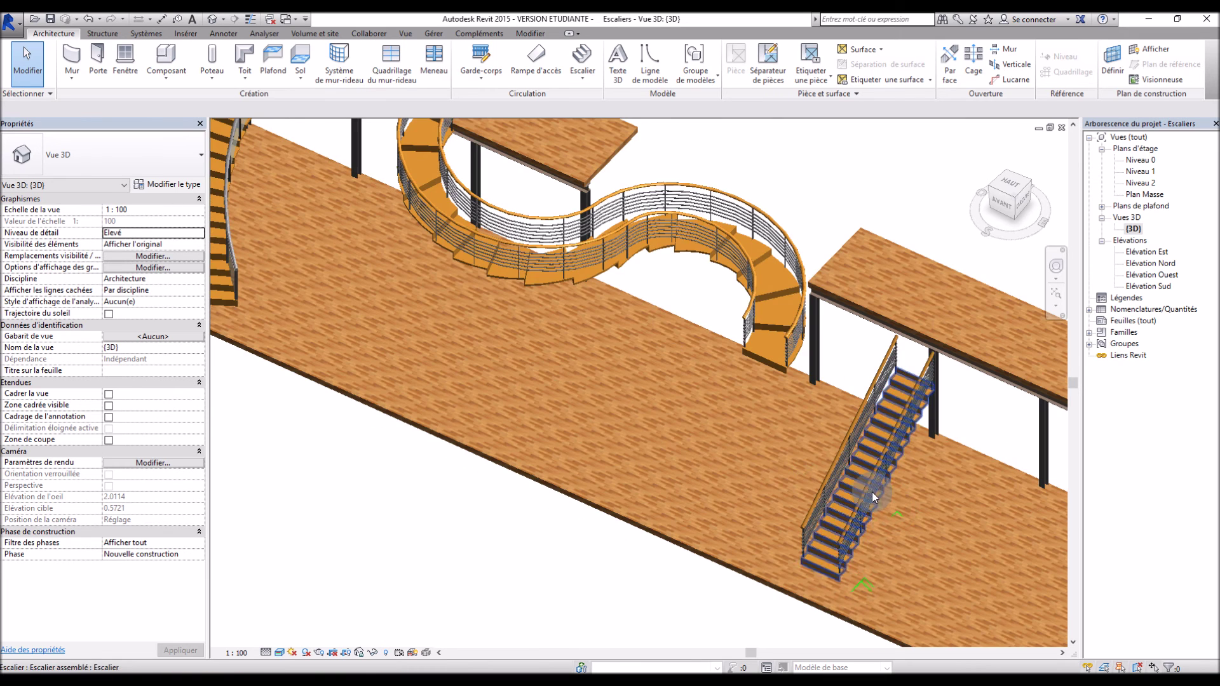
left_click(861, 487)
left_click(168, 185)
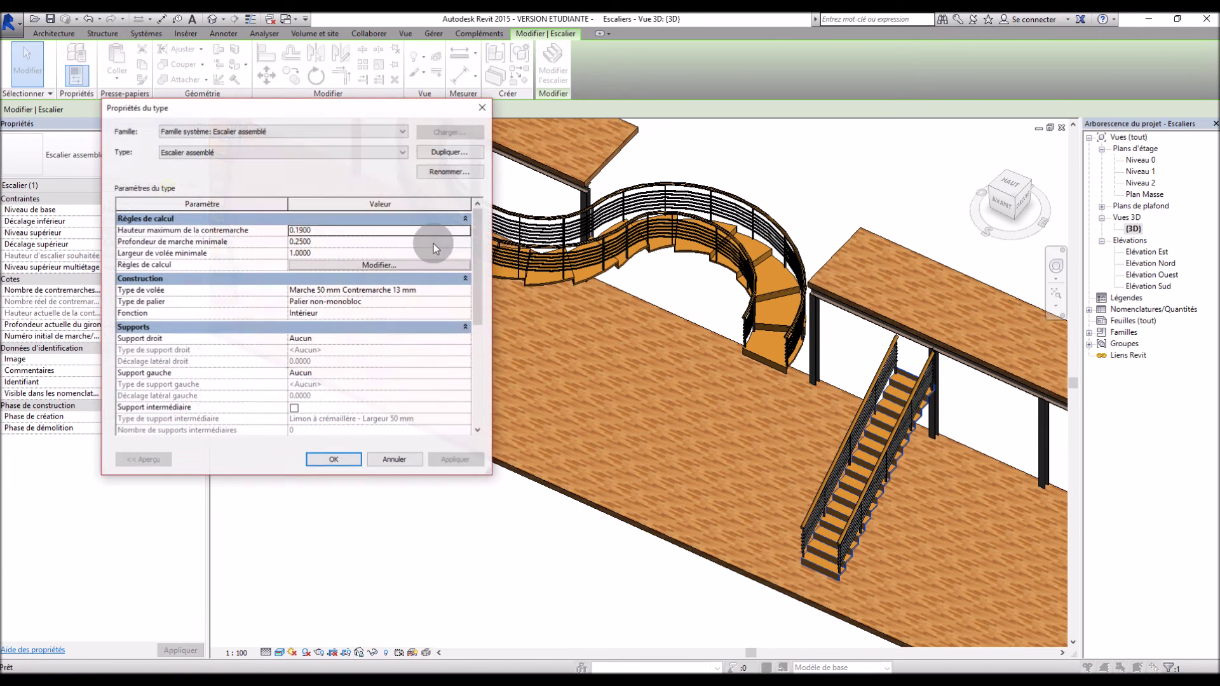
scroll(481, 285, "down", 1)
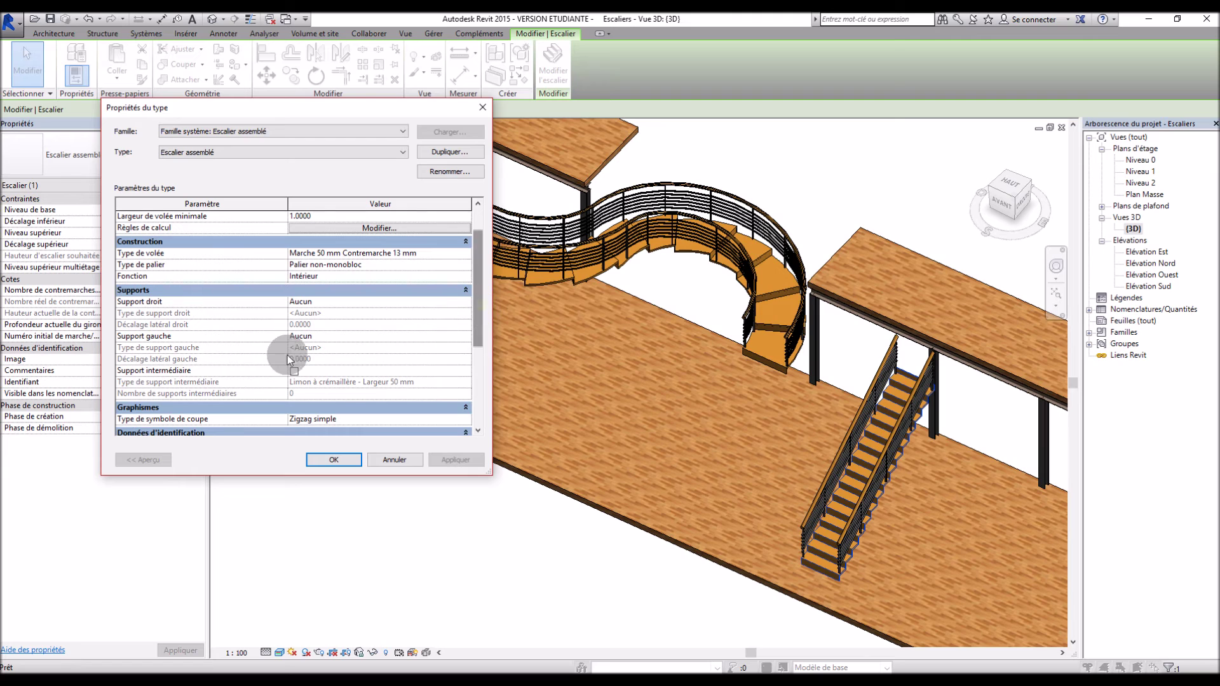
left_click(295, 371)
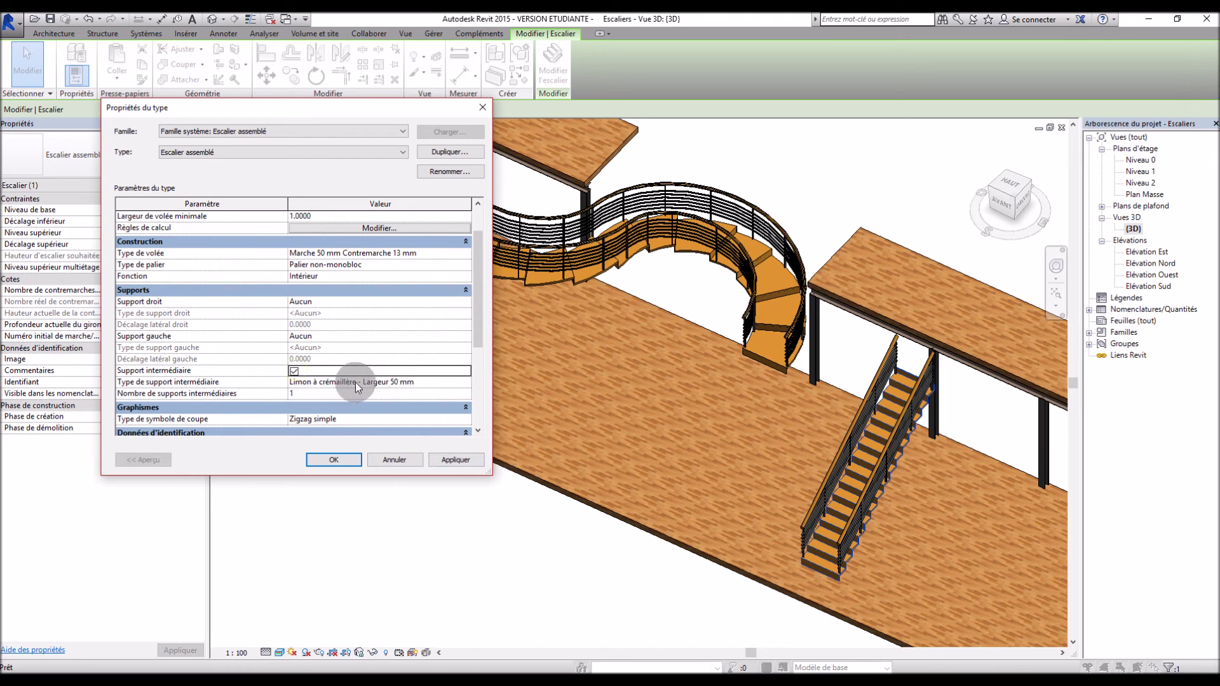
Assign the Acier inoxydable material to the Limon à crémaillère - Largeur 50 mm intermediate support and apply the stair type changes
left_click(464, 383)
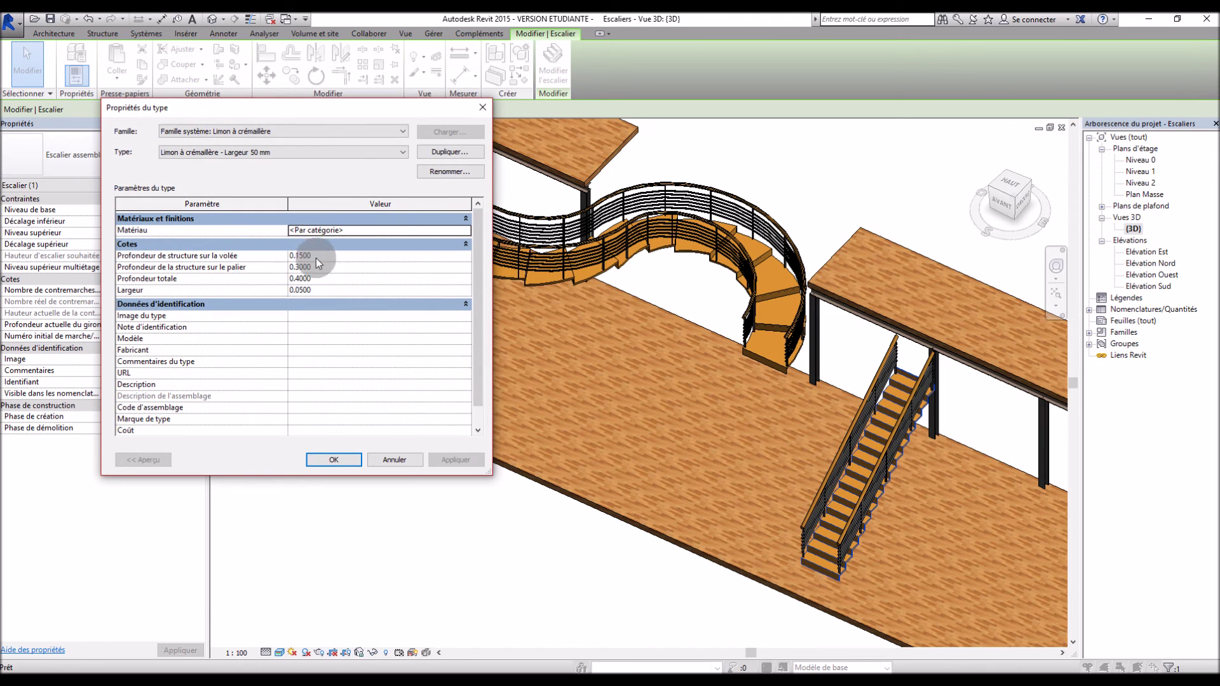
left_click(466, 230)
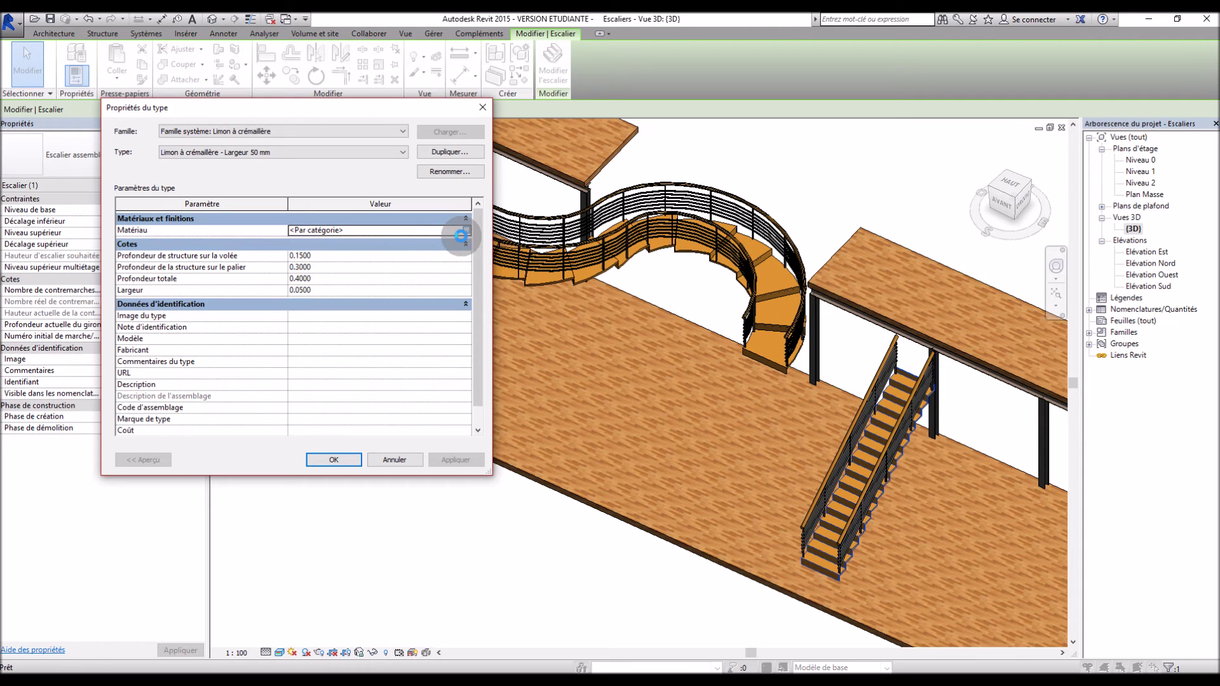
left_click(461, 235)
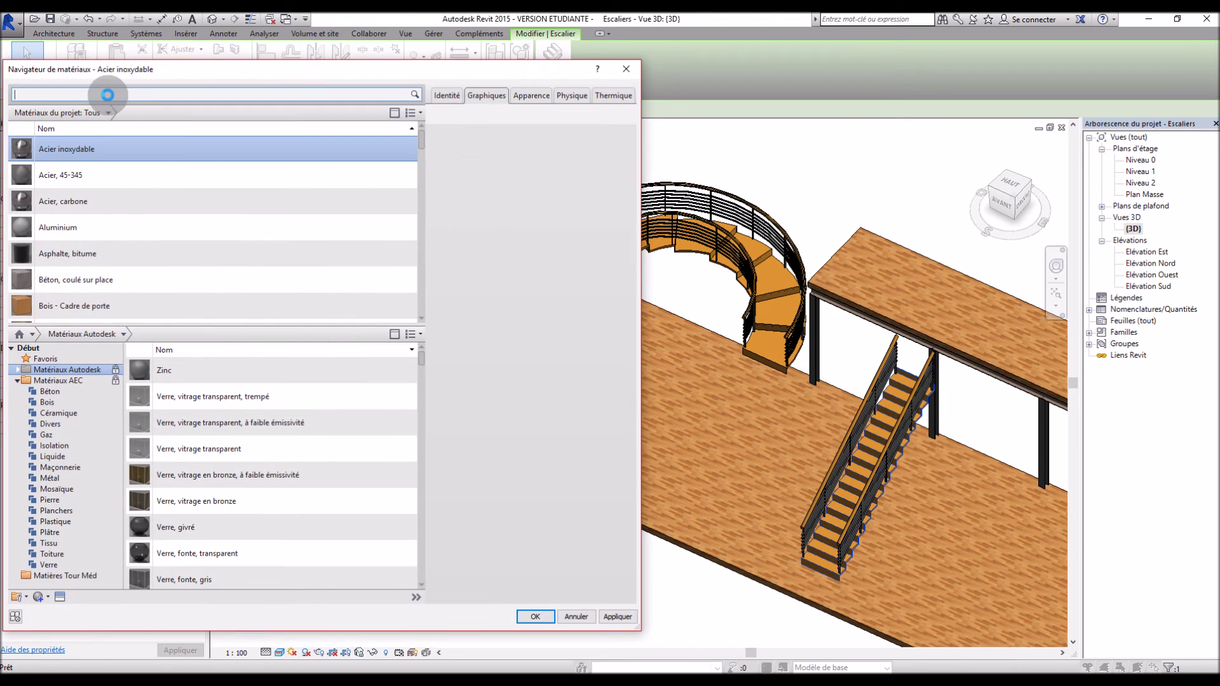
left_click(90, 176)
left_click(105, 155)
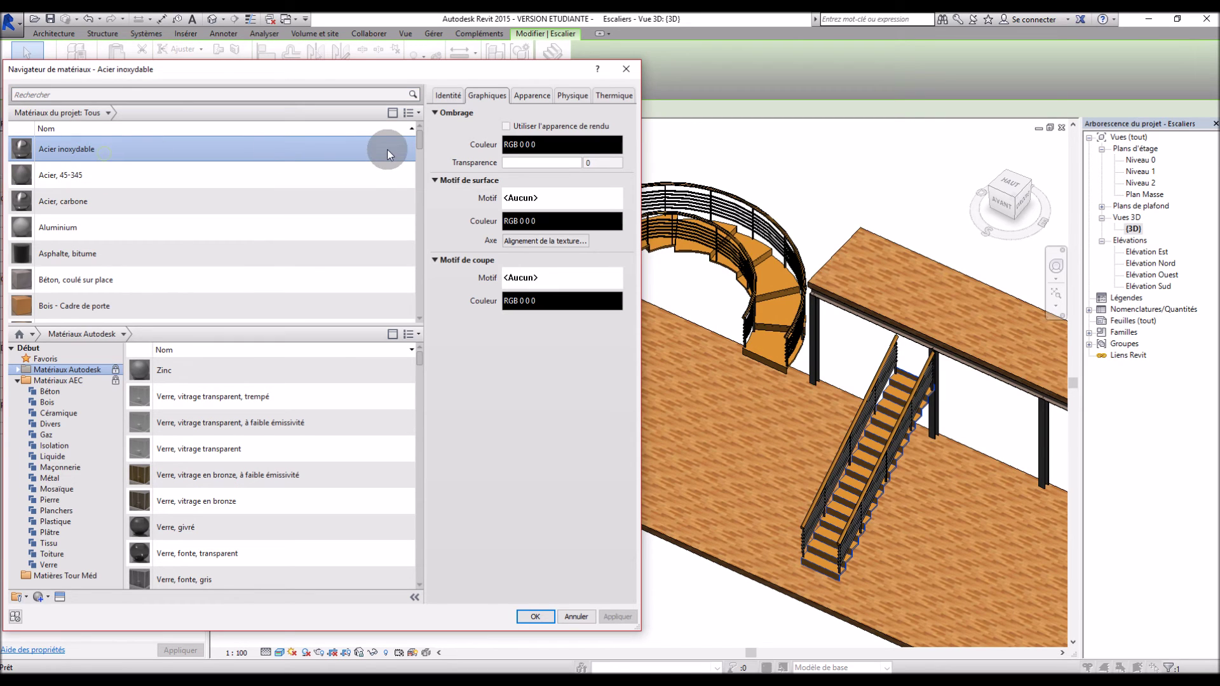
double_click(363, 149)
left_click(339, 460)
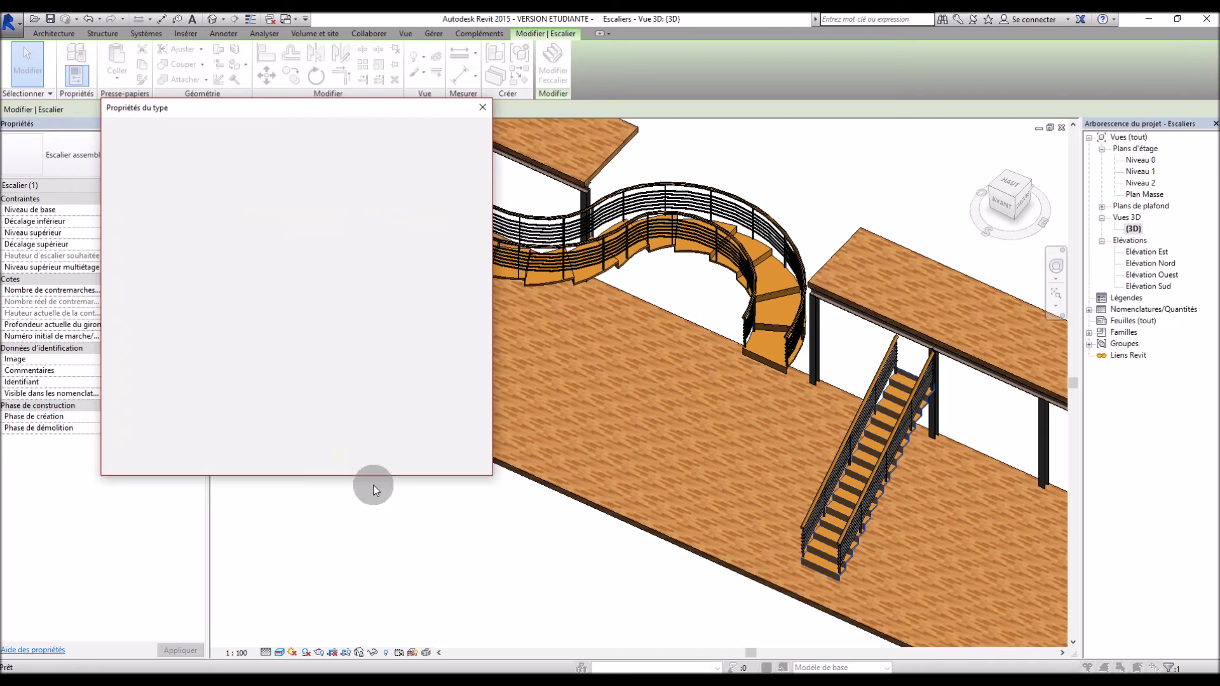
left_click(457, 460)
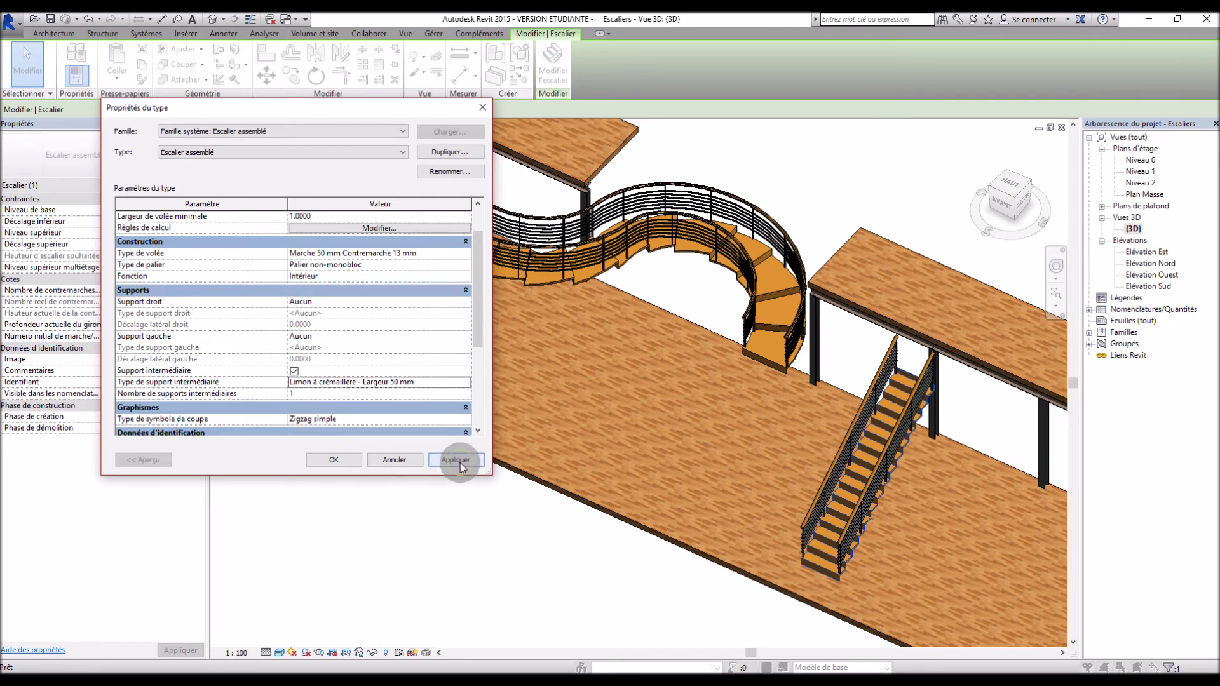
left_click(339, 460)
left_click(362, 490)
Examine the central support beneath the straight stair and the whole row of stairs from several sides in 3D
middle_click_drag(585, 545, 667, 477, "shift")
scroll(872, 378, "up", 6)
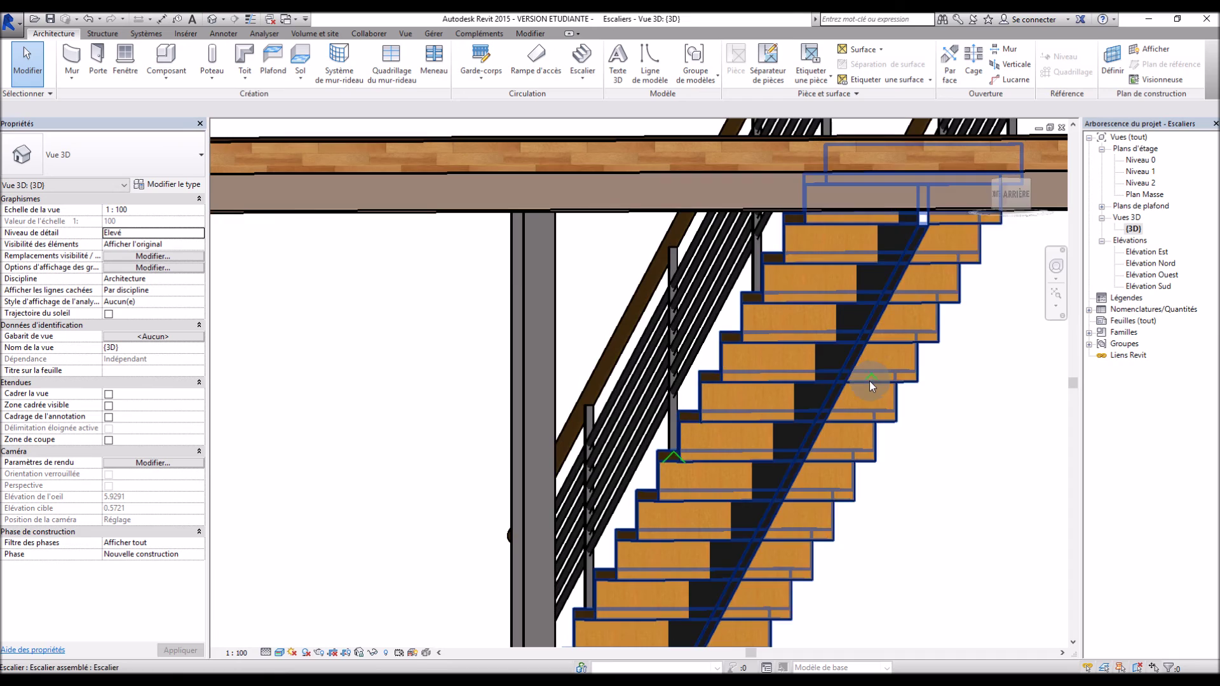
scroll(933, 525, "down", 5)
middle_click_drag(912, 517, 719, 437, "shift")
scroll(719, 437, "down", 6)
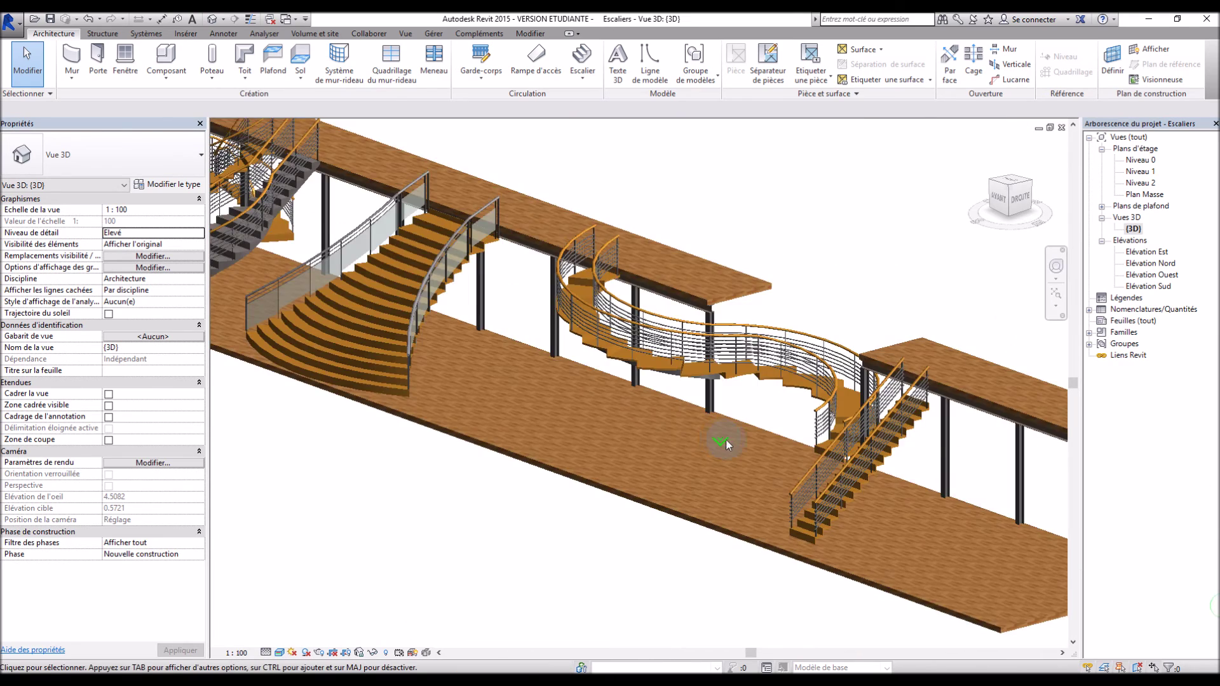
scroll(708, 442, "up", 3)
middle_click_drag(732, 448, 487, 358, "shift")
scroll(731, 474, "down", 3)
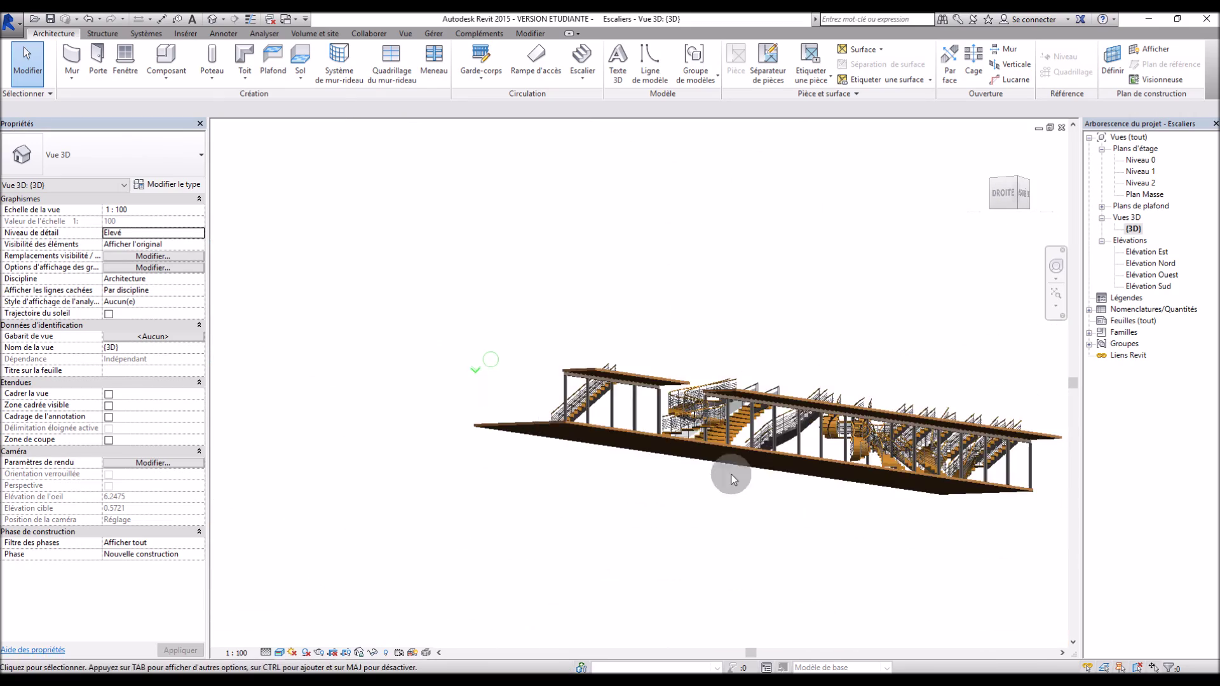
scroll(813, 434, "up", 4)
middle_click_drag(814, 434, 819, 374)
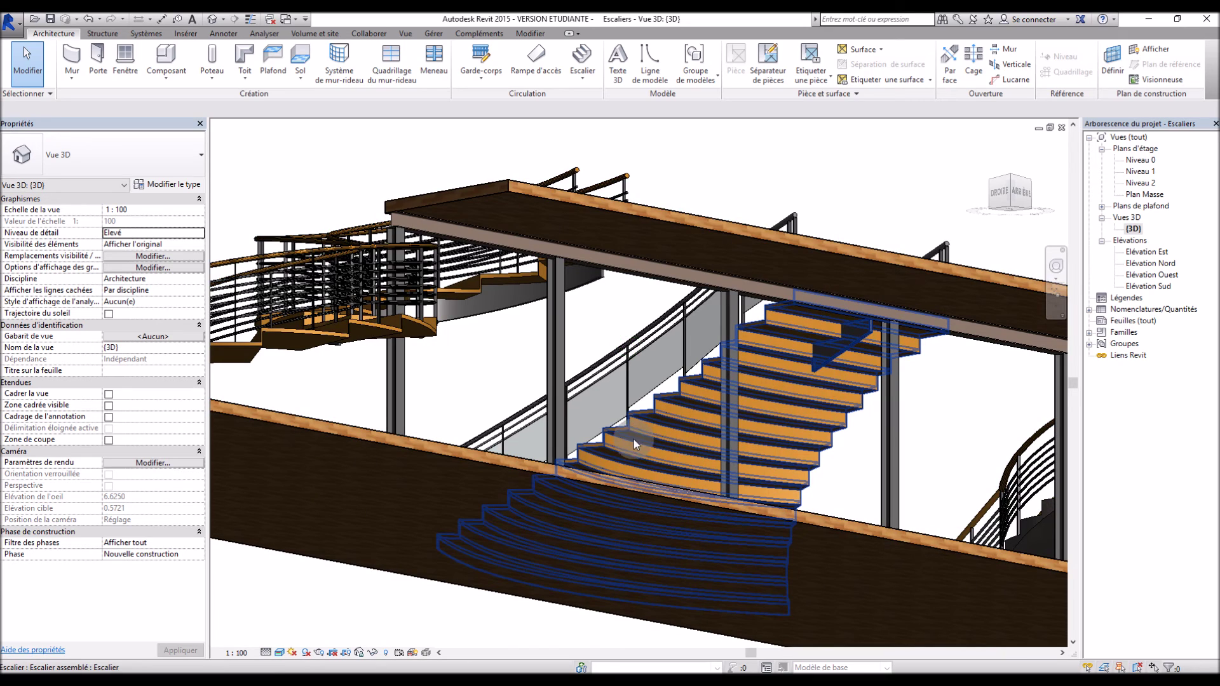
scroll(570, 408, "down", 6)
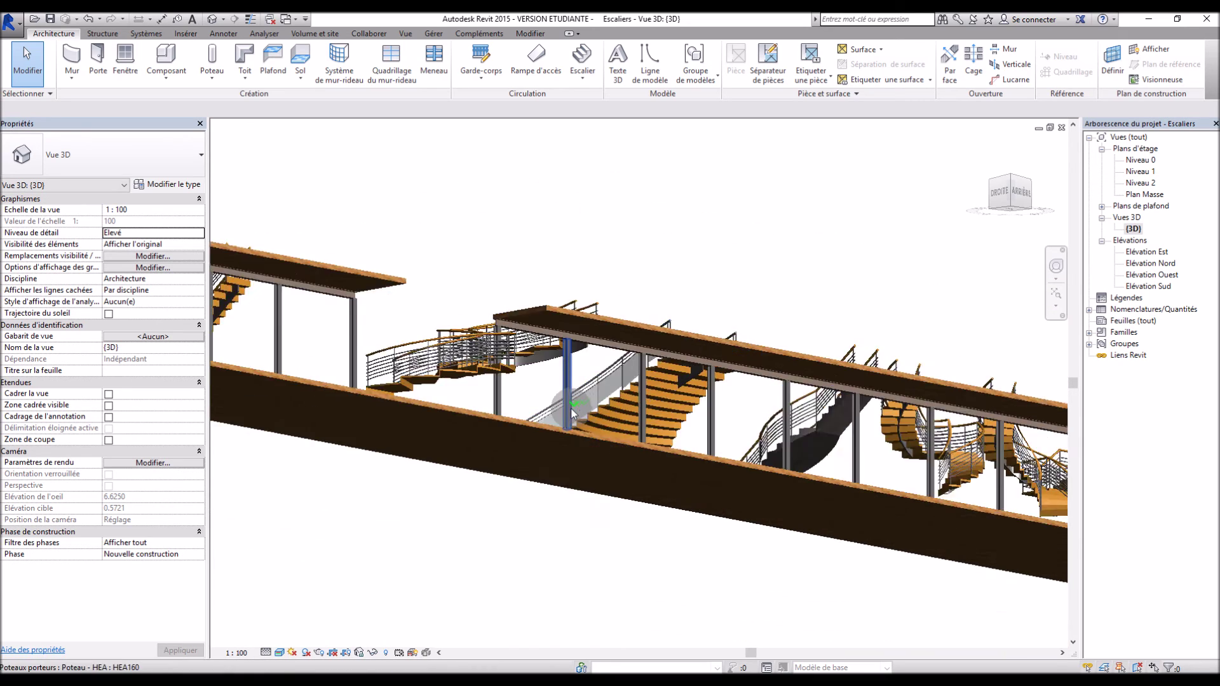
scroll(1018, 454, "up", 6)
middle_click_drag(1018, 454, 784, 435)
scroll(634, 422, "down", 3)
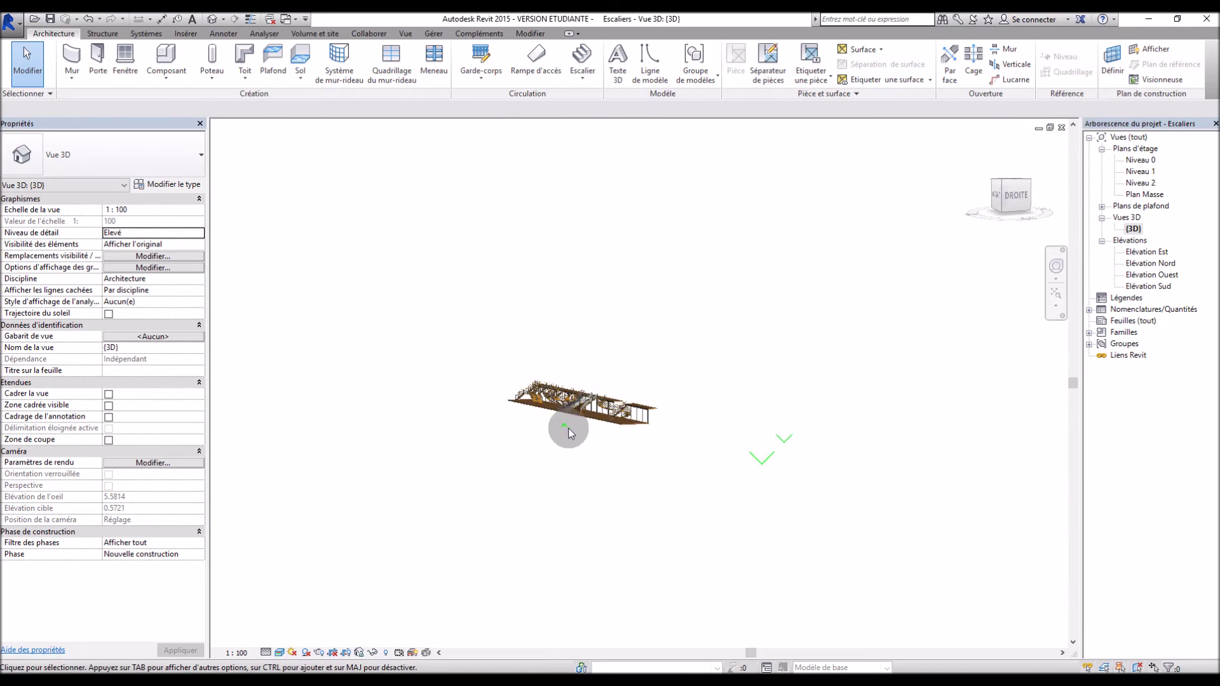
scroll(614, 445, "up", 5)
middle_click_drag(613, 445, 771, 479, "shift")
scroll(879, 455, "down", 4)
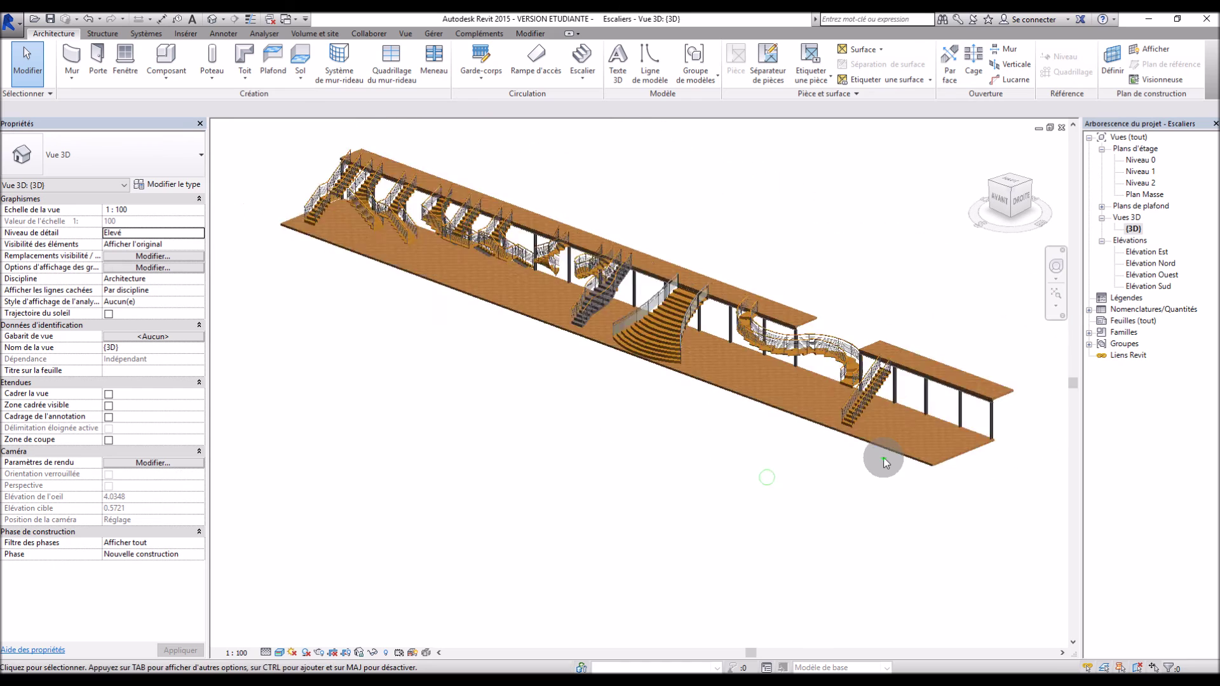
scroll(864, 437, "up", 5)
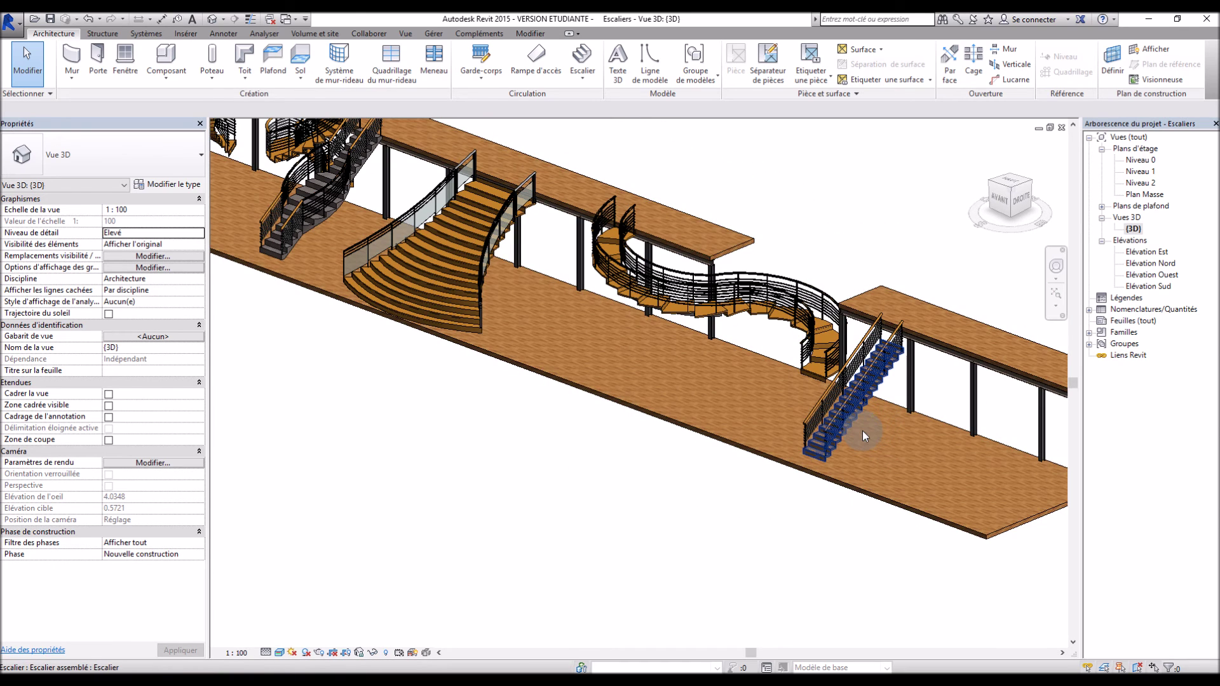
scroll(863, 431, "up", 2)
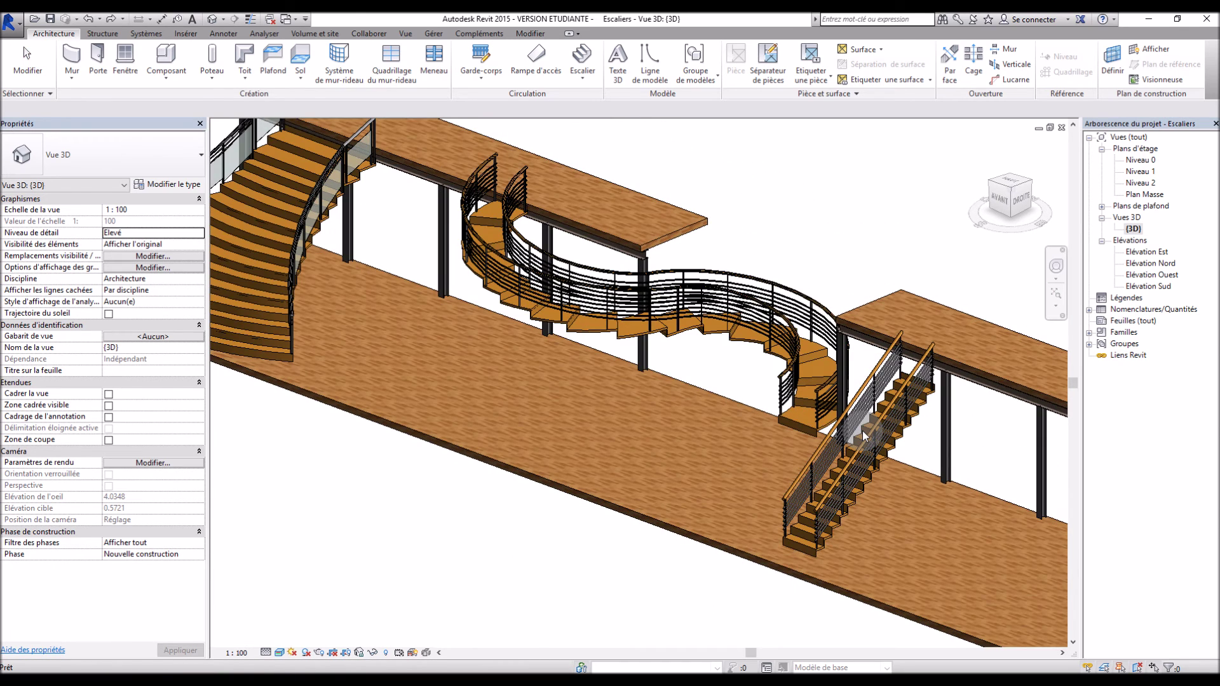
Undo the support changes made to the shared stair type
scroll(863, 430, "down", 3)
left_click(892, 314)
middle_click_drag(892, 314, 861, 423, "shift")
Duplicate the straight stair's type as Escalier assemblé 2
left_click(837, 421)
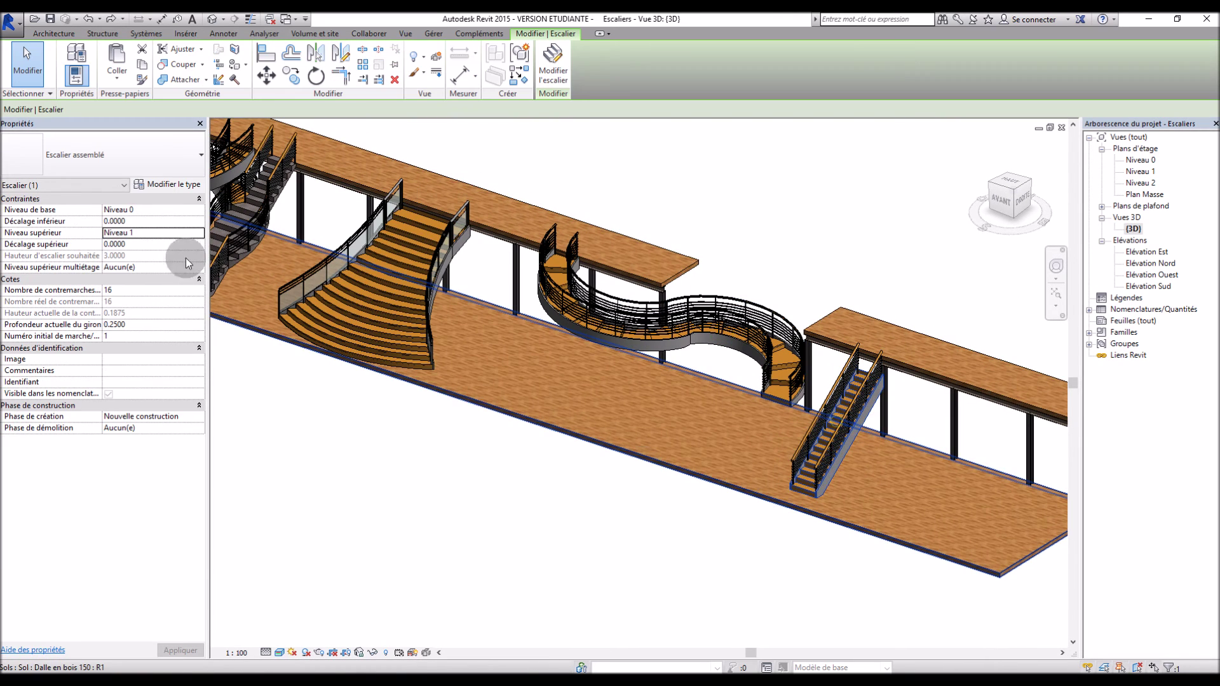
left_click(168, 184)
left_click(440, 153)
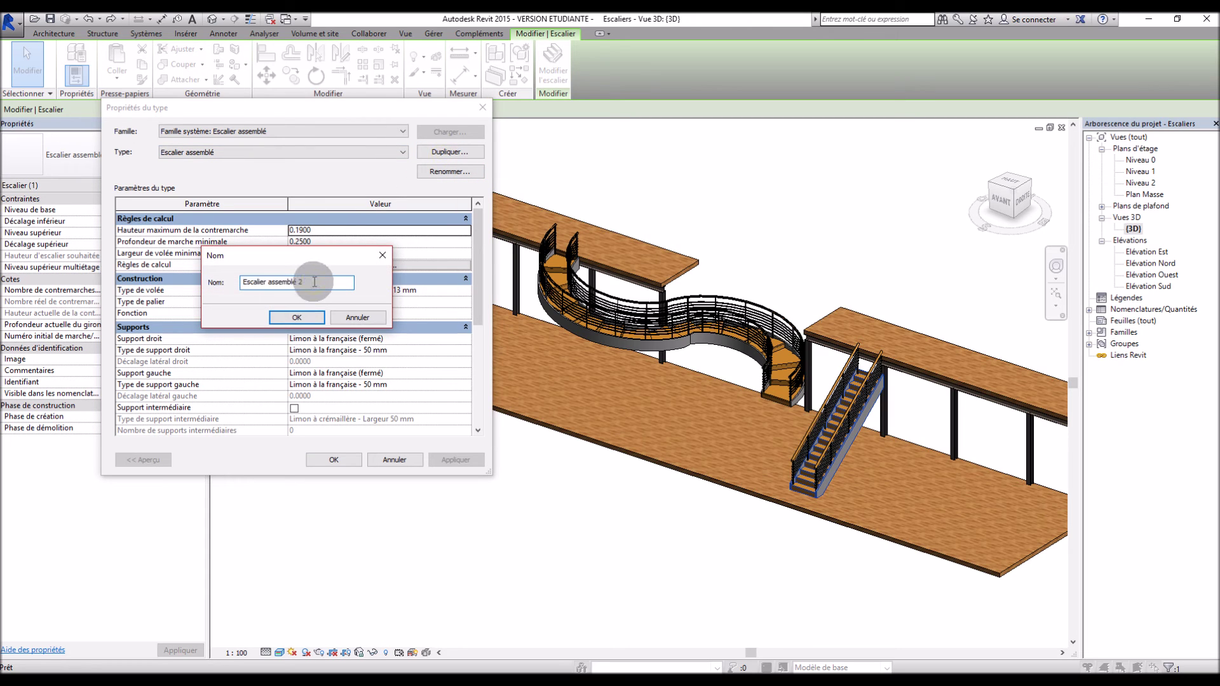
left_click(303, 322)
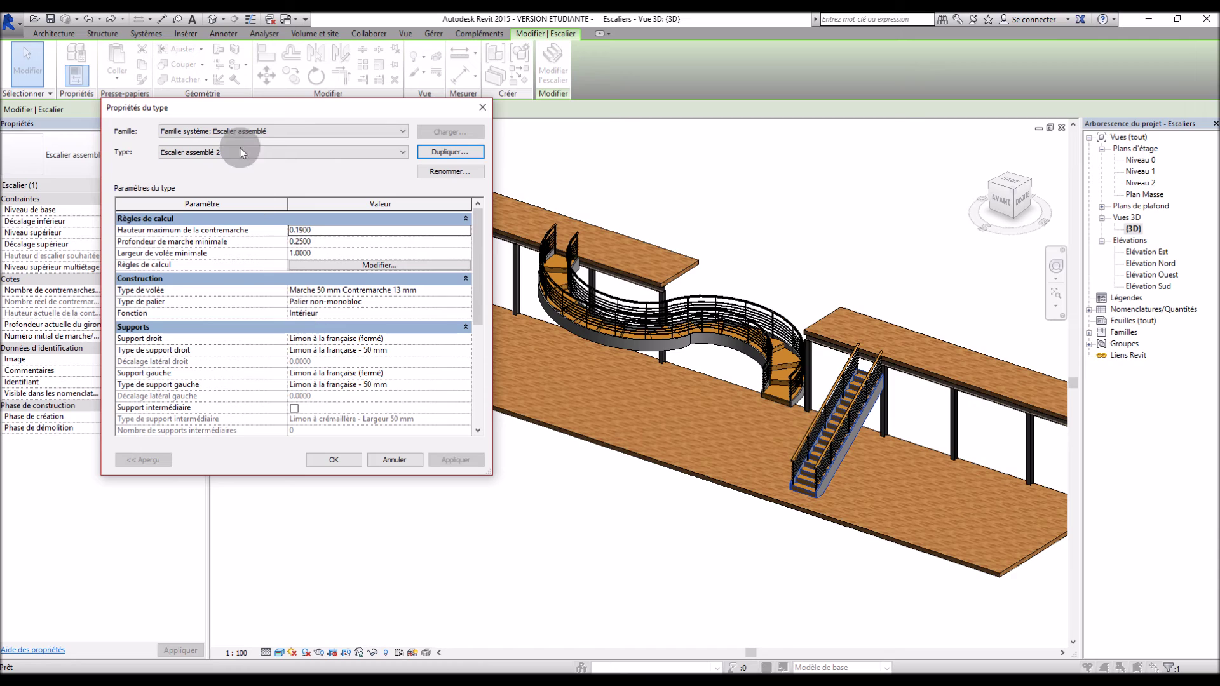
Set both side supports of Escalier assemblé 2 to Aucun and enable its intermediate support
left_click(464, 340)
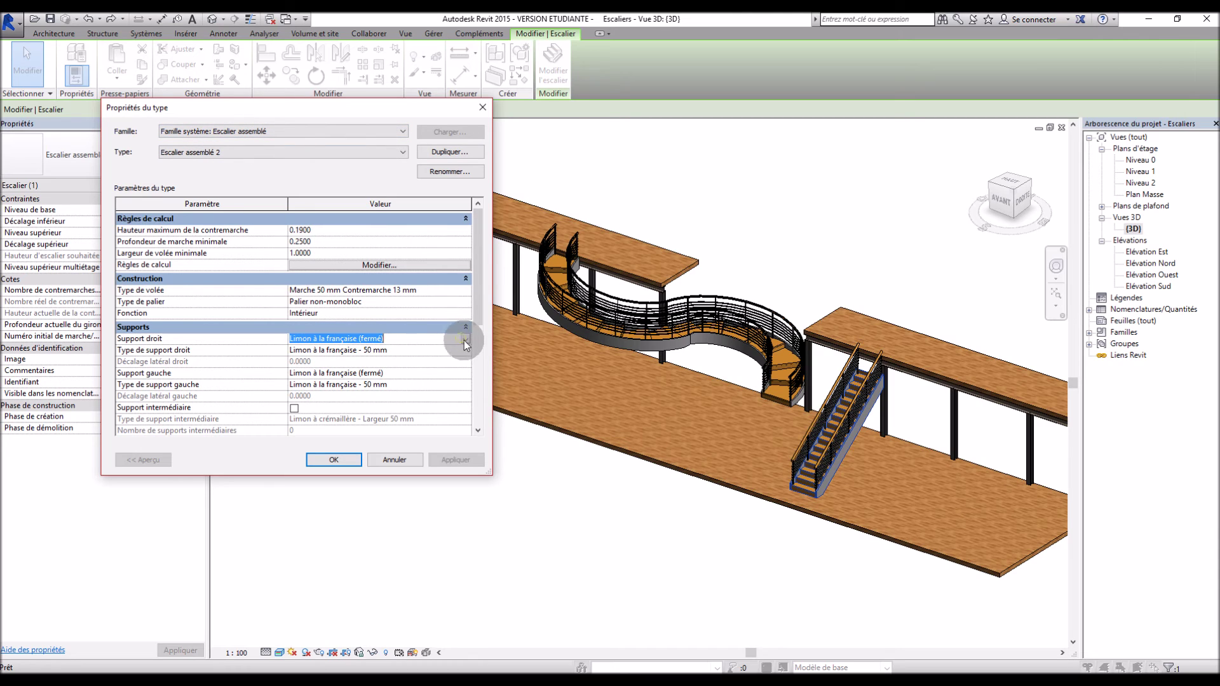
left_click(466, 339)
left_click(338, 351)
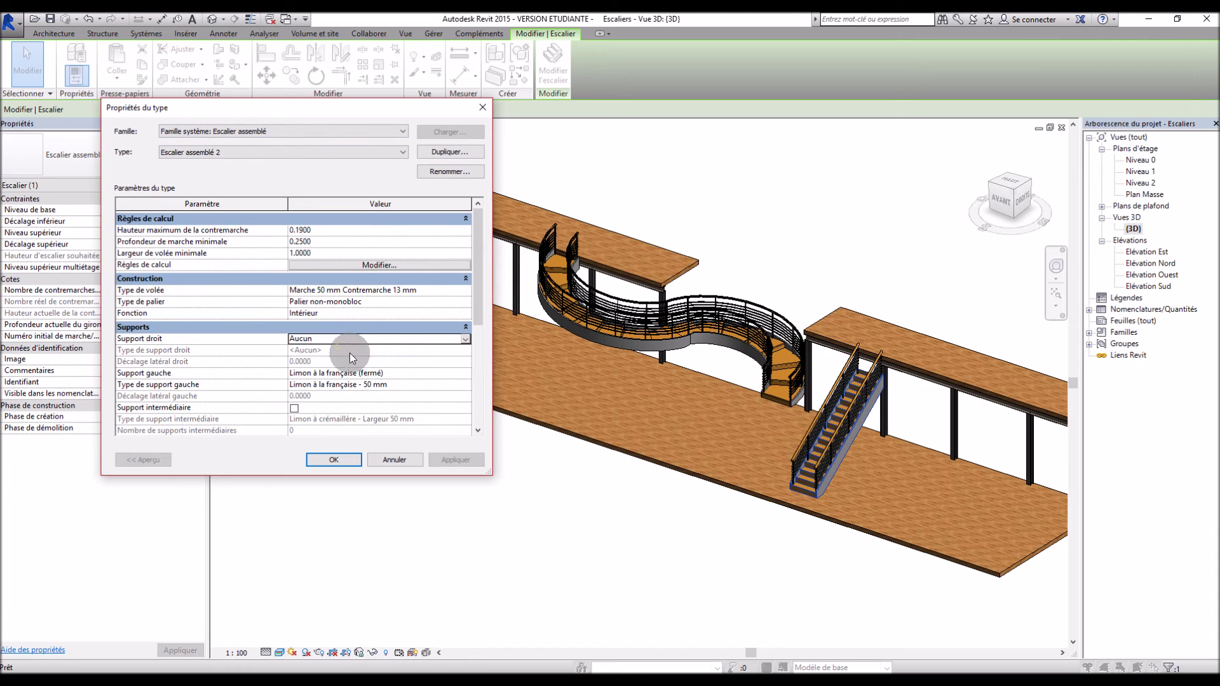
left_click(466, 373)
left_click(466, 373)
left_click(308, 385)
left_click(295, 408)
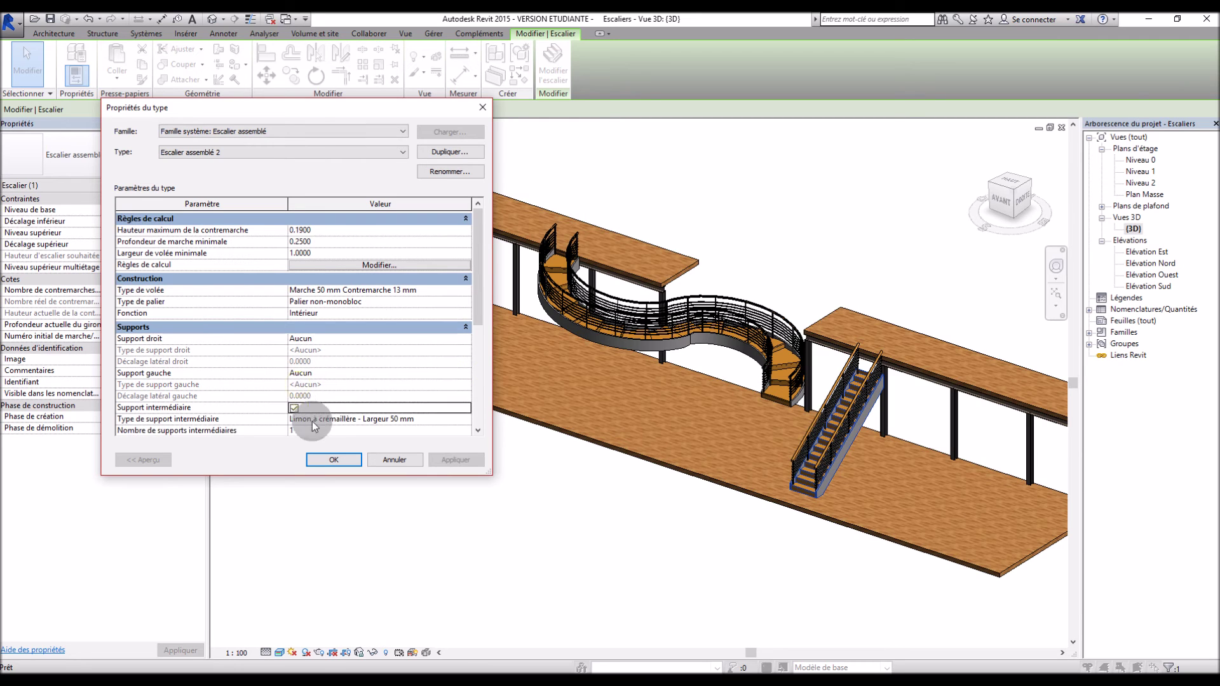
left_click(332, 461)
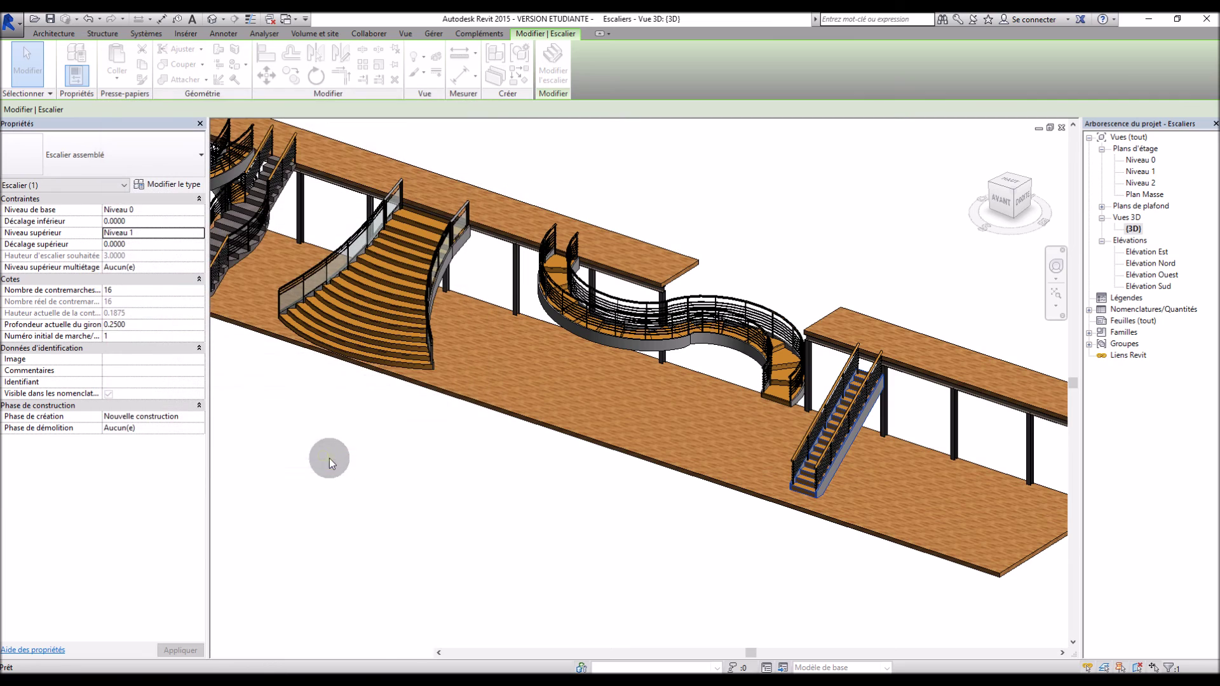
left_click(504, 493)
Change the left railing of the straight stair to the Remplissage Inférieur type
scroll(540, 471, "down", 3)
scroll(540, 471, "up", 2)
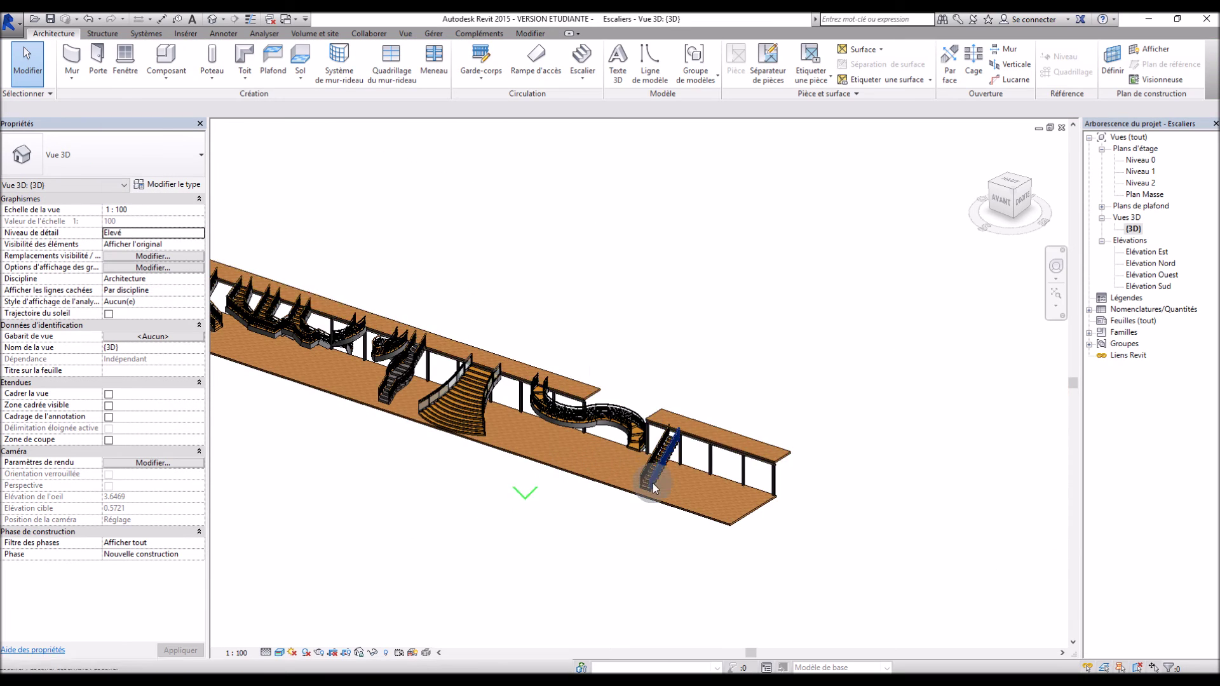
scroll(347, 322, "up", 3)
scroll(373, 290, "up", 2)
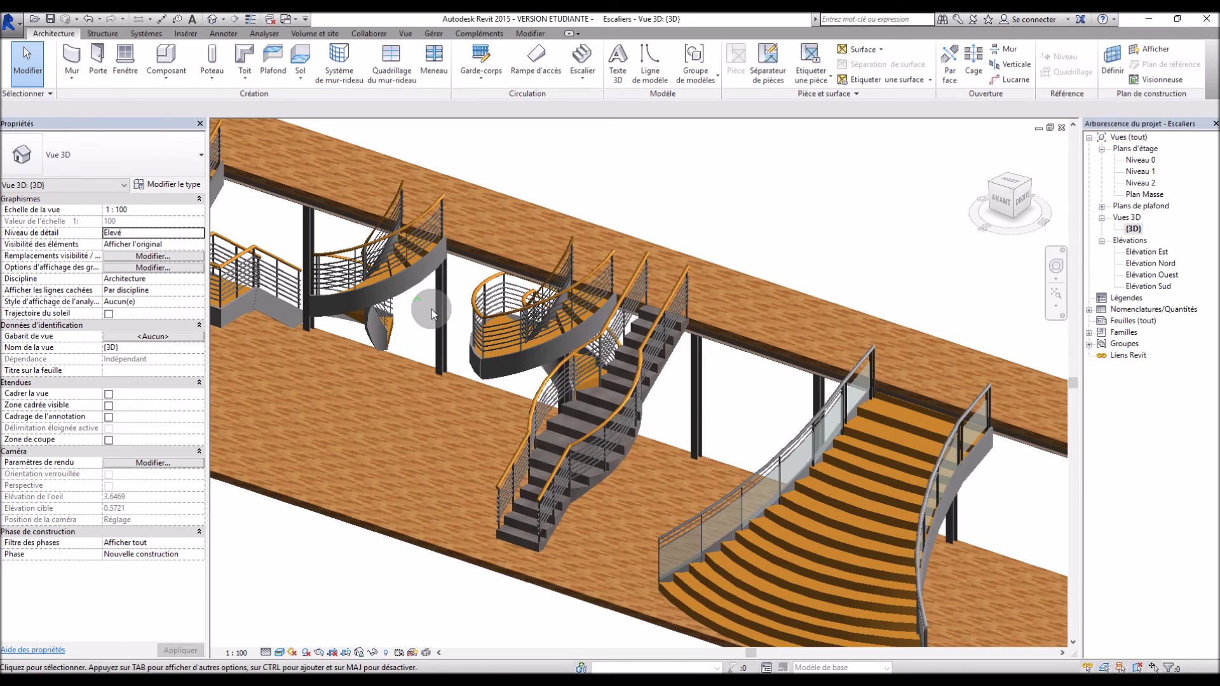
scroll(493, 327, "down", 5)
scroll(878, 501, "up", 4)
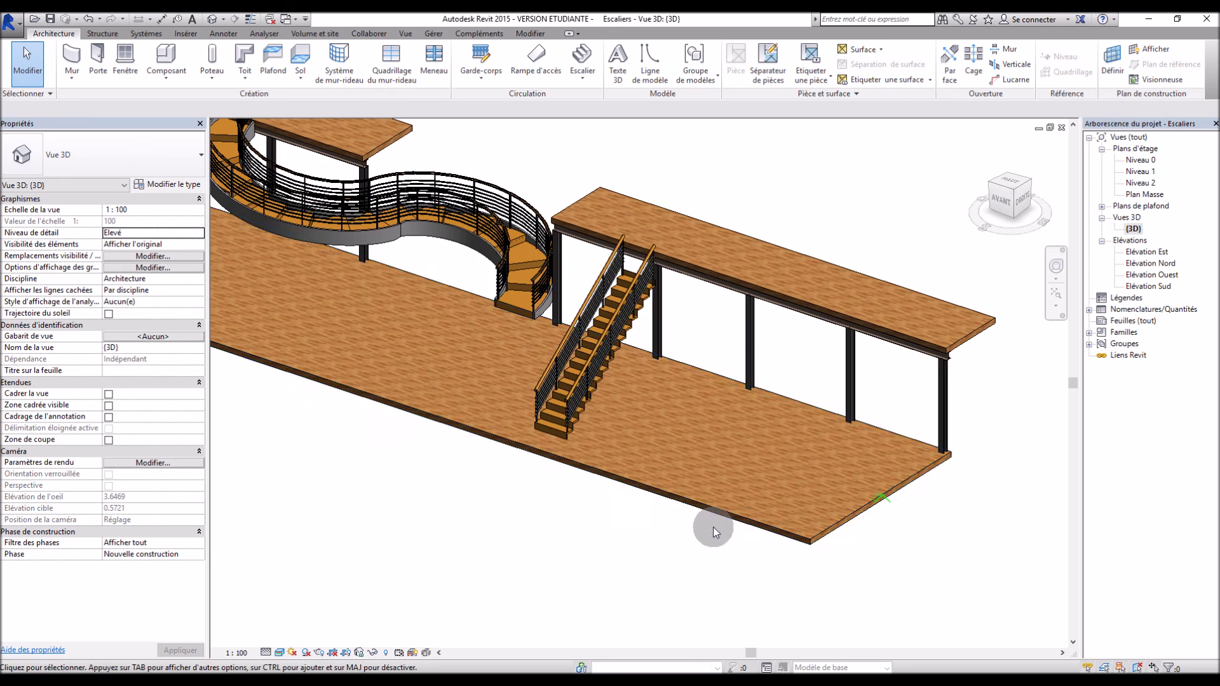
scroll(518, 296, "up", 3)
left_click(487, 301)
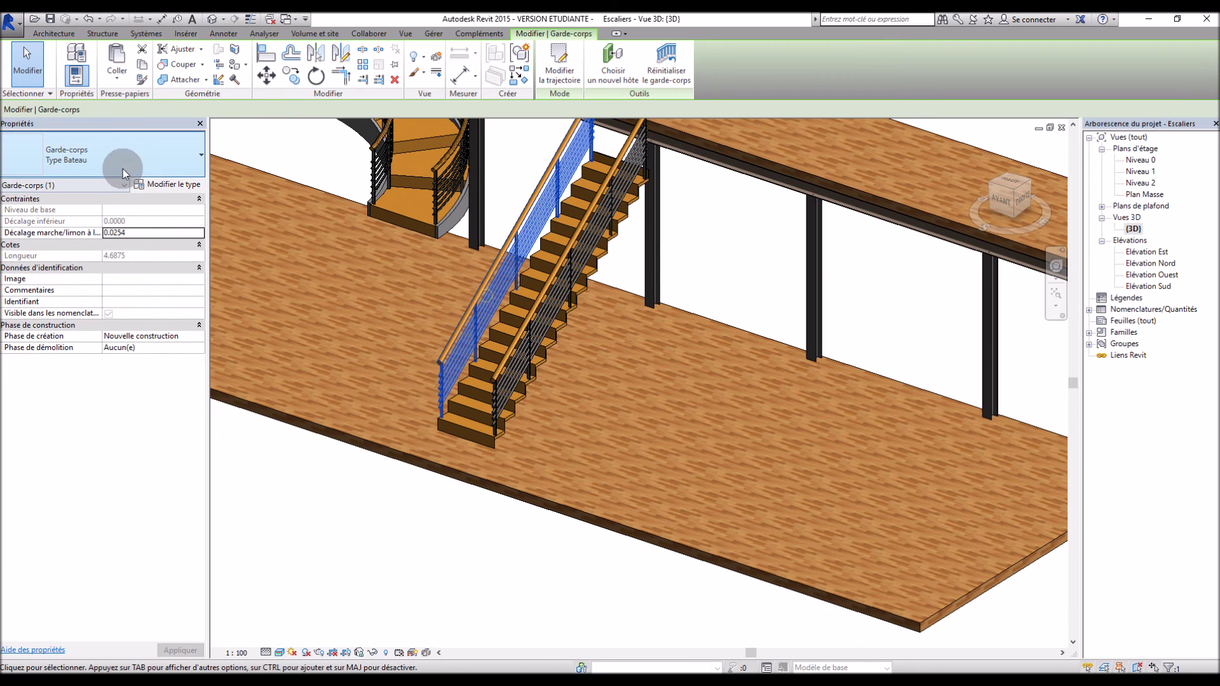
left_click(142, 155)
left_click(79, 214)
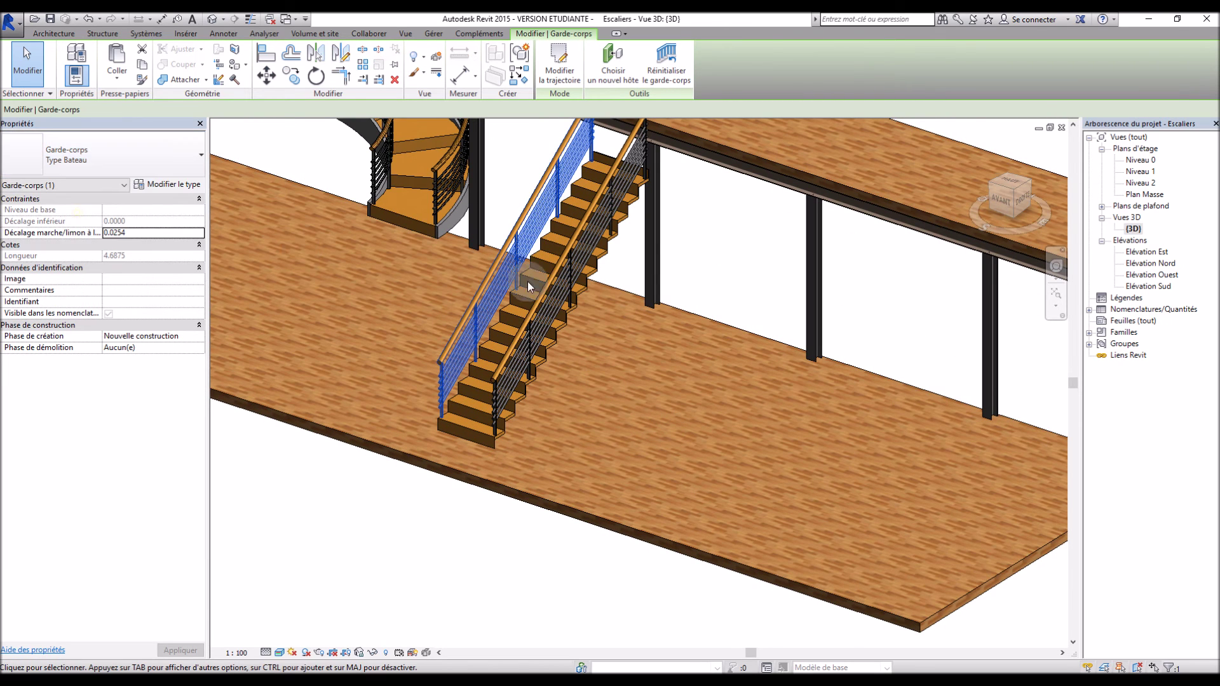
Change the right railing of the straight stair to Remplissage Inférieur too
left_click(567, 254)
left_click(129, 159)
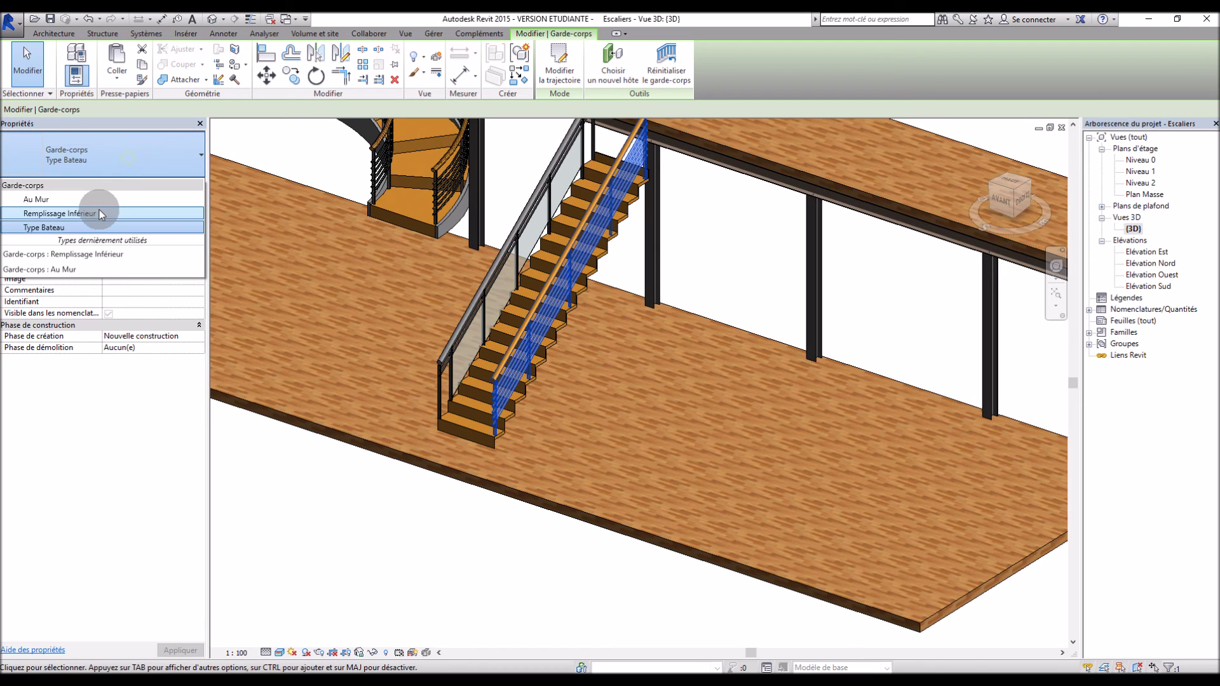
left_click(100, 211)
Disable the risers (Contremarche) in the straight stair's run type Marche 50 mm Contremarche 13 mm
scroll(582, 344, "up", 3)
middle_click_drag(604, 402, 579, 337, "shift")
left_click(337, 464)
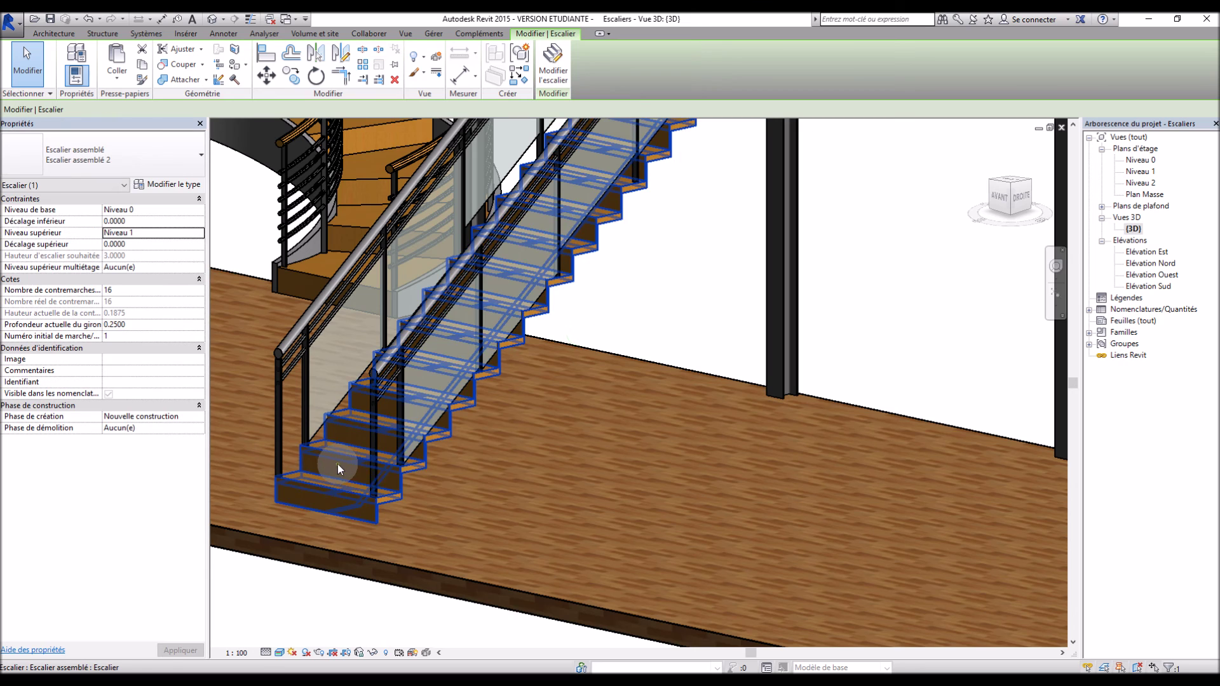
left_click(187, 187)
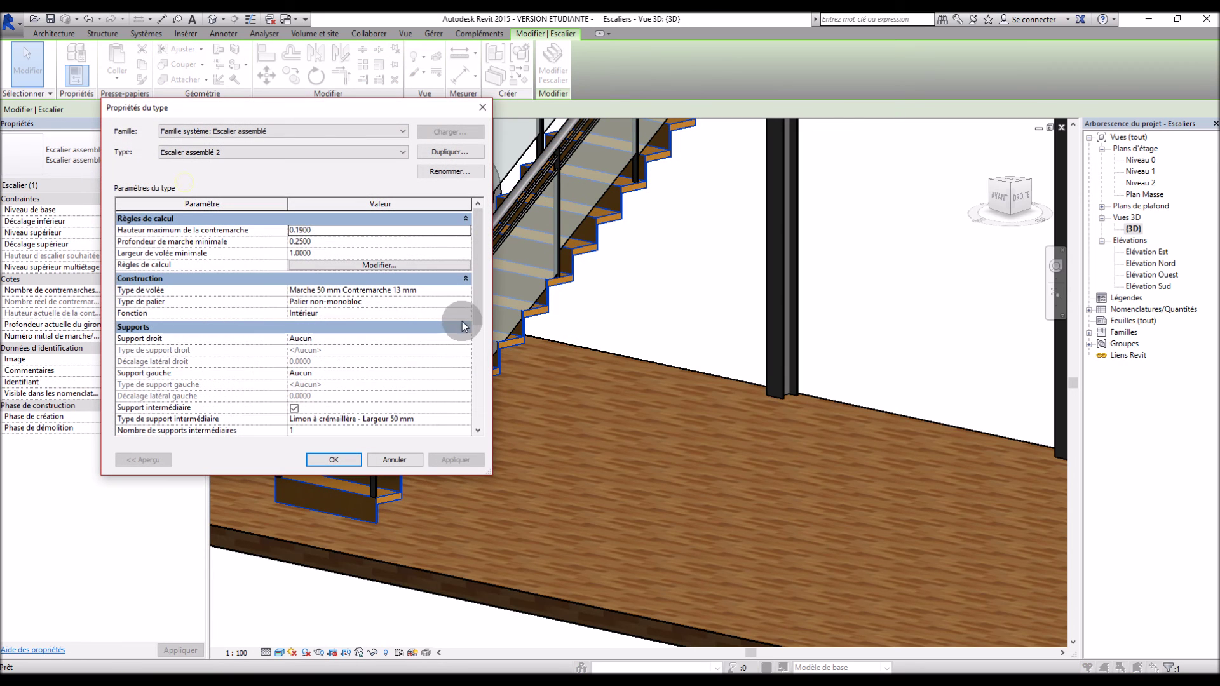
left_click_drag(479, 288, 460, 267)
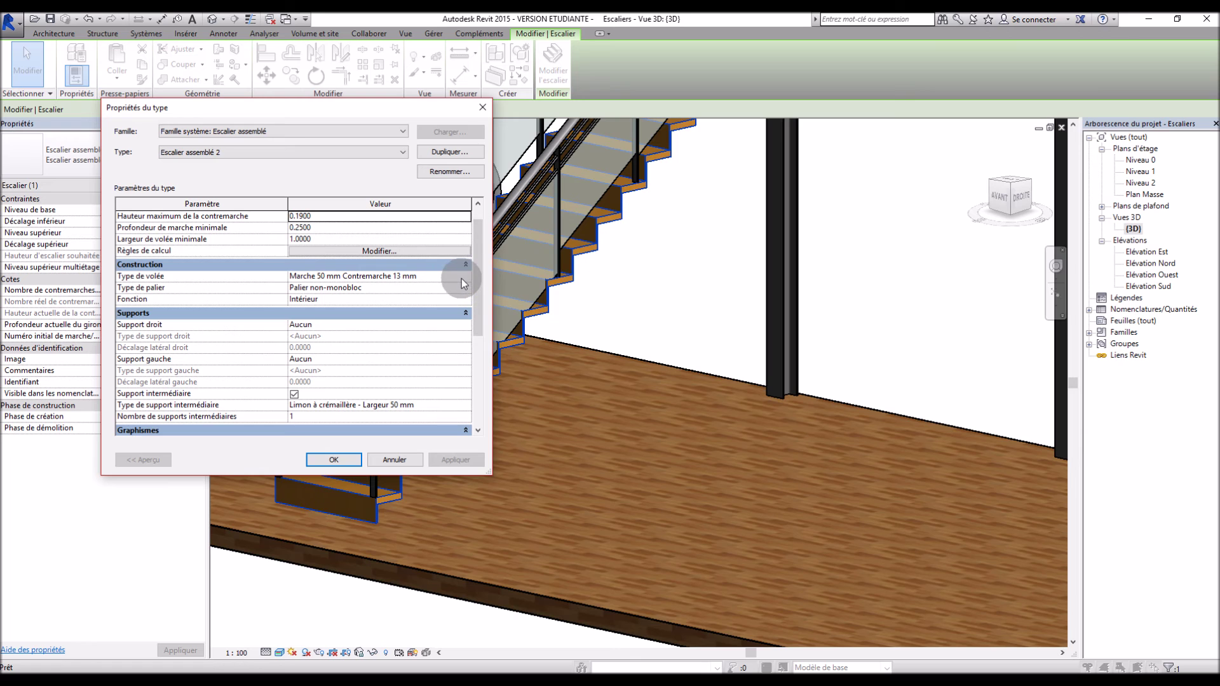
double_click(466, 282)
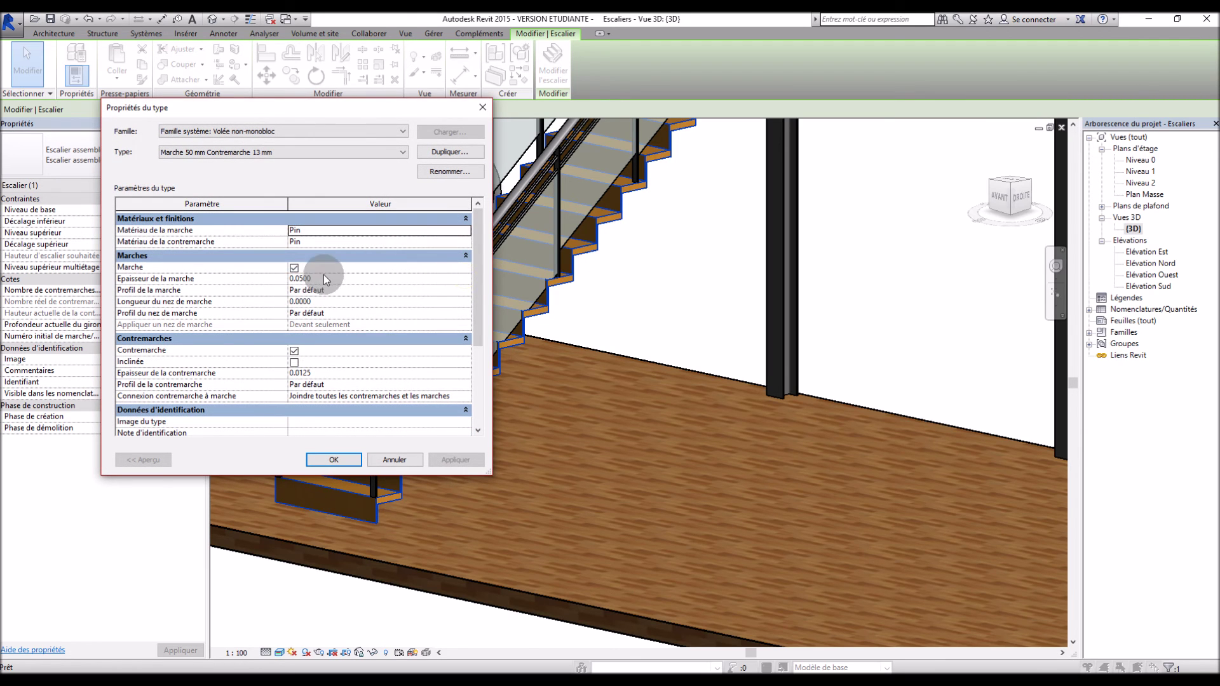
left_click(295, 352)
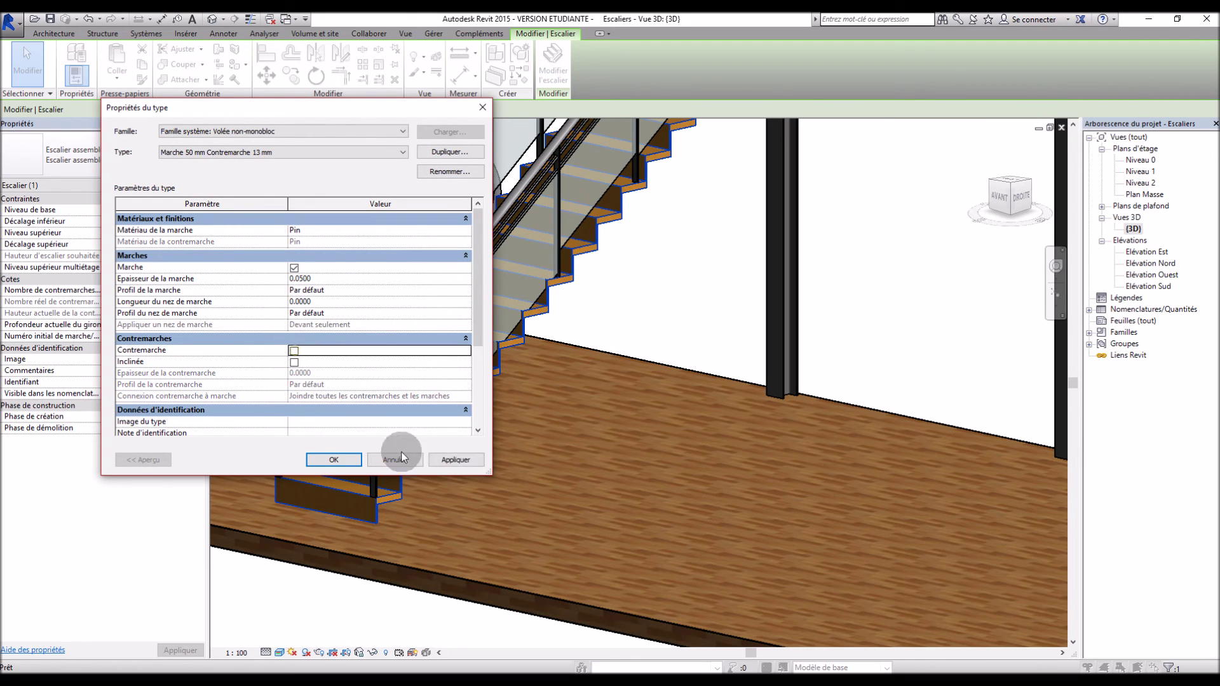
left_click(453, 460)
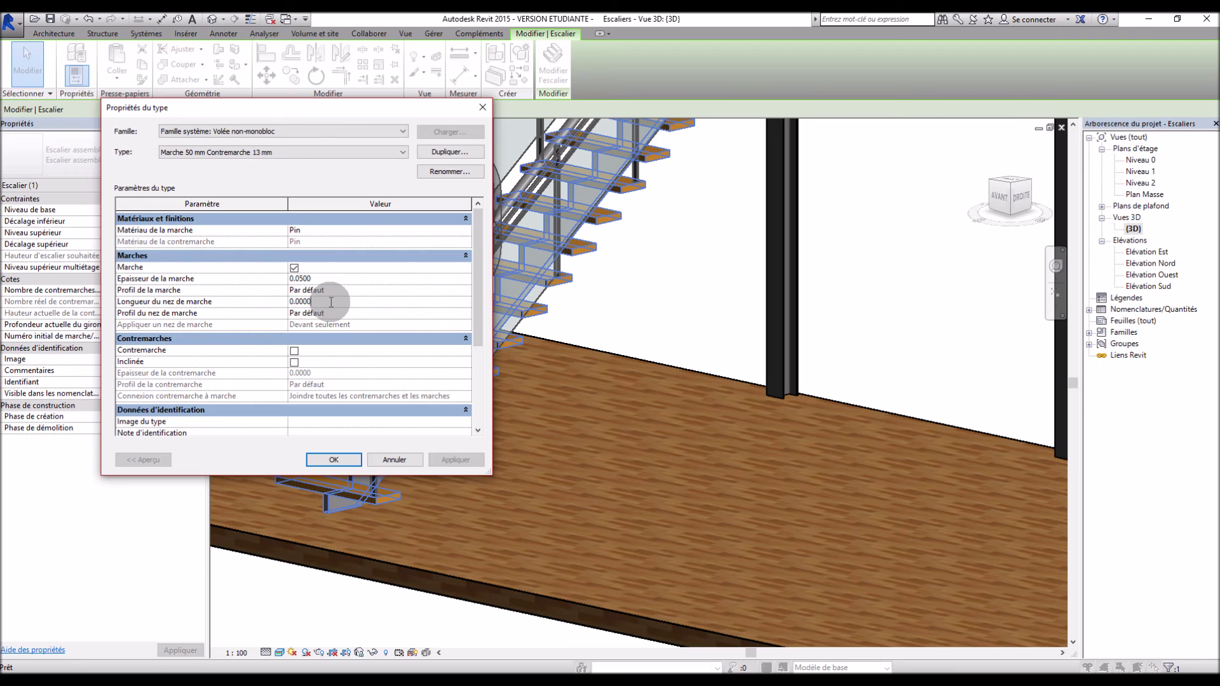
left_click_drag(331, 303, 278, 301)
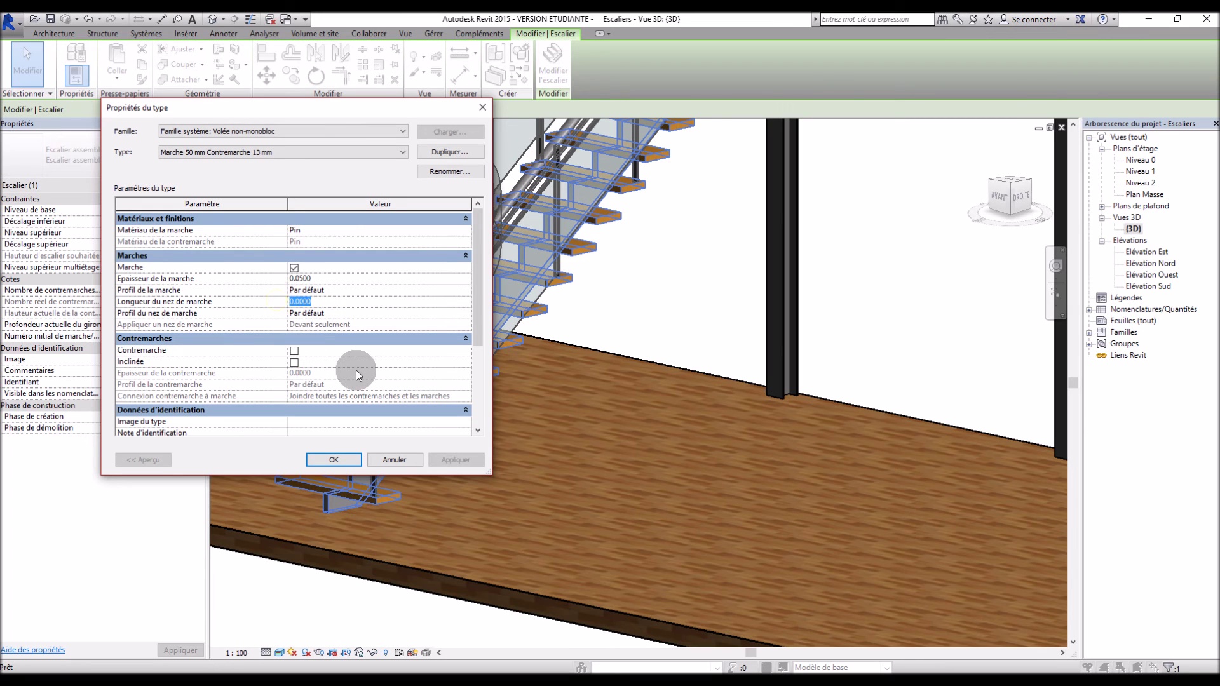
left_click(350, 460)
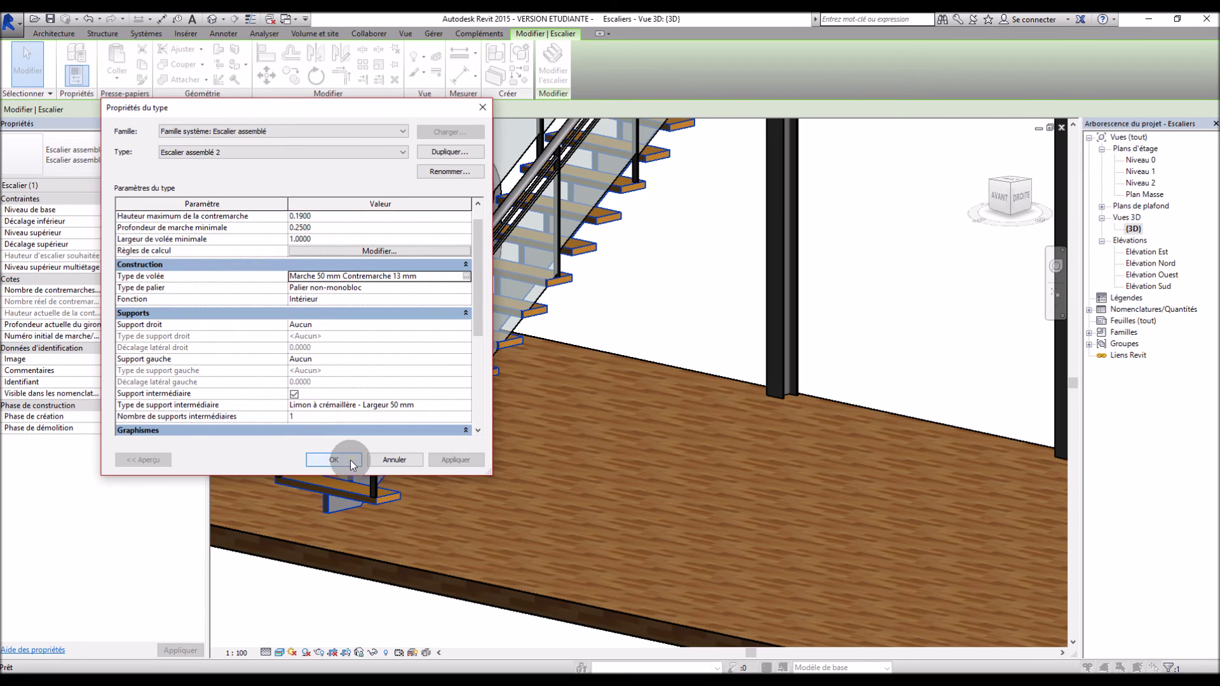
left_click(367, 460)
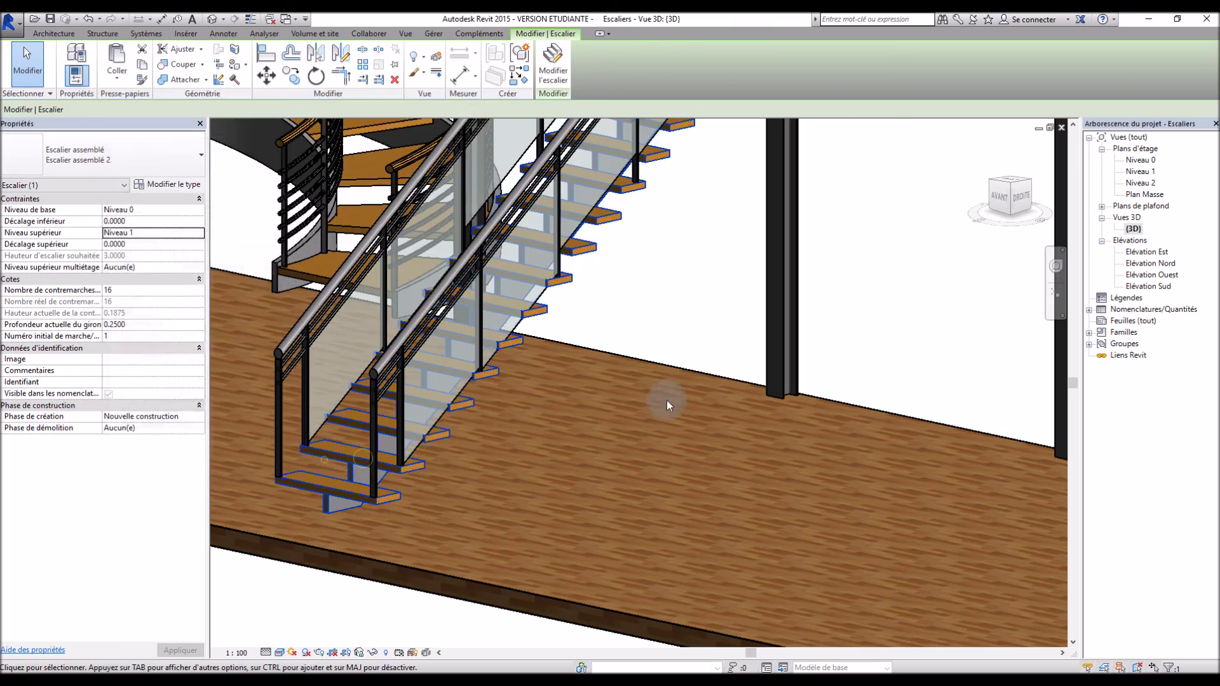
Examine the straight stair's open treads, central support and glass railings in 3D
left_click(678, 338)
mouse_move(679, 338)
middle_mouse_down("shift")
mouse_move(670, 305)
mouse_move(717, 321)
mouse_move(683, 346)
mouse_move(441, 278)
mouse_move(621, 326)
mouse_move(807, 354)
mouse_move(699, 346)
middle_mouse_up("shift")
scroll(488, 344, "down", 5)
middle_click_drag(536, 374, 554, 329, "shift")
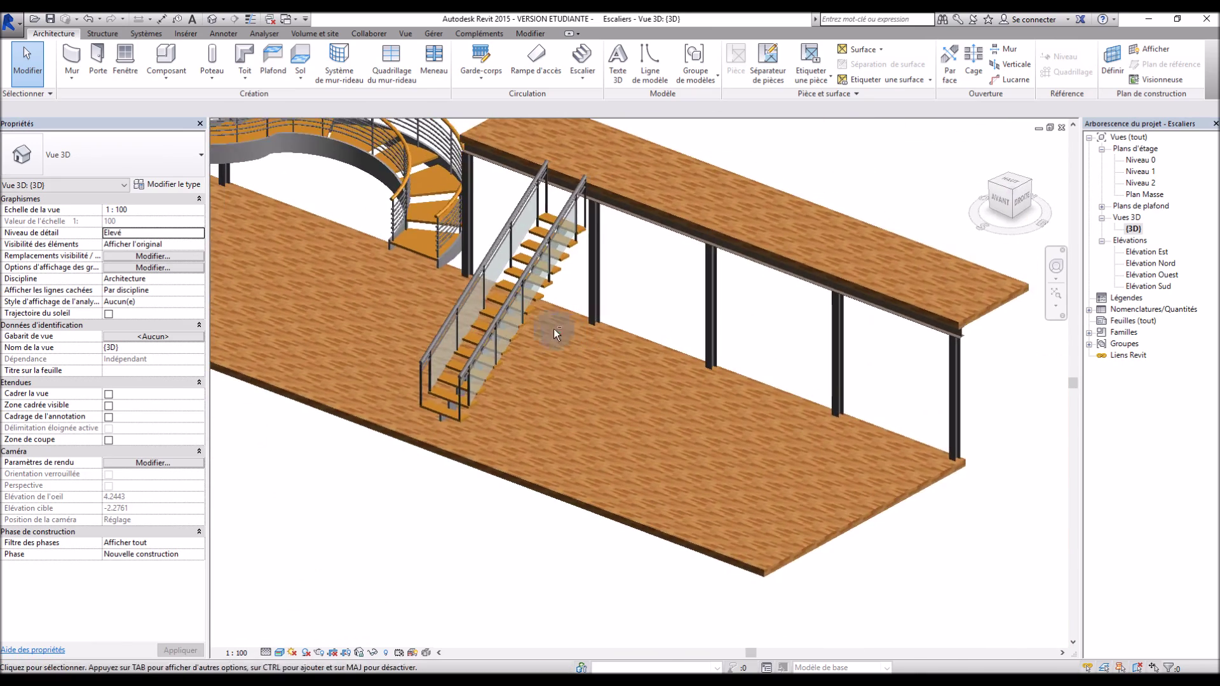
scroll(468, 291, "up", 5)
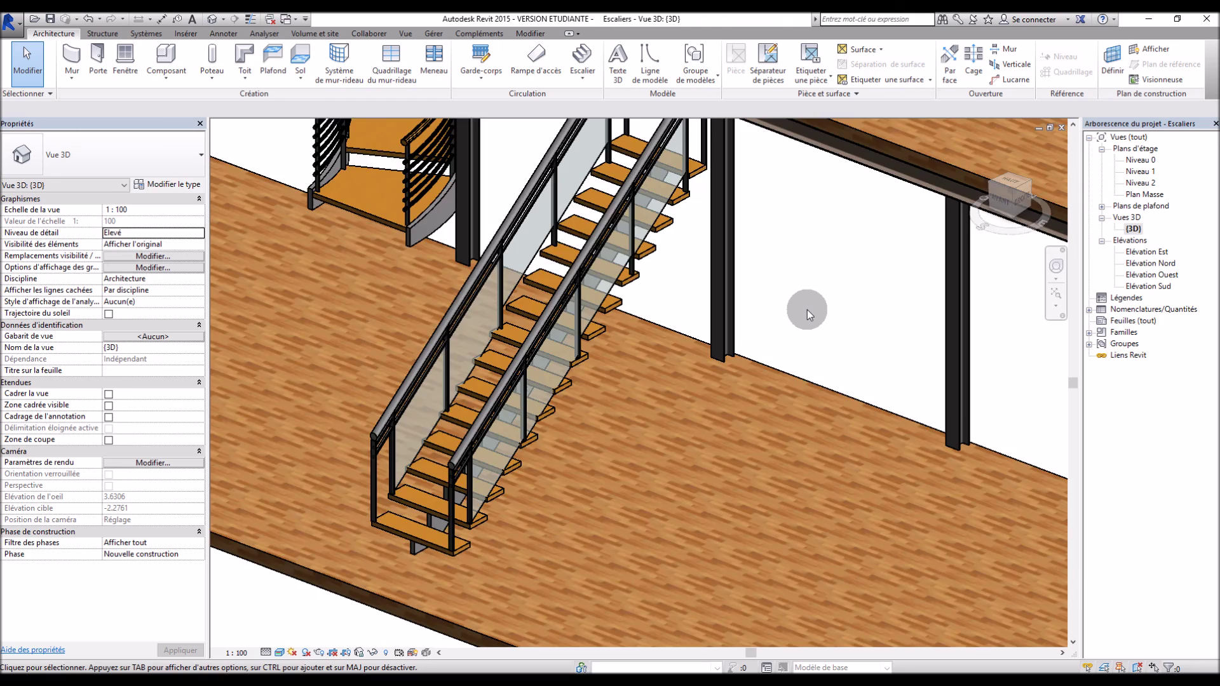
scroll(807, 310, "down", 5)
scroll(808, 308, "up", 5)
scroll(818, 307, "down", 5)
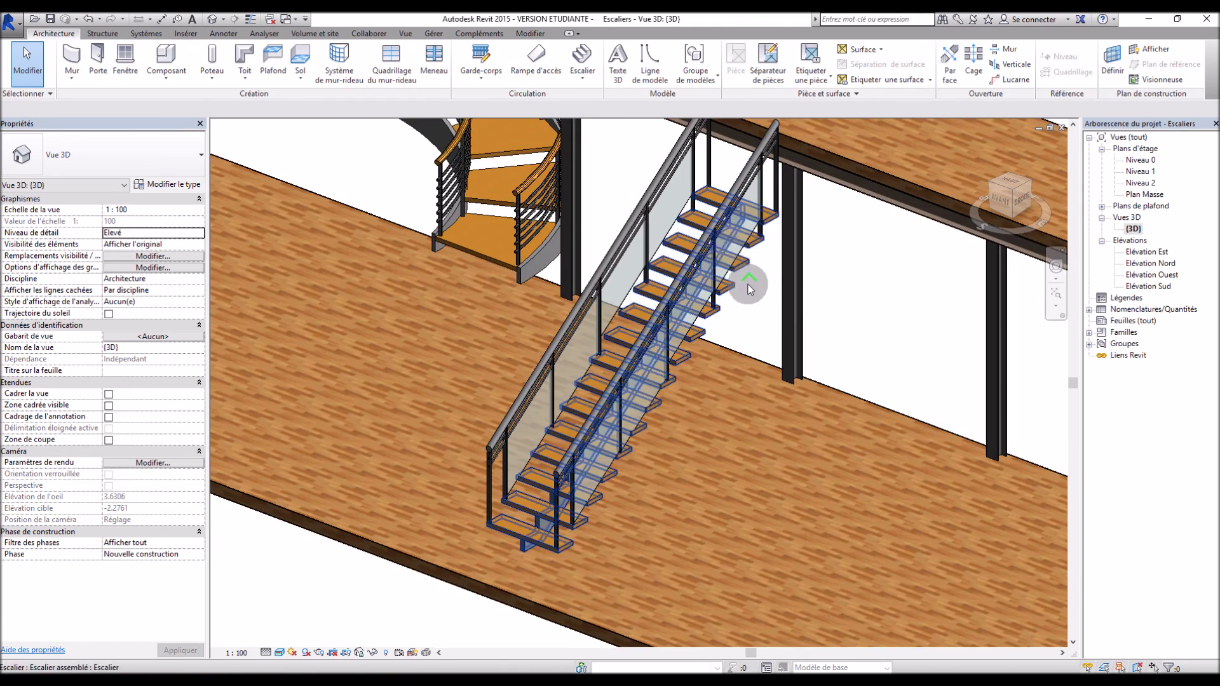
Check the straight stair's upper end in the Niveau 1 floor plan and return to the 3D view
double_click(1140, 160)
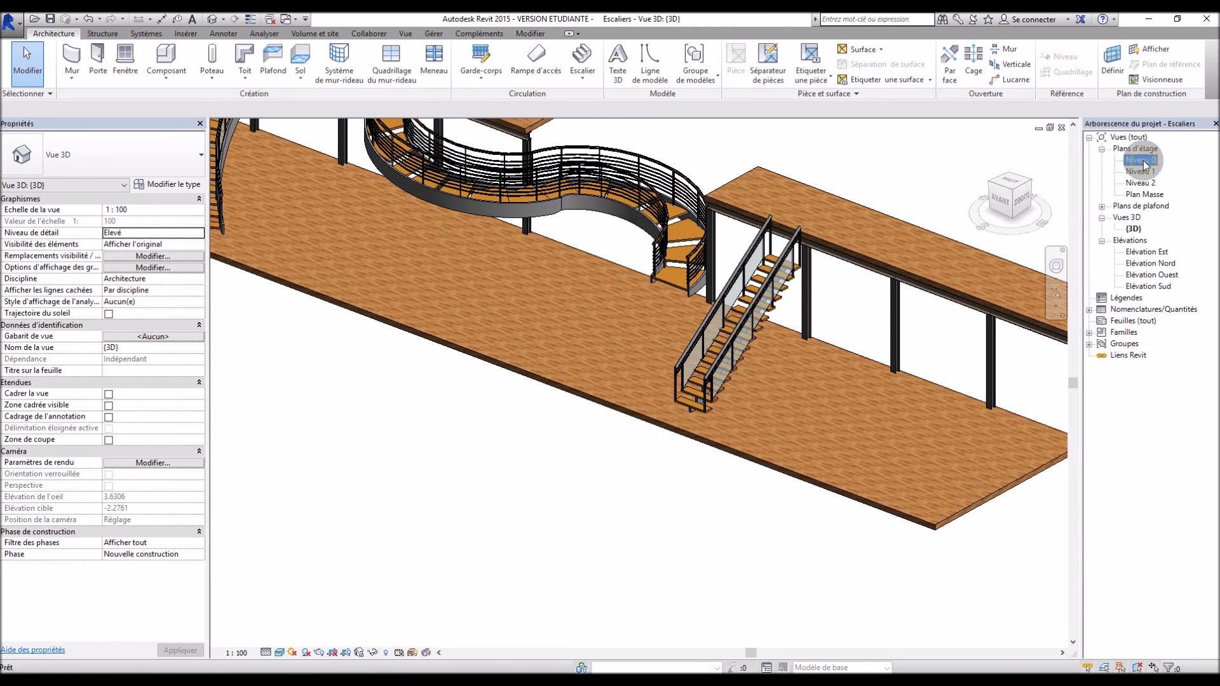
double_click(1139, 172)
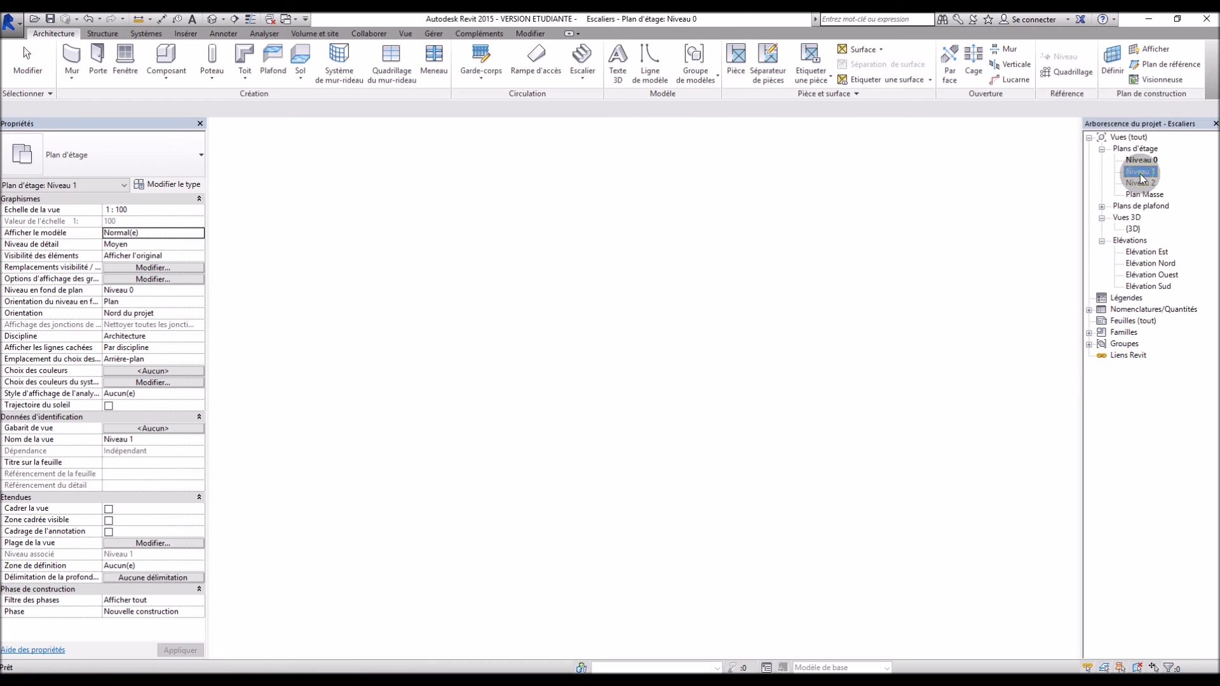
scroll(778, 420, "up", 4)
left_click_drag(768, 392, 759, 230)
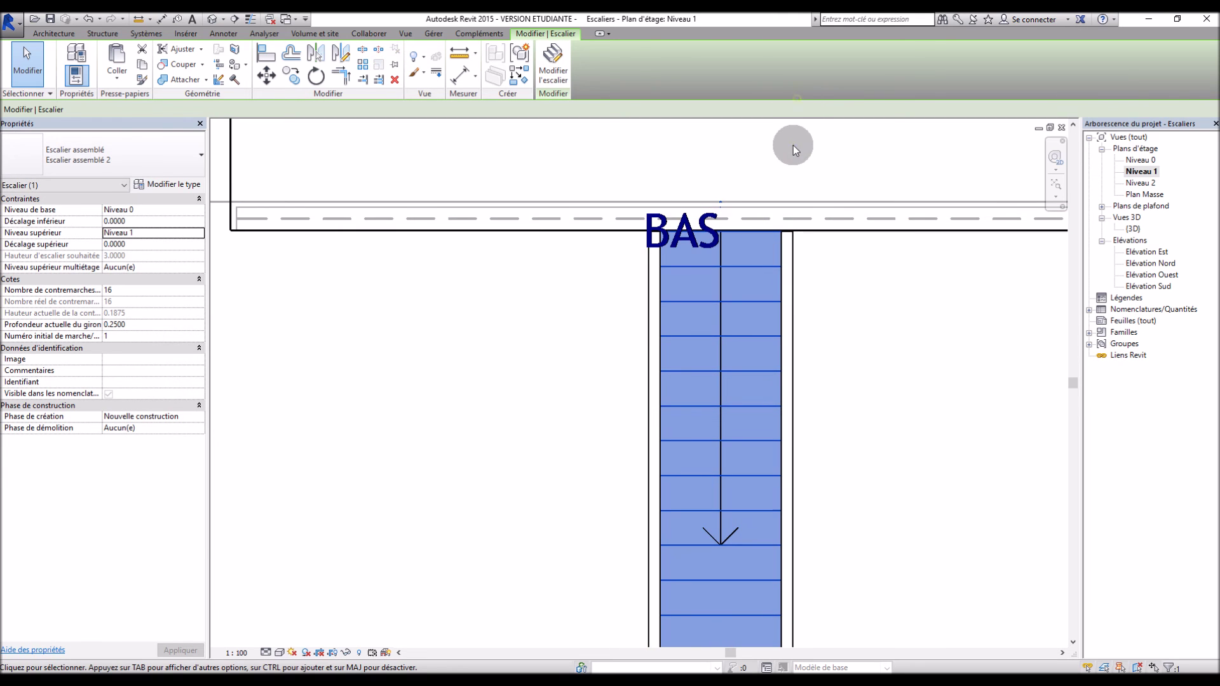
left_click(793, 145)
double_click(1134, 229)
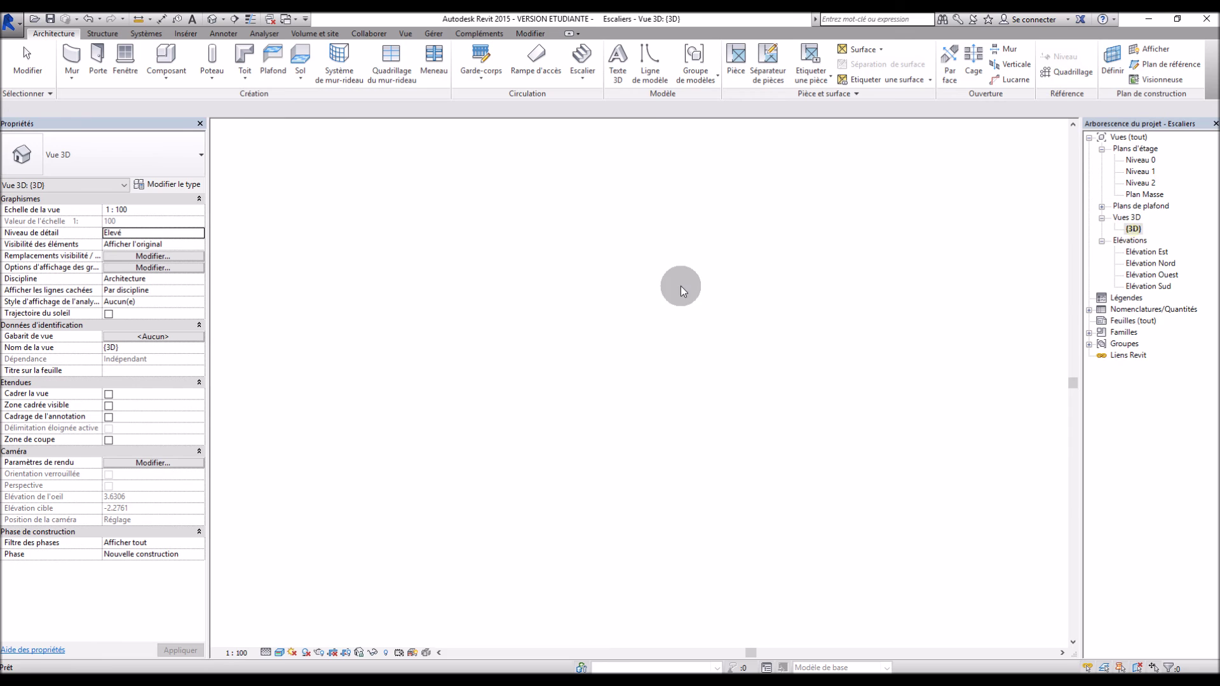
Examine the whole row of stairs in 3D for the effect of the riser change on each one
scroll(629, 349, "down", 2)
left_click(768, 477)
scroll(727, 469, "down", 3)
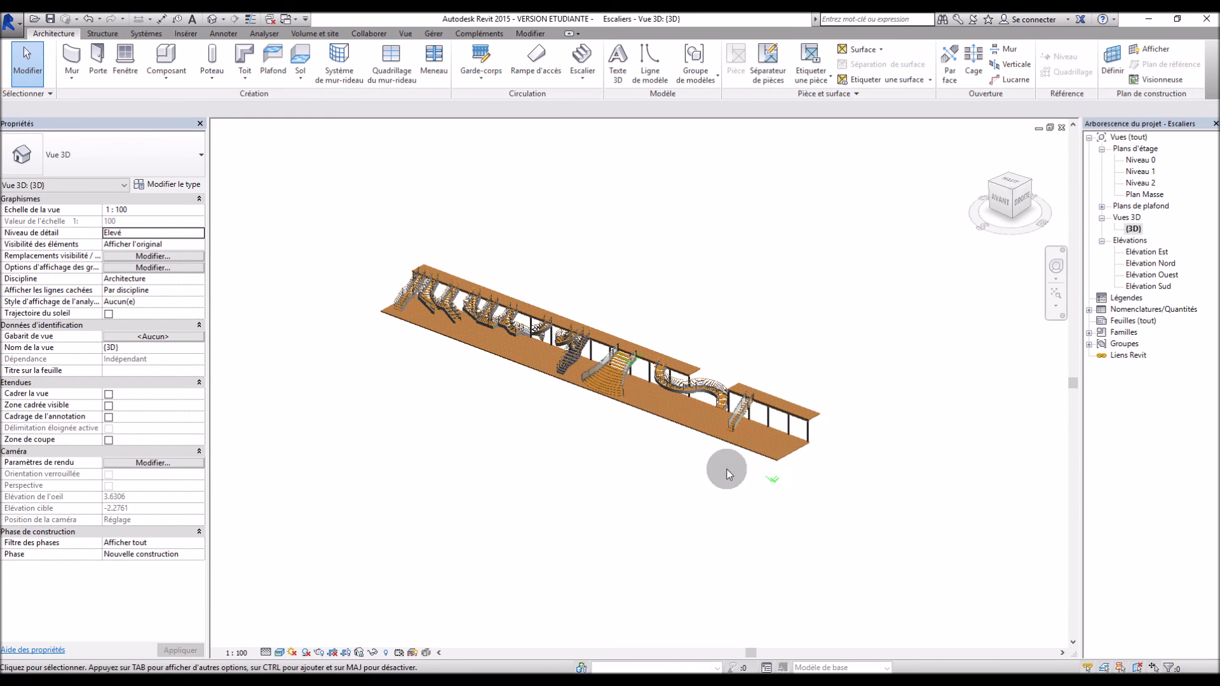
scroll(529, 363, "up", 3)
scroll(528, 364, "up", 2)
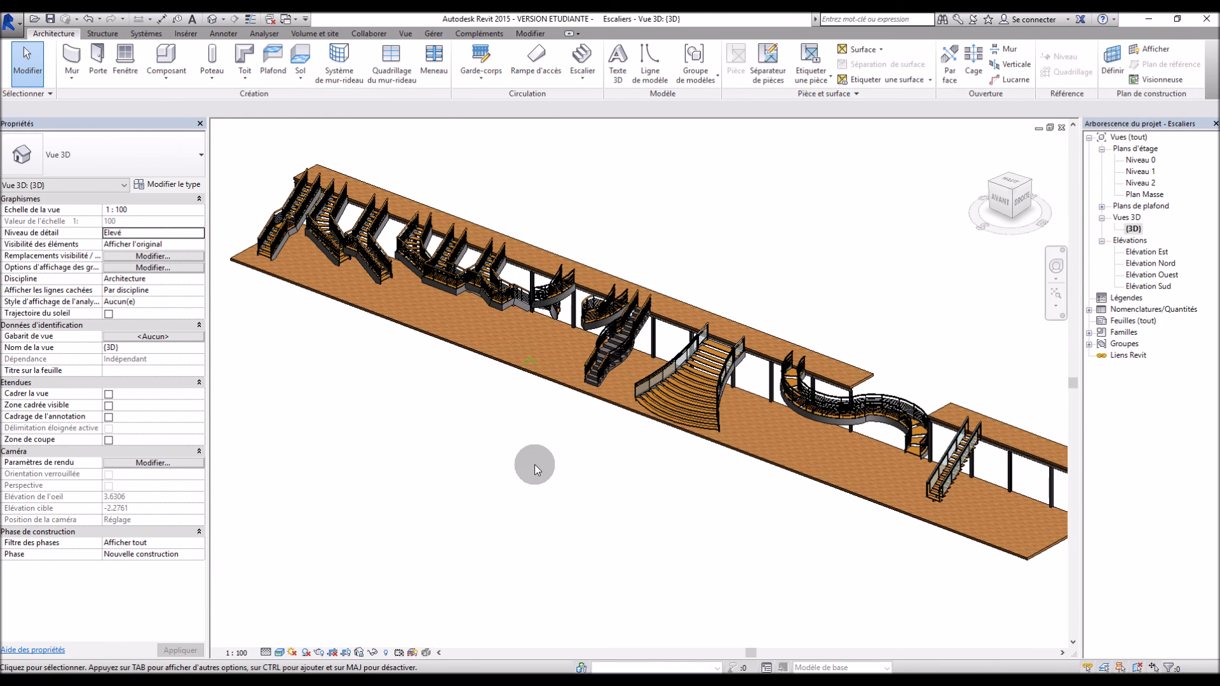
middle_click_drag(539, 466, 570, 479, "shift")
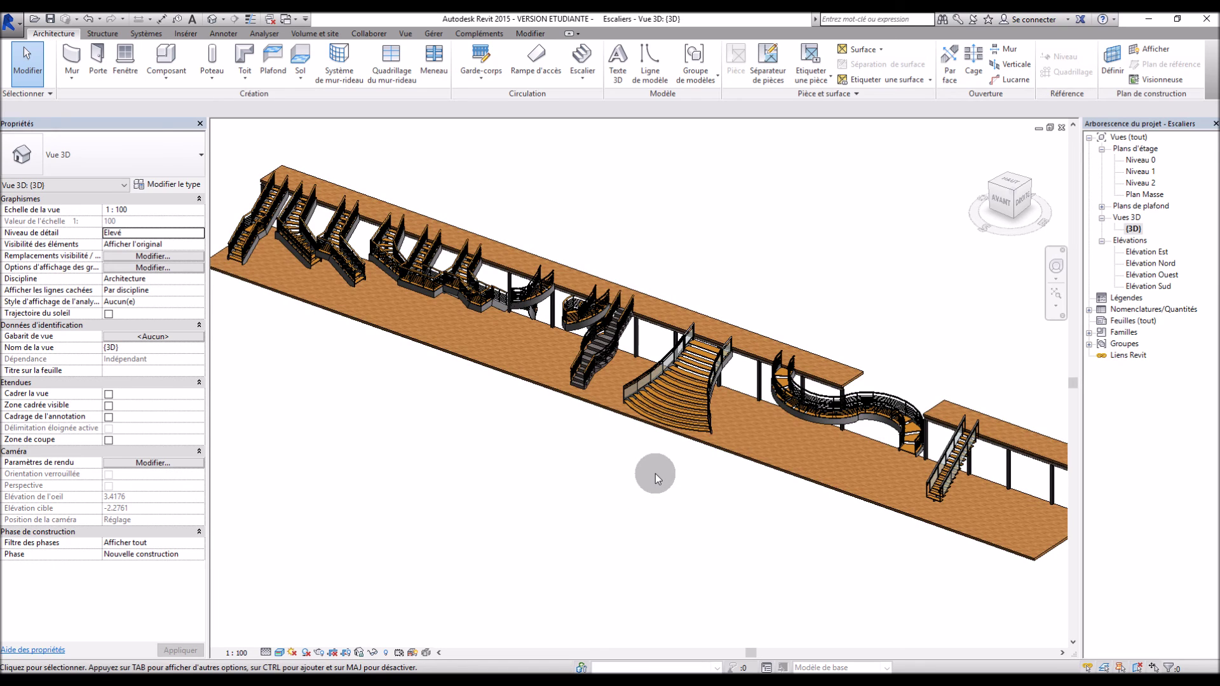
scroll(673, 373, "up", 5)
middle_click_drag(711, 394, 729, 386, "shift")
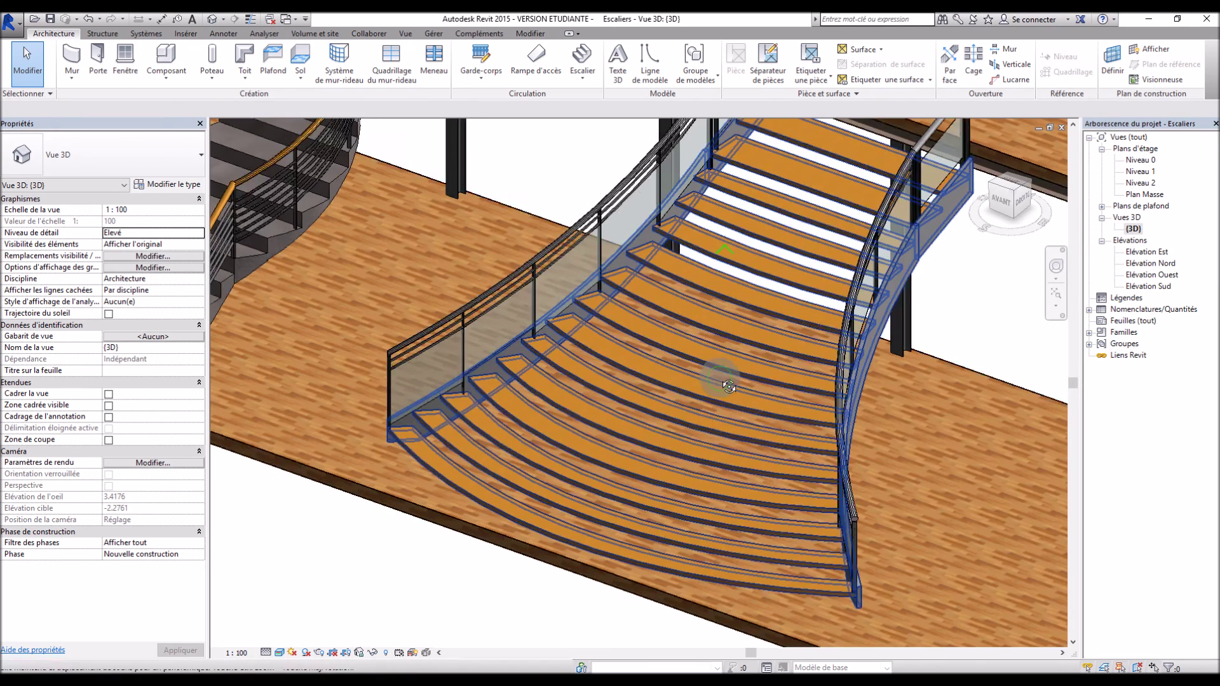
scroll(699, 413, "down", 8)
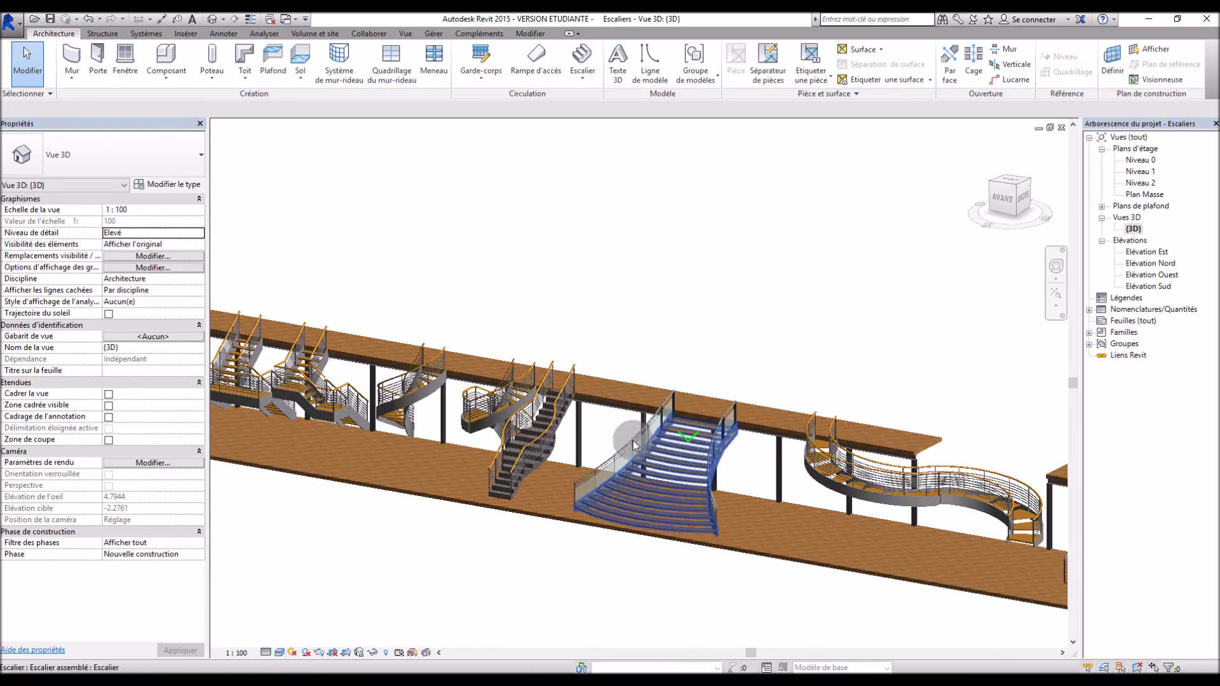
scroll(352, 413, "up", 4)
scroll(694, 450, "down", 4)
scroll(353, 420, "up", 6)
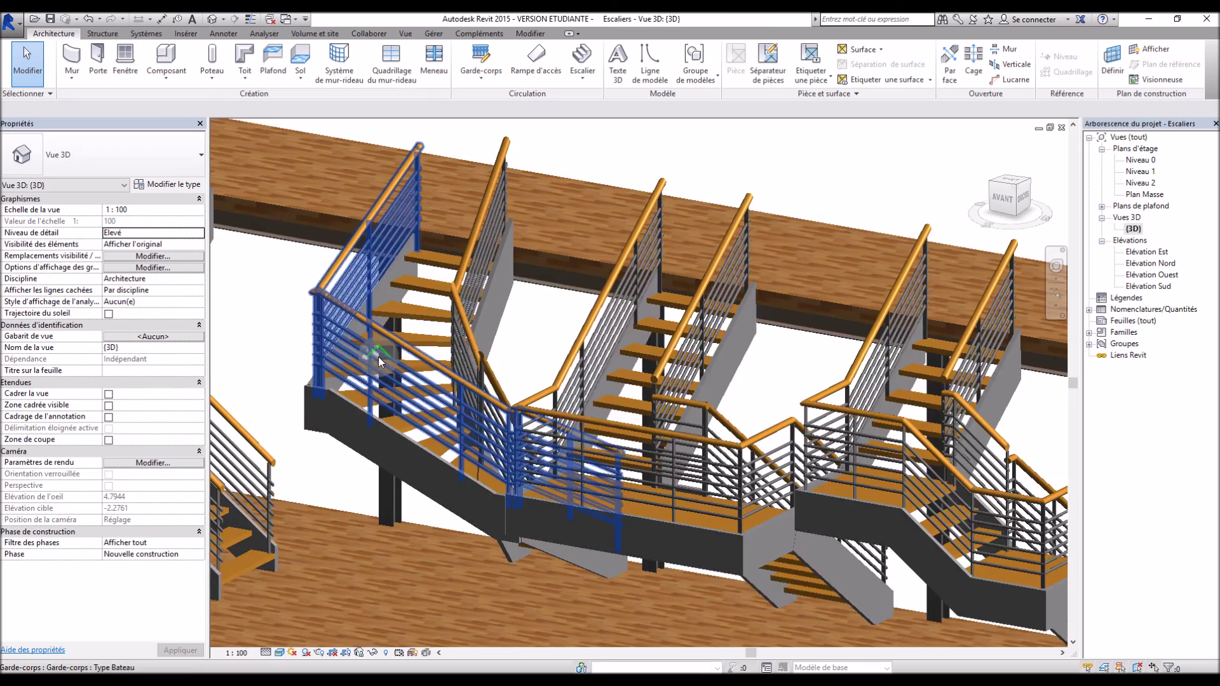
scroll(618, 359, "down", 3)
scroll(528, 364, "down", 6)
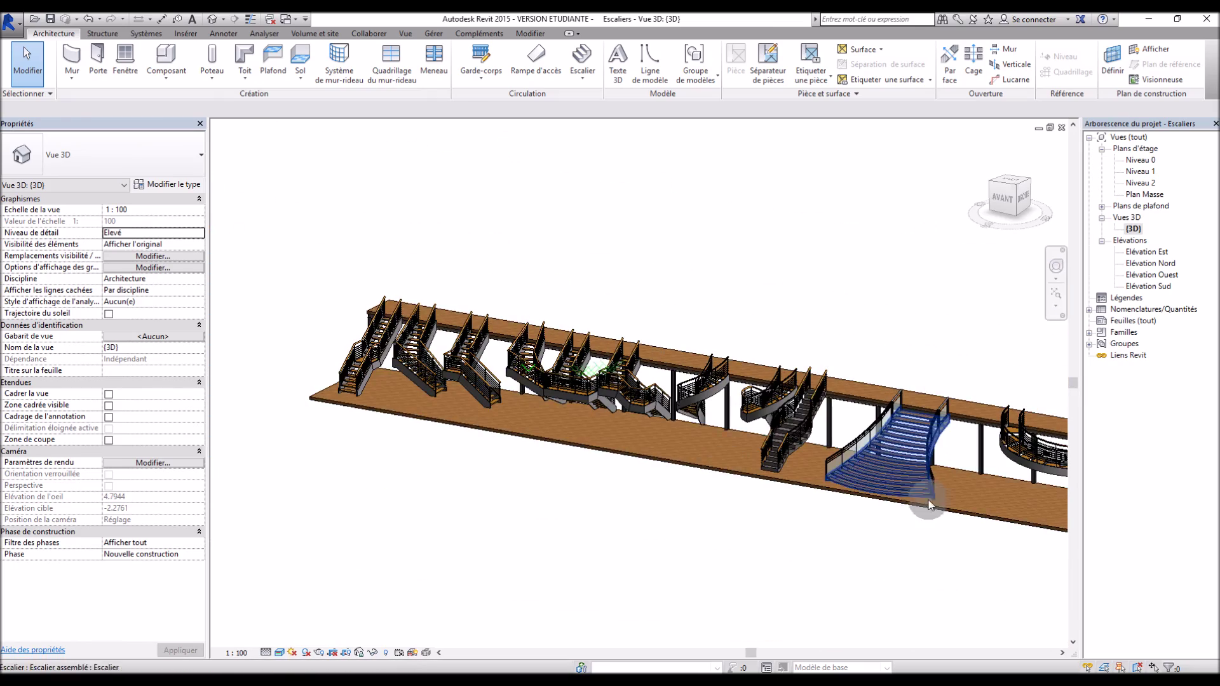
scroll(798, 465, "down", 3)
scroll(1019, 493, "up", 7)
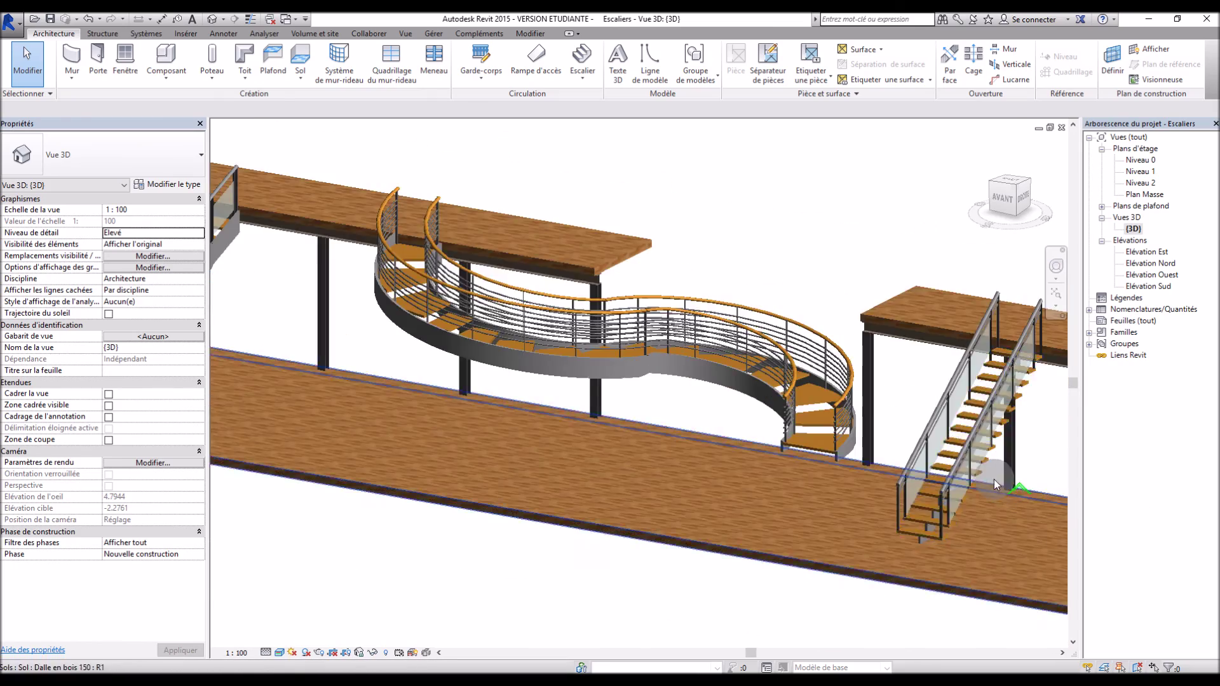
scroll(994, 479, "up", 4)
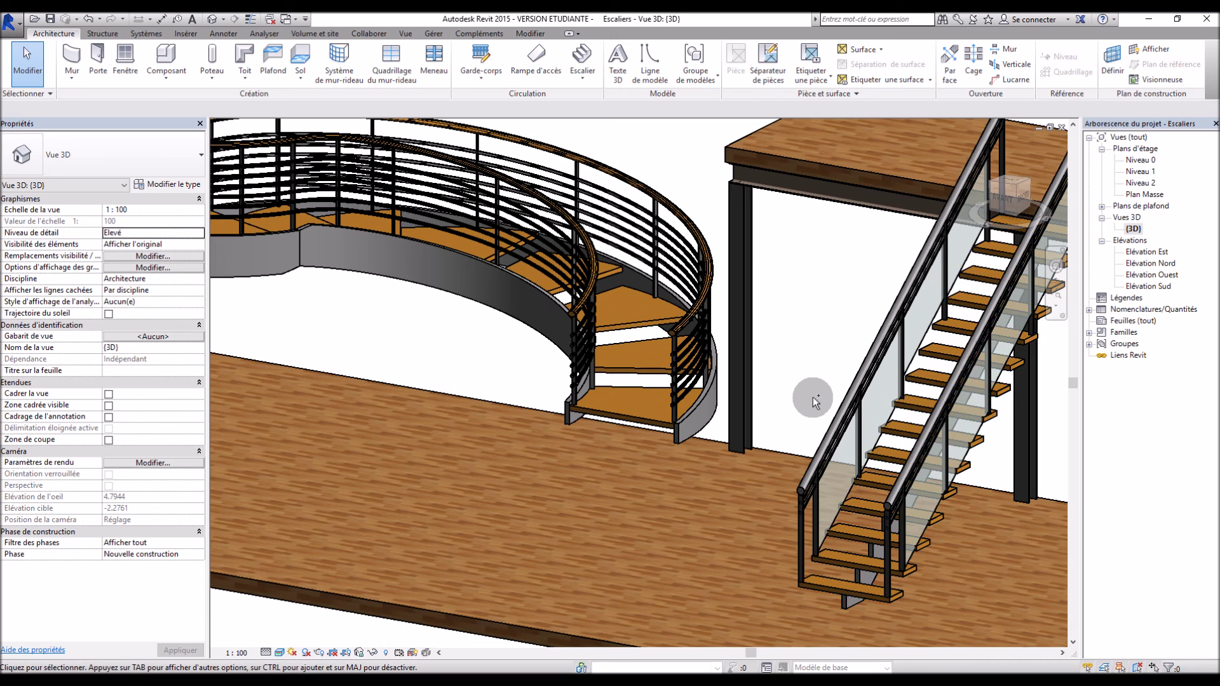
Undo the riser removal and the type change of the straight stair's right railing
scroll(814, 399, "down", 3)
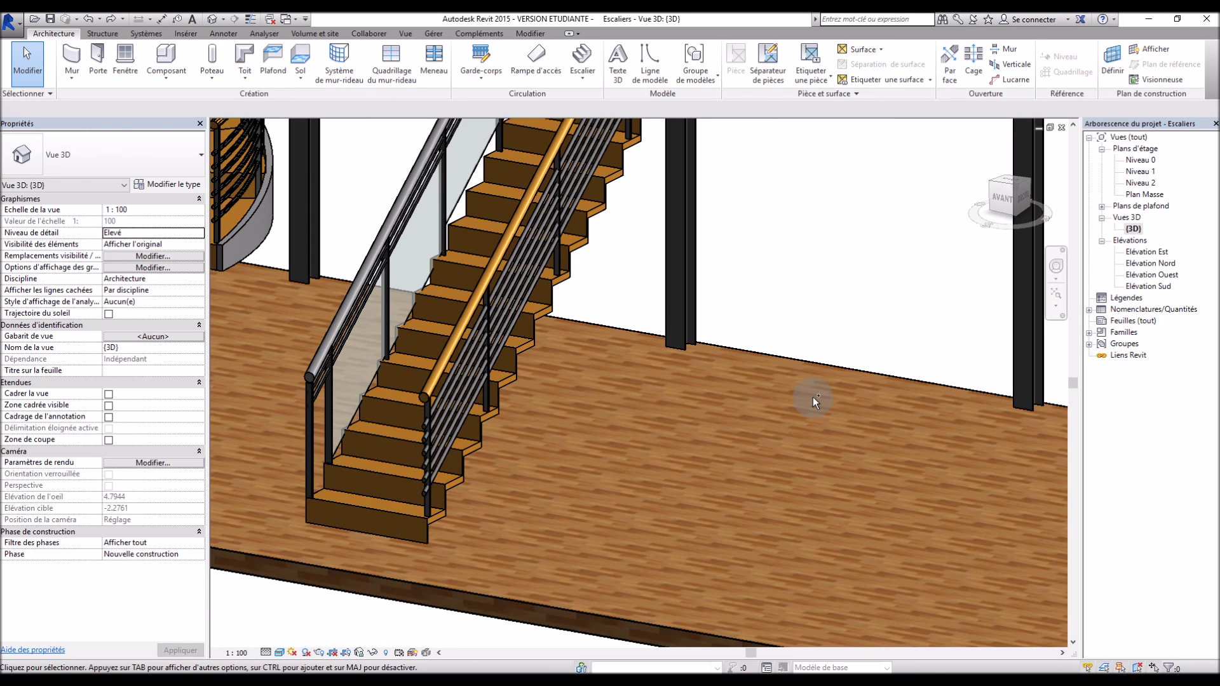
scroll(814, 399, "down", 2)
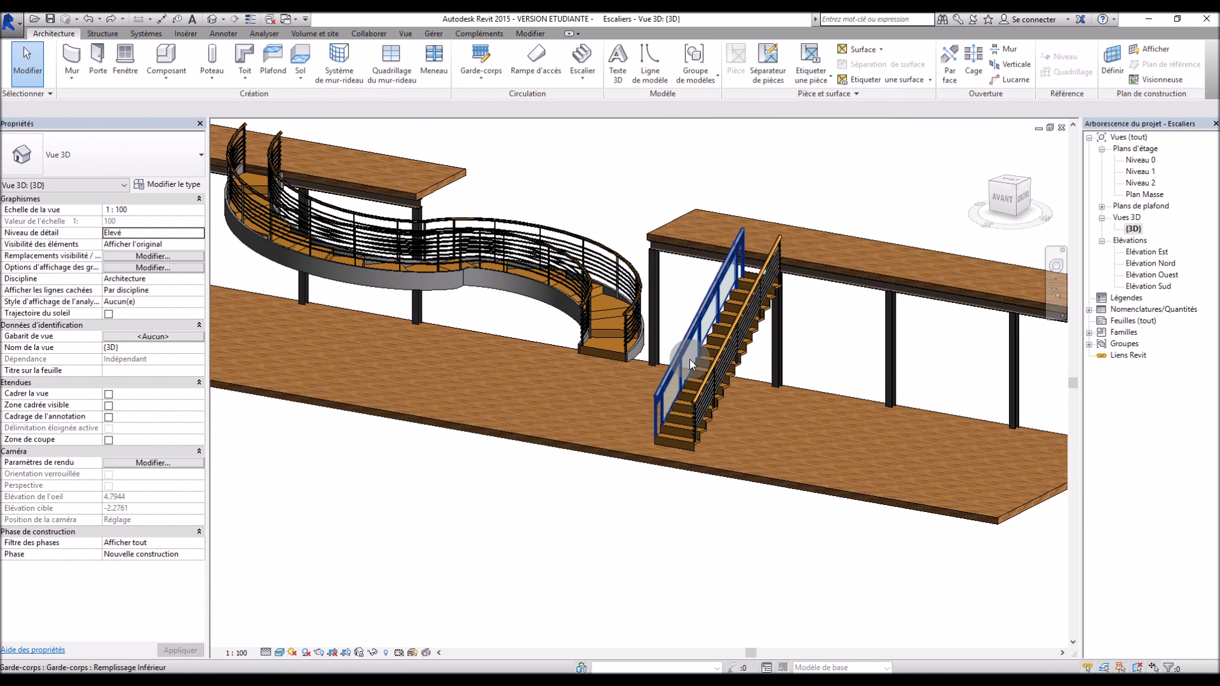
Check the type properties of the straight stair and the properties of the neighbouring S-shaped stair
left_click(672, 384)
left_click(185, 184)
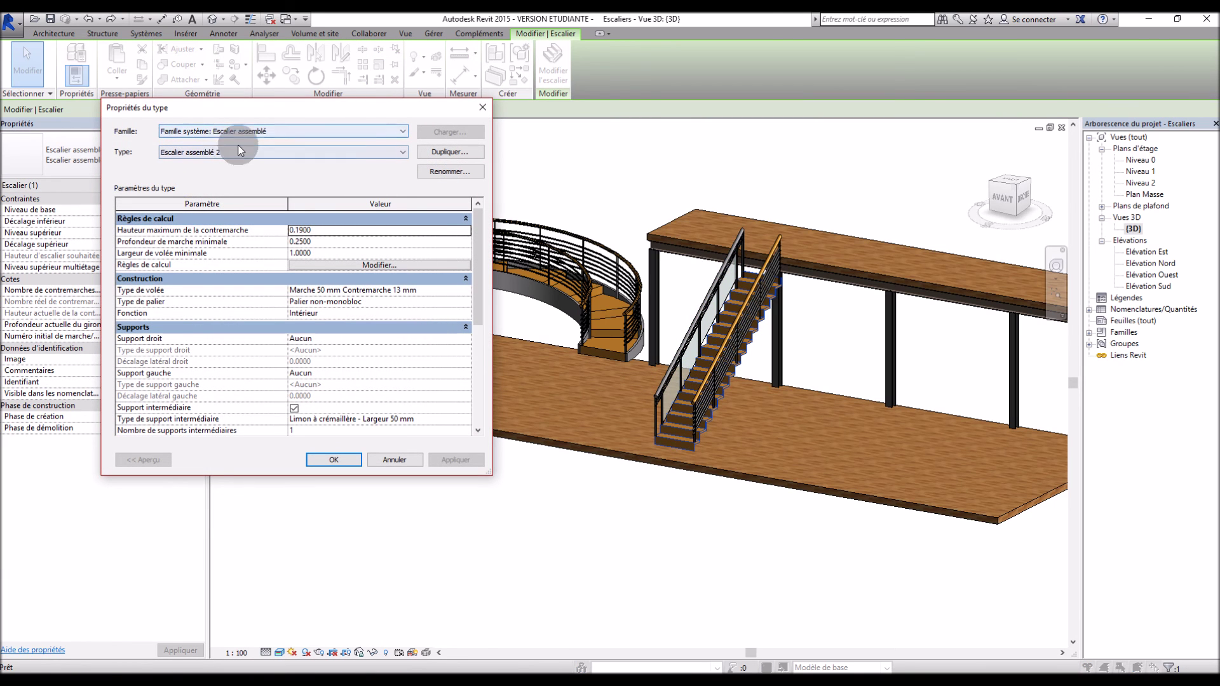
left_click(400, 456)
left_click(400, 267)
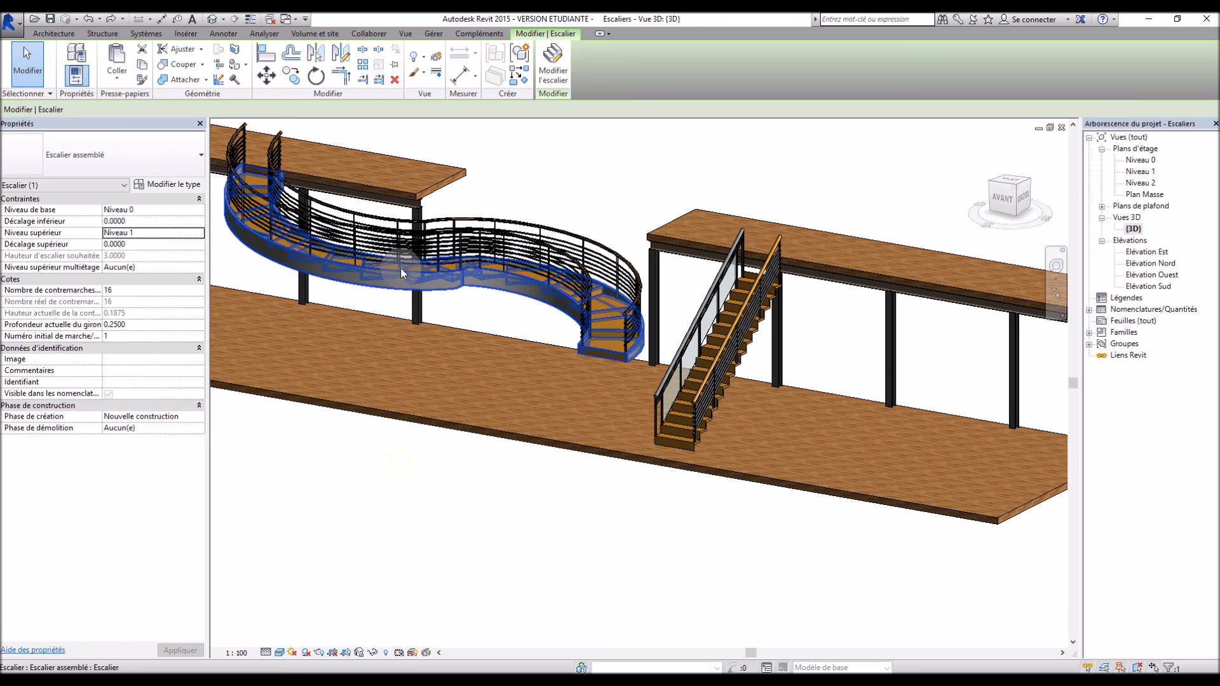
left_click(722, 344)
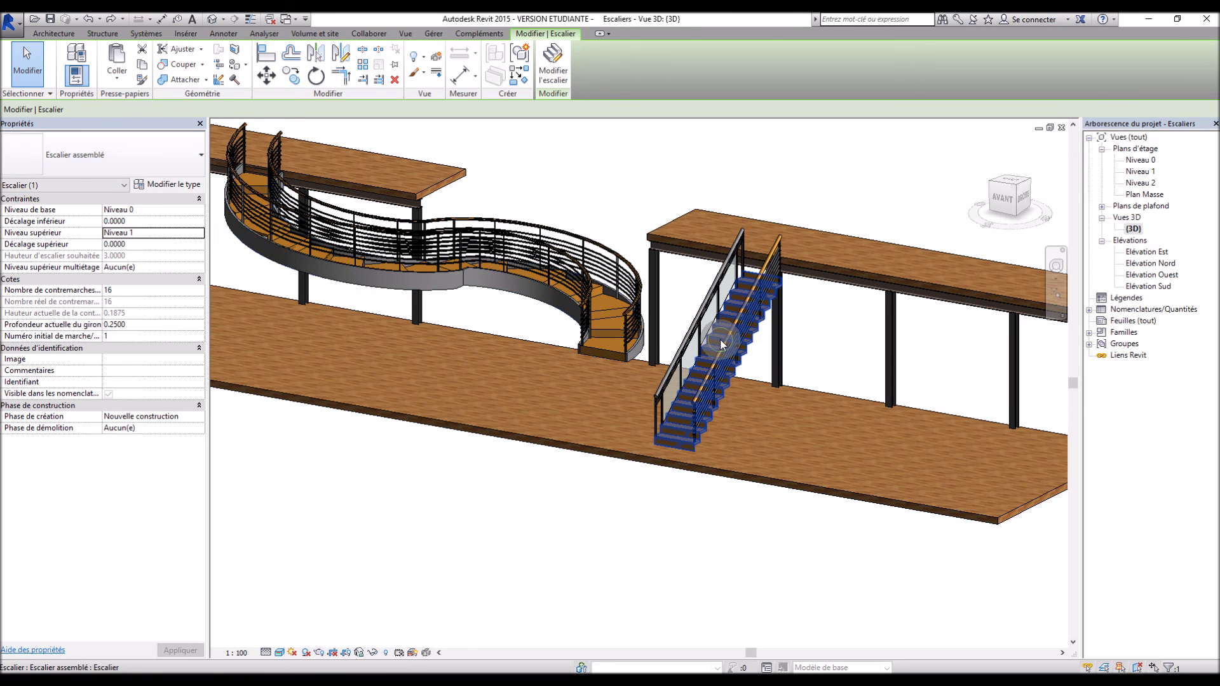
Duplicate the straight stair's run type as "Marche 50 mm Contremarche 13 mm 2"
left_click(185, 184)
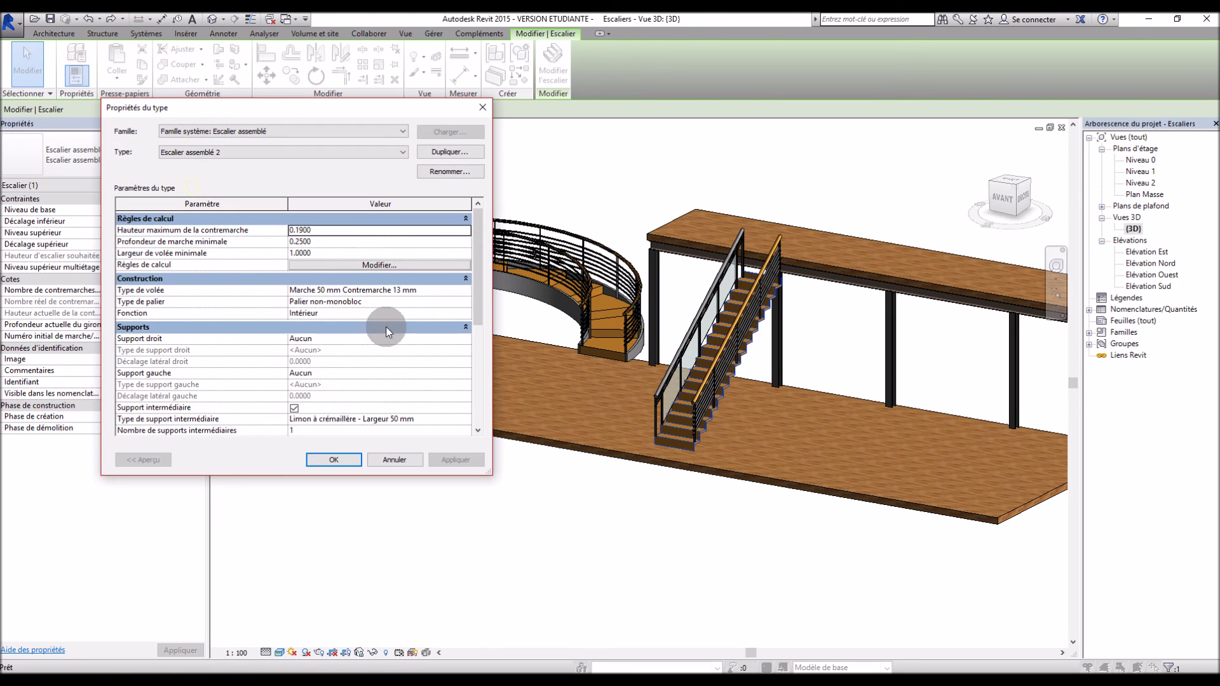
left_click(464, 291)
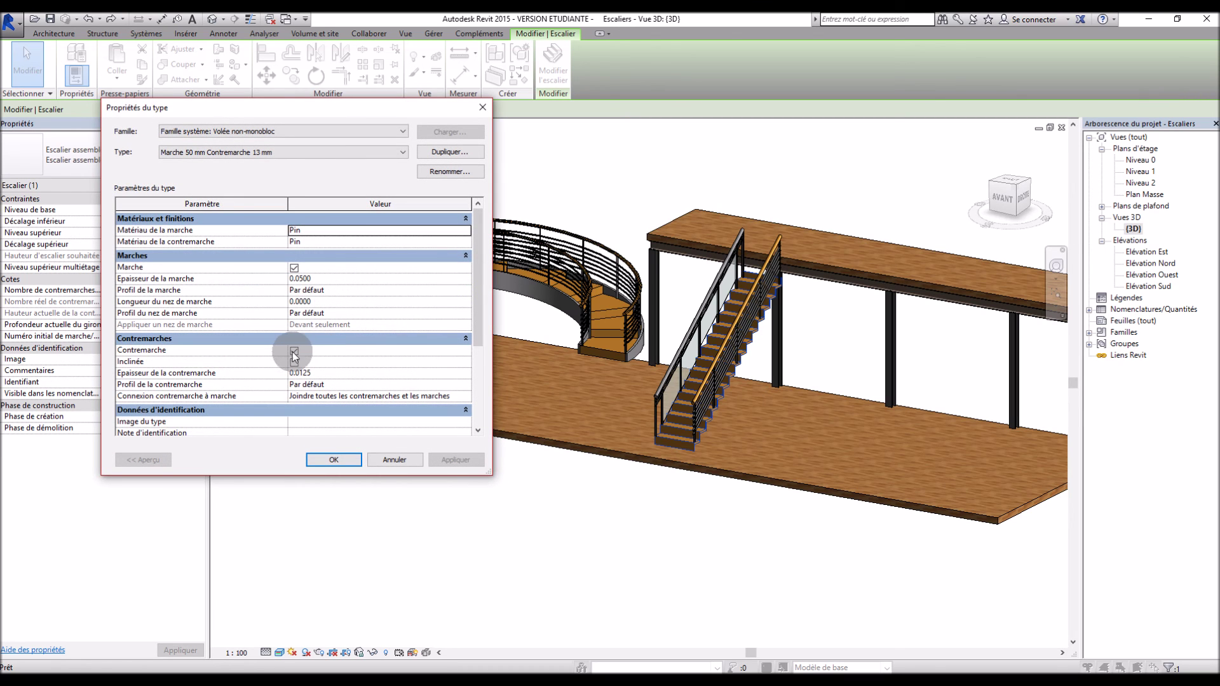
left_click(294, 351)
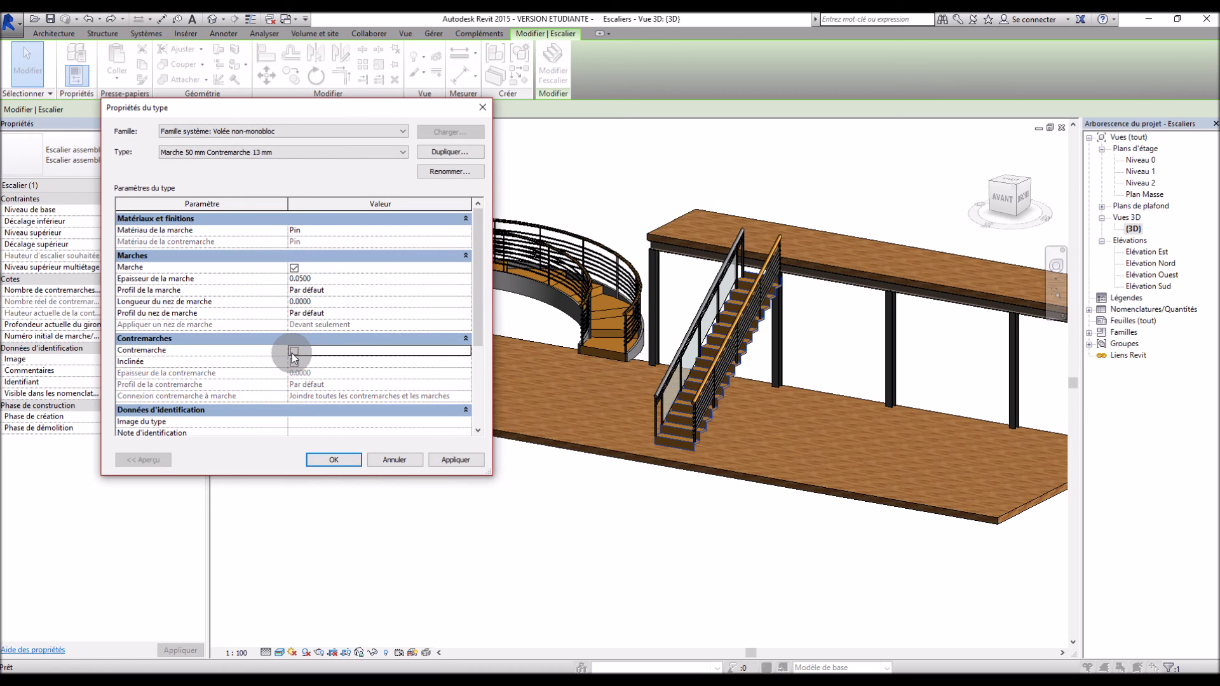
left_click(294, 351)
left_click(437, 163)
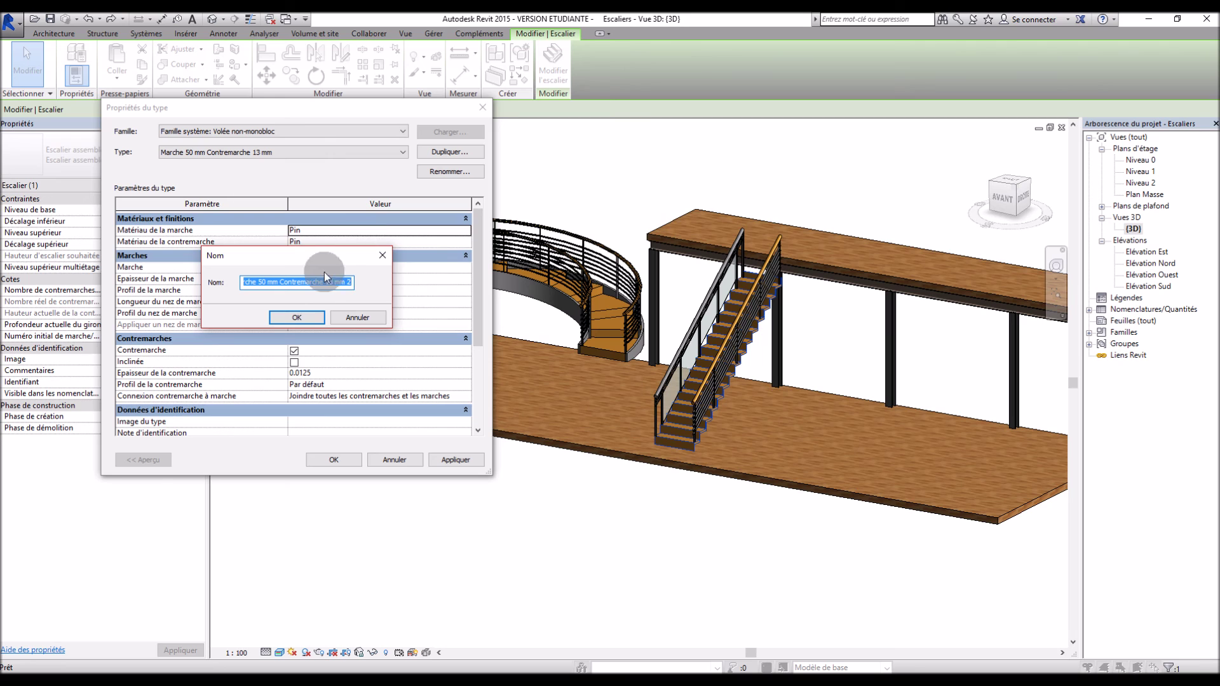
left_click(307, 316)
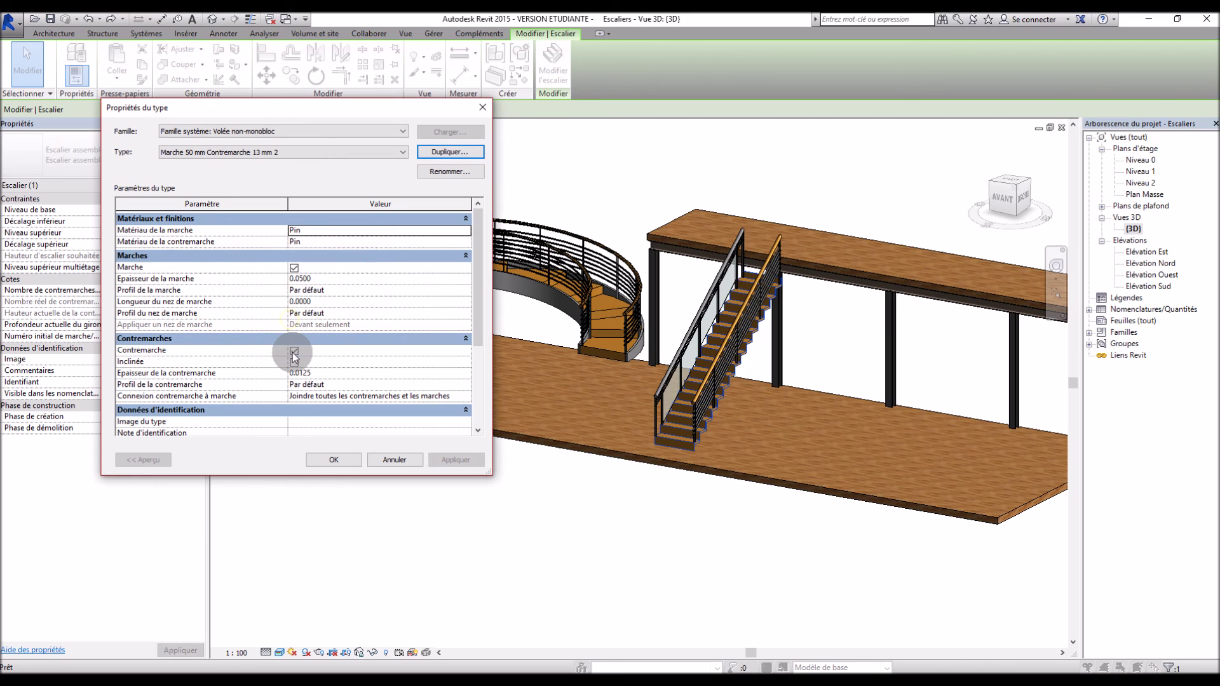
Turn off the risers in the duplicated run type and apply it to the straight stair's type Escalier assemblé 2
left_click(295, 351)
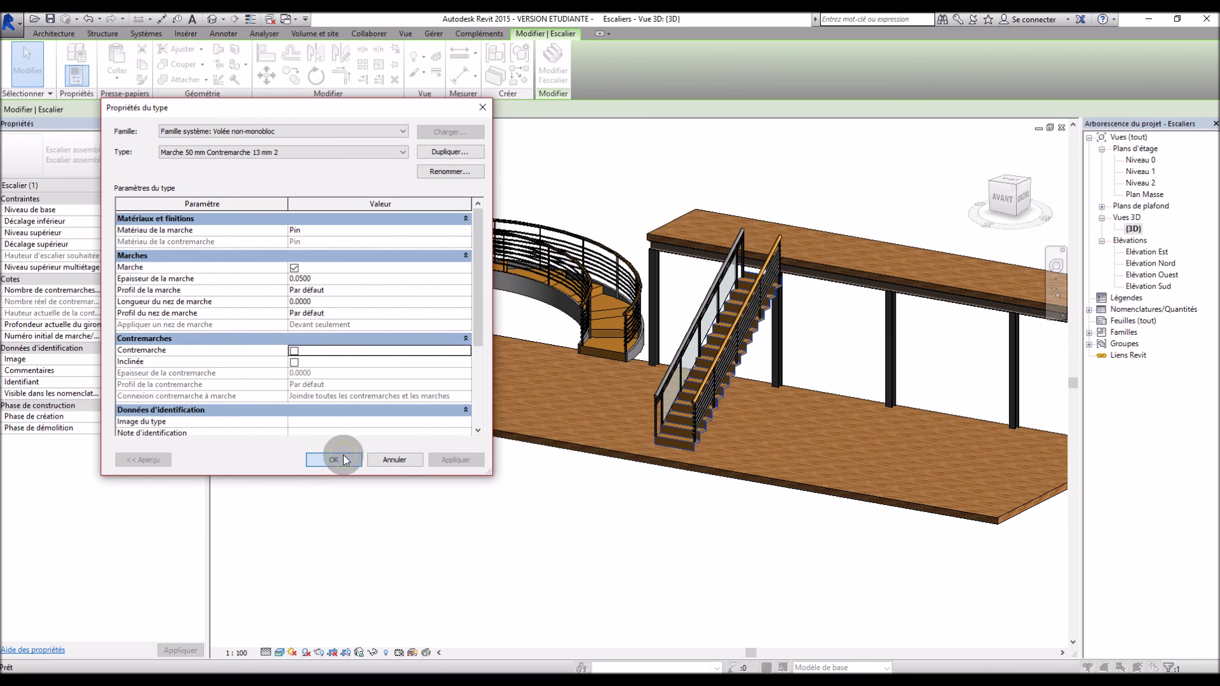
left_click(344, 459)
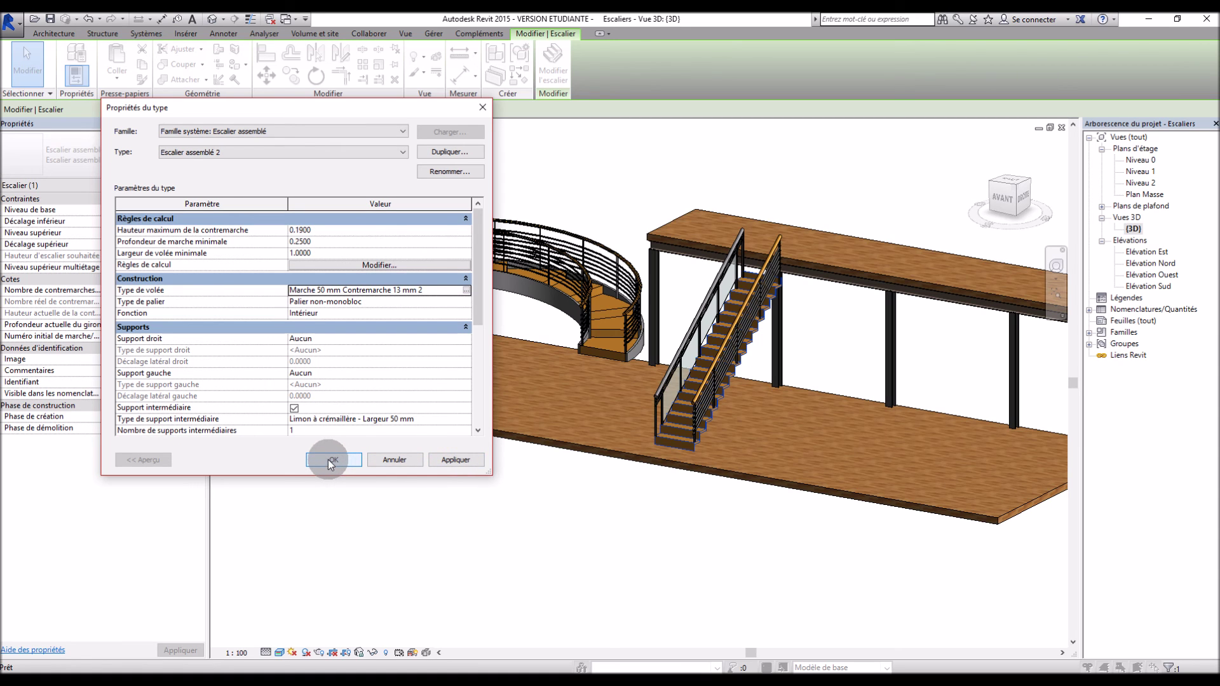
left_click(454, 461)
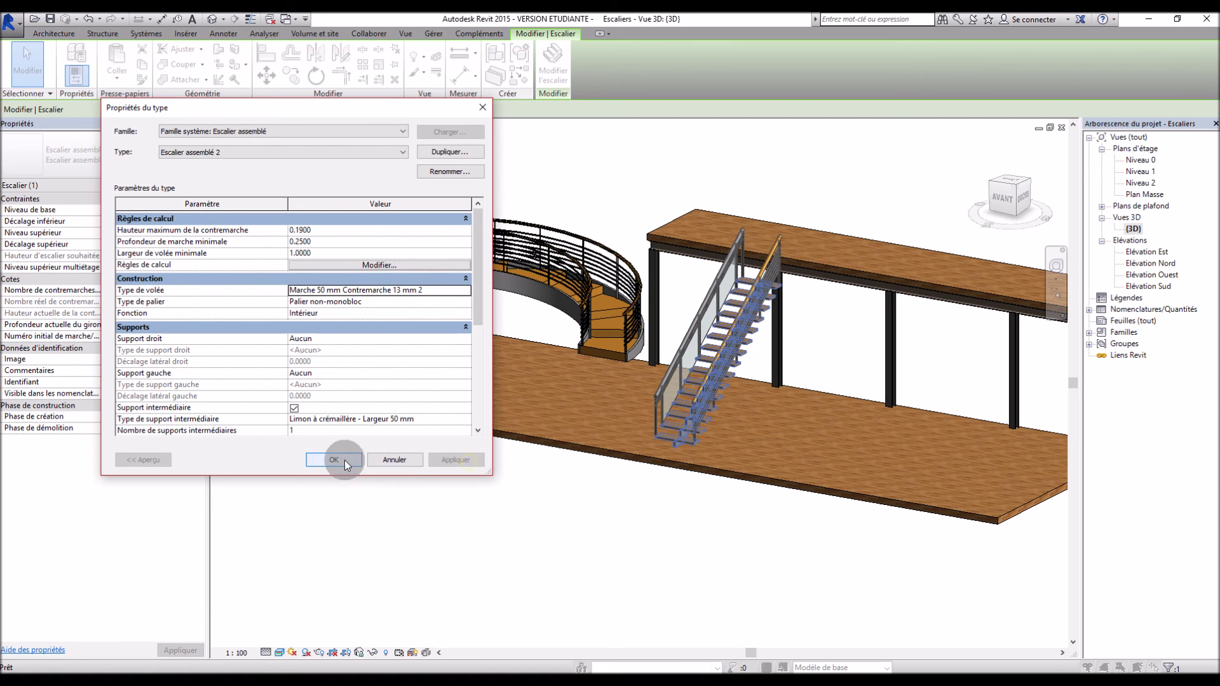
left_click(344, 460)
left_click(475, 498)
Examine the flared stair, the S-shaped stair and the straight stair in 3D to compare their risers
scroll(532, 500, "down", 3)
middle_click_drag(630, 481, 226, 389)
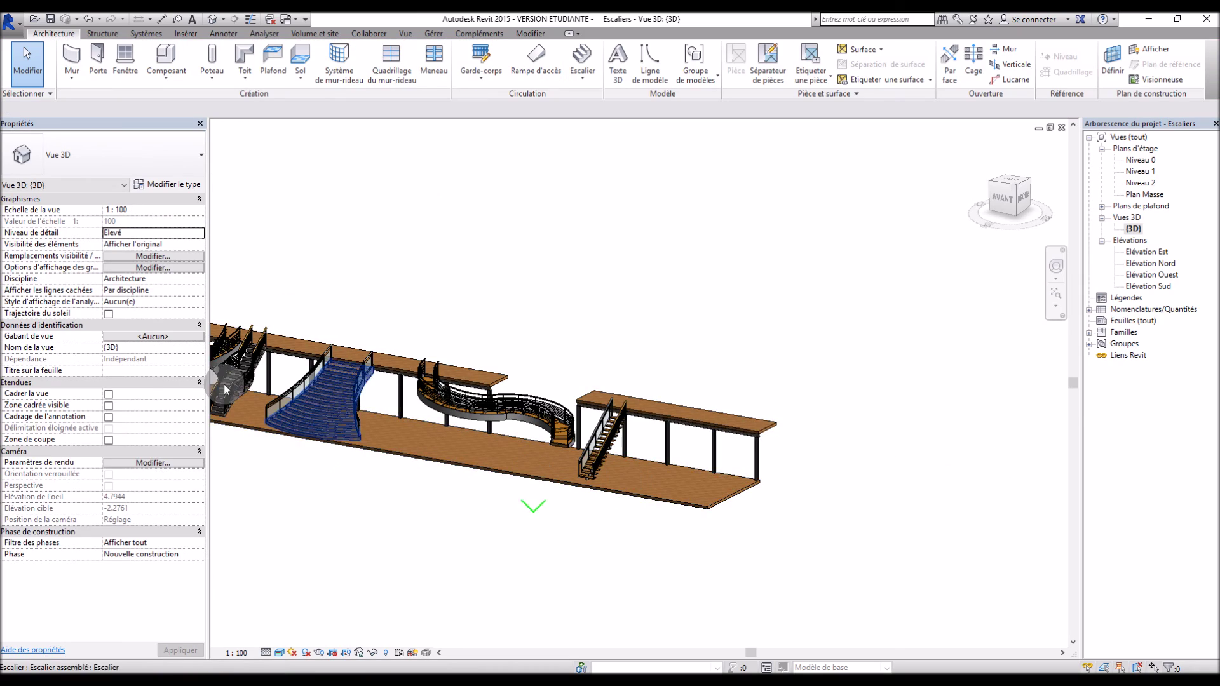
scroll(368, 402, "up", 6)
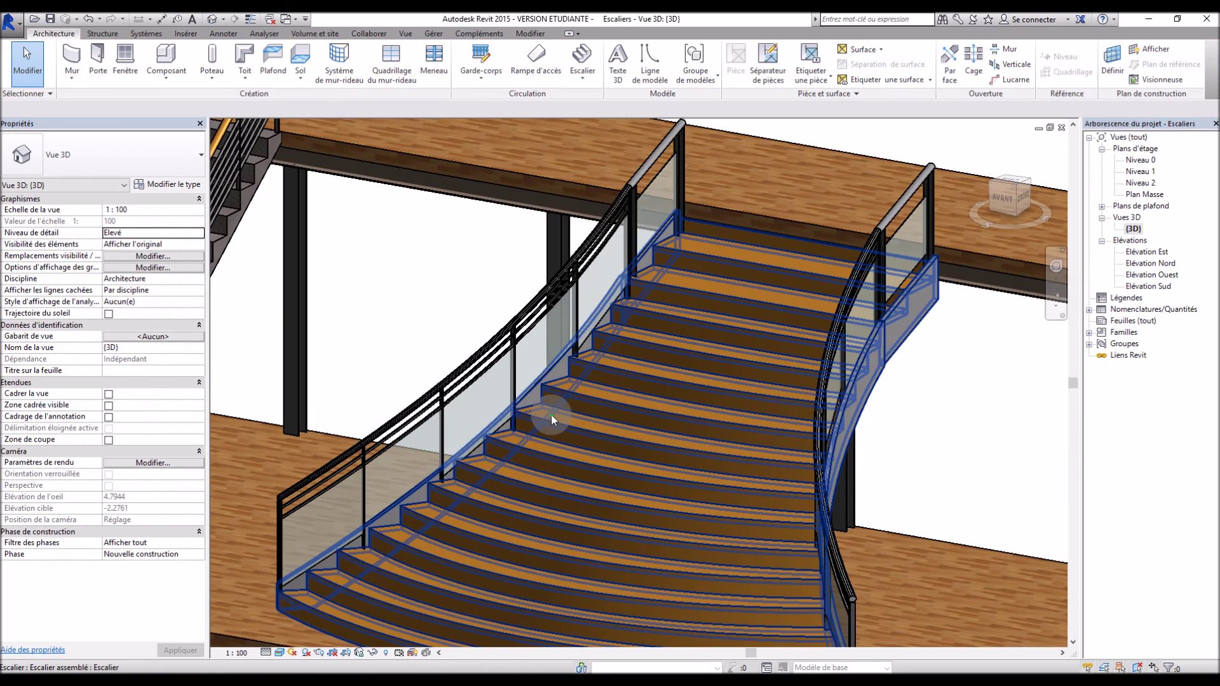
scroll(551, 414, "down", 4)
scroll(362, 415, "down", 2)
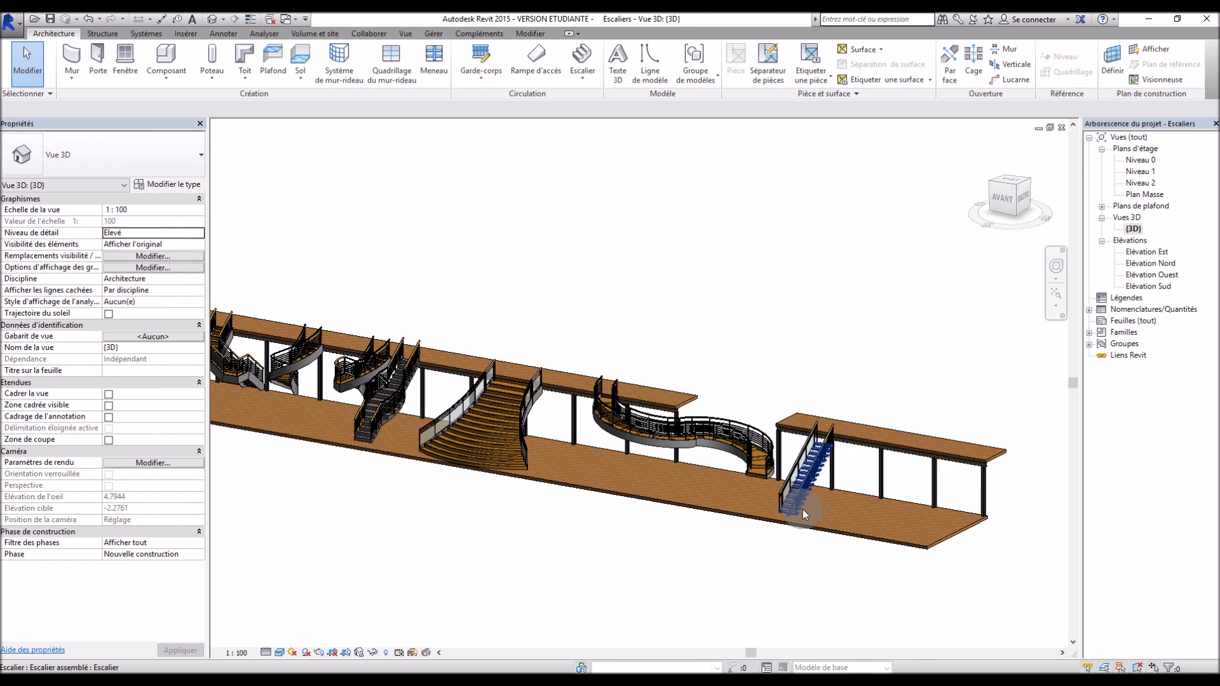
scroll(802, 509, "up", 3)
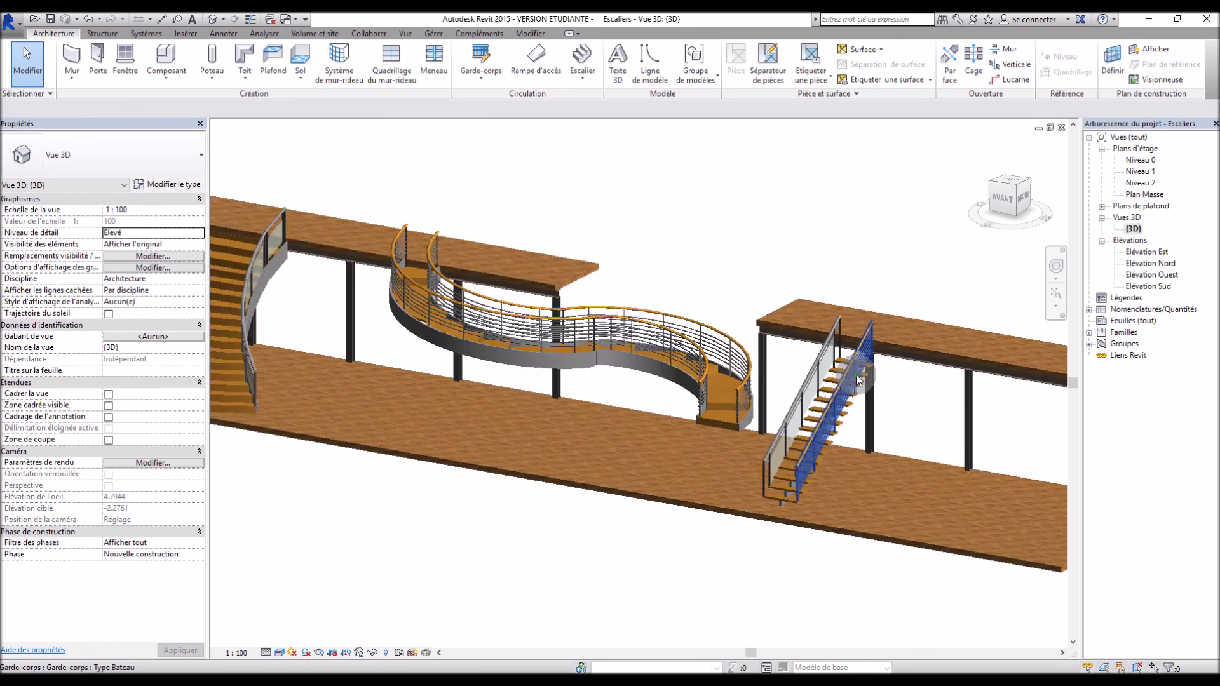
scroll(856, 375, "down", 4)
middle_click_drag(714, 280, 629, 260, "shift")
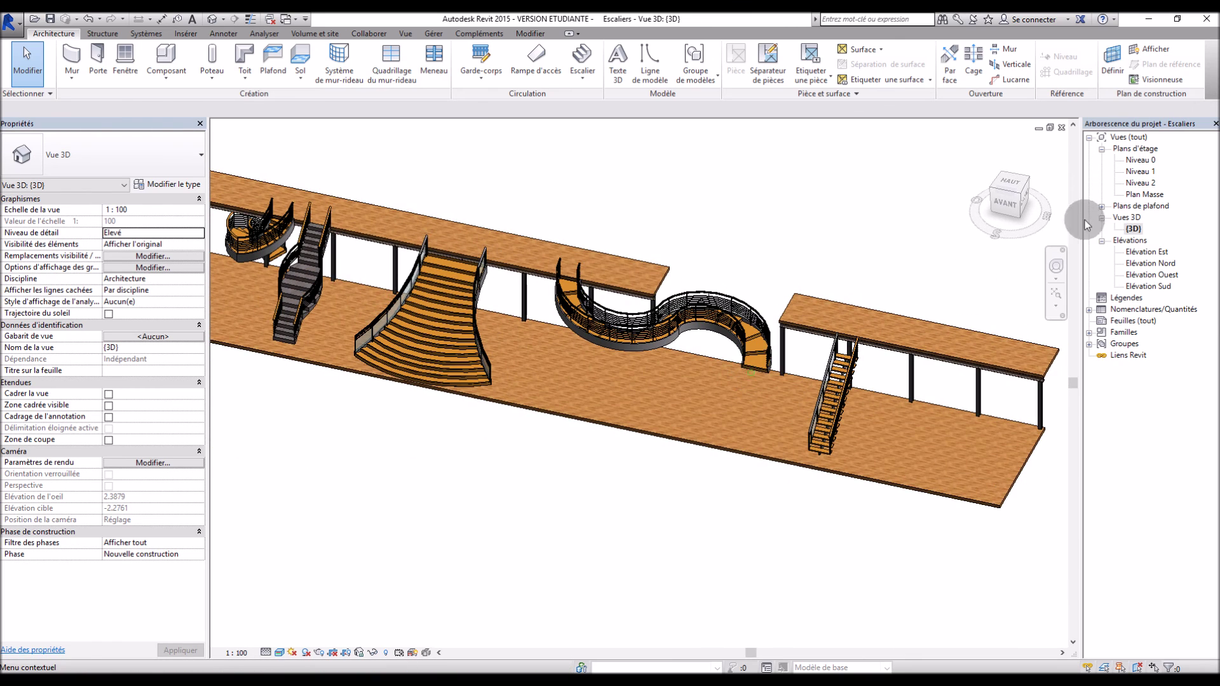
In the Niveau 1 floor plan, move the straight stair so its upper end meets the floor slab's edge
double_click(1141, 169)
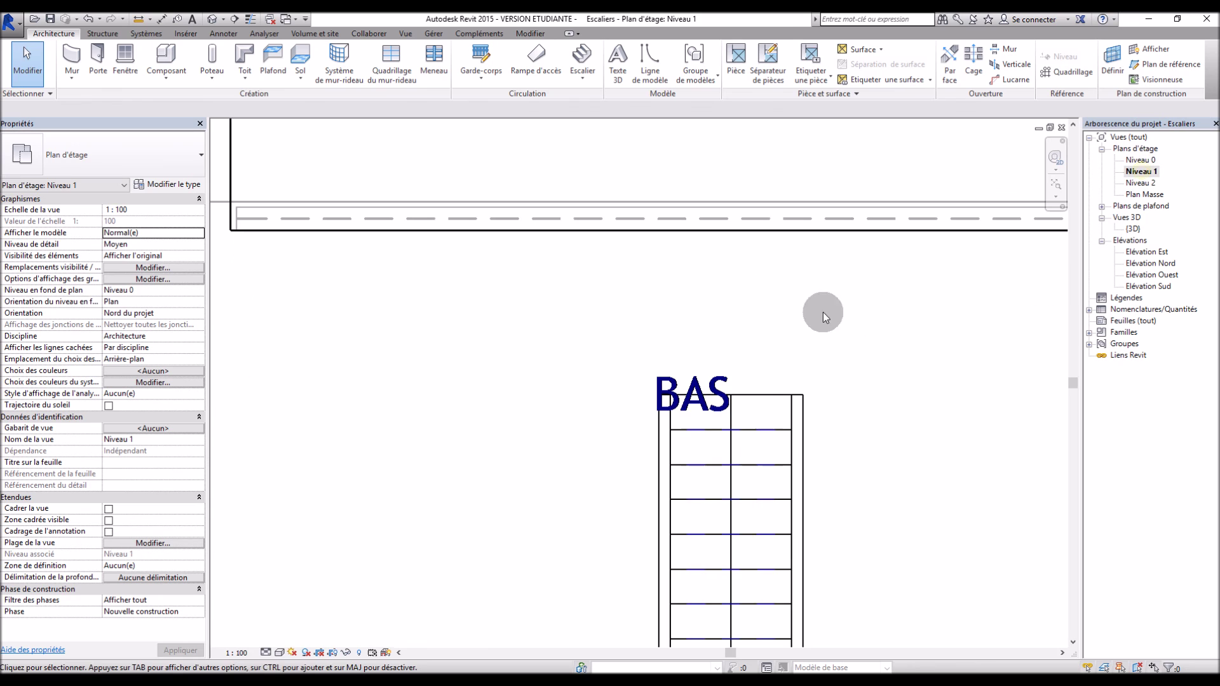
left_click(766, 396)
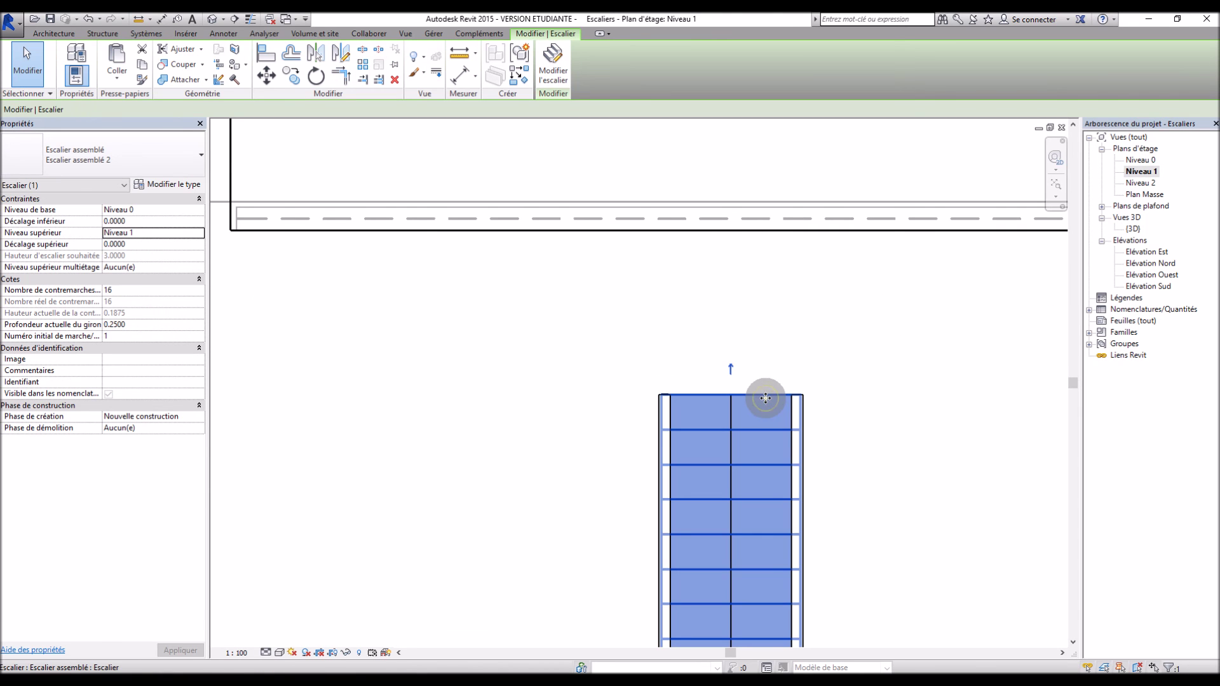
double_click(765, 399)
left_click_drag(757, 391, 646, 227)
left_click(549, 76)
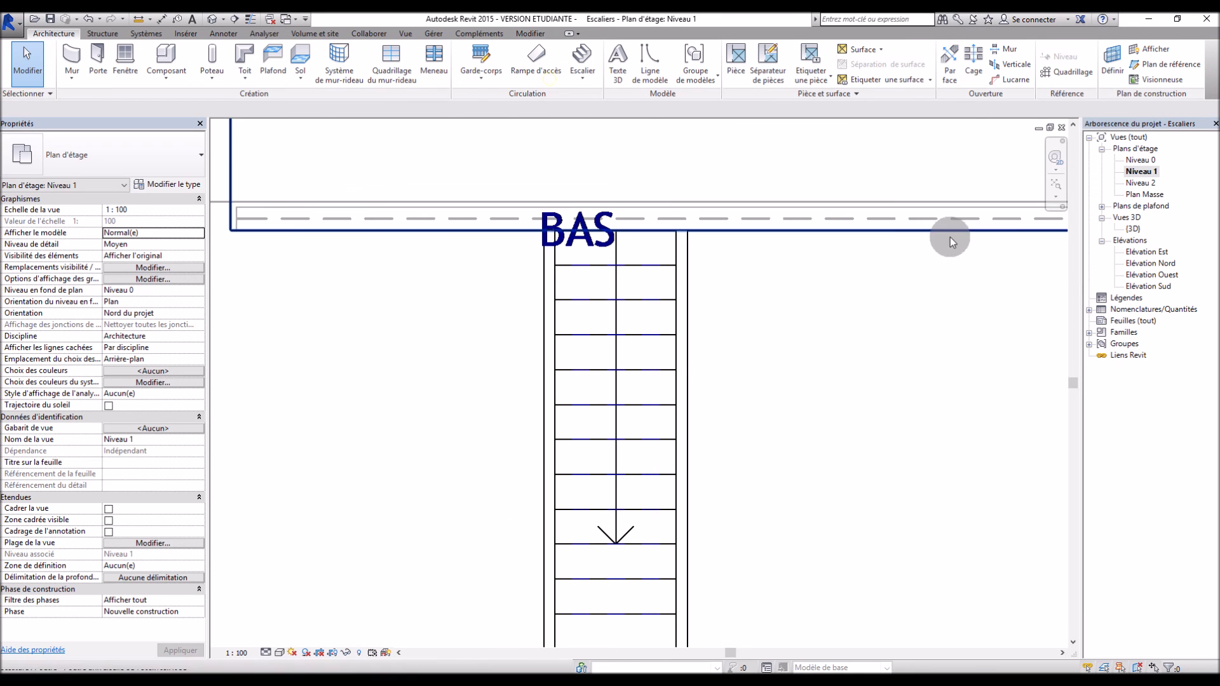
Return to the 3D view and examine the repositioned straight stair and the whole row of stairs
double_click(1133, 228)
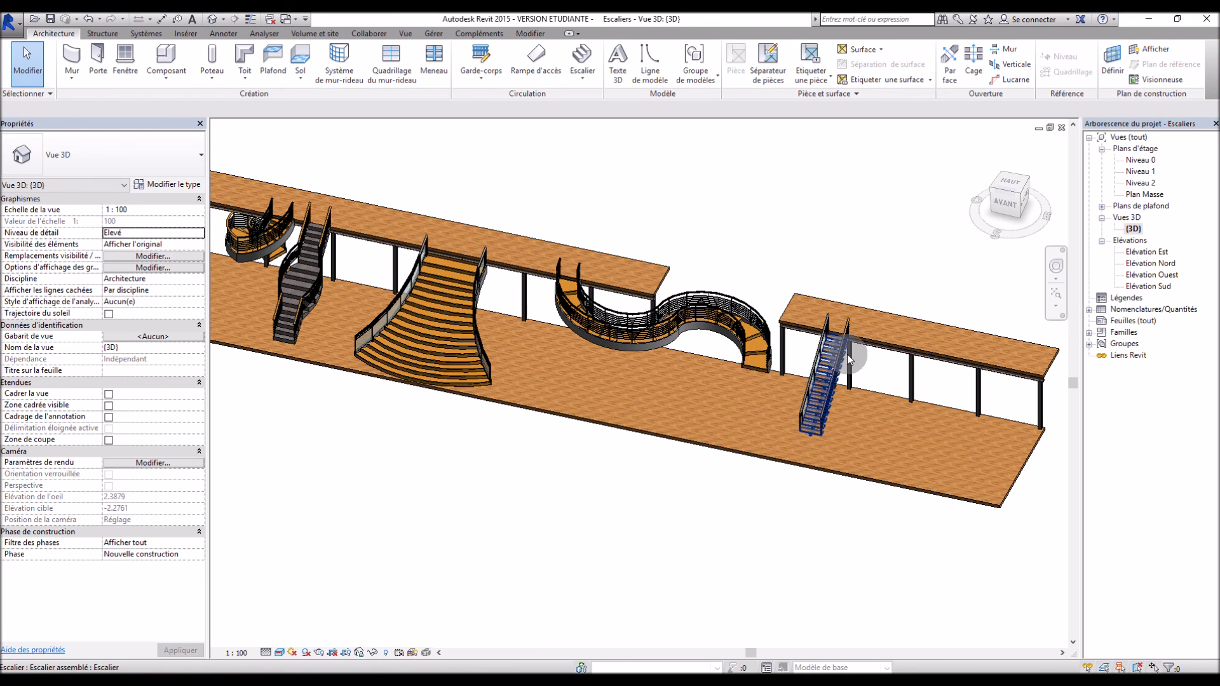
scroll(532, 472, "down", 2)
middle_click_drag(842, 466, 379, 368, "shift")
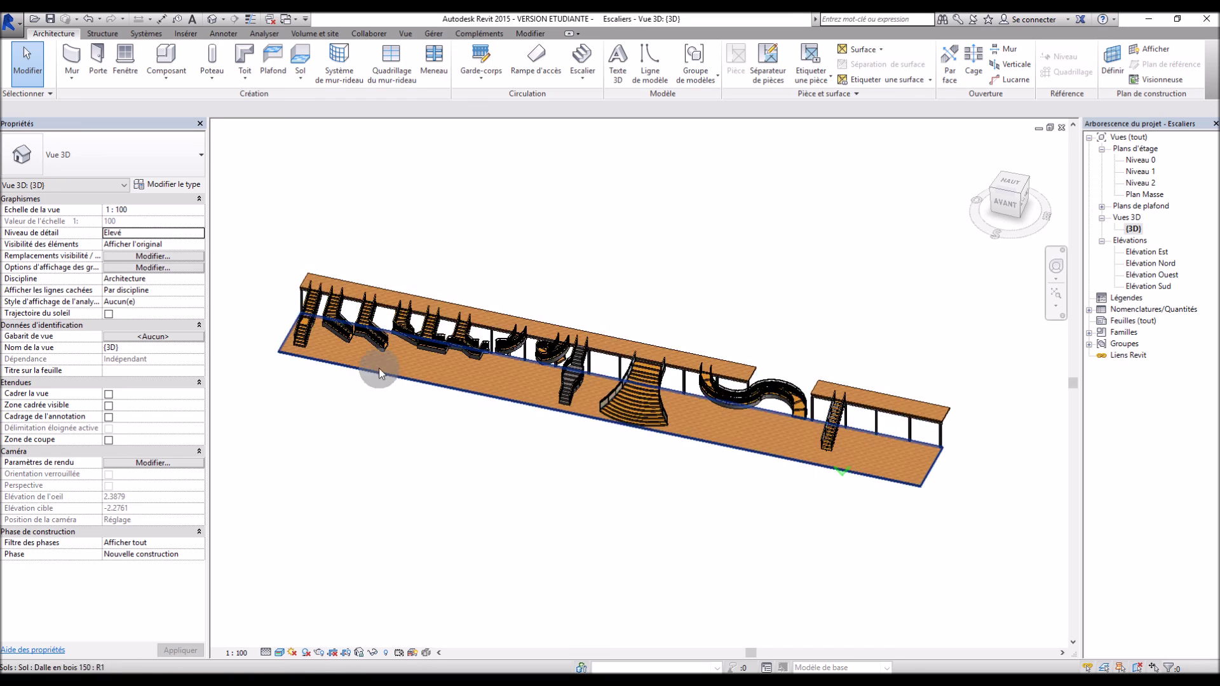
scroll(363, 357, "up", 4)
scroll(364, 358, "down", 3)
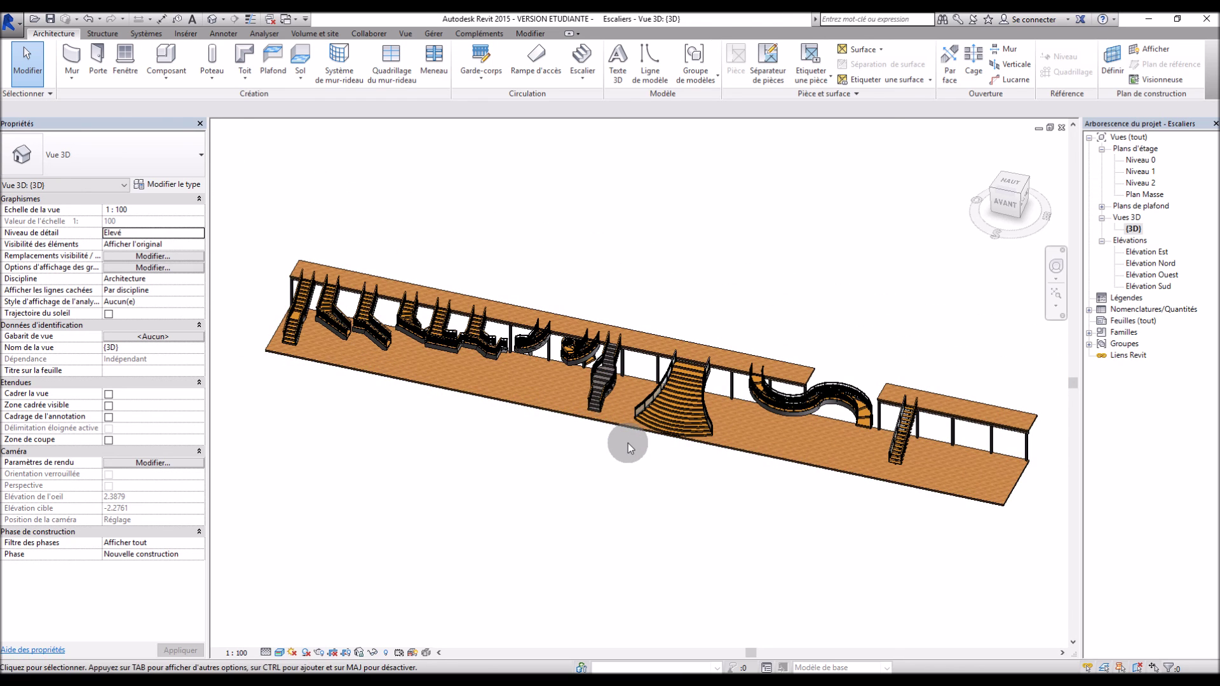
scroll(912, 438, "up", 6)
middle_click_drag(935, 430, 918, 384, "shift")
scroll(919, 384, "down", 10)
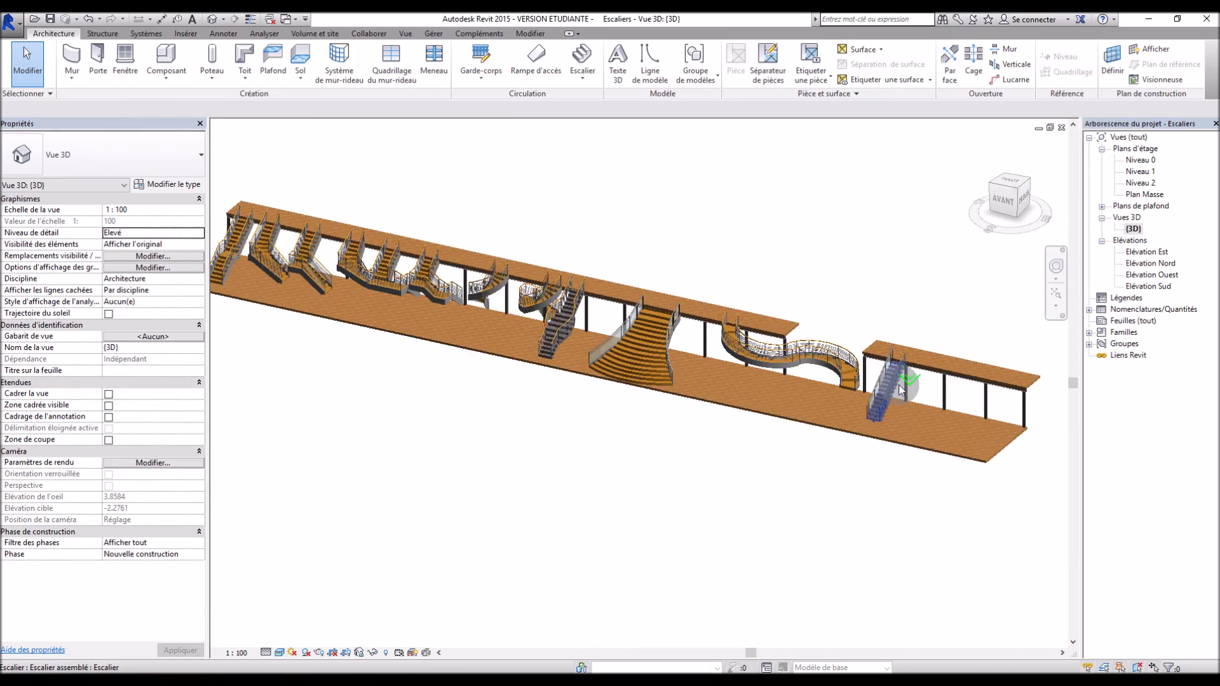